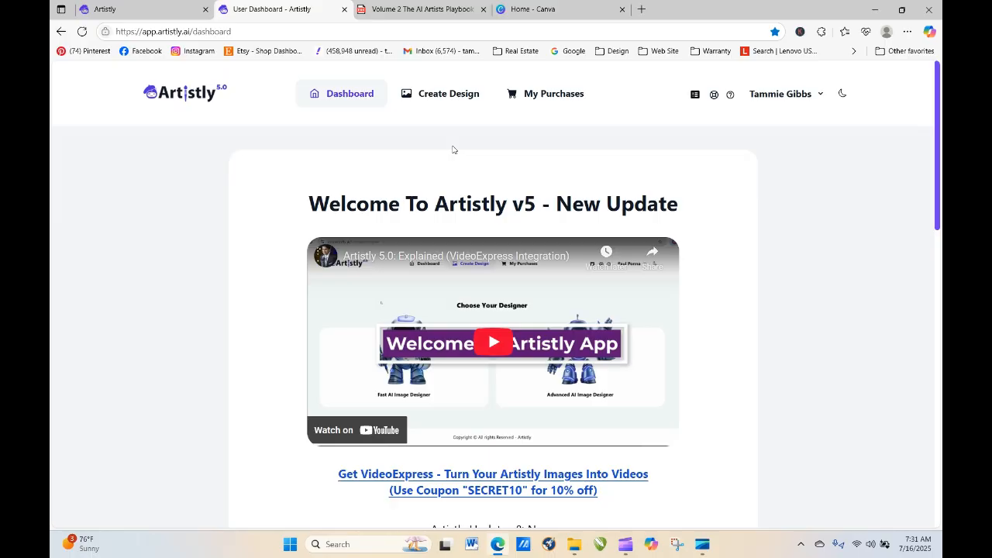
Step: View the AI Bulk Actions page of the Fast AI Image Designer, and return to the dashboard
left_click(456, 93)
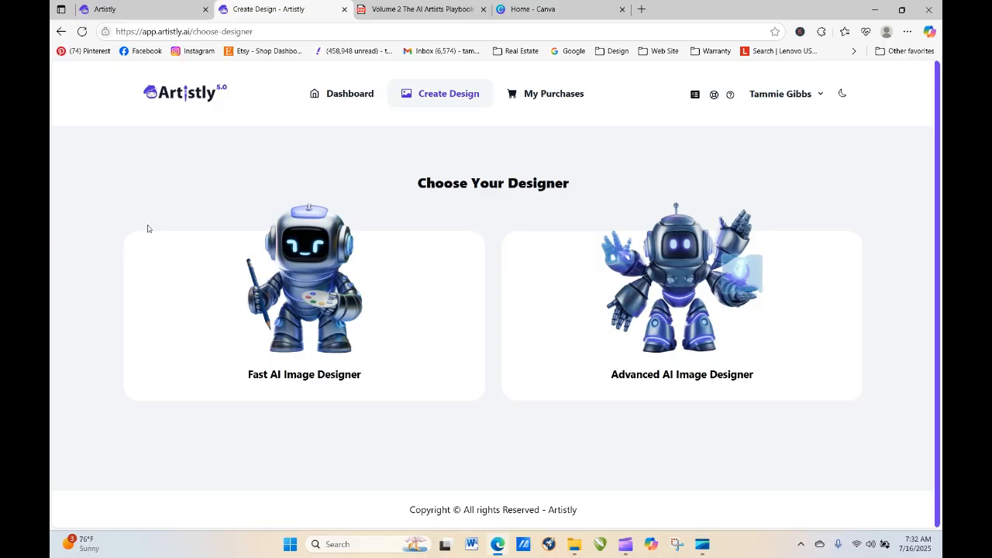
left_click(302, 316)
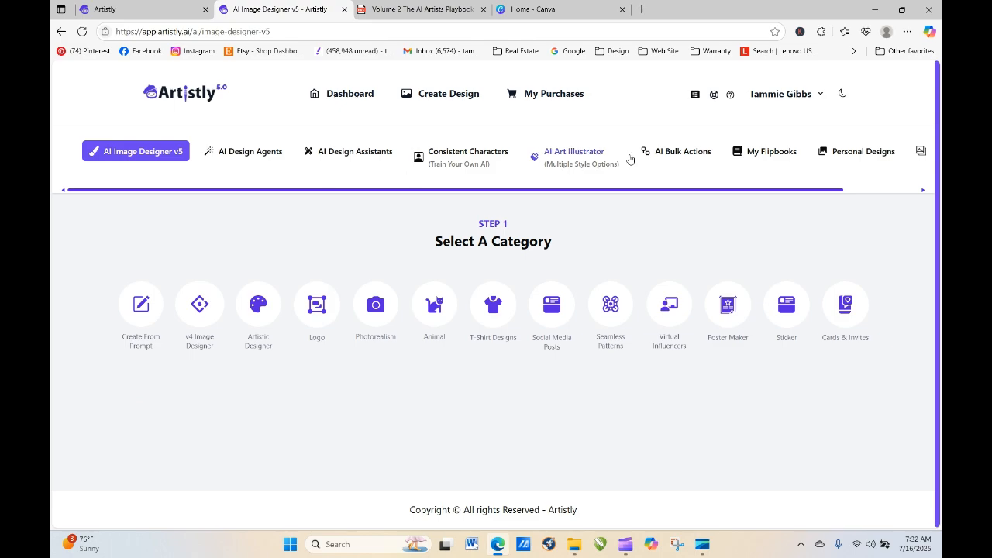
left_click(682, 153)
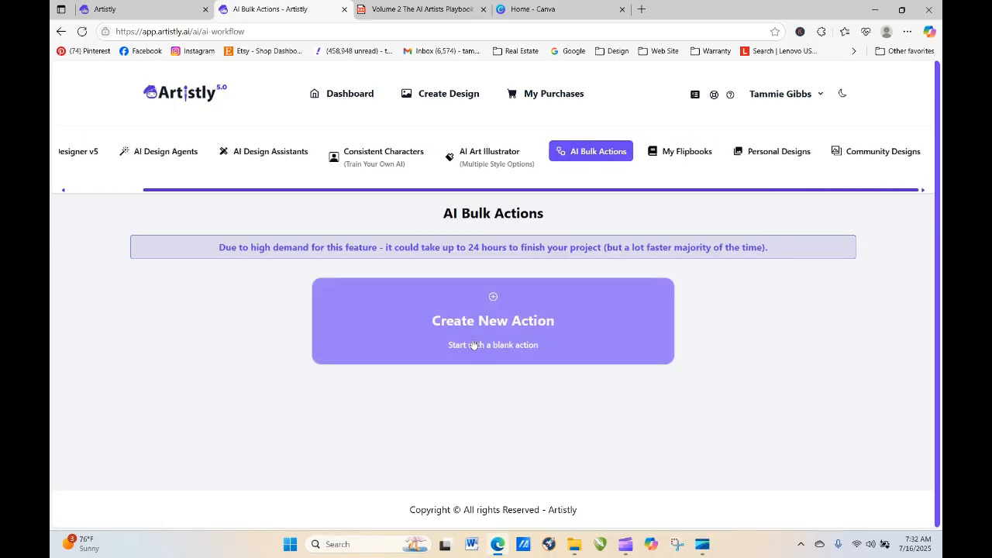
left_click(124, 8)
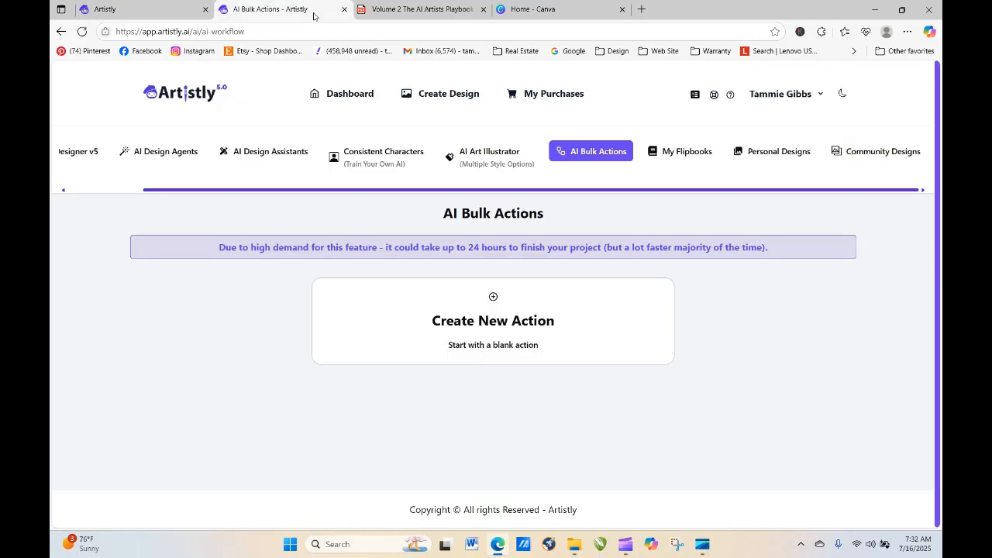
left_click(314, 14)
left_click(173, 101)
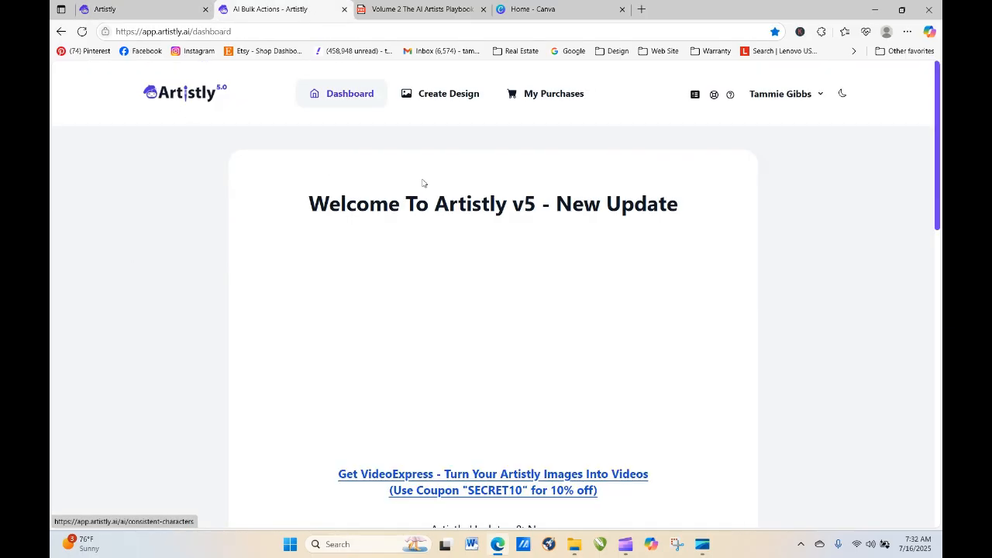
Step: Revisit AI Bulk Actions through the Fast AI Image Designer, and switch to the rabbit image in the already open editor project
left_click(463, 94)
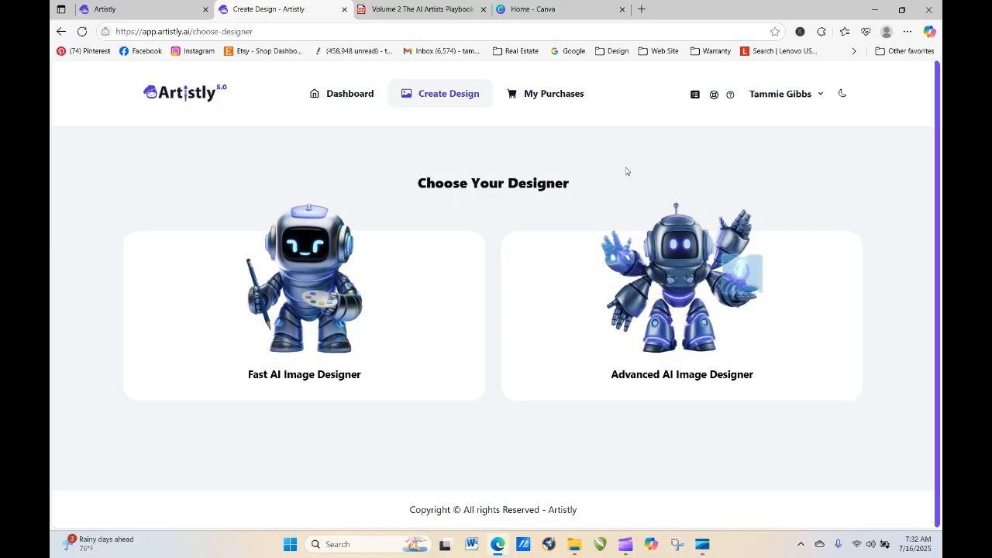
left_click(285, 280)
left_click(675, 154)
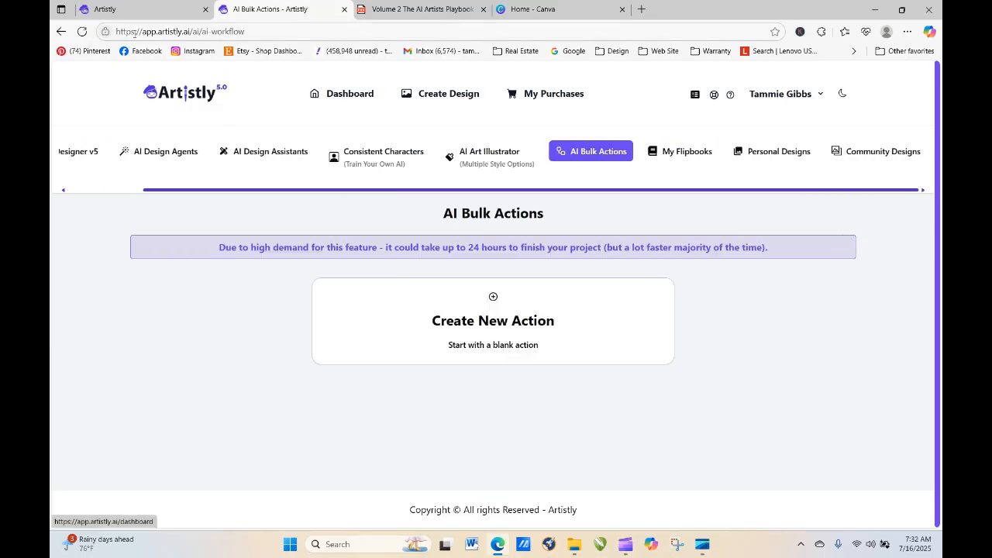
left_click(104, 9)
left_click(423, 303)
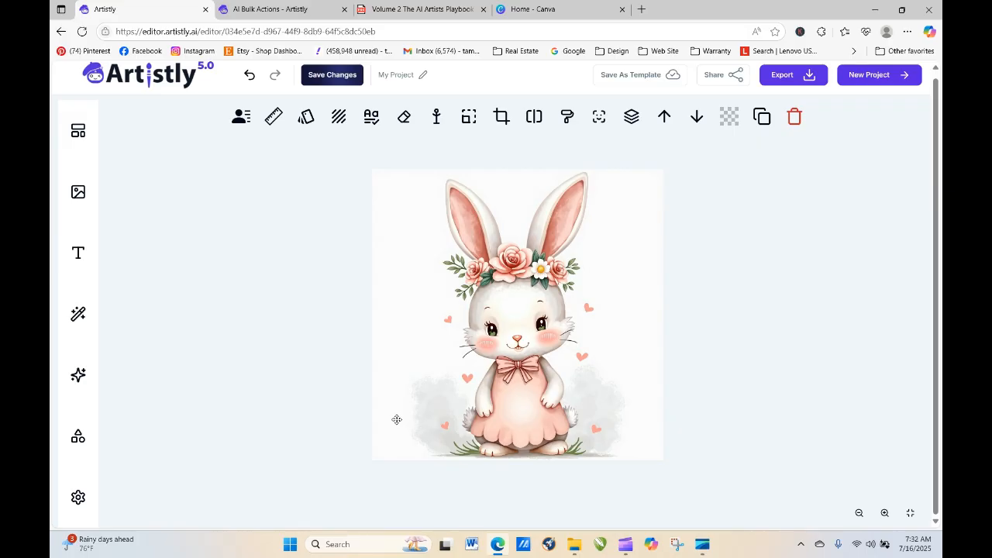
Step: Try to paste a prompt into the AI Designer's image generator
left_click(78, 375)
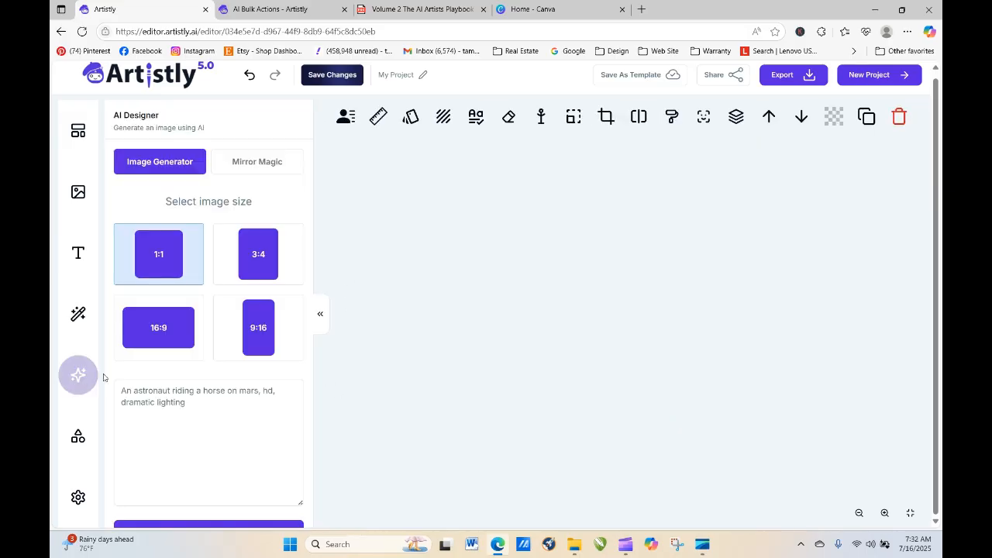
left_click(180, 397)
right_click(179, 397)
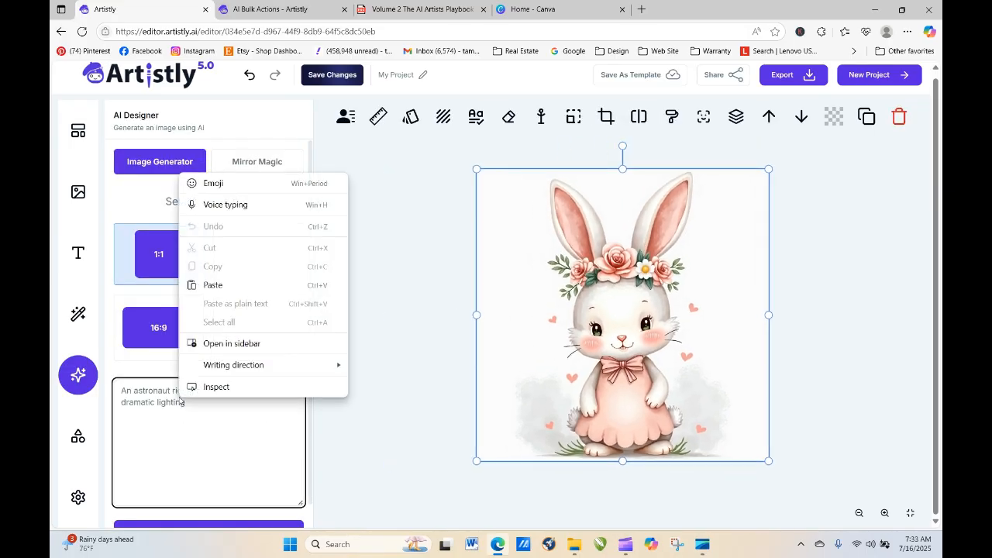
left_click(283, 285)
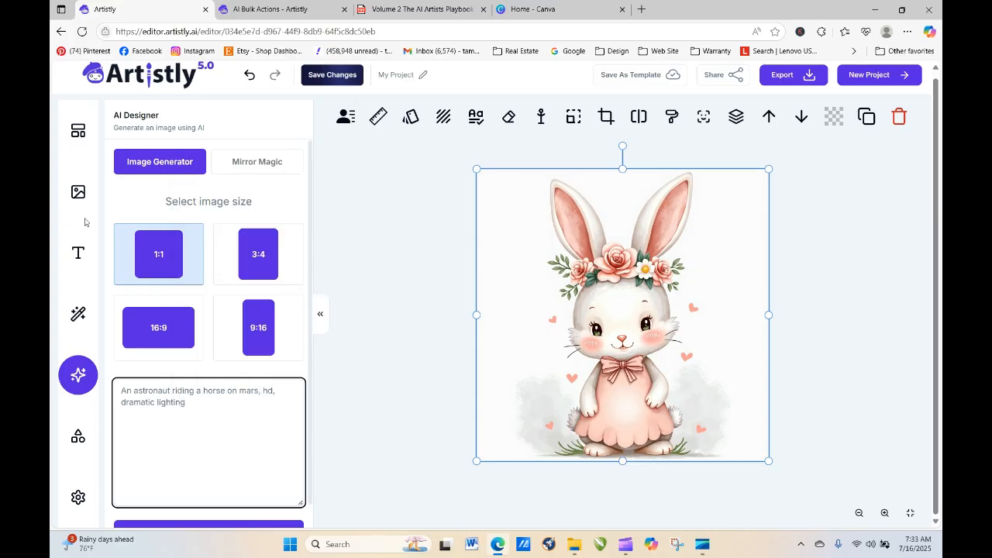
Step: Open the Girls folder among the project folders of the editor's image library
left_click(79, 192)
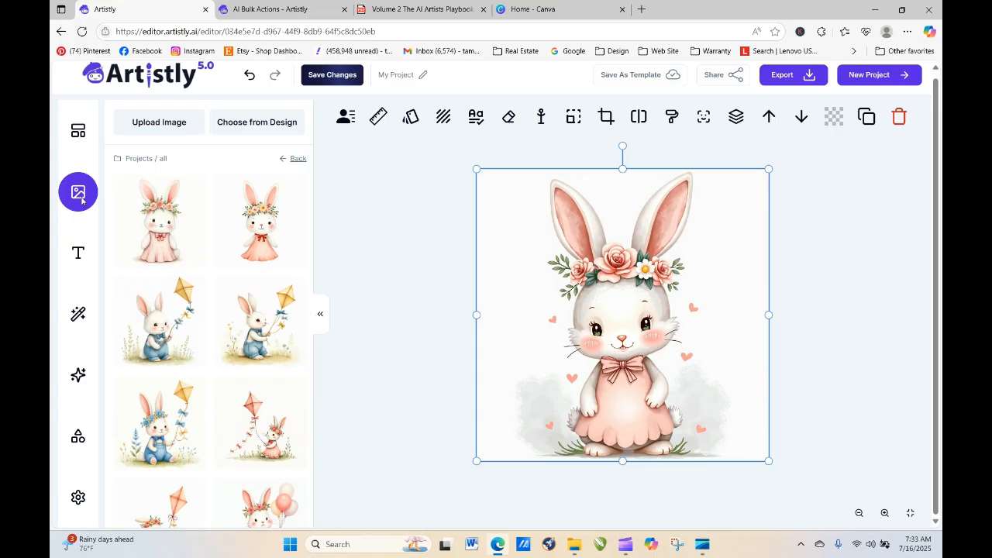
left_click(320, 314)
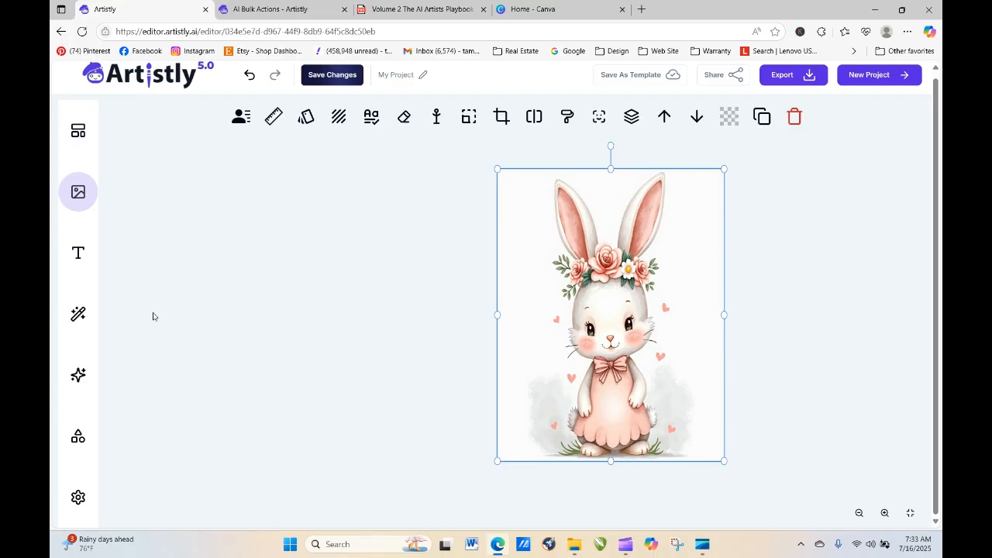
left_click(79, 195)
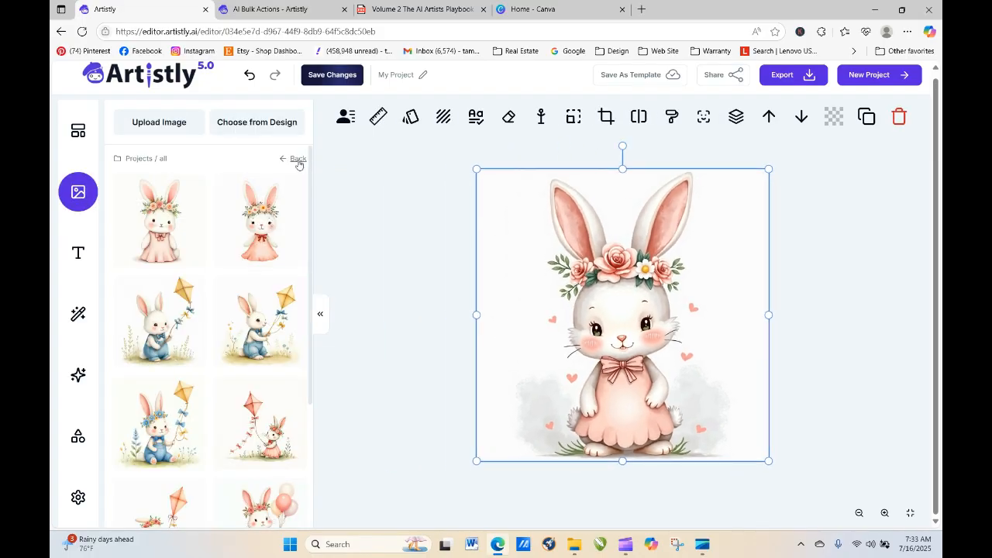
left_click(298, 159)
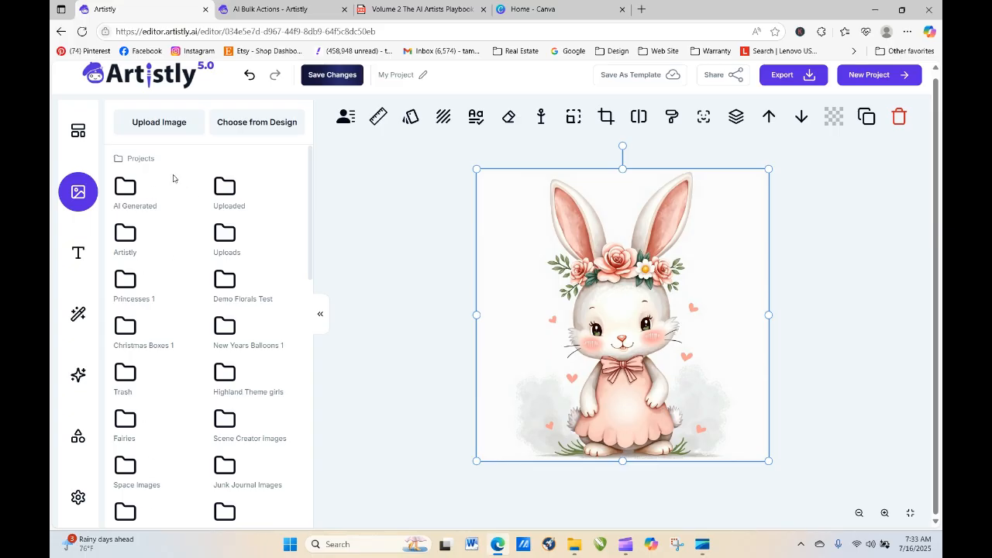
left_click_drag(312, 189, 314, 387)
left_click(132, 221)
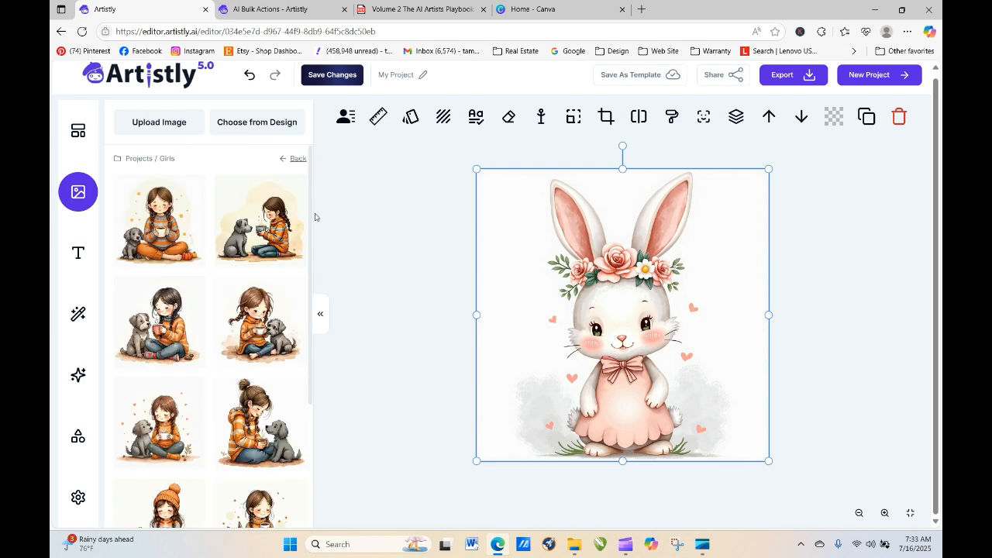
Step: Page forward through the Girls folder to its fourth page, with the girls and rabbits in flower crowns
left_click_drag(310, 175, 320, 423)
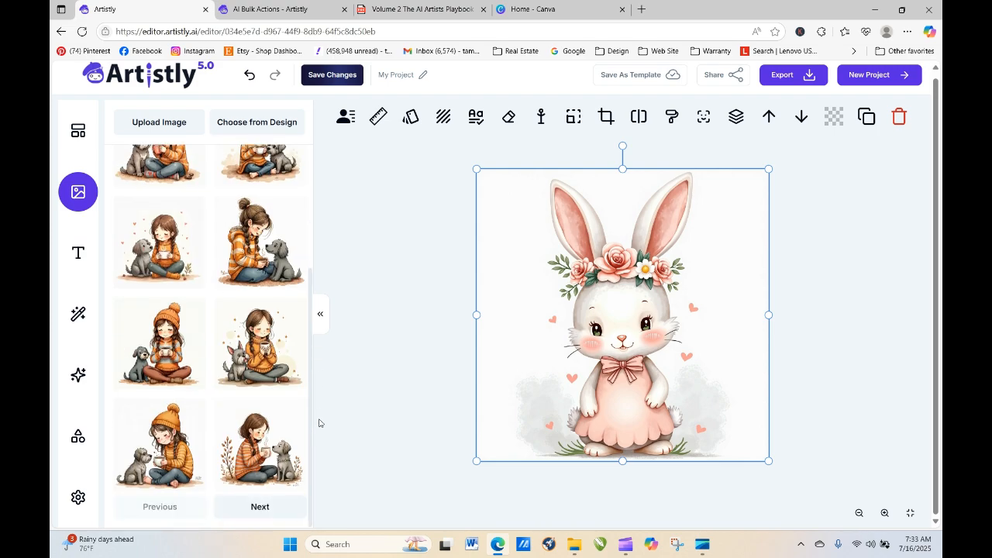
left_click(260, 507)
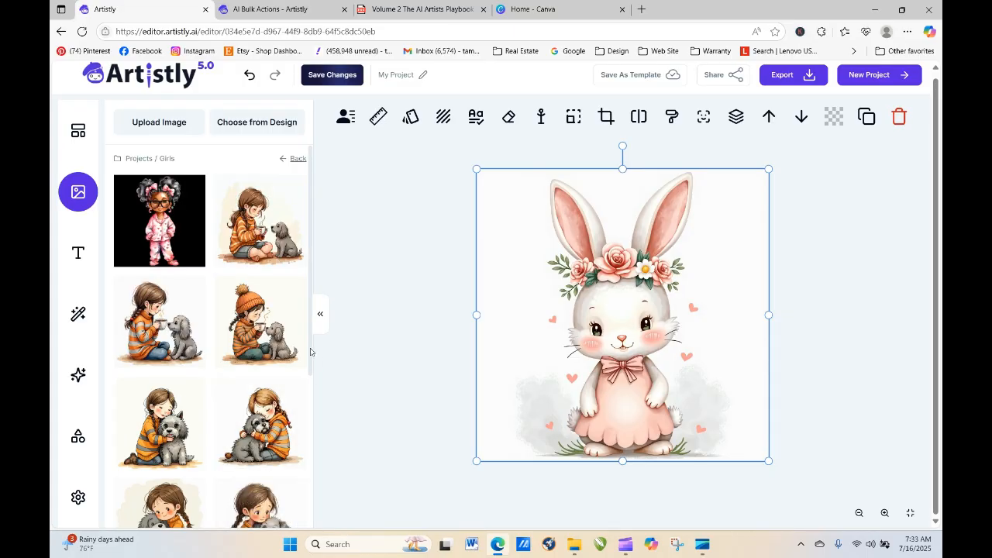
scroll(263, 465, "down", 5)
left_click(261, 505)
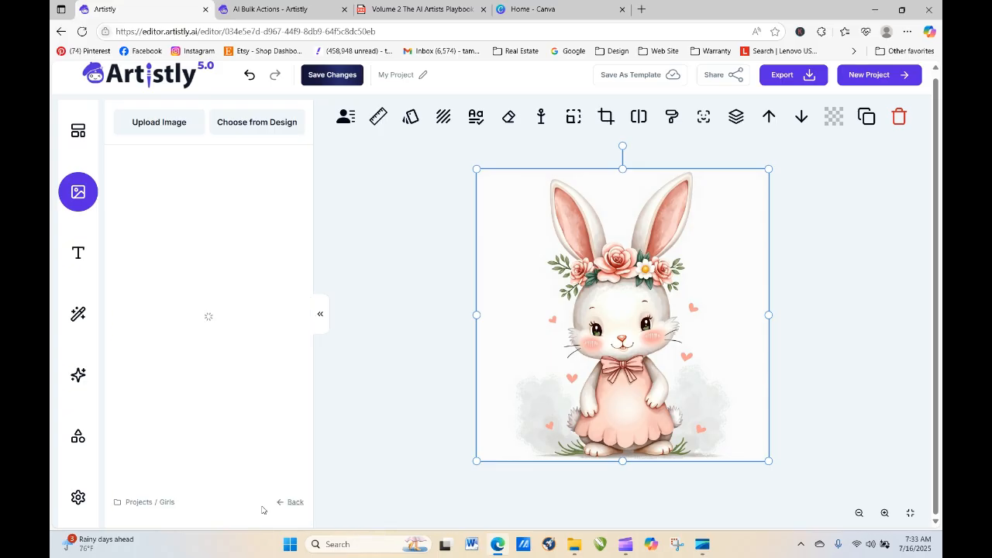
scroll(308, 295, "down", 5)
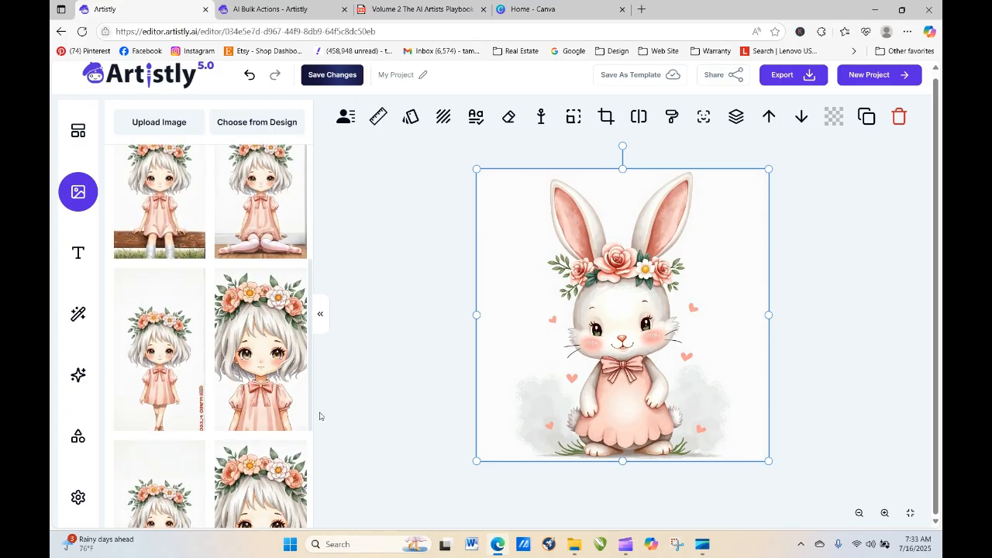
scroll(312, 473, "down", 2)
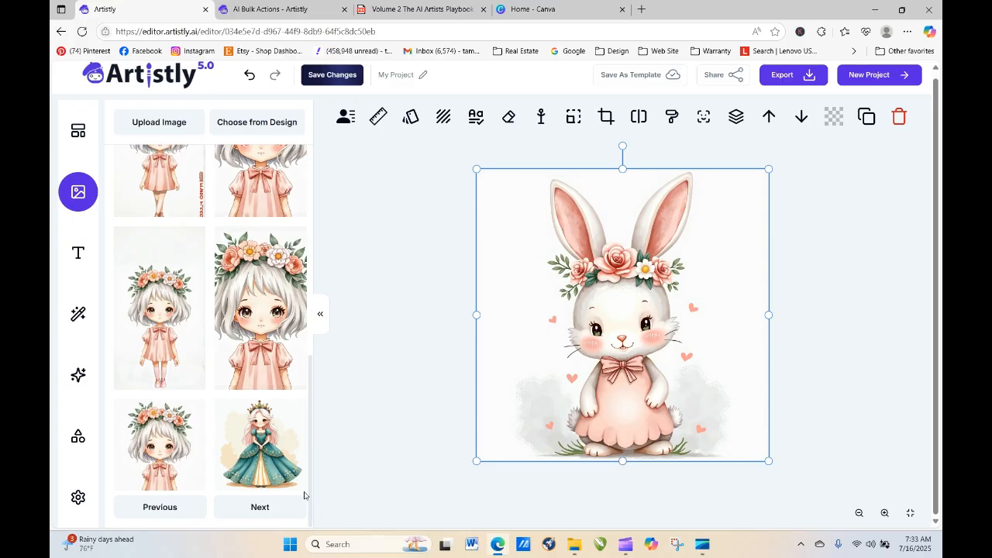
left_click(260, 507)
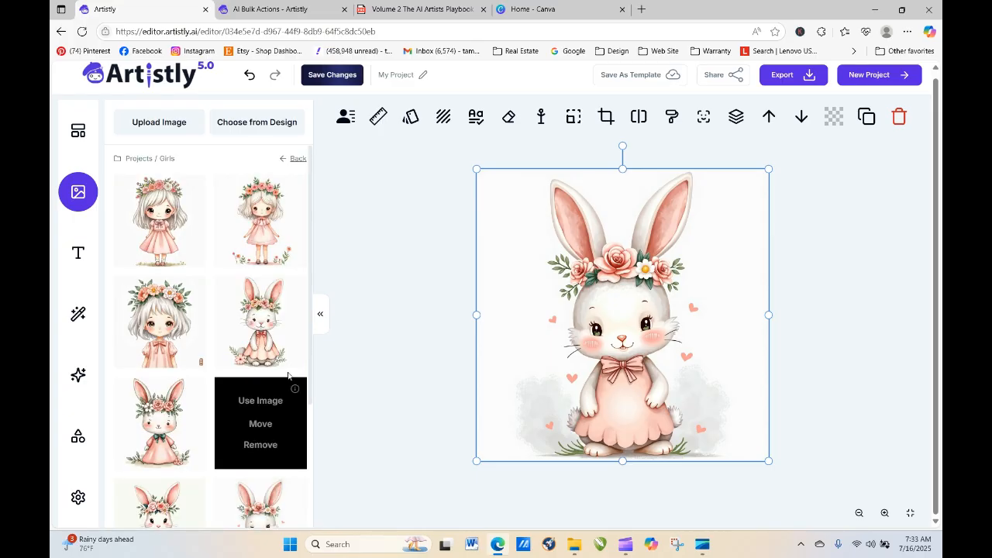
Step: Copy the image prompt of the seated rabbit in the second row of the Girls folder, and close the prompt window
mouse_move(264, 330)
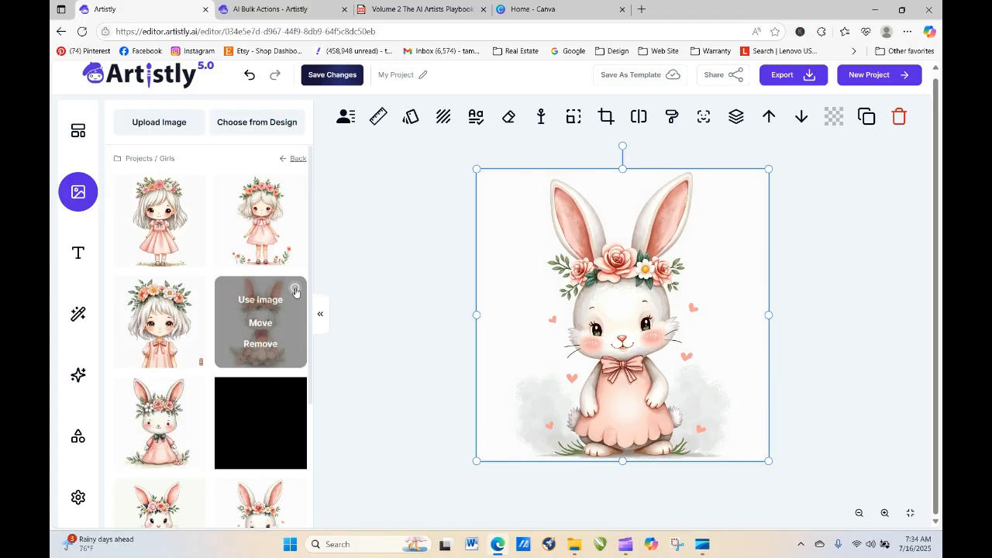
left_click(295, 291)
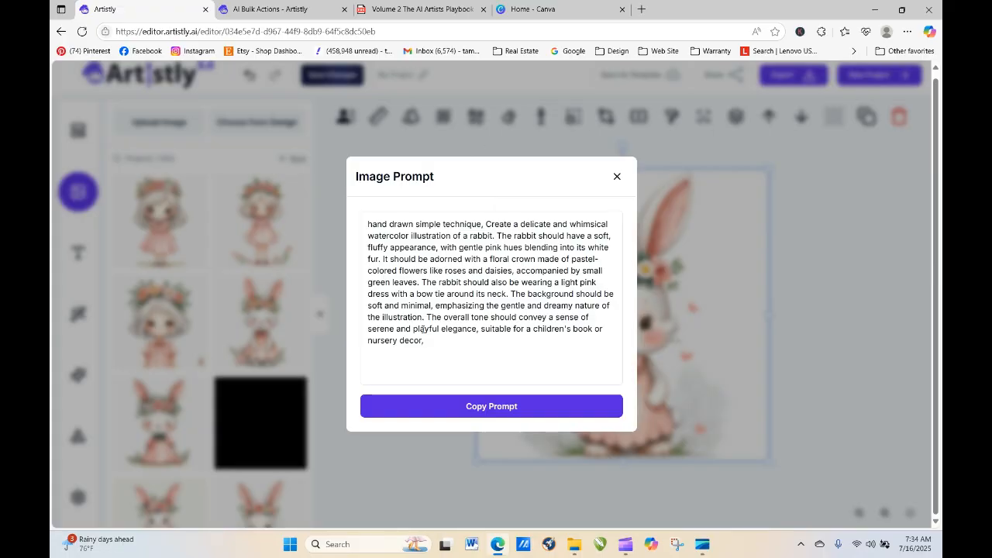
left_click(494, 406)
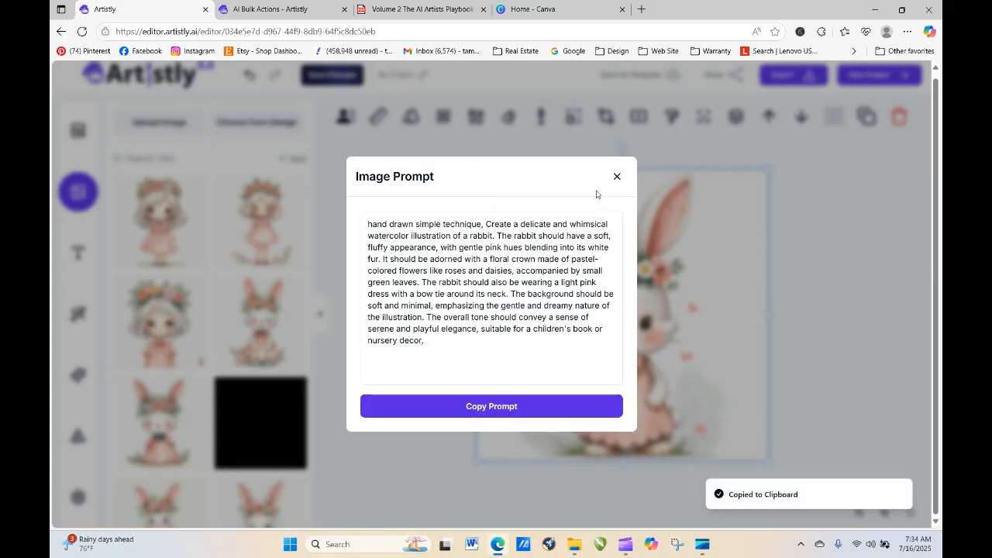
left_click(616, 176)
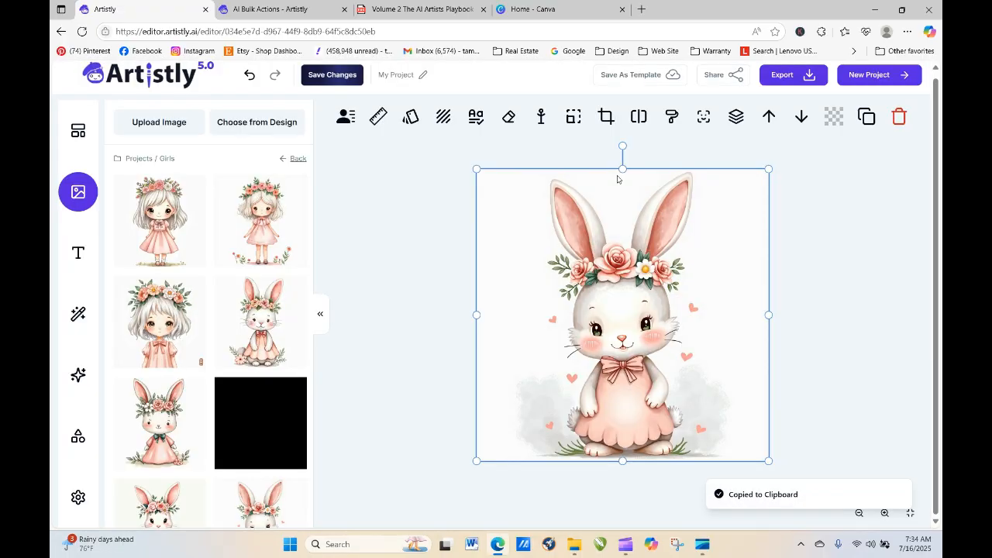
Step: Paste the copied watercolor rabbit prompt into the AI Designer's image generator
left_click(78, 378)
left_click(140, 401)
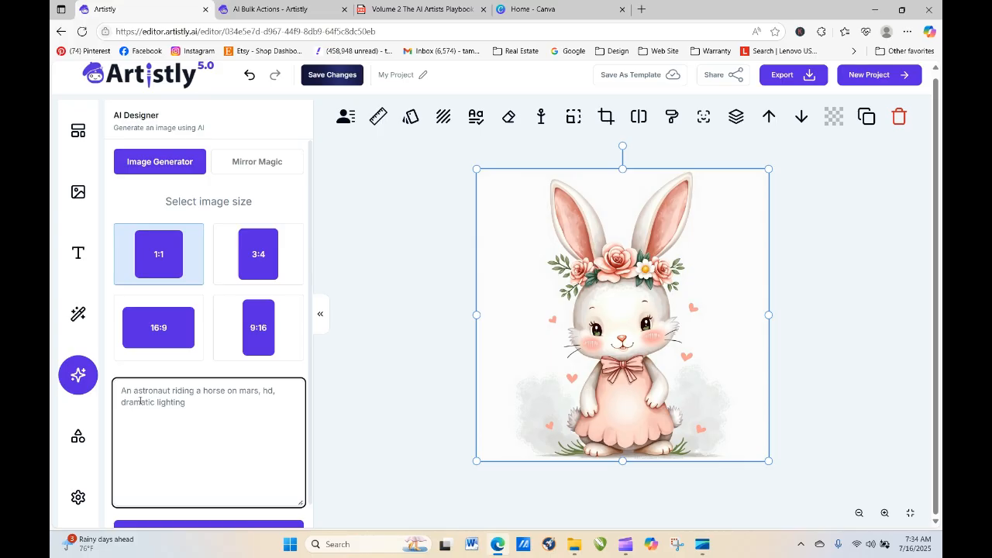
right_click(148, 399)
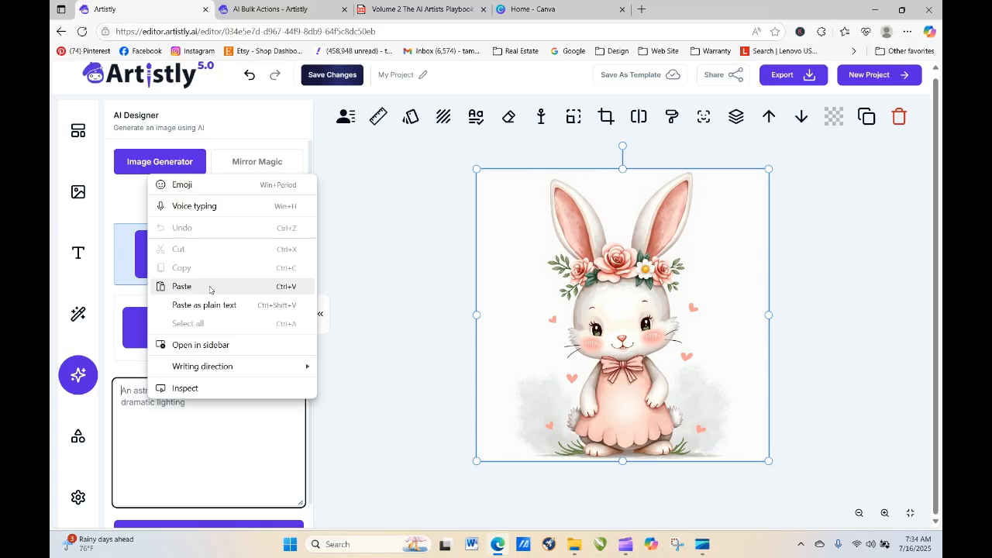
left_click(186, 291)
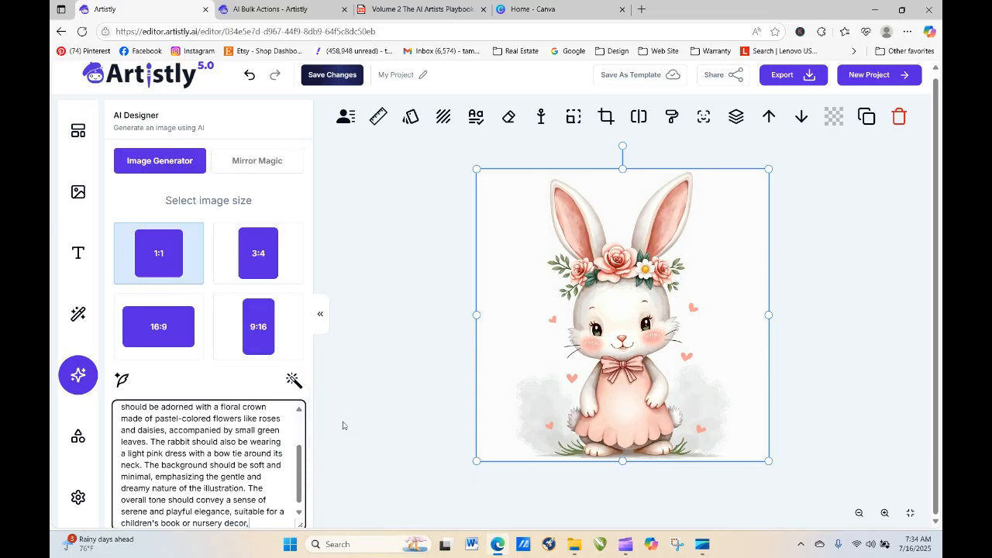
Step: Generate a 1:1 image from the rabbit prompt and add it to the canvas
scroll(308, 407, "down", 2)
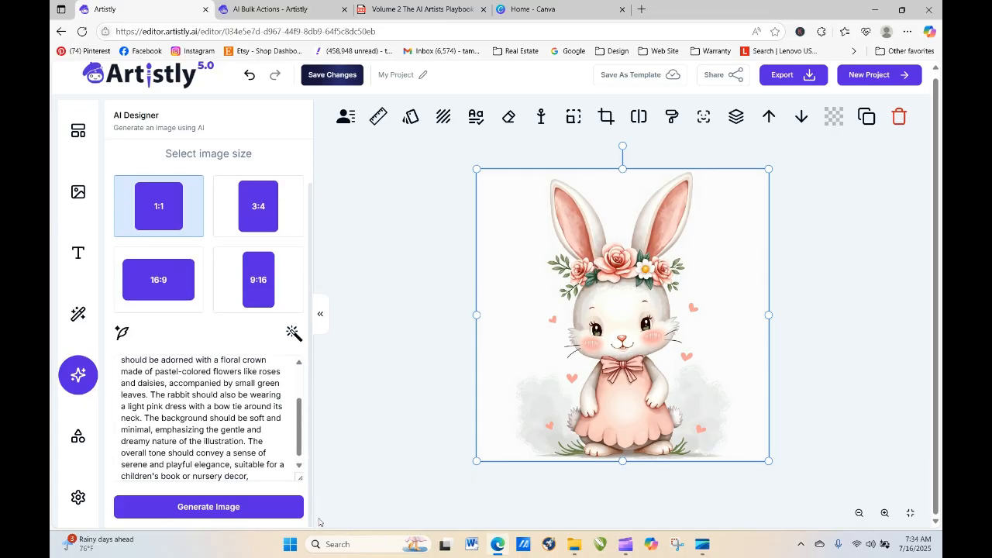
left_click(228, 507)
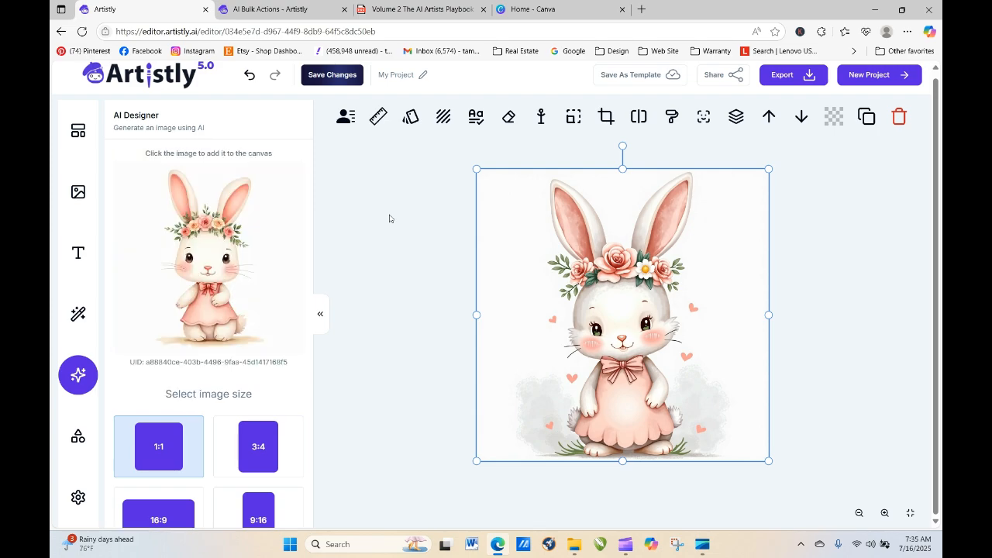
left_click(212, 245)
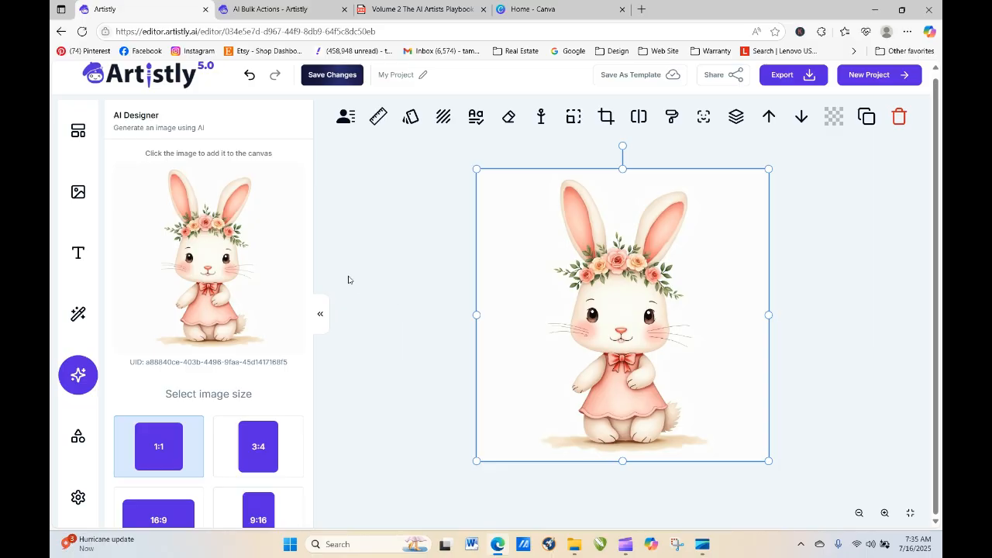
Step: Rewrite the rabbit prompt with AI using the instruction "Keep this prompt: The bunny should be swinging in a tree swing"
scroll(310, 200, "up", 1)
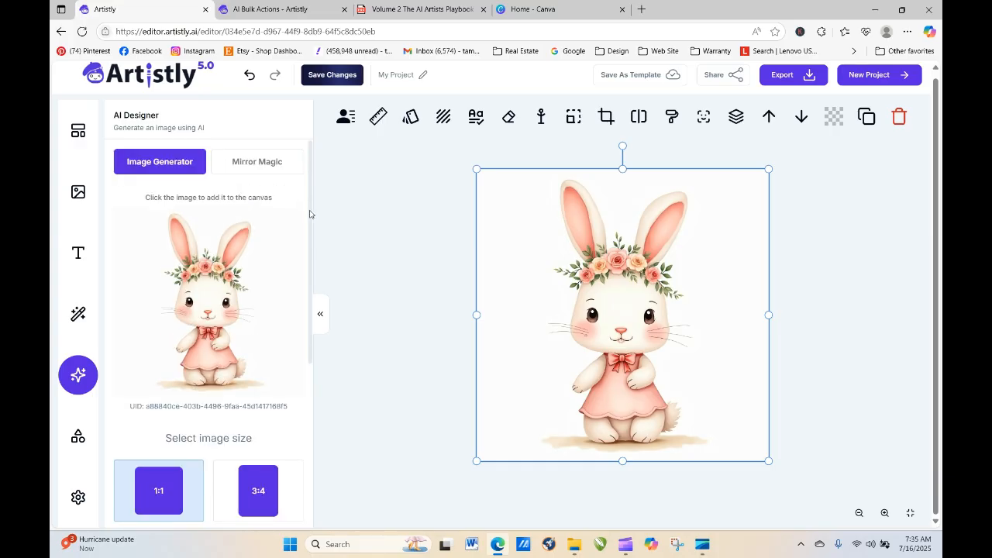
scroll(308, 216, "down", 4)
scroll(306, 231, "up", 3)
scroll(310, 229, "up", 1)
left_click_drag(310, 219, 322, 395)
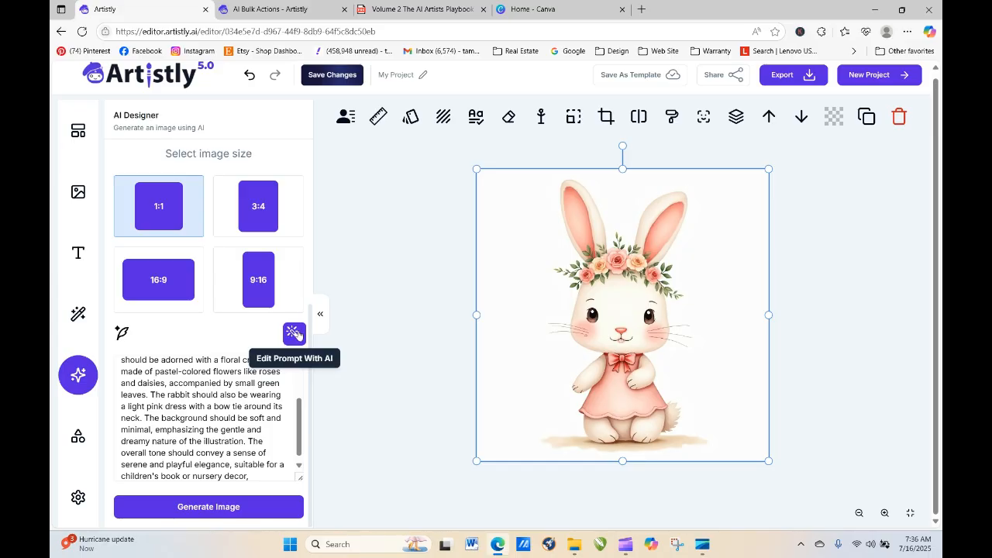
left_click(293, 333)
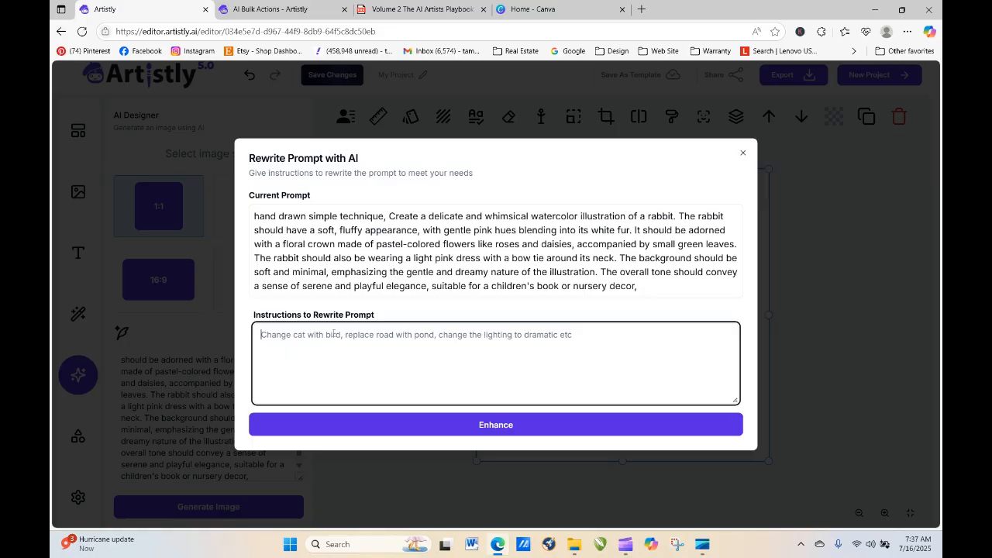
type("Keep this ")
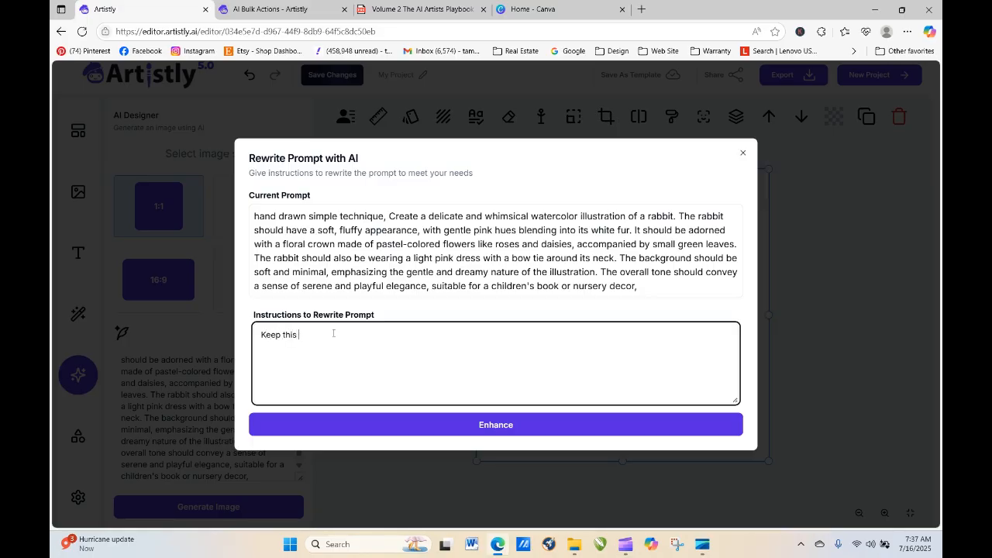
type("prompt")
type(": The bunny should be swinging in a tree swing")
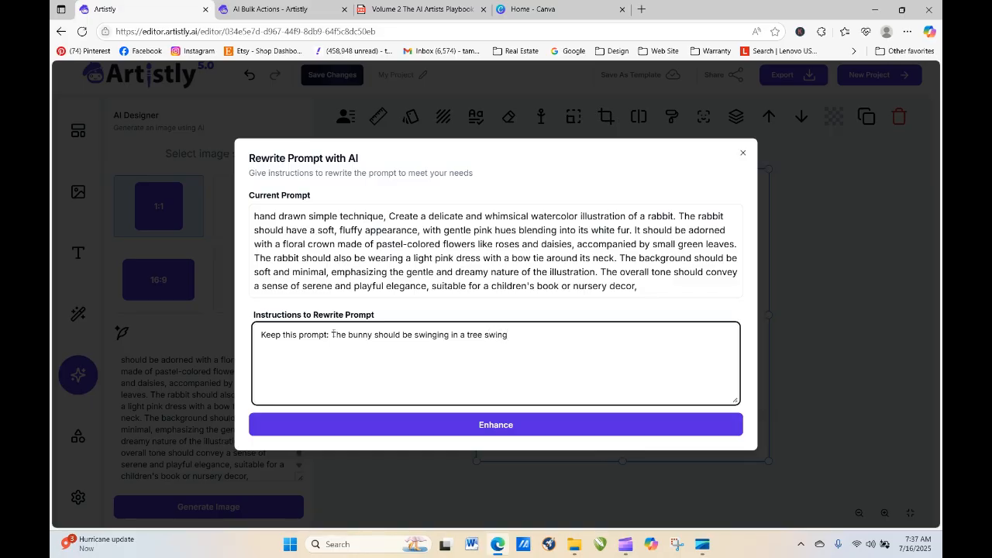
left_click(420, 424)
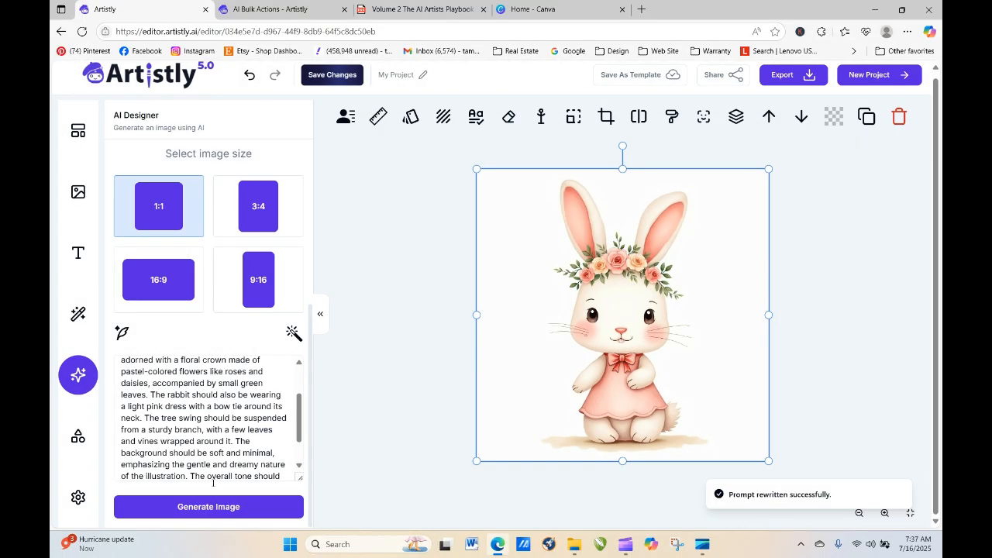
Step: Generate a 1:1 tree-swing rabbit image on the canvas from the rewritten prompt and export it as a PNG
left_click(210, 508)
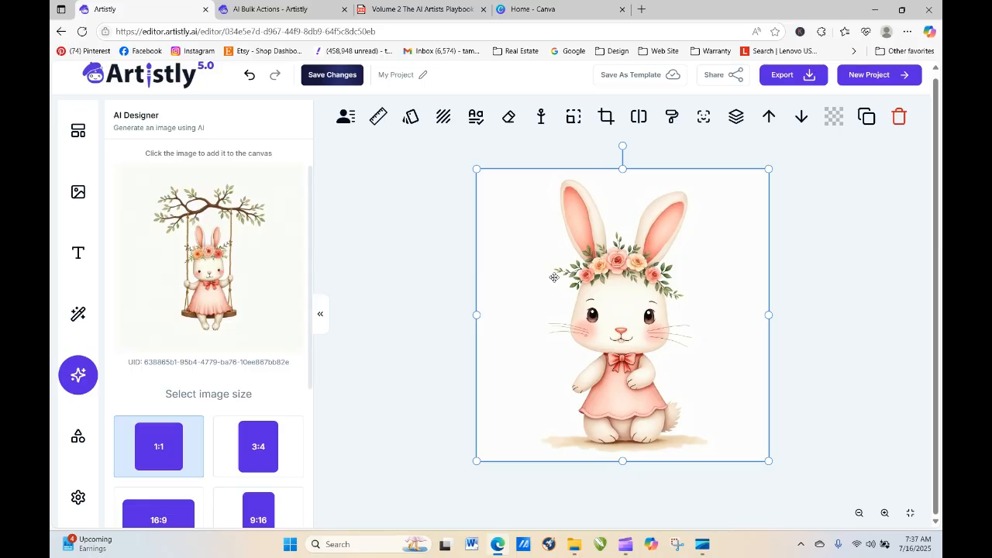
left_click(228, 232)
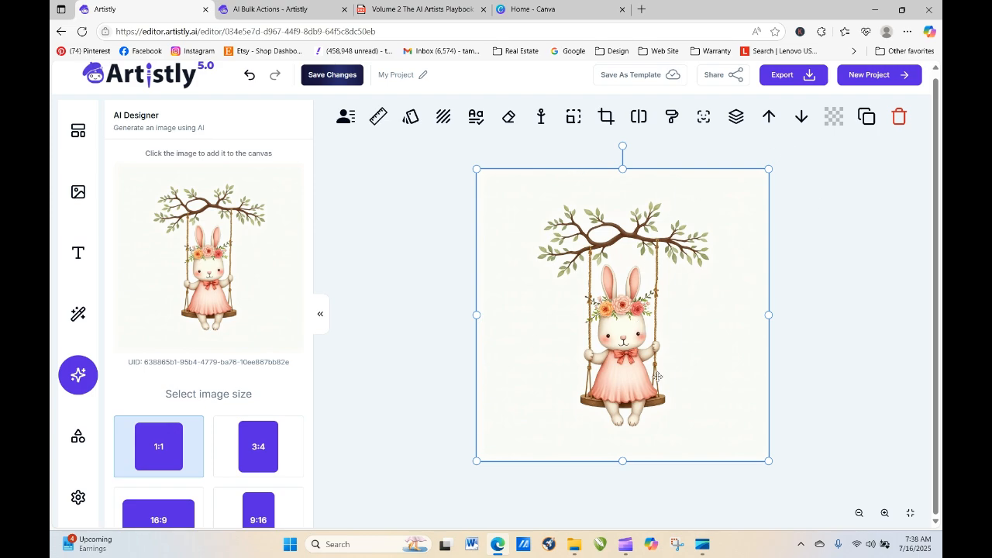
left_click(793, 75)
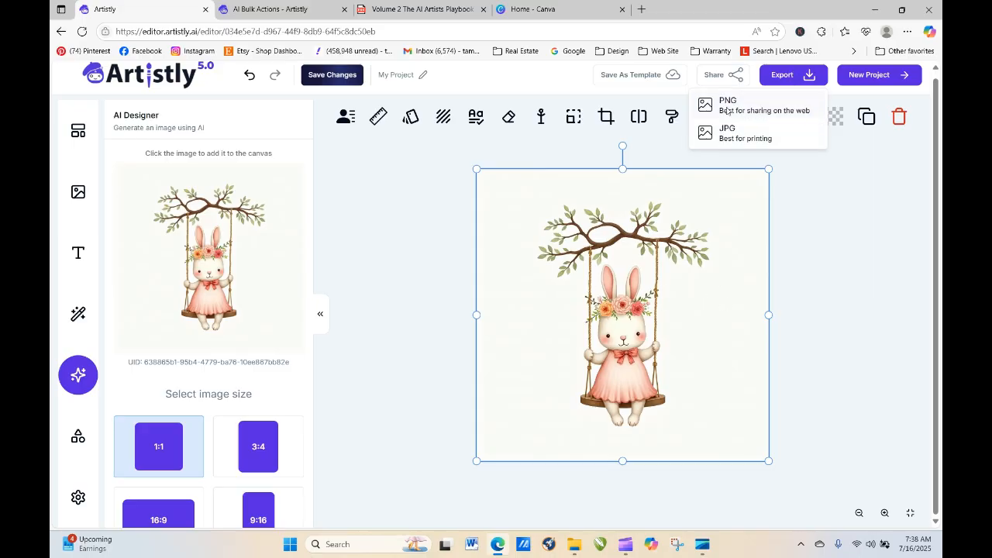
left_click(728, 106)
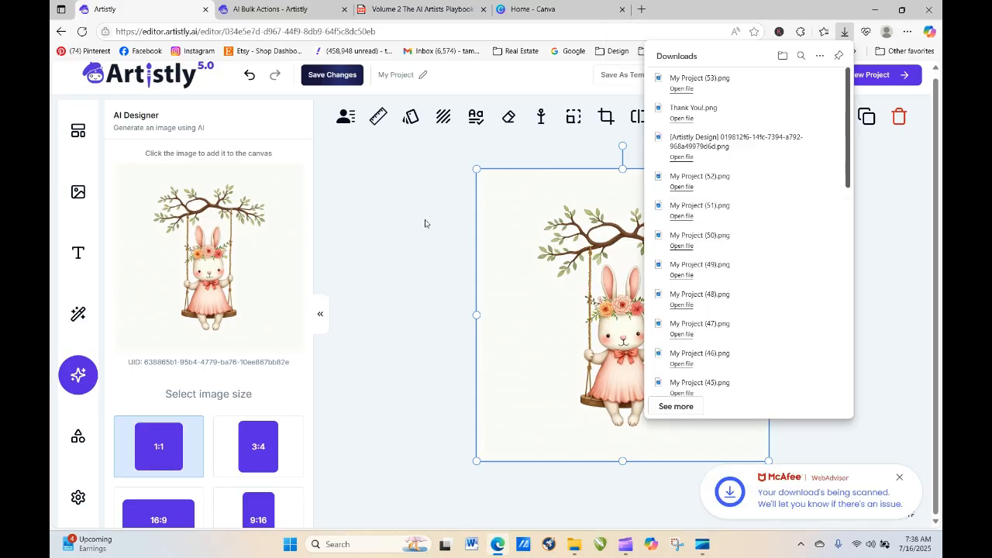
left_click(425, 233)
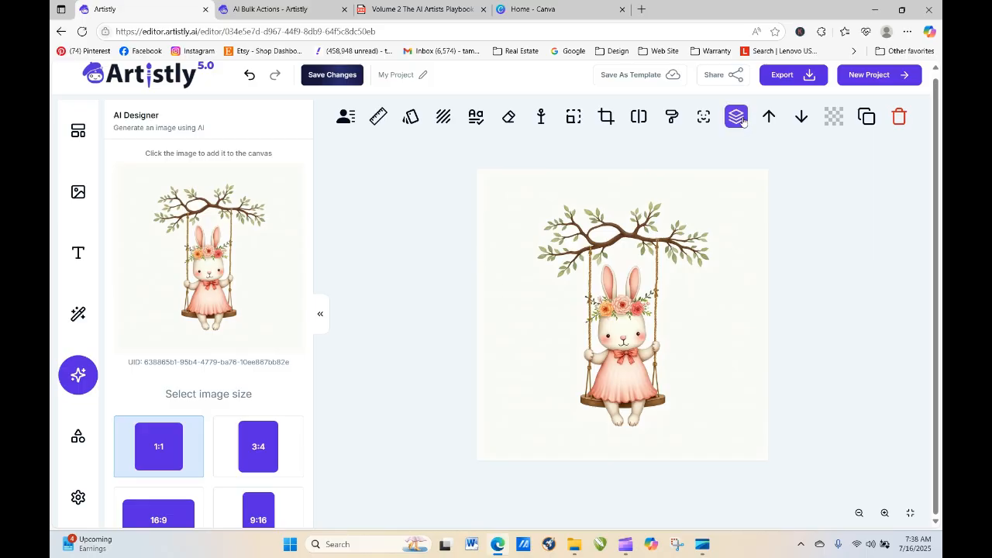
left_click(693, 192)
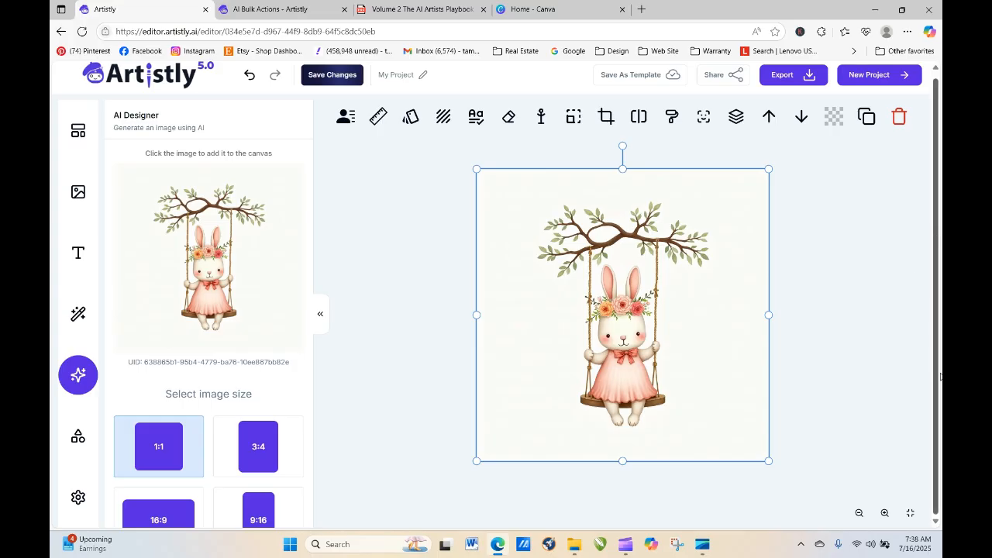
Step: Generate a second tree-swing rabbit on the canvas from the same prompt and export it as a PNG
scroll(310, 310, "down", 3)
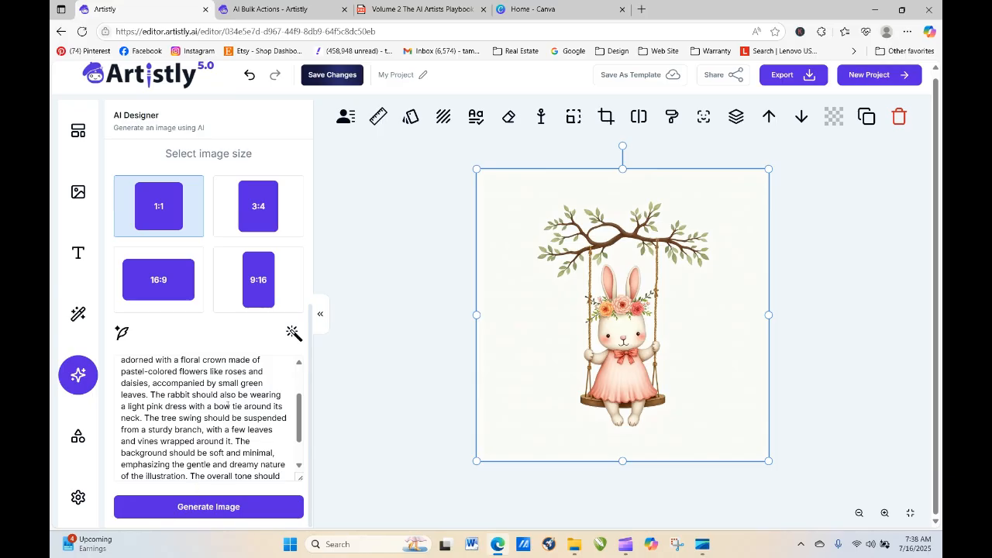
left_click(250, 511)
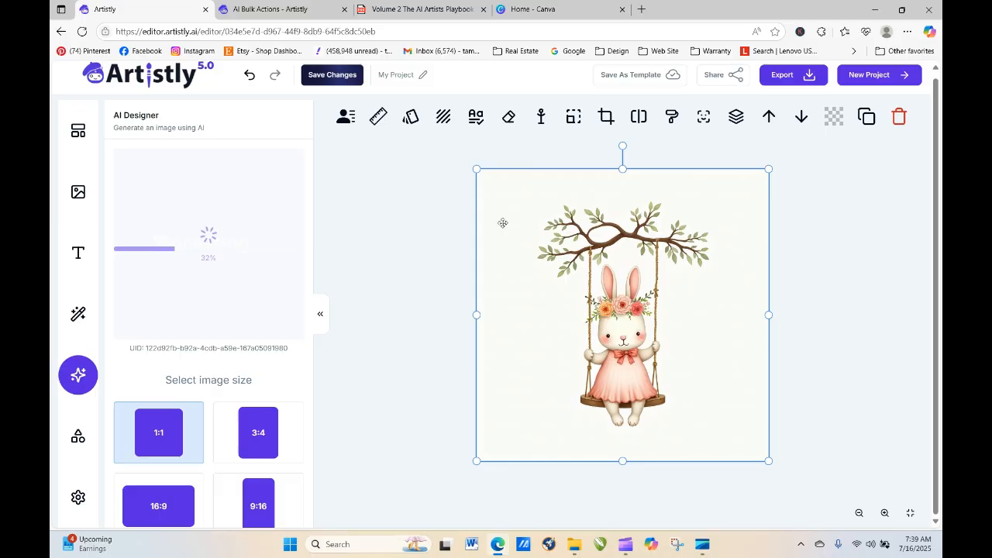
left_click(225, 270)
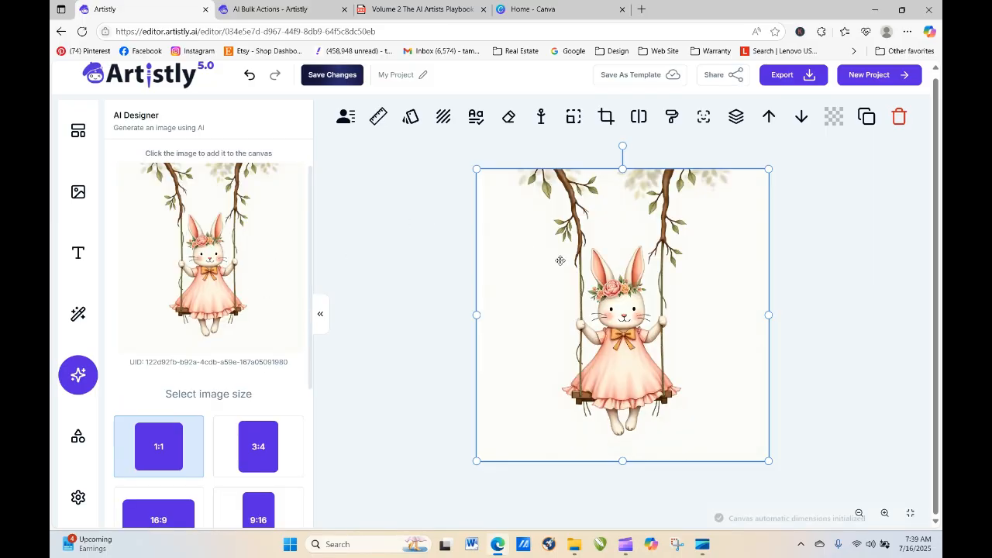
left_click(808, 75)
left_click(720, 103)
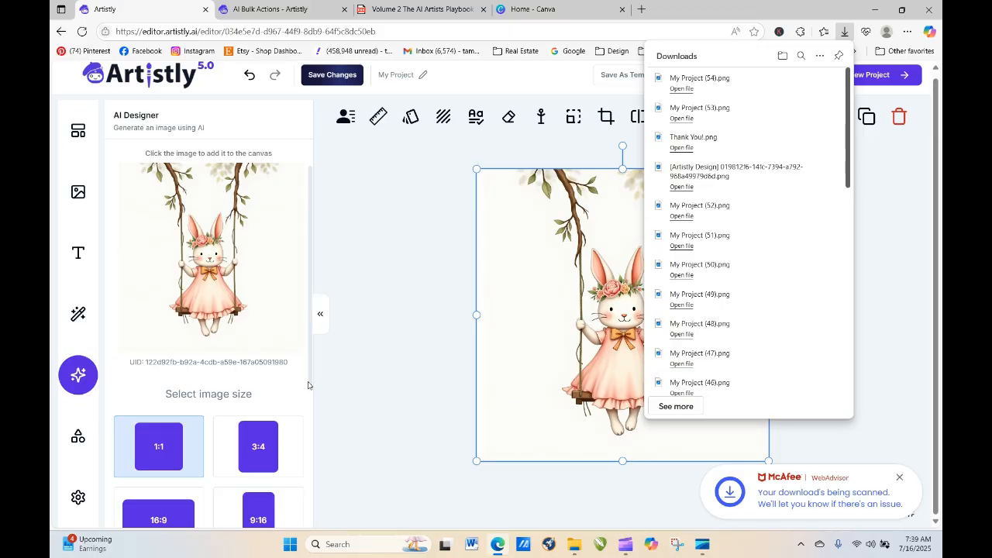
Step: Generate a third variation of the tree-swing rabbit on the canvas, export it as a PNG, and close the downloads list
scroll(308, 380, "down", 3)
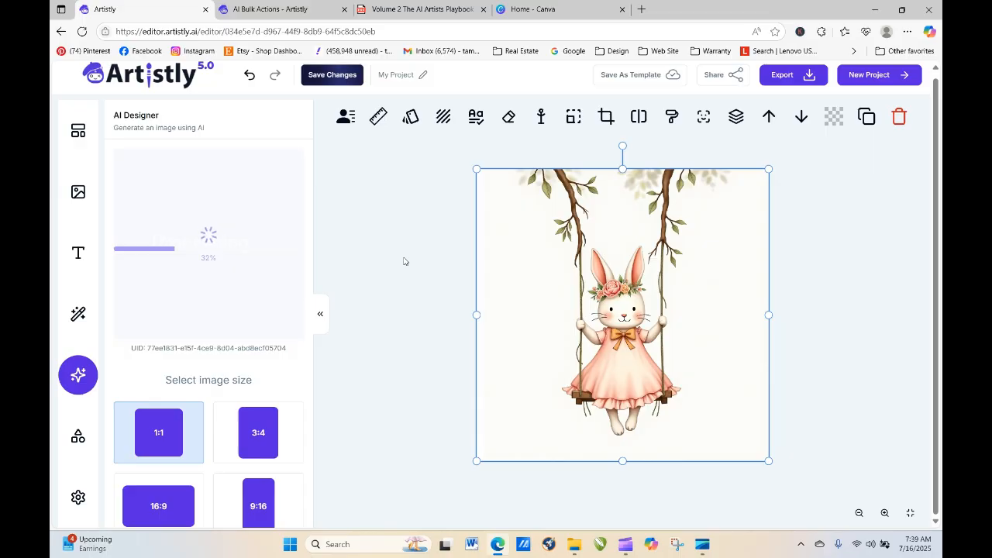
left_click(241, 293)
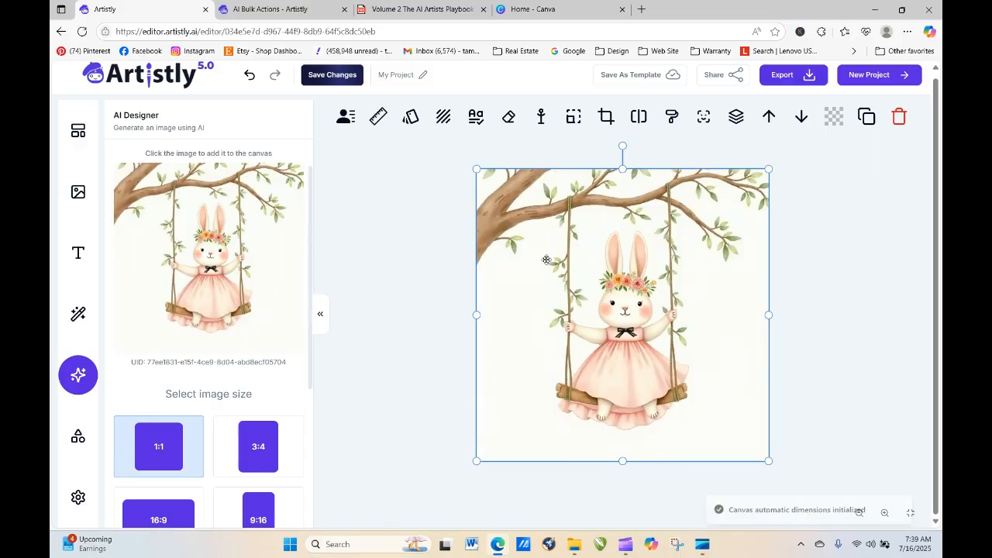
left_click(794, 80)
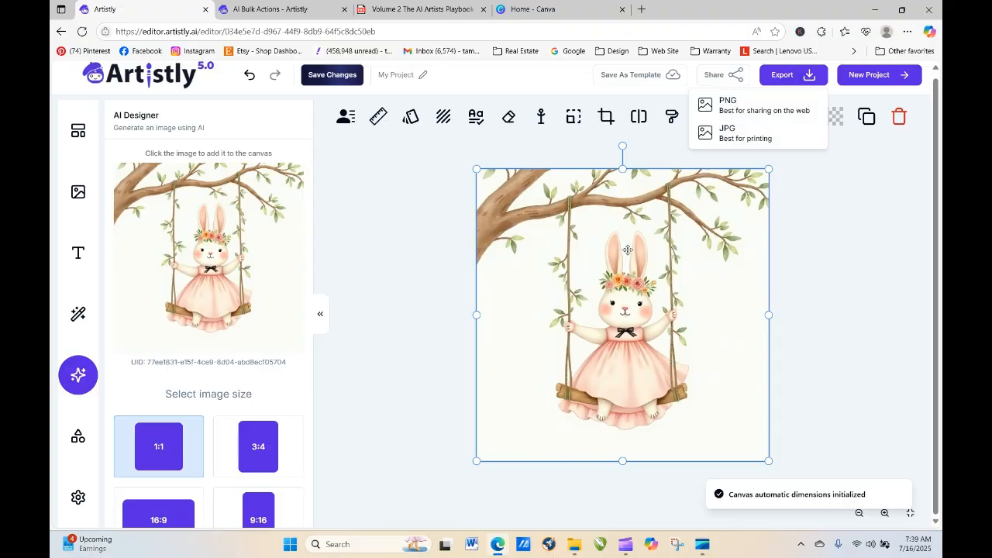
left_click(735, 106)
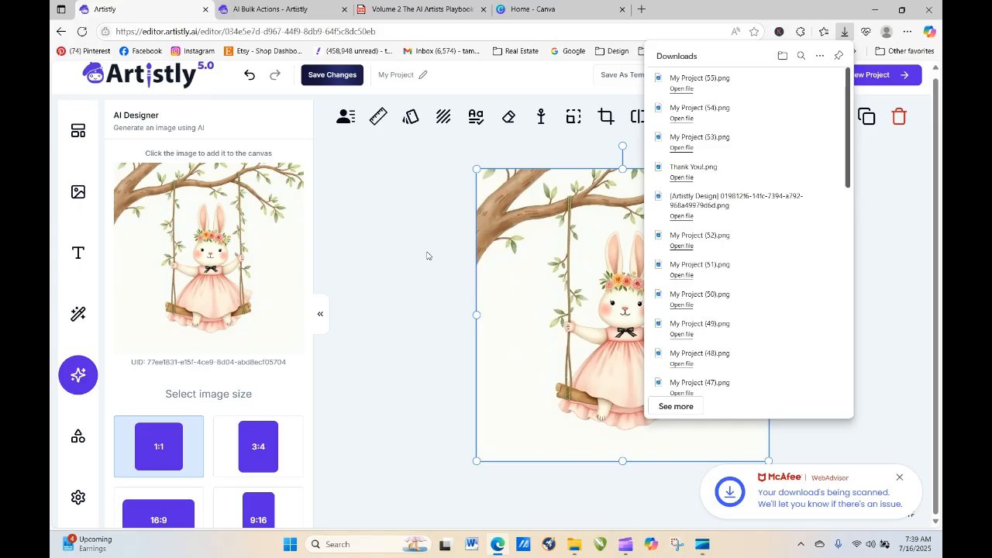
left_click(422, 270)
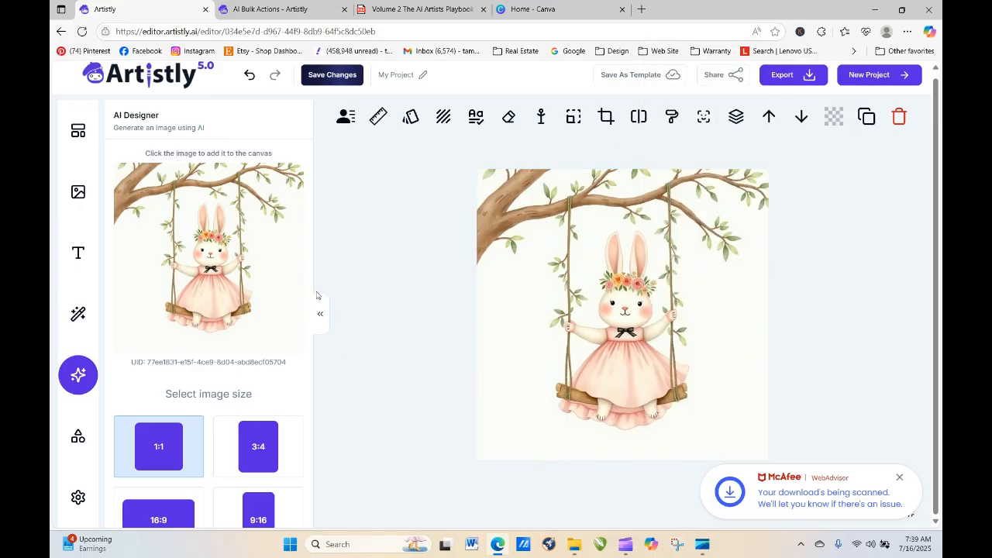
Step: Rewrite the prompt with AI, keeping it but removing the tree and tree swing, with the bunny holding a bouquet of various shades of pink and white balloons
scroll(312, 364, "down", 3)
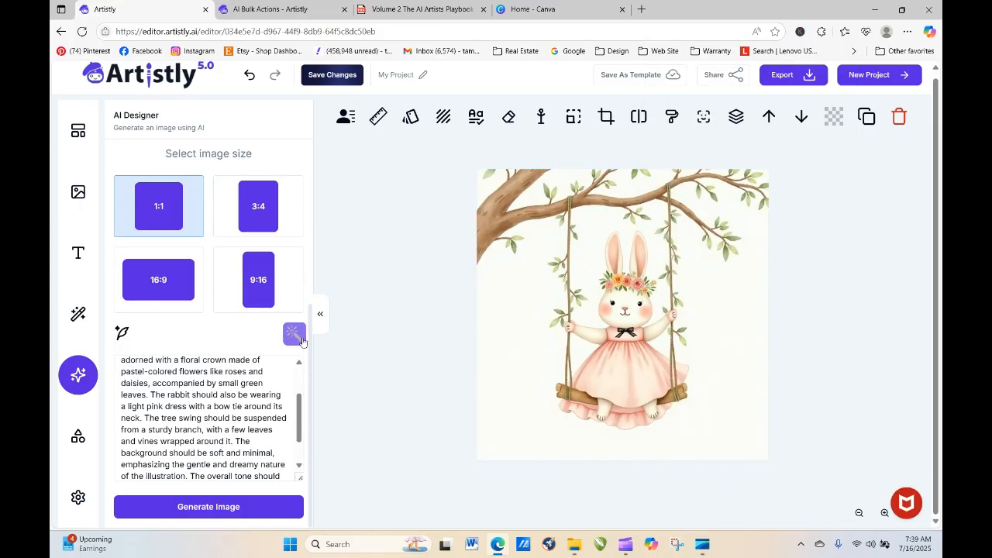
left_click(640, 258)
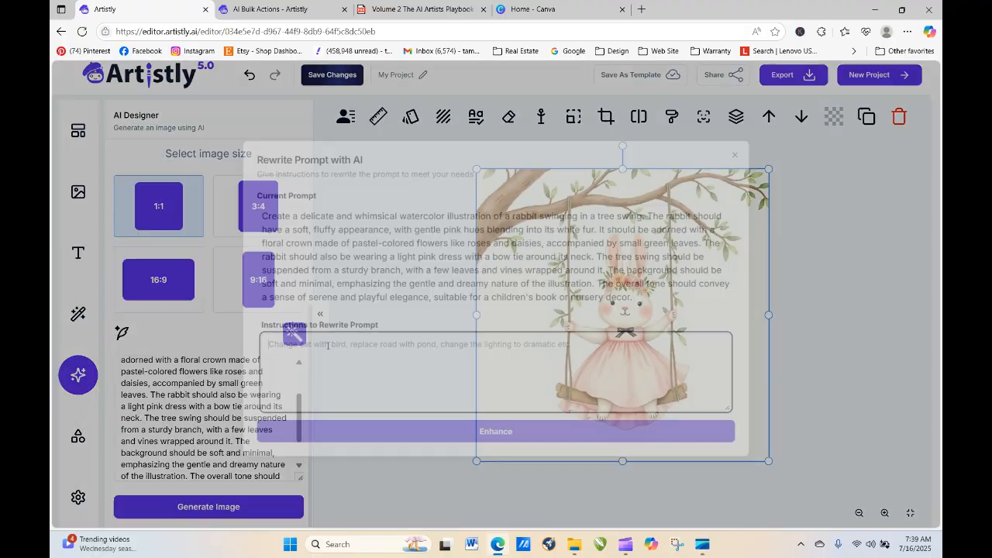
left_click(293, 333)
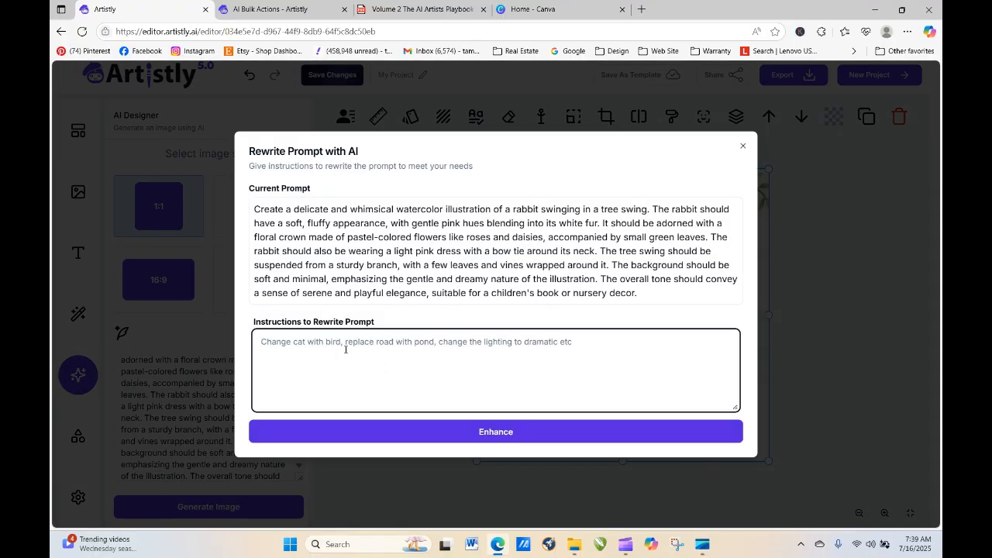
type("keep this prompt, bu")
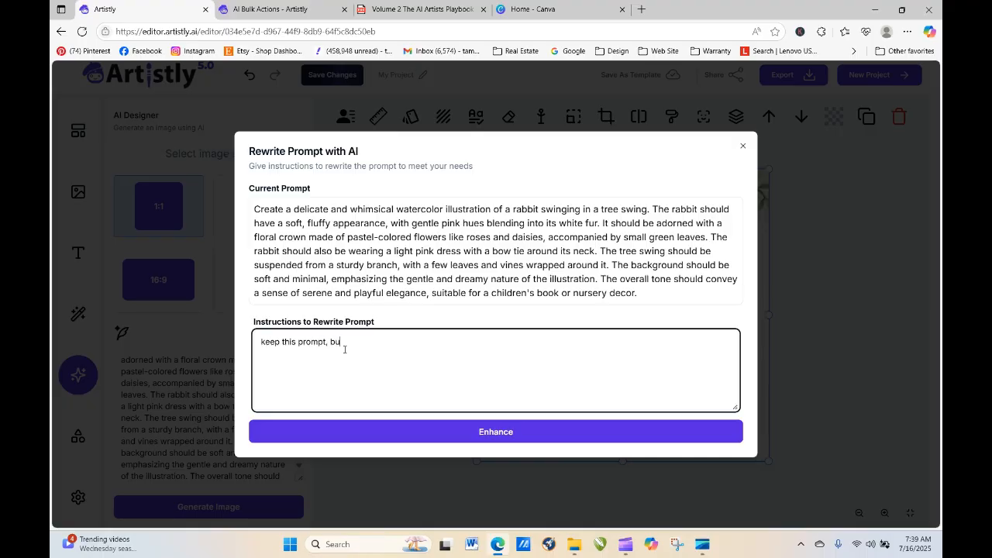
type("t remove the tree and tree swing")
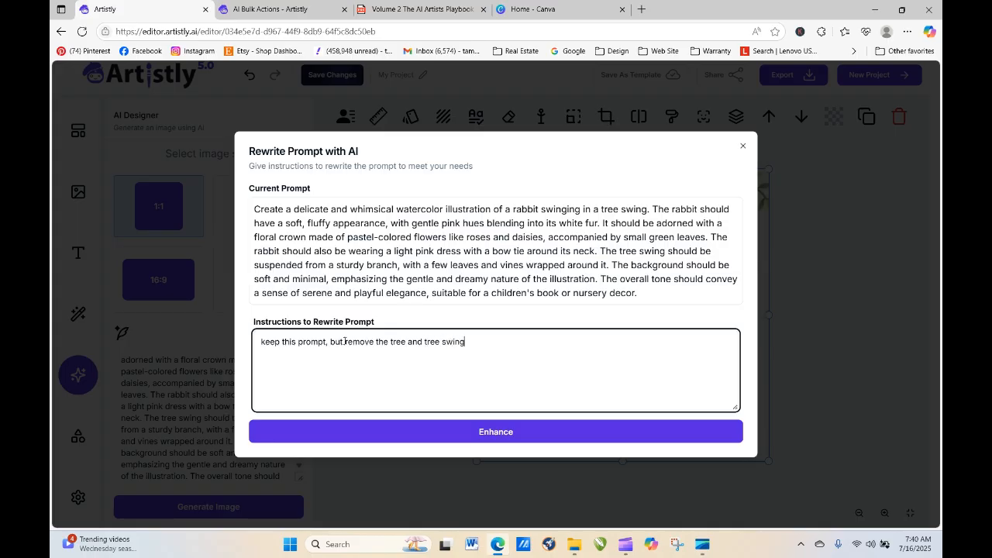
type(", the bunny should be hold")
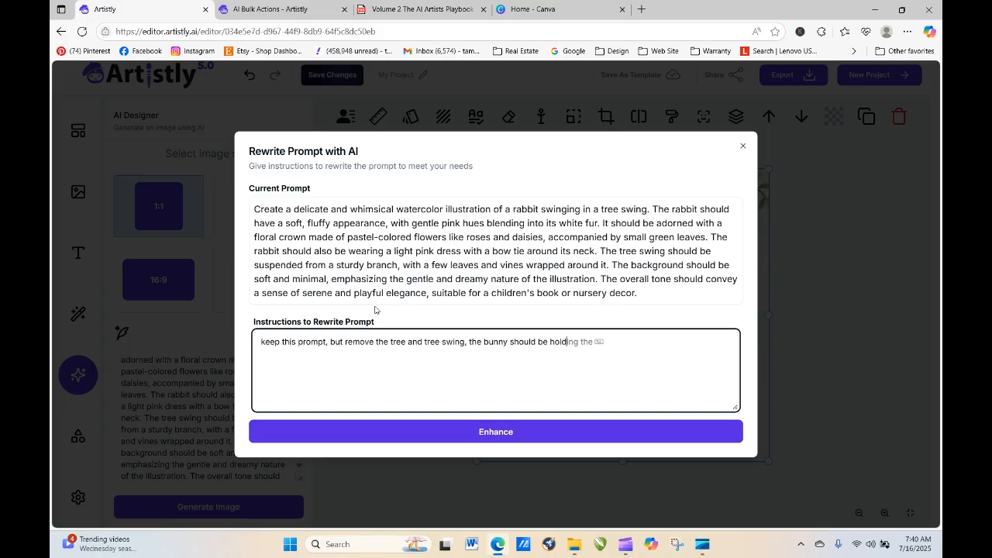
type("ing a bouquet of various shades of pink an")
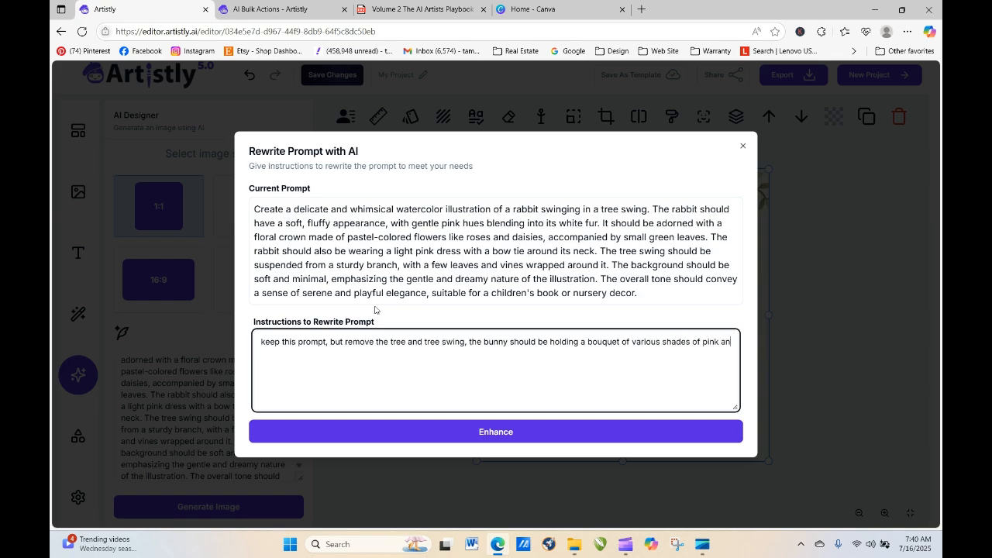
type("d white balloons")
left_click(482, 434)
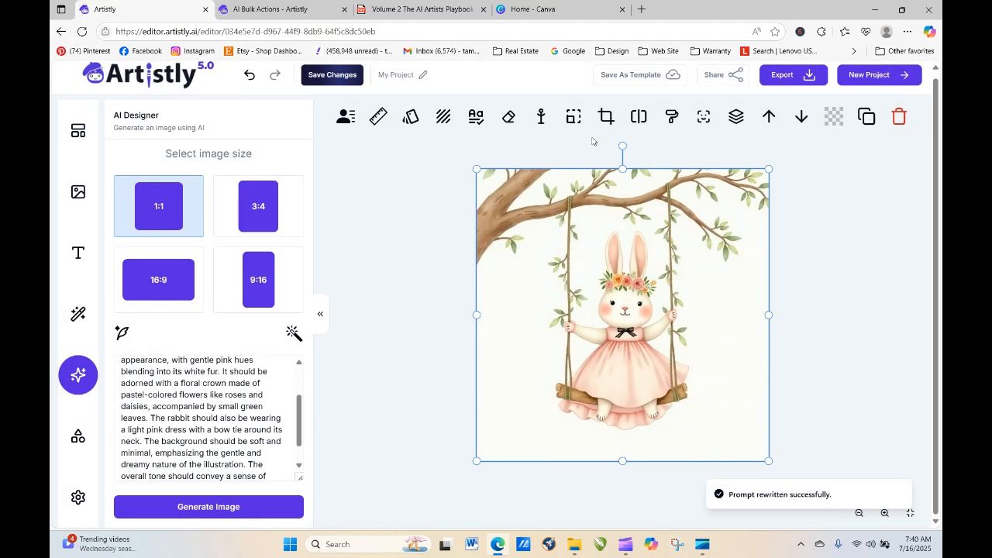
Step: Start generating a 1:1 image from the balloon-bouquet prompt and copy the full prompt text
left_click(203, 507)
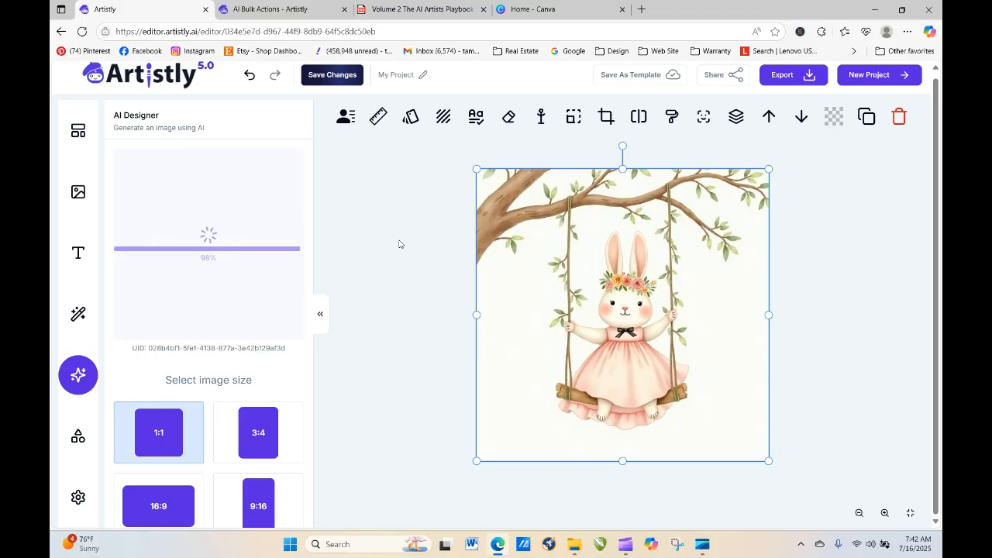
left_click(399, 244)
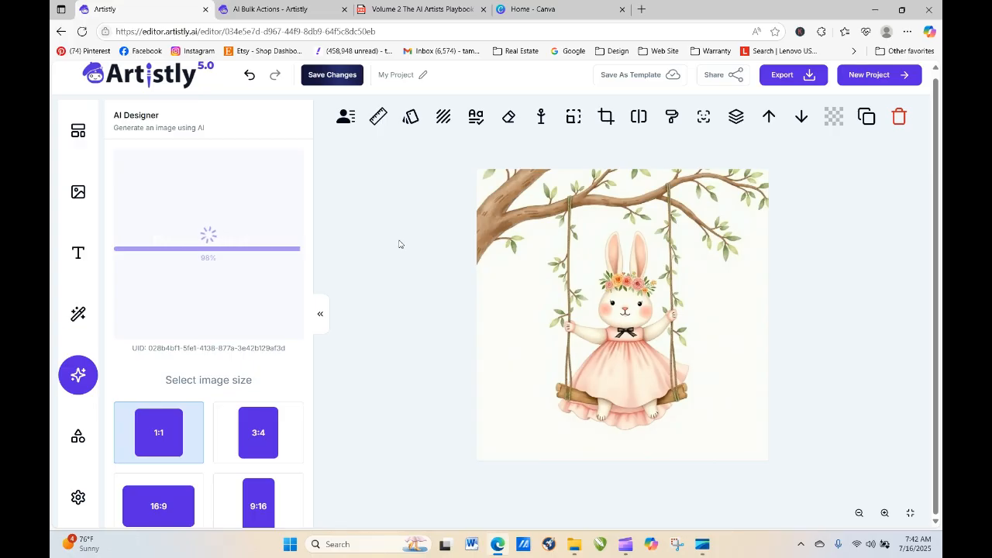
scroll(308, 325, "down", 3)
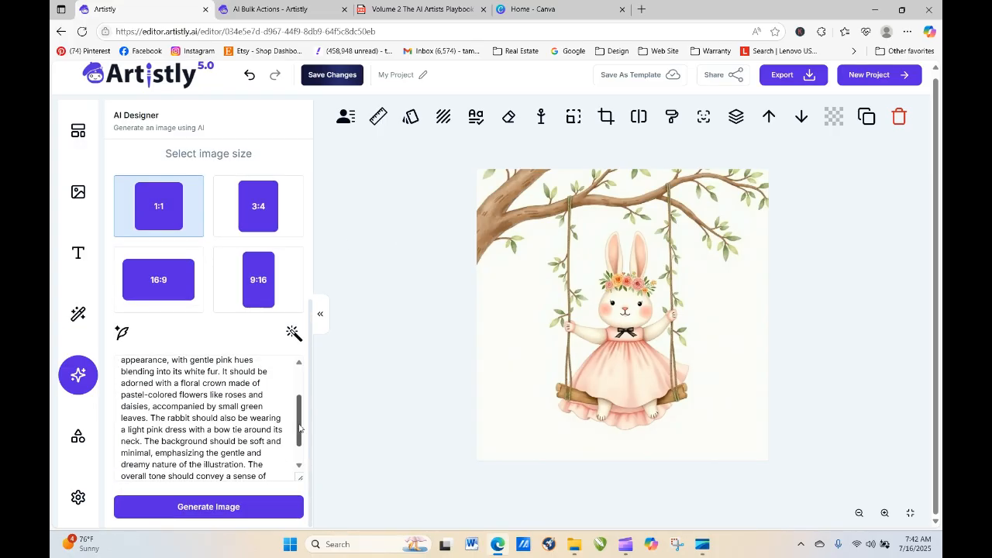
left_click_drag(299, 433, 144, 367)
right_click(177, 391)
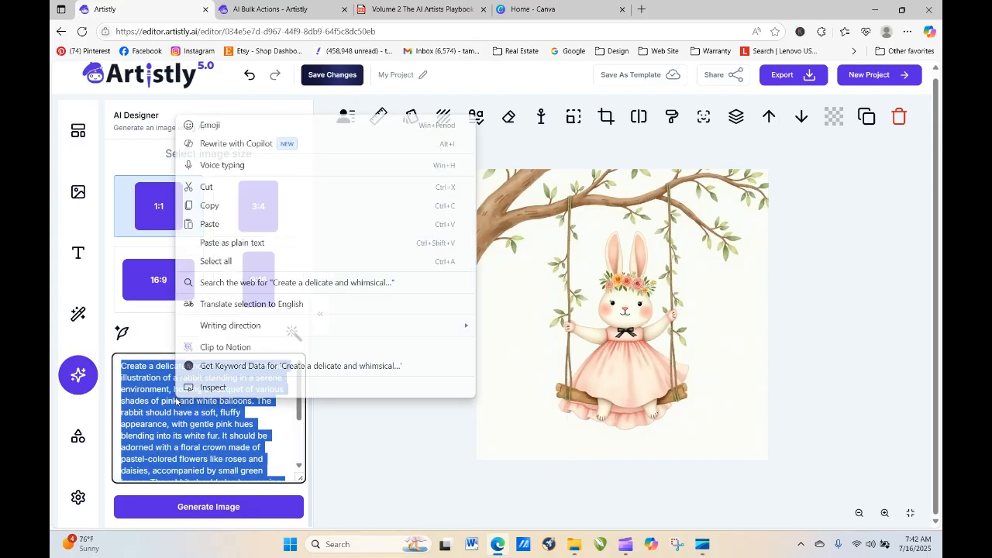
left_click(245, 203)
left_click(404, 423)
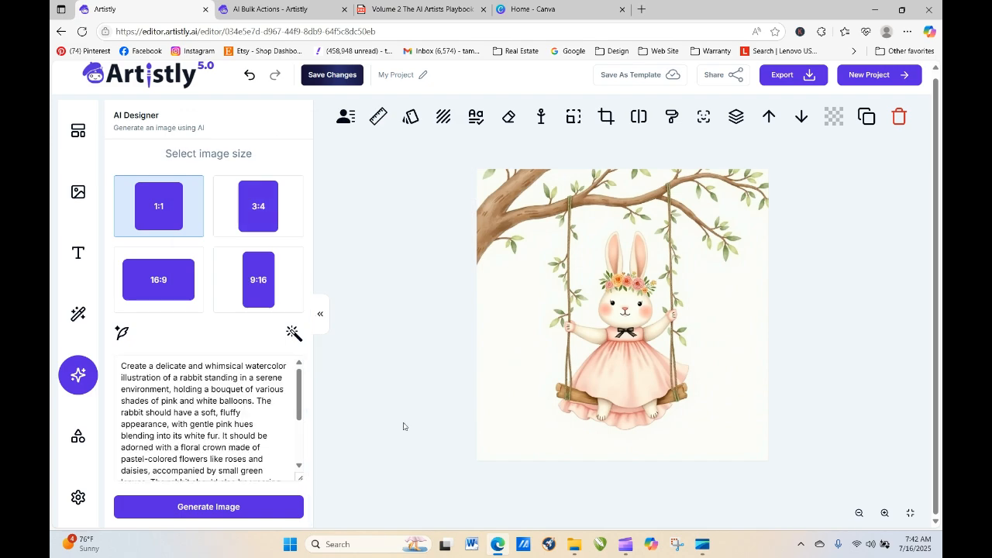
left_click_drag(309, 325, 312, 225)
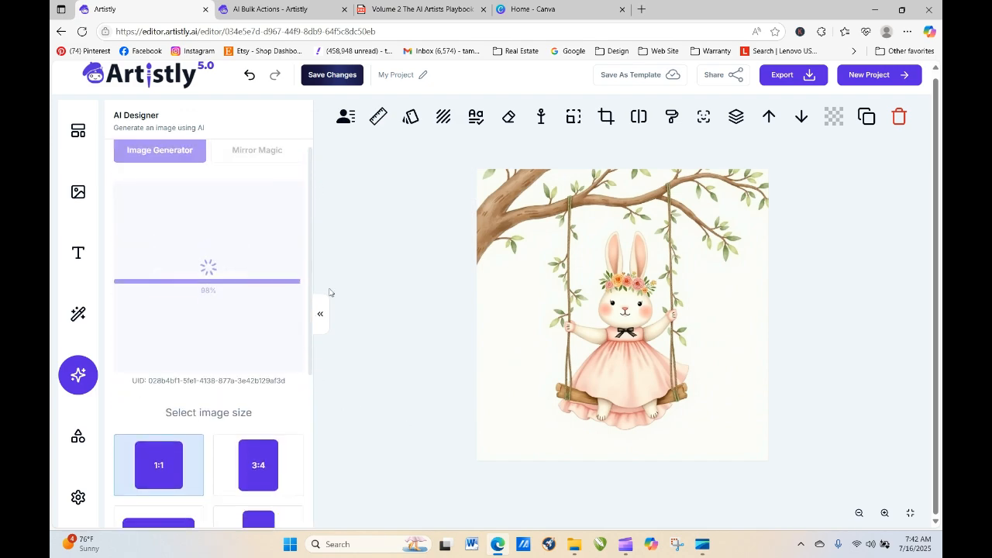
Step: Generate a balloon-bouquet rabbit from the current prompt, place it on the canvas, and export it as a PNG
left_click(210, 508)
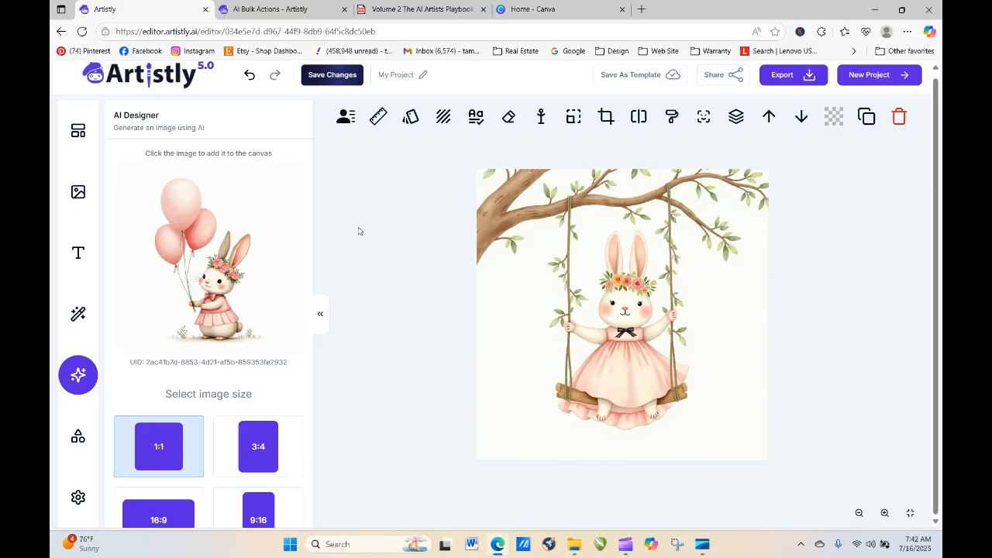
left_click(213, 271)
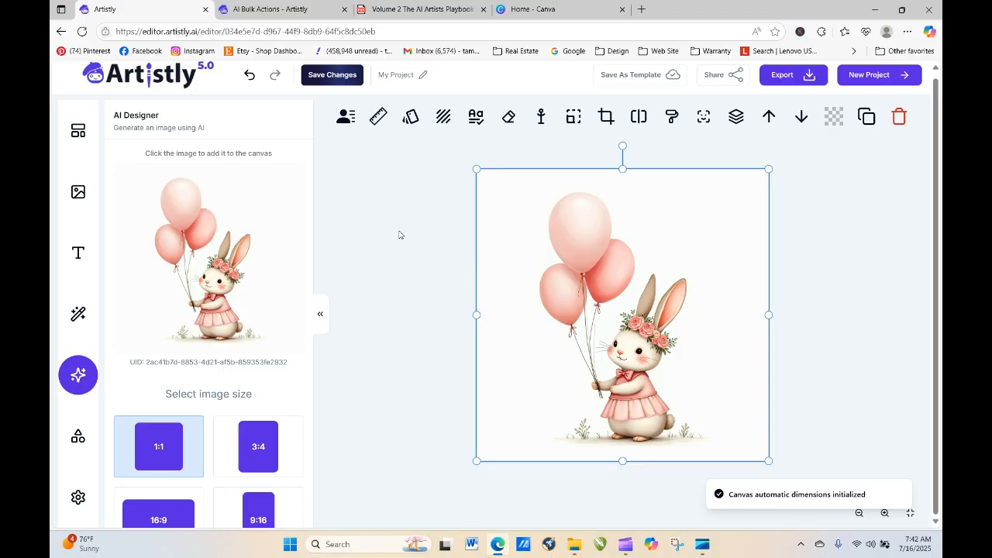
left_click(784, 80)
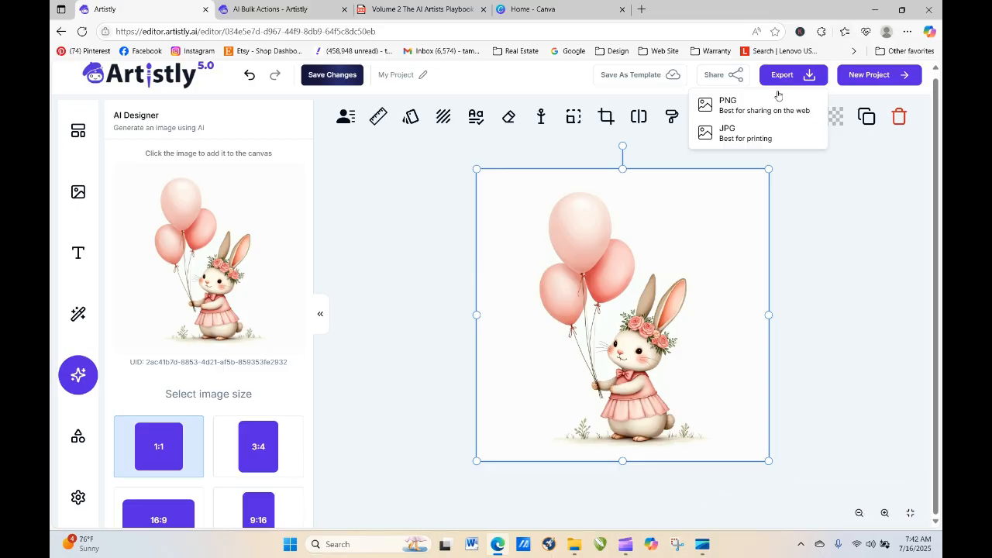
left_click(738, 103)
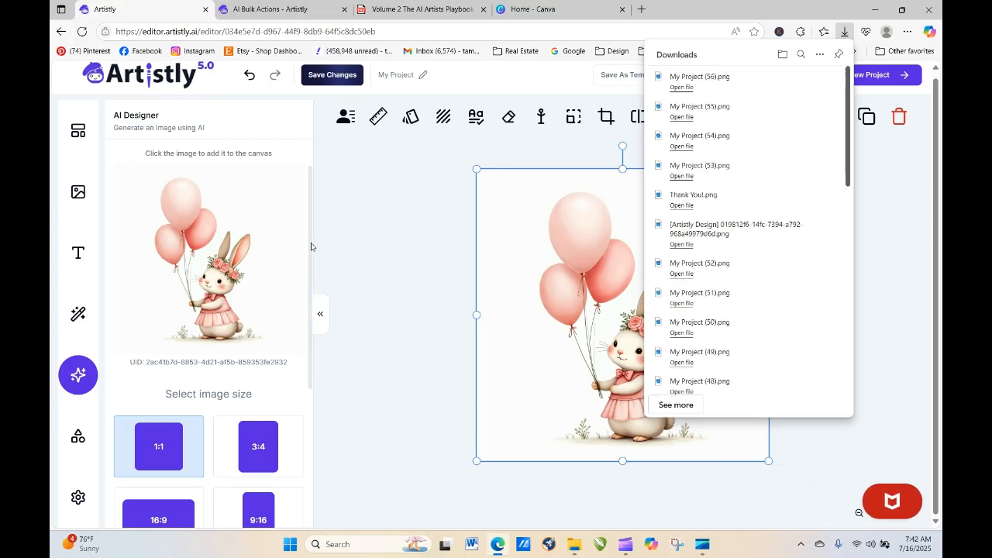
Step: Generate another 1:1 balloon-bouquet rabbit from the same prompt, add it to the canvas, and export it as a PNG
left_click_drag(309, 242, 302, 418)
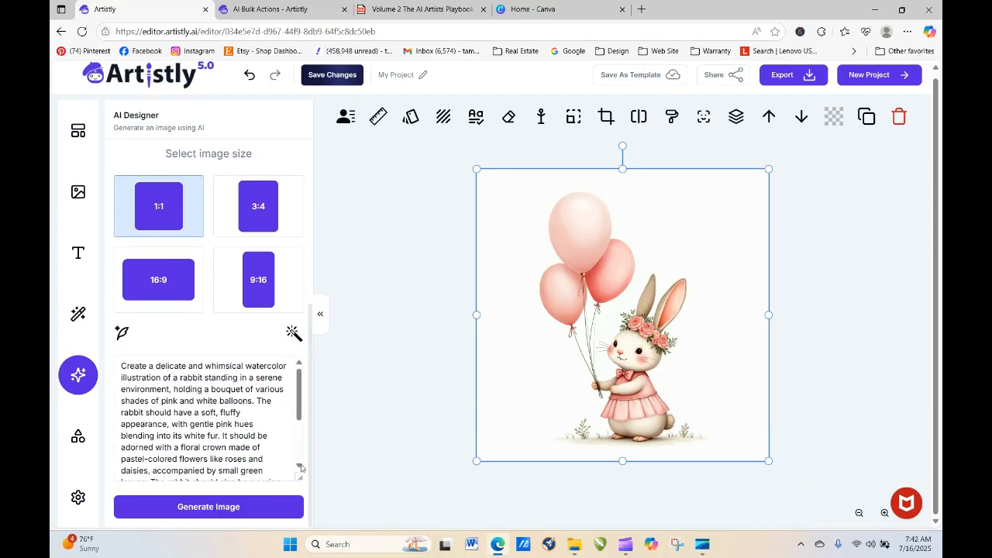
left_click(203, 508)
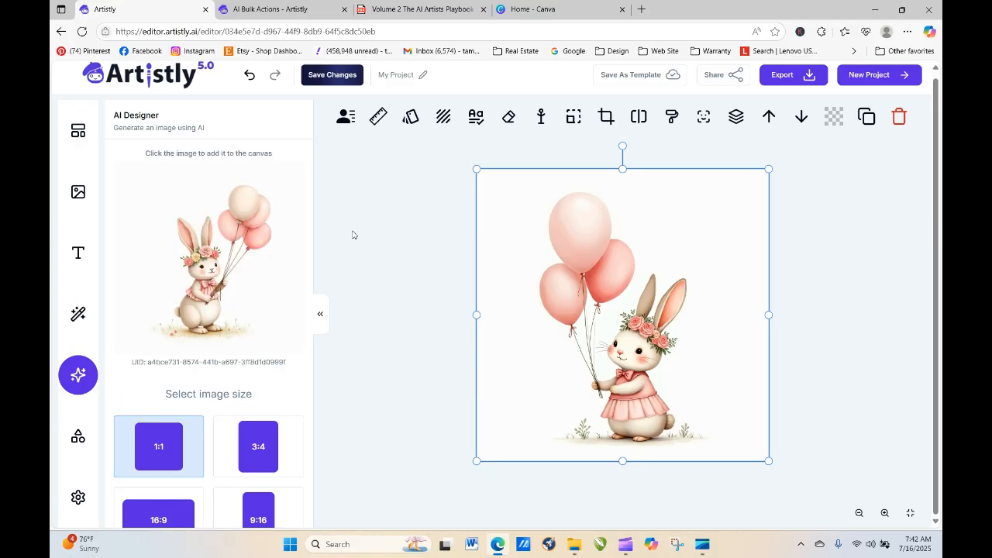
left_click(203, 277)
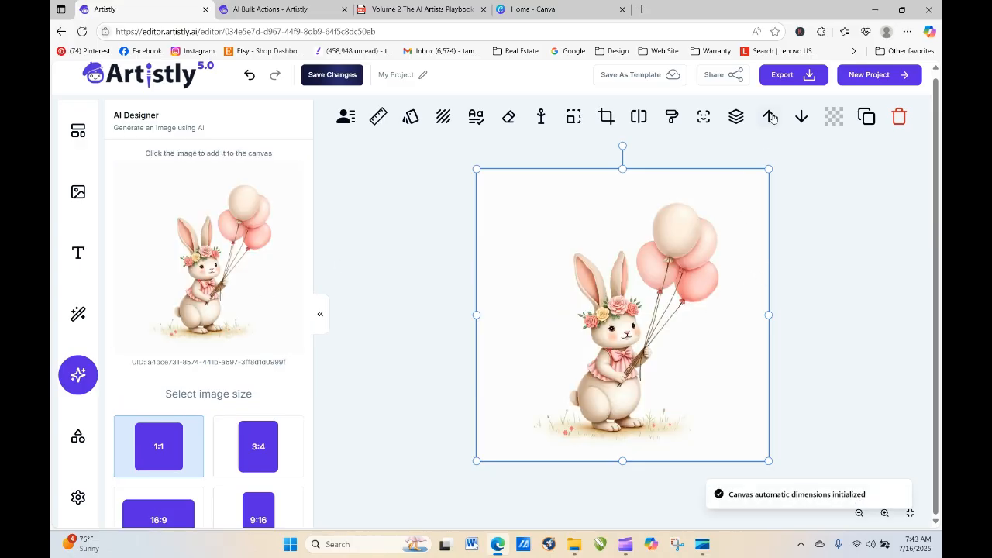
left_click(788, 75)
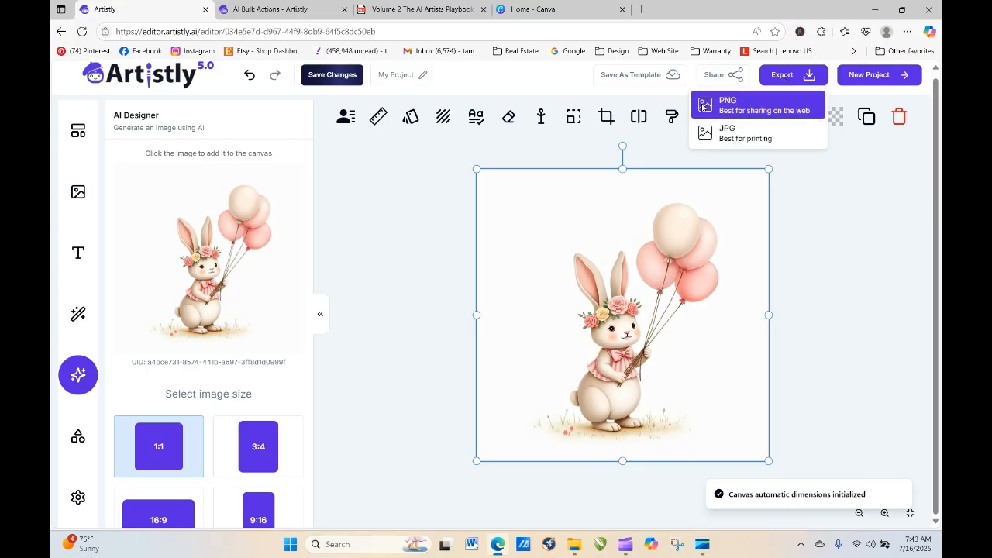
left_click(702, 110)
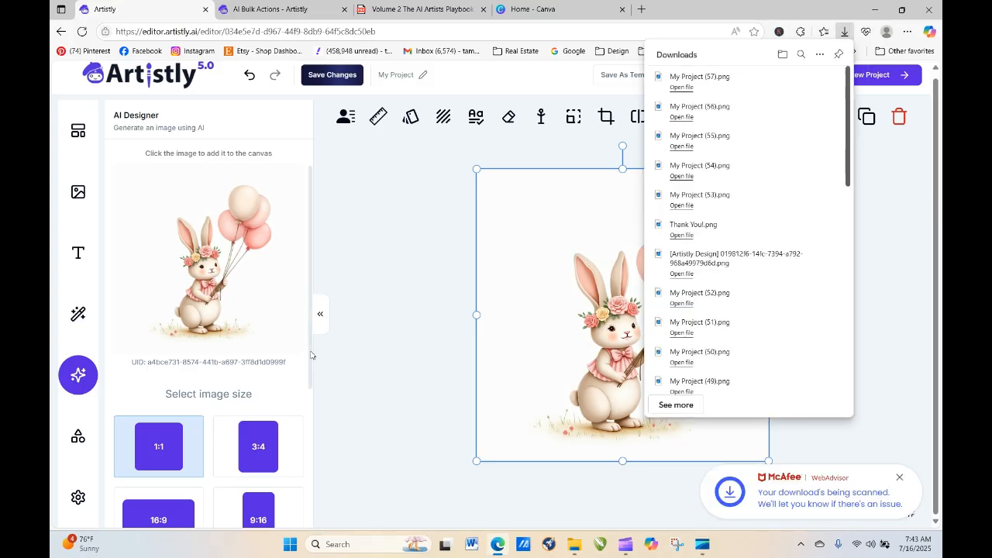
Step: Begin AI rewrite instructions that keep the prompt but remove the balloons, with the bunny flying a pretty kite in pastel
scroll(302, 358, "down", 3)
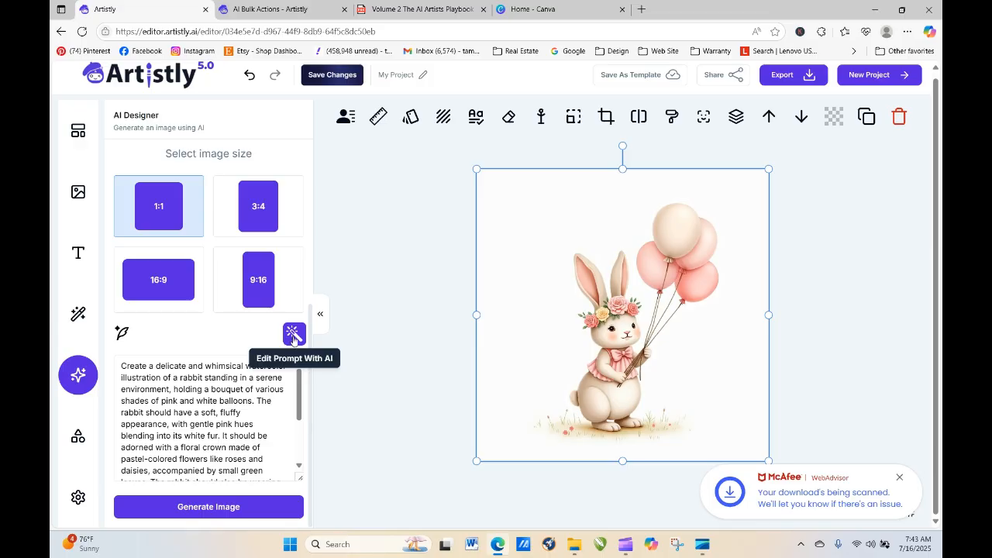
left_click(293, 332)
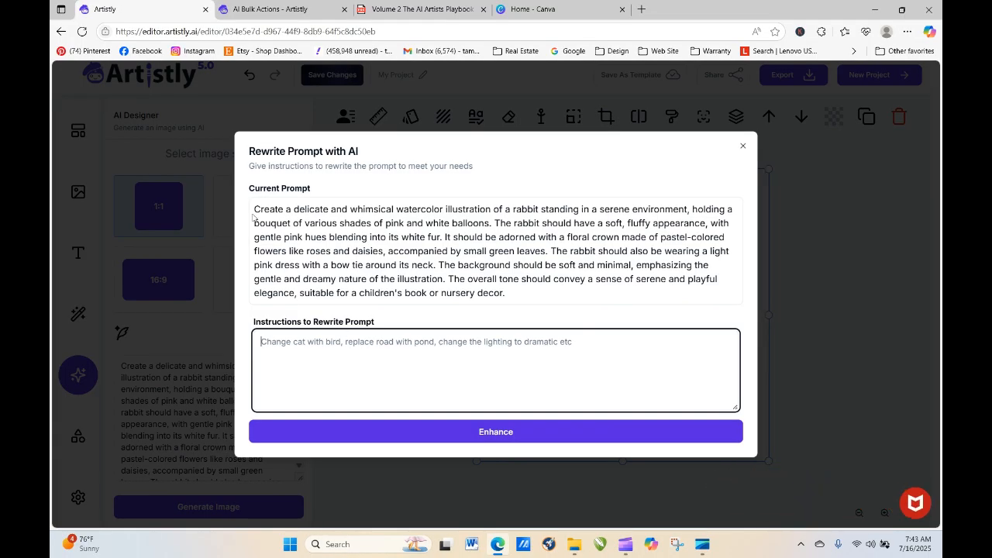
type("k")
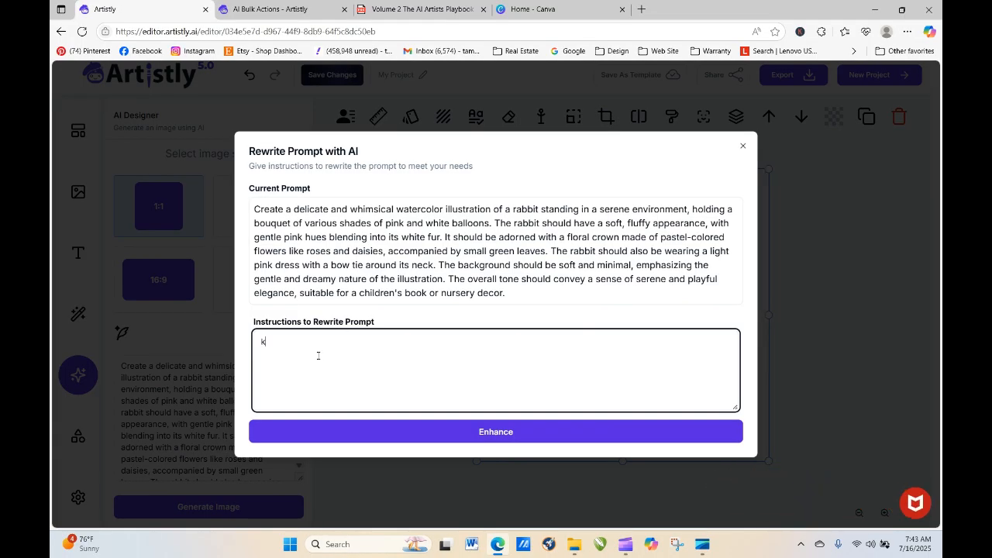
type("eep the prompt")
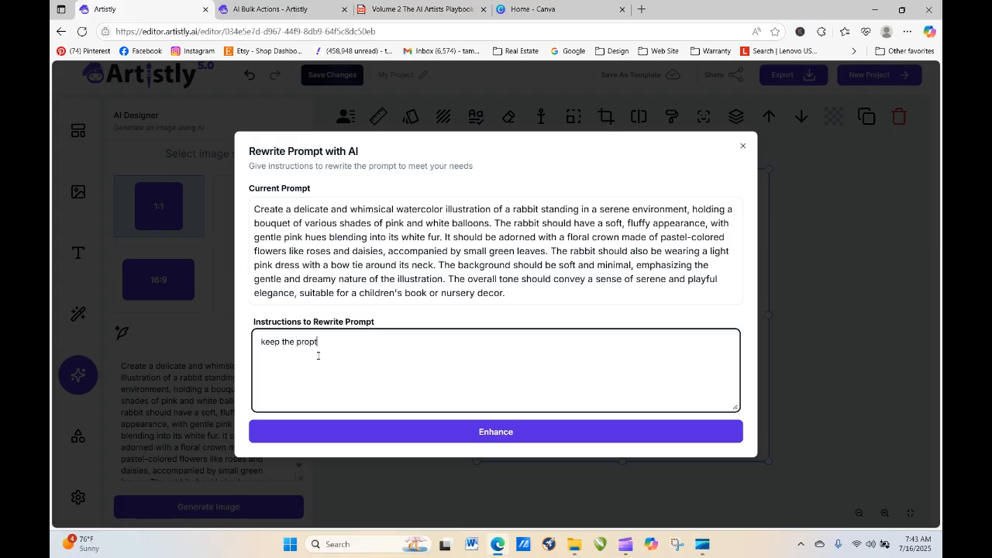
key("BackSpace")
key("BackSpace")
type("mpt: but, remove the ba")
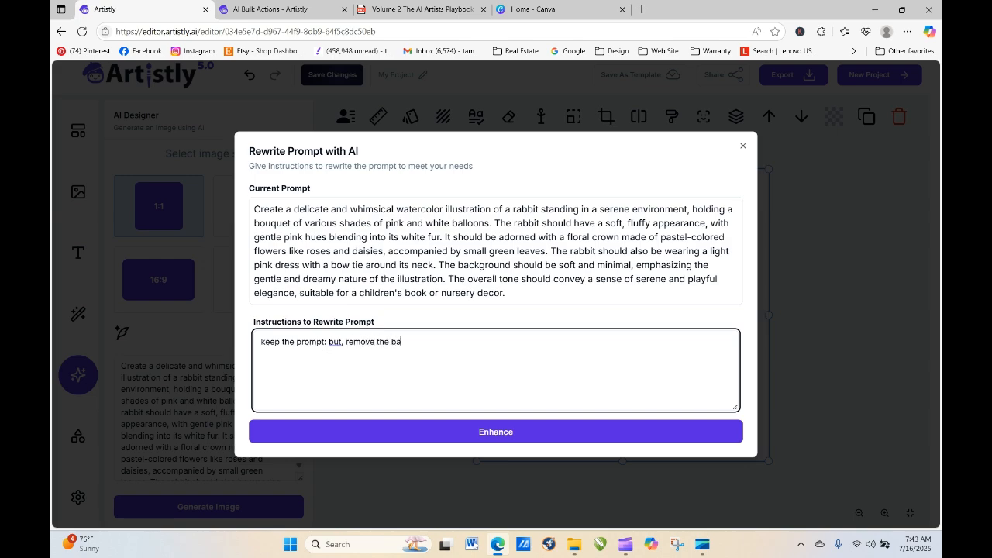
type("lloons, the bunny should be ")
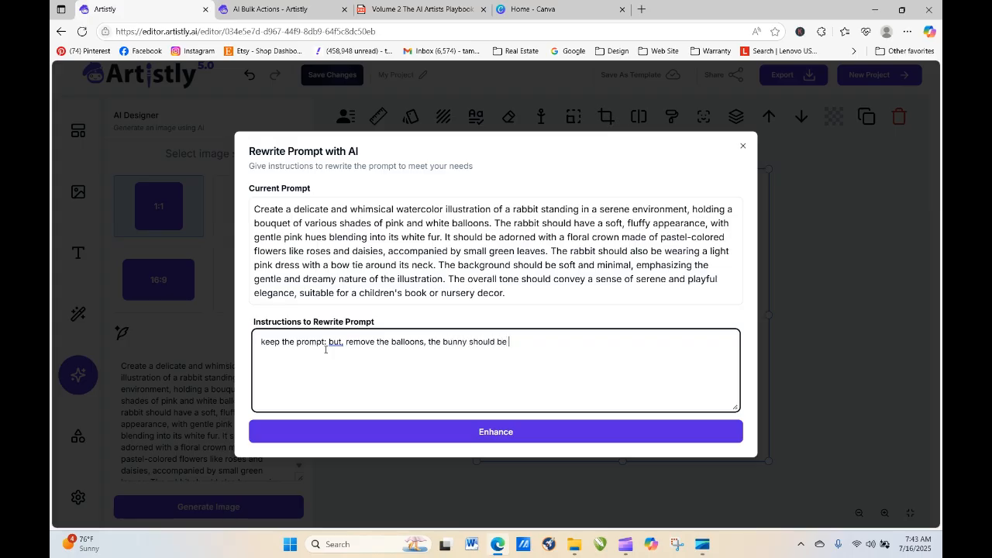
type("flying a pretty kite in the pastel")
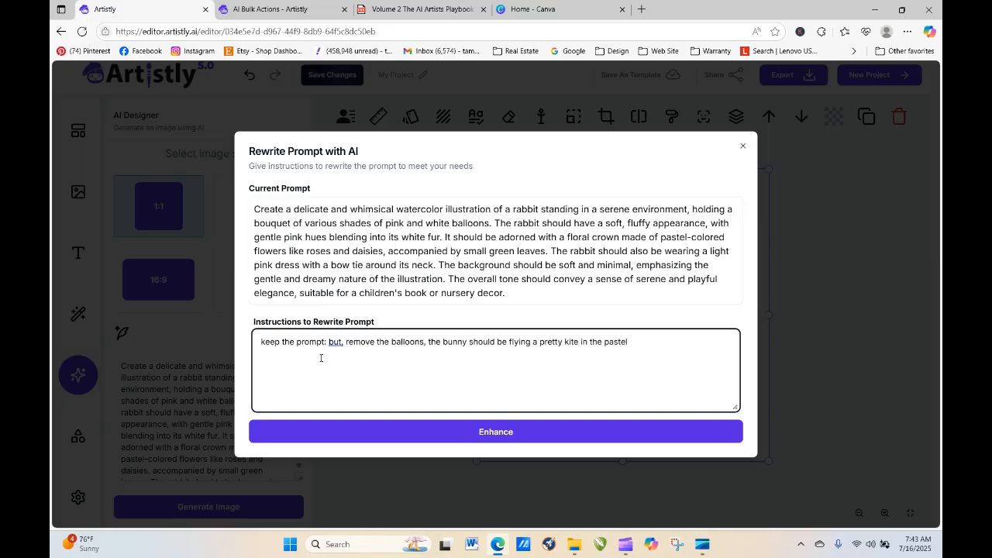
Step: Complete the instructions with the prompt's pastel colors including shades of pink and a kite tail with delicate bows and ribbons, and rewrite the prompt
type(" colors that are in the prompt in")
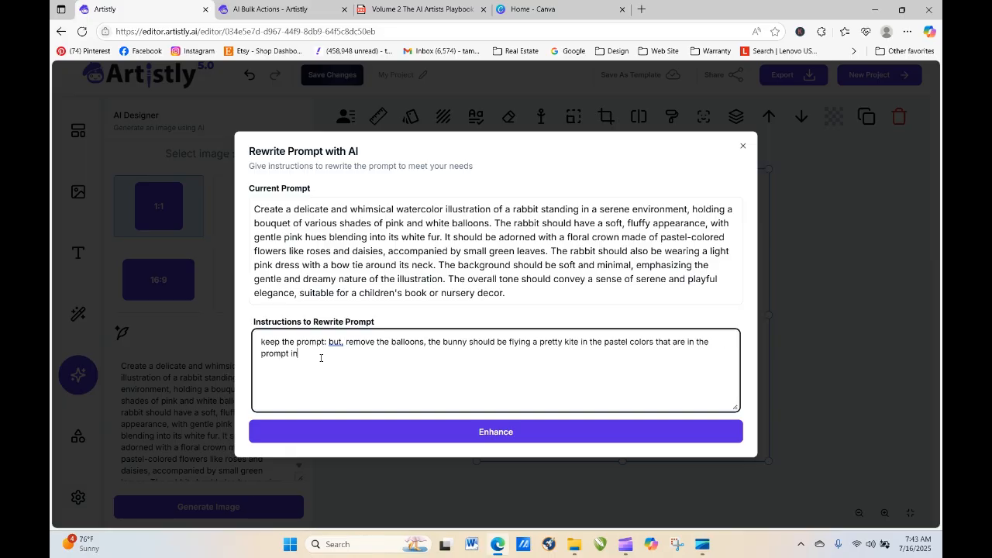
type("cluding shades of pink, the tail of t")
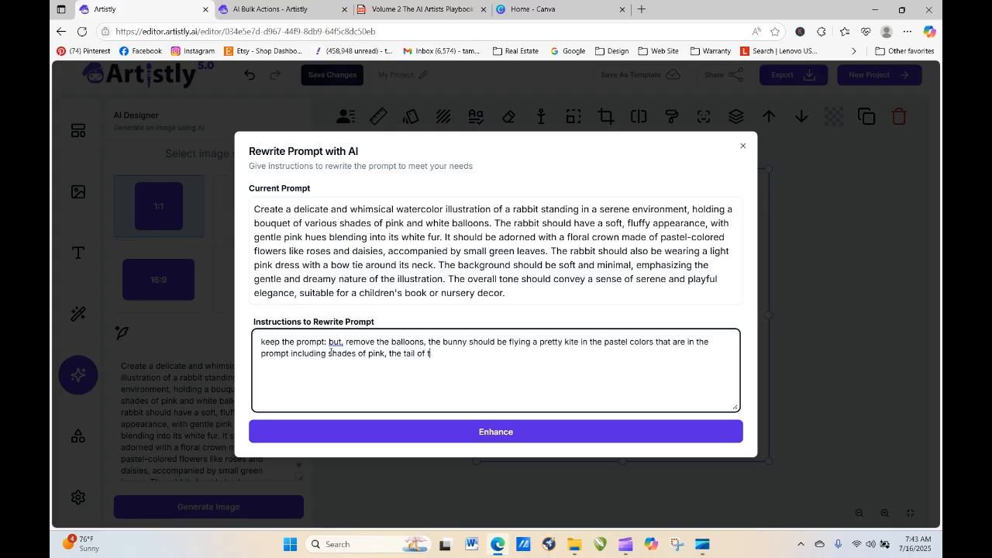
type("he kite shouu")
key("BackSpace")
type("ld b")
type("have delicate bows and ribbons")
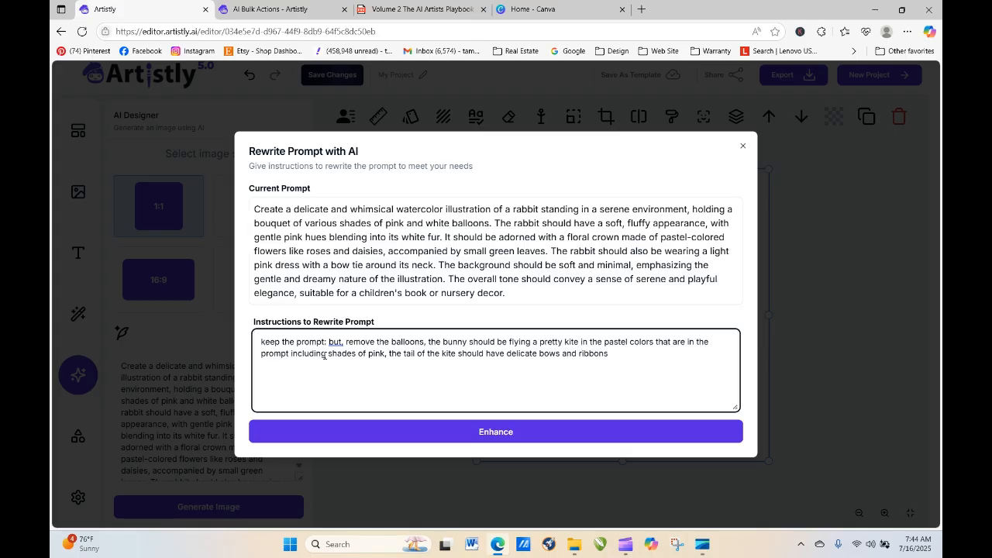
left_click(492, 431)
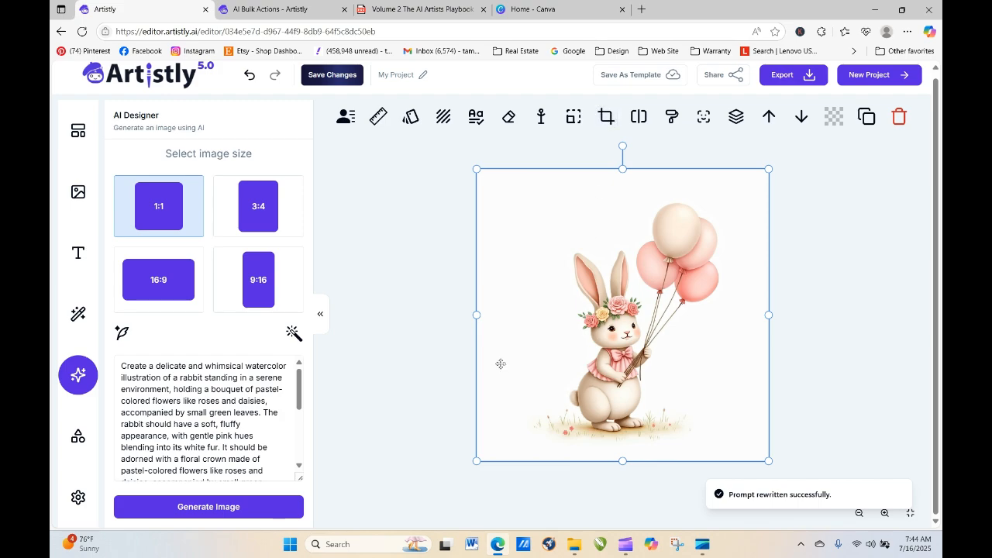
Step: Generate a 1:1 rabbit from the rewritten kite prompt, place it on the canvas, and export it as a PNG
left_click(218, 508)
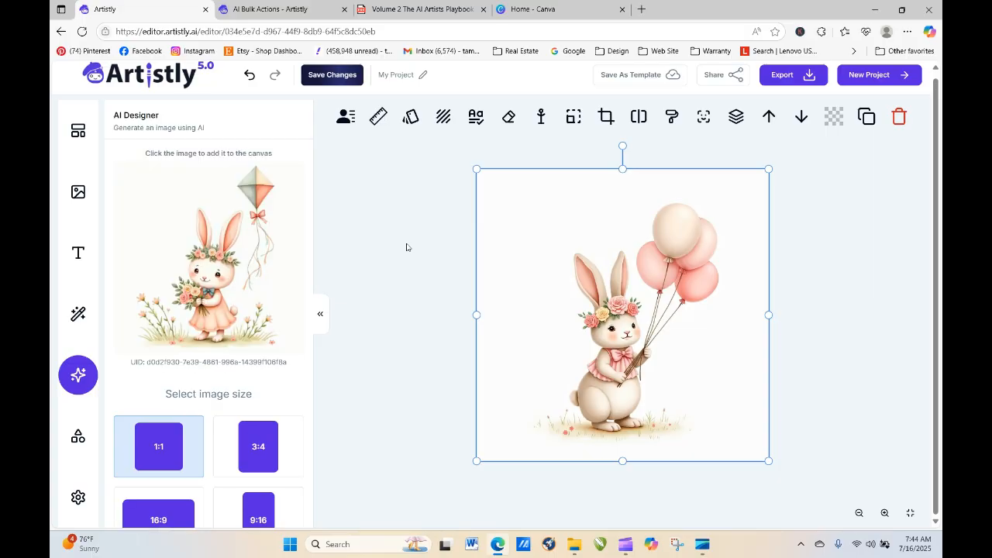
left_click(202, 285)
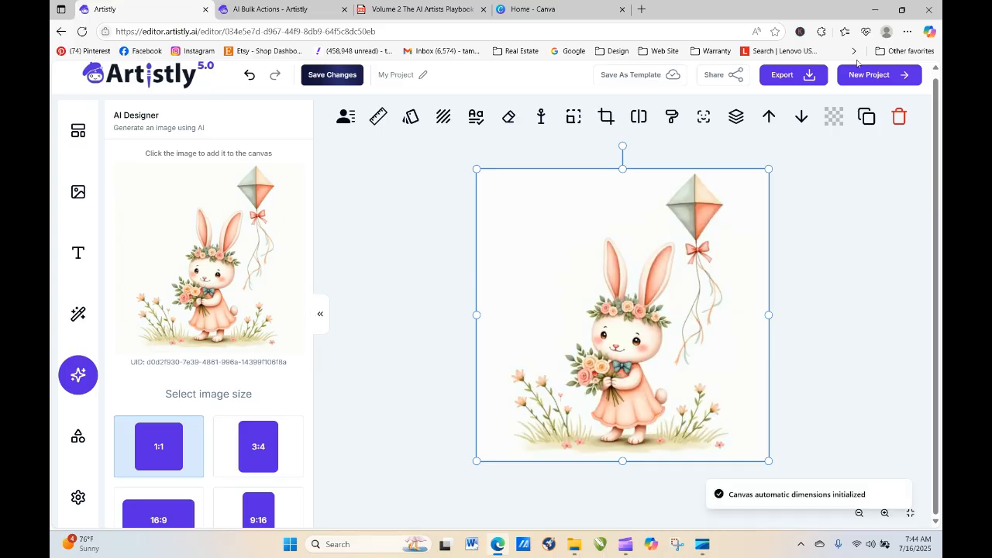
left_click(809, 78)
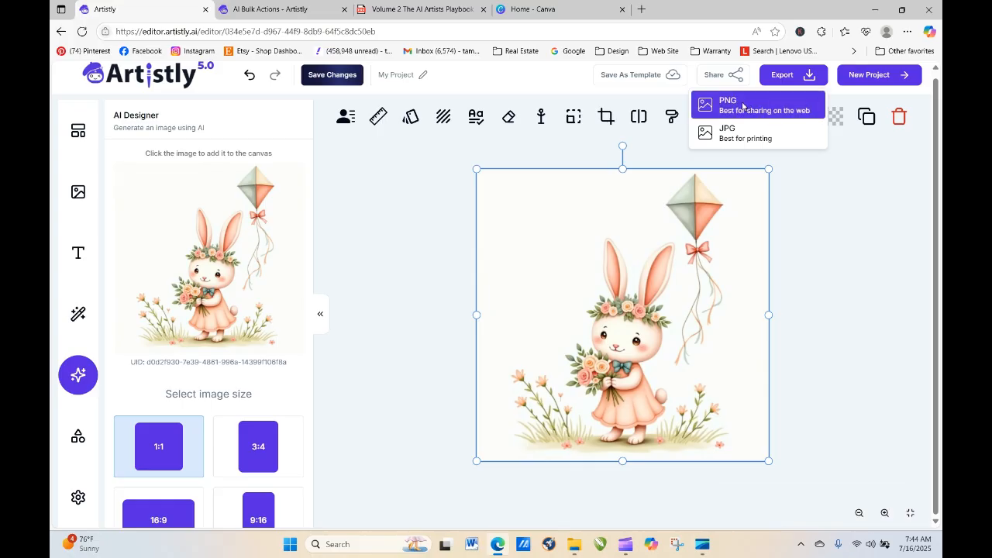
left_click(742, 106)
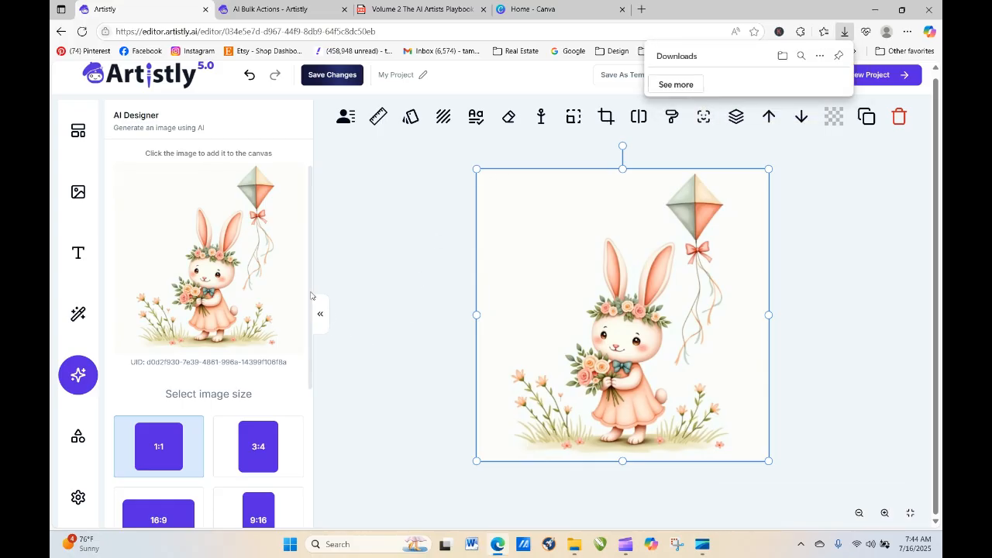
Step: Generate a second kite rabbit from the same prompt, add it to the canvas, and export it as a PNG
left_click_drag(311, 294, 316, 502)
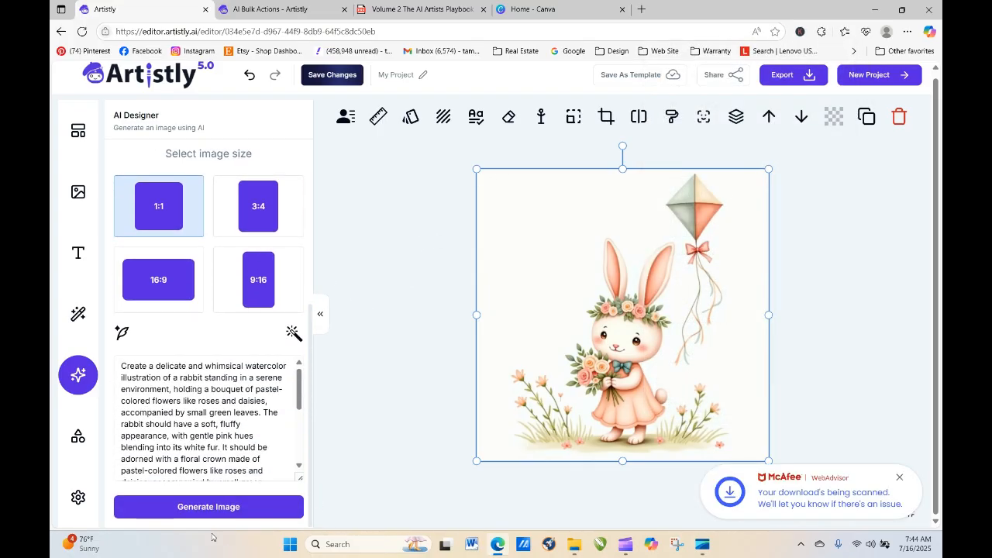
left_click(206, 507)
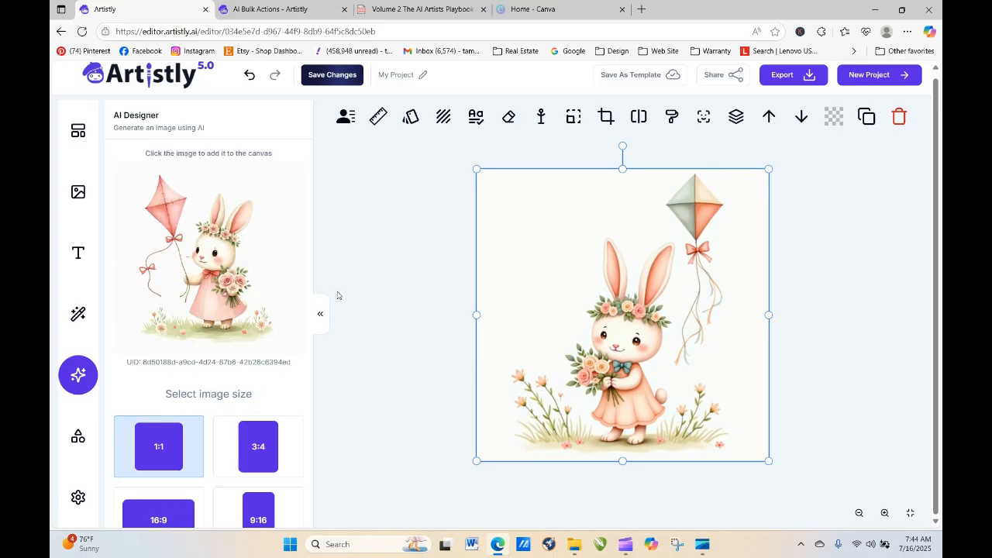
left_click(242, 273)
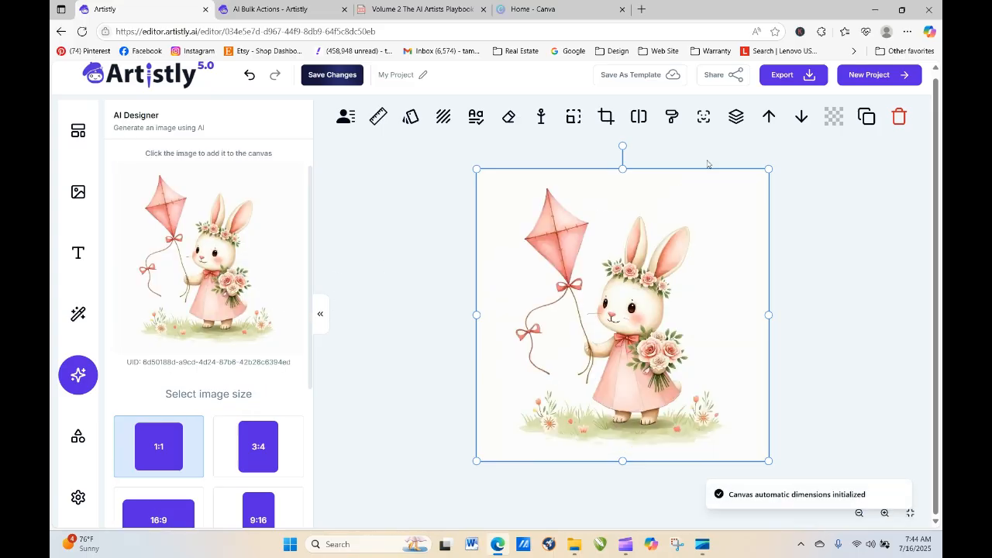
left_click(790, 76)
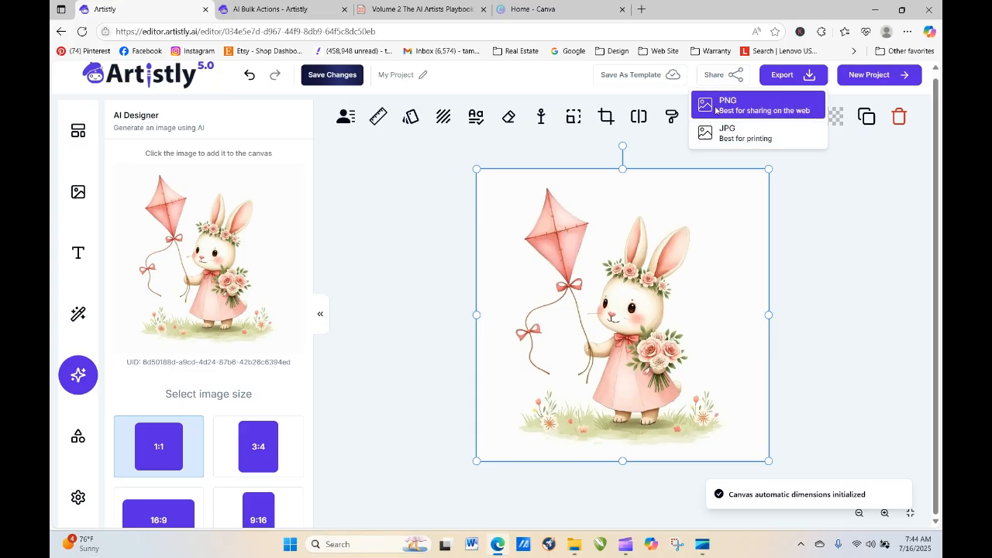
left_click(716, 110)
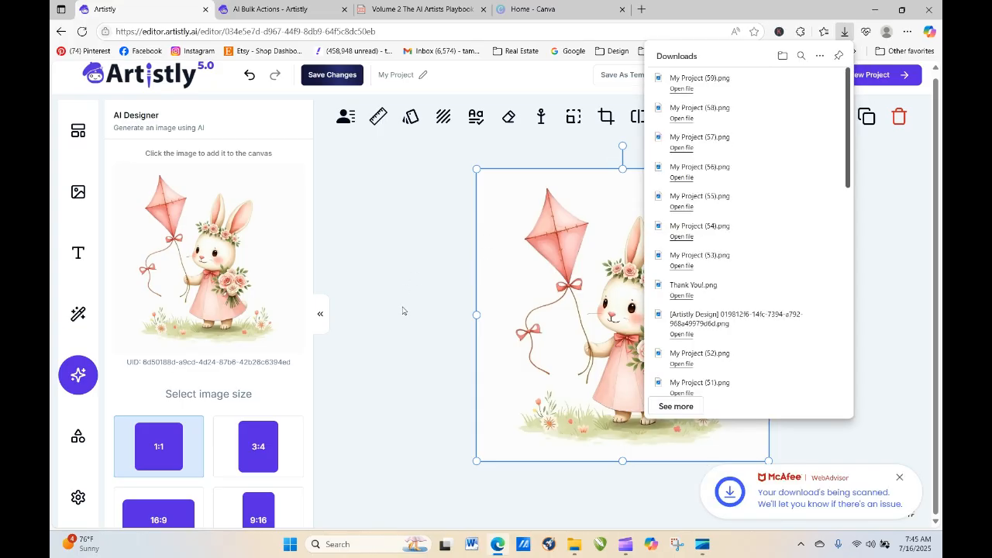
Step: Rewrite the prompt with AI, keeping it but removing the bunny and the kite and creating a matching border of flowers that coordinate with the original prompt
scroll(311, 232, "down", 3)
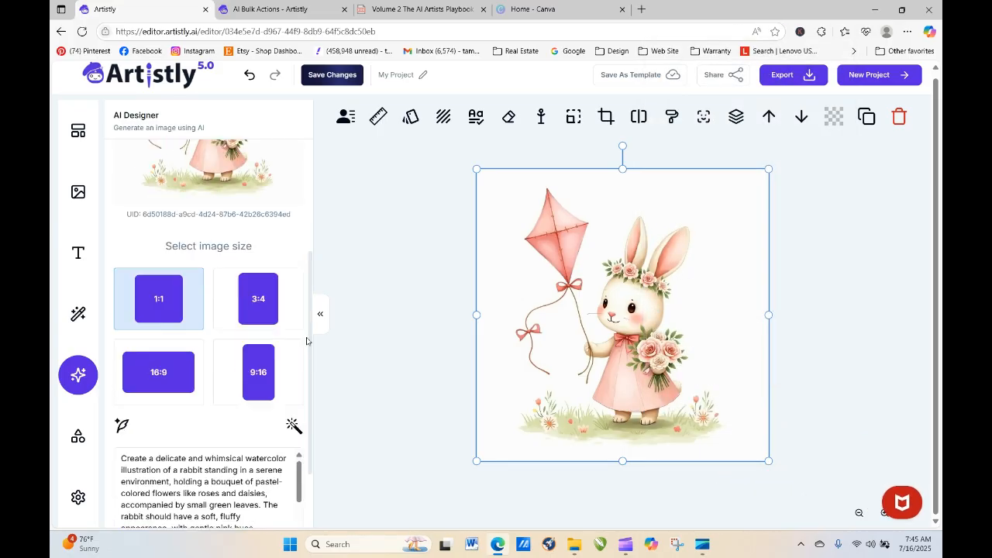
left_click(293, 332)
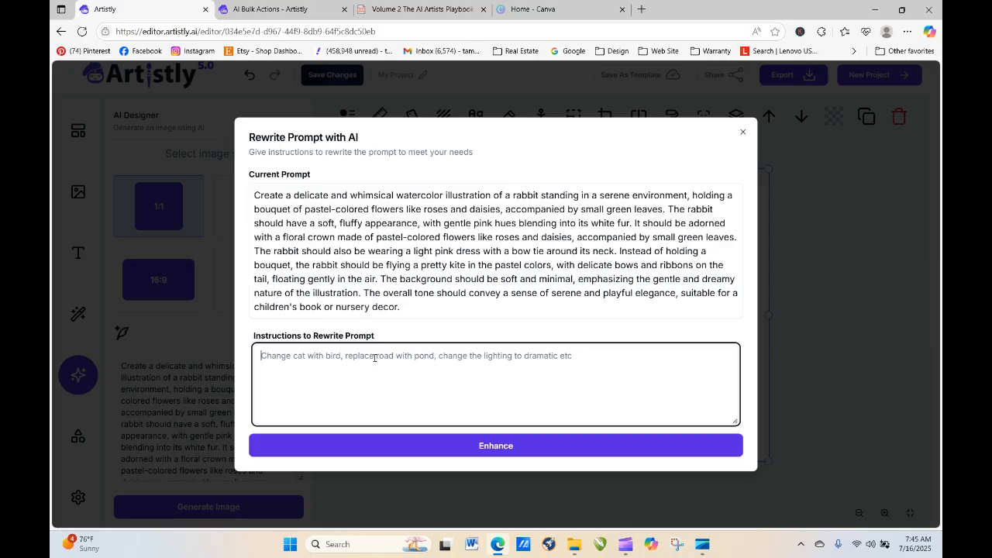
type("keep this prompt")
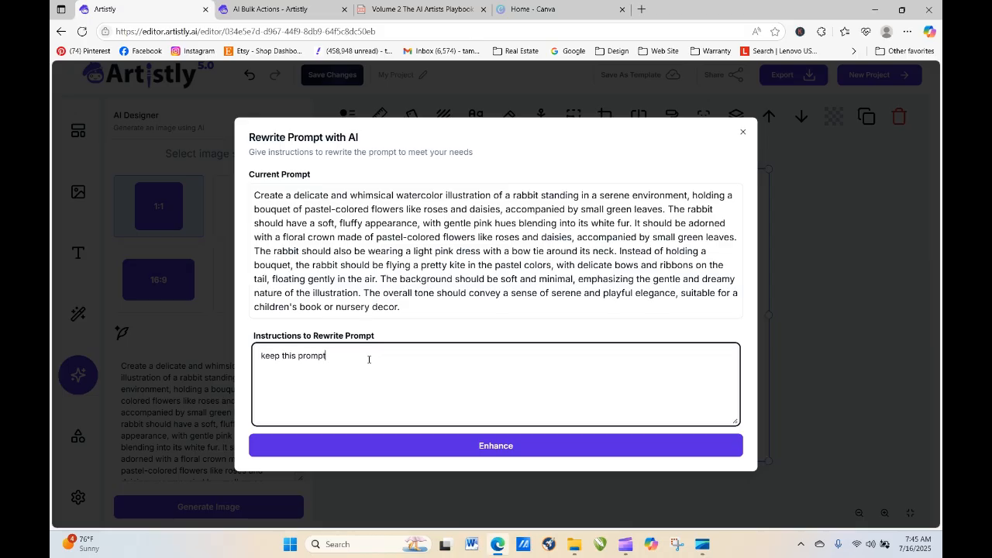
type(", but remove the")
type(" bunny and")
type(" the kite, leave")
type("eate some")
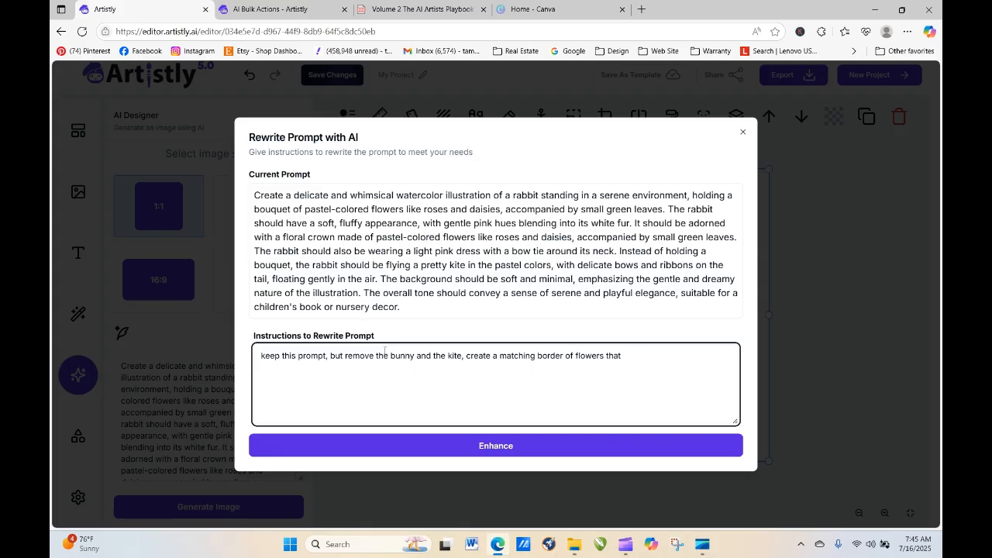
type("ordinate with the original prompt")
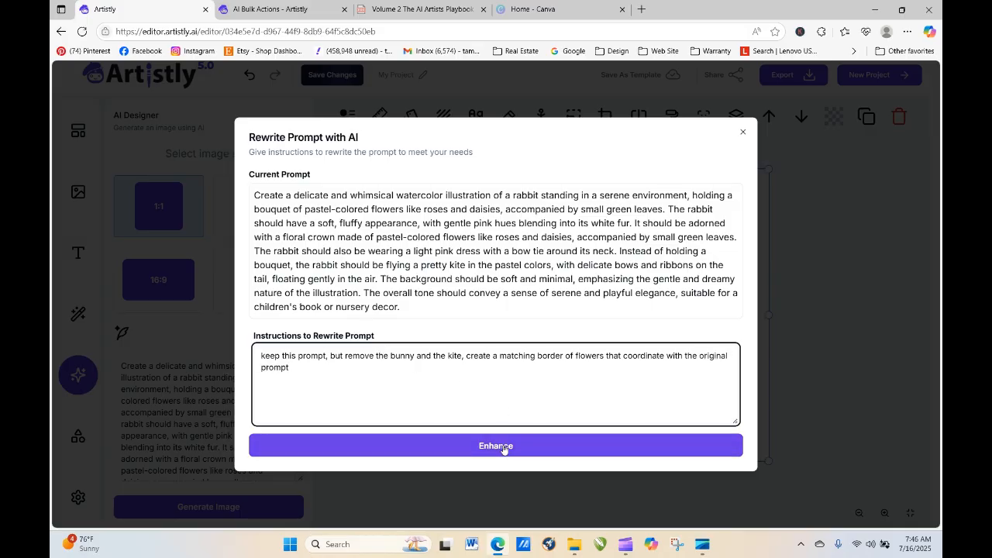
left_click(499, 445)
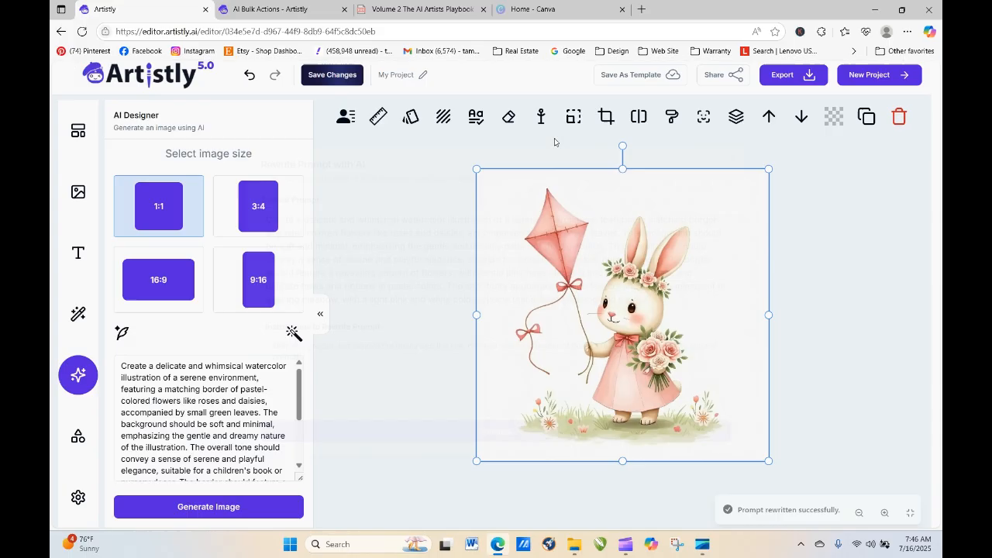
Step: Generate a 1:1 flower border from the rewritten prompt, place it on the canvas, and export it as a PNG
left_click(223, 507)
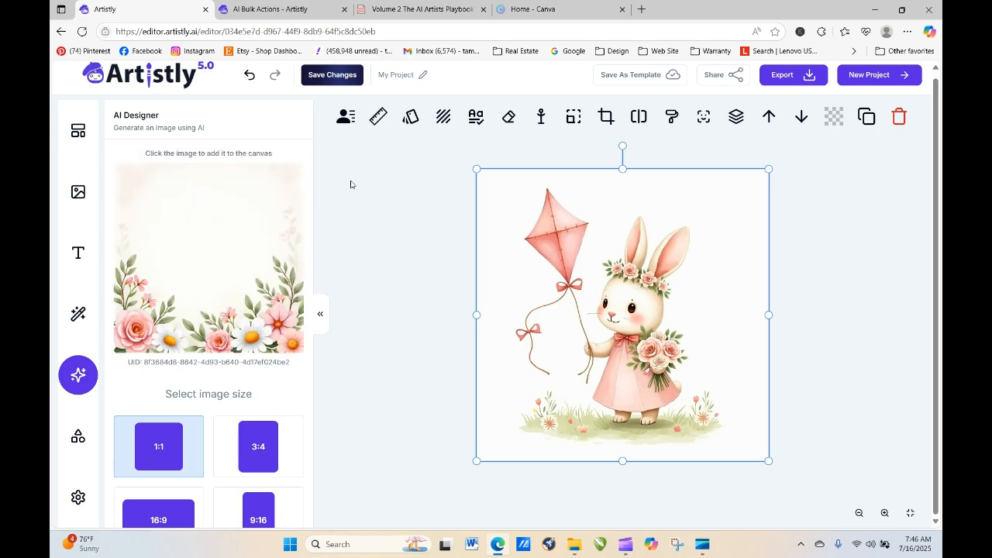
left_click(190, 278)
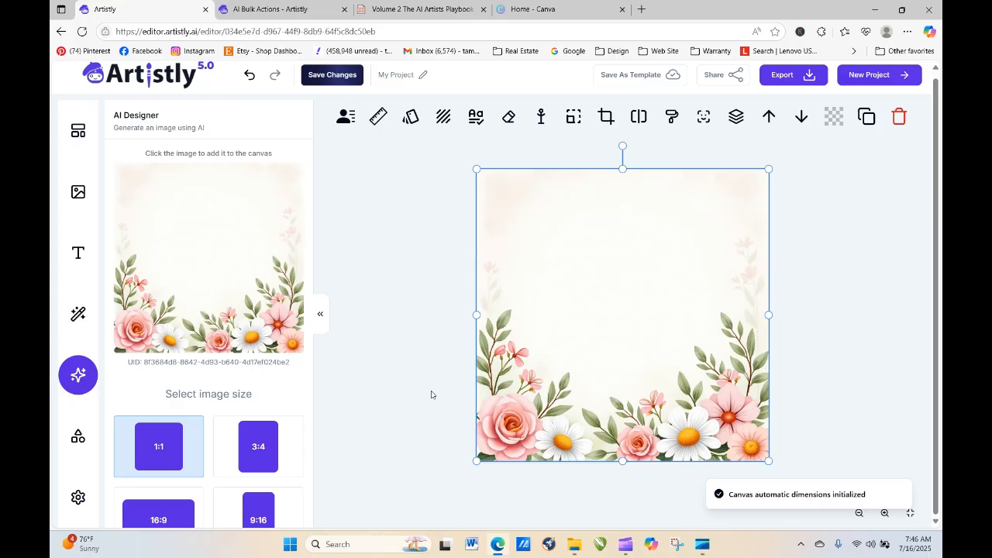
scroll(308, 210, "down", 2)
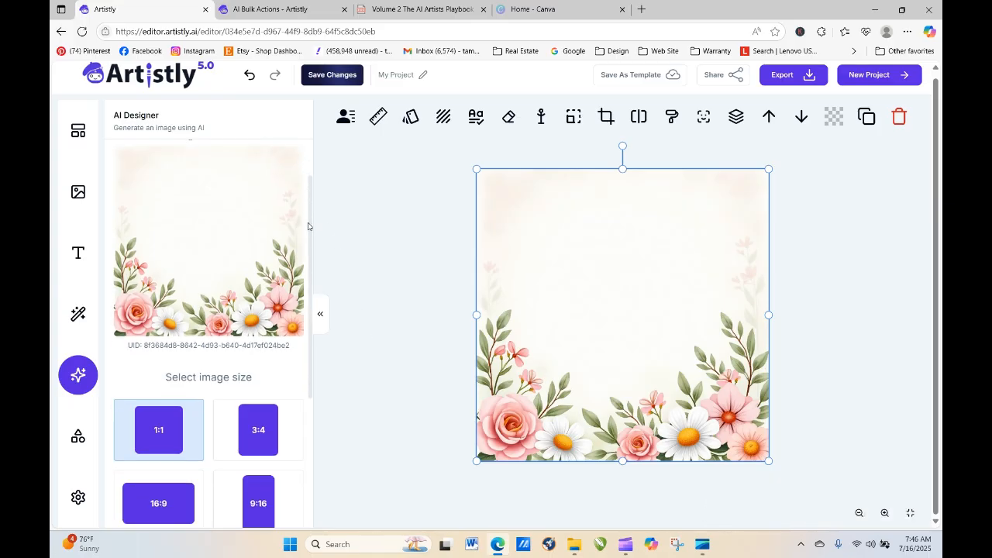
left_click(773, 76)
left_click(723, 108)
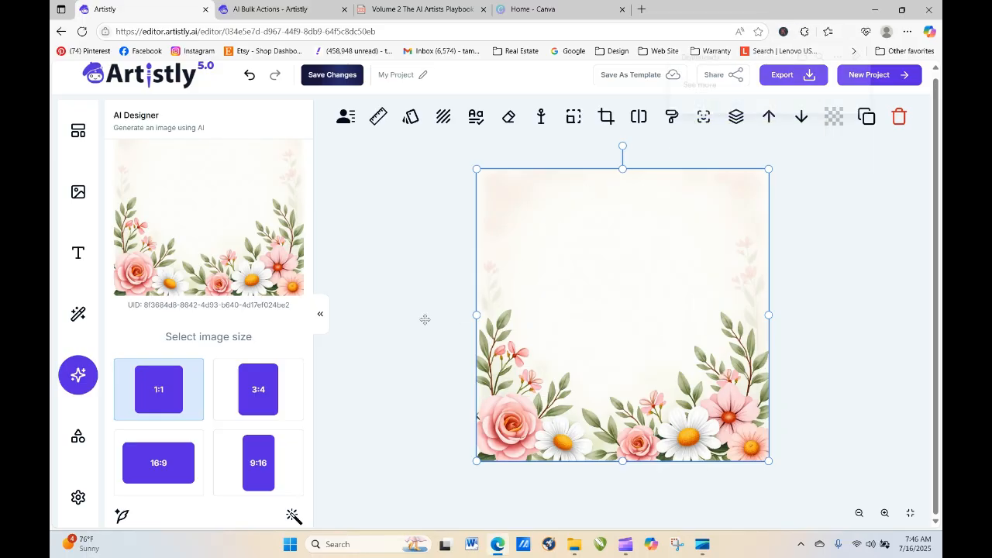
Step: Generate a 3:4 flower border from the same prompt and place it on the canvas
left_click(263, 389)
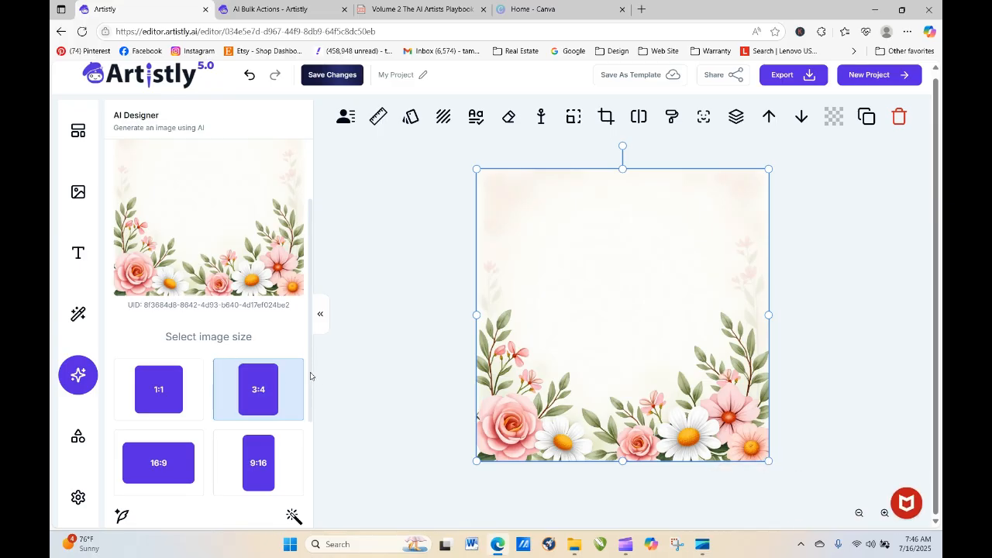
scroll(310, 376, "down", 3)
left_click(228, 506)
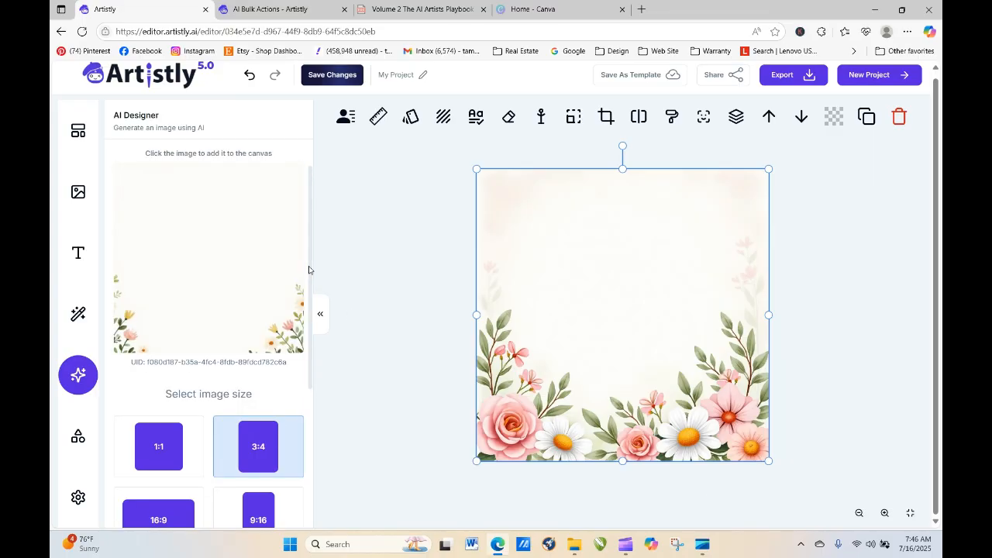
left_click(226, 288)
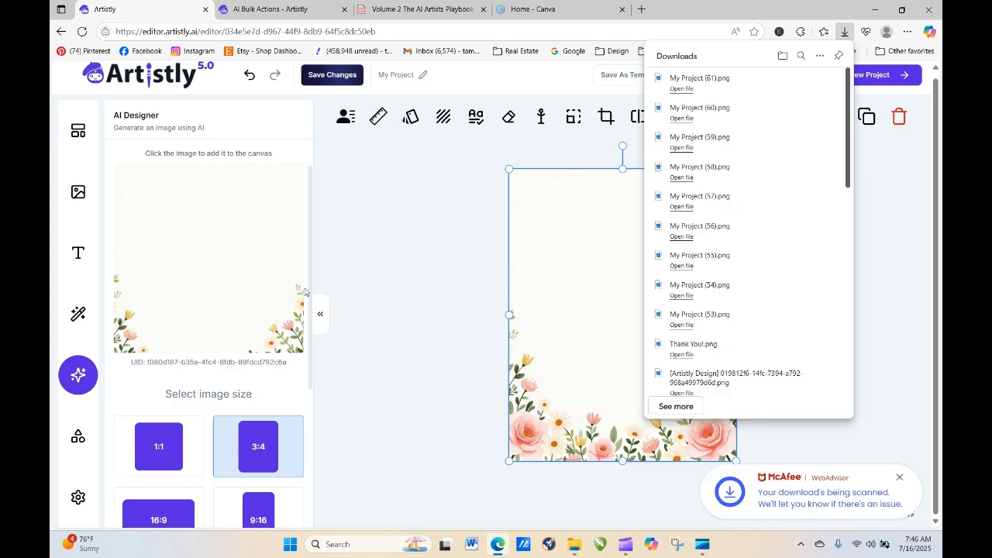
Step: Generate two more 3:4 flower borders from the same prompt and export the border already on the canvas as a PNG
scroll(309, 285, "down", 3)
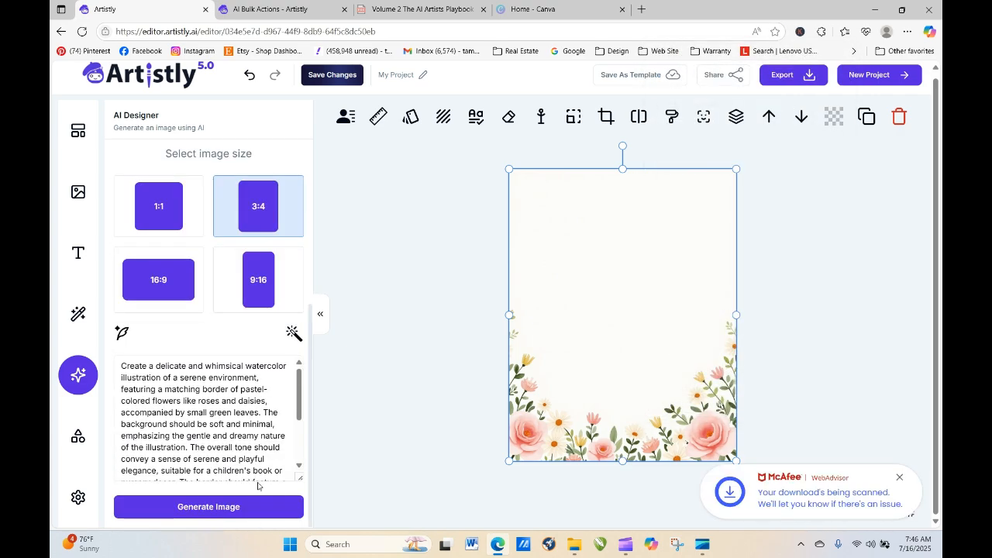
left_click(225, 507)
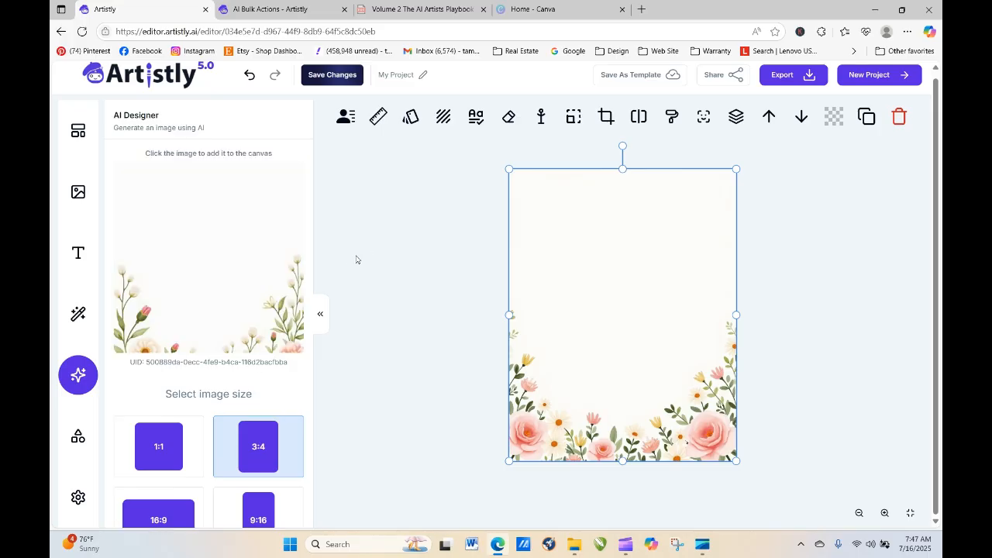
scroll(209, 348, "down", 3)
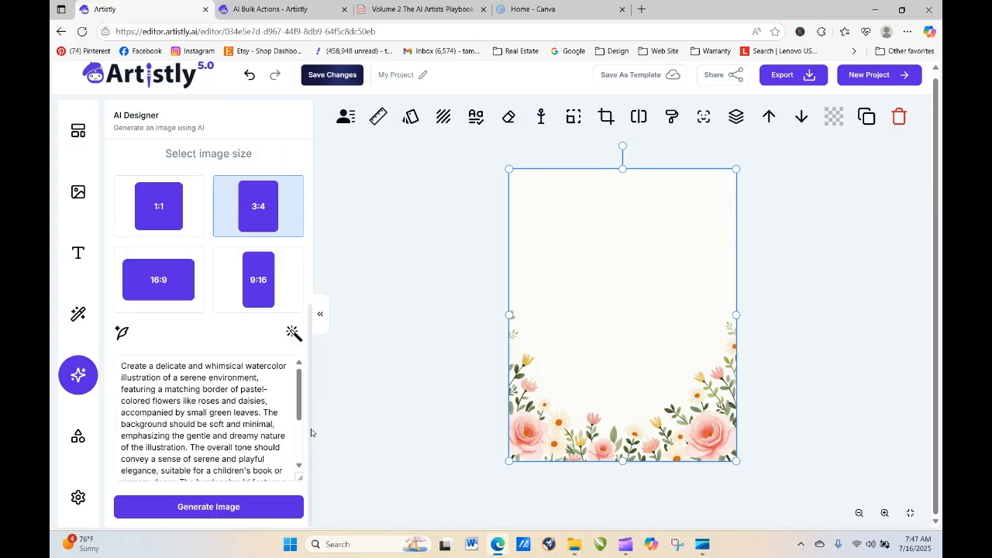
left_click(208, 507)
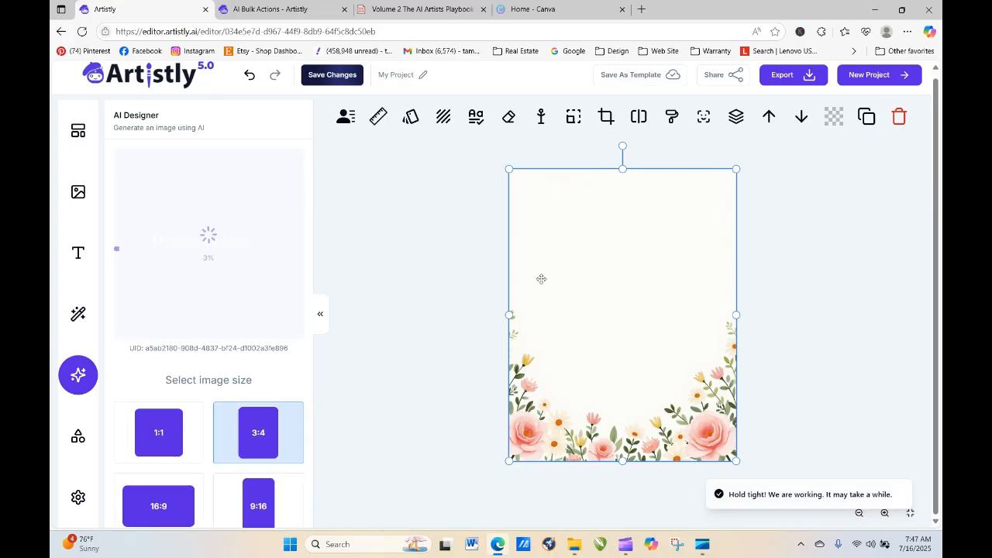
left_click(788, 79)
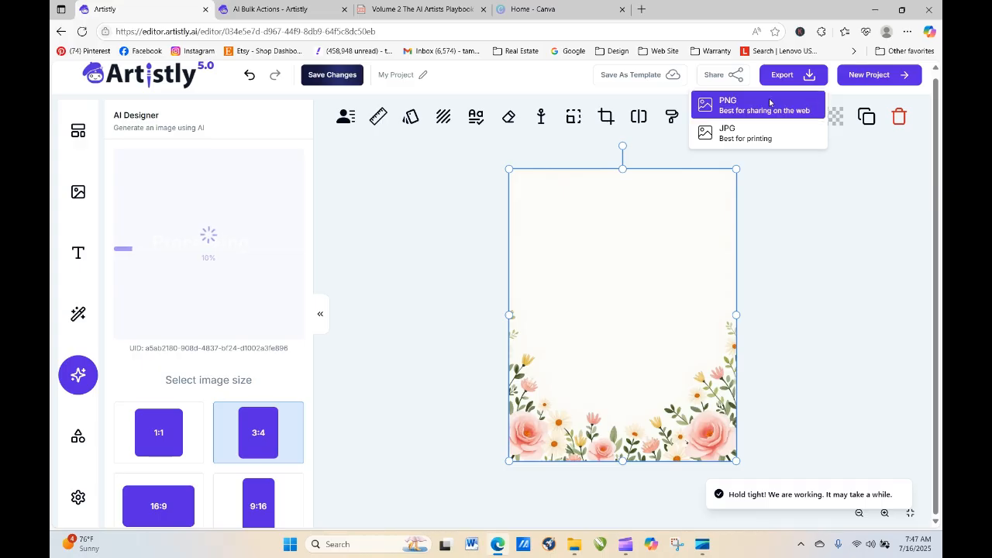
left_click(750, 109)
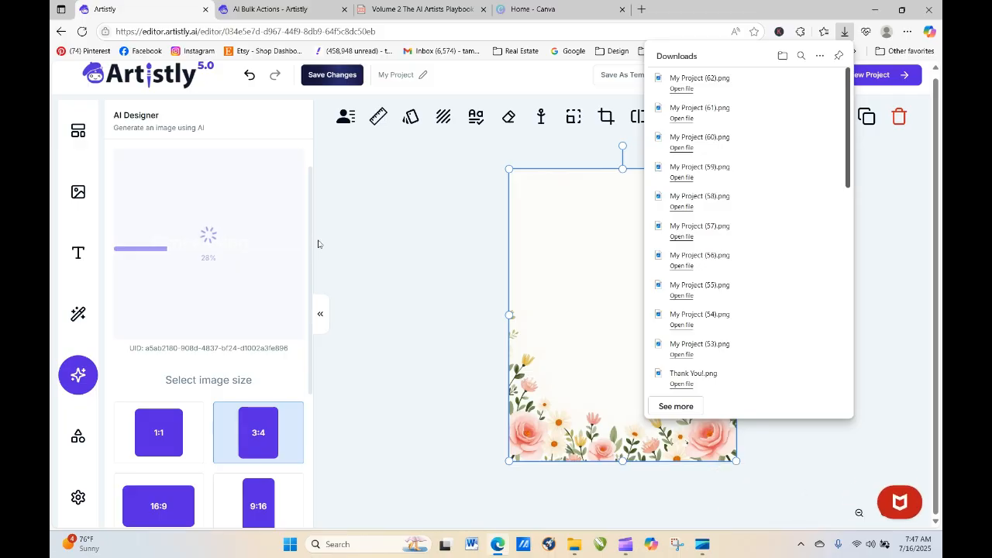
Step: Place the newest 3:4 flower border on the canvas and export it as a PNG
left_click(232, 265)
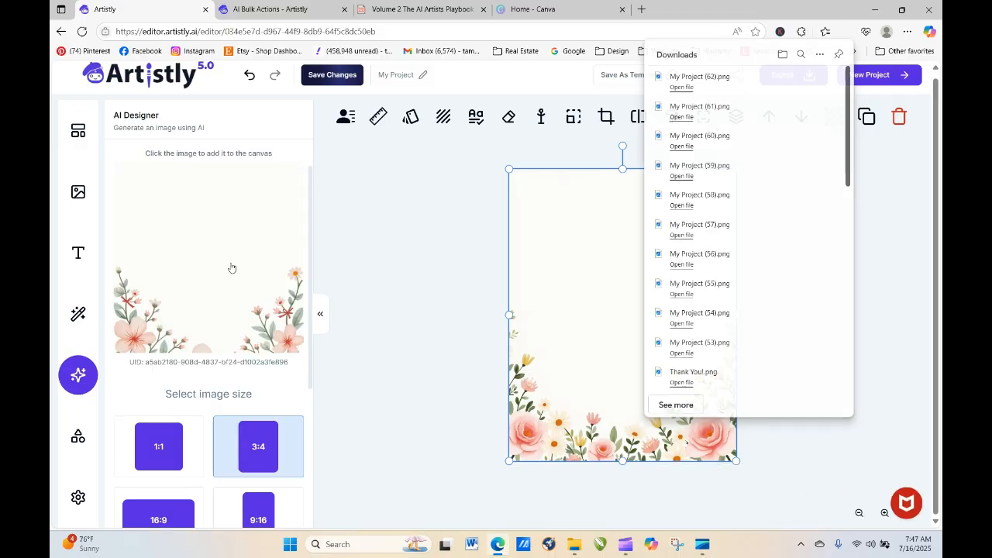
left_click(799, 77)
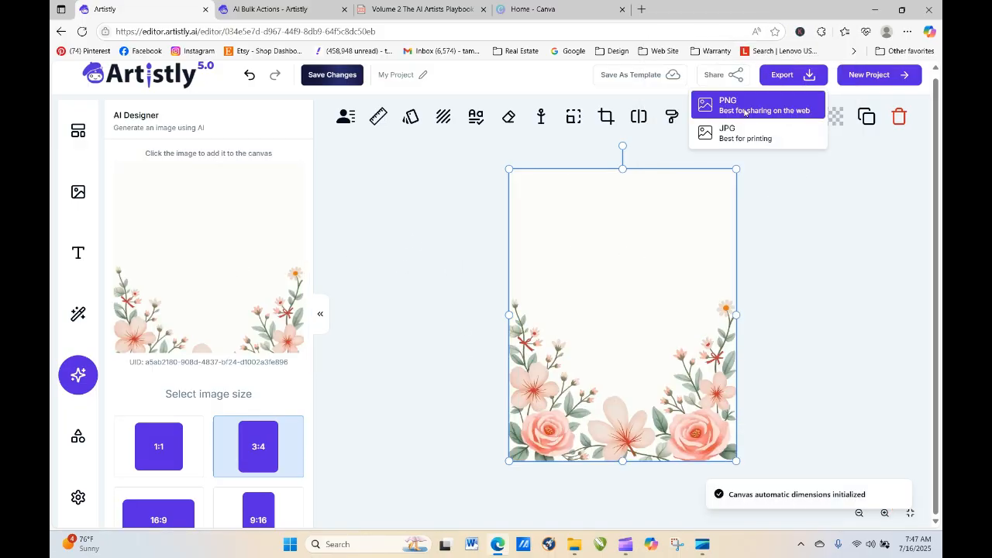
left_click(744, 109)
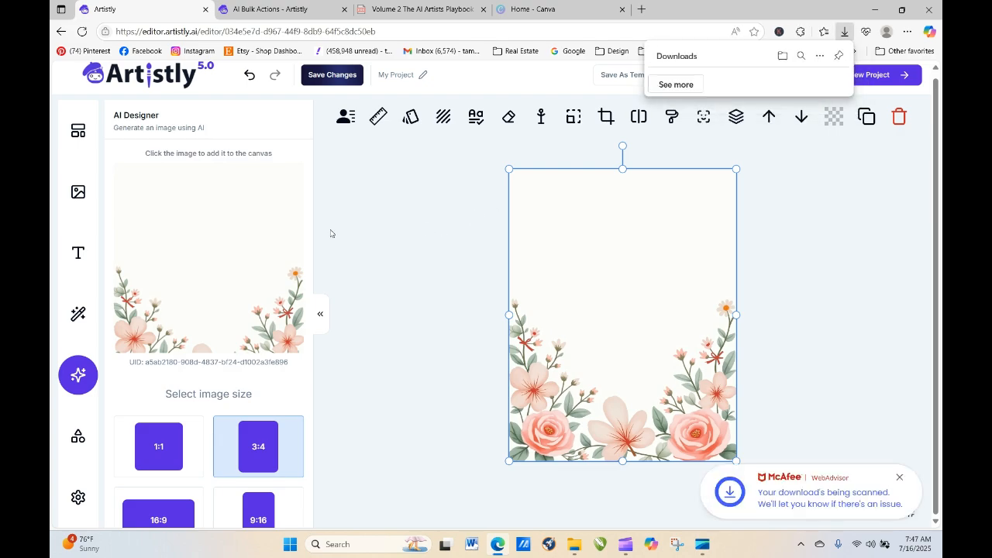
scroll(311, 331, "down", 1)
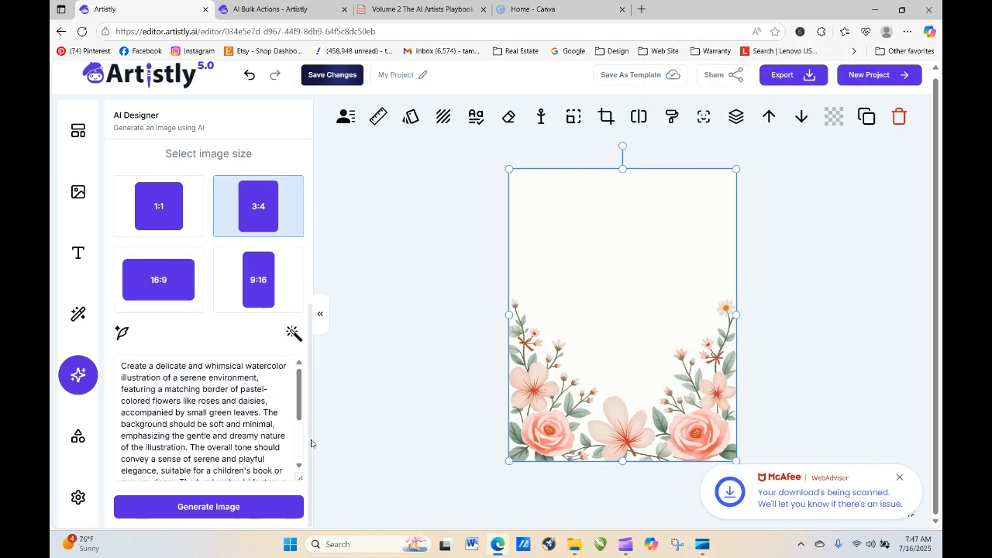
left_click(293, 332)
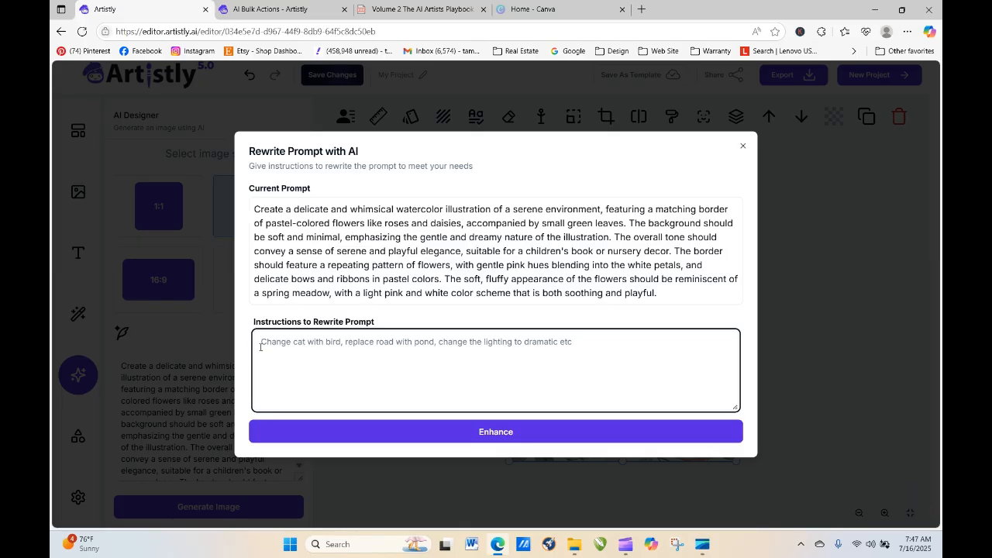
type("cre")
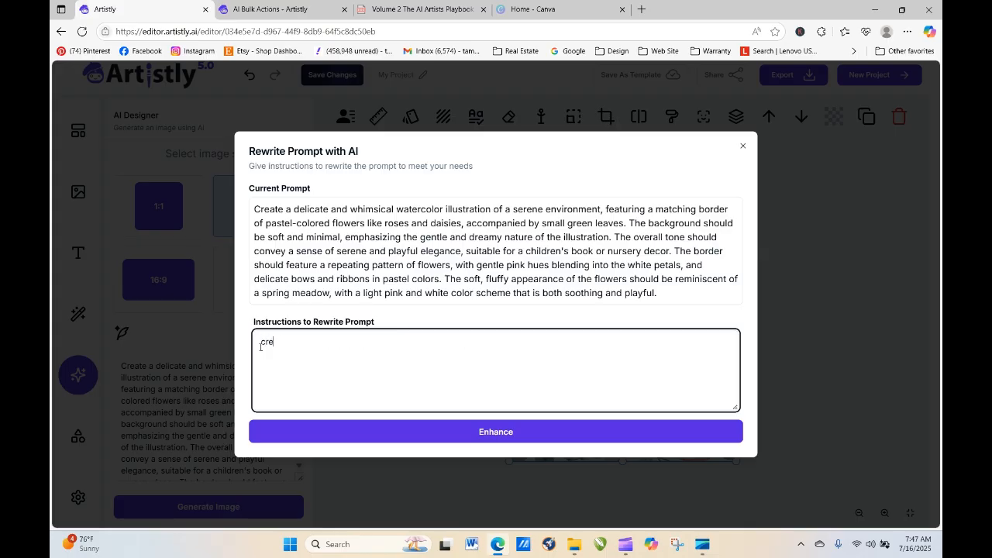
type("ate")
key("BackSpace")
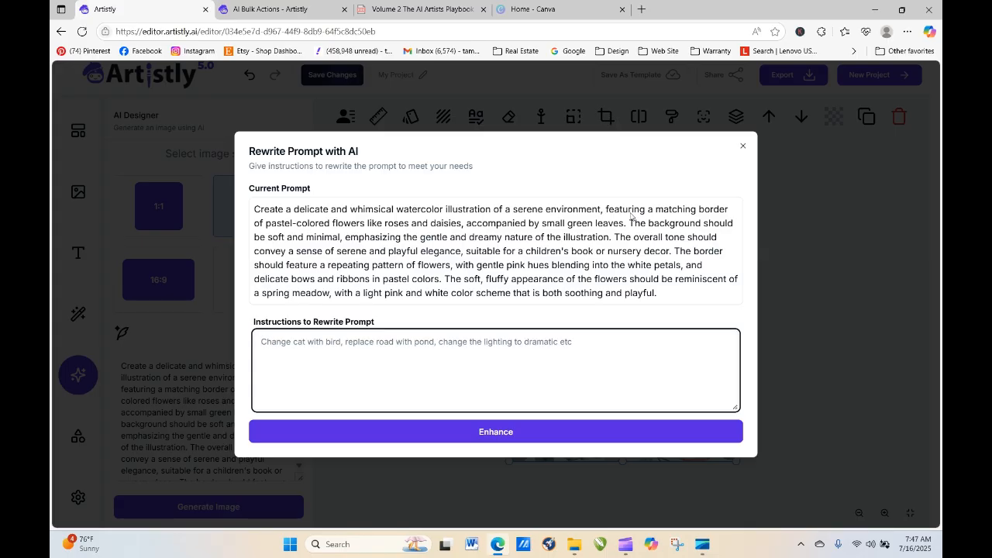
left_click(742, 146)
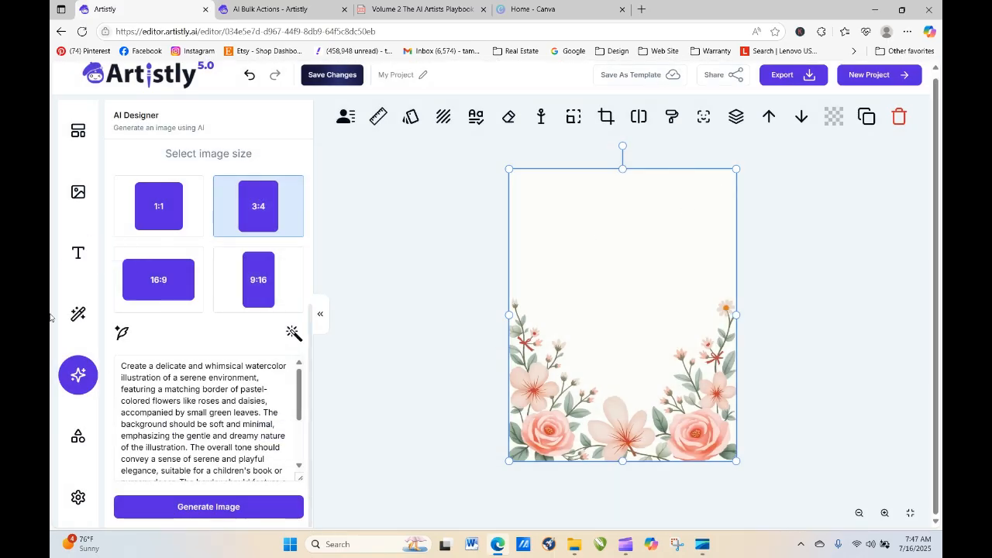
Step: Copy the image prompt of the floral-crowned rabbit beside the swing rabbit on the second page of the saved project images
left_click(80, 195)
mouse_move(259, 255)
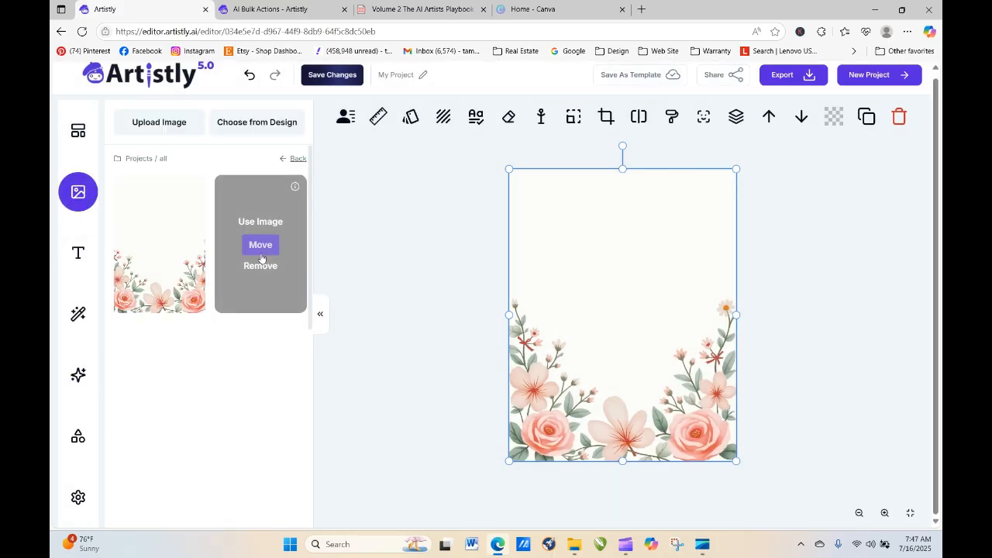
scroll(304, 263, "down", 5)
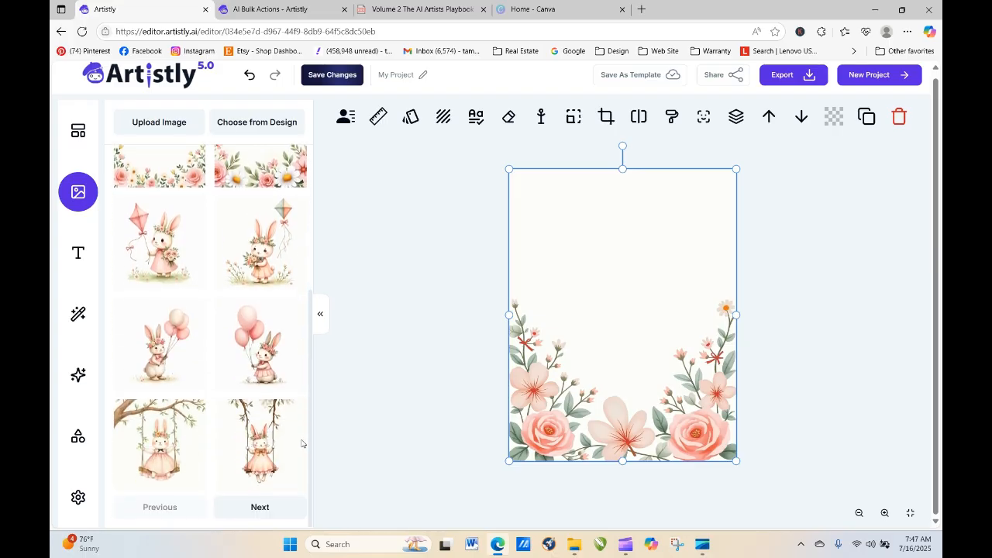
mouse_move(170, 472)
left_click(259, 507)
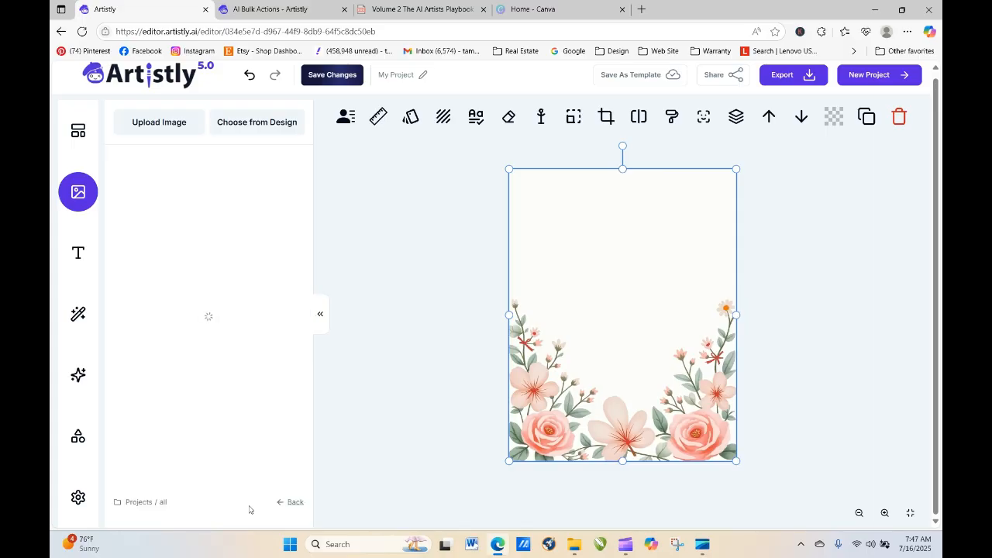
mouse_move(175, 242)
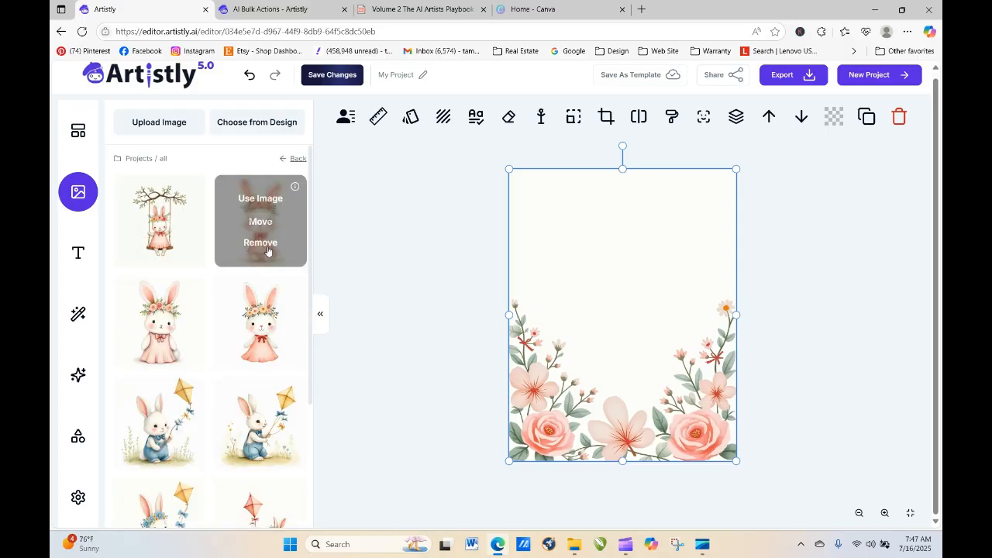
left_click(295, 187)
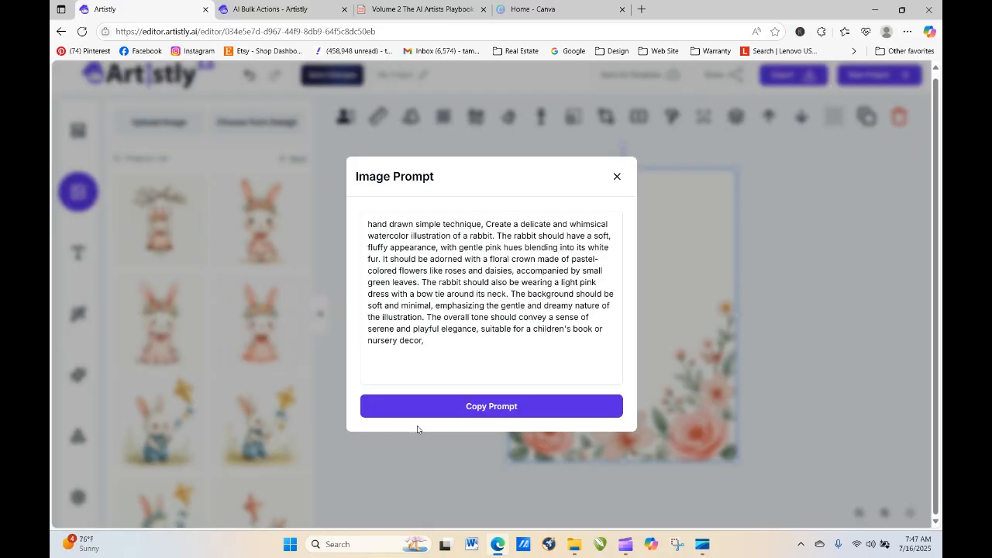
left_click(432, 408)
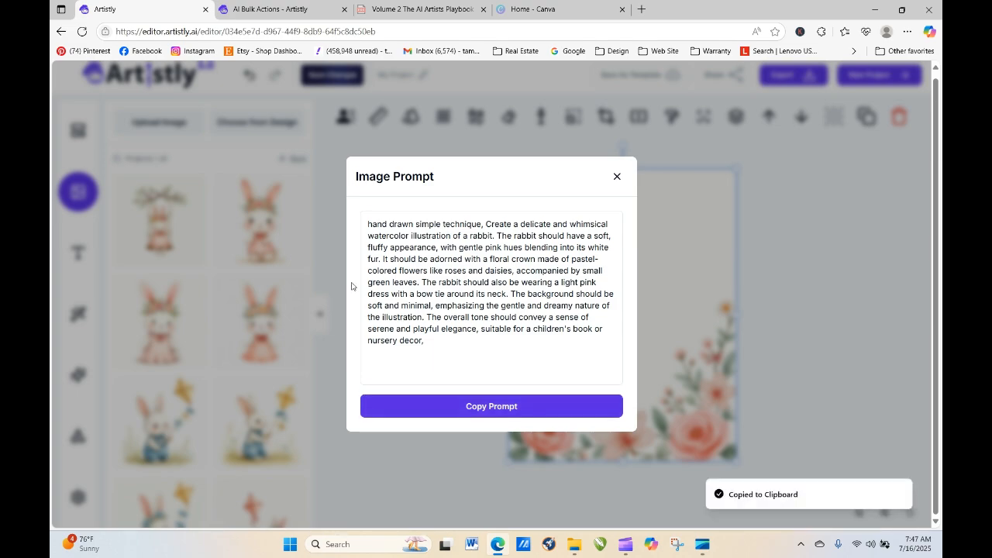
left_click(617, 179)
Step: Set the AI Designer image size to 16:9 and paste the copied rabbit prompt as the image description
left_click(77, 375)
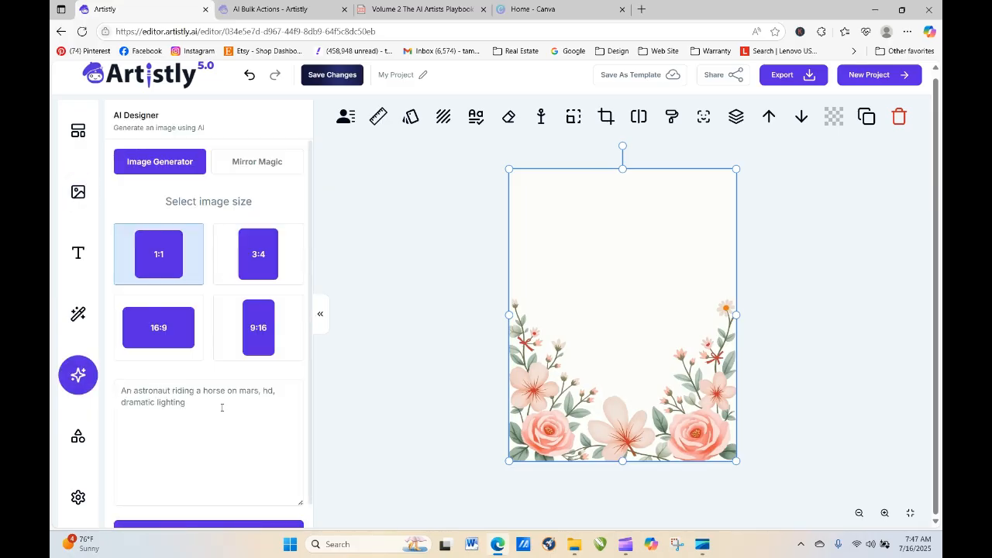
left_click(158, 335)
left_click(186, 390)
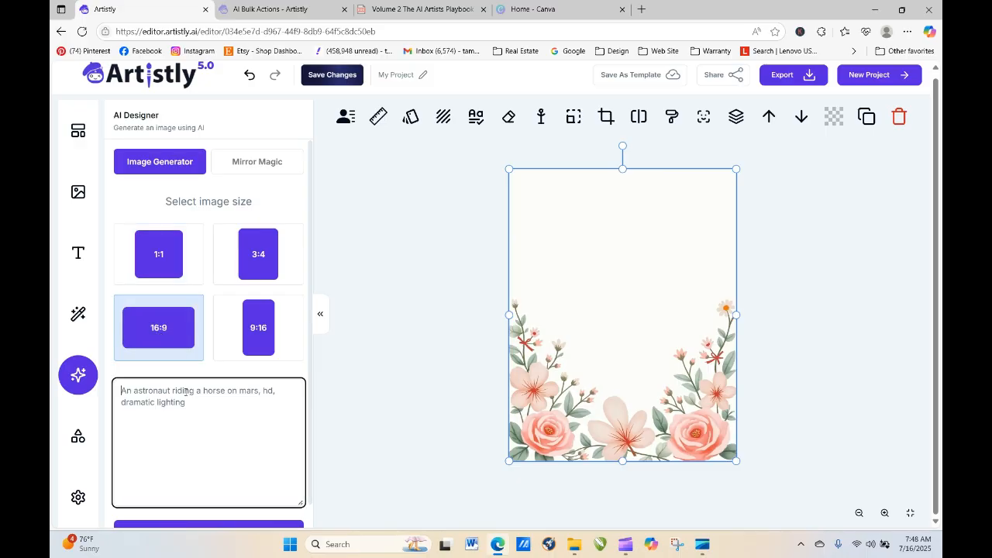
right_click(186, 391)
left_click(225, 280)
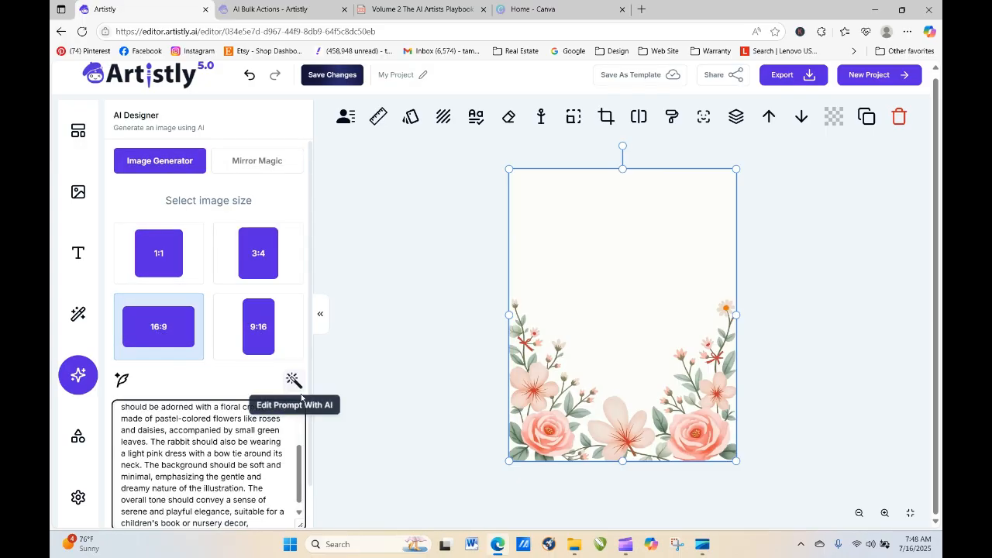
Step: Rewrite the prompt with AI to keep its style and colors, but remove the bunny and create a patch of flowers to go with the original prompt
left_click(294, 380)
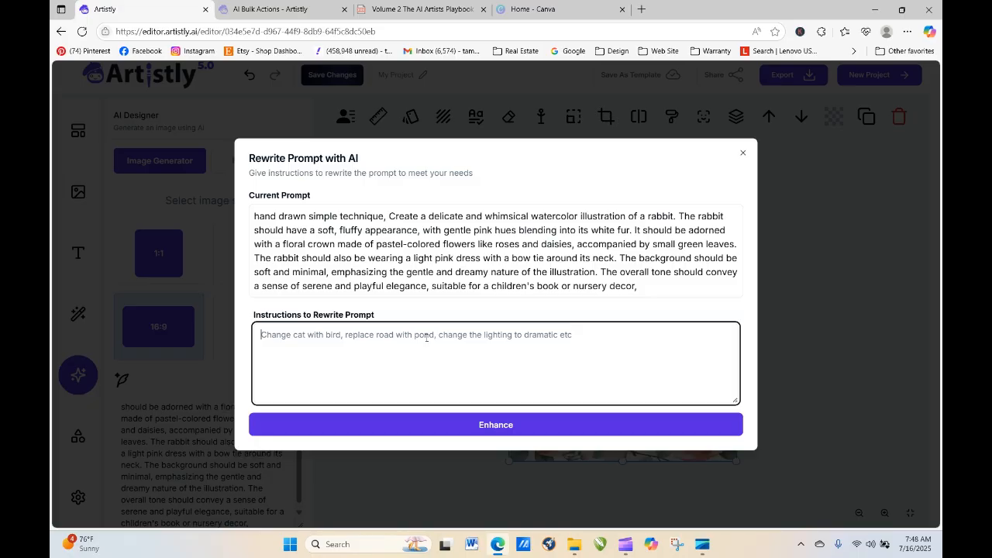
type("Keep th")
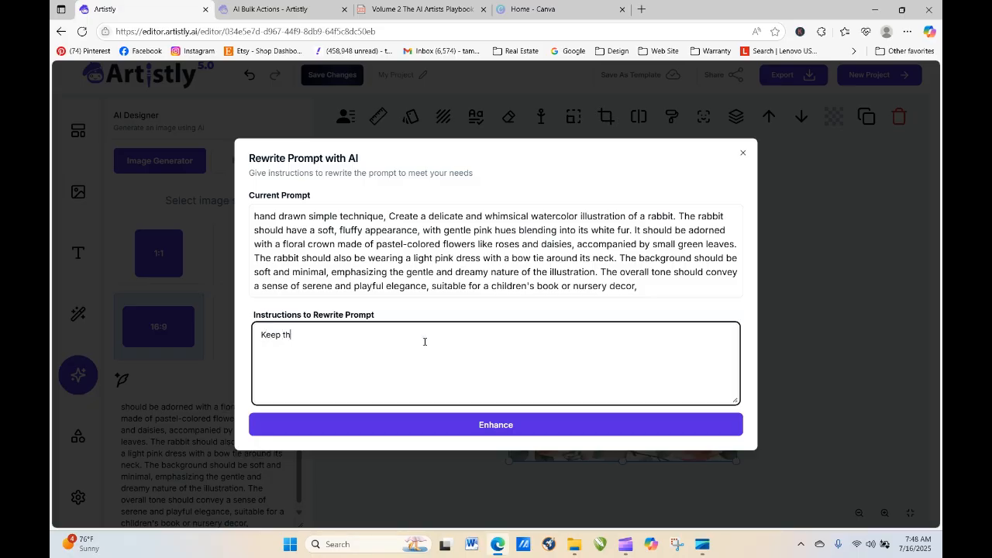
type("is prompt style and colors, but remove the")
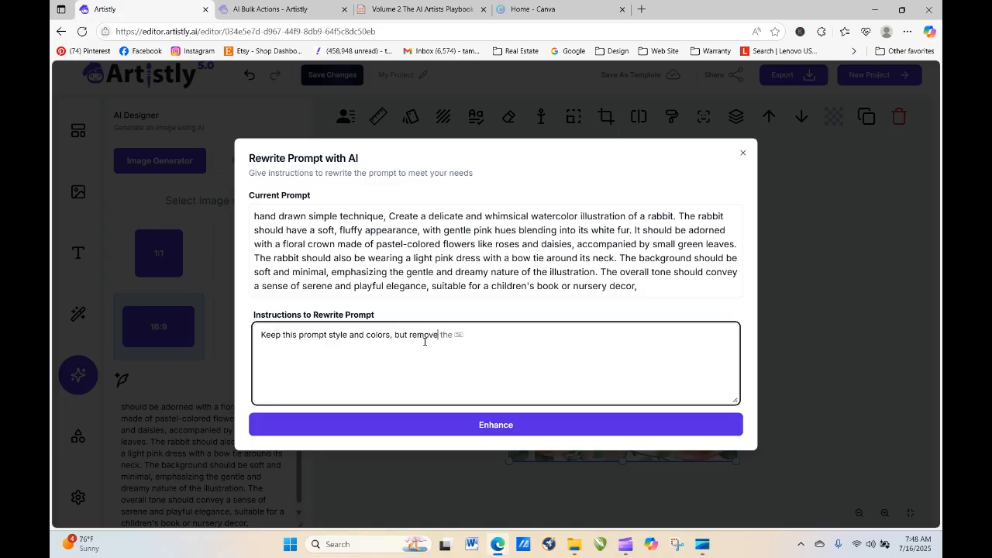
type(" bunny and create a patch of")
type("flowers to go wit")
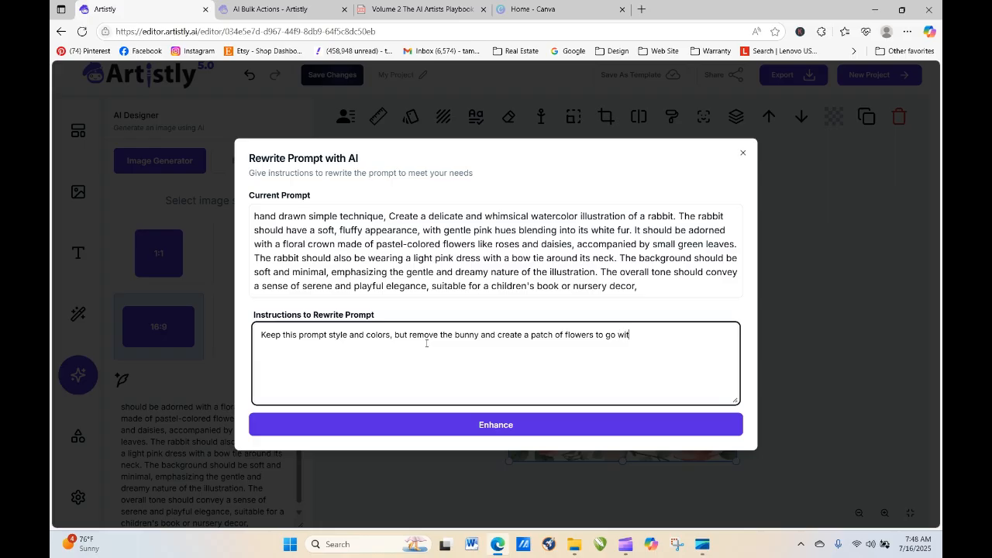
type("original prompt")
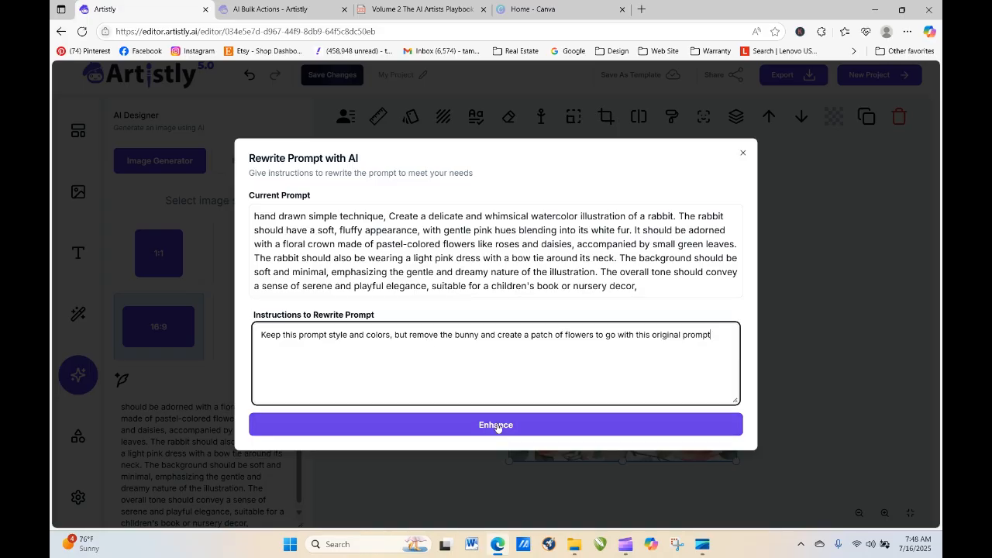
left_click(500, 427)
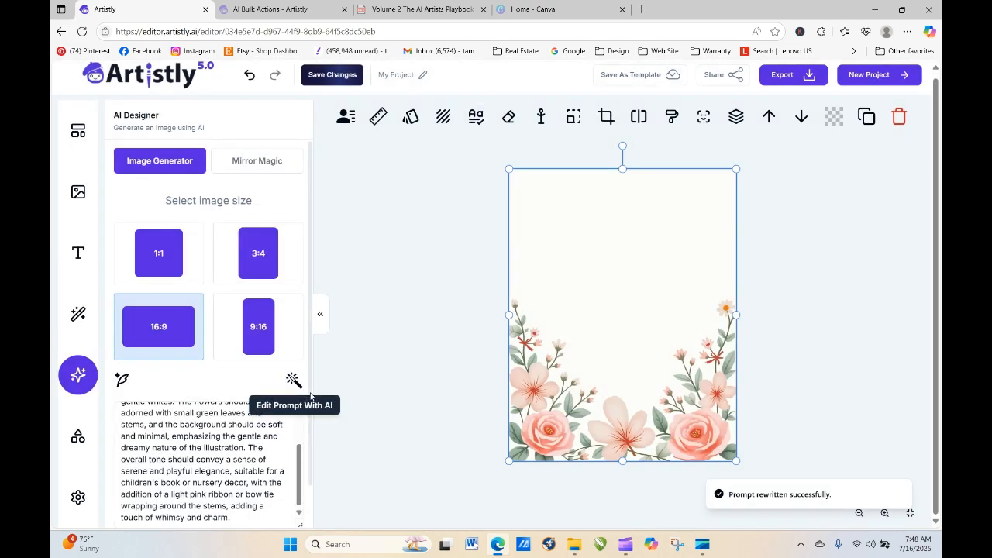
Step: Generate a 16:9 flower patch from the rewritten prompt, place it on the canvas and export it as a PNG
scroll(302, 384, "down", 1)
left_click(199, 507)
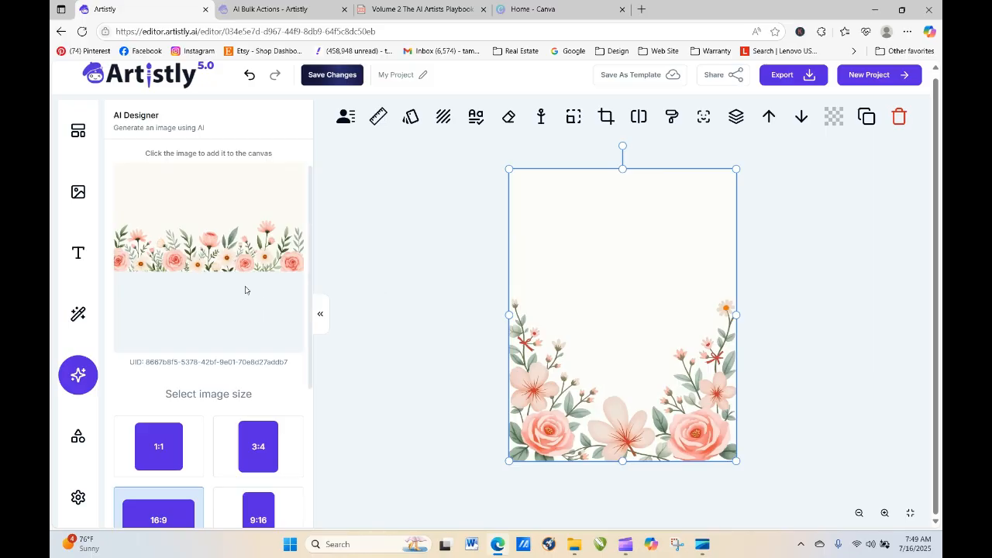
left_click(202, 231)
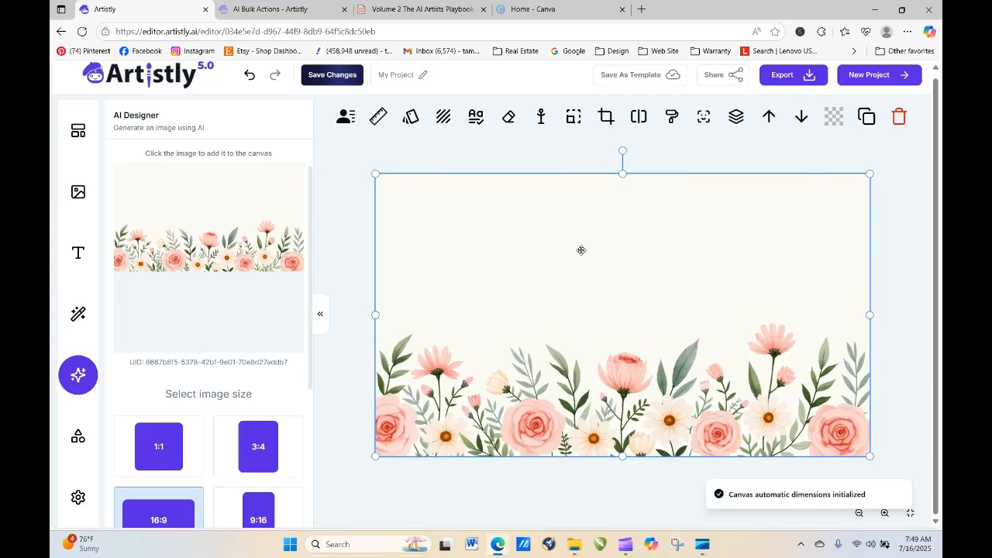
left_click(798, 77)
left_click(756, 107)
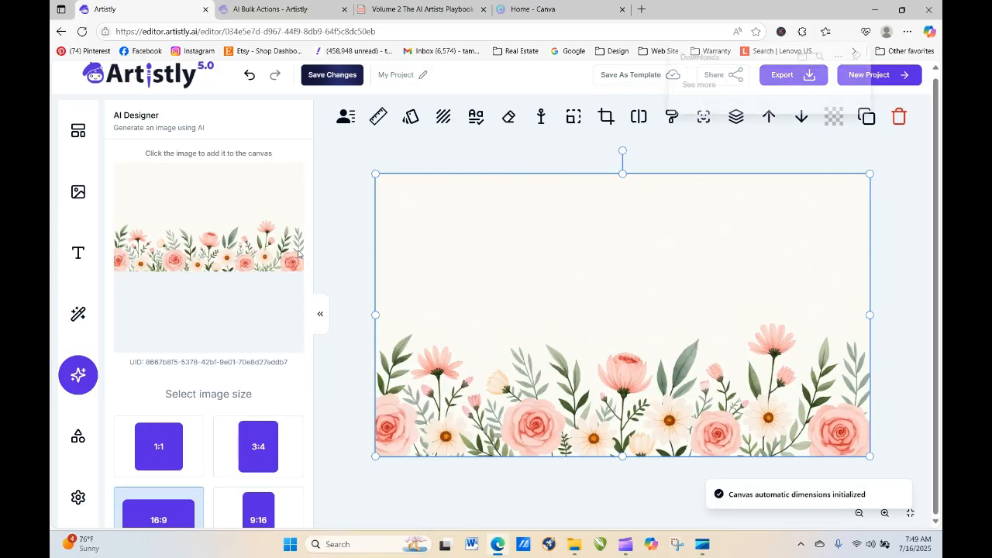
Step: Generate a second 16:9 flower patch from the same prompt, add it to the canvas and export it as a PNG
scroll(309, 304, "down", 1)
scroll(310, 304, "down", 4)
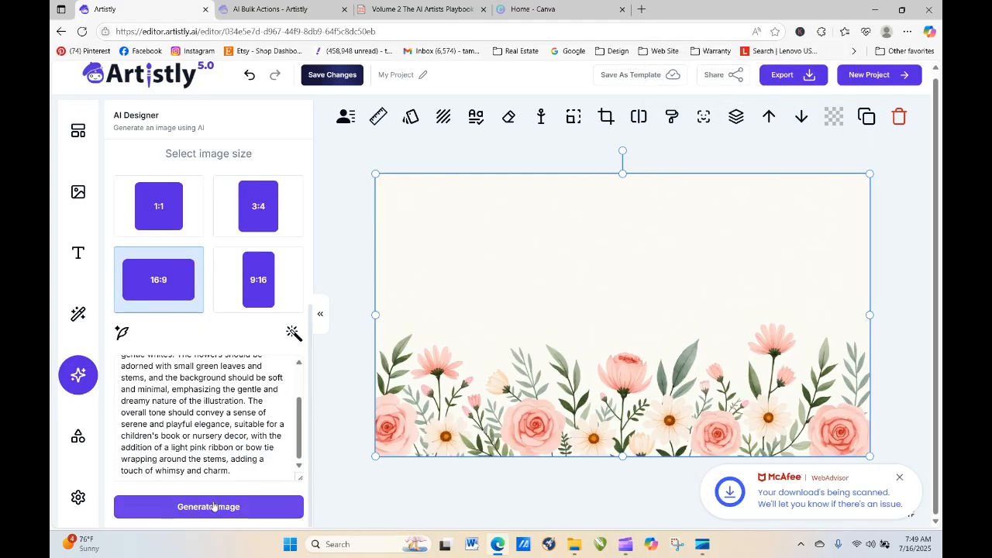
left_click(209, 503)
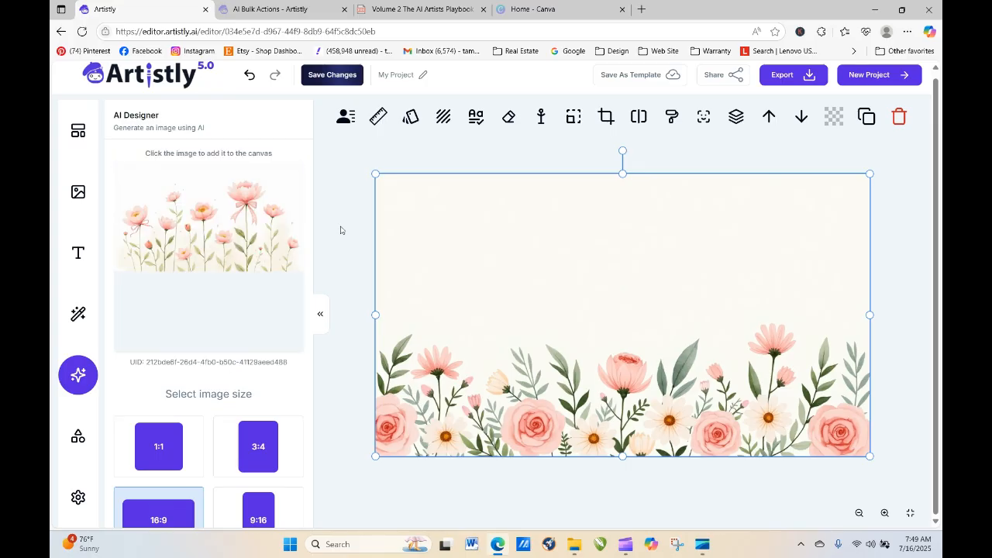
left_click(243, 245)
left_click(808, 78)
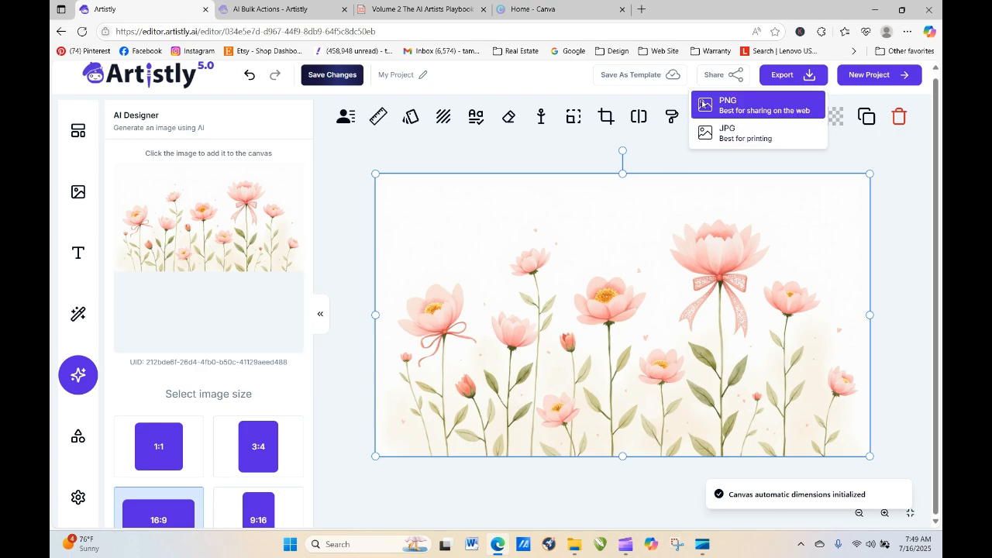
left_click(728, 105)
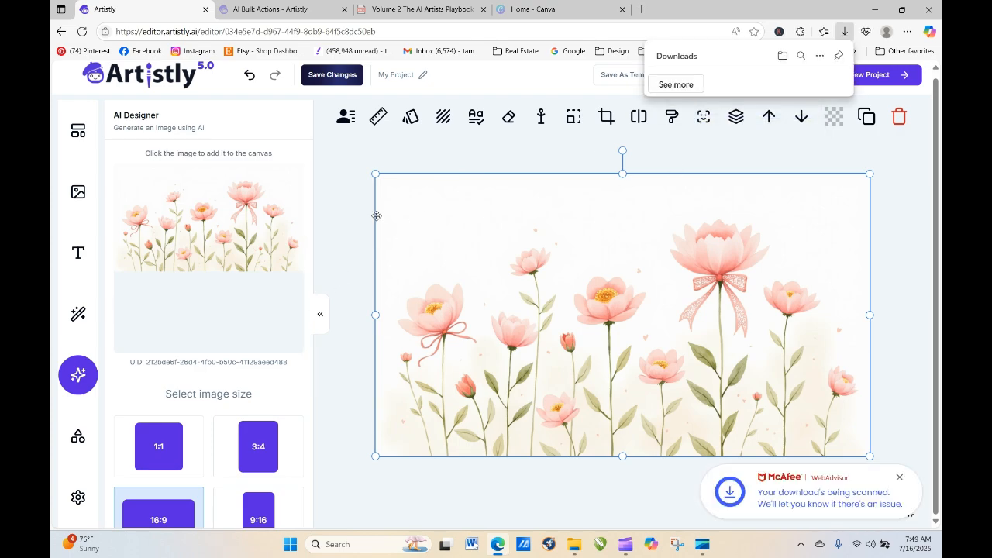
Step: Generate a third 16:9 flower patch with the unchanged prompt, put it on the canvas and export it as a PNG
left_click_drag(311, 184, 314, 379)
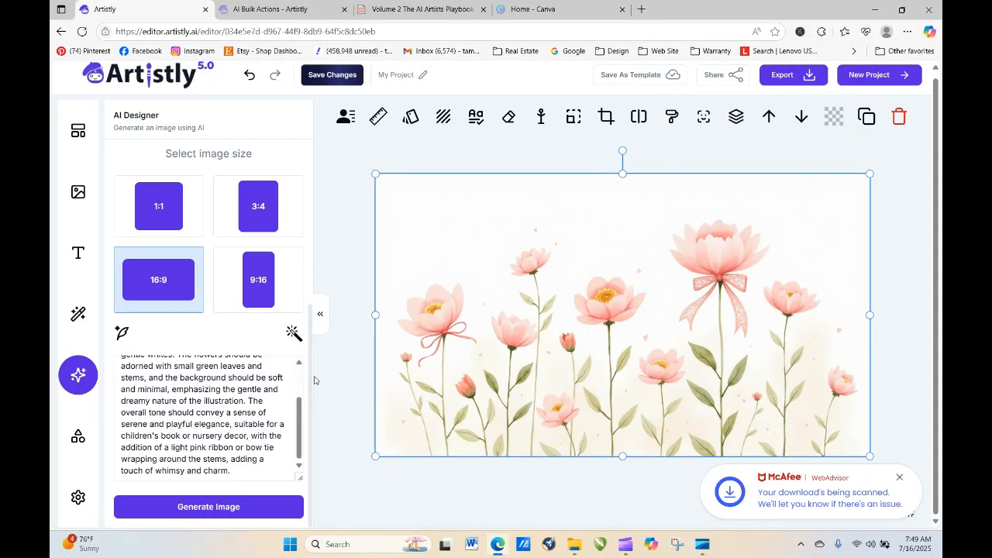
left_click(210, 508)
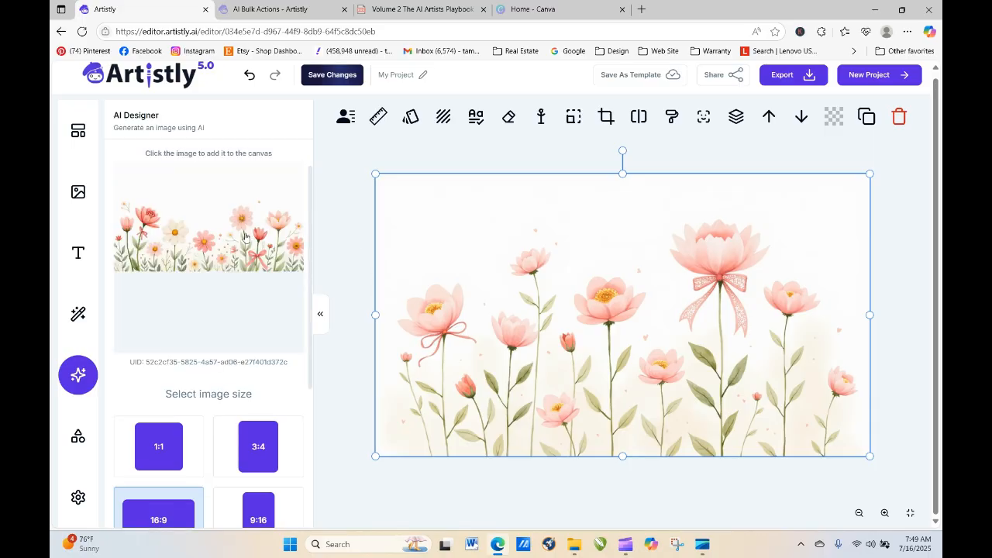
left_click(243, 235)
left_click(792, 75)
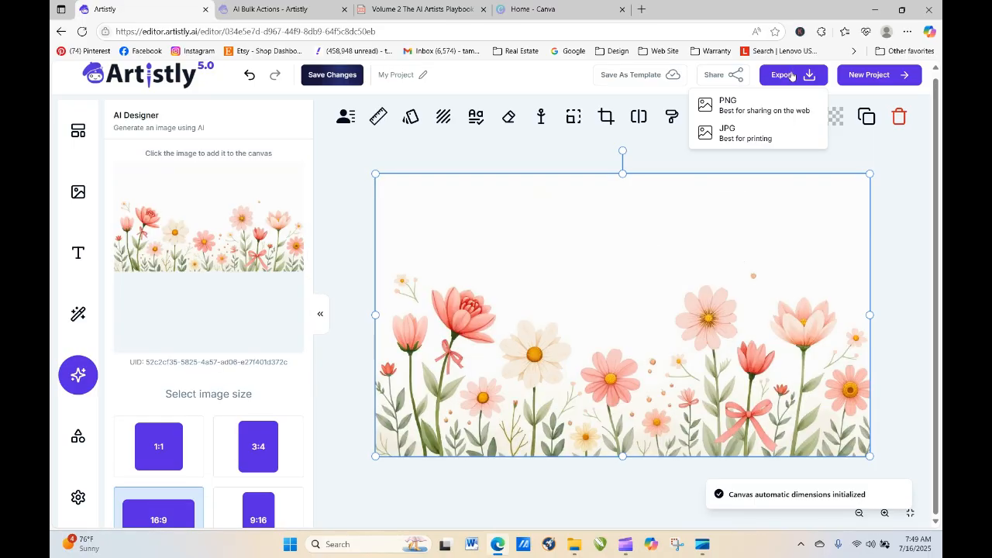
left_click(736, 102)
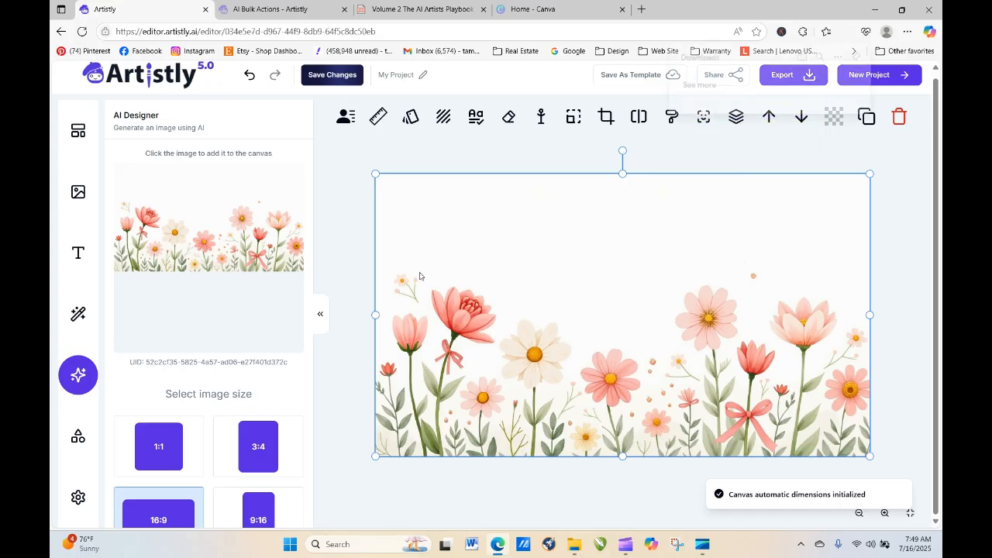
Step: Rewrite the flower patch prompt with AI, keeping its colors and style but creating a pretty hot air balloon that coordinates with the original prompt
scroll(309, 277, "down", 3)
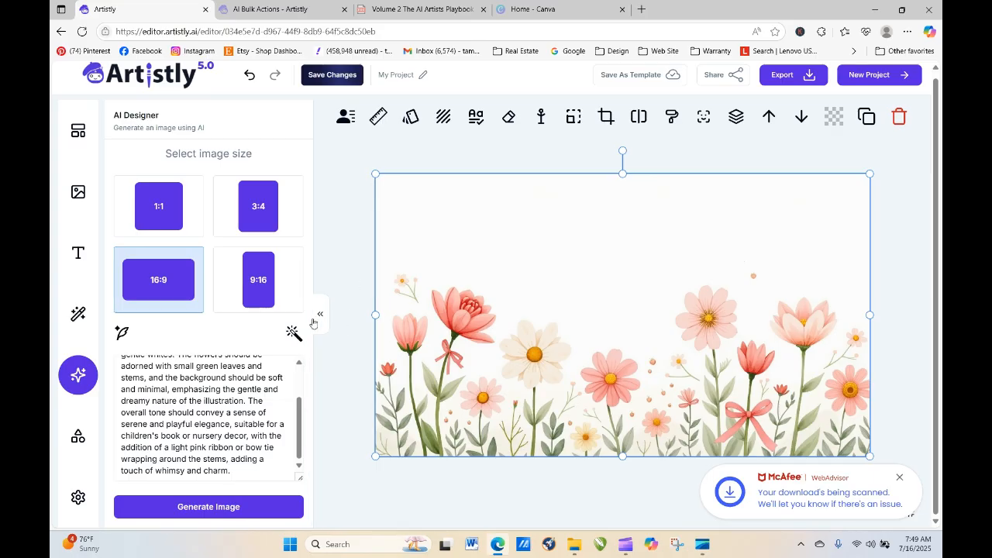
left_click(293, 333)
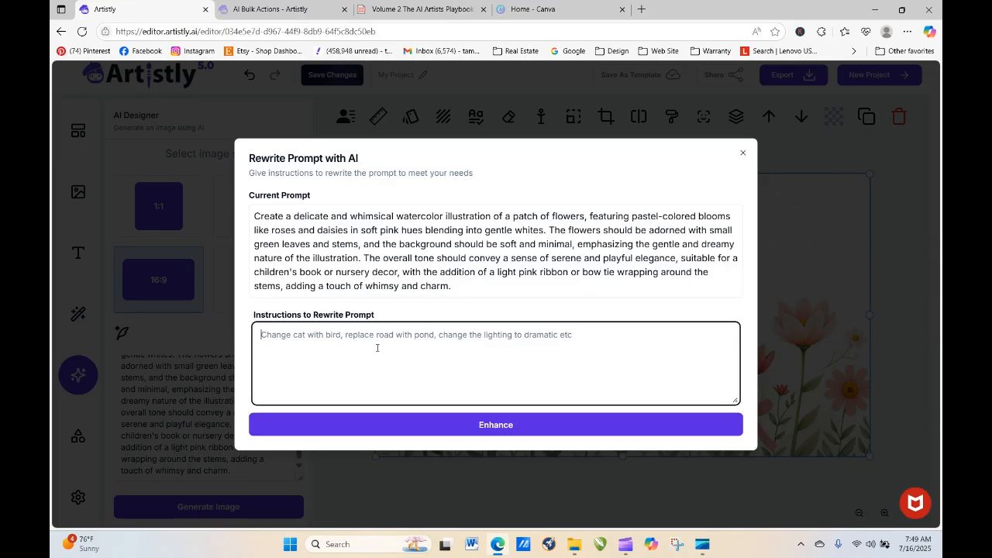
type("Kee")
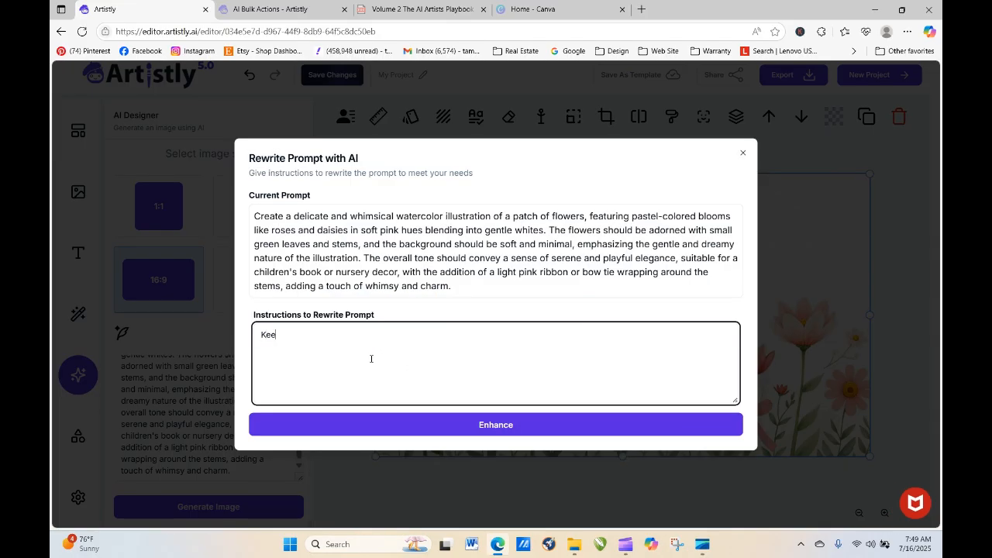
type("p the colors and")
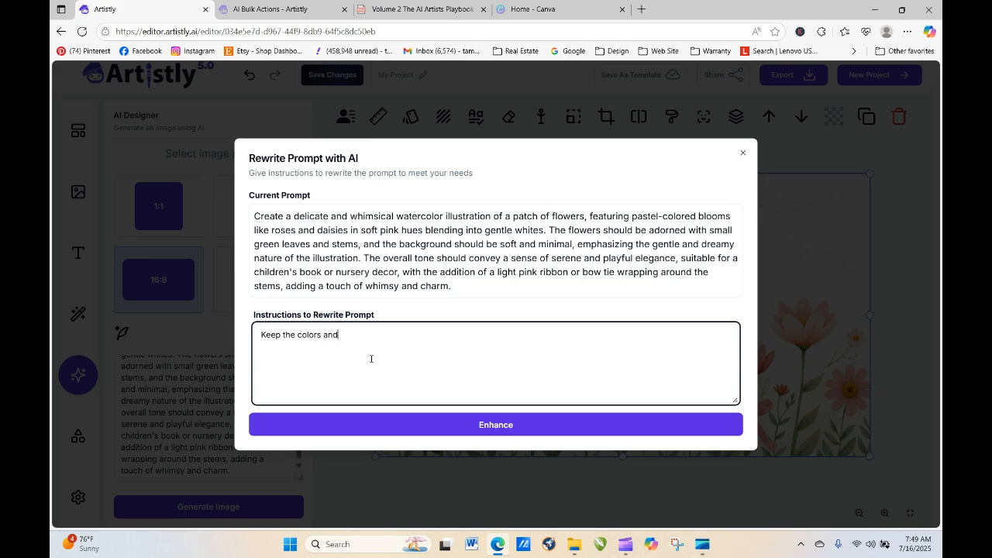
type(" style of this promp")
type("t, but create")
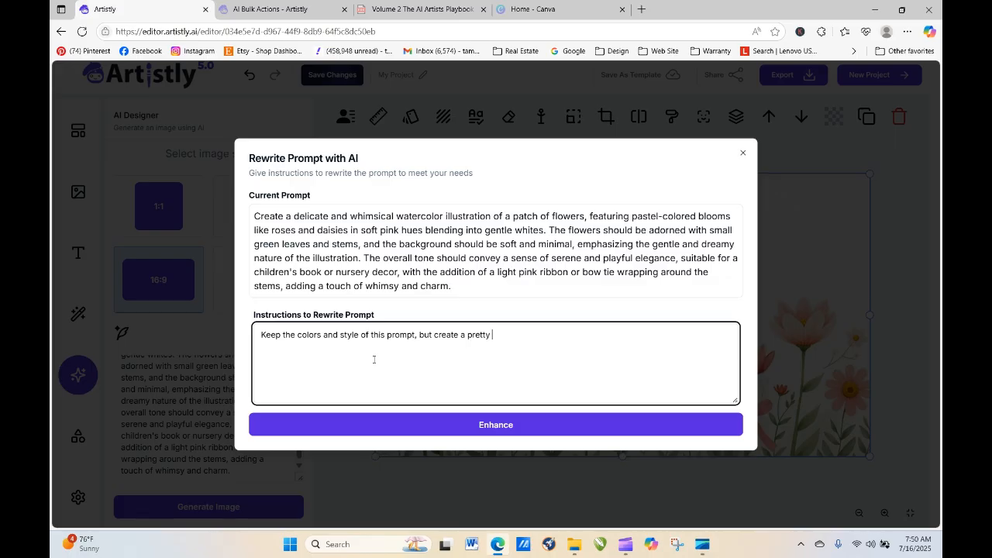
type("a pretty hot air")
type(" balloon that w")
type("nates w")
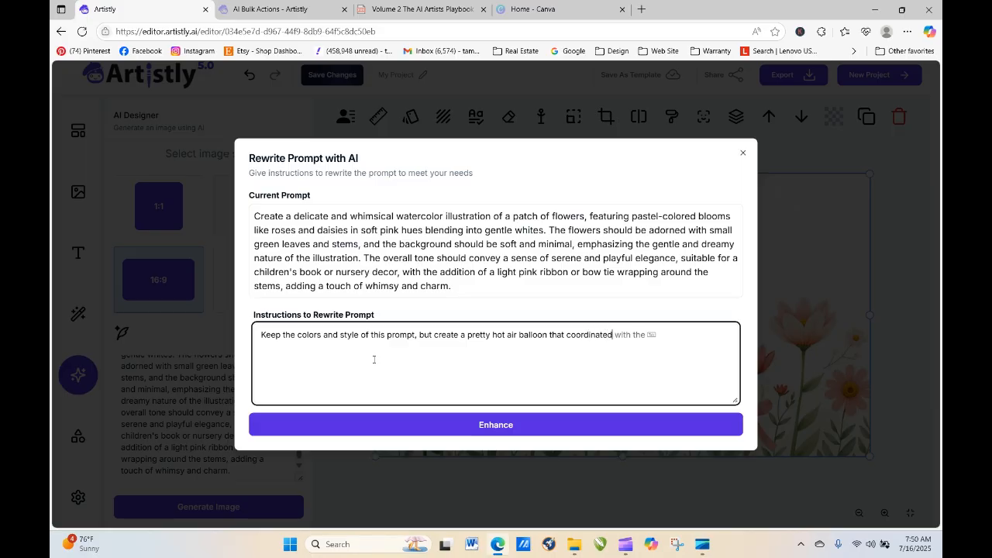
type("ith the roig")
key("BackSpace")
key("BackSpace")
type("origna")
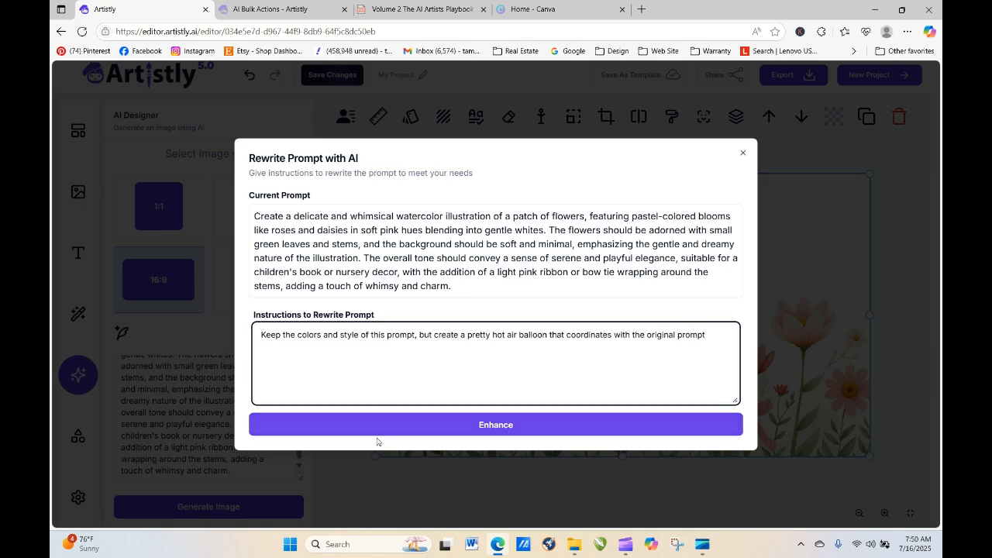
left_click(416, 433)
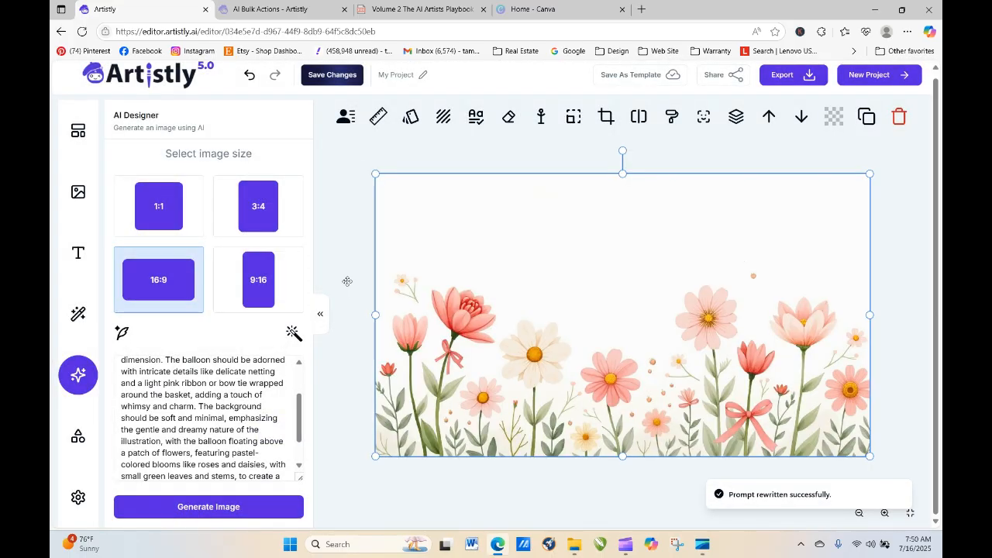
Step: Generate a 16:9 hot air balloon image from the rewritten prompt, place it on the canvas and export it as a PNG
left_click(214, 507)
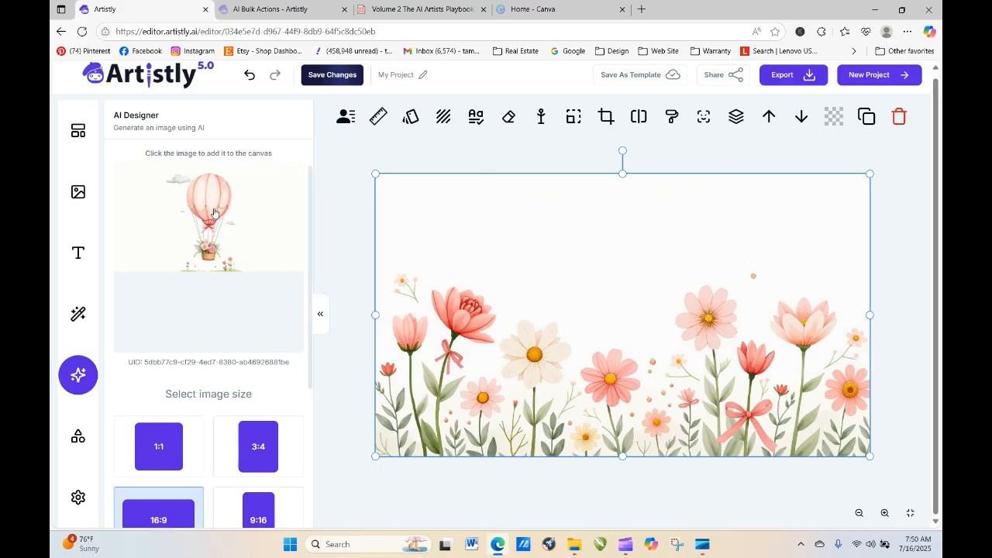
left_click(214, 213)
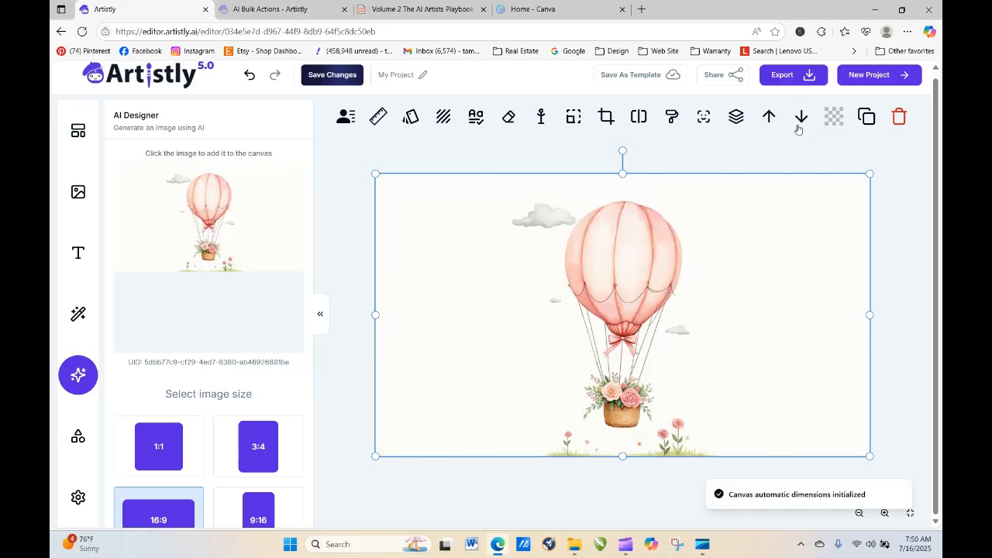
left_click(784, 75)
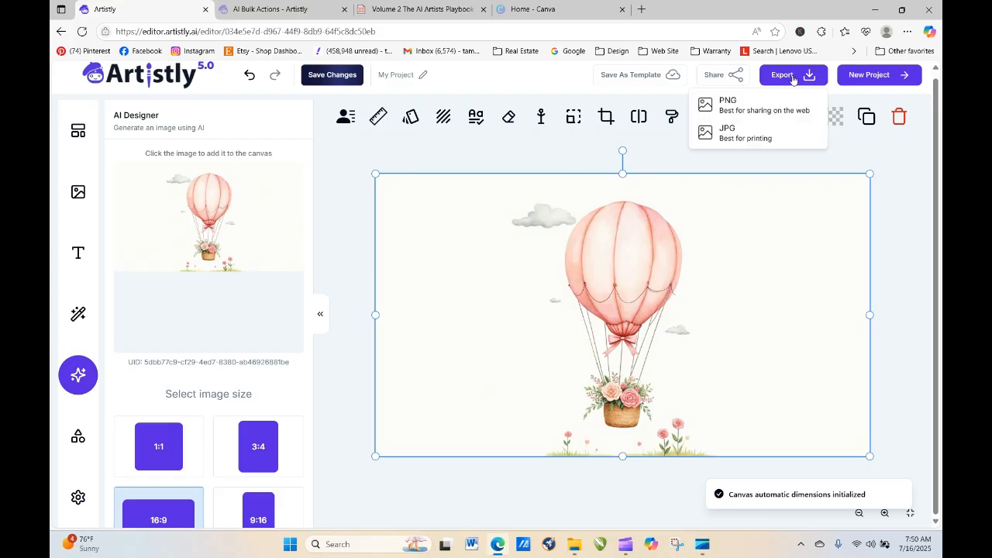
left_click(736, 111)
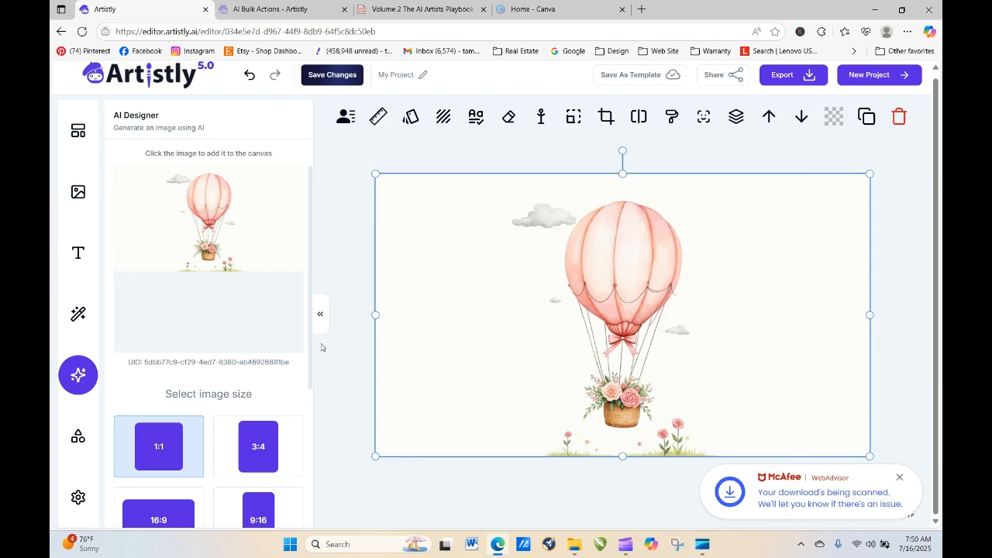
Step: Generate a 3:4 version of the hot air balloon from the same prompt, place it on the canvas and export it as a PNG
scroll(232, 333, "down", 2)
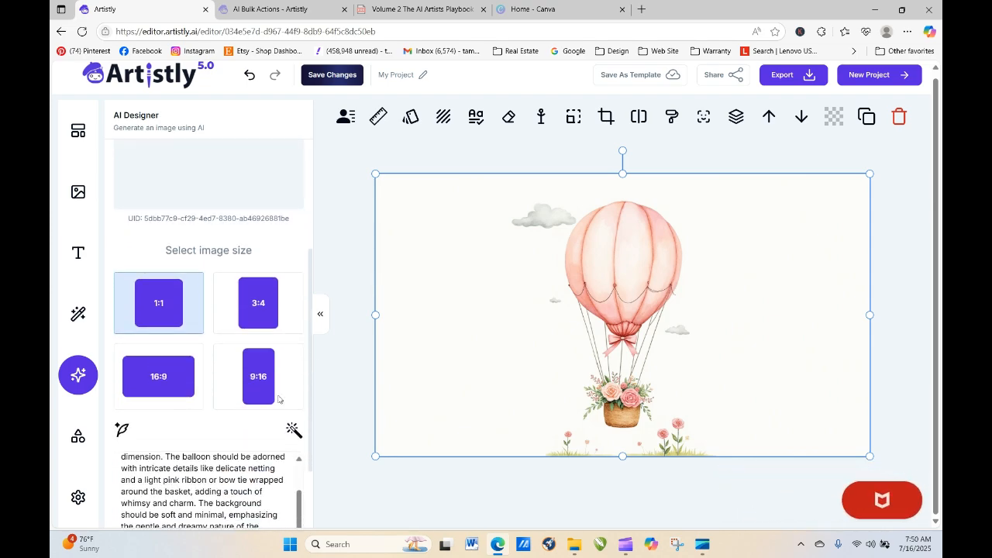
left_click(258, 310)
left_click_drag(298, 501, 301, 534)
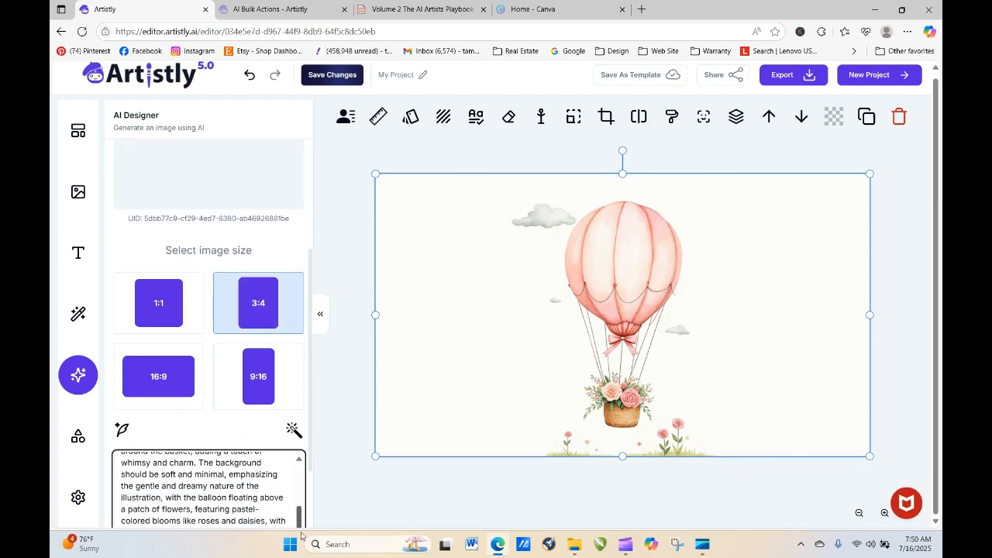
scroll(294, 381, "down", 2)
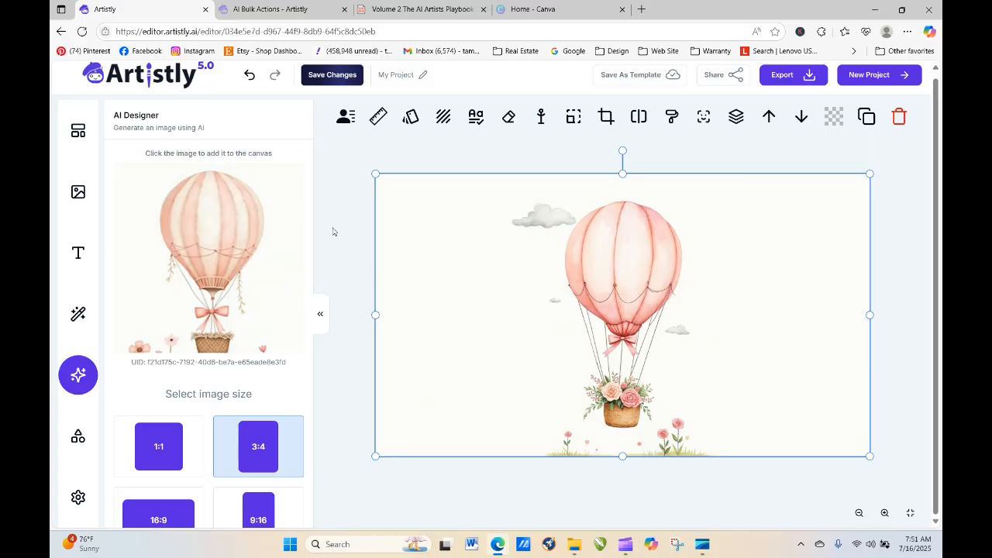
left_click(201, 262)
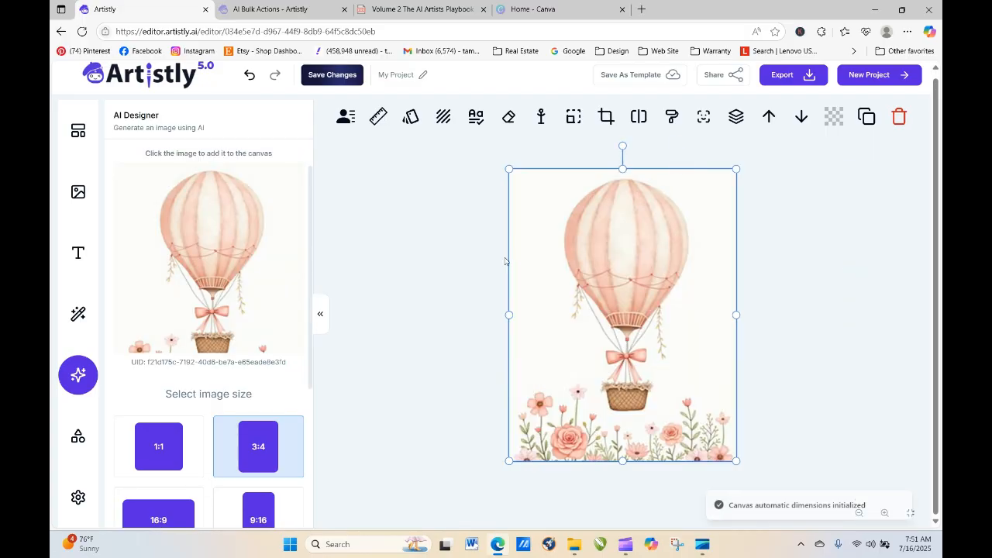
left_click(793, 77)
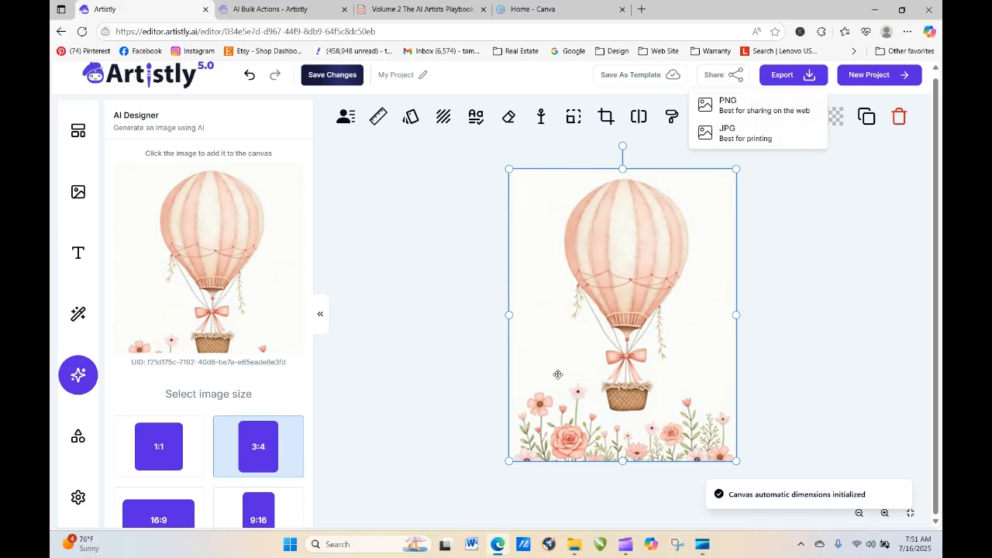
left_click(747, 103)
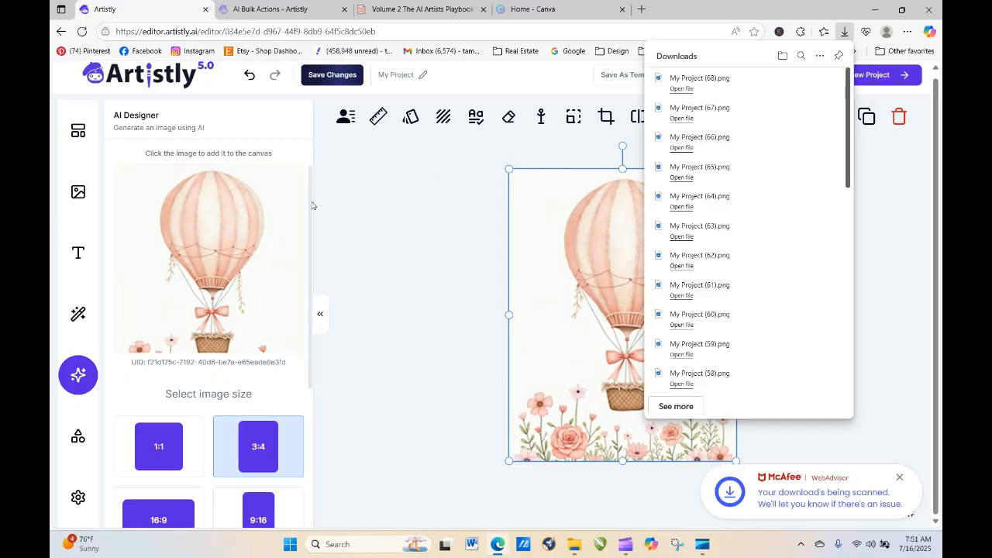
Step: Generate another 3:4 hot air balloon with the unchanged prompt, put it on the canvas and export it as a PNG
left_click_drag(311, 205, 309, 354)
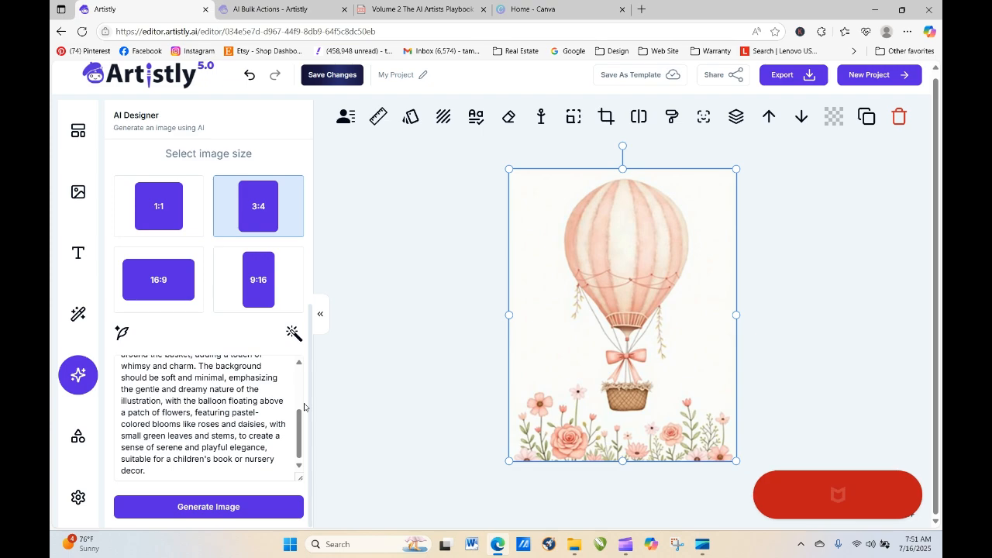
left_click(229, 507)
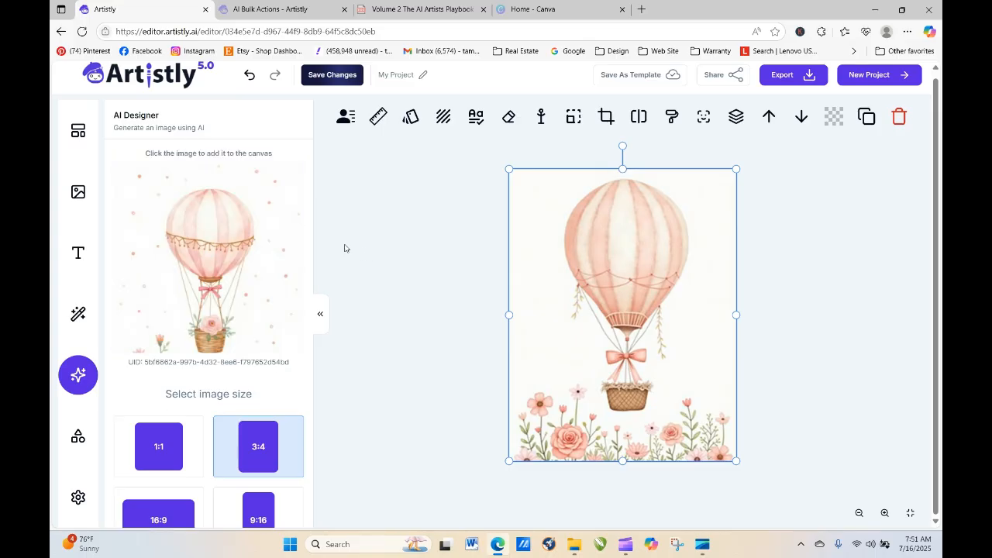
left_click(806, 78)
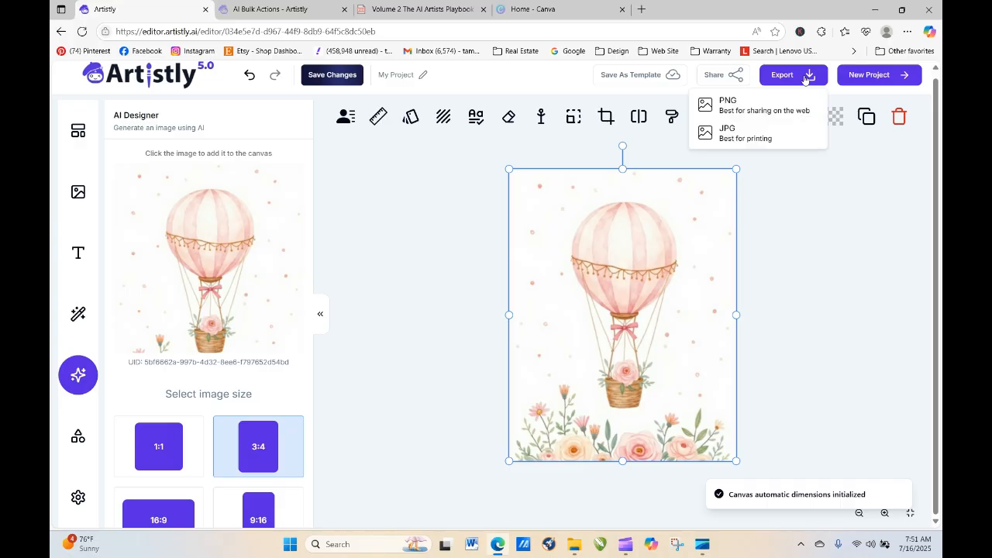
left_click(748, 109)
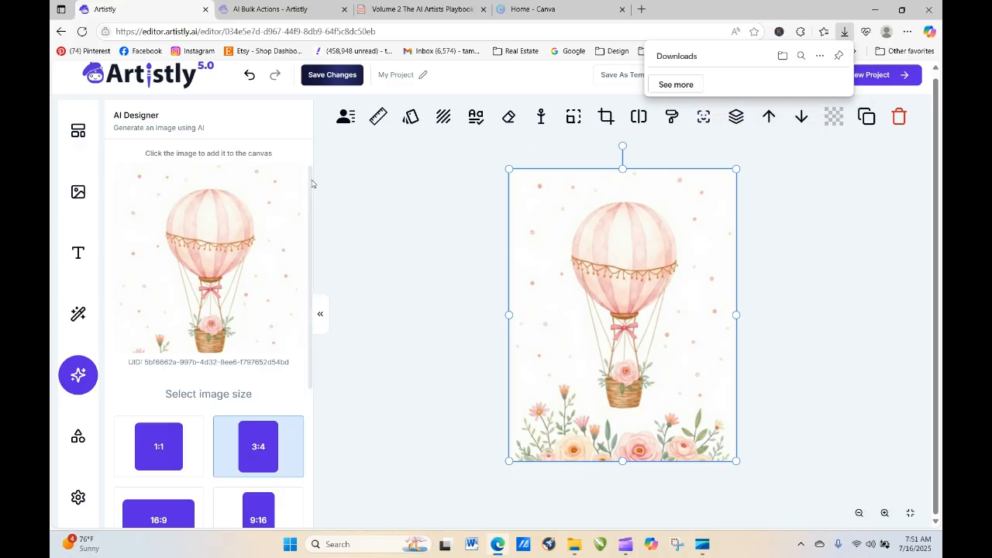
Step: Rewrite the prompt with AI, keeping its style and colors but removing the hot air balloon and converting it into a pretty floral digital paper
left_click_drag(310, 183, 310, 356)
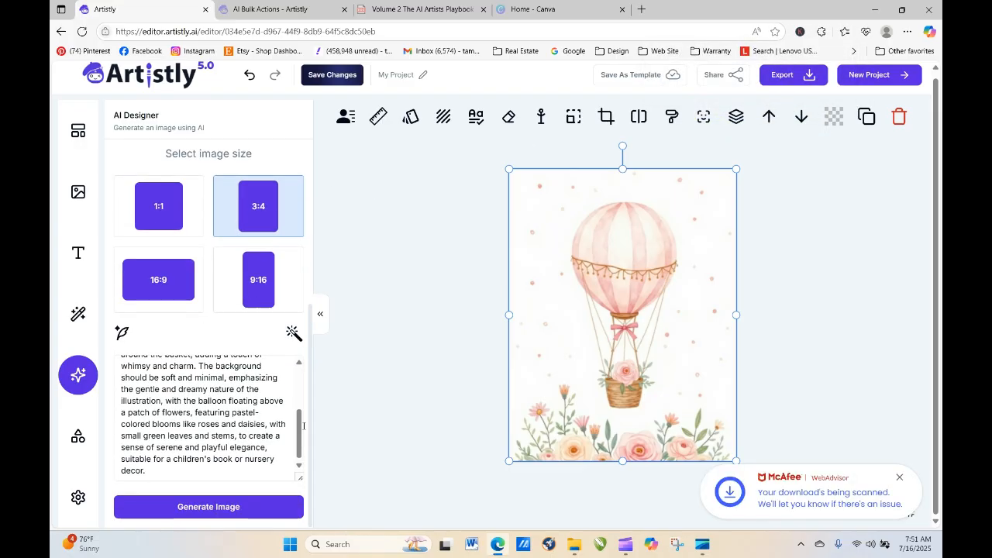
left_click(295, 328)
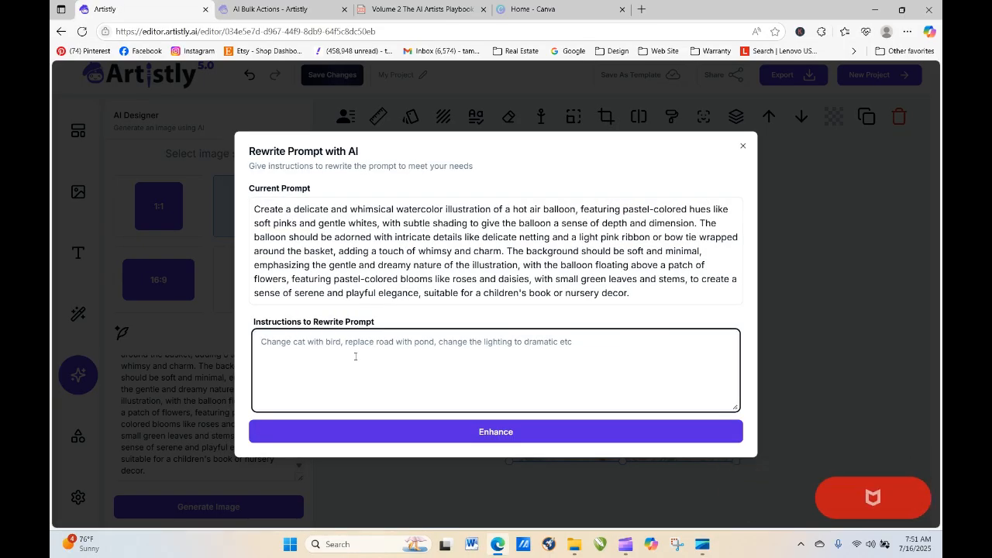
type("Keep the style")
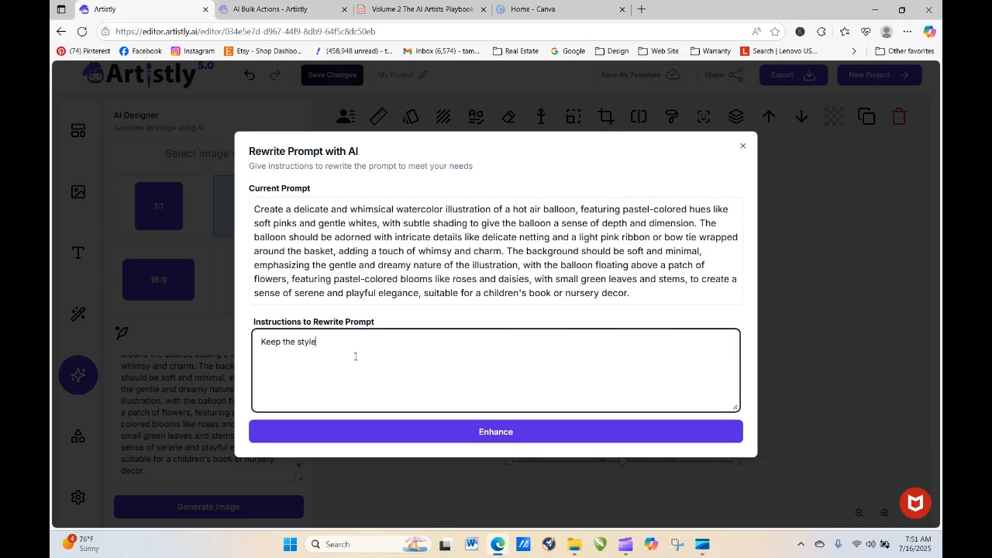
type(" and colors of this prompt, but re")
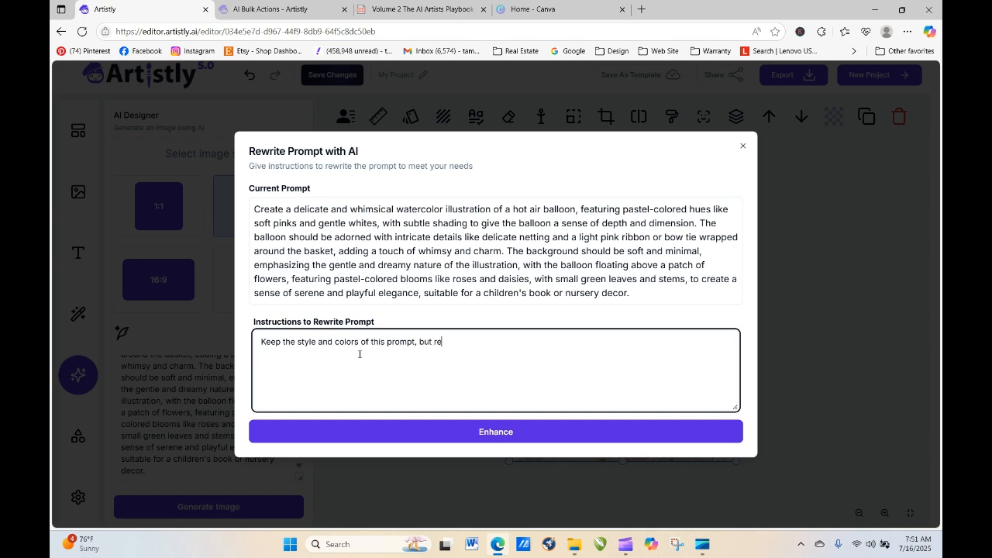
type("move the hot air ba")
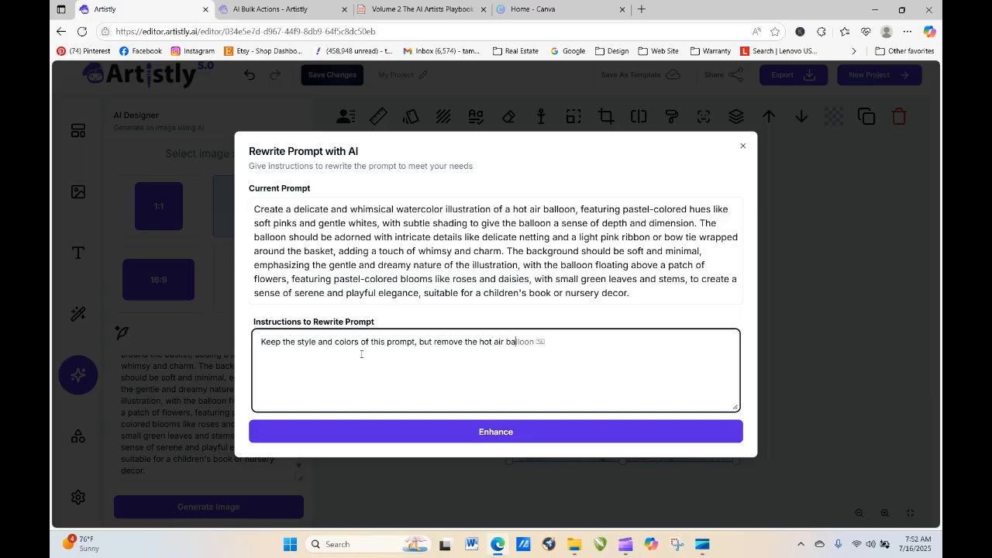
type("lloon and convert this into a pretty floral digital paper")
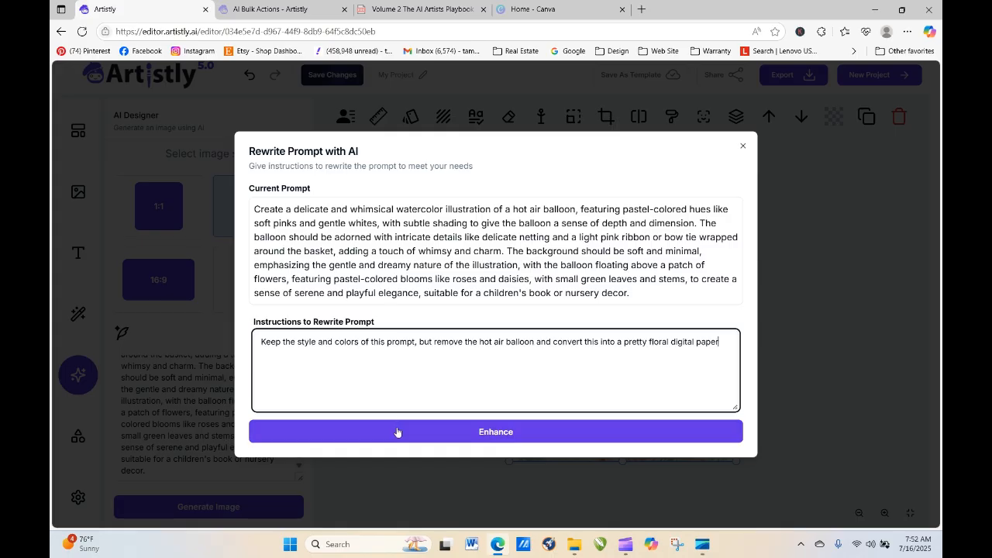
left_click(468, 432)
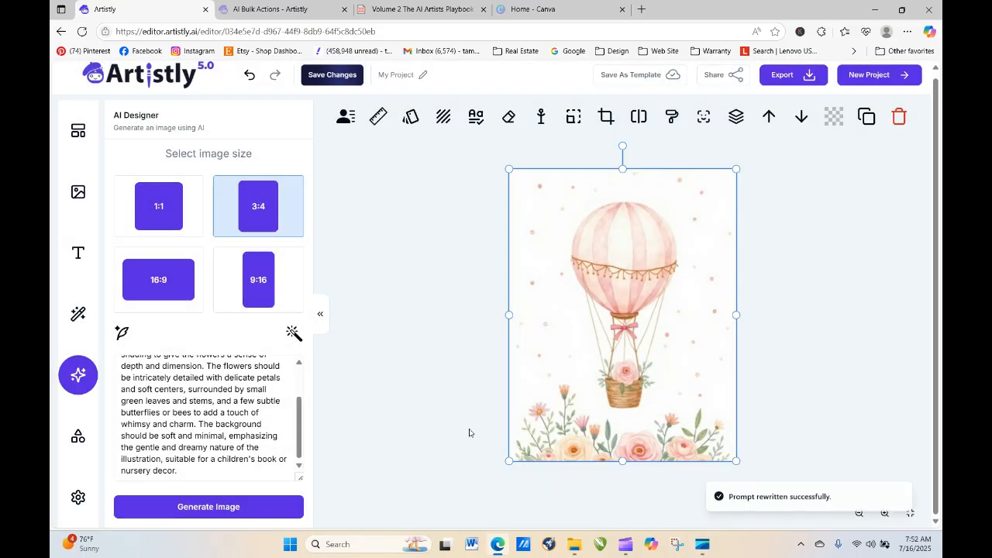
Step: Generate a 3:4 floral image from the rewritten prompt, place it on the canvas and export it as a PNG
left_click(220, 508)
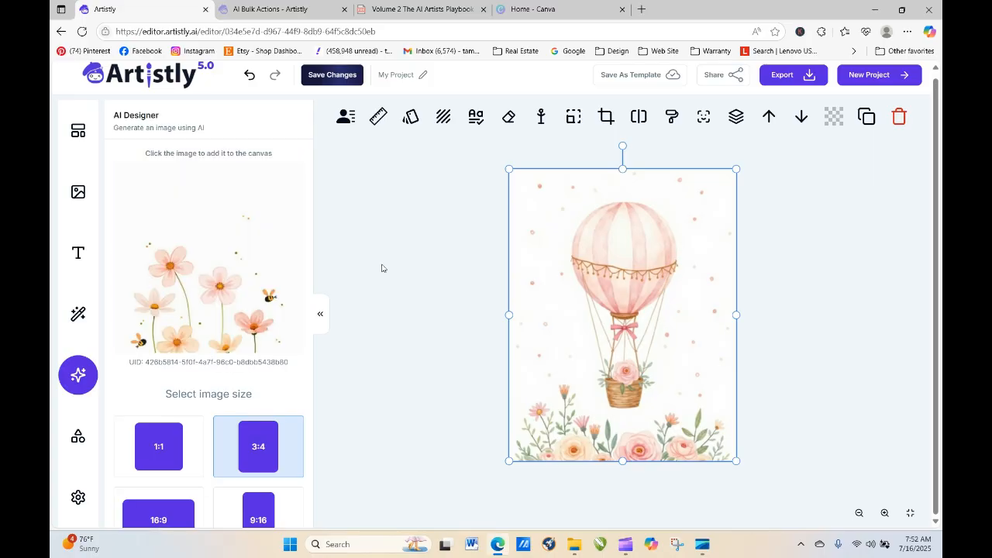
left_click(236, 267)
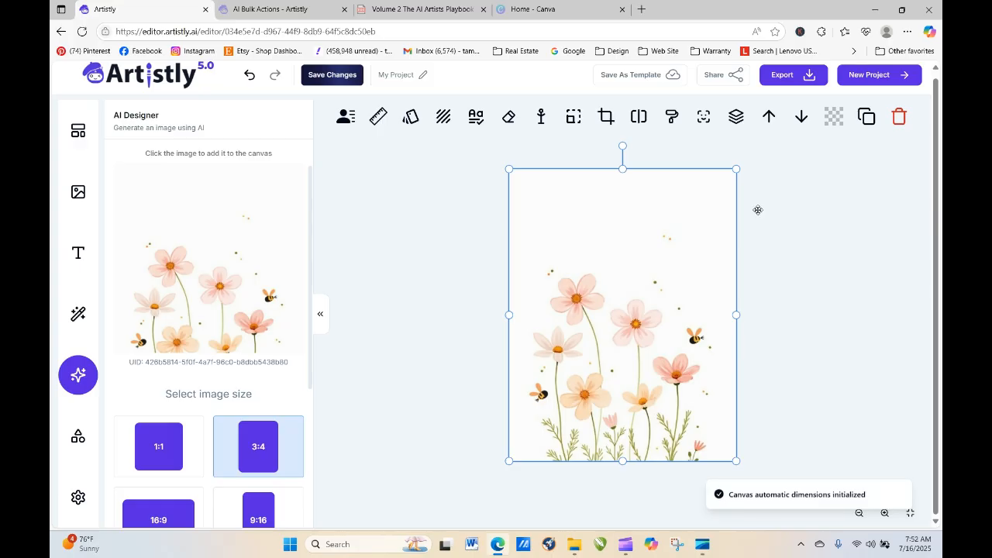
left_click(783, 78)
left_click(737, 107)
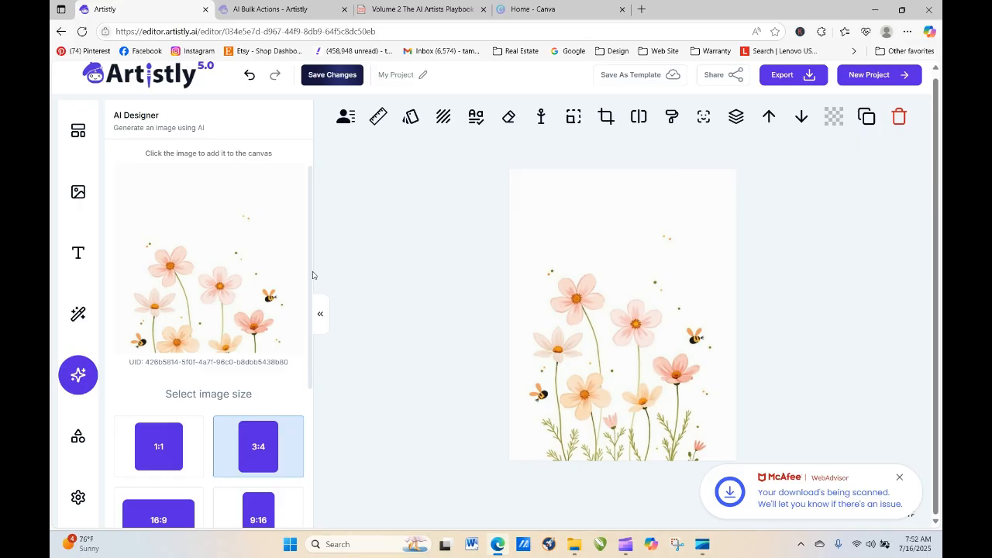
Step: Set the image size to 1:1 and rewrite the prompt with AI into a floral pattern, digital paper suitable for junk journaling and background use
scroll(310, 277, "down", 3)
left_click(158, 229)
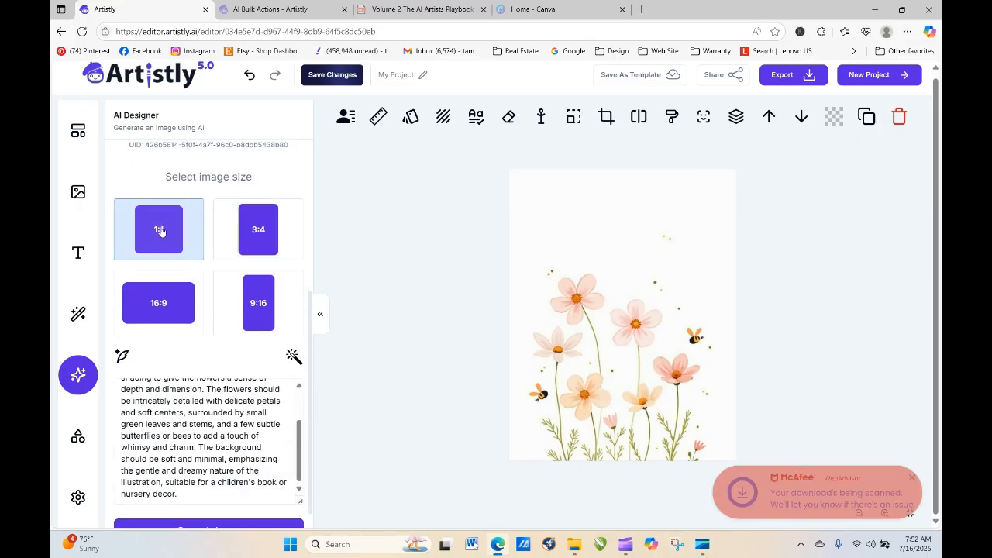
left_click(294, 356)
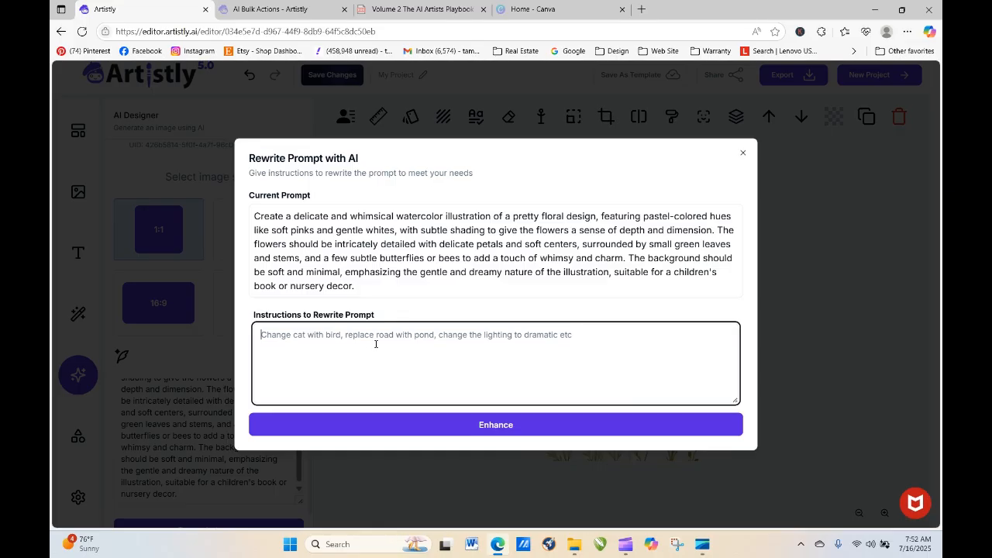
type("Convert this in")
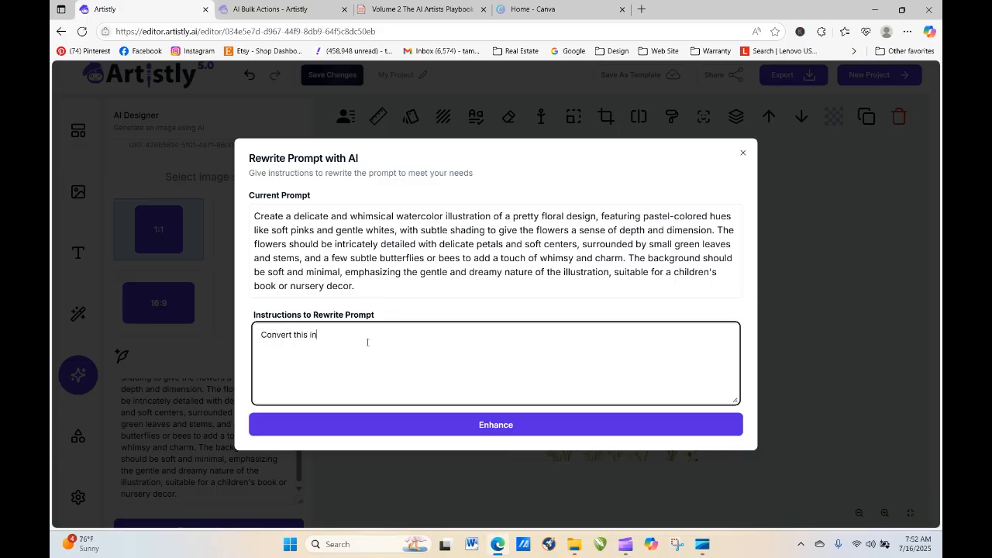
type("to a floral pattern, digtial paper")
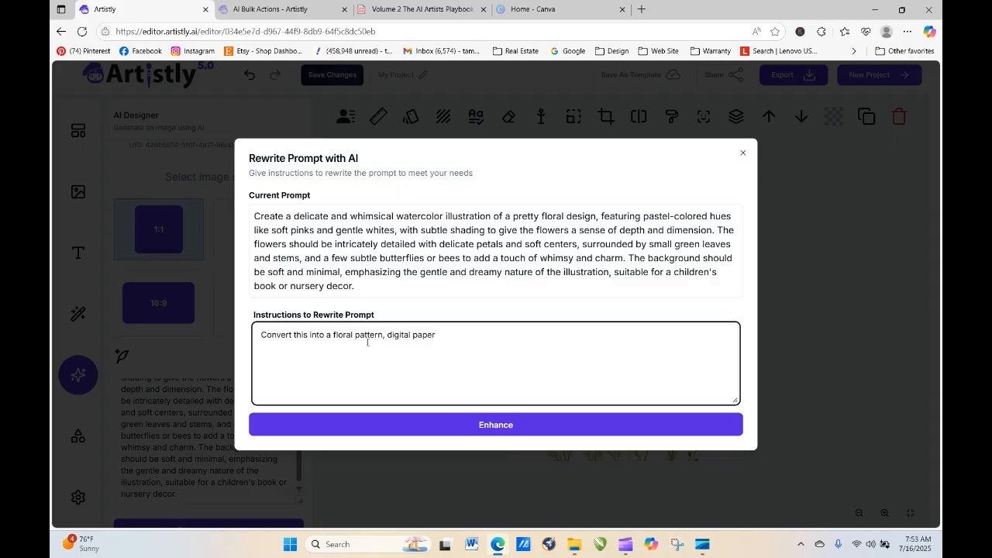
type("itab")
type("un")
key("BackSpace")
key("BackSpace")
key("BackSpace")
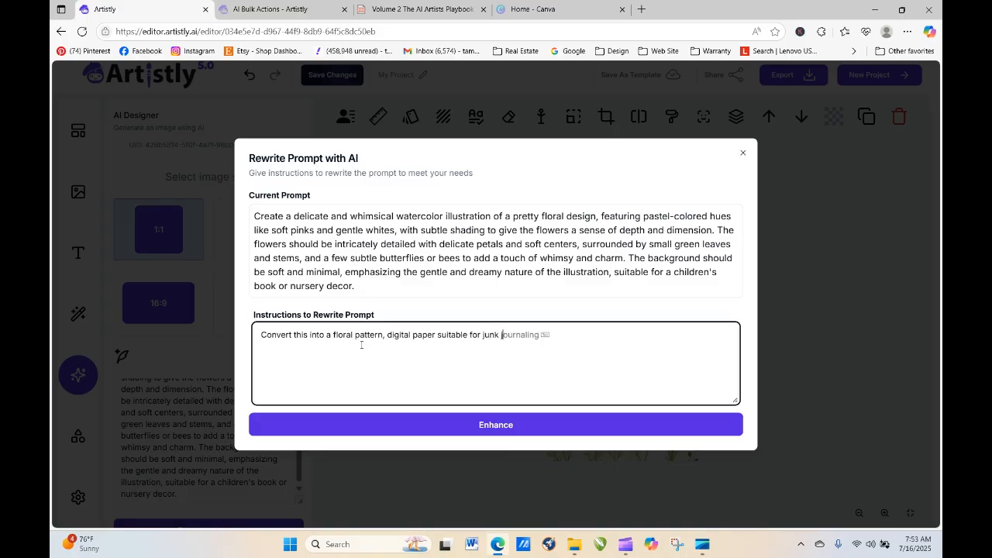
type("ournaling and to use as a background")
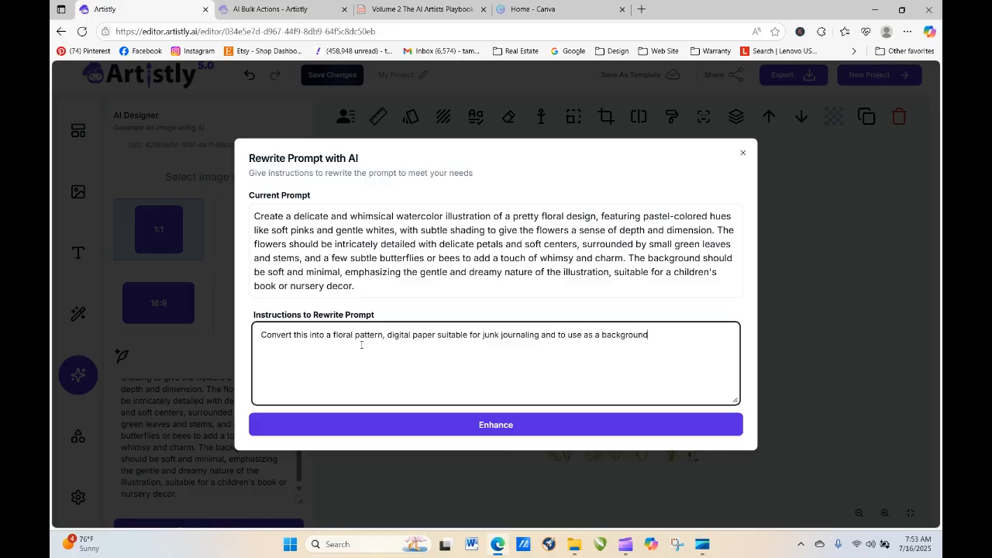
left_click(512, 428)
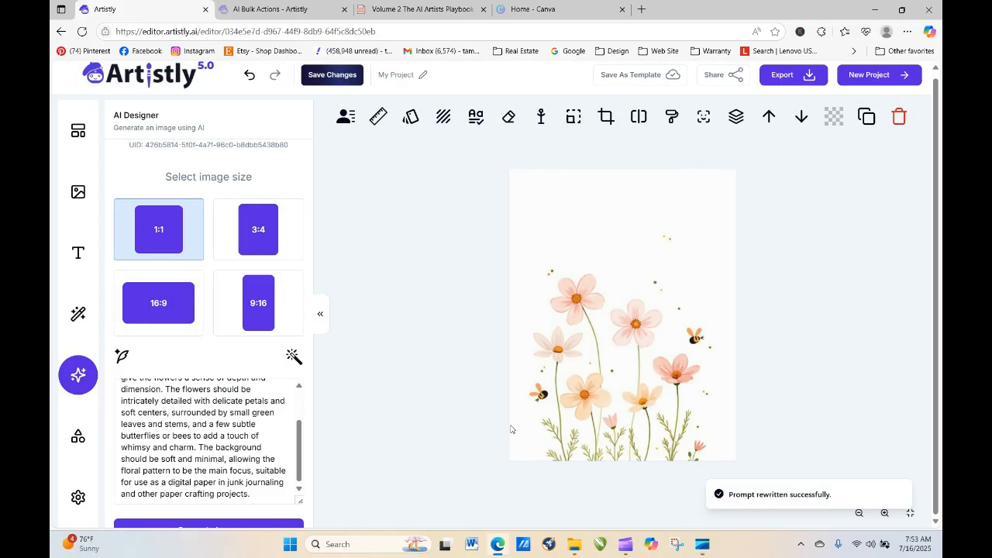
Step: Generate a 1:1 floral pattern from the rewritten digital paper prompt and place it on the canvas
left_click(220, 526)
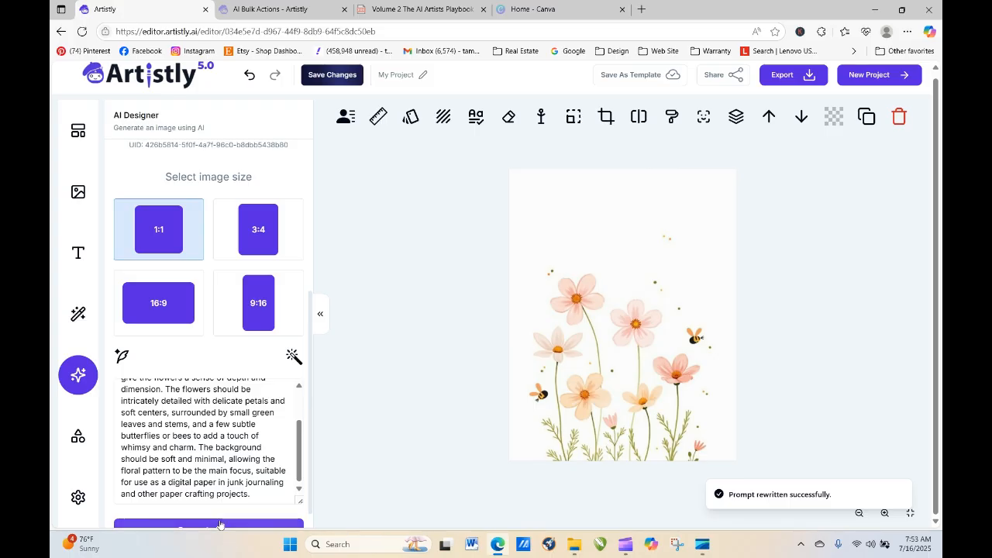
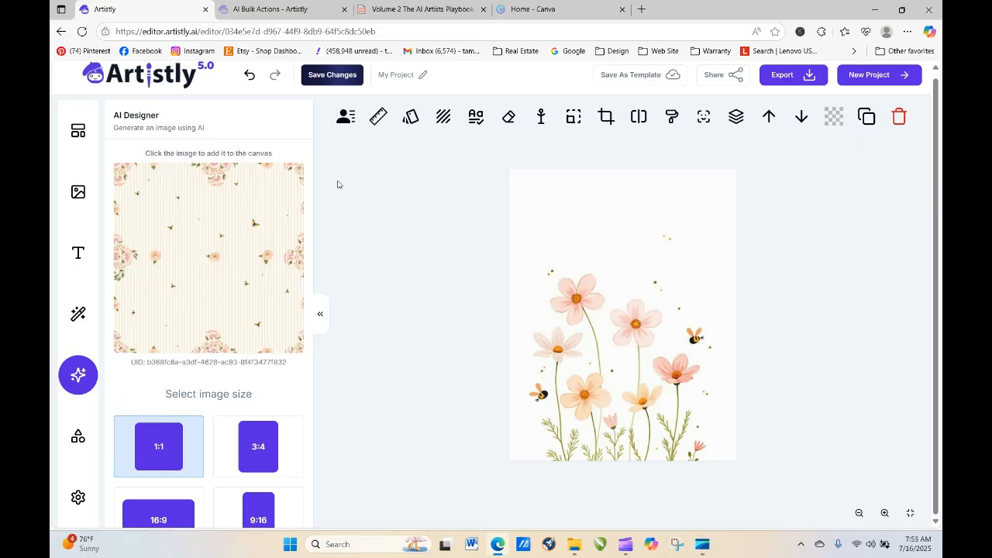
left_click(202, 258)
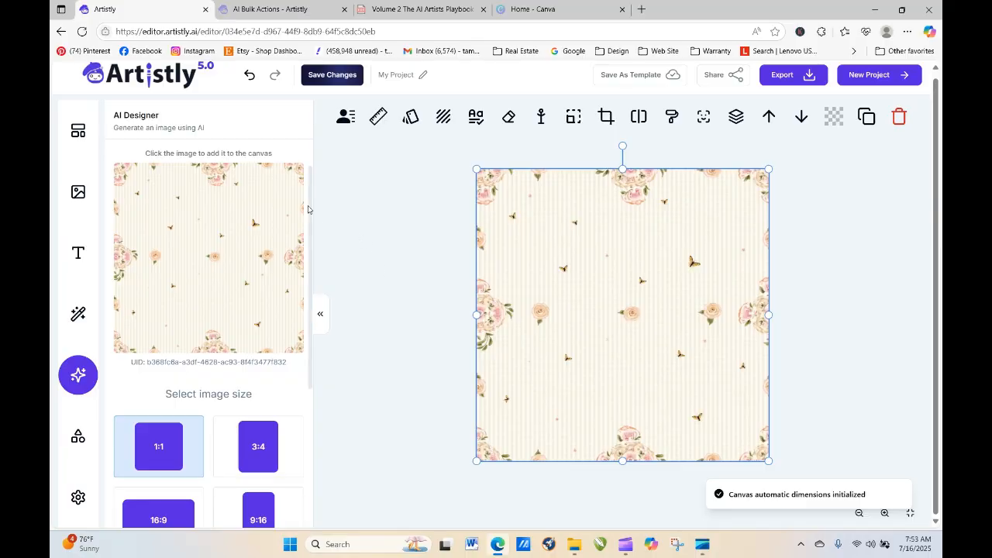
scroll(313, 214, "down", 4)
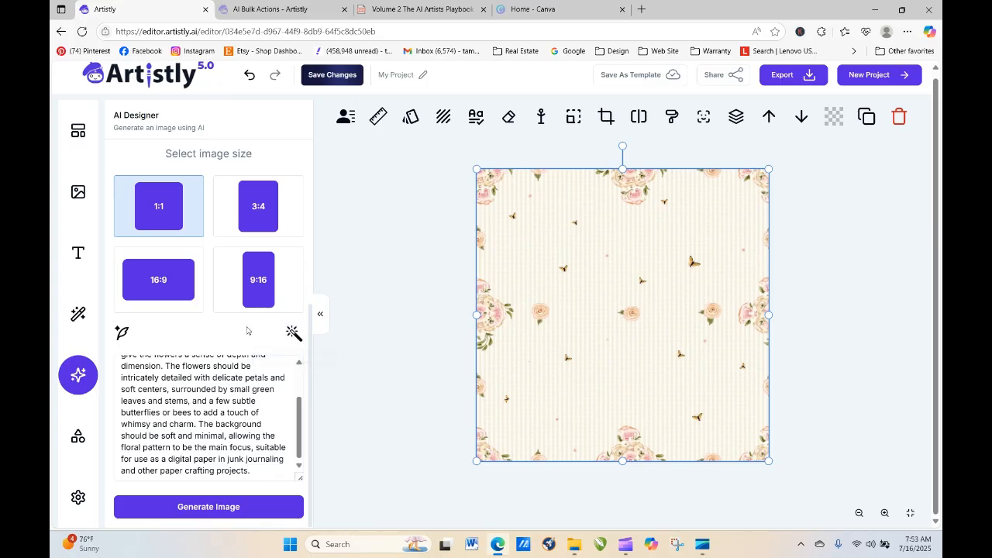
Step: Find the original standing rabbit with the floral crown among the project images and copy its image prompt
left_click(74, 192)
mouse_move(243, 256)
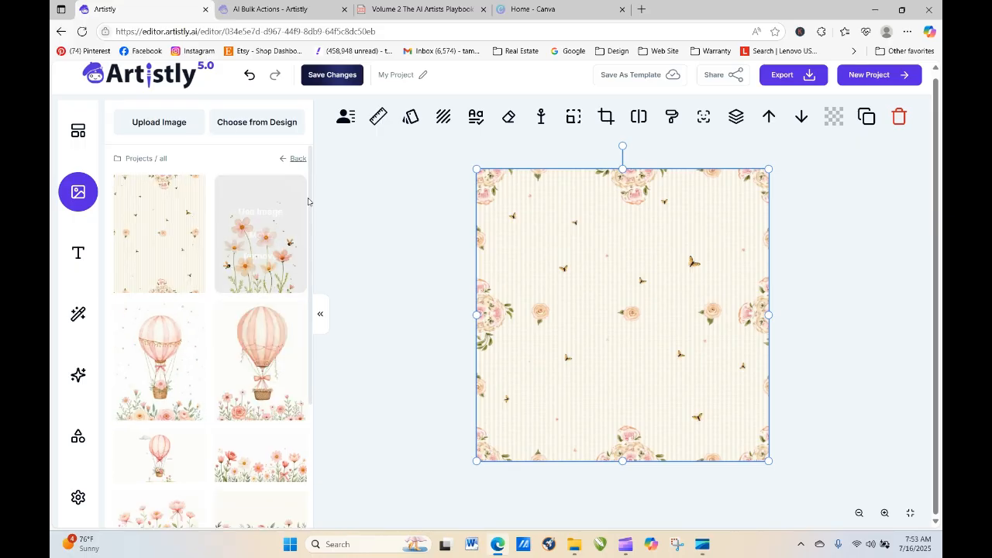
scroll(308, 206, "down", 3)
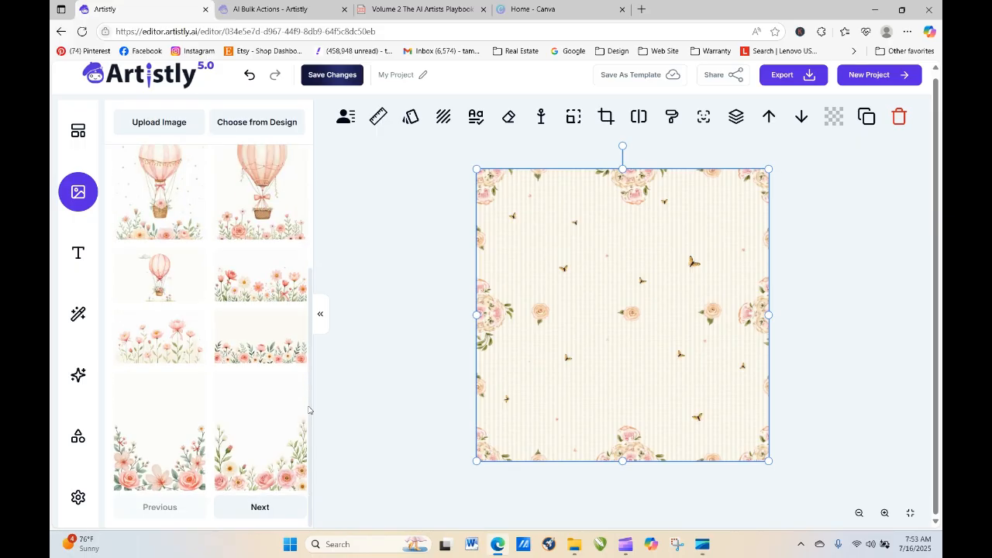
left_click(260, 507)
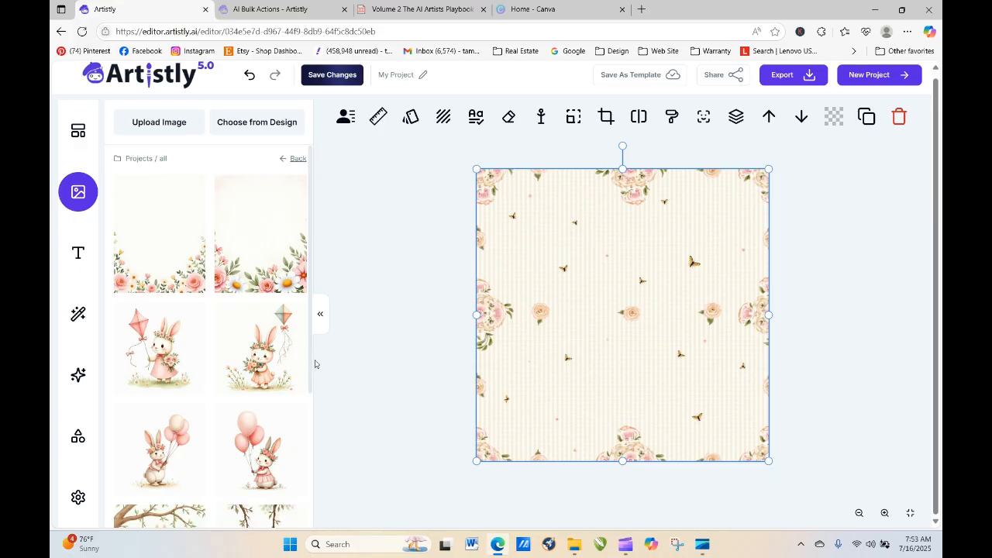
scroll(308, 356, "down", 3)
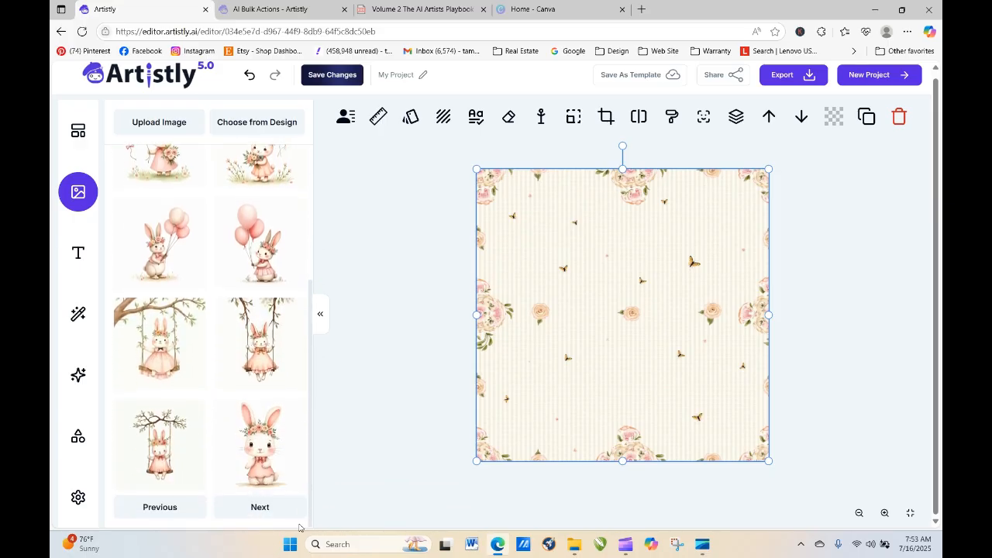
mouse_move(261, 440)
left_click(295, 409)
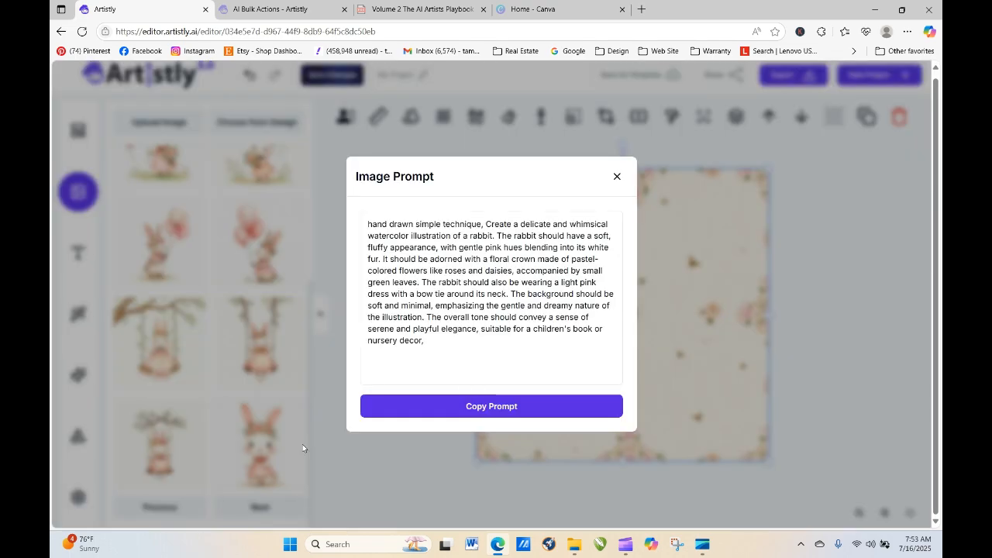
left_click(481, 407)
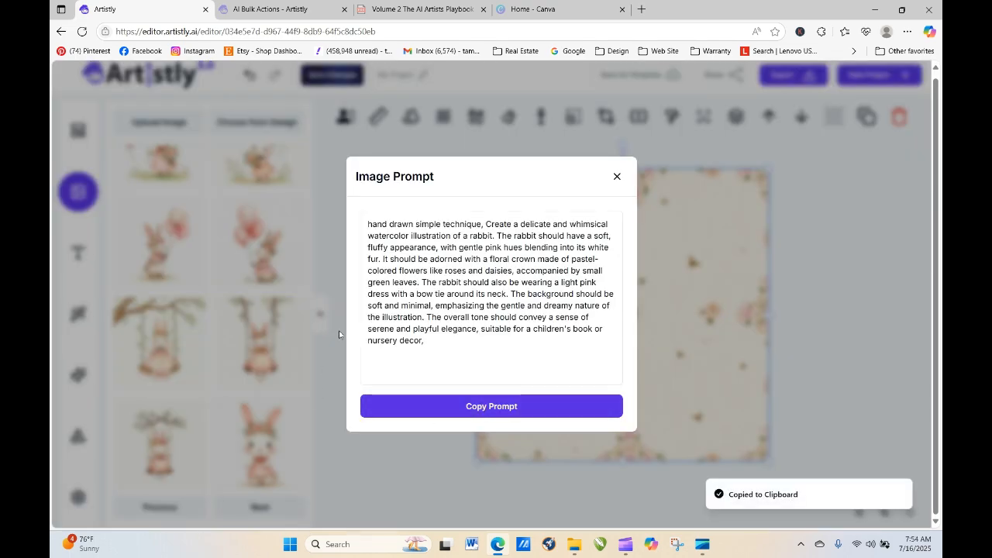
left_click(616, 176)
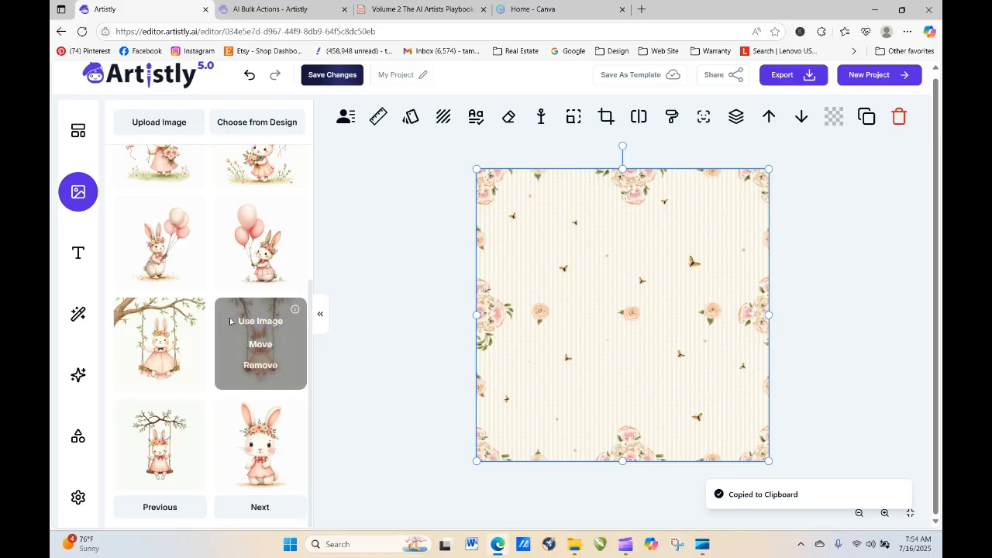
Step: Paste the copied rabbit prompt into the AI Designer's empty image generator prompt
left_click(77, 375)
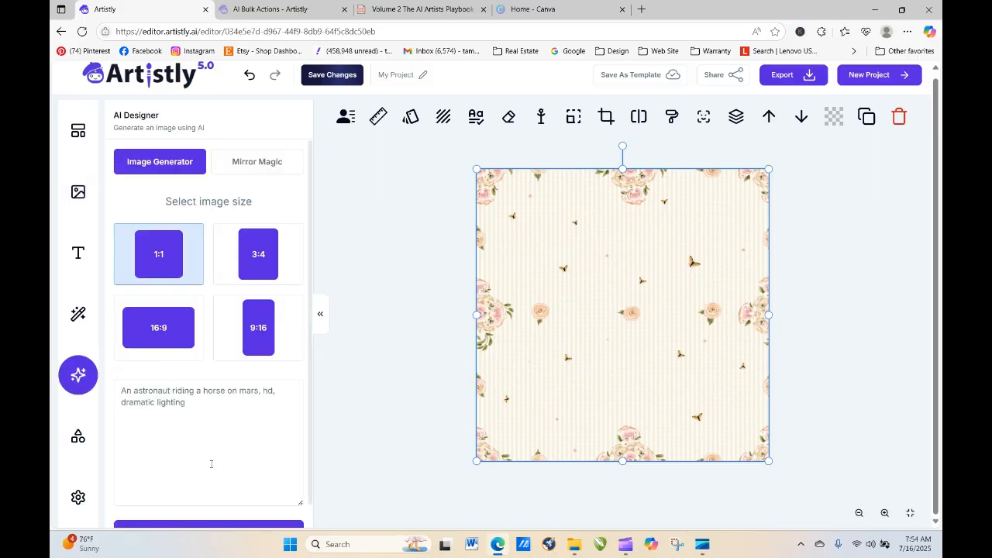
left_click(224, 392)
right_click(224, 393)
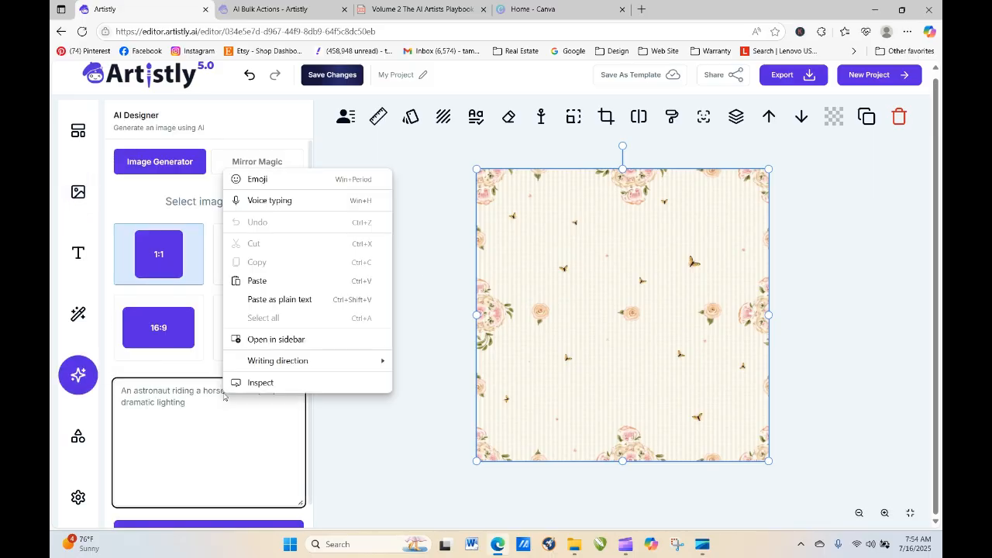
left_click(271, 281)
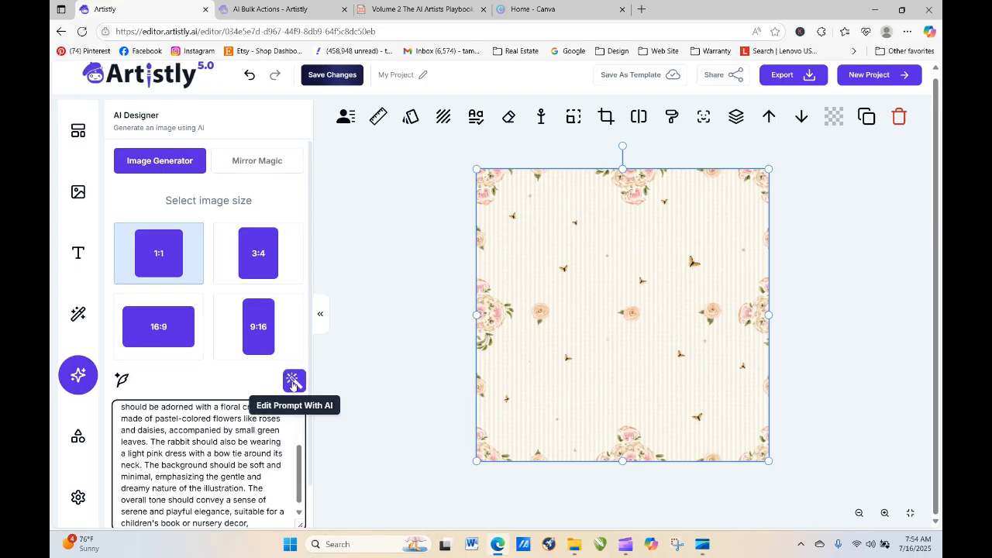
Step: Rewrite the rabbit prompt with AI, keeping its original colors and style but creating a gingham patterned digital paper background, and generate the image
left_click(293, 379)
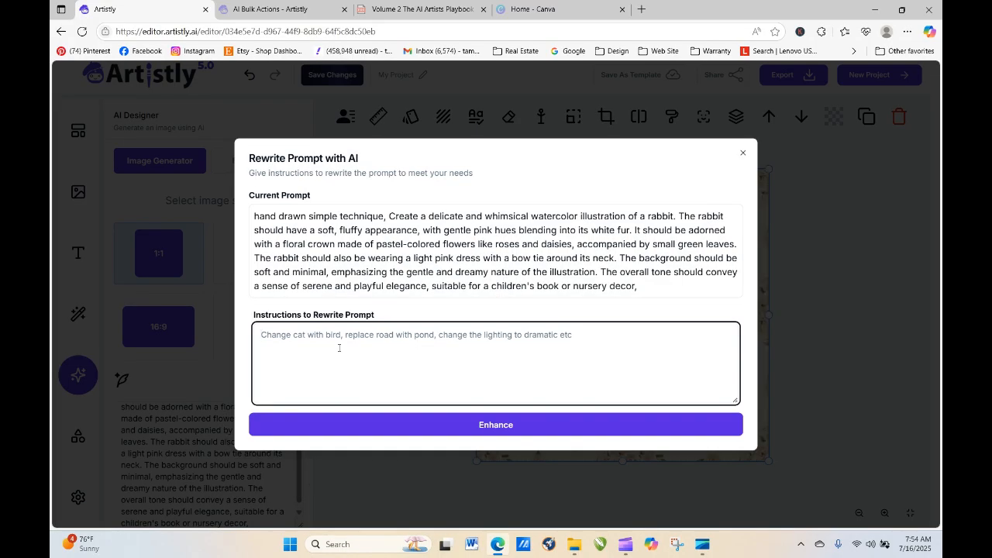
type("Keep the original")
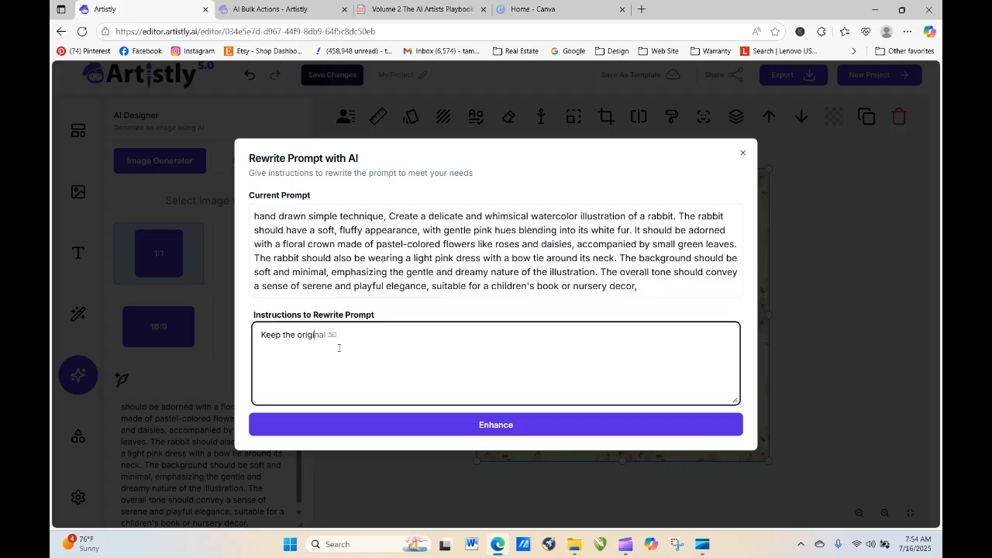
key("Tab")
type("colors and style of this prompt: But")
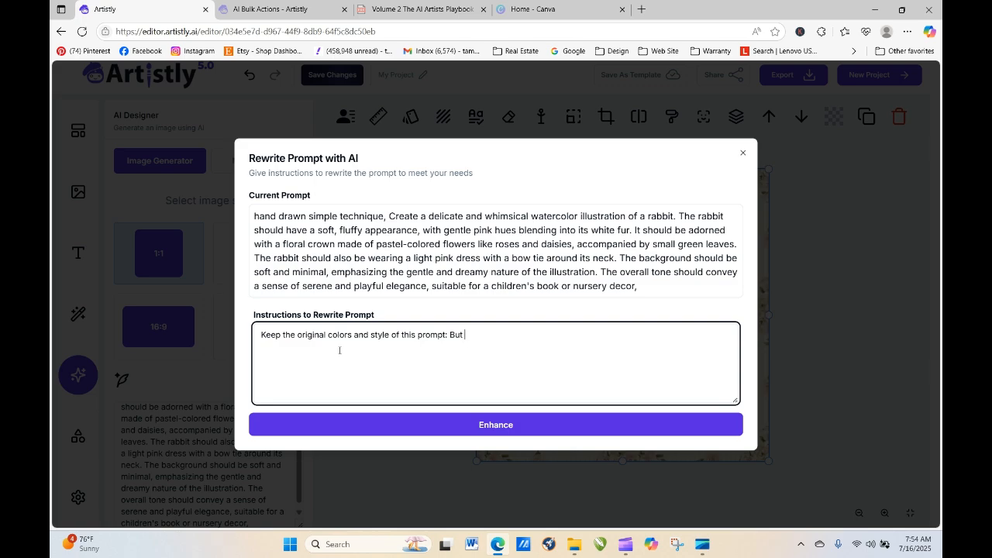
type("create a gingham patterned d")
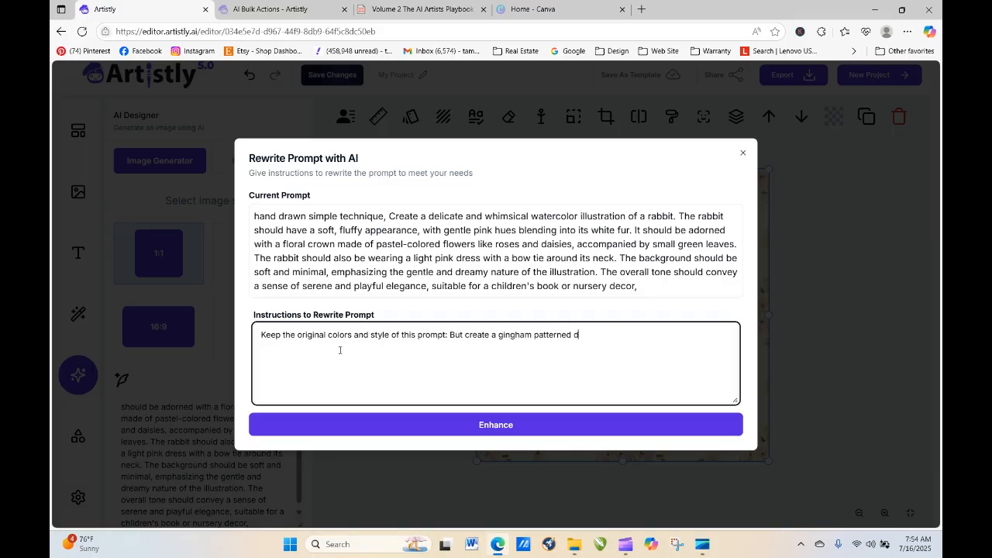
type("igital paper background")
left_click(486, 428)
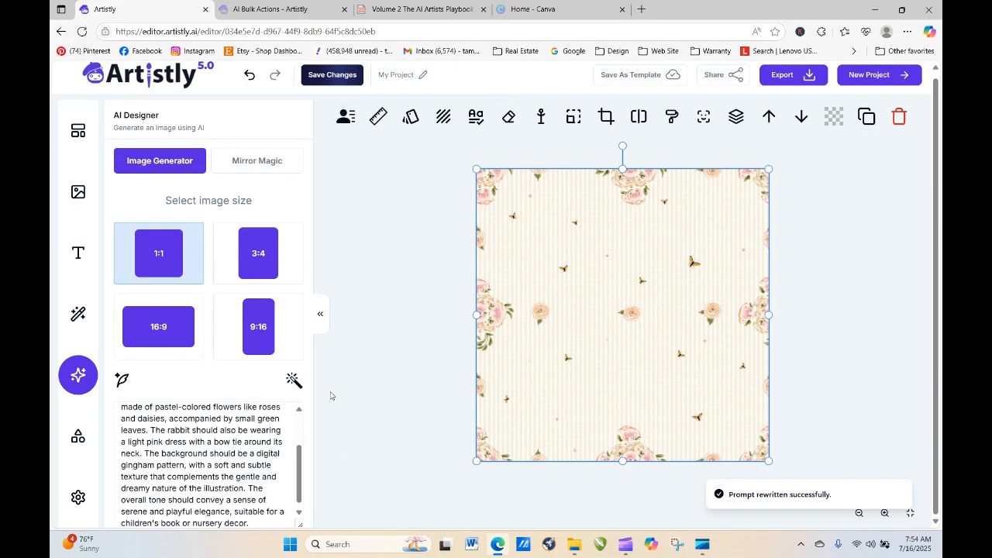
scroll(312, 334, "down", 2)
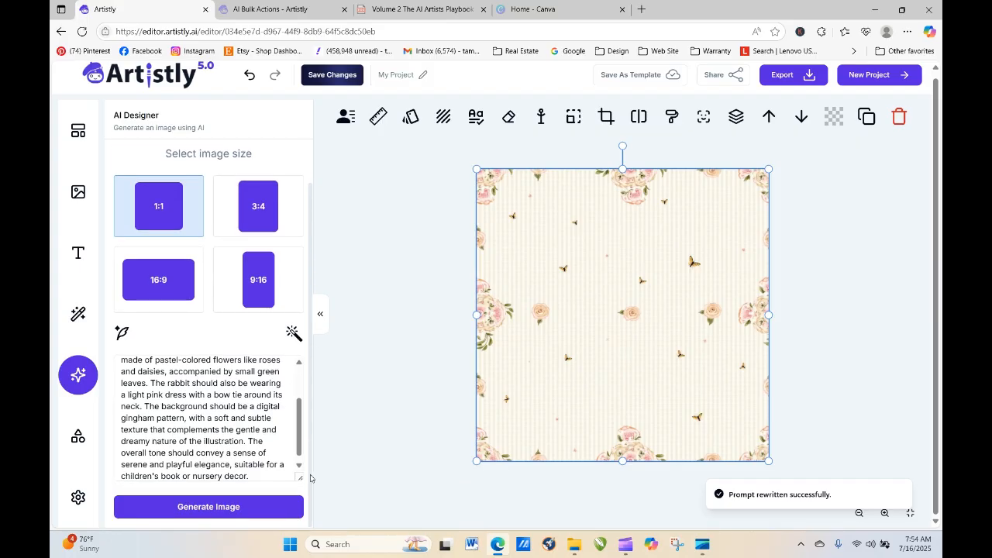
left_click(221, 506)
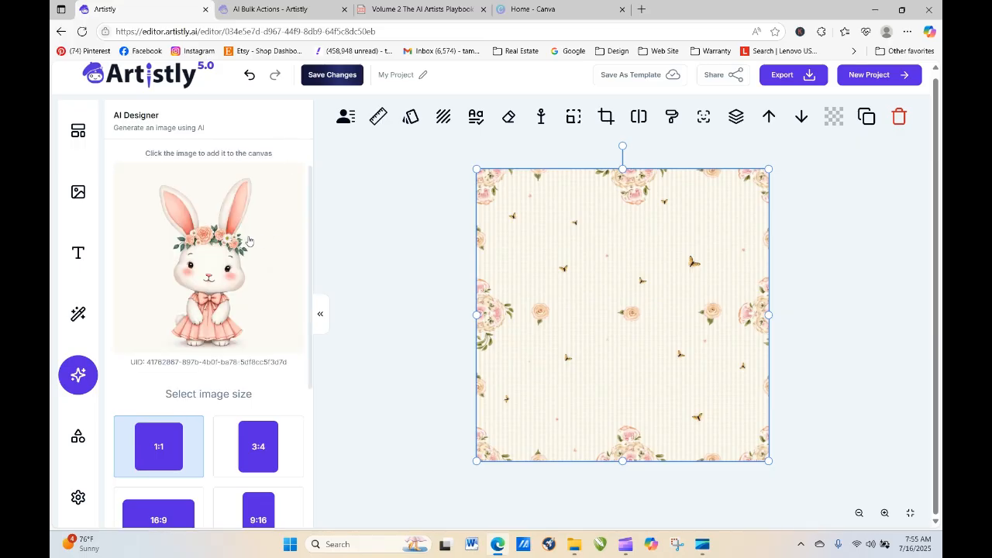
Step: Enter AI rewrite instructions to keep the original style and colors, remove the bunny and convert to a digital paper with a cute and whimsical floral design
scroll(308, 266, "down", 3)
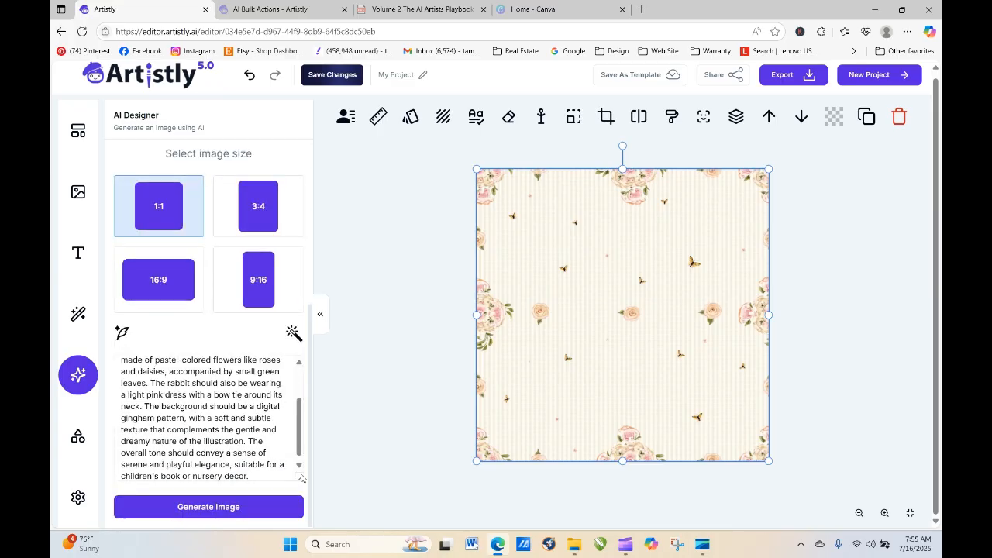
left_click(293, 333)
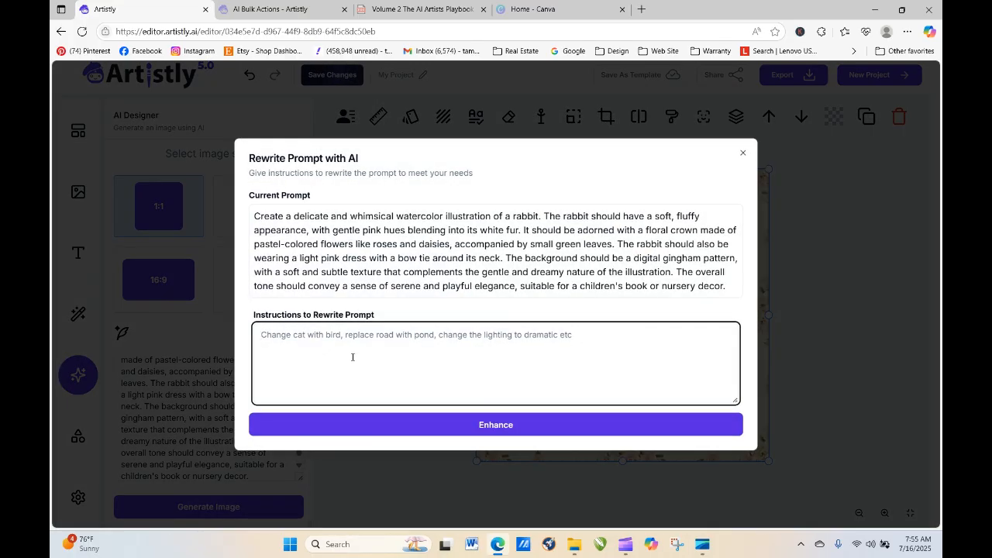
type("Kee")
key("BackSpace")
key("BackSpace")
key("BackSpace")
type("Keep the")
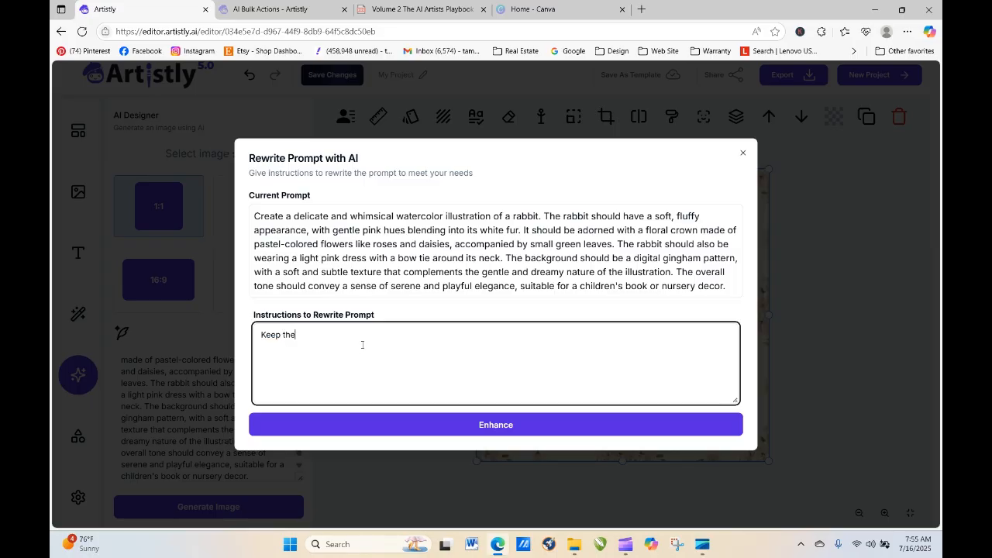
type(" original style and colors; Remove the bun")
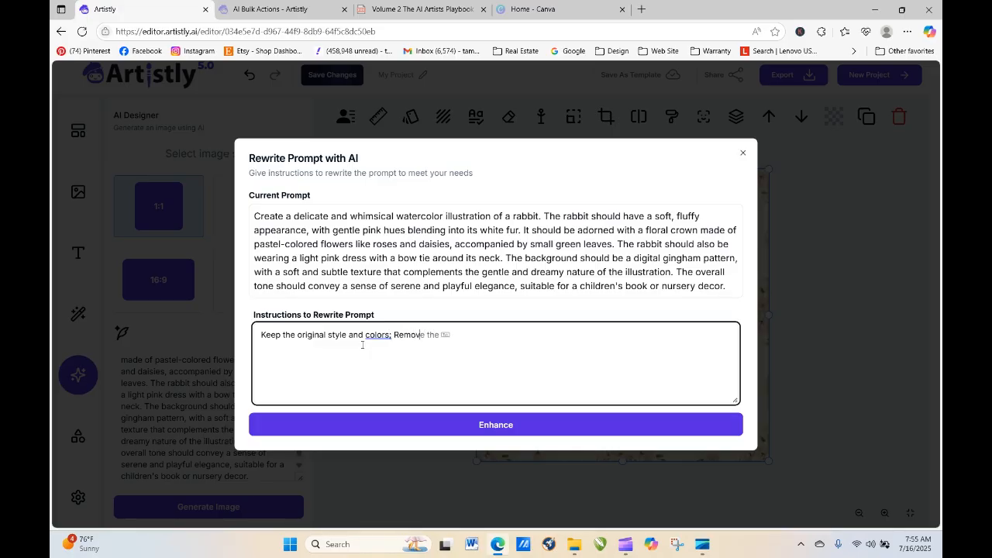
type("ny and conver")
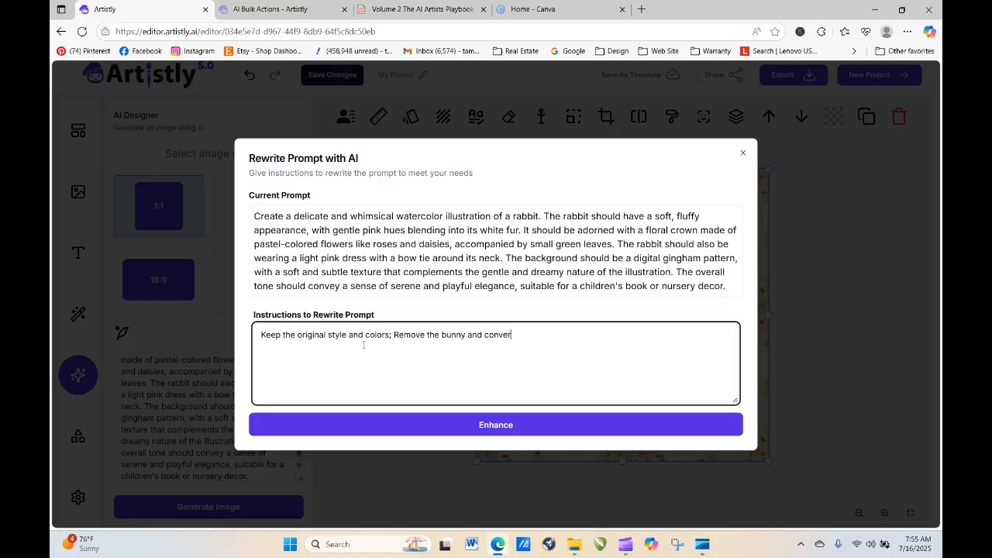
type("t to a")
type("cute and whi")
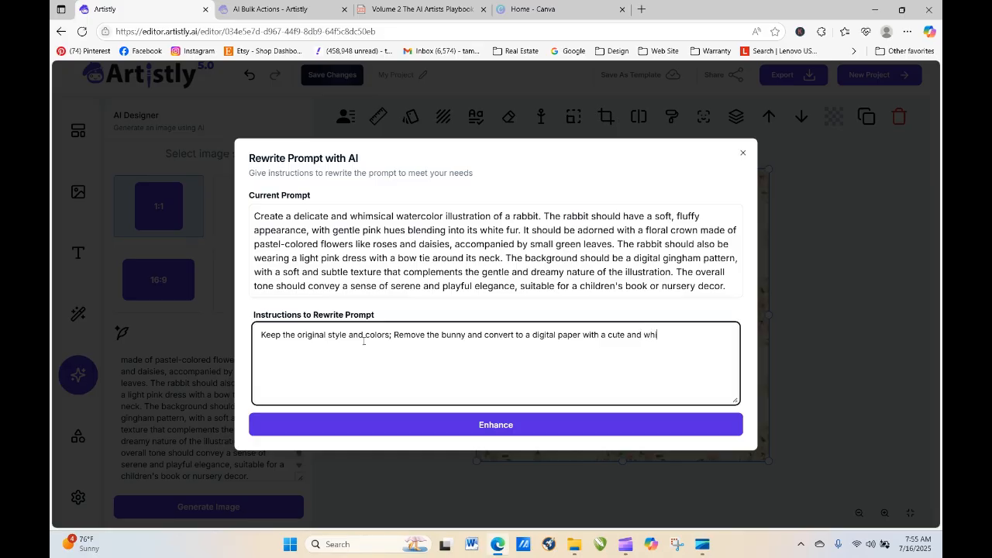
type("msical floral de")
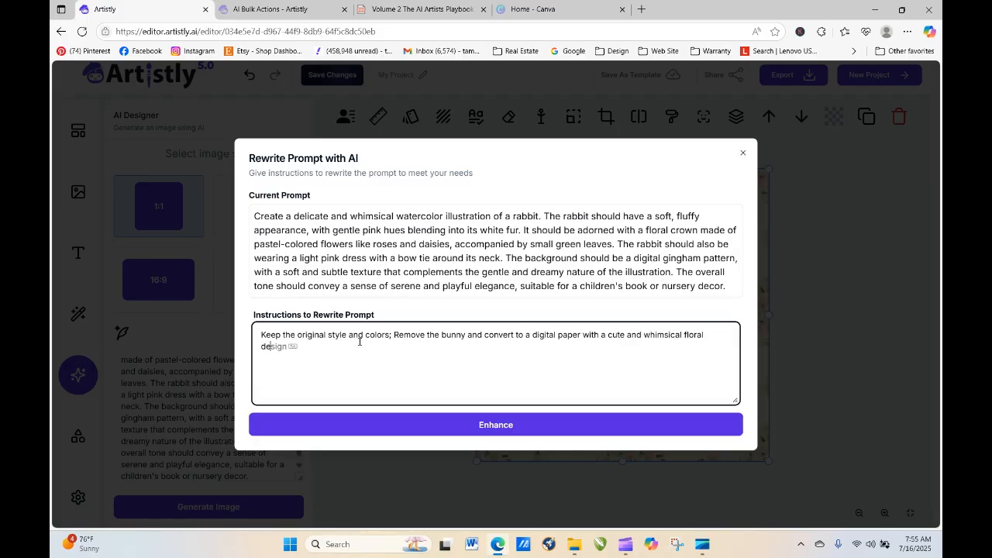
type("sign")
Step: Reword the ending of the rewrite instructions around the floral design and apply the rewrite to the prompt
key("BackSpace")
key("BackSpace")
key("BackSpace")
key("BackSpace")
key("BackSpace")
key("BackSpace")
key("BackSpace")
key("BackSpace")
key("BackSpace")
key("BackSpace")
key("BackSpace")
key("BackSpace")
type("repeating")
key("BackSpace")
key("BackSpace")
key("BackSpace")
key("BackSpace")
key("BackSpace")
key("BackSpace")
key("BackSpace")
key("BackSpace")
type("floral des")
key("Tab")
left_click(571, 431)
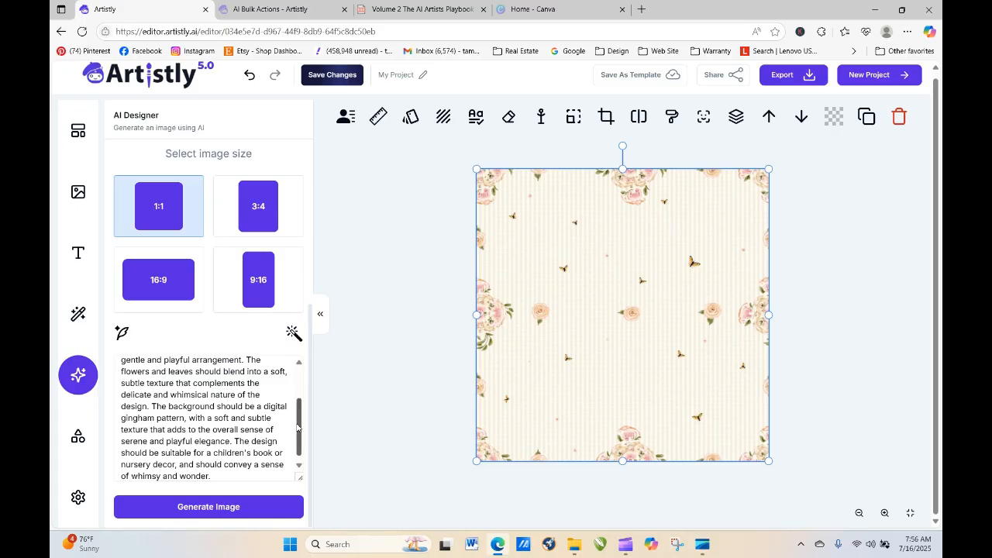
Step: Generate a 1:1 floral gingham digital paper from the rewritten prompt, place it on the canvas and export it as PNG
left_click_drag(299, 428, 302, 380)
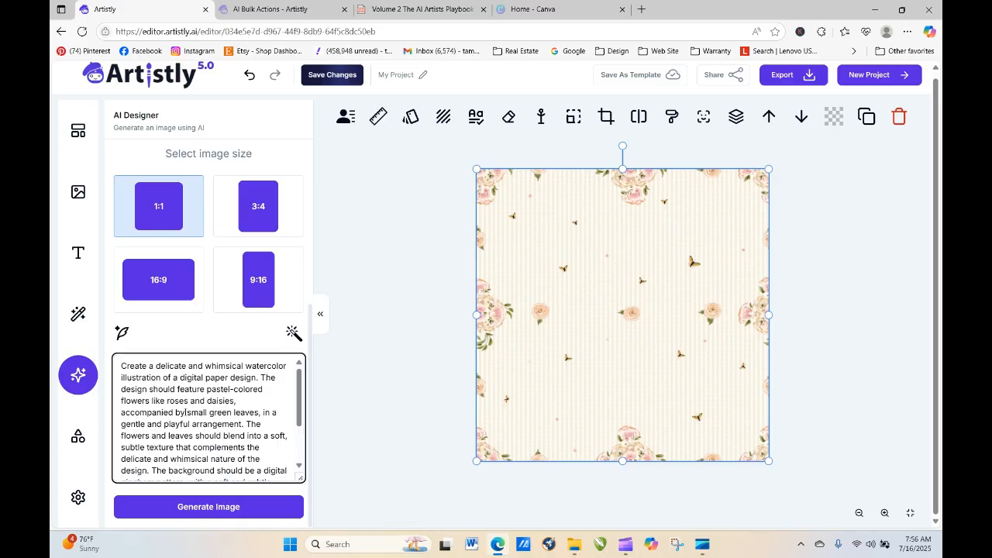
left_click(186, 506)
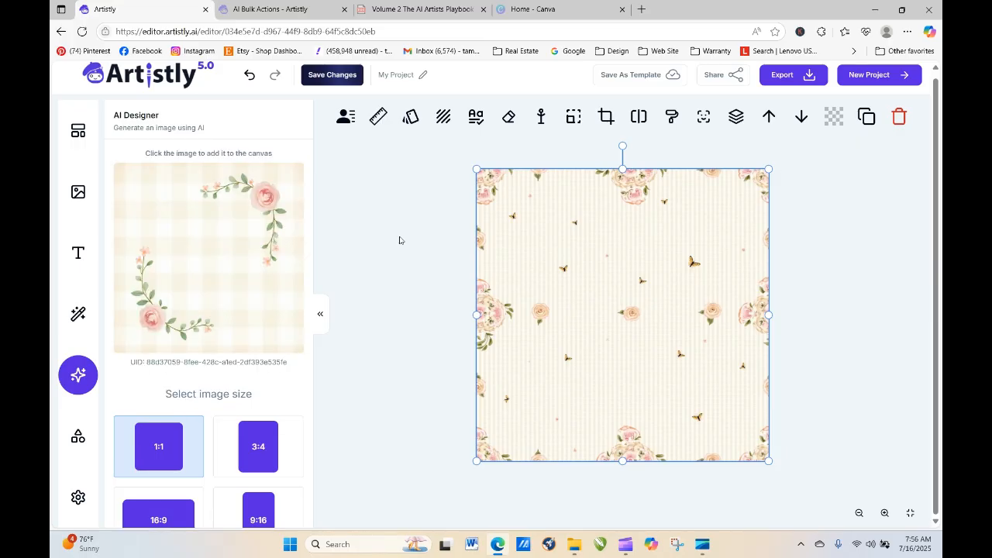
left_click(211, 265)
left_click(787, 77)
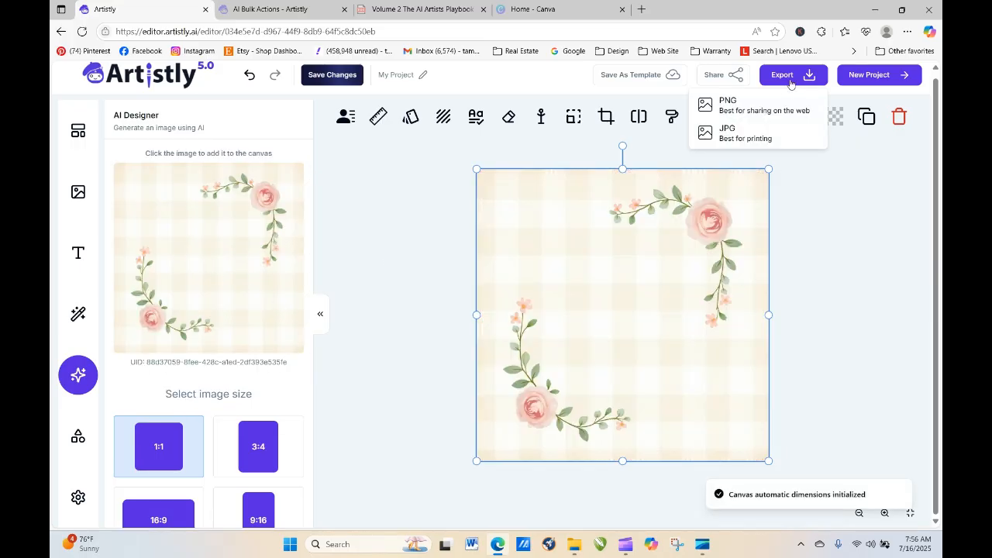
left_click(730, 106)
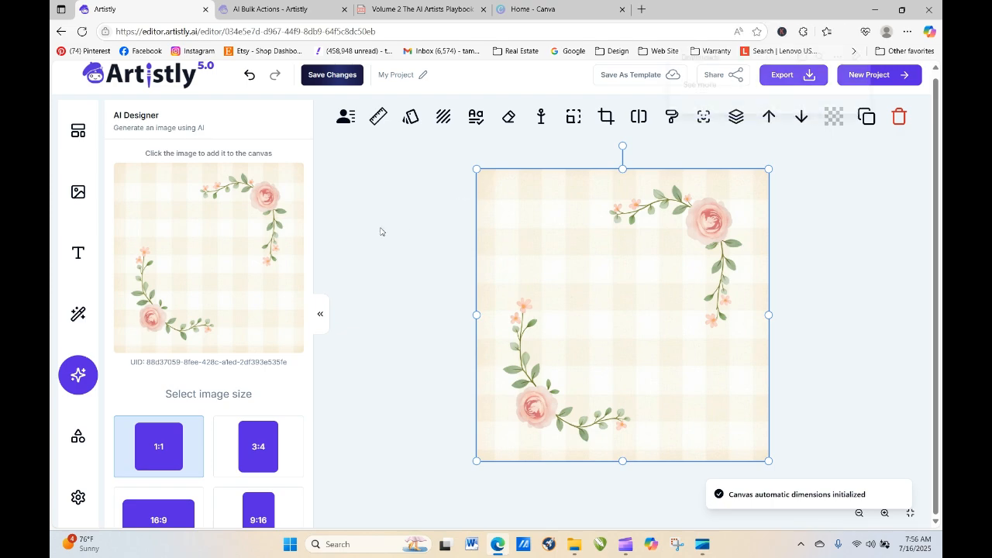
Step: Generate a second digital paper from the same floral gingham prompt and export it from the canvas as PNG
scroll(312, 250, "down", 3)
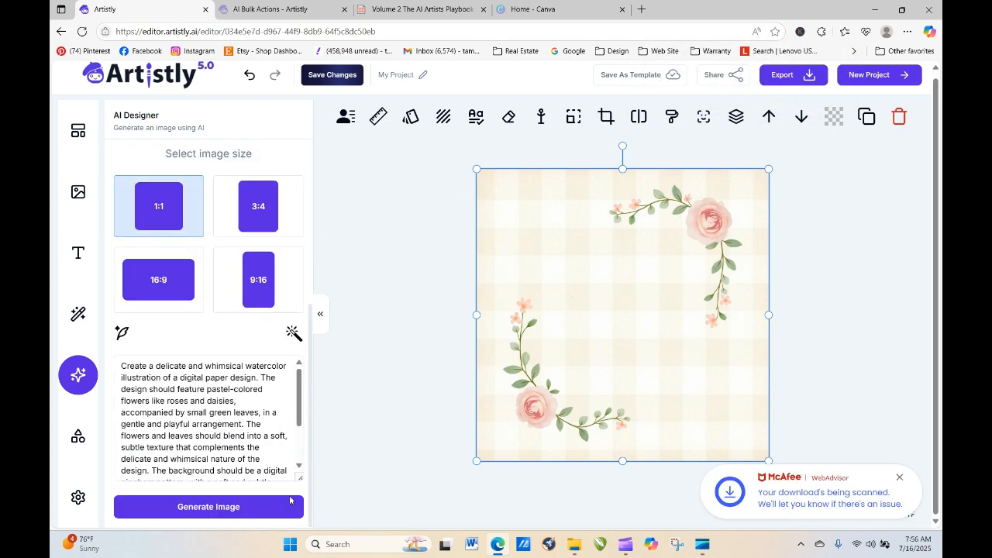
left_click(199, 509)
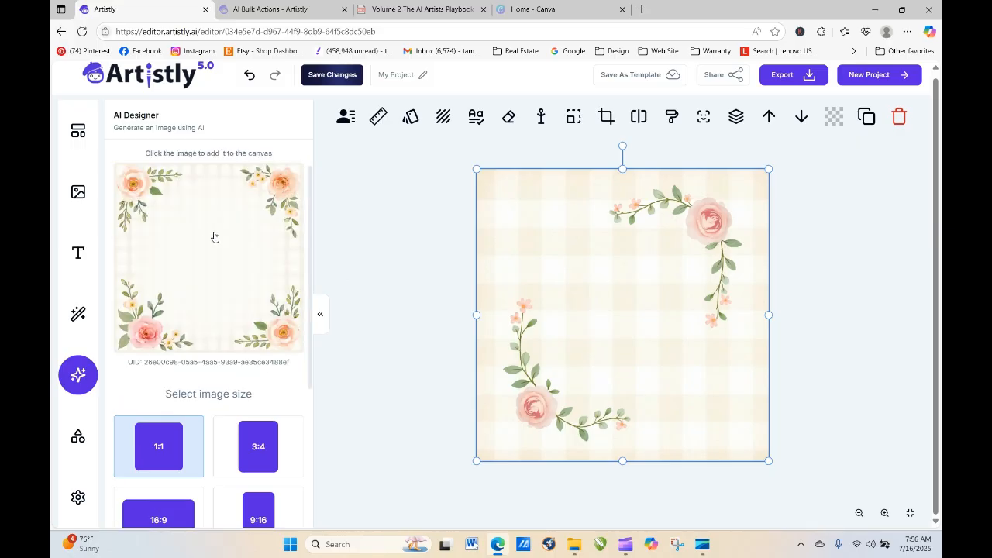
left_click(787, 74)
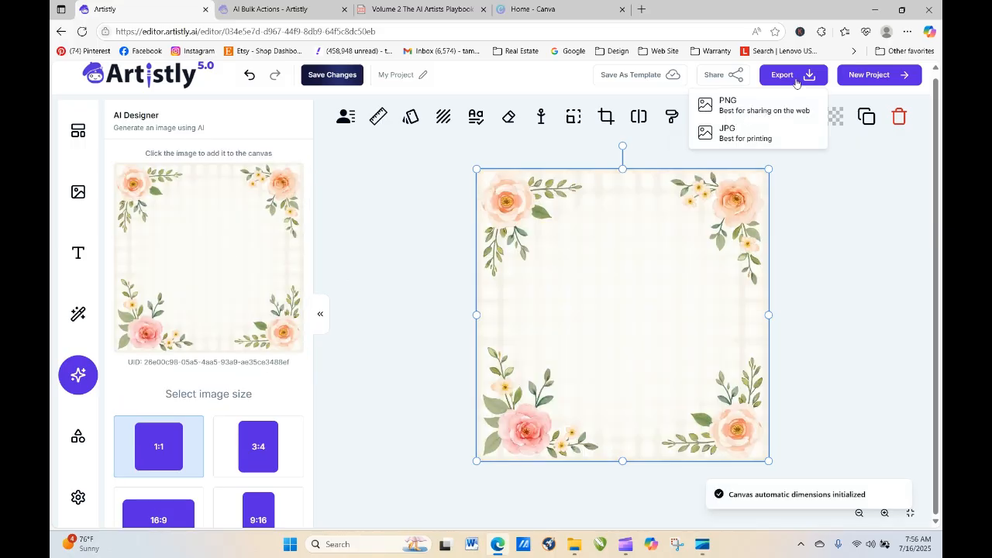
left_click(741, 105)
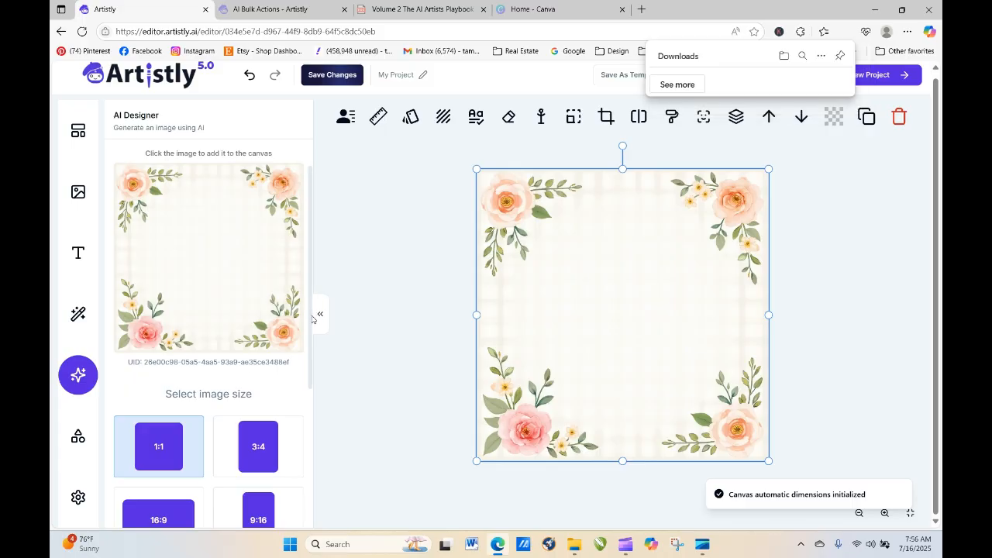
Step: Generate a third floral gingham paper from the unchanged prompt, add it to the canvas and export it as PNG
scroll(310, 416, "down", 1)
scroll(310, 416, "down", 2)
left_click(208, 505)
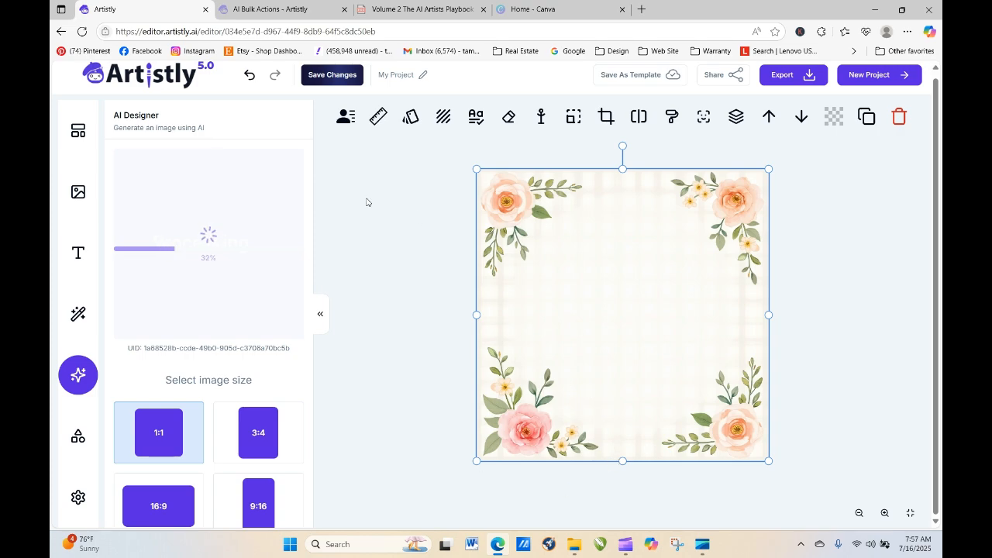
left_click(229, 241)
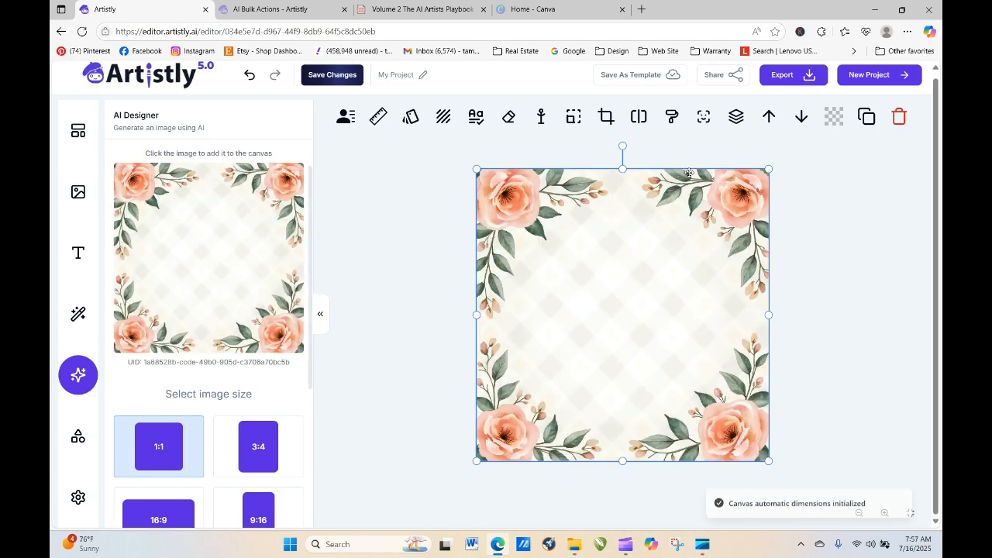
left_click(792, 78)
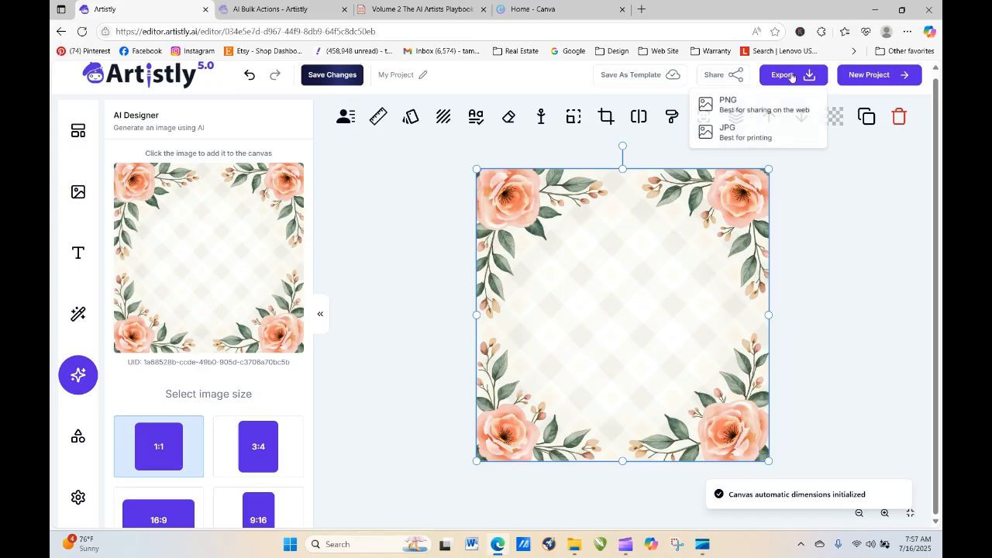
left_click(732, 109)
Step: Generate a fourth floral gingham variation with the same prompt, add it to the canvas and export it as PNG
left_click_drag(311, 249, 313, 484)
left_click(202, 506)
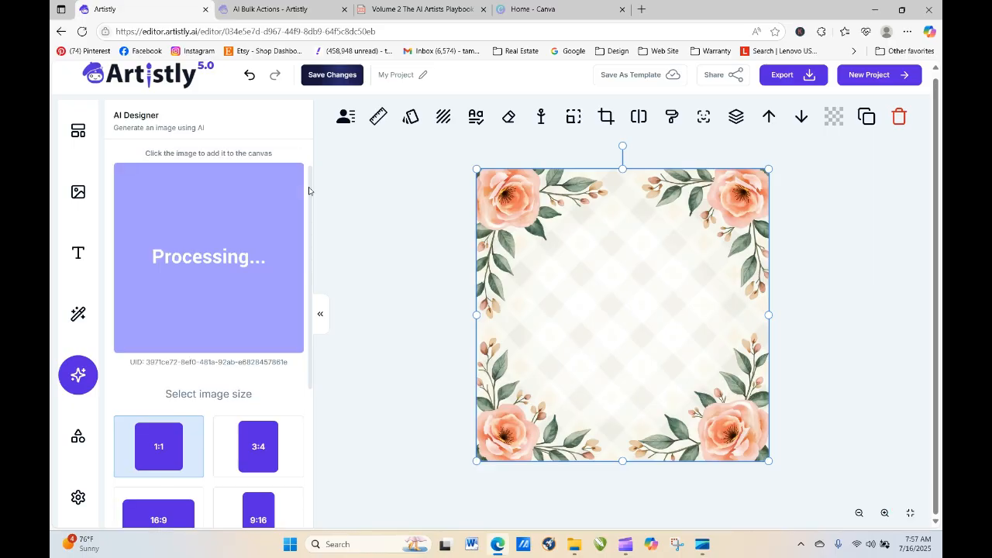
left_click(217, 255)
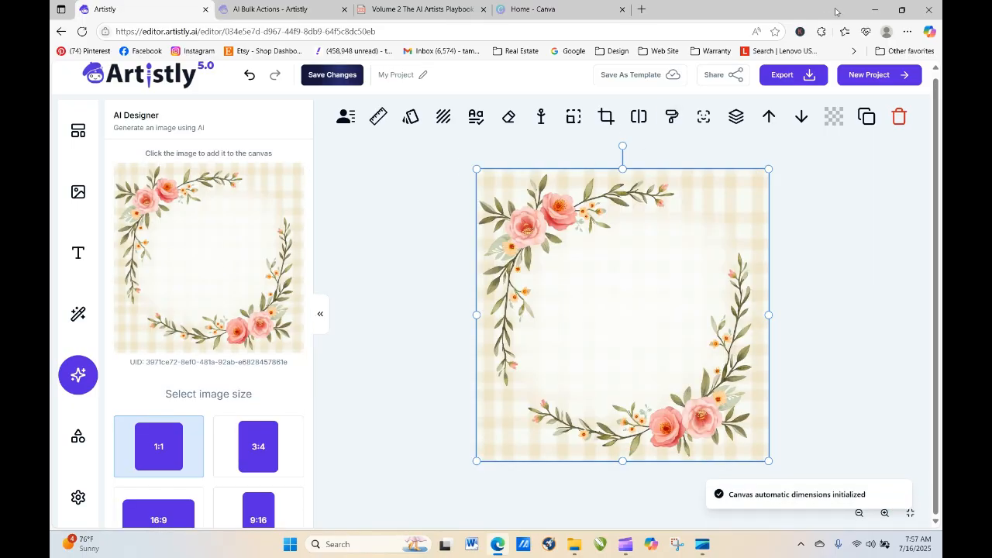
left_click(806, 74)
left_click(746, 105)
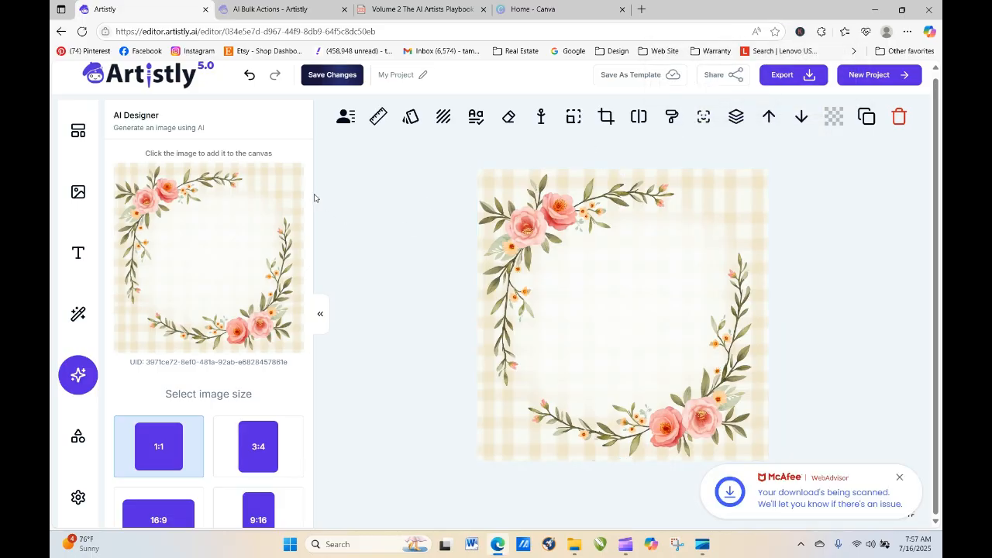
Step: Rewrite the prompt with AI: "keep the style of this prompt: Instead of a digital paper, convert this image into a beautiful multi loop bow in pastel pink"
left_click_drag(312, 197, 333, 475)
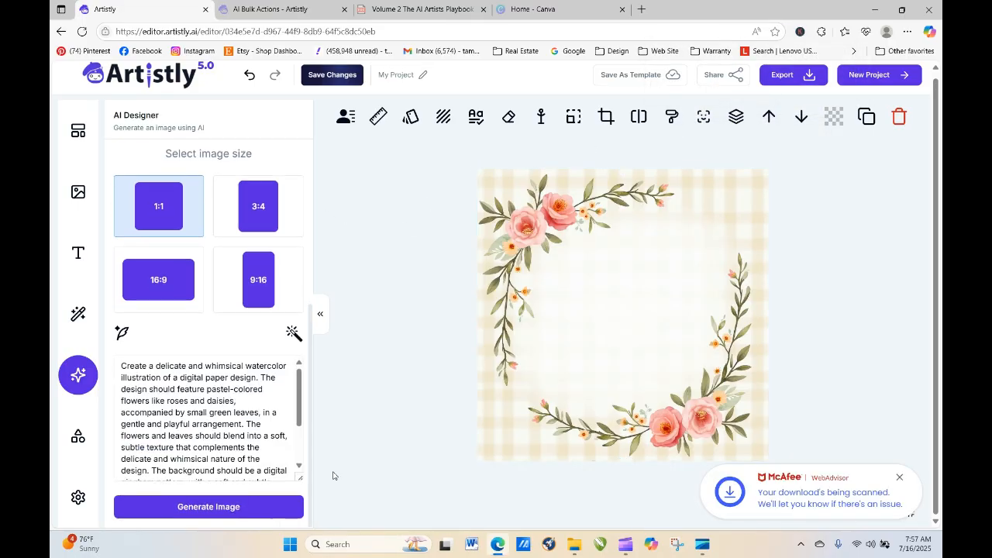
left_click(293, 332)
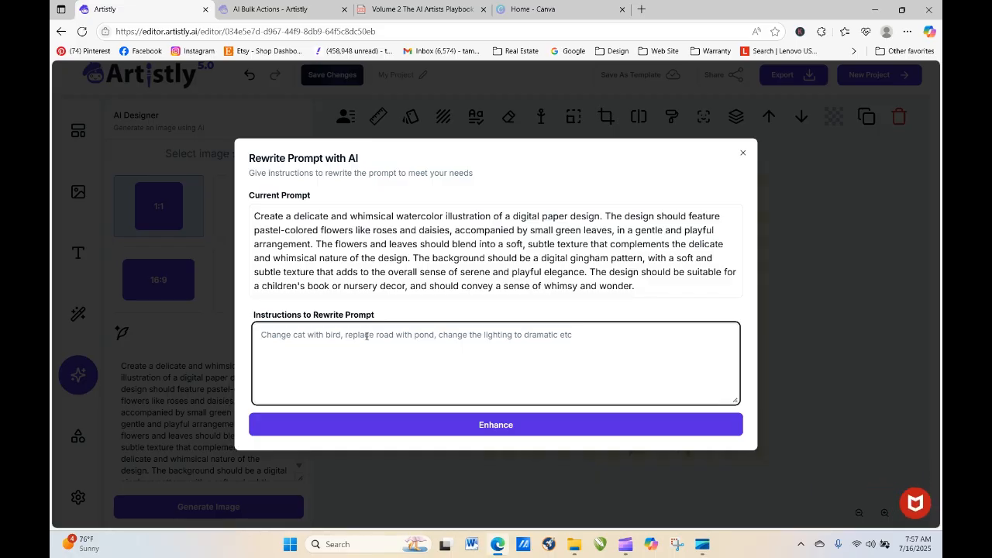
type("keep the styl")
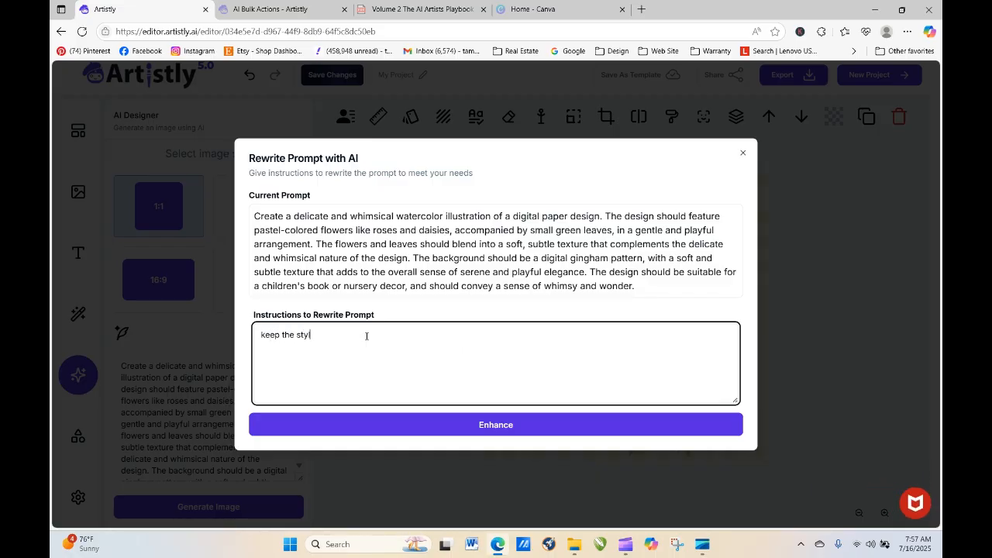
type("e of the")
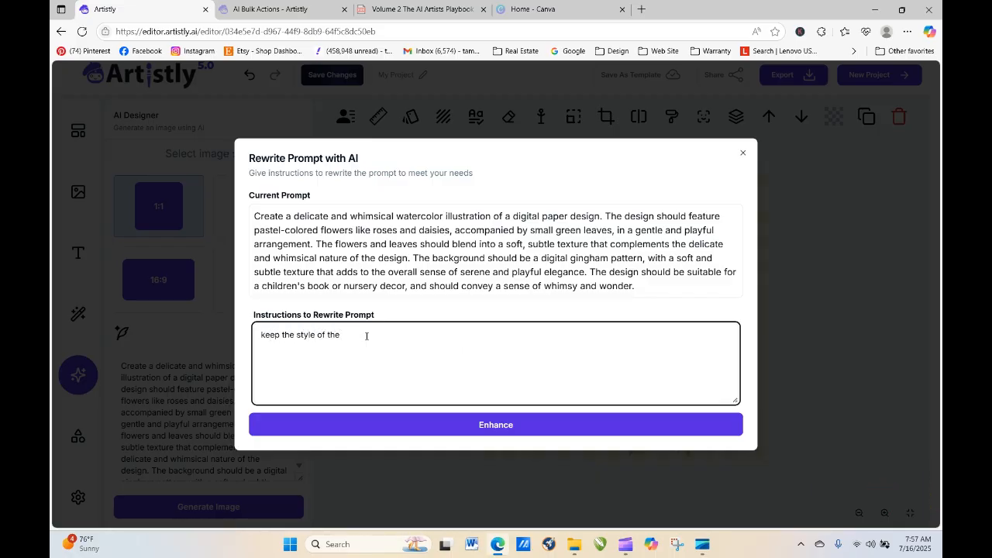
key("BackSpace")
type("is prompt")
type(": Instead of t")
key("BackSpace")
type("a digital paper, co")
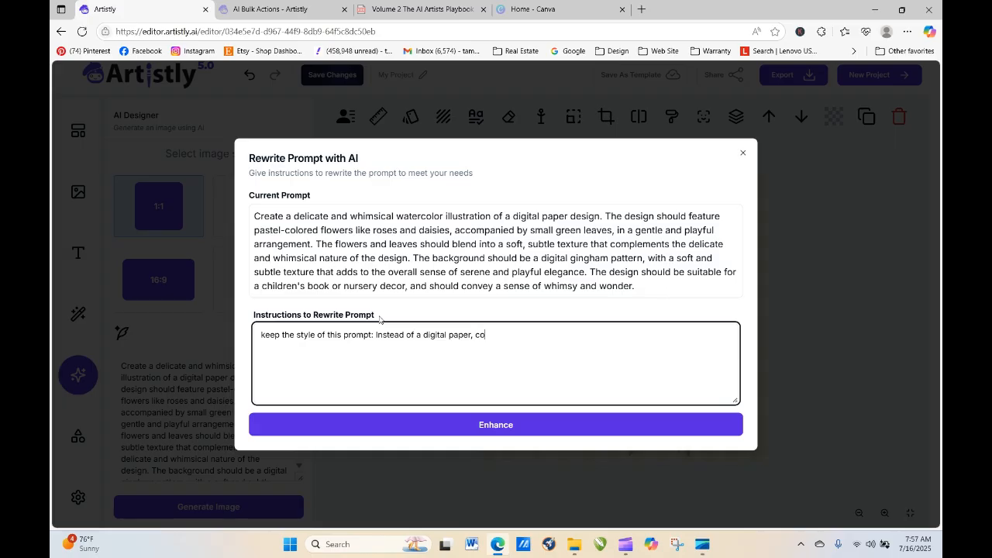
type("nvert this image into a beautif")
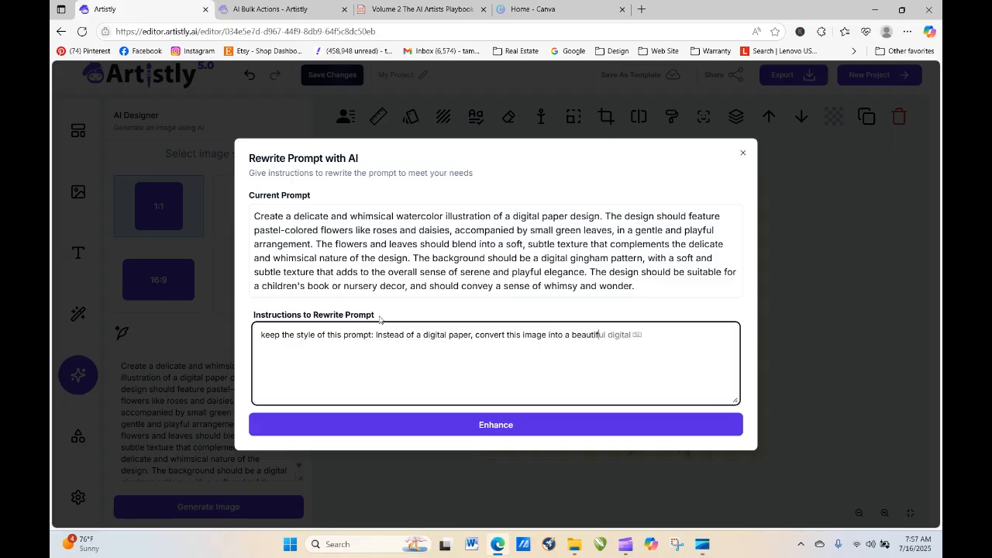
type("ul multi loop bow in pastel pink")
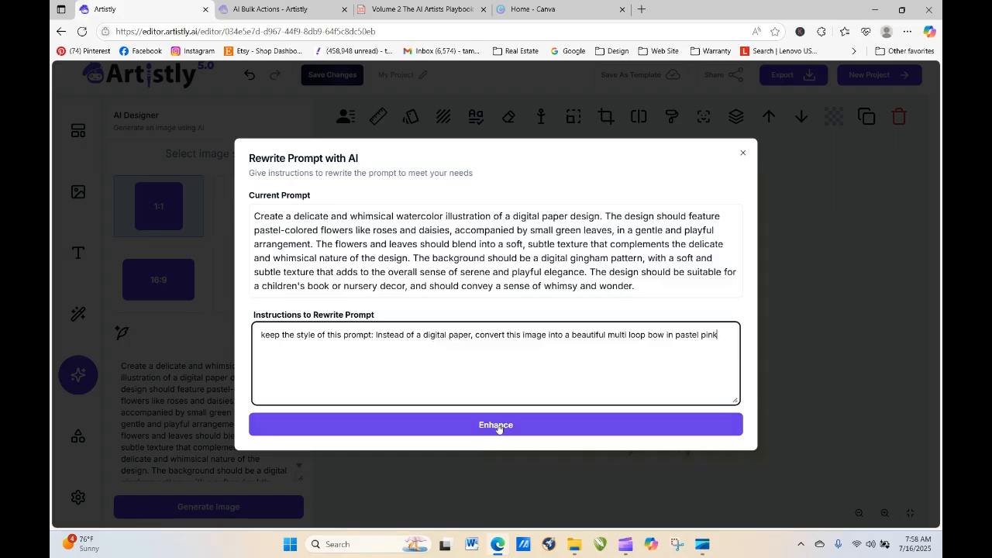
left_click(474, 421)
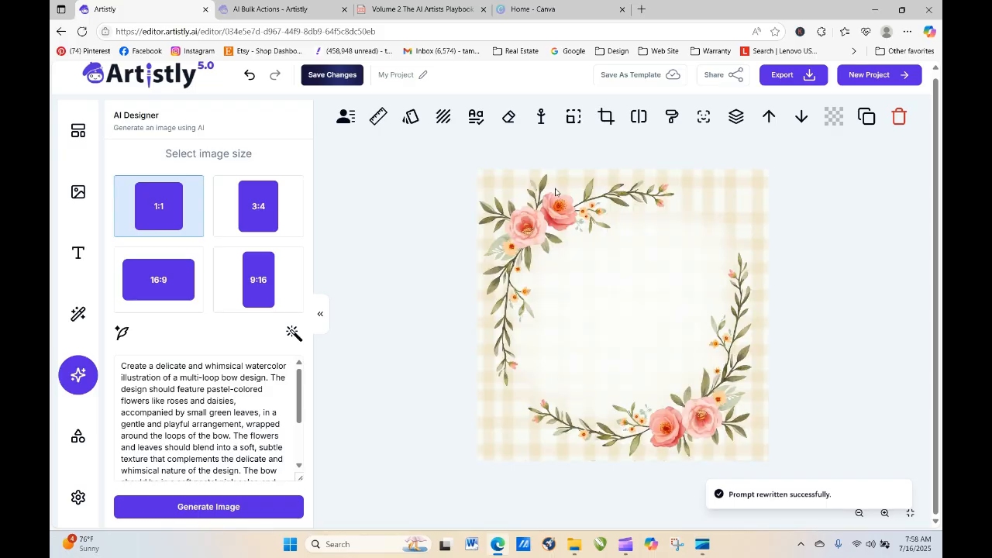
Step: Generate a 1:1 pastel pink floral bow from the rewritten prompt, place it on the canvas and export it as PNG
left_click(245, 507)
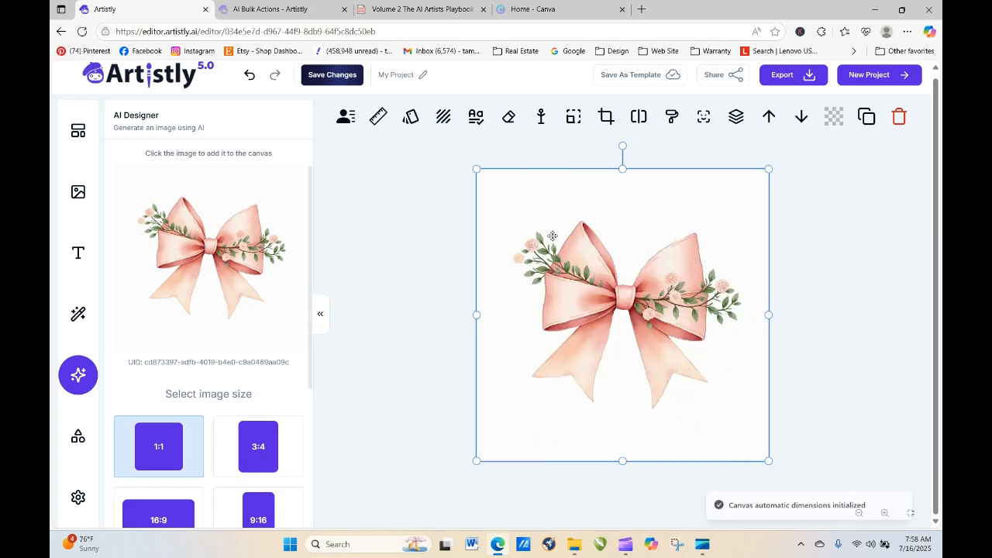
left_click(798, 81)
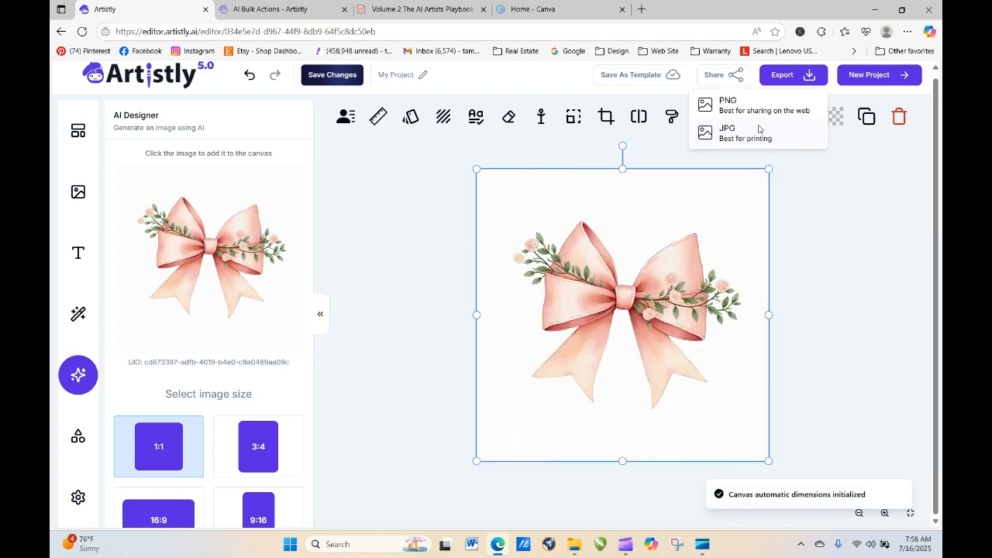
left_click(736, 104)
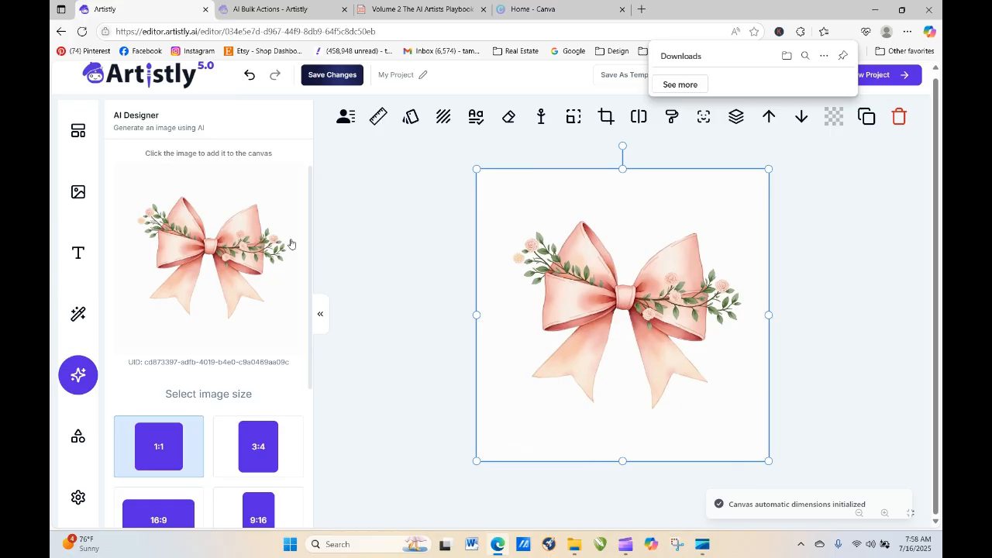
Step: Generate a second bow from the same prompt, add it to the canvas and export it as PNG
scroll(307, 265, "down", 3)
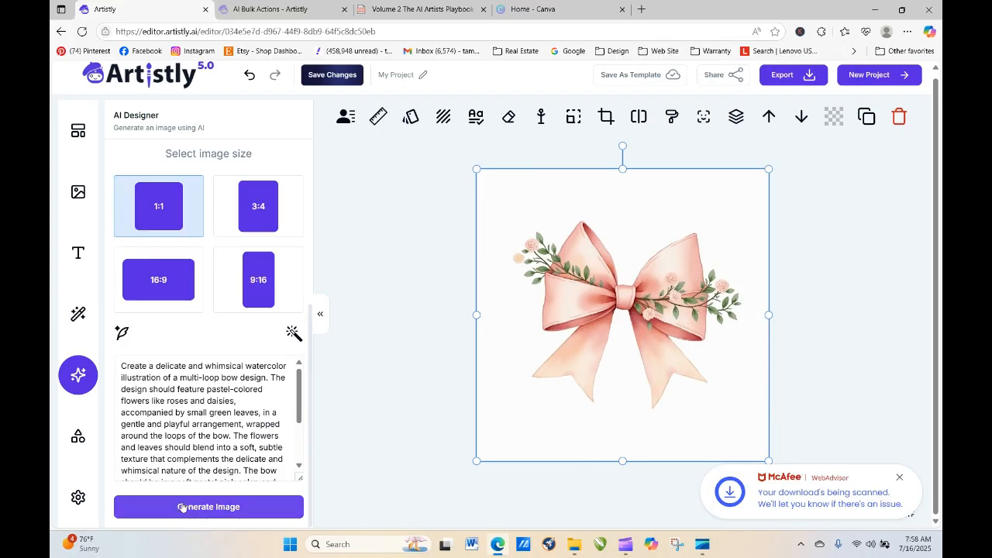
left_click(184, 507)
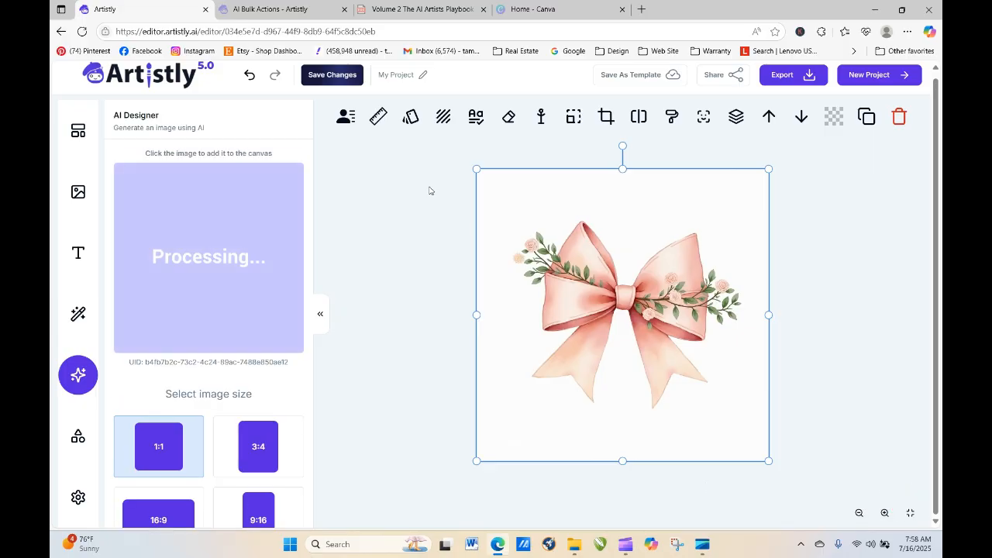
left_click(279, 236)
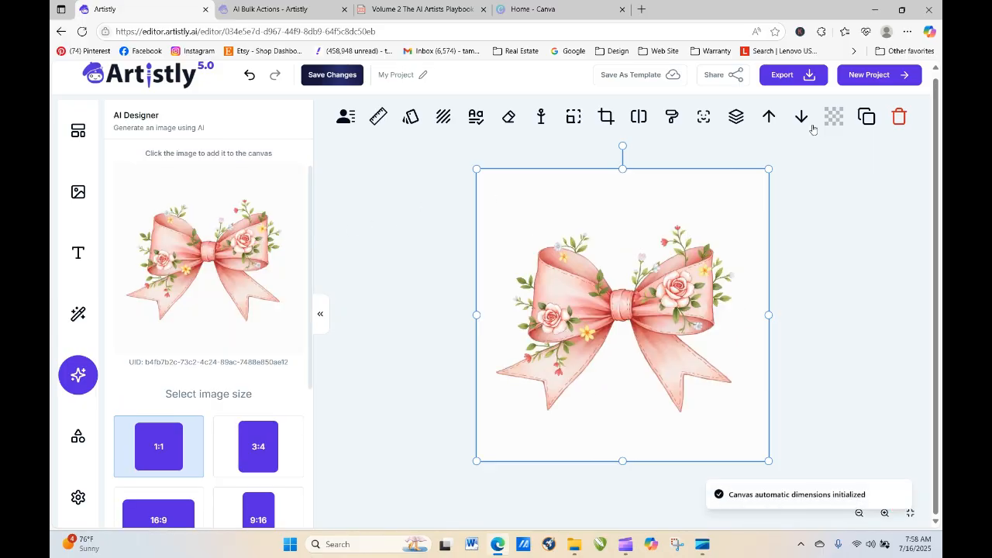
left_click(794, 86)
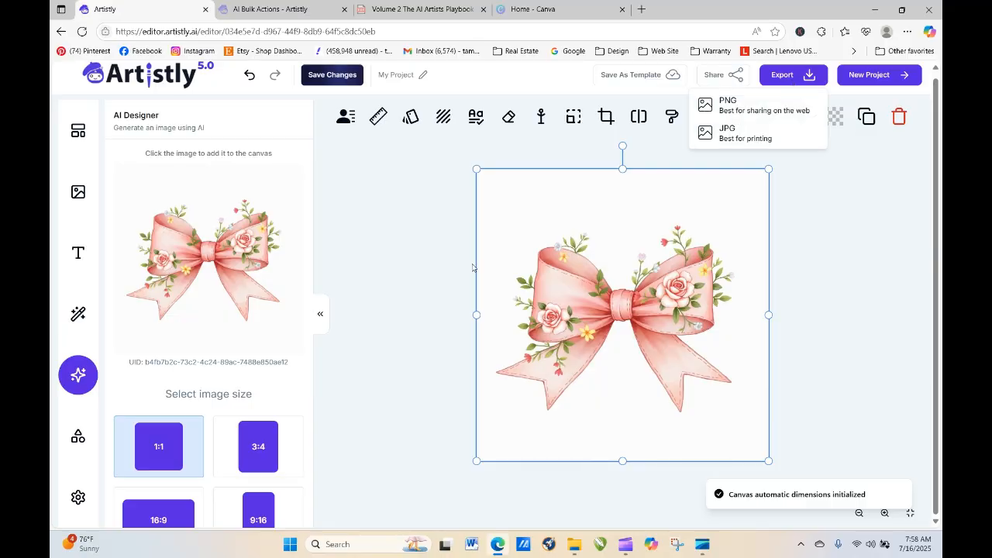
left_click(742, 107)
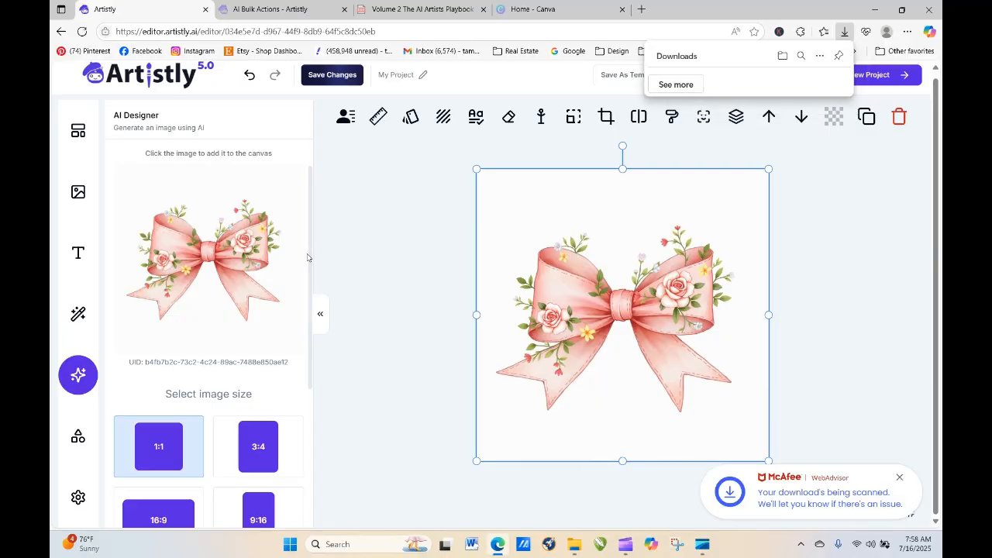
Step: Generate a third bow variation from the unchanged prompt and export the current canvas as PNG
scroll(306, 263, "down", 3)
left_click(207, 506)
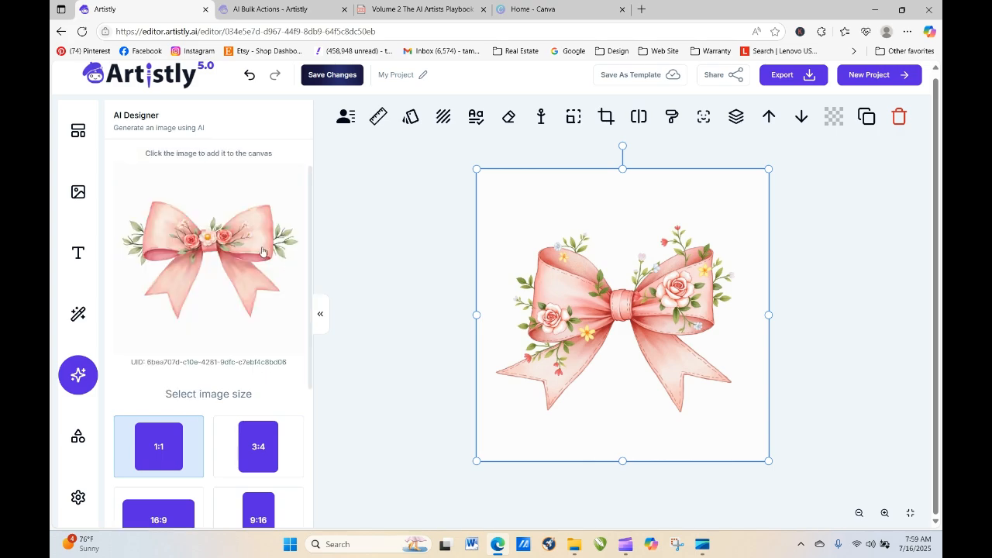
left_click(784, 81)
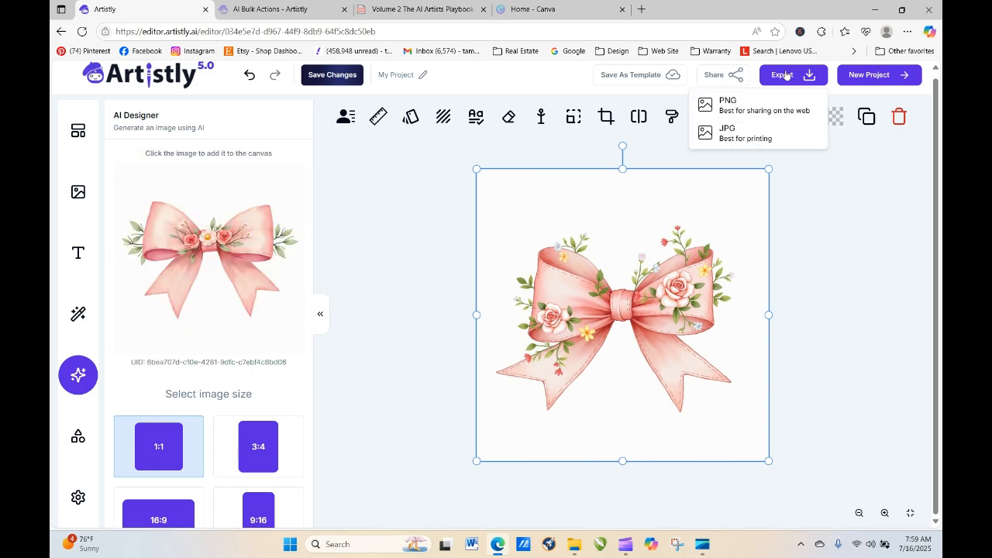
left_click(755, 105)
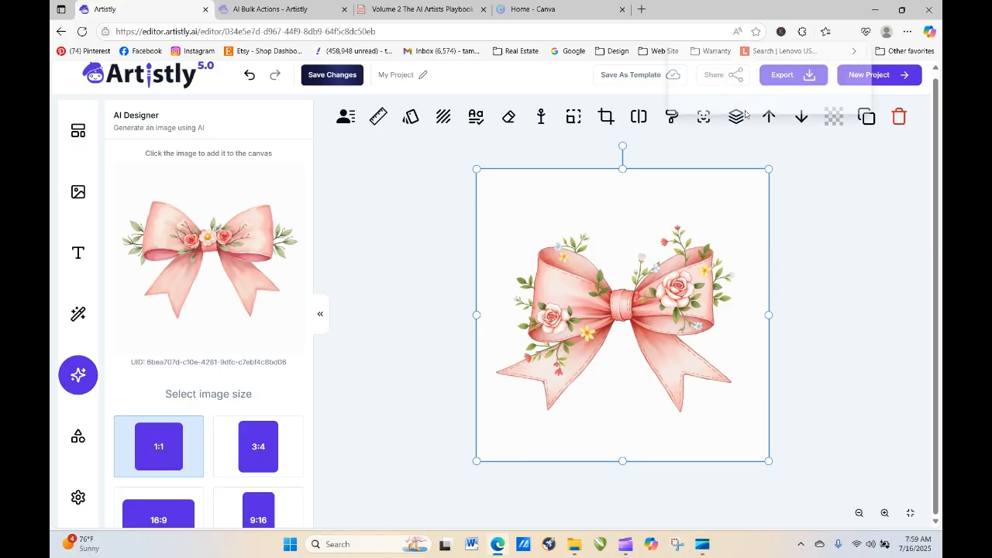
Step: Create a new blank action in Artistly's AI Bulk Actions and browse the computer for images to upload
left_click(284, 9)
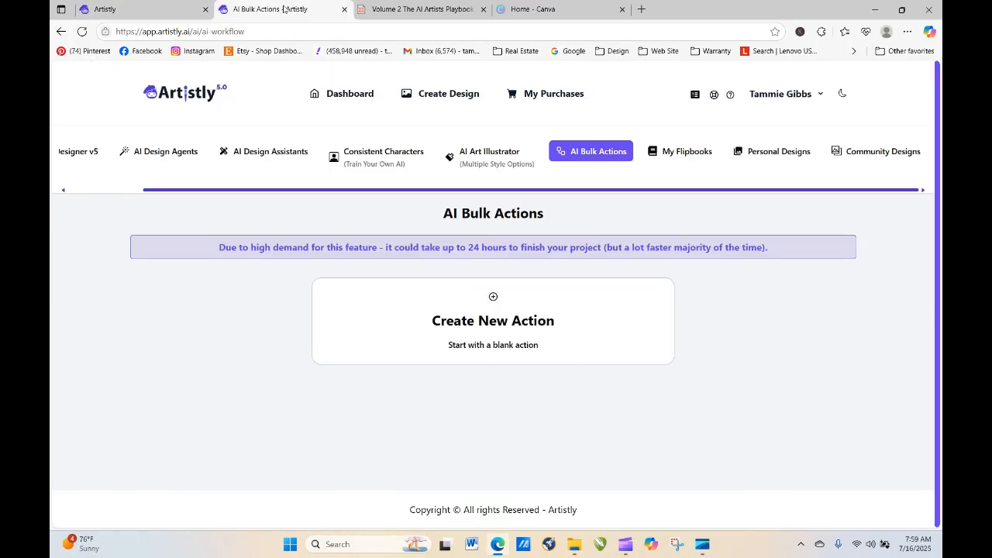
left_click(500, 317)
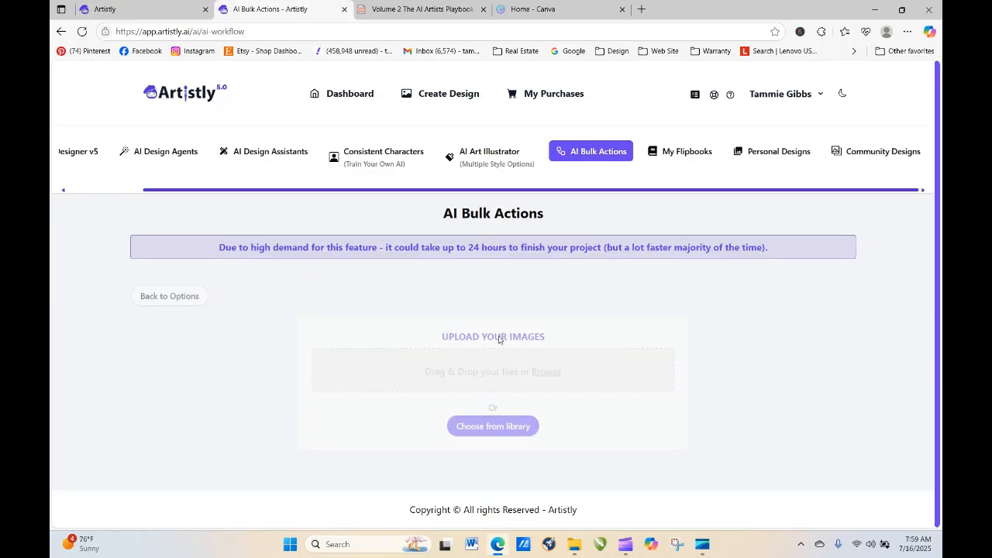
left_click(553, 365)
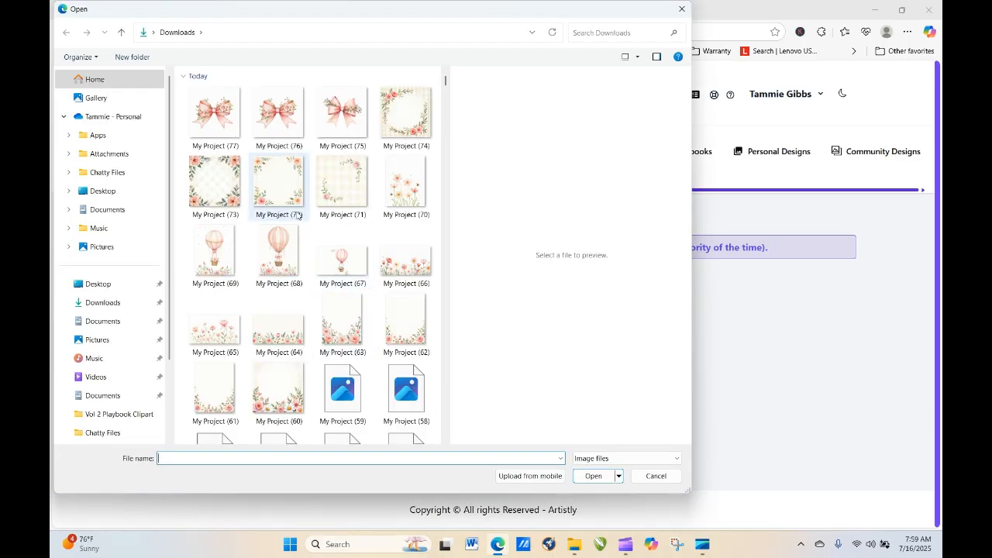
Step: Upload the images My Project (53) through My Project (77) from the Downloads folder to the bulk action
left_click(221, 126)
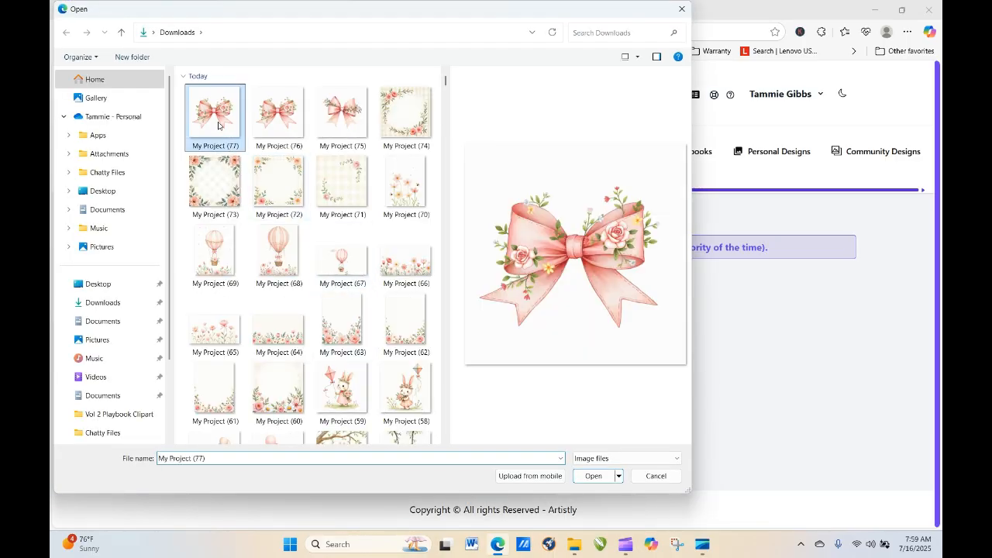
left_click(291, 112, "ctrl")
left_click(411, 112, "shift")
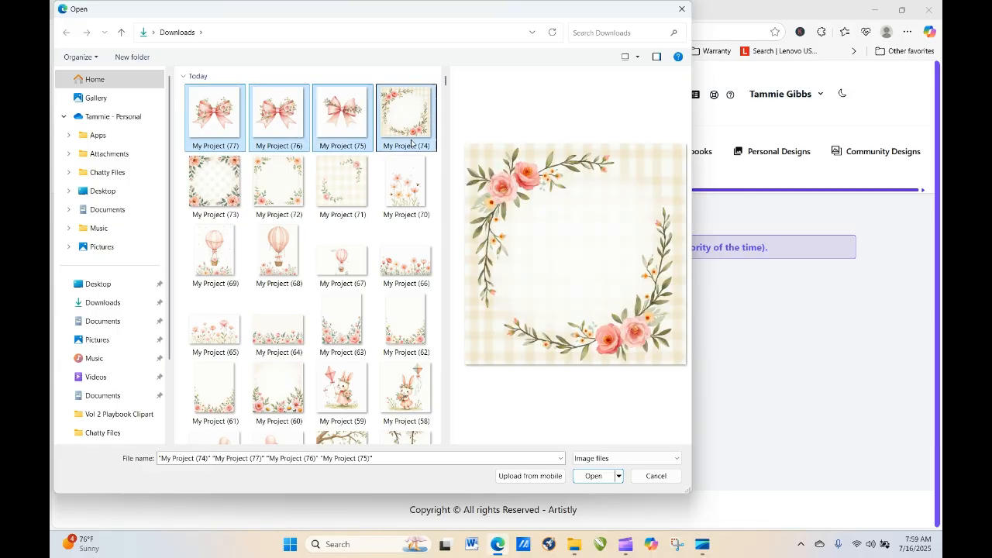
left_click(407, 178, "shift")
left_click(406, 248, "shift")
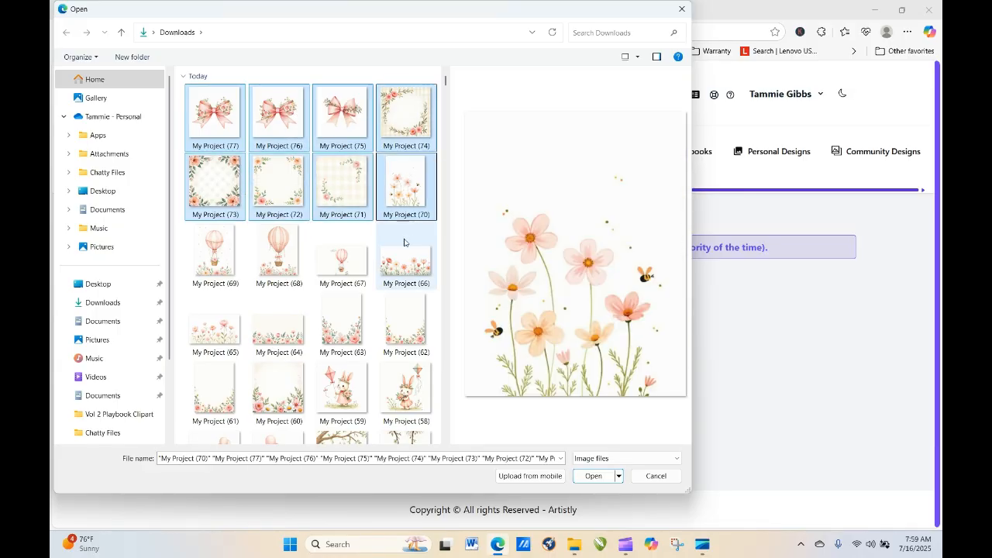
left_click(409, 314, "shift")
scroll(446, 443, "down", 3)
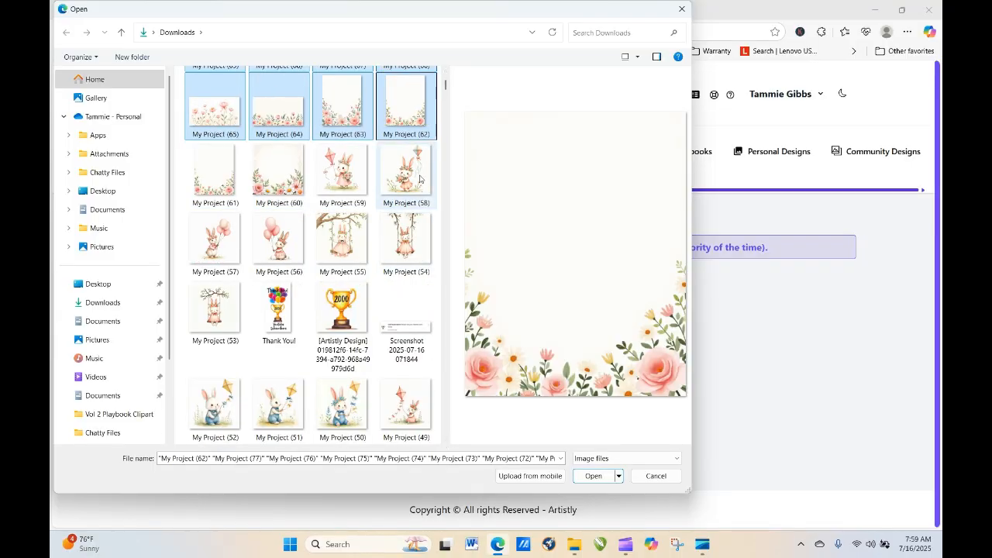
left_click(420, 179, "shift")
left_click(416, 239, "shift")
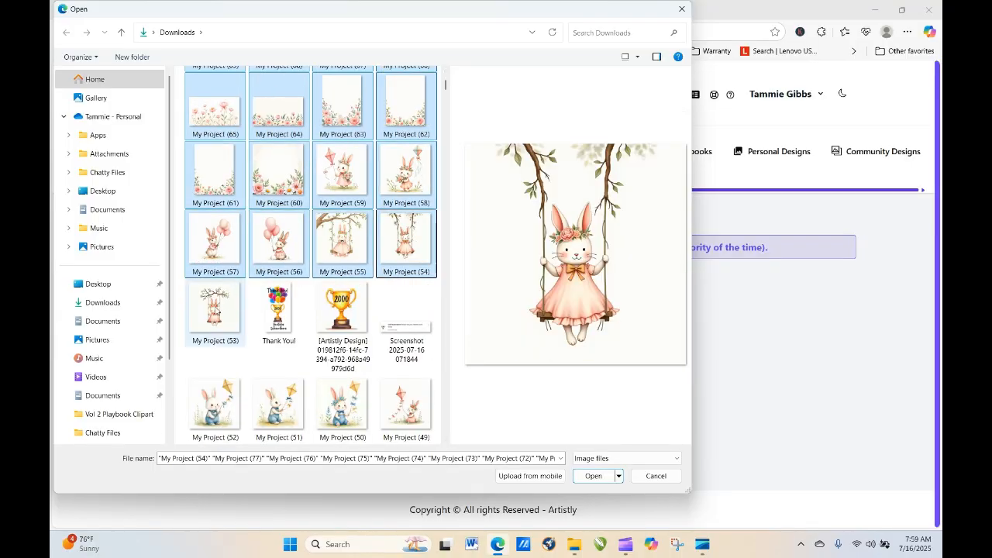
left_click(217, 313, "shift")
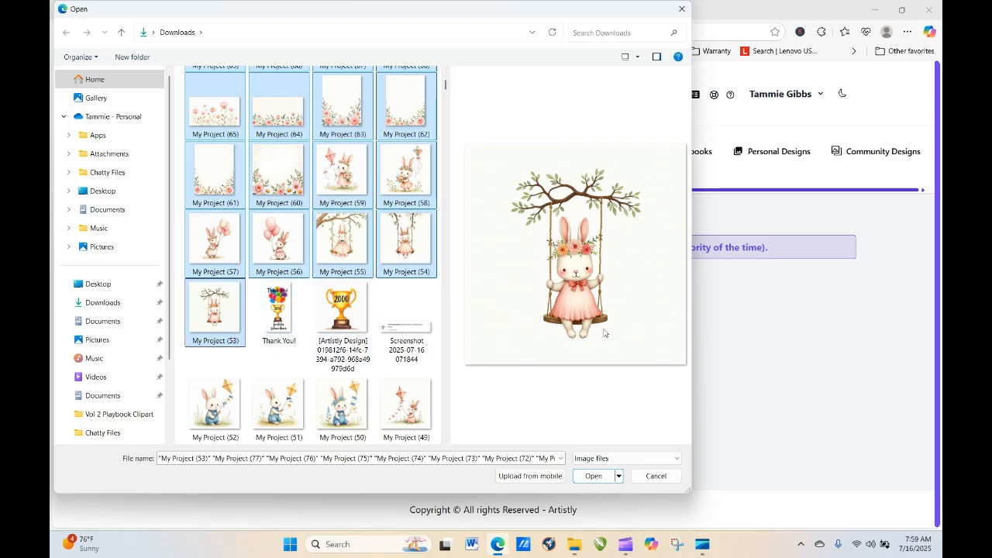
left_click(592, 476)
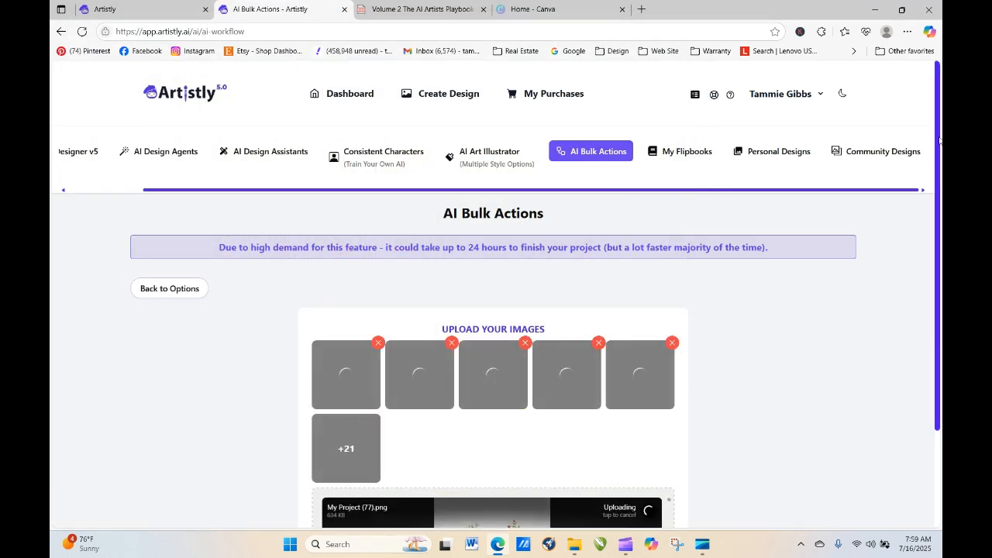
scroll(940, 160, "down", 2)
scroll(941, 160, "down", 3)
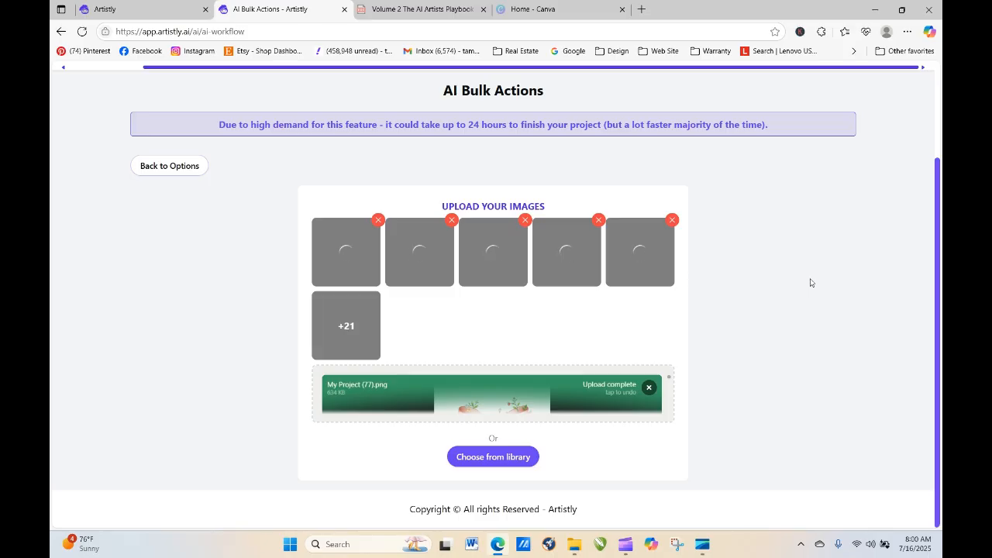
Step: Open pixelcut.ai in a new browser tab and go from its tools and templates to the Background Remover
left_click(640, 10)
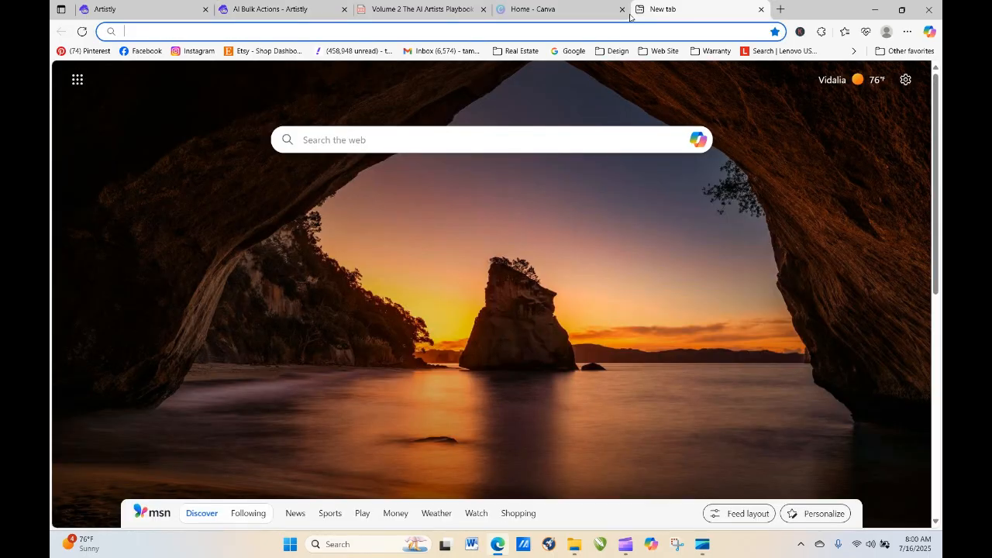
left_click(514, 31)
type("pixelcut.ai")
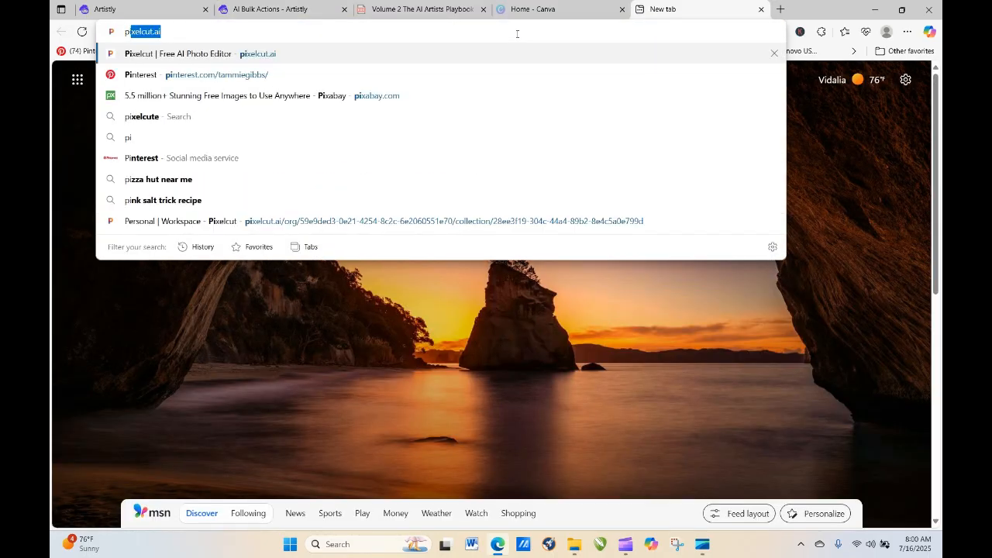
key("Return")
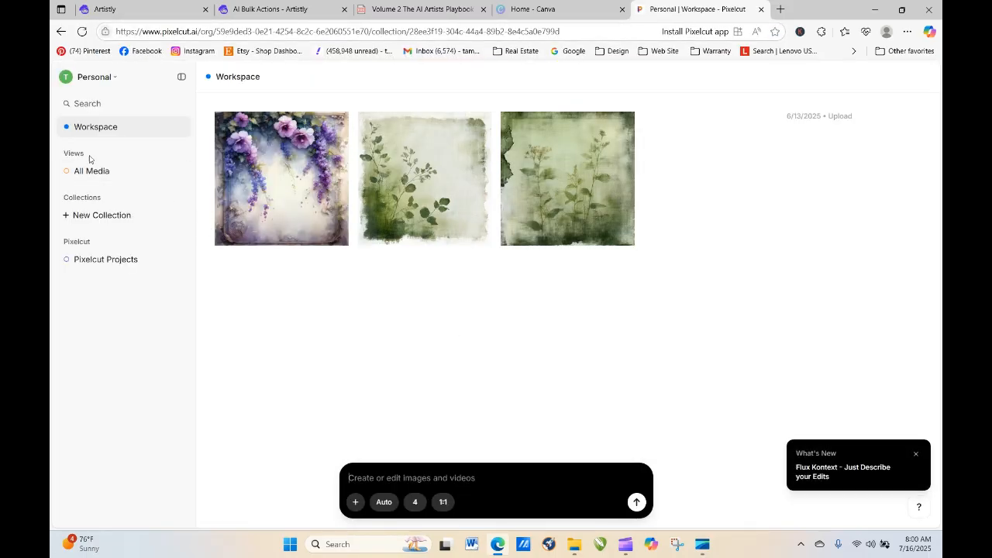
left_click(95, 78)
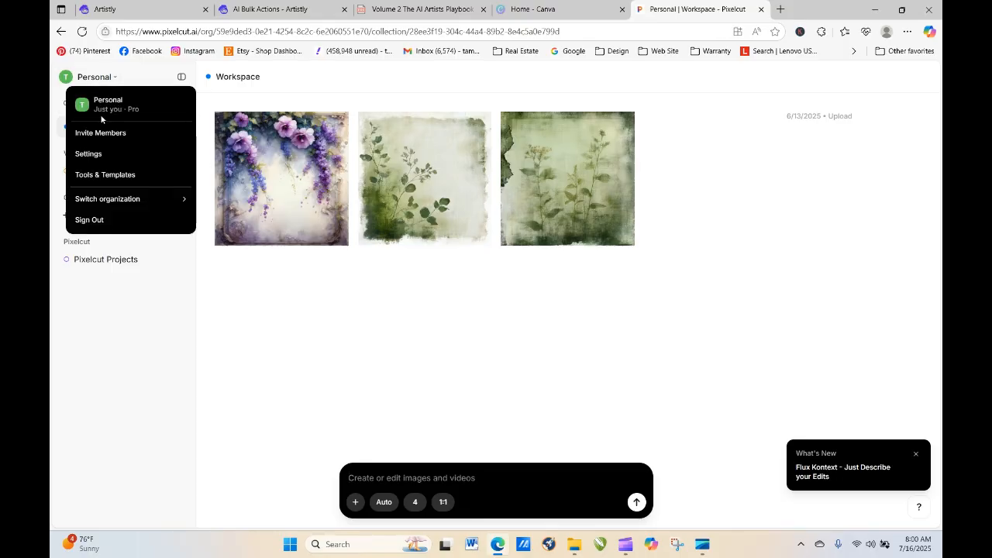
left_click(99, 174)
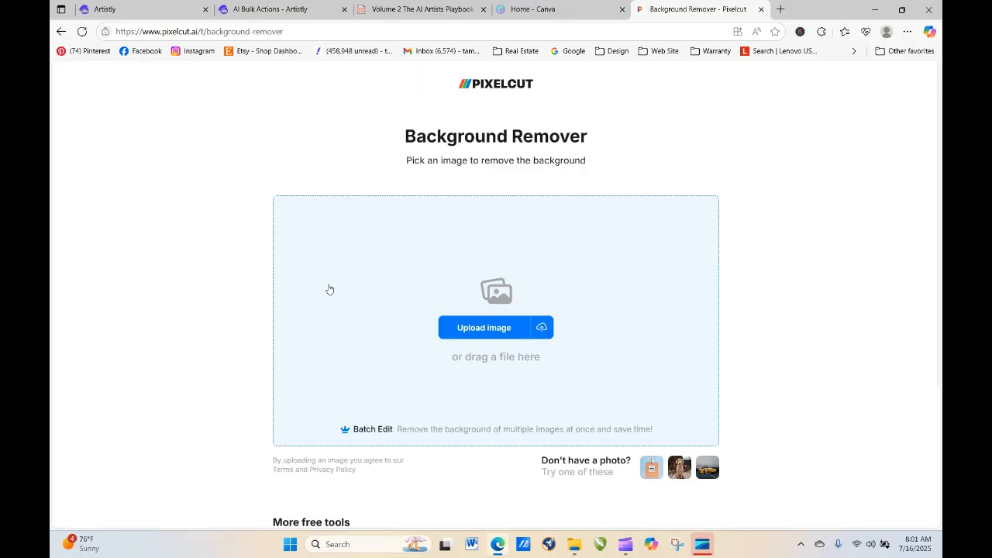
Step: Start a batch edit in the Background Remover and browse the Downloads folder for images
left_click(377, 433)
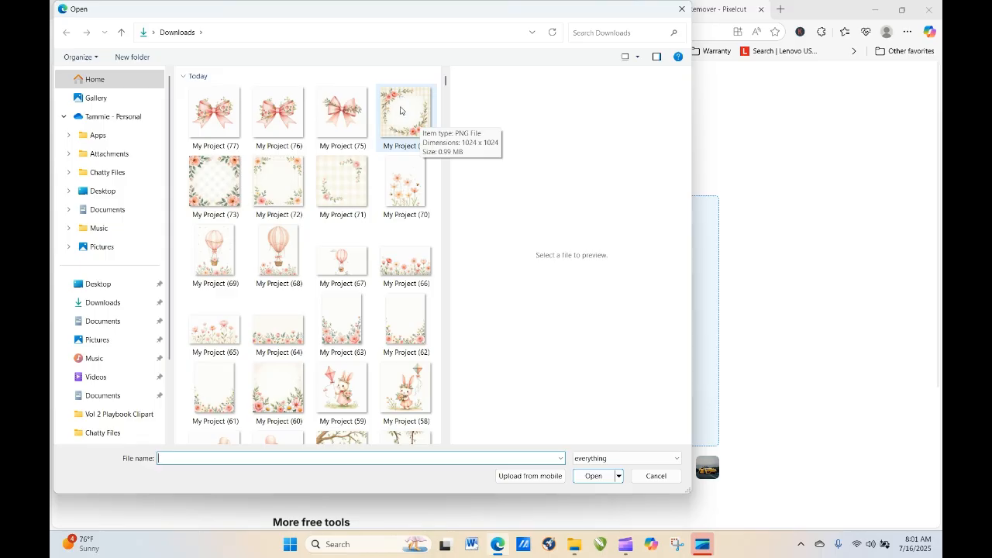
left_click(210, 117)
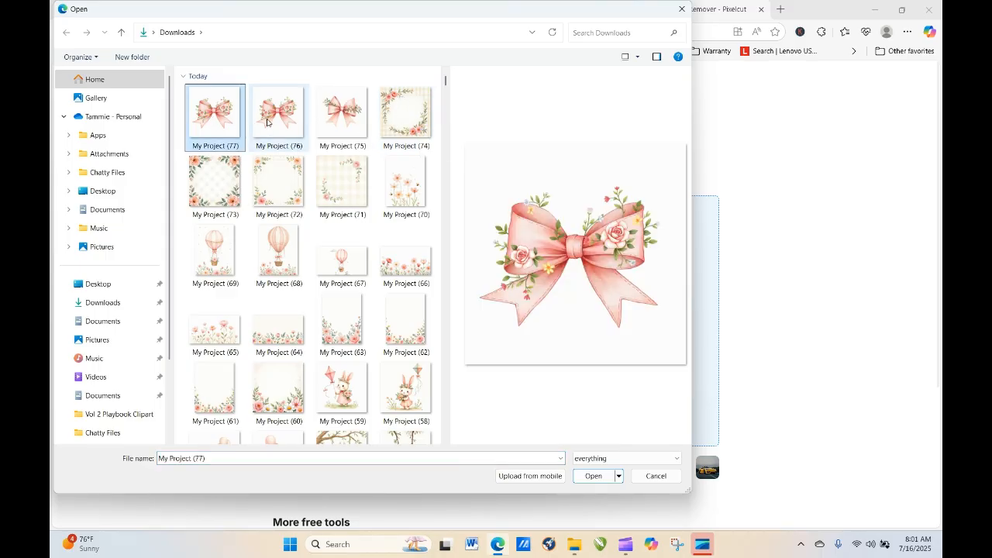
left_click(277, 122, "ctrl")
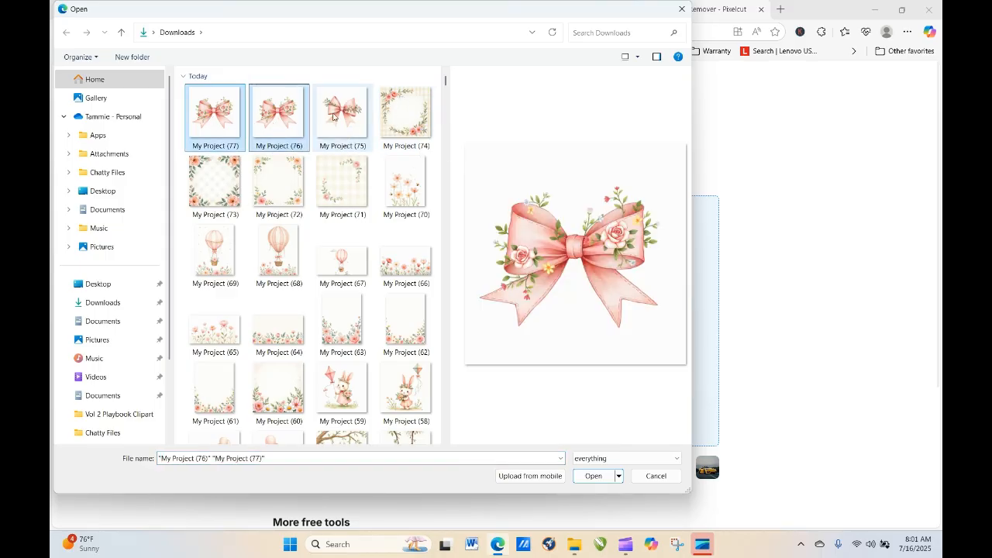
left_click(354, 116, "ctrl")
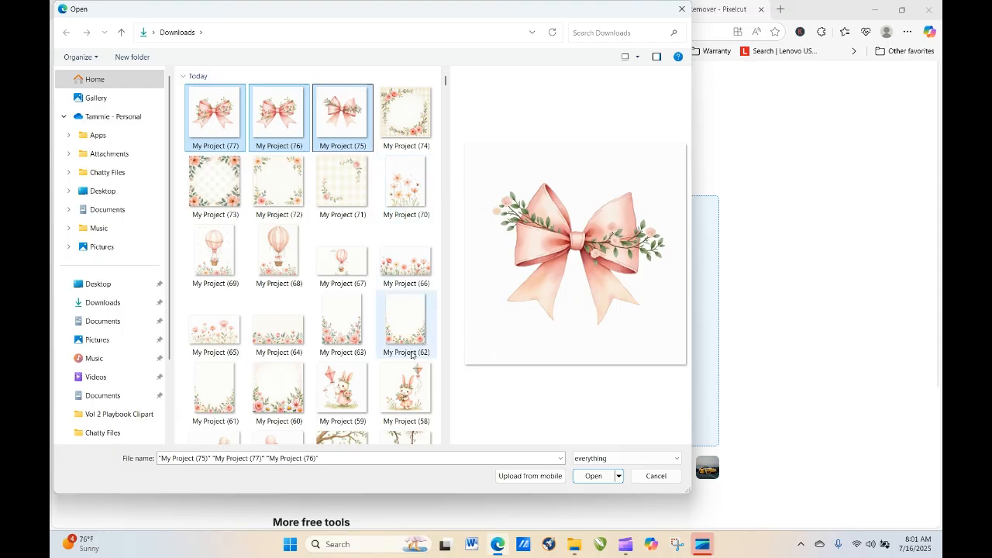
Step: Select the rabbit images My Project (49) through My Project (37) in the Downloads folder
left_click_drag(444, 441, 444, 440)
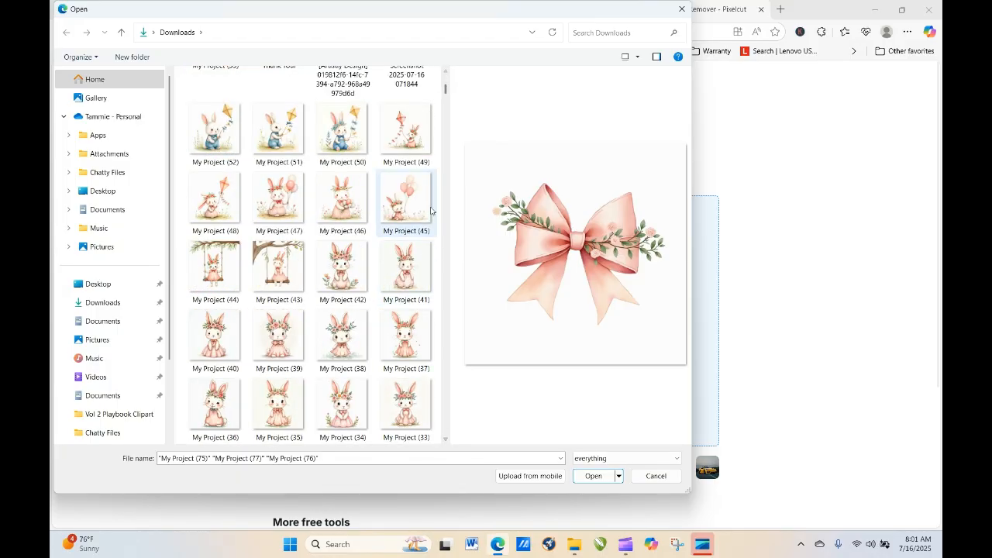
left_click(401, 146)
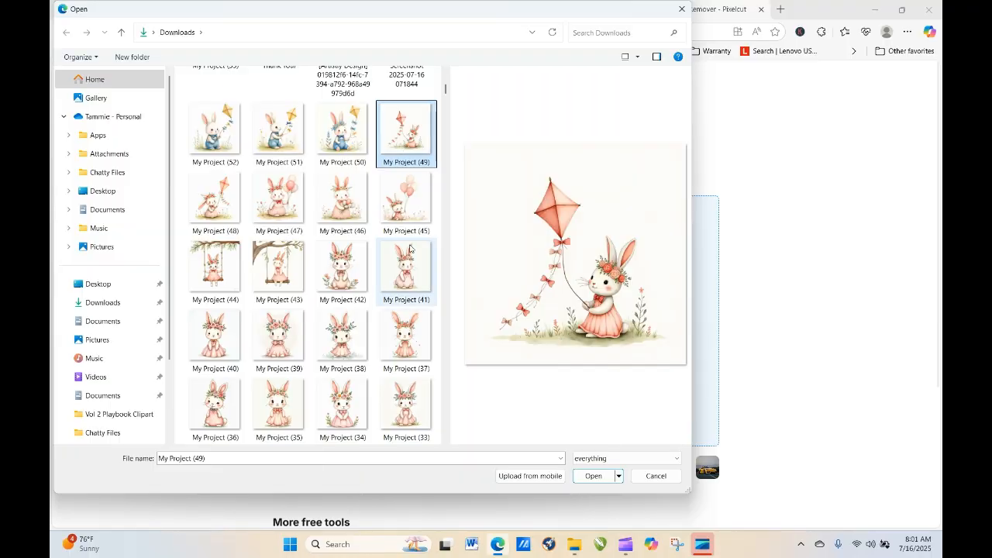
left_click(230, 207, "ctrl")
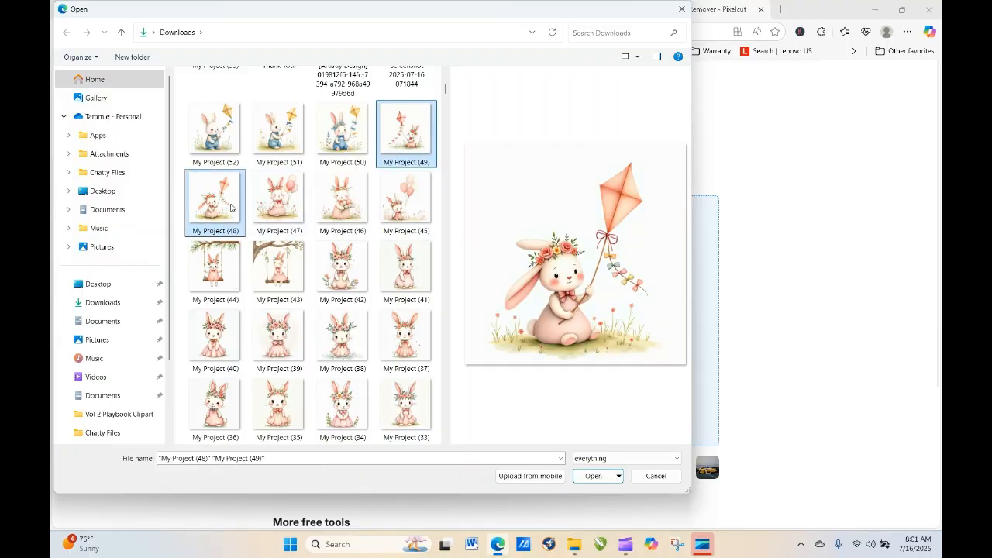
left_click(397, 208, "ctrl+shift")
left_click(412, 275, "ctrl+shift")
left_click(413, 339, "ctrl+shift")
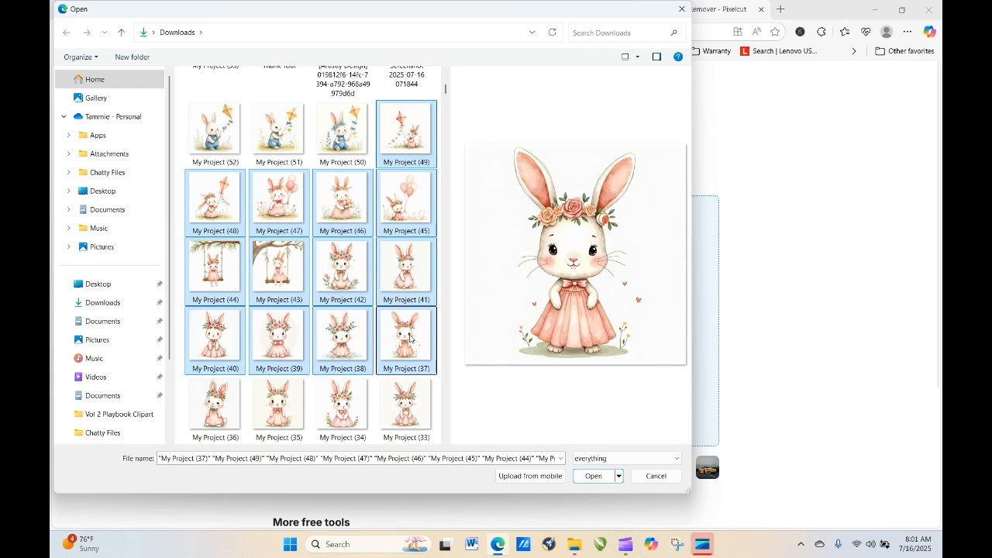
Step: Extend the selection through My Project (25) and load the images into the batch edit for background removal
left_click(445, 437, "shift")
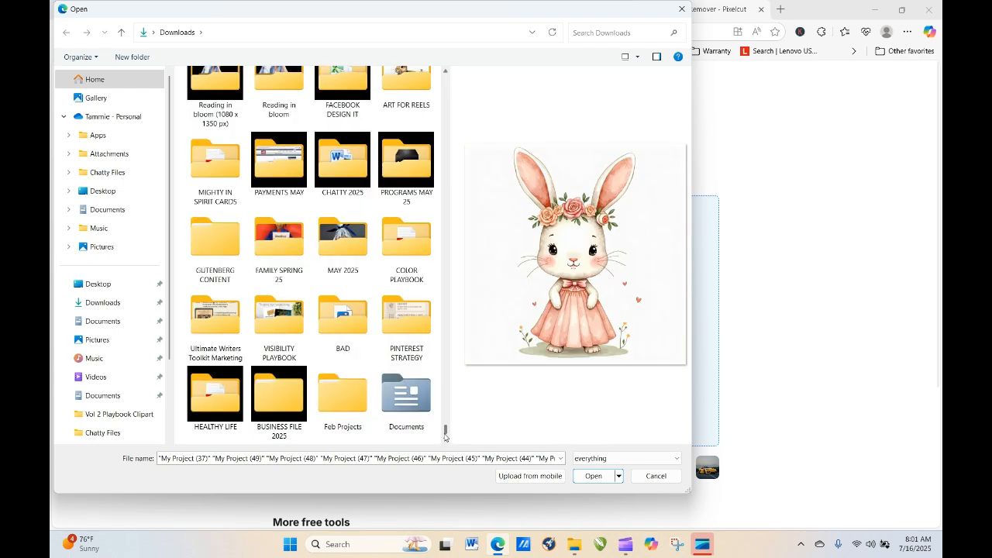
left_click(445, 73)
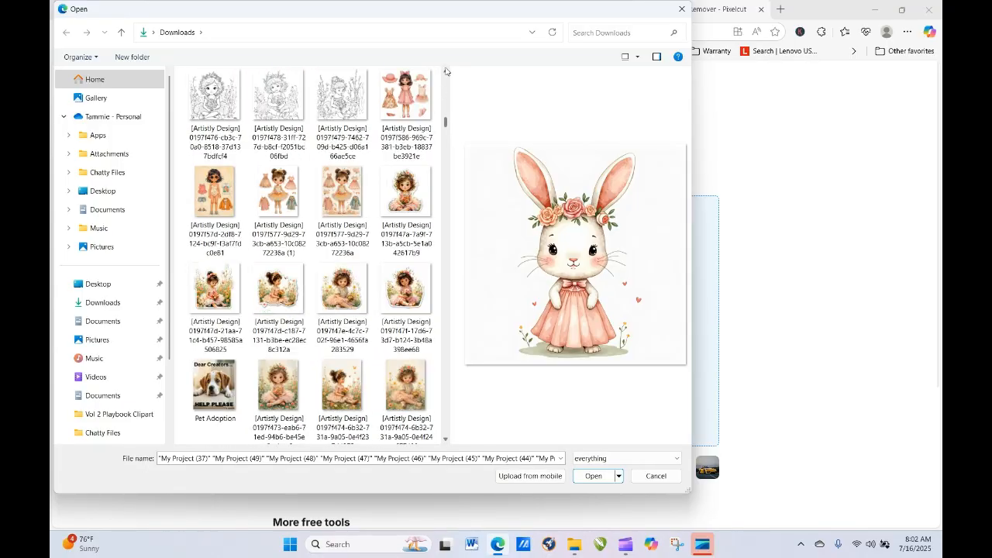
scroll(446, 72, "up", 10)
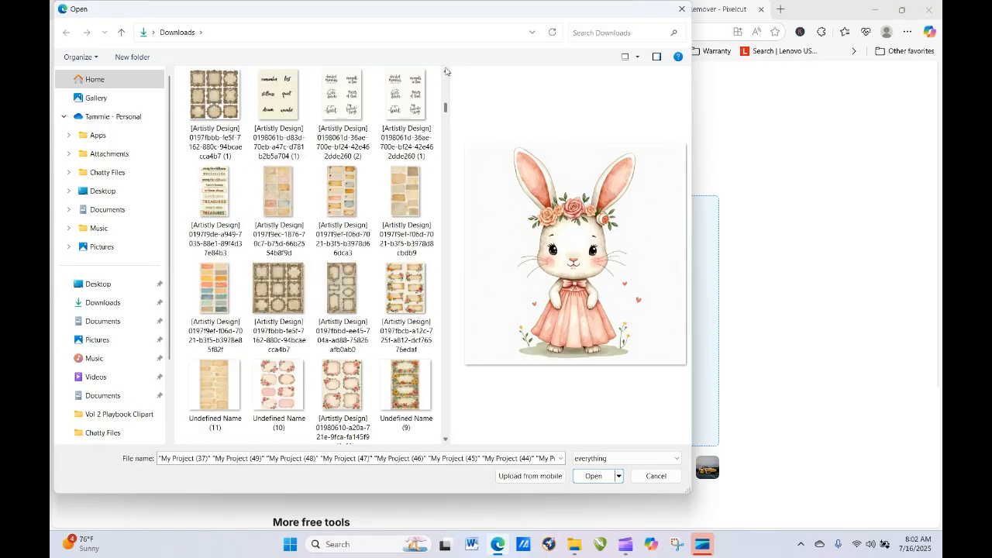
scroll(446, 72, "up", 10)
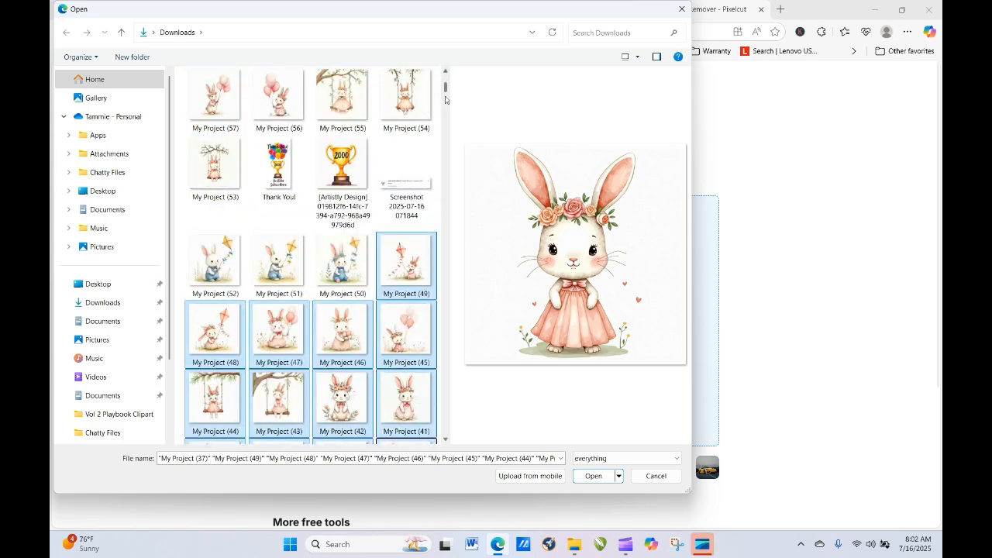
left_click_drag(446, 91, 446, 96)
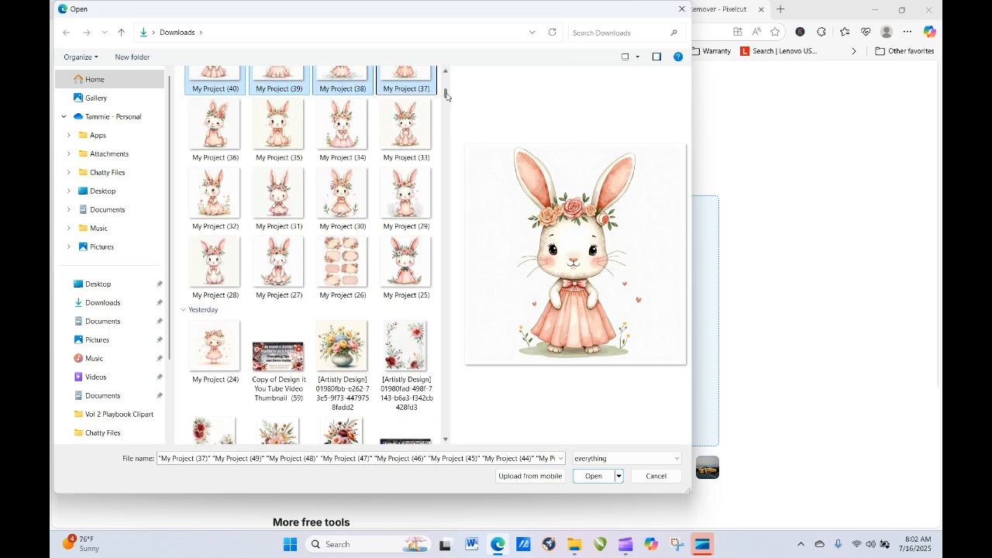
left_click(396, 131, "shift")
left_click(395, 194, "shift")
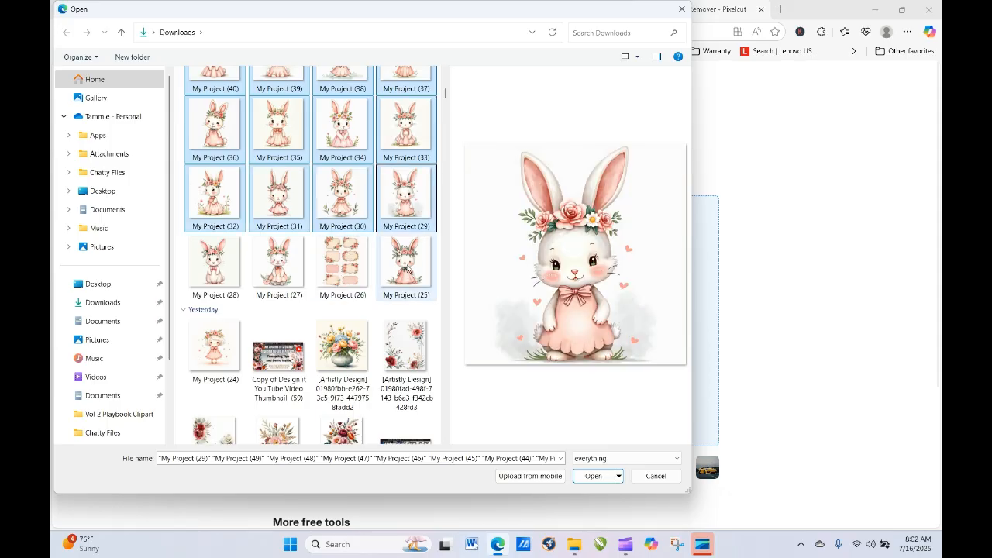
left_click(404, 265, "shift")
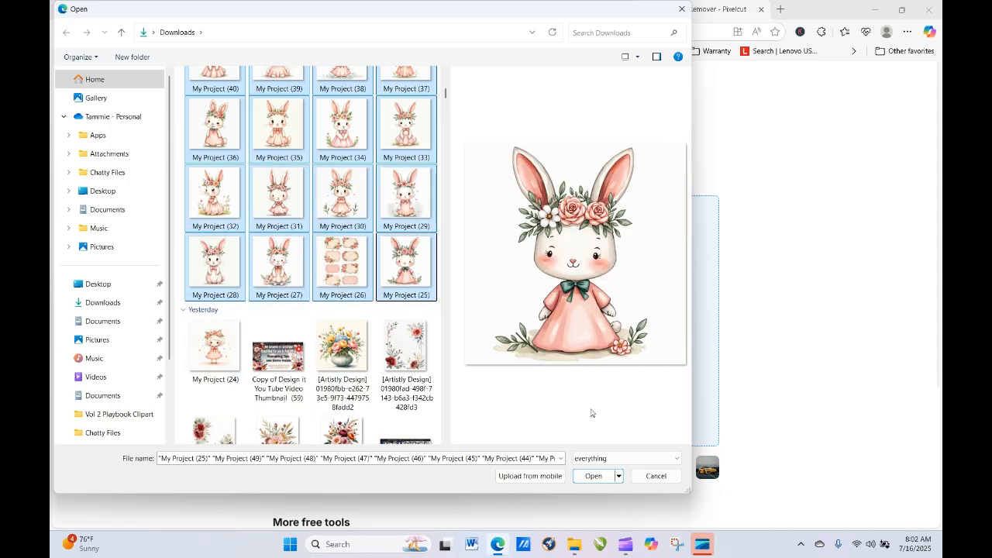
left_click(593, 476)
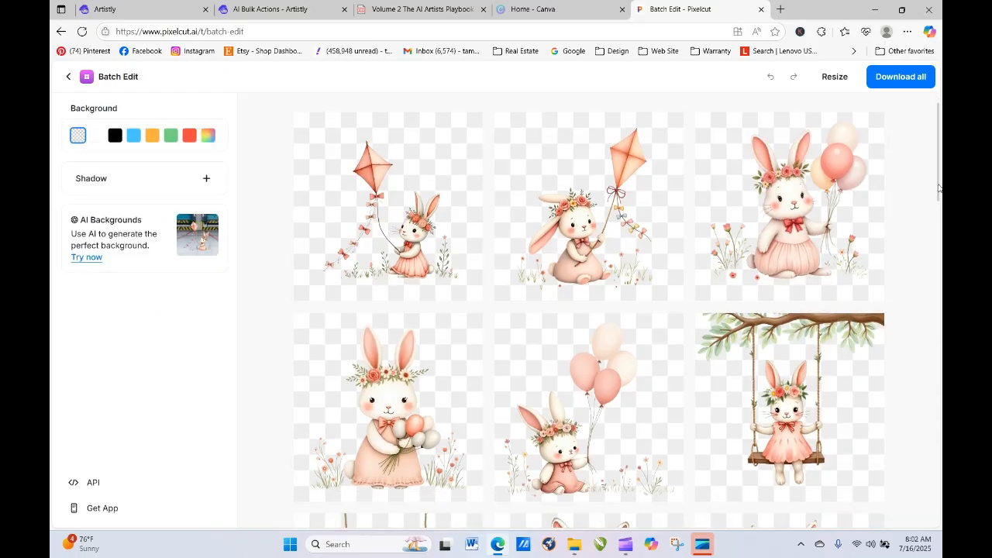
left_click_drag(938, 178, 911, 133)
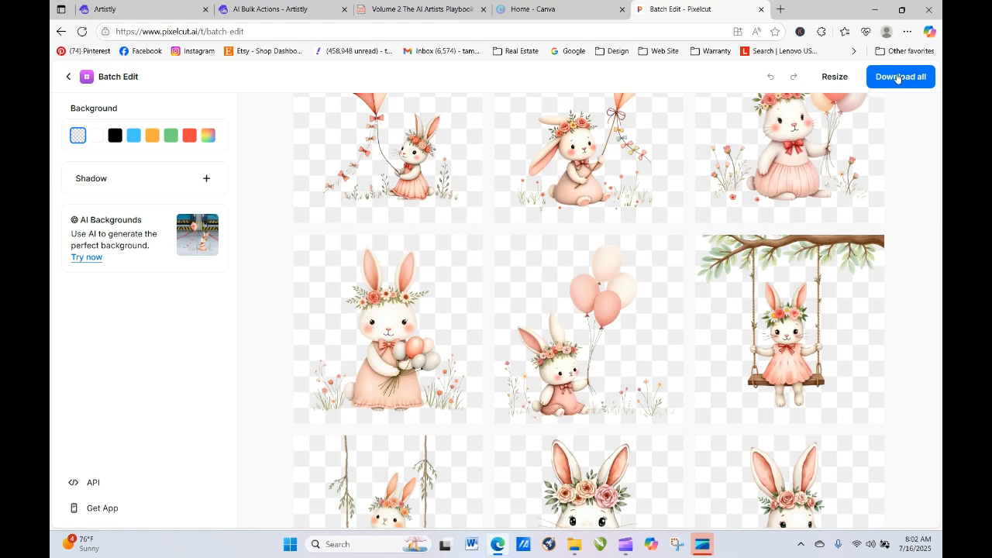
Step: Switch to Artistly's AI Bulk Actions and remove all the queued images, including the My Project (77).png upload entry
left_click(294, 13)
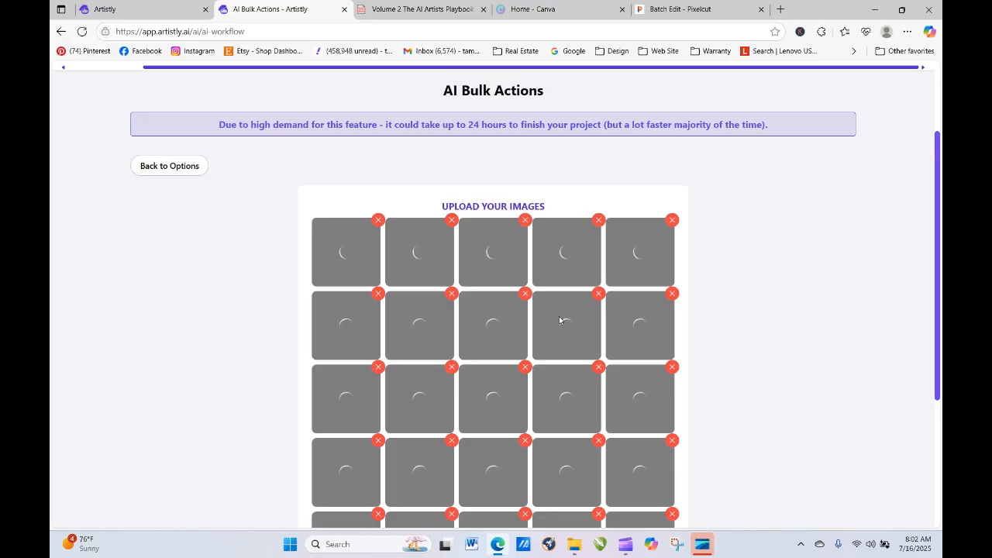
left_click(377, 221)
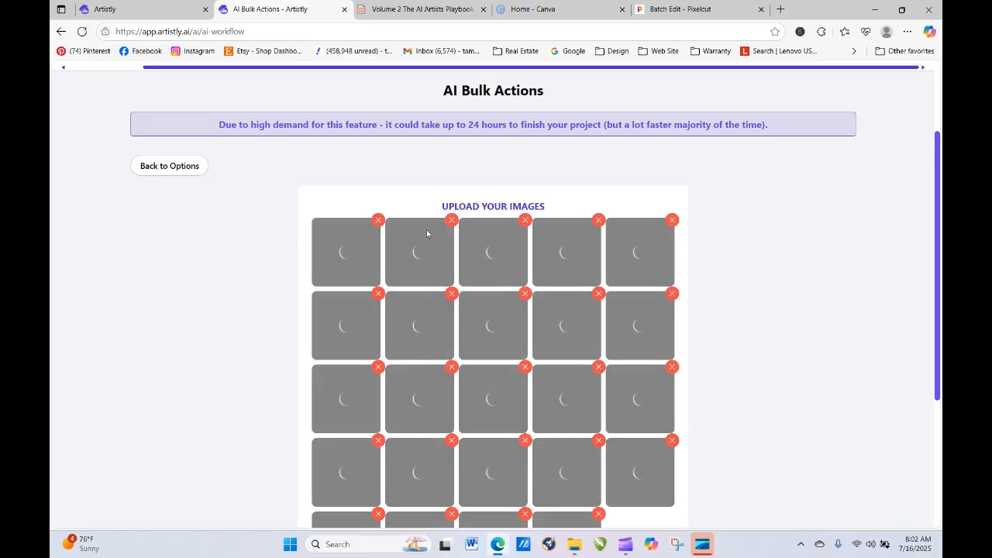
left_click(378, 224)
left_click(378, 222)
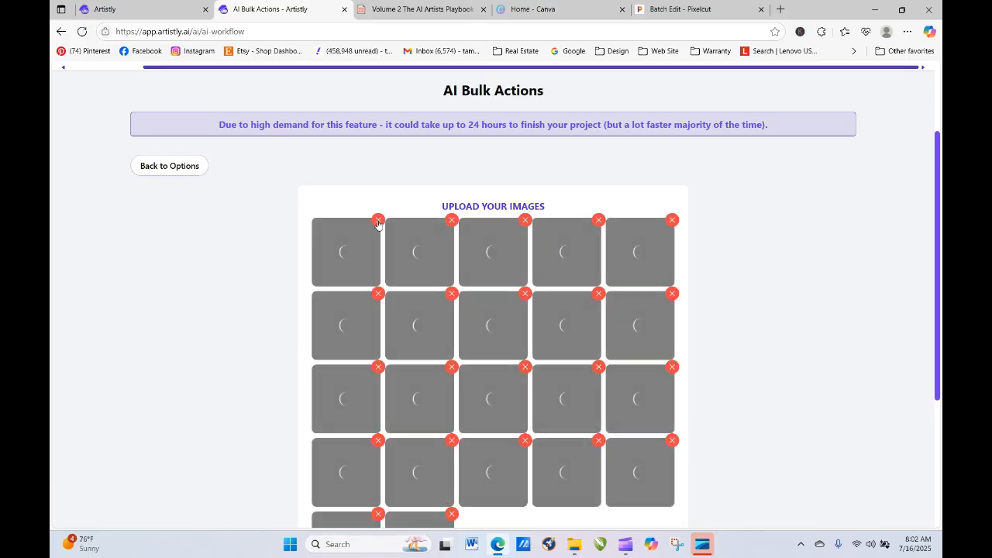
left_click(377, 222)
left_click(377, 223)
left_click(377, 222)
left_click(377, 222)
left_click(378, 222)
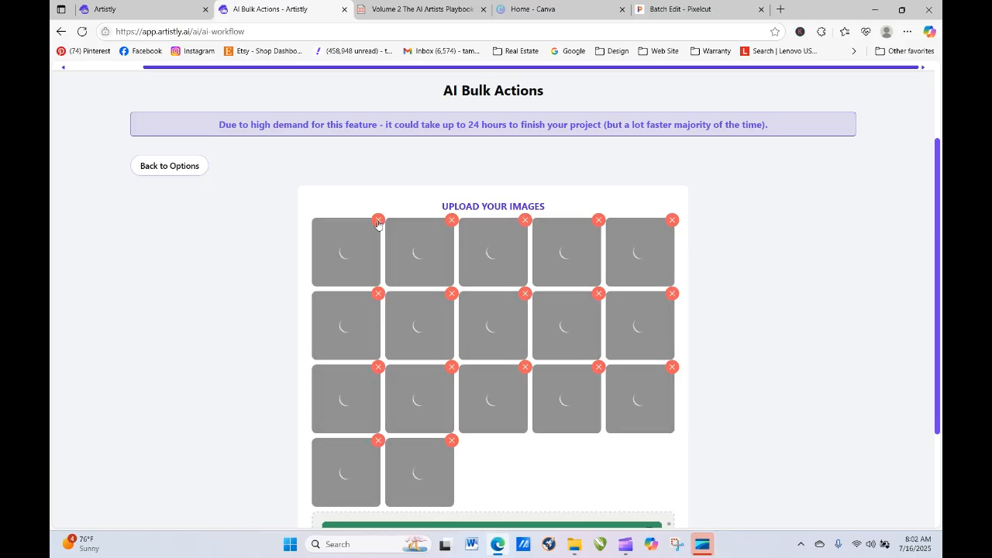
left_click(377, 222)
left_click(378, 223)
left_click(377, 223)
left_click(377, 222)
left_click(377, 222)
left_click(378, 223)
left_click(377, 222)
left_click(378, 222)
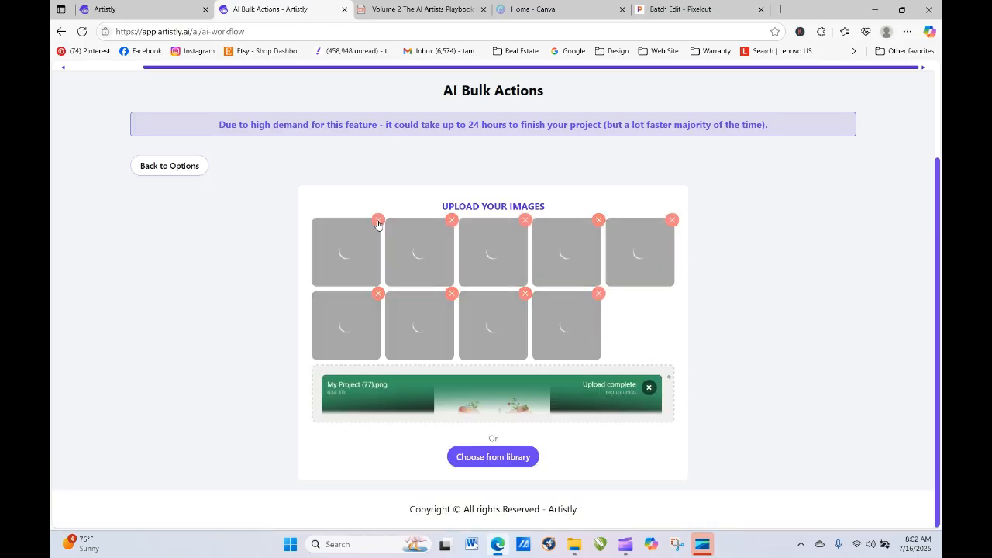
left_click(377, 222)
left_click(378, 222)
left_click(377, 222)
left_click(377, 222)
double_click(378, 224)
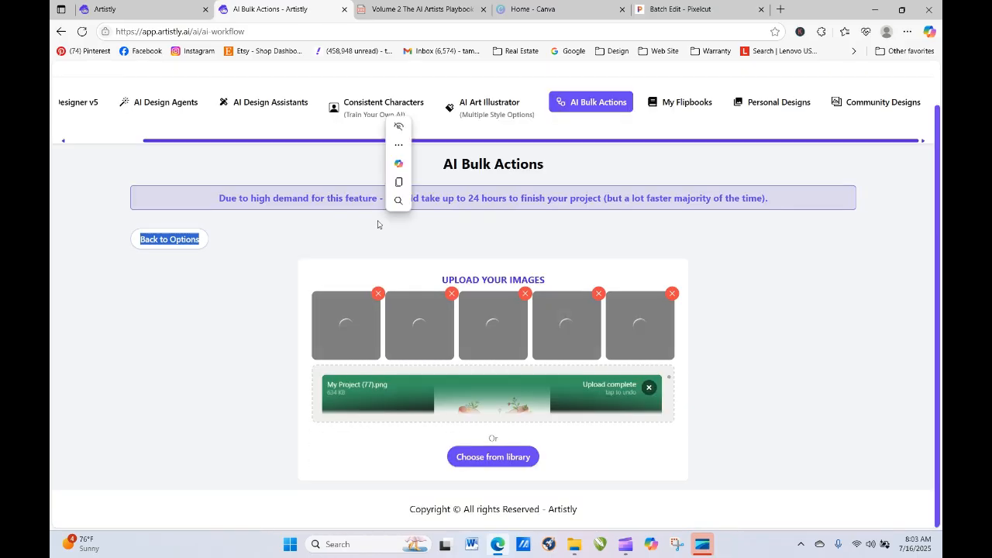
left_click(377, 293)
left_click(377, 293)
left_click(377, 293)
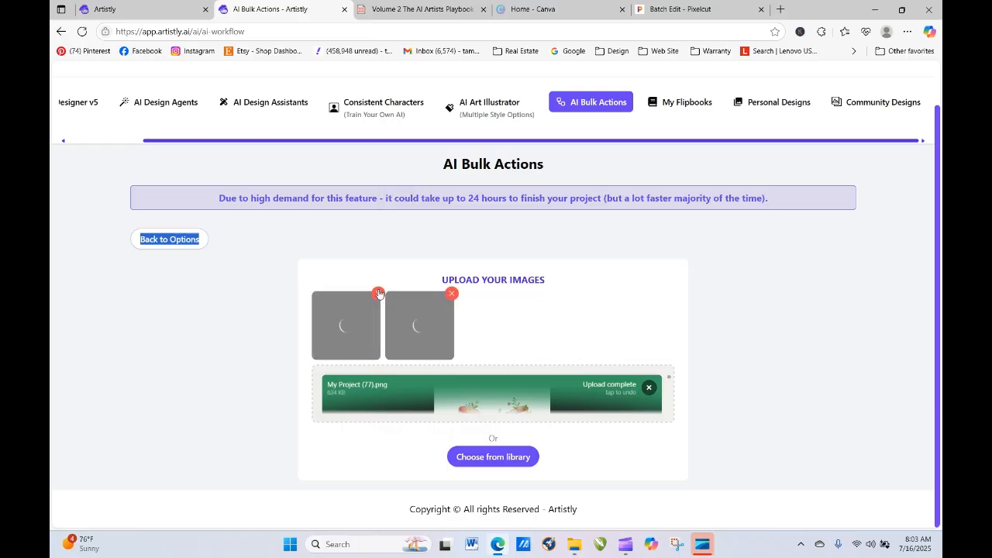
left_click(377, 293)
left_click(377, 292)
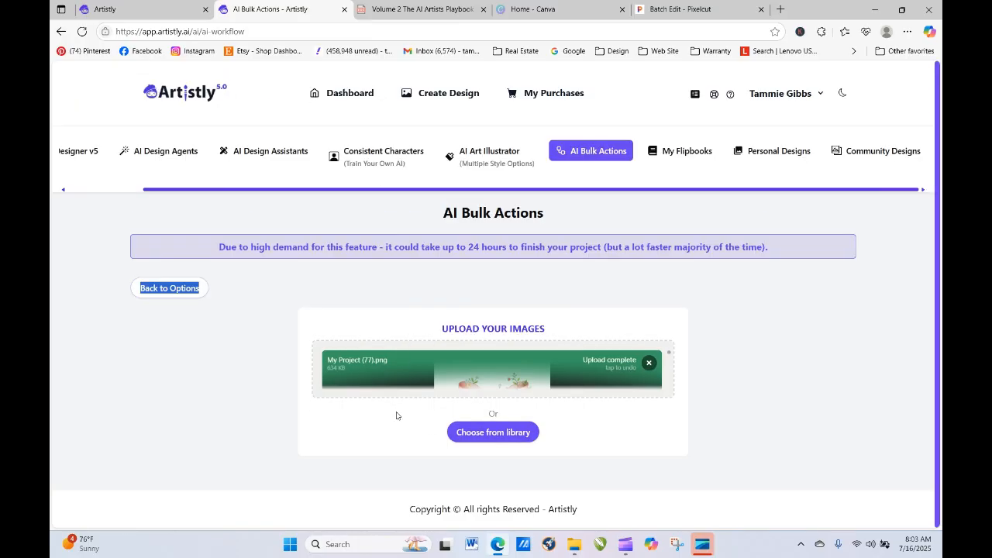
left_click(648, 364)
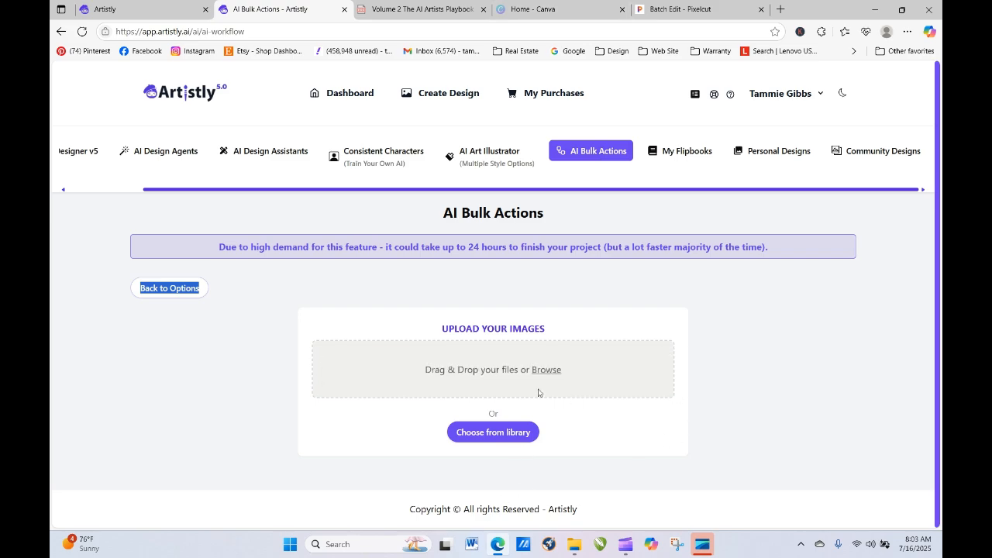
Step: Return to Pixelcut's Batch Edit and download all the background-removed images
left_click(716, 11)
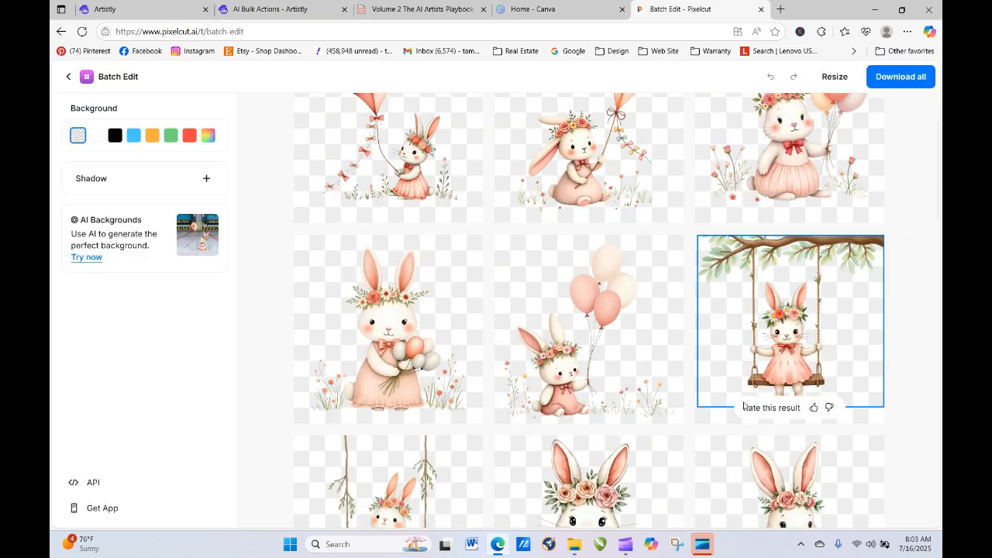
left_click(903, 80)
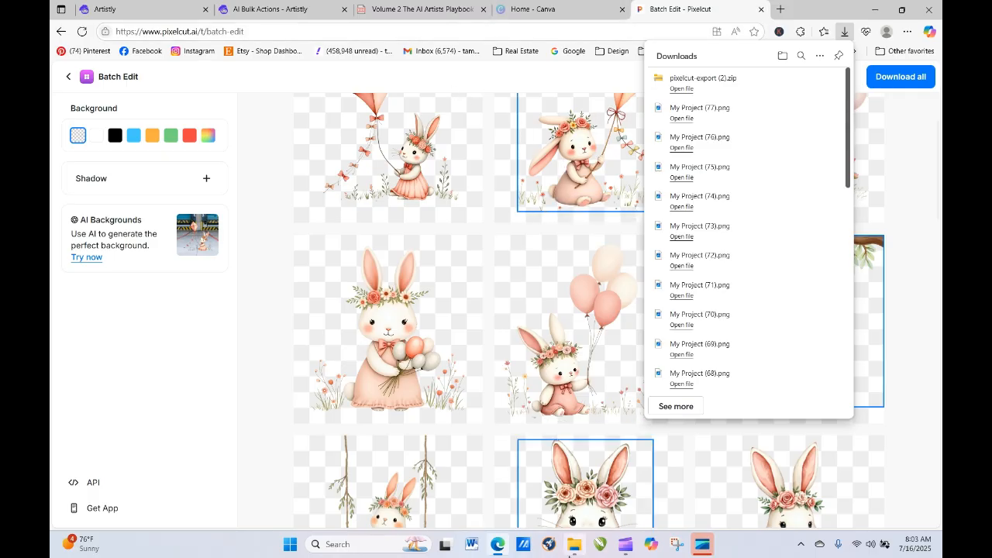
Step: Extract the pixelcut-export (2) archive from the Downloads folder to the default destination in File Explorer, and return to Pixelcut in the browser
left_click(571, 546)
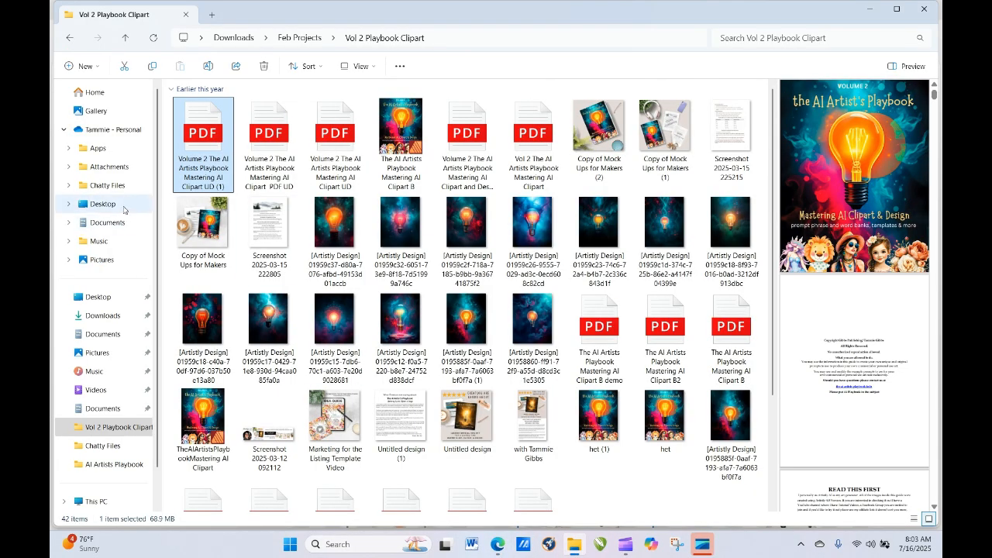
left_click(107, 316)
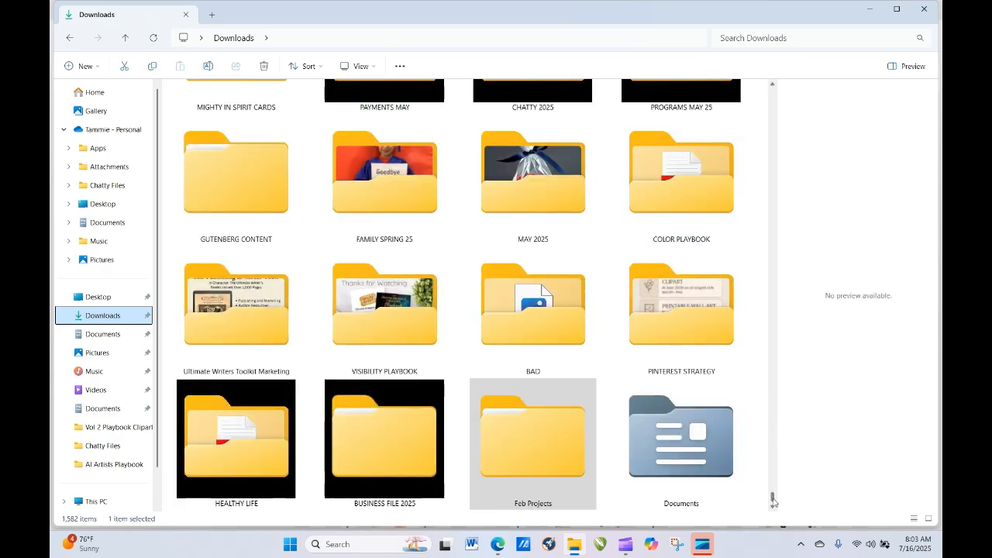
left_click_drag(772, 502, 775, 97)
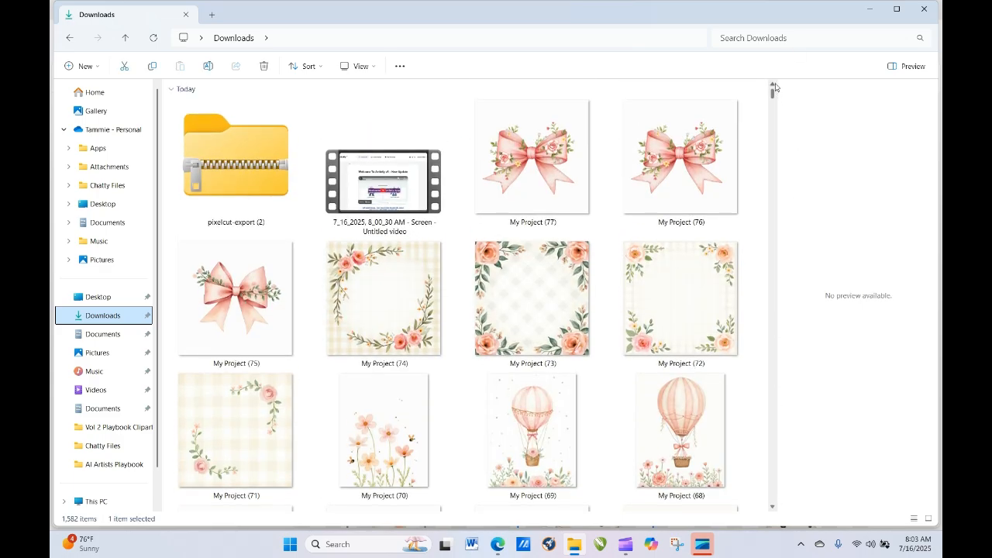
left_click(241, 174)
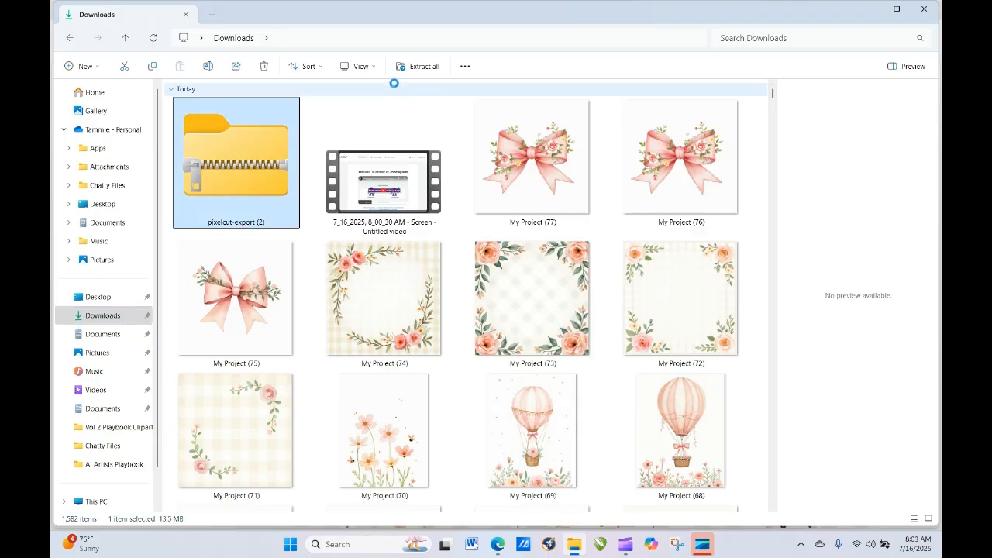
left_click(424, 66)
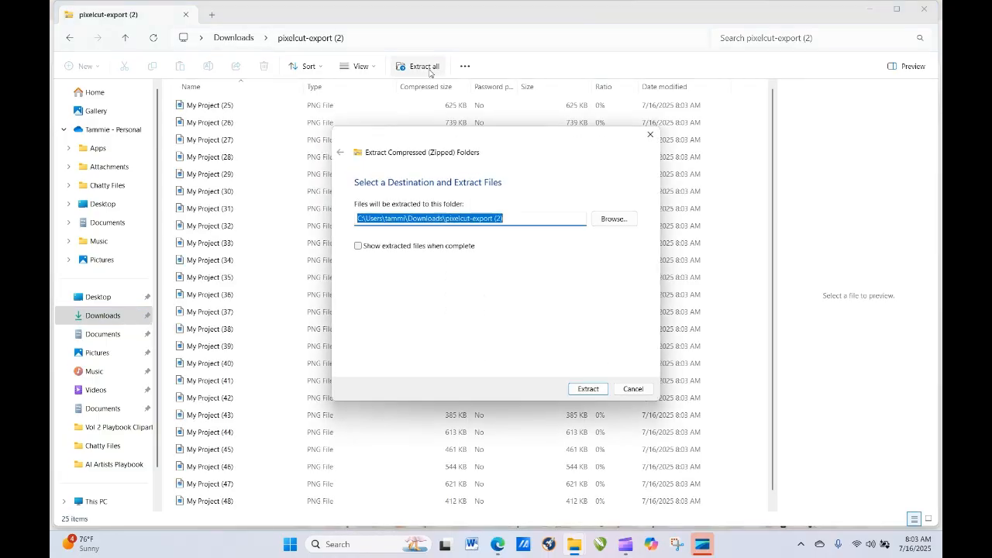
left_click(587, 390)
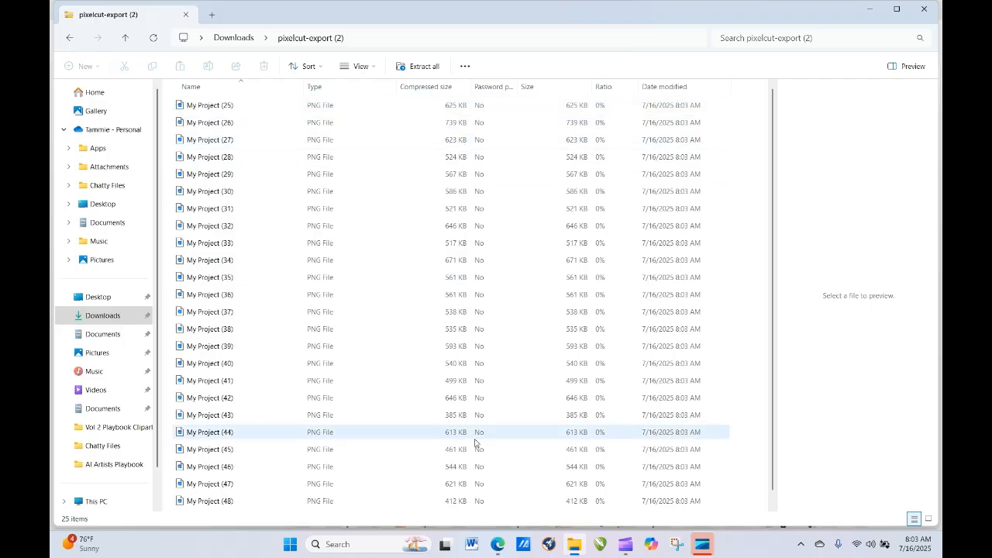
left_click(499, 548)
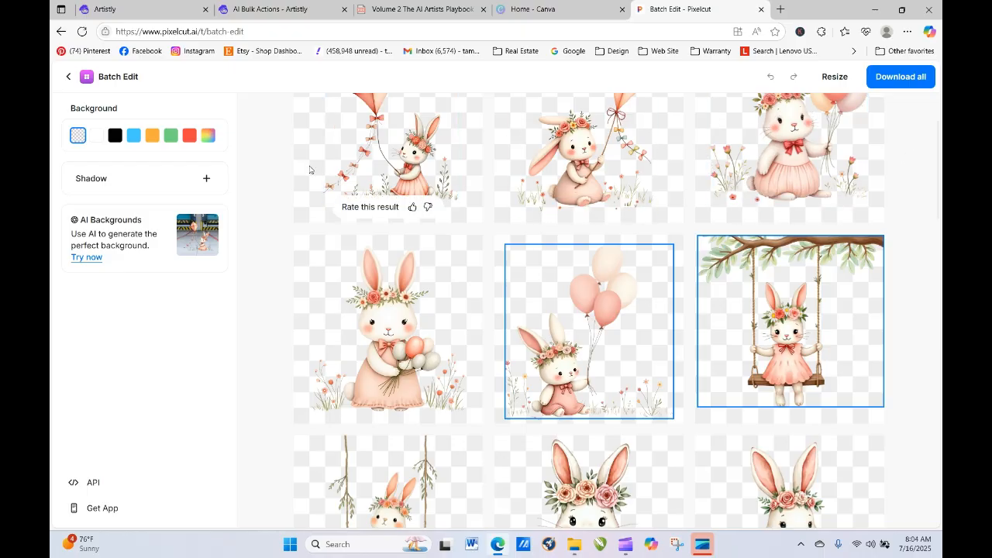
Step: Close the batch edit, discarding its open session, and open Pixelcut's Upscaler from the free tools
left_click(69, 80)
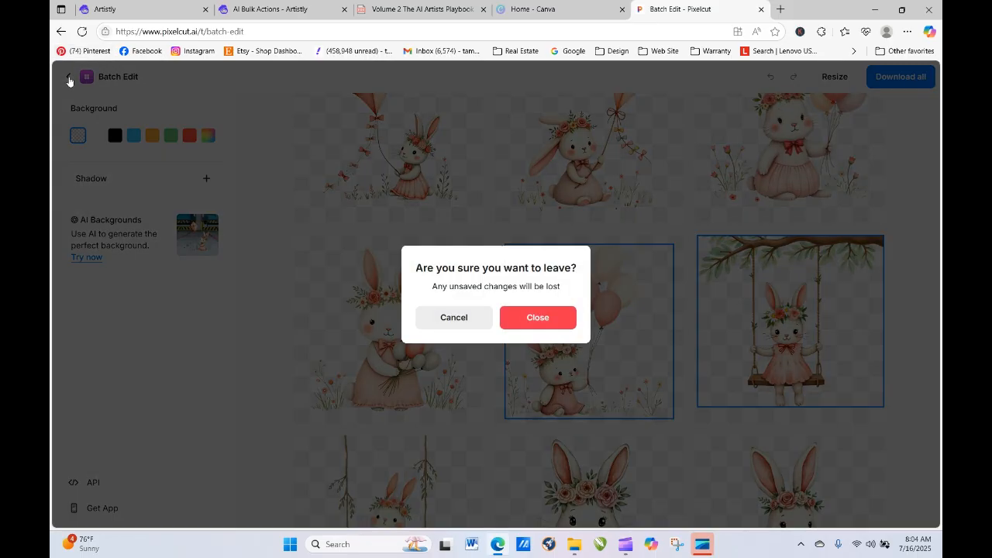
left_click(518, 324)
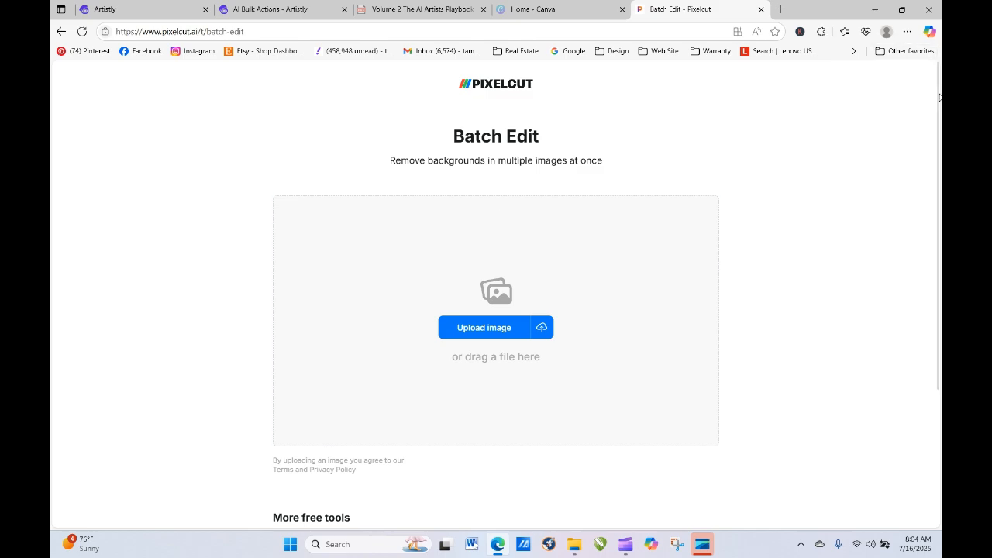
left_click_drag(939, 99, 939, 254)
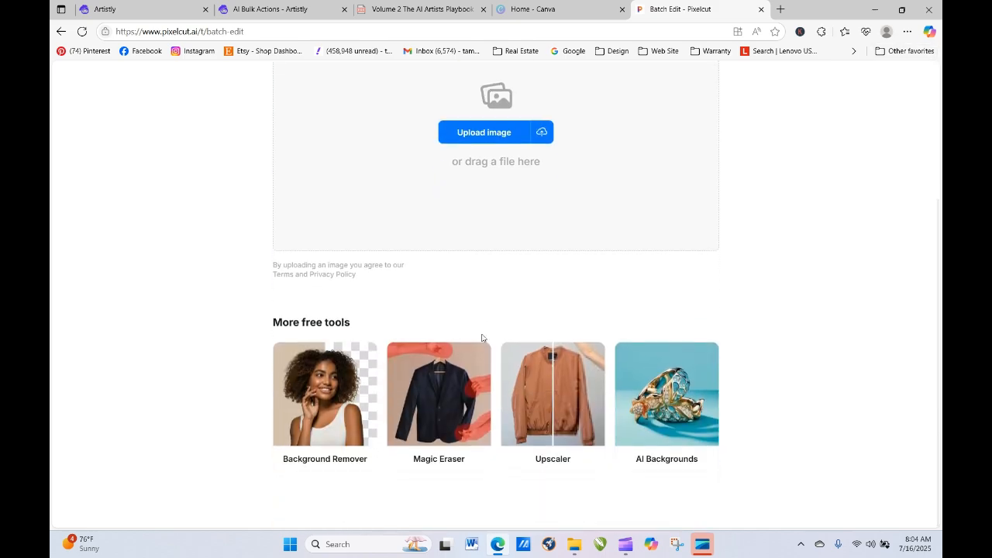
left_click(566, 392)
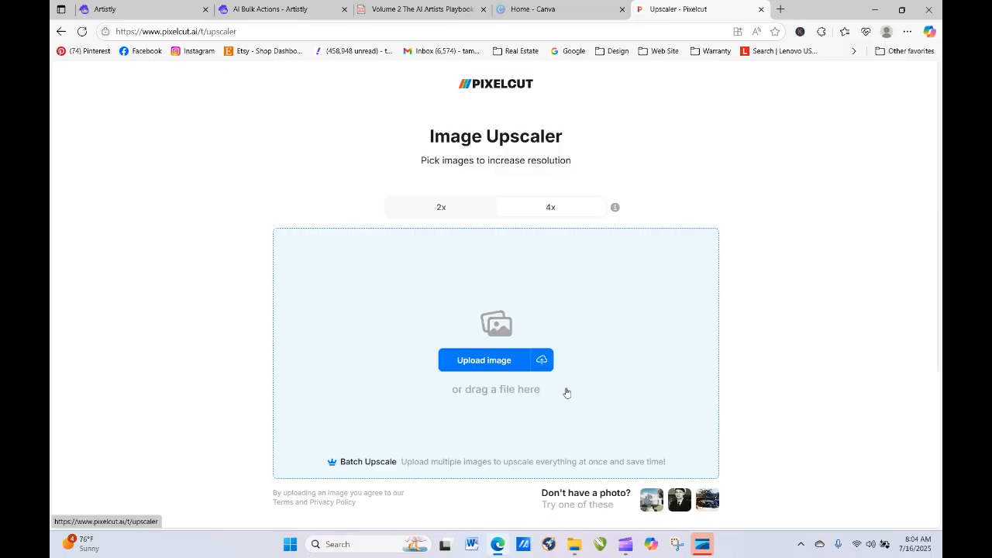
Step: Load all images from the pixelcut-export (2) folder in Downloads into the Image Upscaler for 4x upscaling
left_click(531, 362)
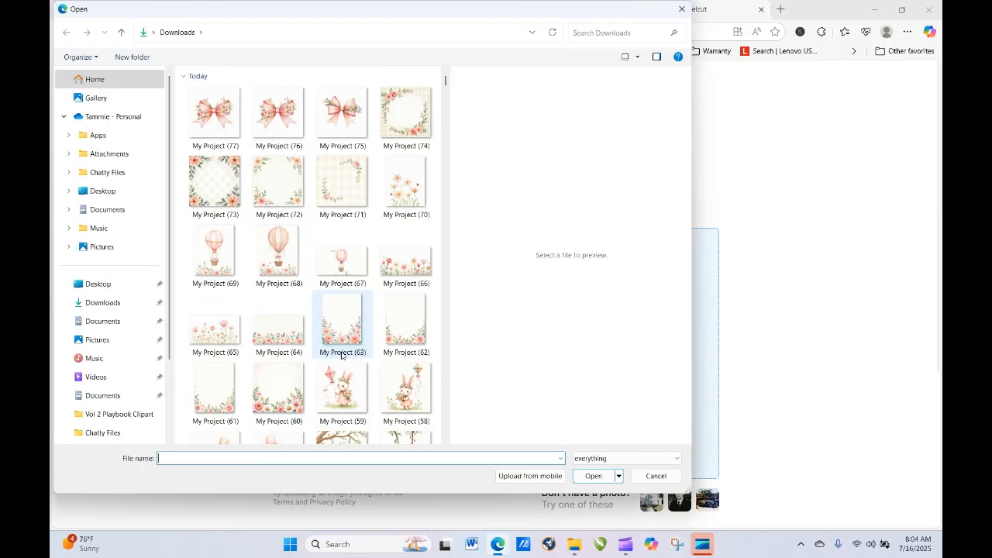
left_click_drag(446, 83, 446, 97)
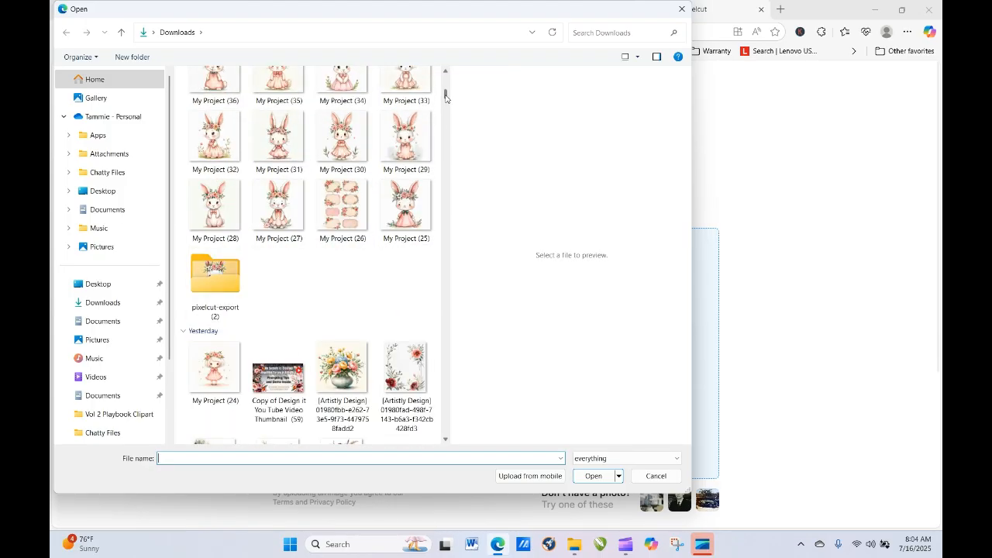
double_click(209, 279)
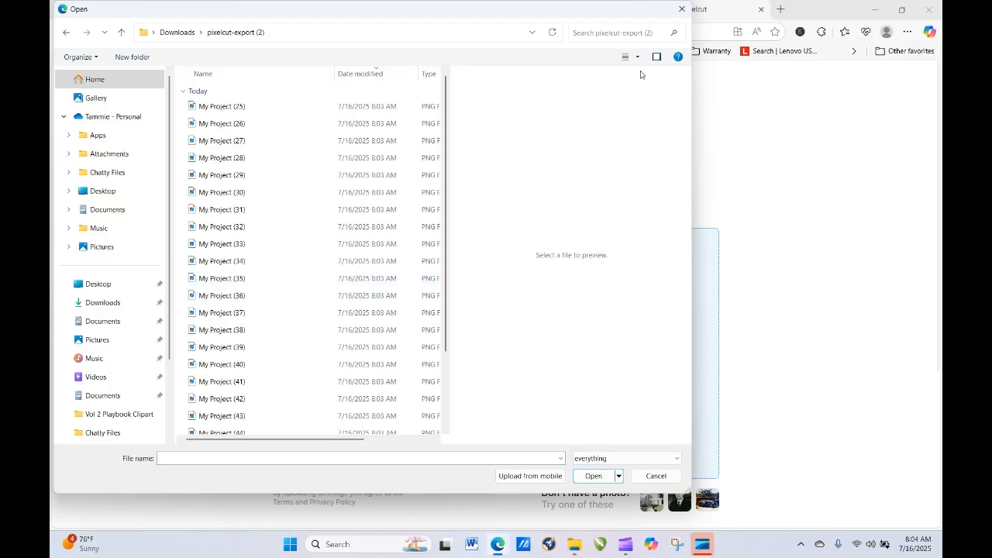
left_click(89, 58)
left_click(104, 142)
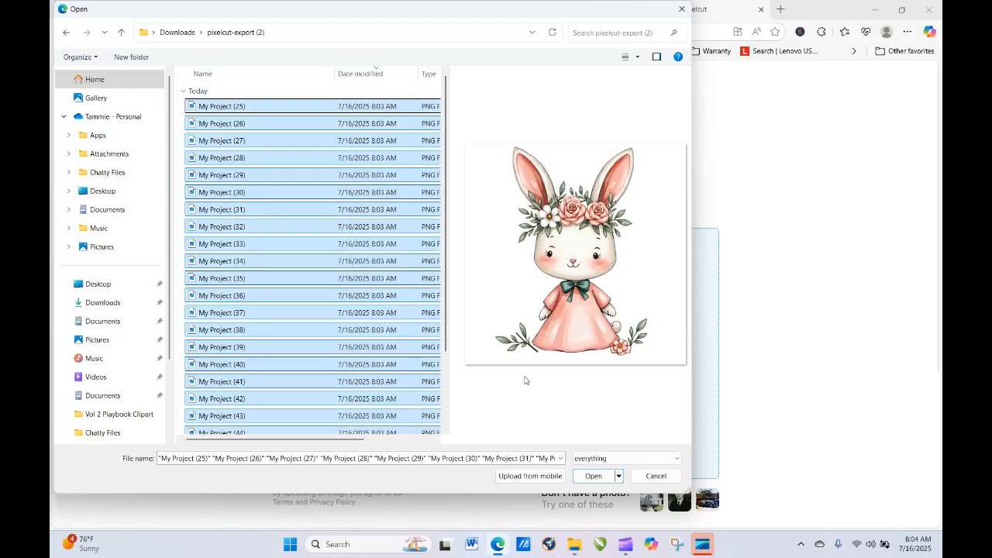
left_click(592, 476)
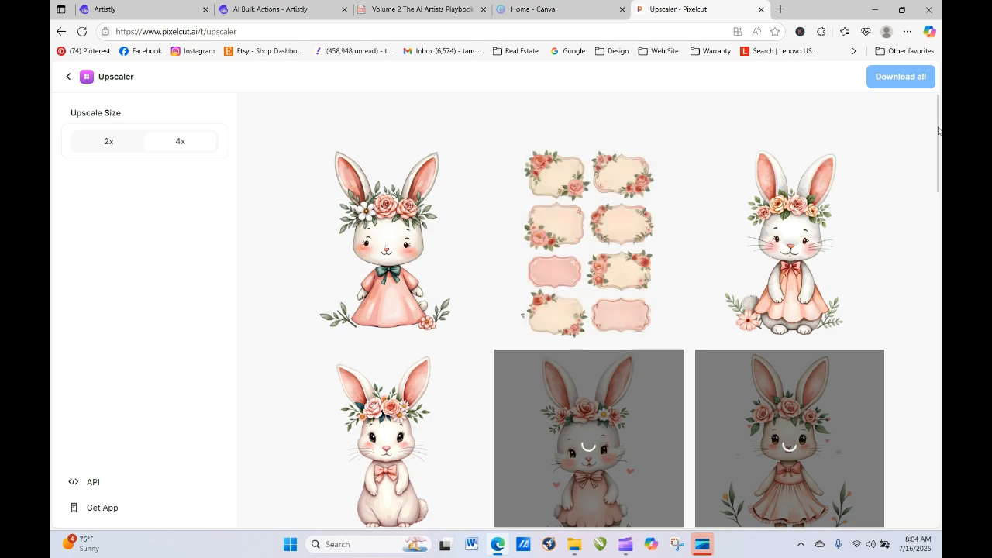
Step: Review the upscaled bunny images and download all of them
left_click_drag(940, 144, 936, 200)
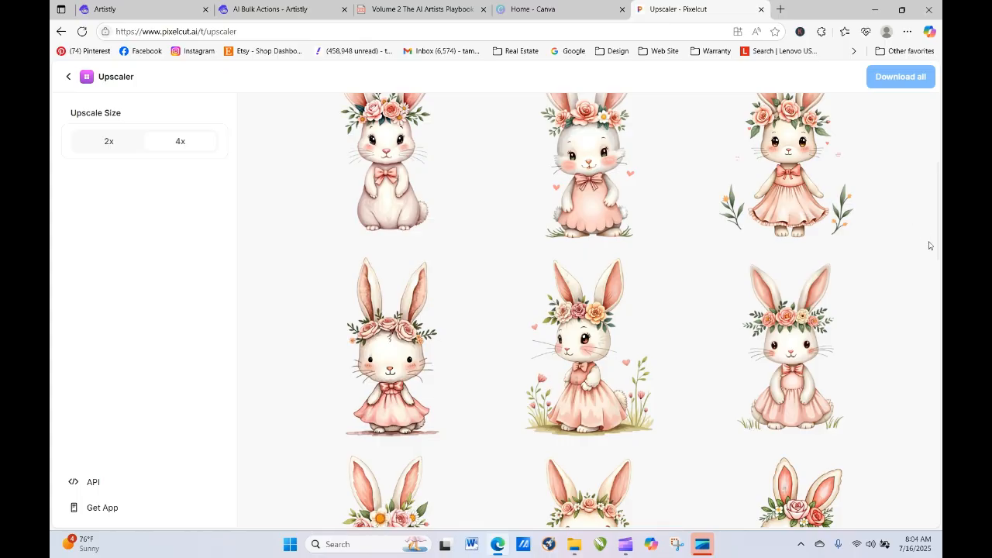
left_click_drag(939, 239, 939, 453)
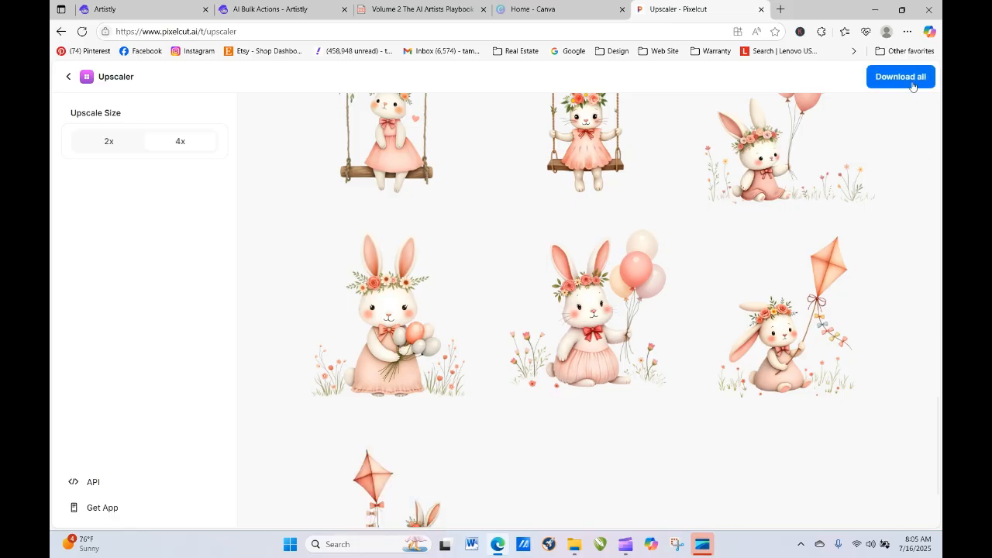
left_click(911, 82)
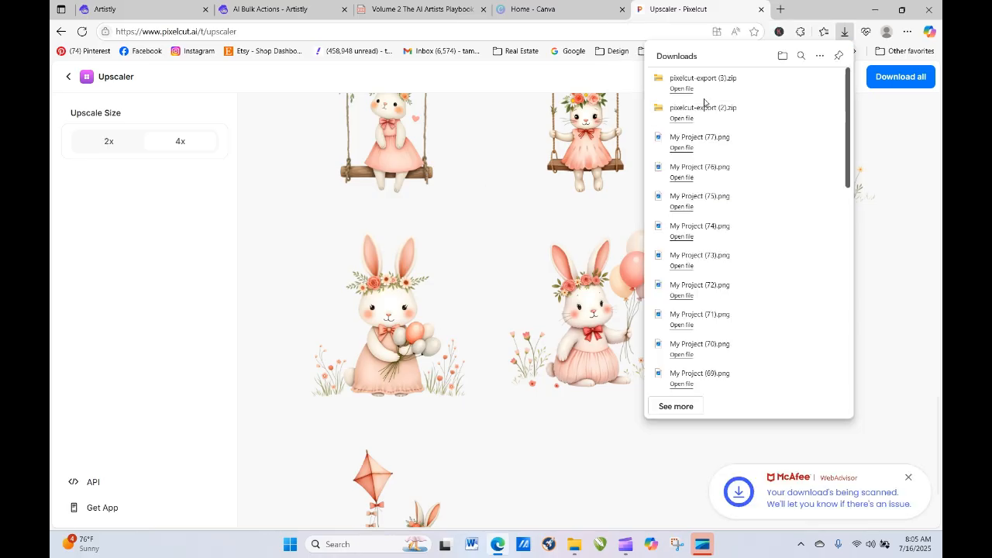
Step: Open the downloaded pixelcut-export (3).zip and extract all its files to the default folder in File Explorer, then close the archive window
left_click(681, 89)
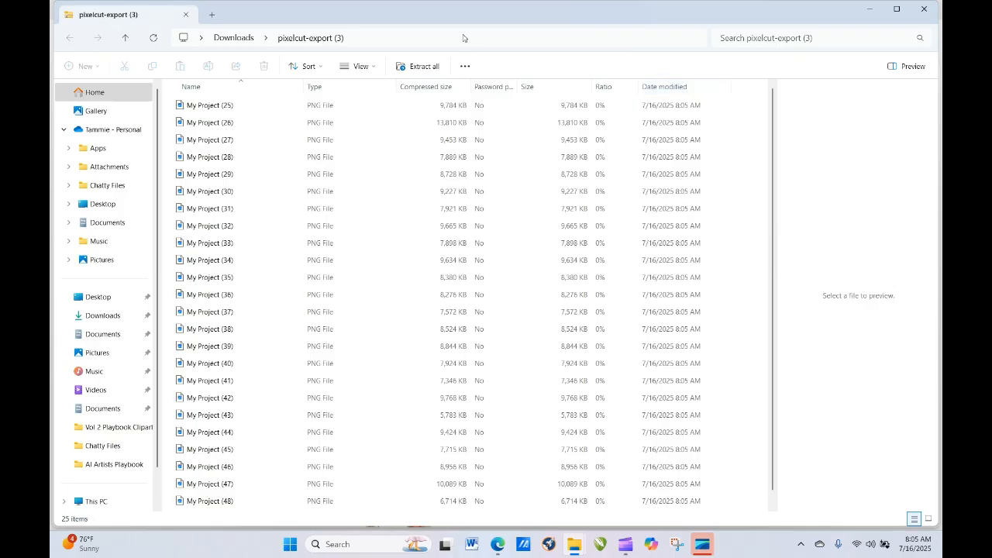
left_click(419, 66)
left_click(587, 389)
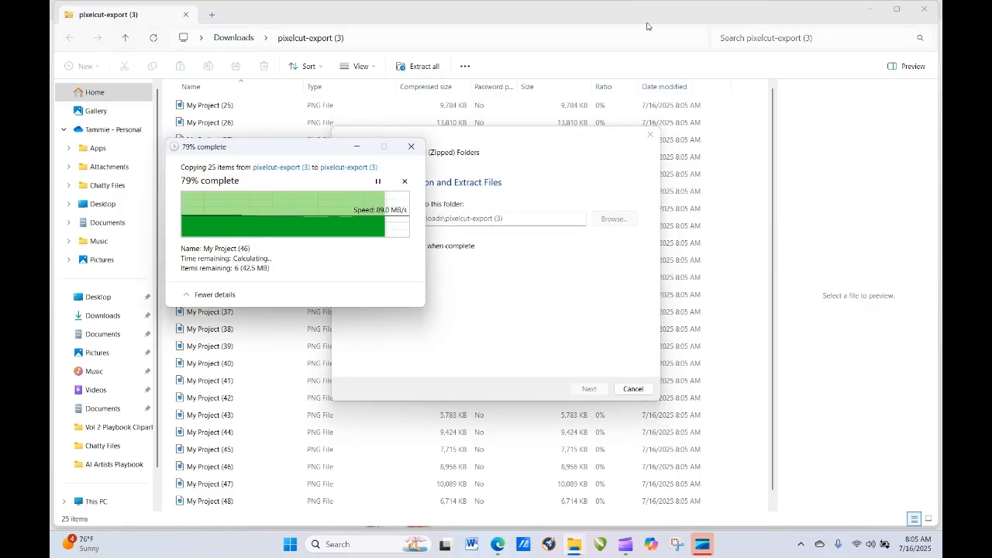
left_click(924, 9)
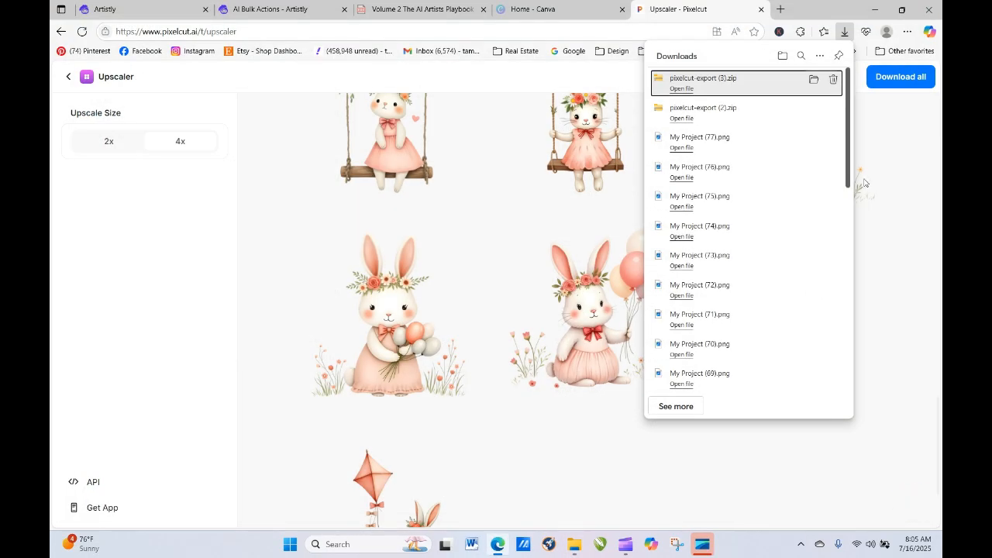
Step: Close Pixelcut, switch to Canva and start a design from the Updated Floral Template Clipart Pack brand template
left_click(889, 182)
left_click(761, 10)
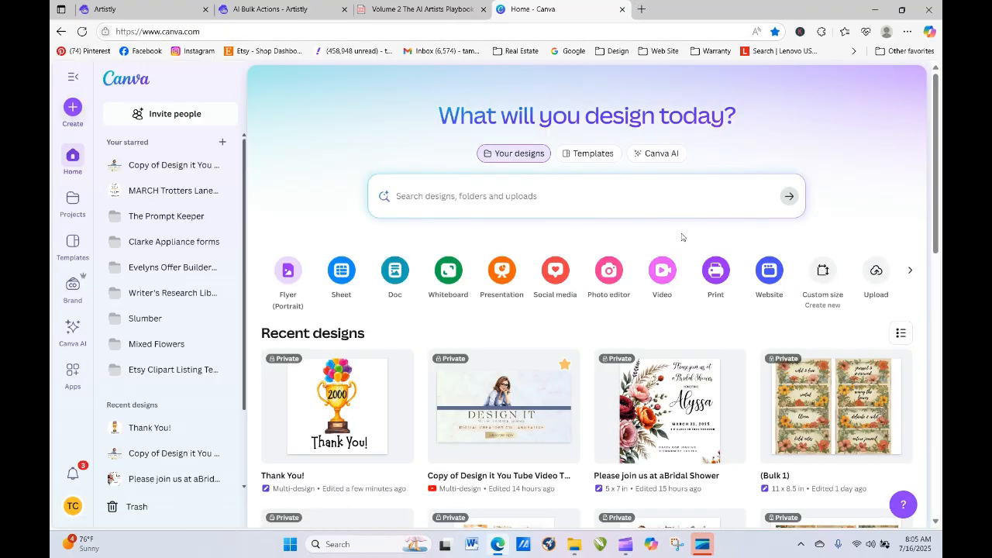
left_click(73, 286)
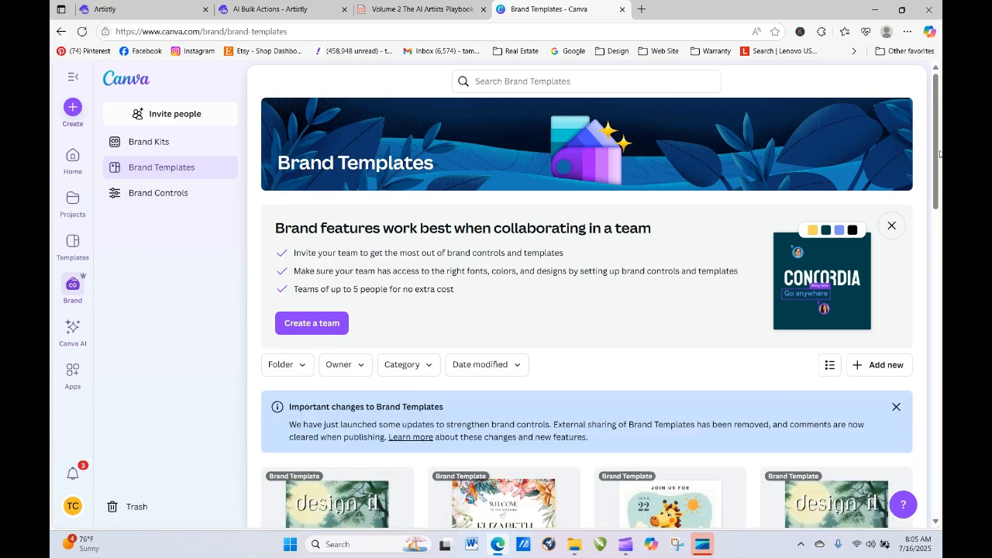
left_click_drag(938, 107, 941, 244)
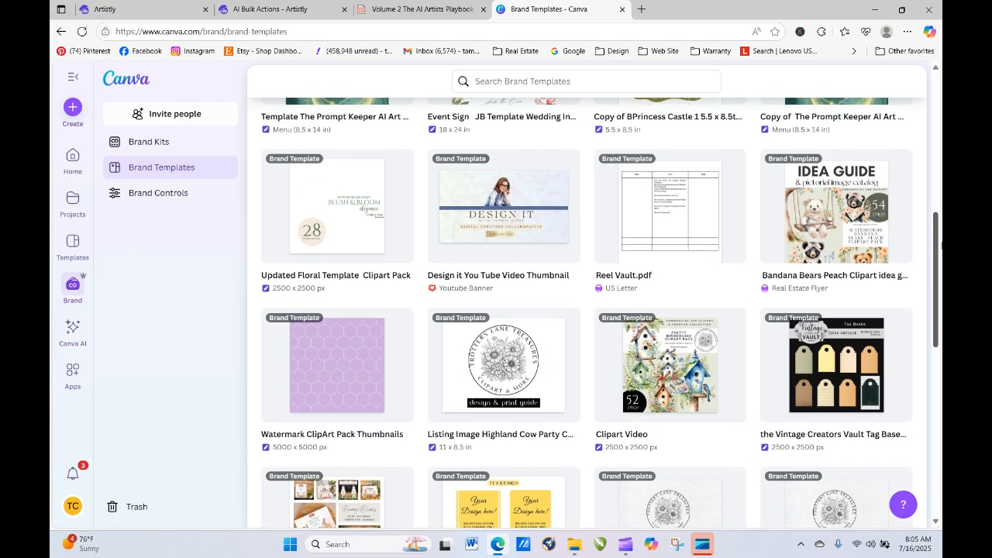
left_click(328, 221)
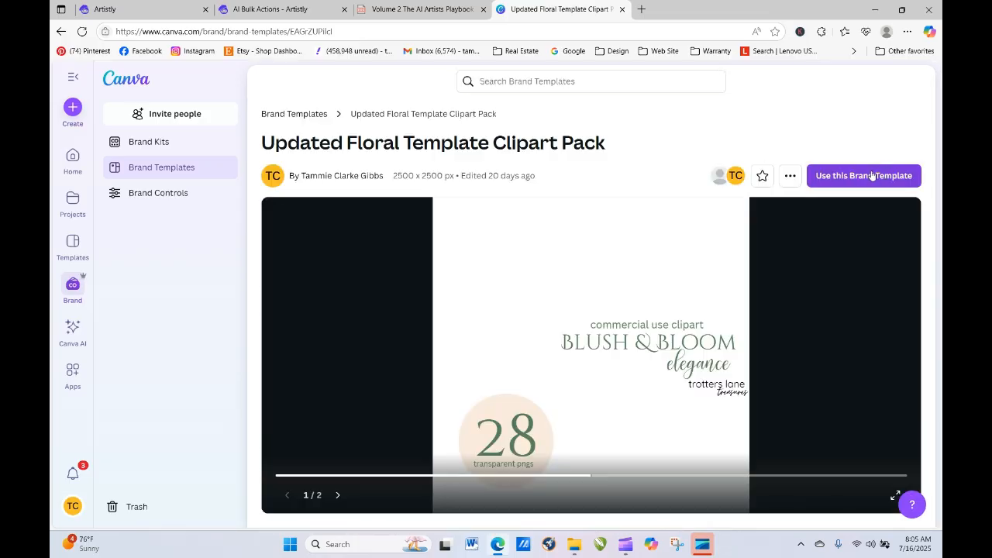
left_click(872, 176)
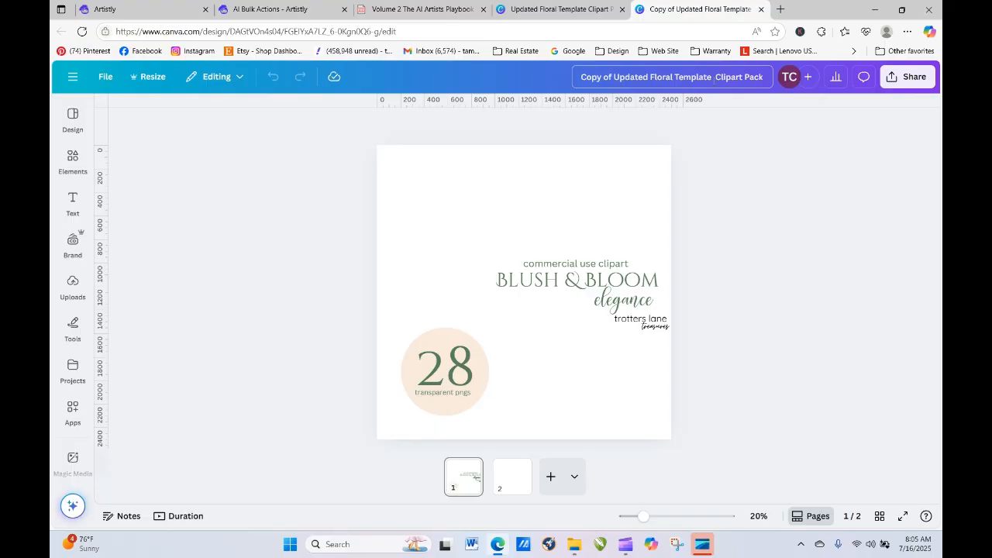
Step: Rename the template copy as Boho Bunnies Pink Clipart Pack
left_click_drag(712, 77, 568, 80)
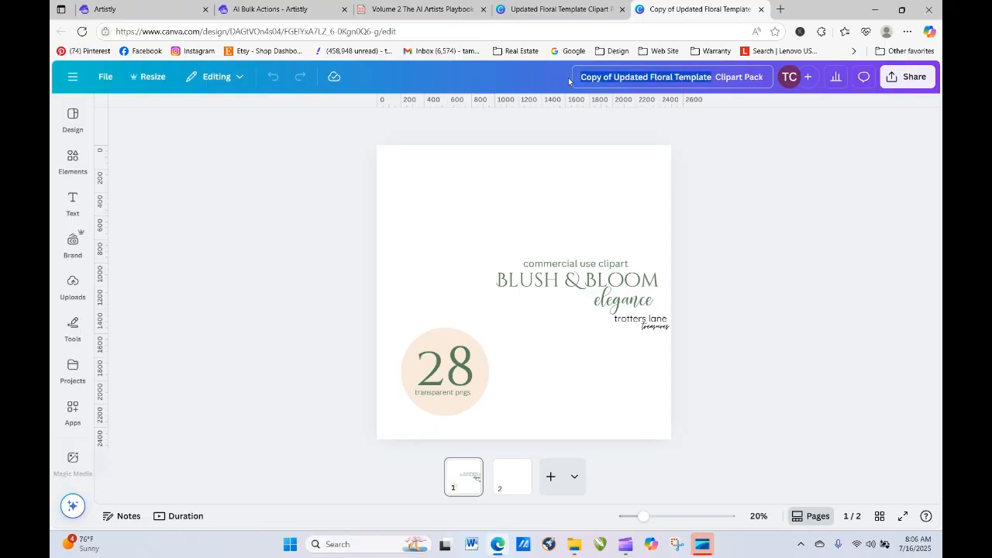
type("Boho")
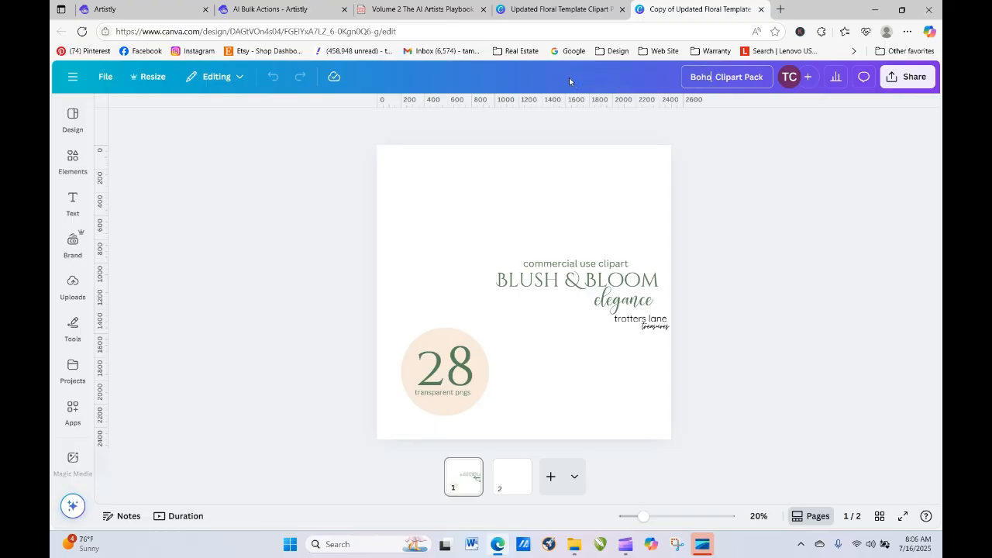
type(" Bunnies")
left_click(738, 178)
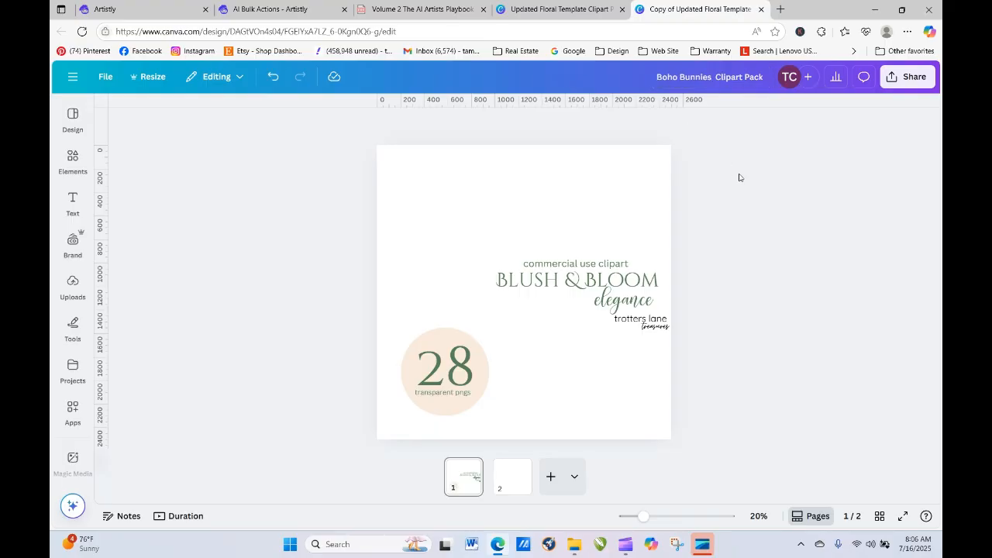
left_click(714, 77)
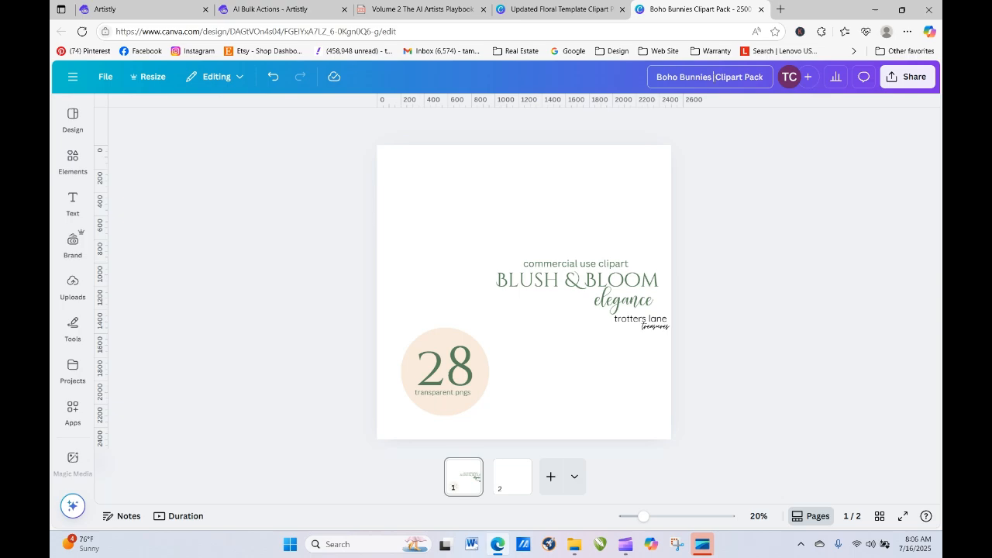
type("Pink")
left_click(812, 204)
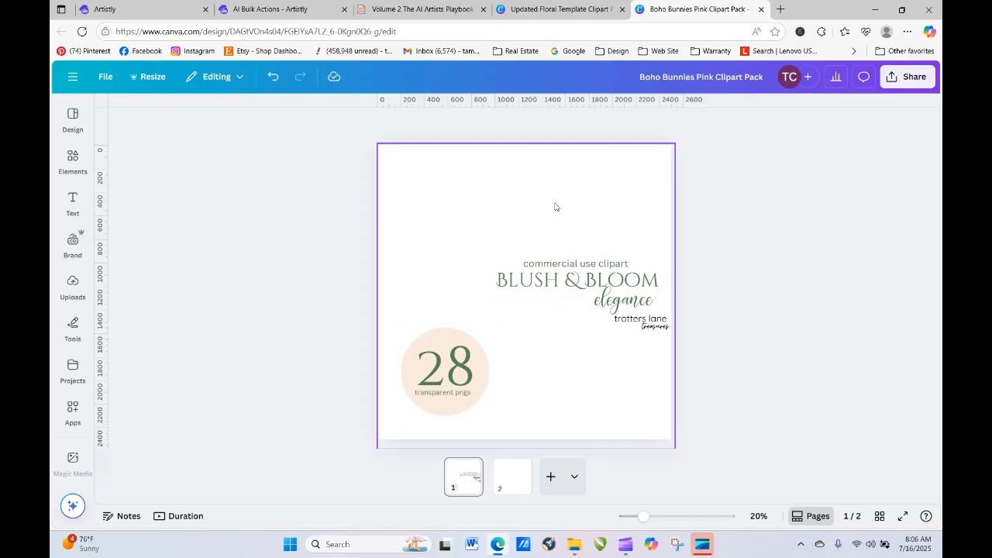
Step: Create a project folder named Boho Bunnies Pink and open it
left_click(73, 370)
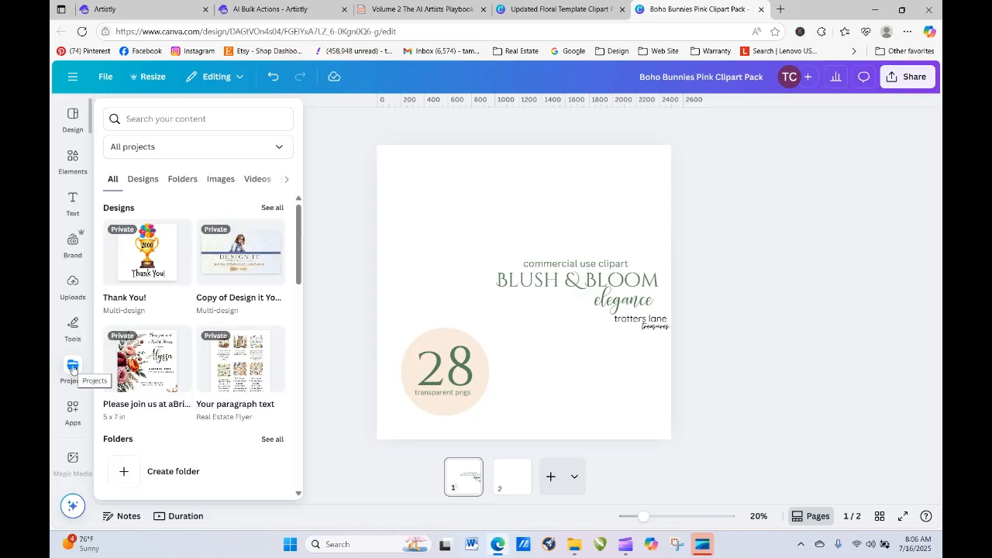
left_click(124, 472)
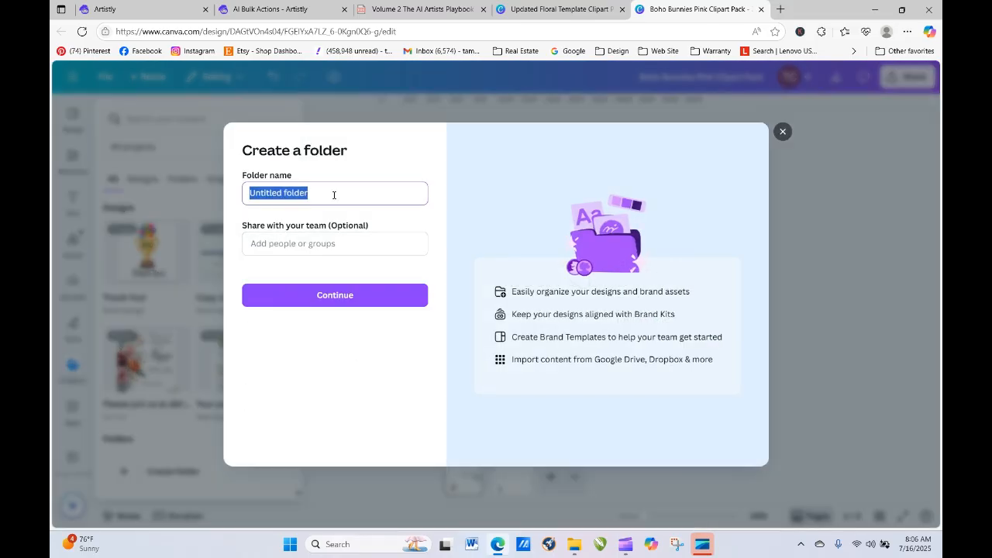
type("B")
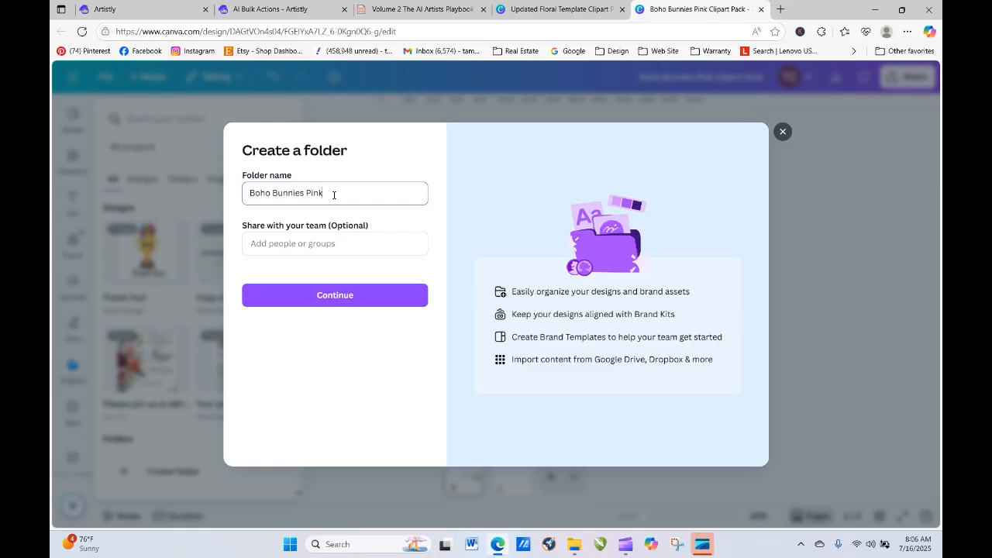
type("oho Bunnies Pink")
left_click(354, 294)
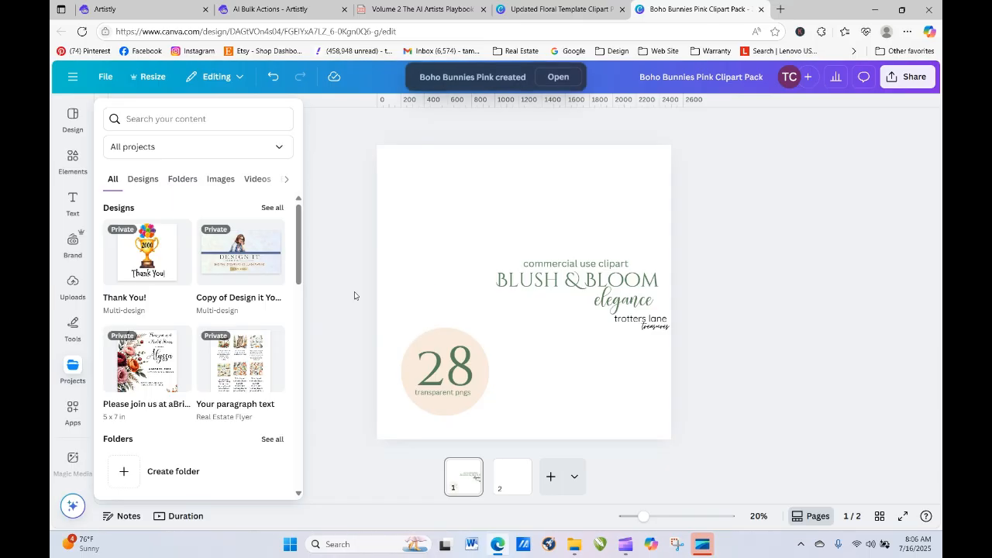
left_click(558, 76)
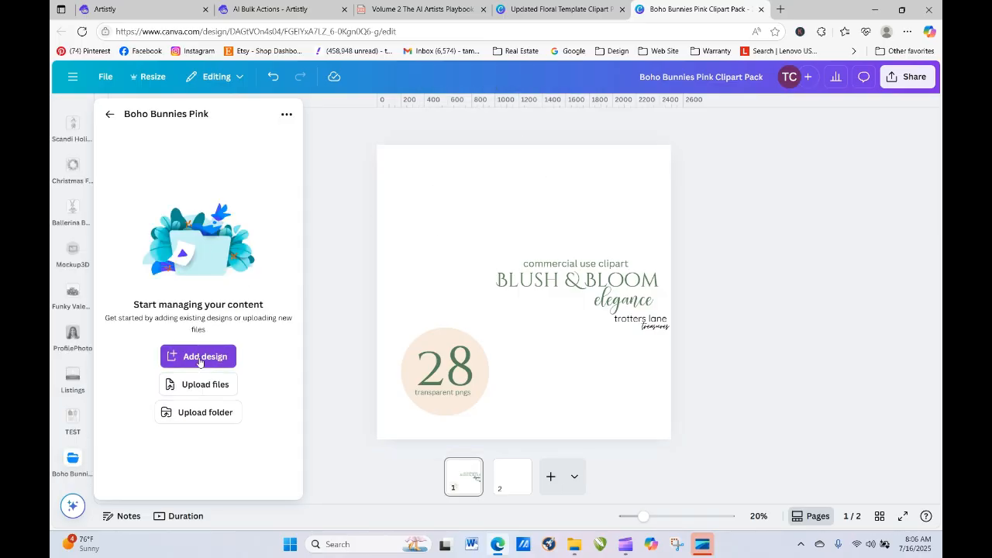
Step: Upload all images from the pixelcut-export (3) folder in Downloads to the Boho Bunnies Pink folder
left_click(201, 386)
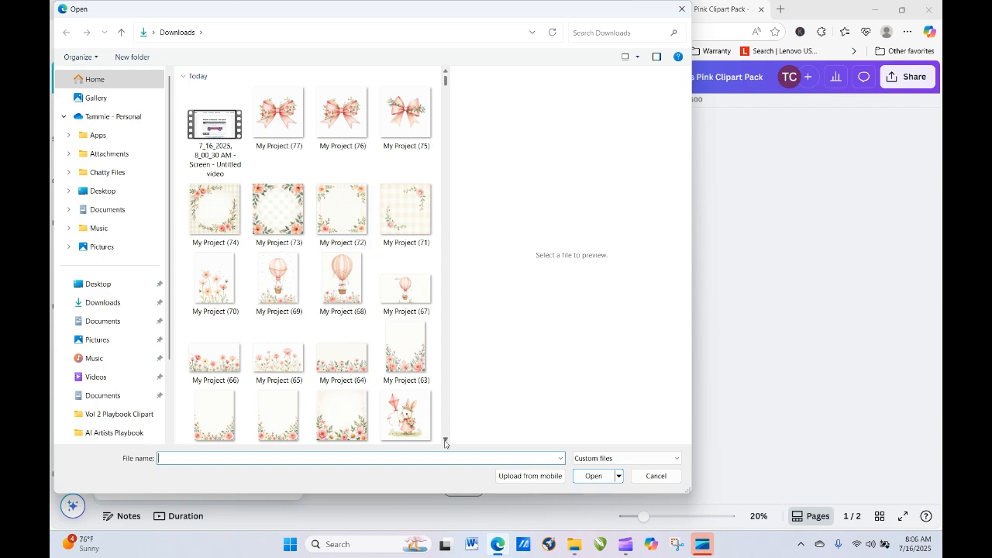
scroll(445, 442, "down", 10)
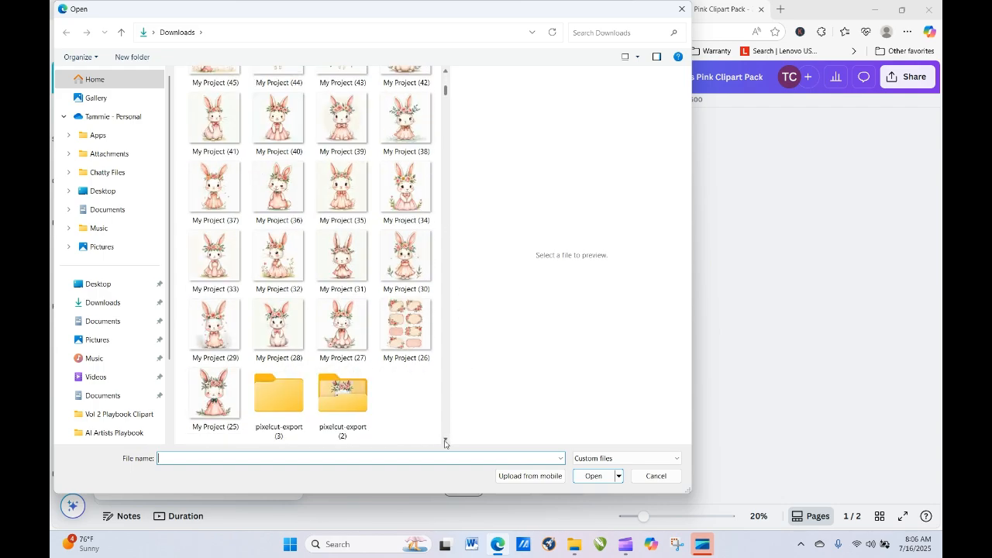
scroll(444, 442, "down", 3)
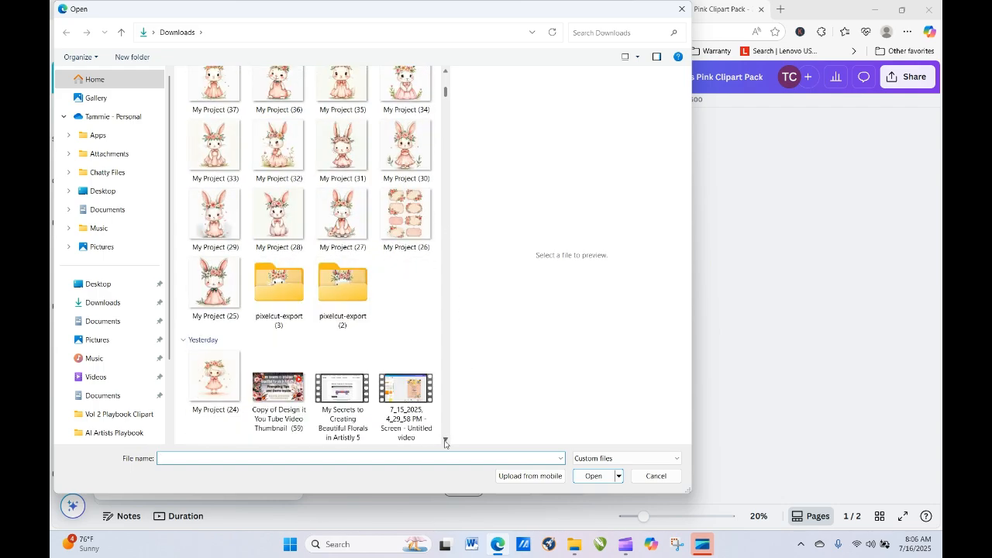
double_click(292, 303)
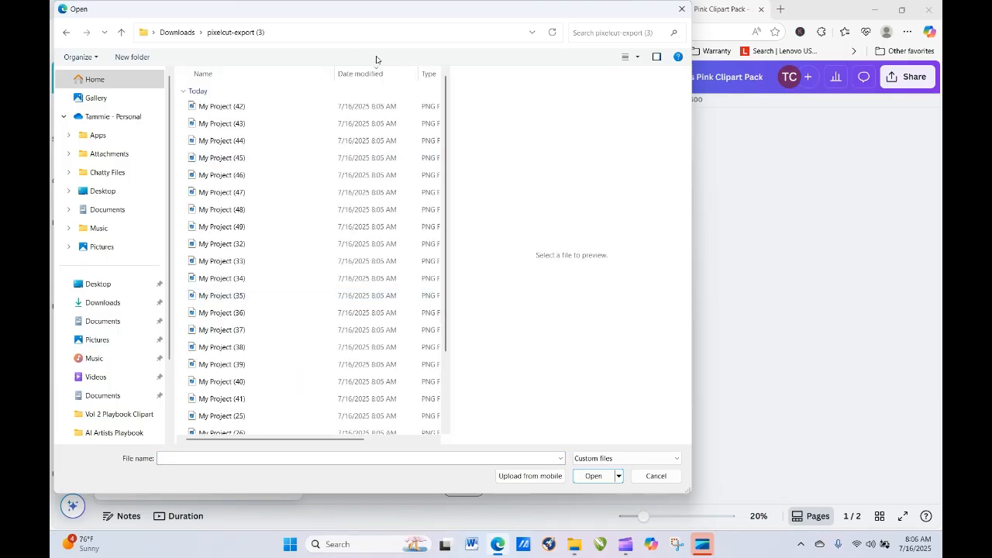
left_click(85, 58)
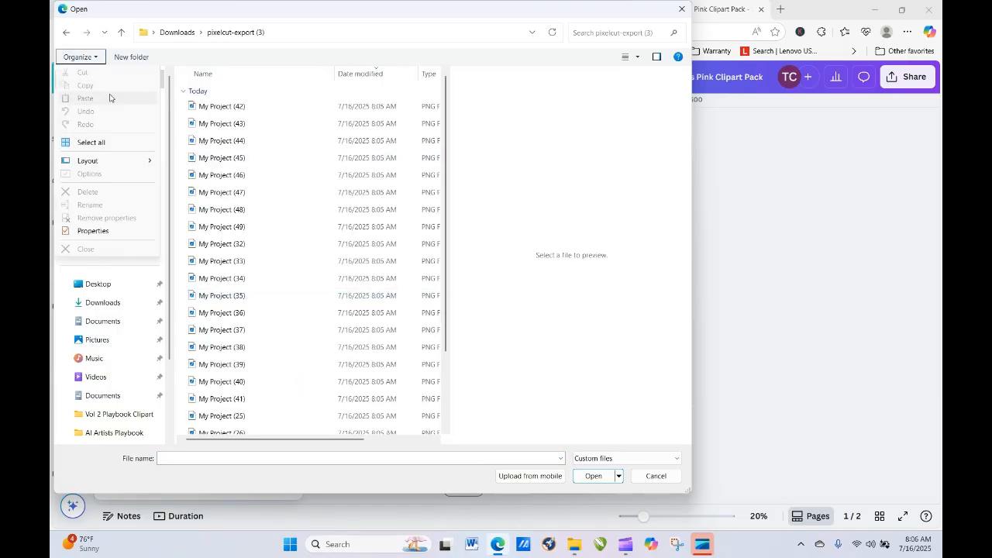
left_click(90, 143)
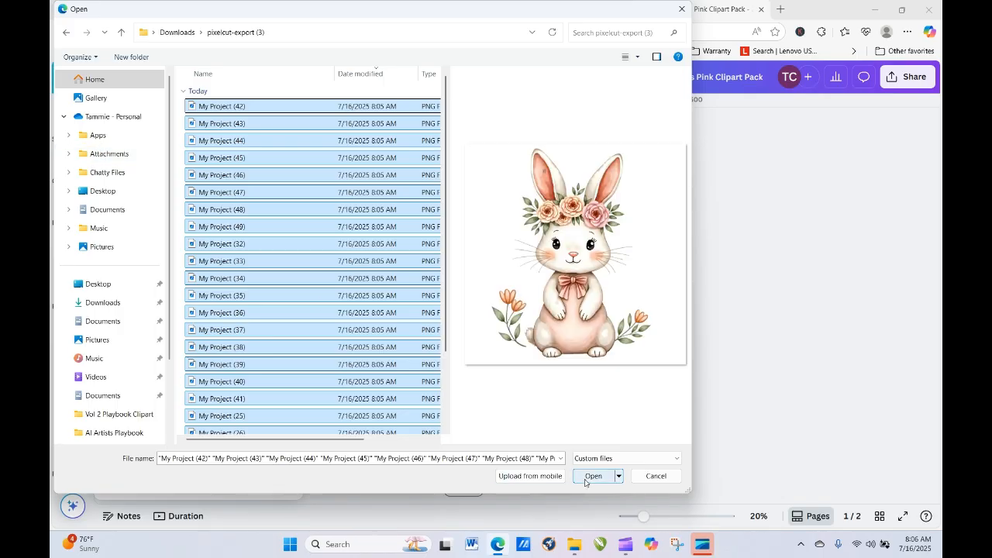
left_click(592, 476)
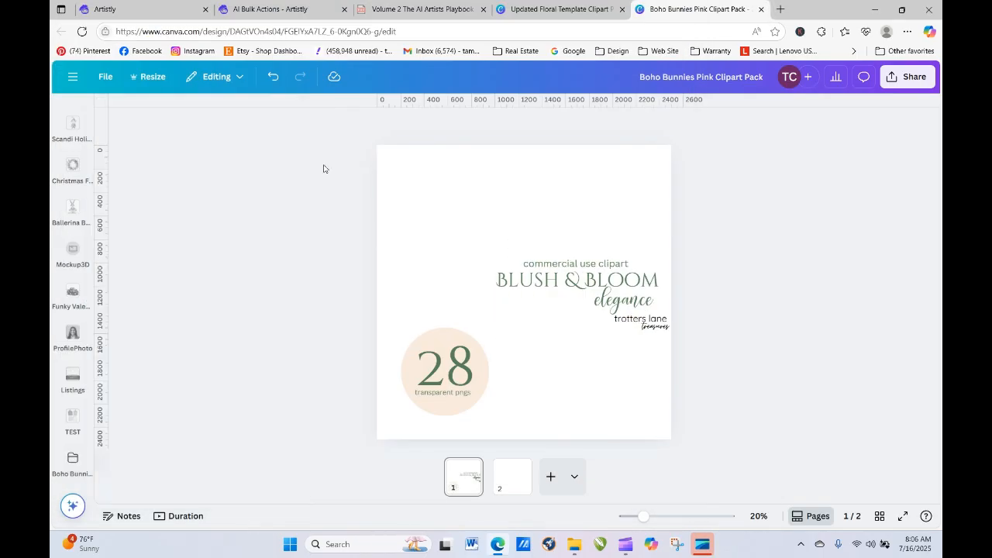
Step: Go back to the overview of all projects in the Canva editor
left_click(73, 126)
left_click(110, 115)
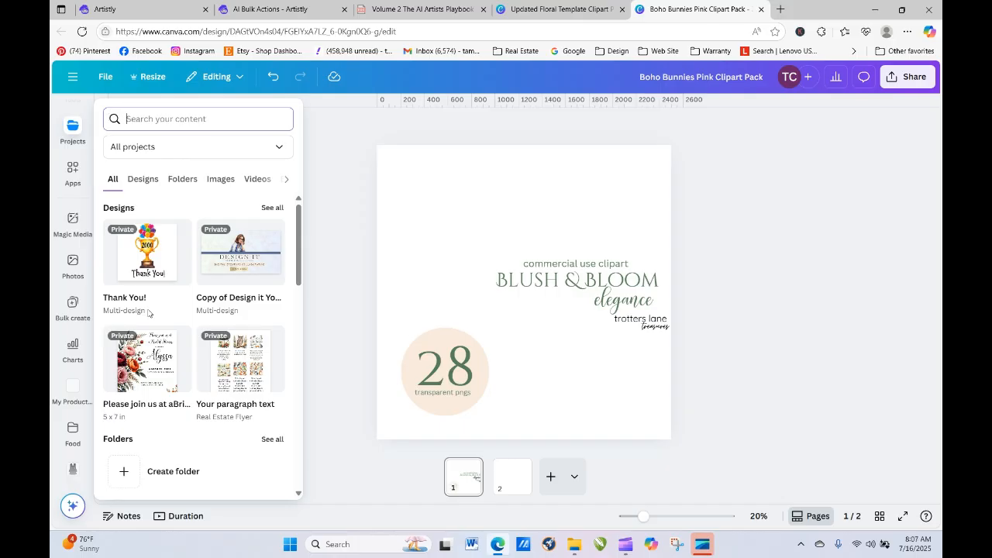
Step: Open the Boho Bunnies Pink folder among the project folders to show its clipart images
left_click(271, 438)
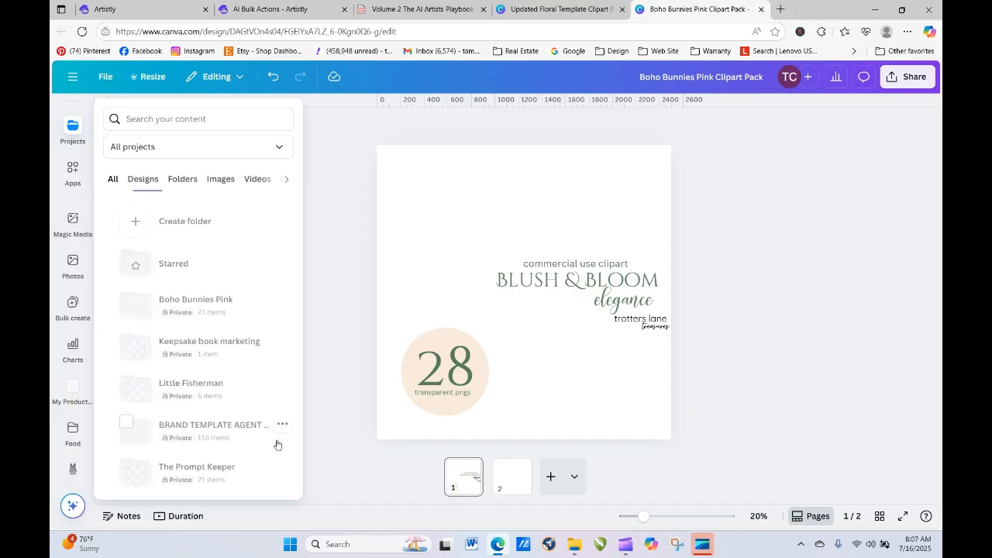
left_click(217, 312)
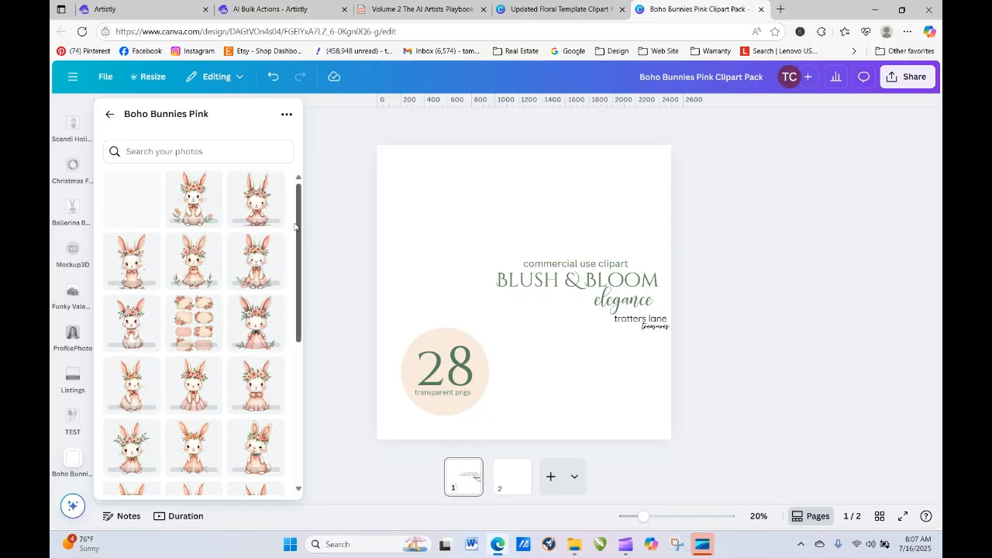
left_click(83, 108)
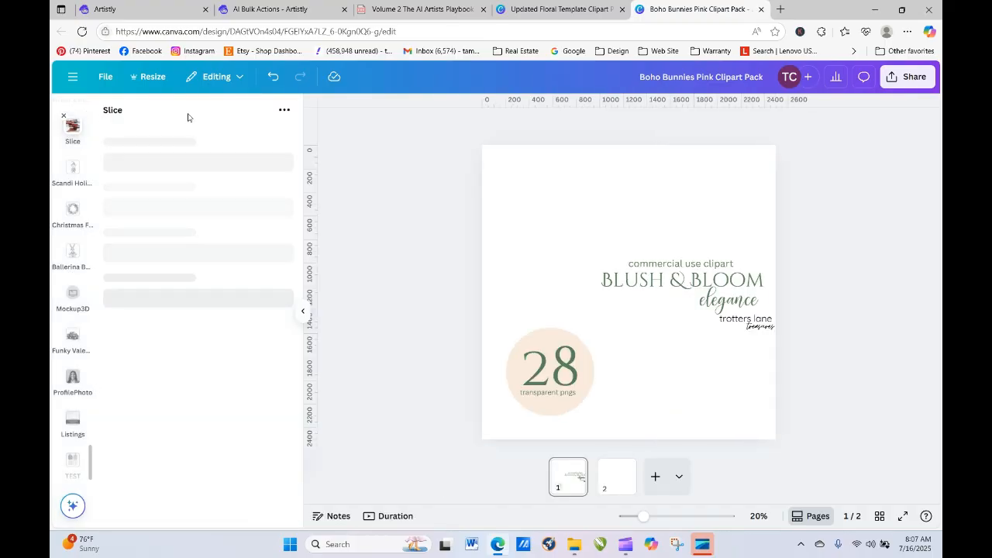
left_click(64, 117)
left_click(109, 110)
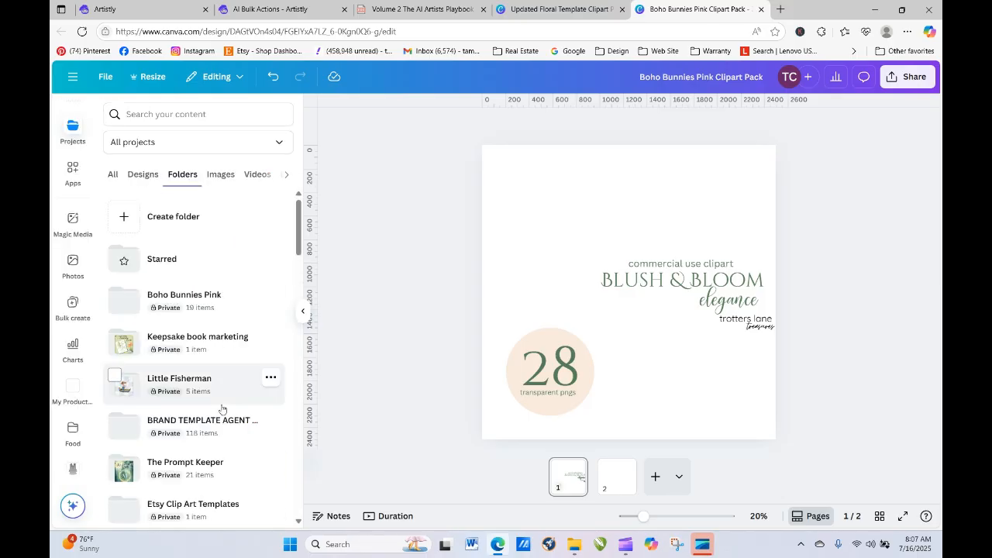
left_click(200, 309)
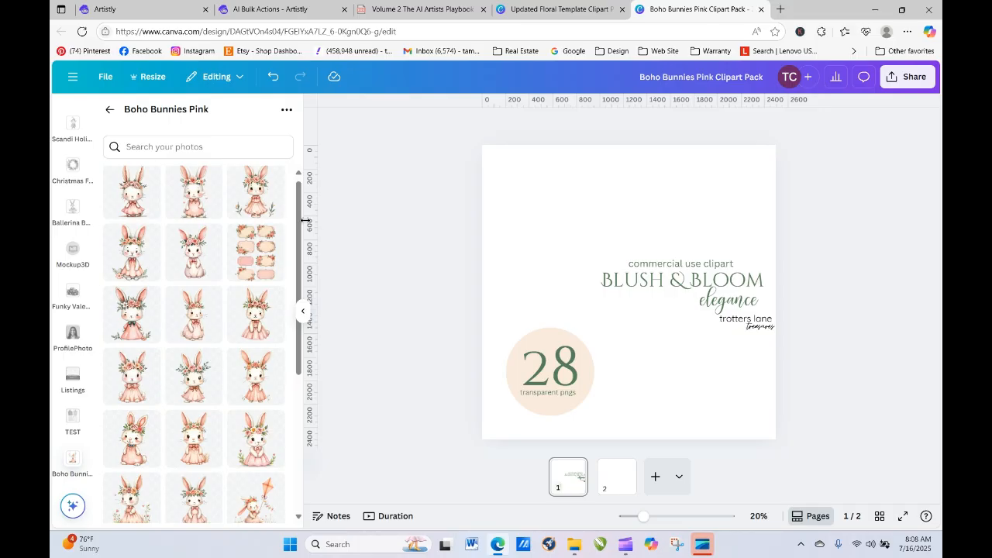
left_click_drag(305, 220, 301, 126)
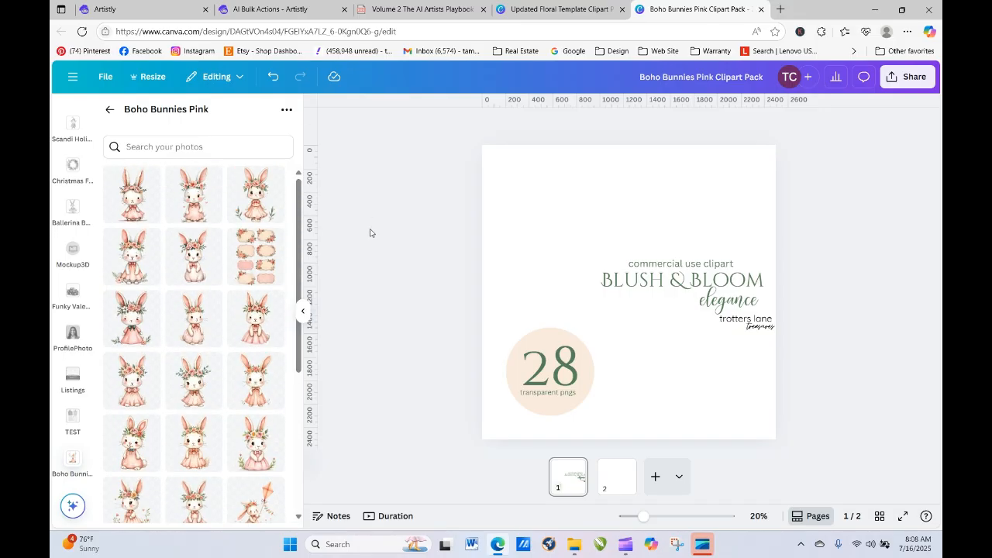
Step: Replace the "Blush & Bloom" title text on page 1 with "BOHO BUNNIES"
left_click(673, 281)
left_click(672, 280)
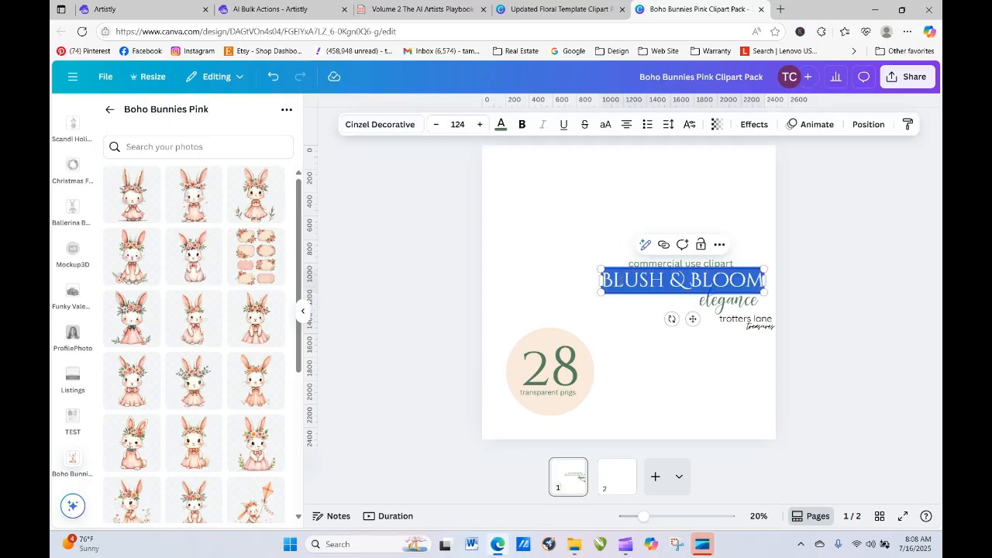
type("B")
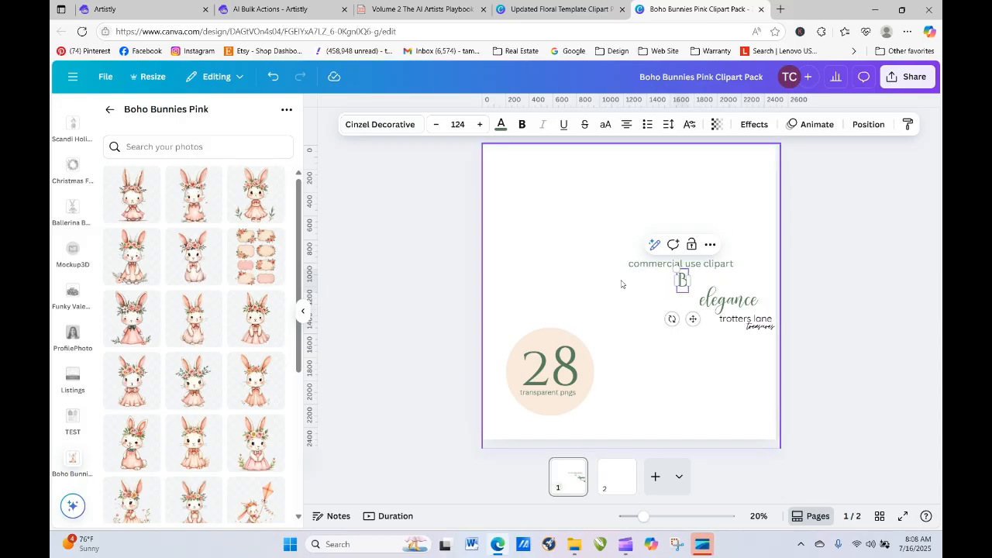
type("OHO")
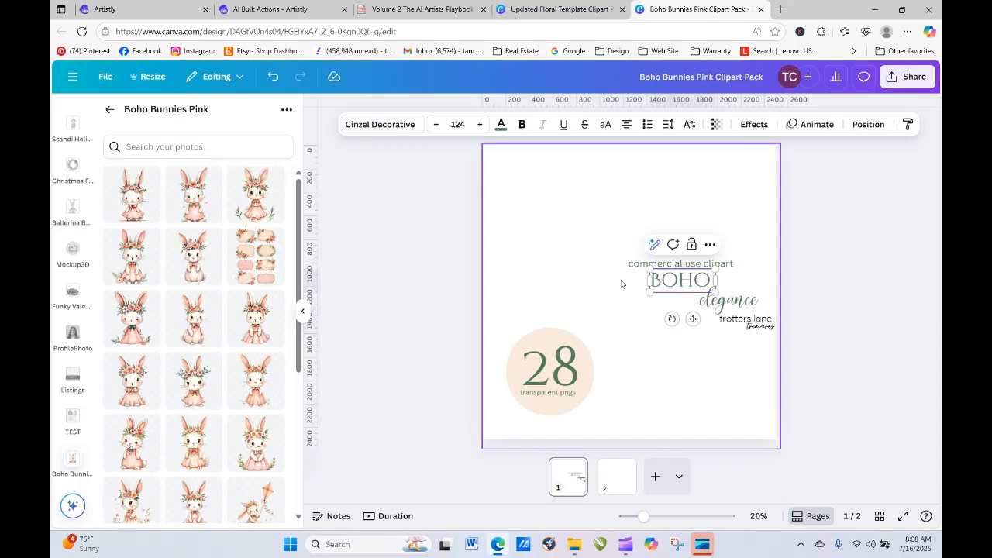
type(" BUNNIES")
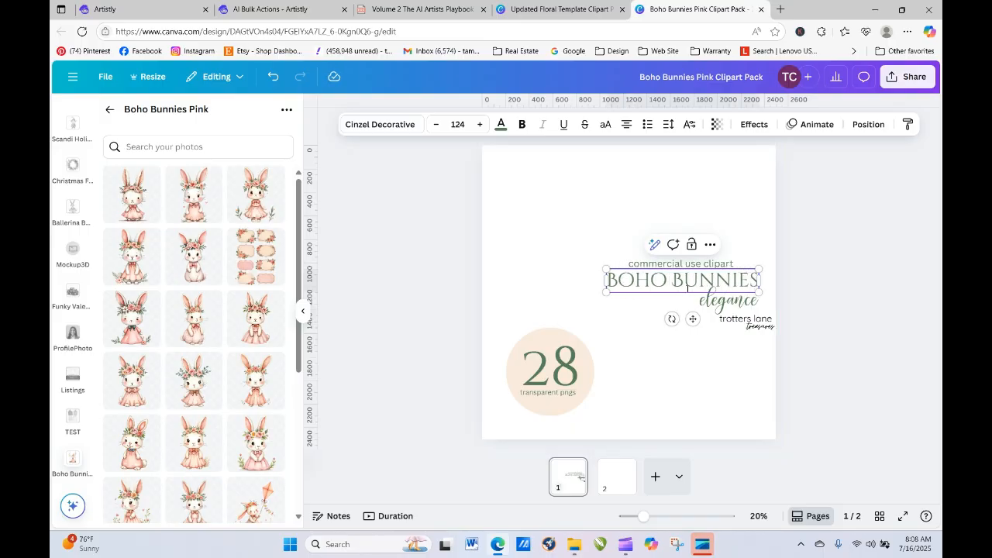
Step: Remove the word "elegance" from the page and move the trotters lane treasures logo up directly beneath the title
left_click_drag(732, 300, 918, 294)
left_click_drag(744, 319, 743, 299)
left_click(791, 309)
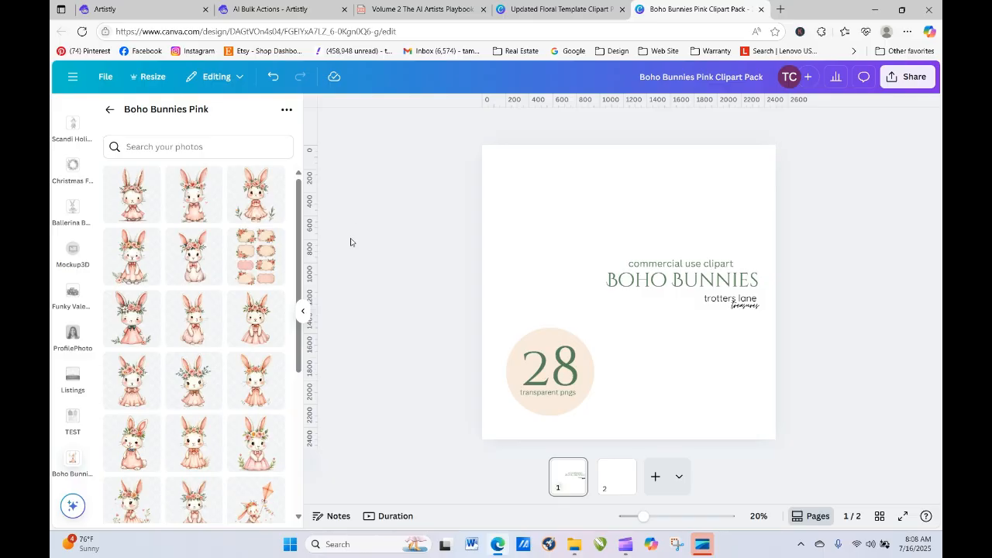
Step: Add the bunny on the branch swing, shrink it and place it in the page's upper-right corner above the title
left_click_drag(300, 250, 304, 366)
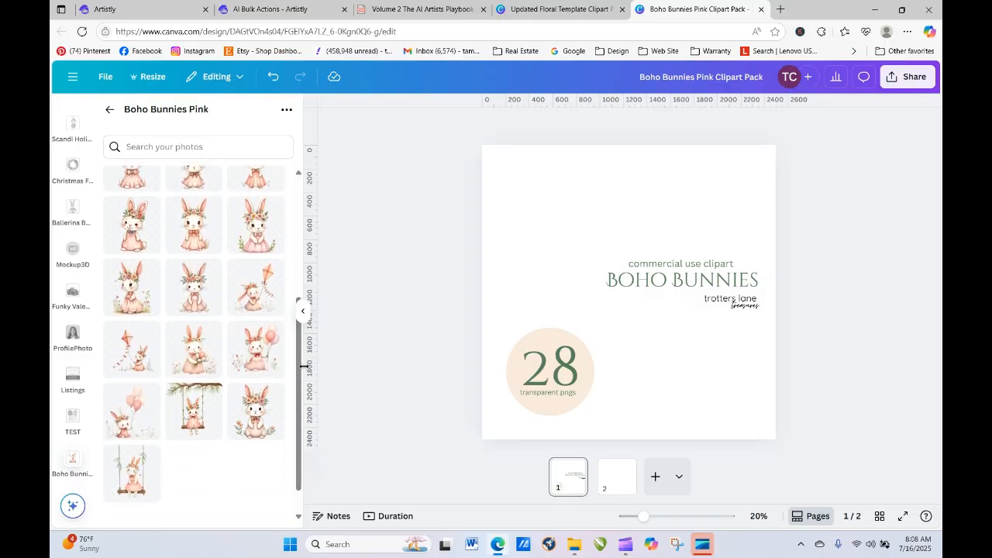
left_click(192, 415)
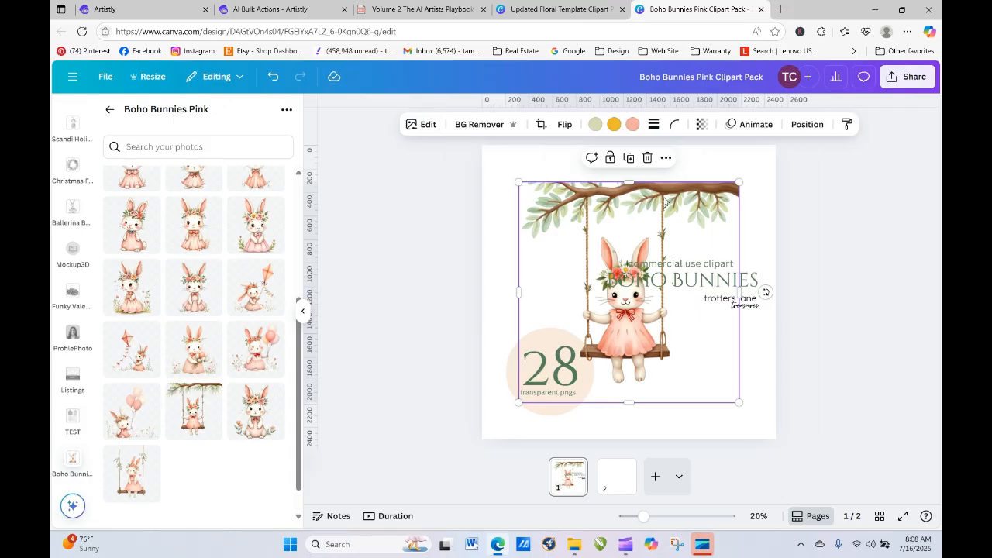
left_click_drag(666, 197, 707, 159)
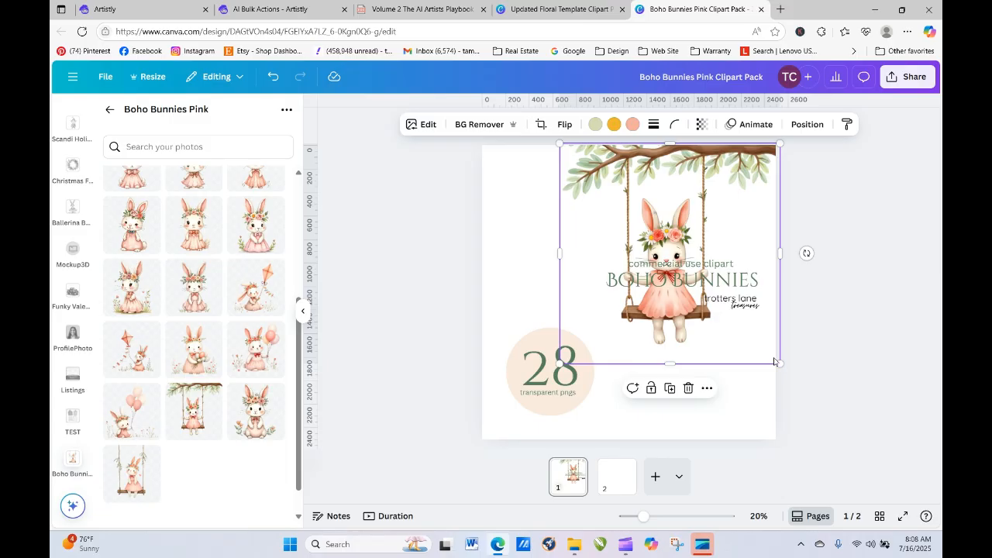
left_click_drag(774, 359, 678, 268)
left_click_drag(624, 200, 726, 200)
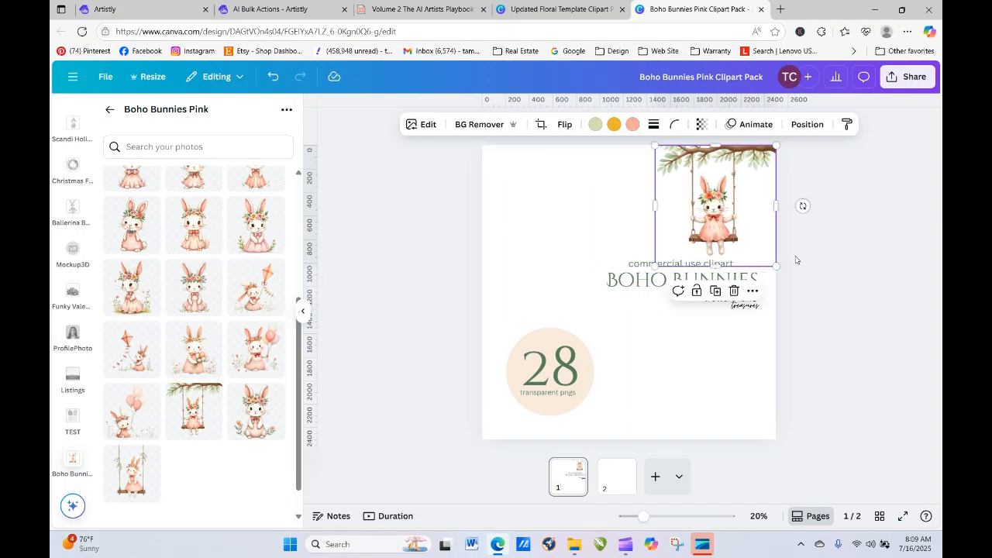
left_click(760, 393)
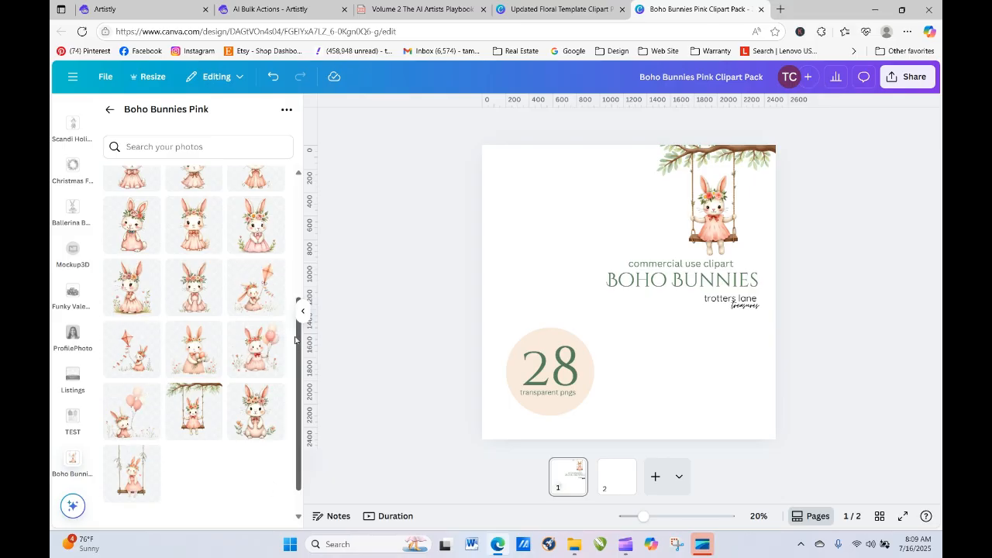
Step: Add the sitting bunny with balloons and move the "28 transparent pngs" badge up beside the swing bunny
left_click(259, 358)
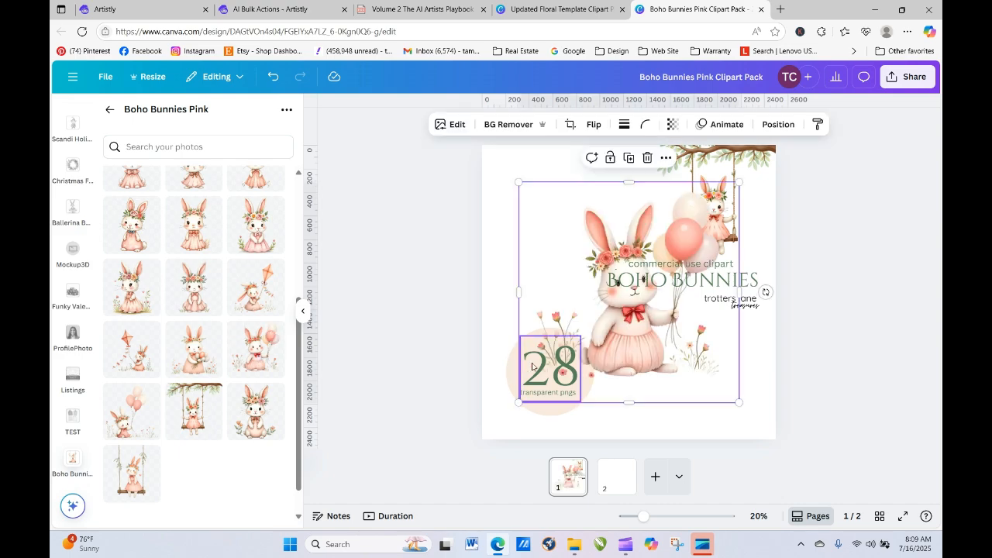
left_click_drag(636, 375, 543, 301)
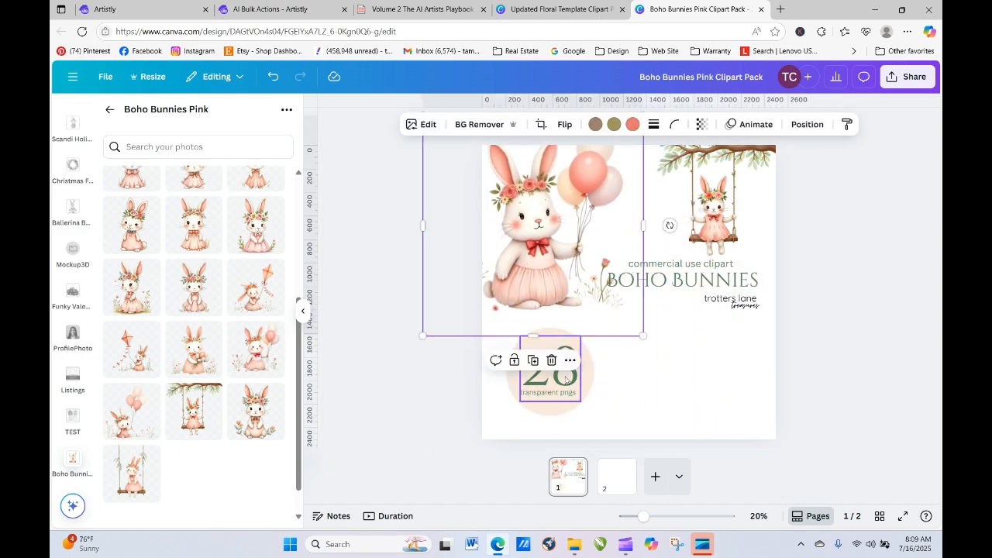
left_click_drag(426, 413, 641, 186)
left_click(520, 304)
left_click(526, 205)
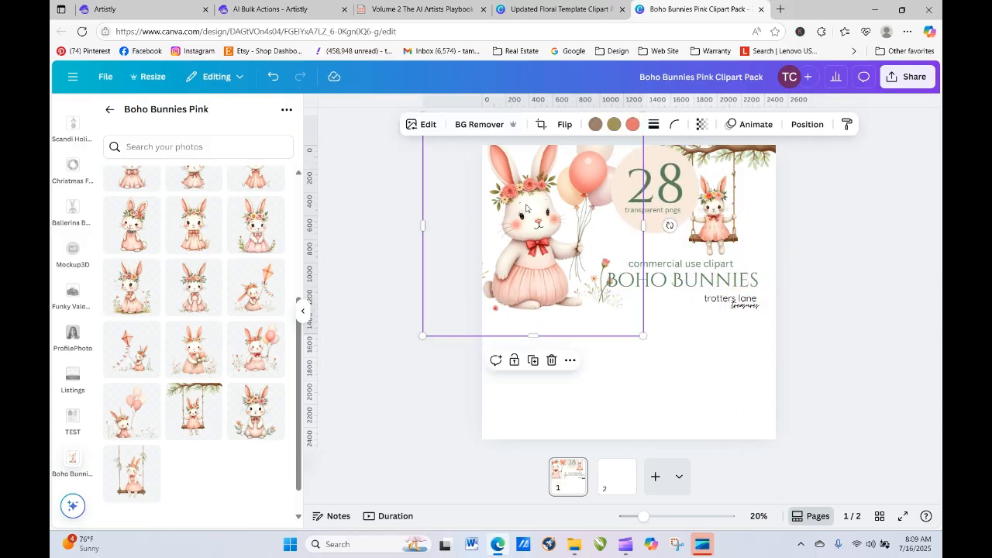
Step: Shrink the balloon bunny and position it in the page's lower-left corner
left_click_drag(526, 205, 524, 335)
left_click_drag(420, 247, 494, 298)
mouse_move(560, 402)
left_mouse_down()
mouse_move(559, 369)
mouse_move(558, 384)
left_mouse_up()
left_click(416, 303)
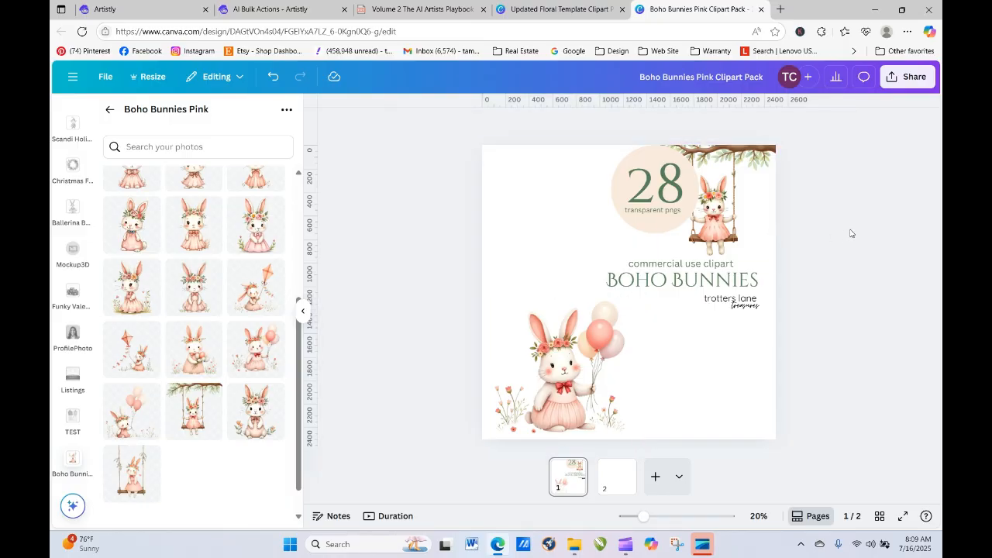
Step: Move the "28 transparent pngs" badge to the page's upper-left corner and make the balloon bunny slightly smaller
left_click_drag(640, 198, 516, 198)
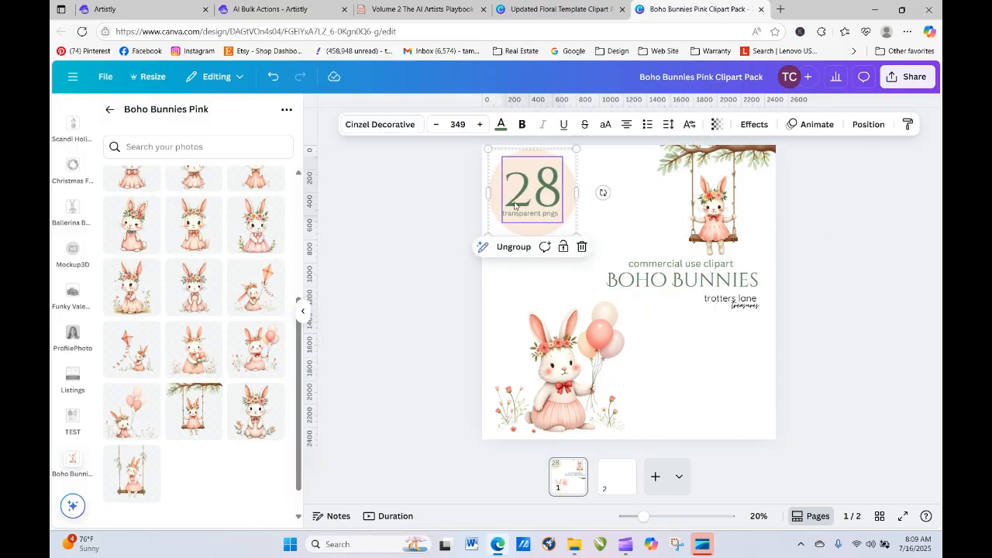
left_click(437, 207)
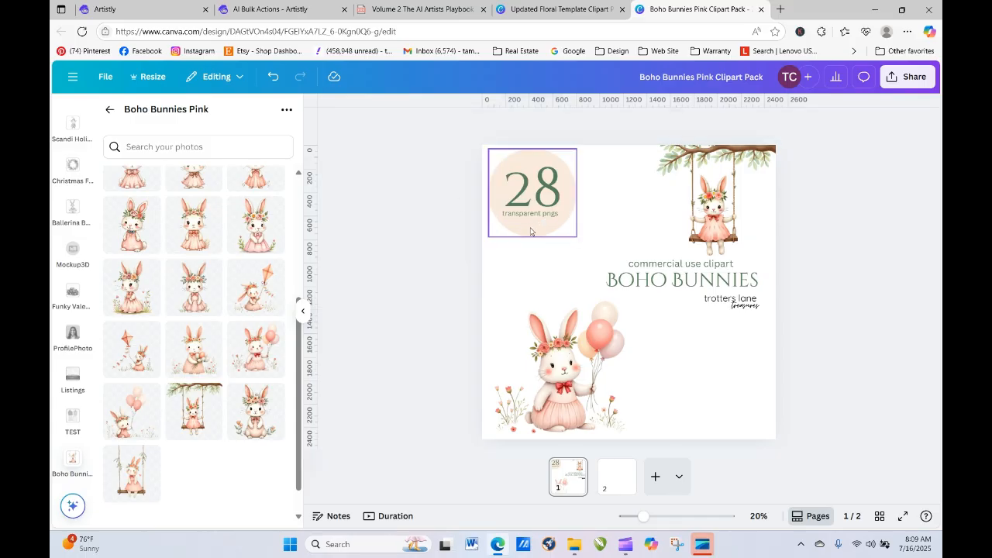
left_click(543, 313)
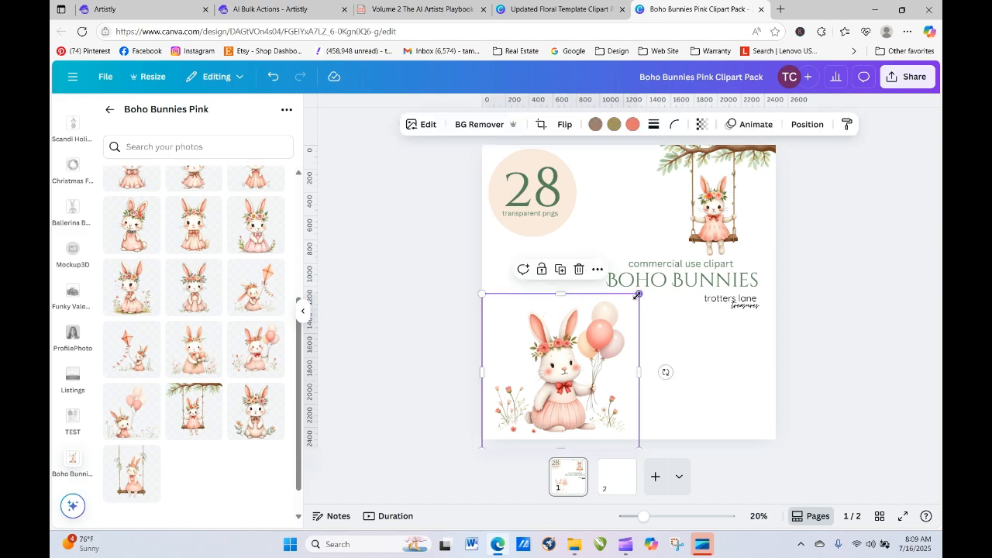
left_click_drag(640, 293, 604, 266)
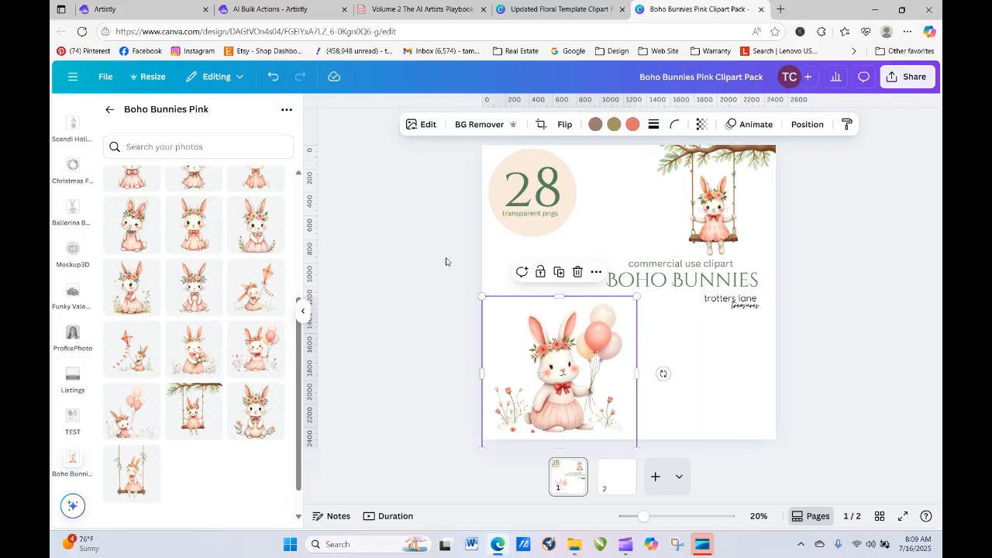
left_click(415, 278)
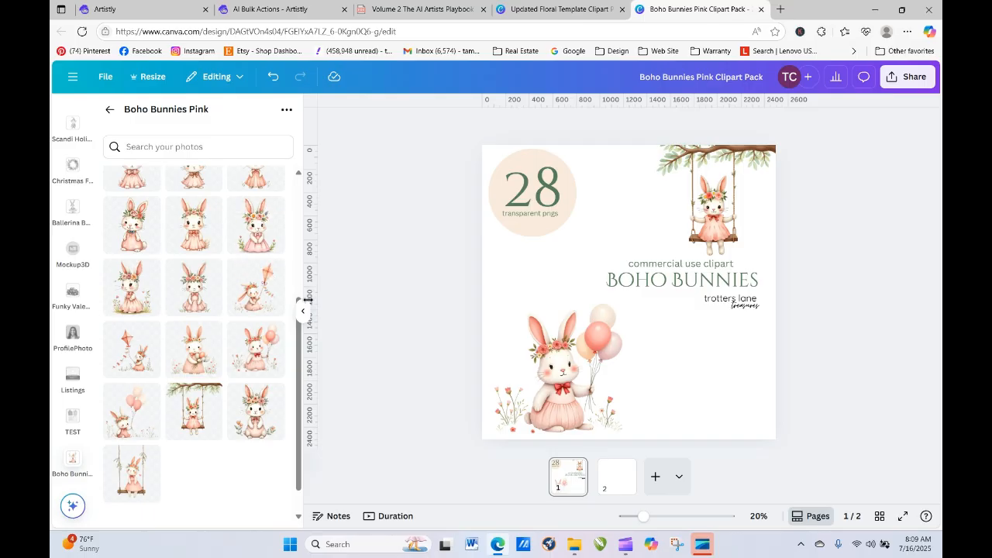
Step: Add the sitting bunny with the kite, shrink it and place it between the badge and the swing bunny
left_click_drag(300, 334, 299, 235)
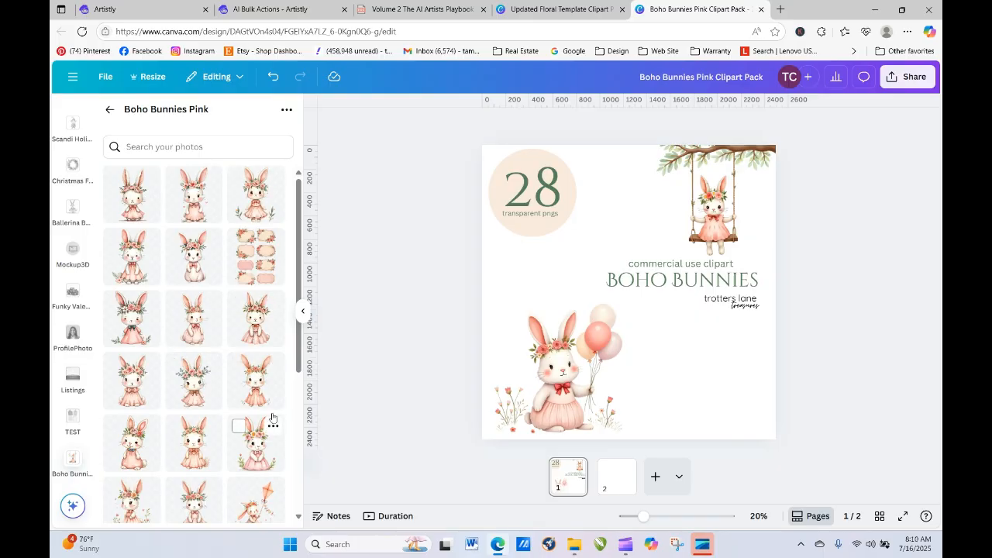
left_click_drag(299, 347, 307, 432)
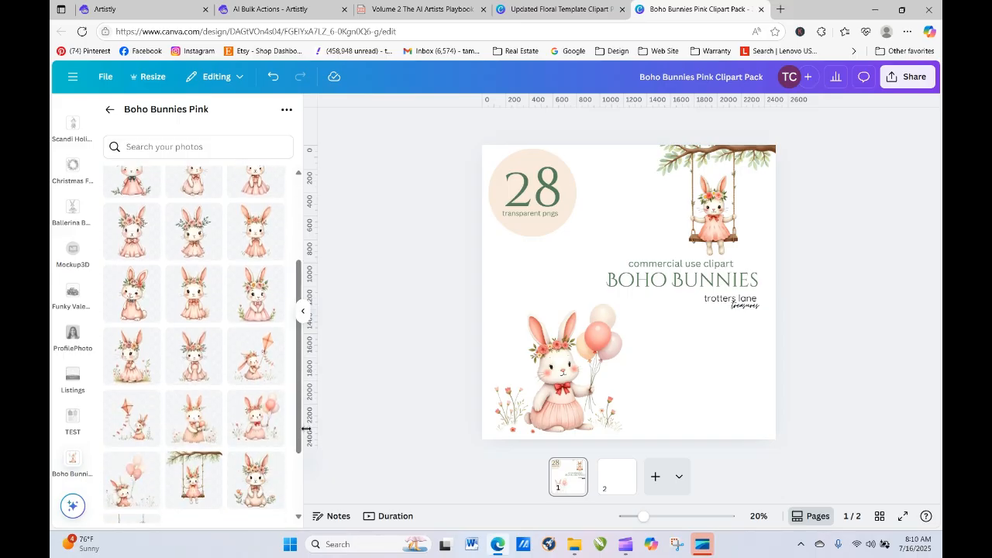
left_click(266, 364)
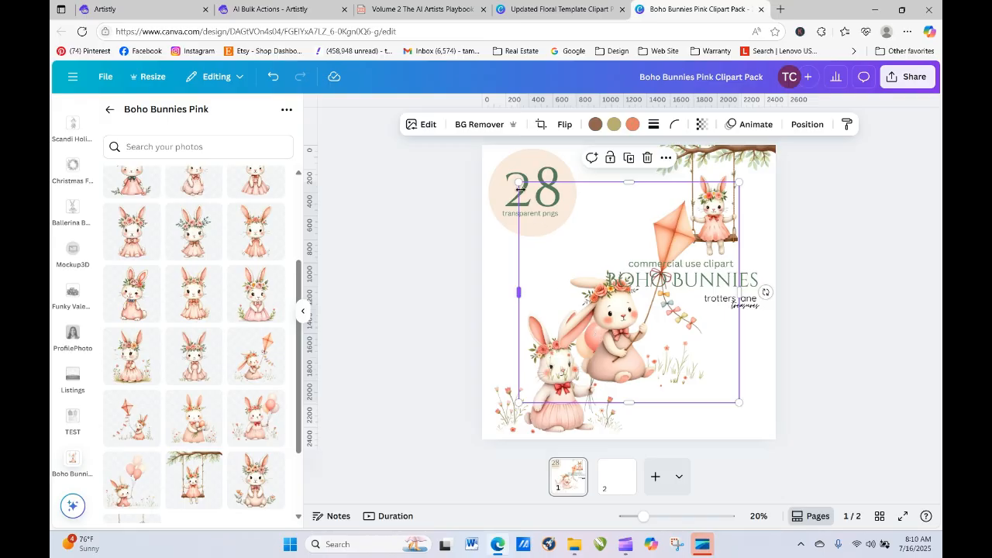
left_click_drag(519, 182, 618, 284)
left_click_drag(667, 382, 610, 244)
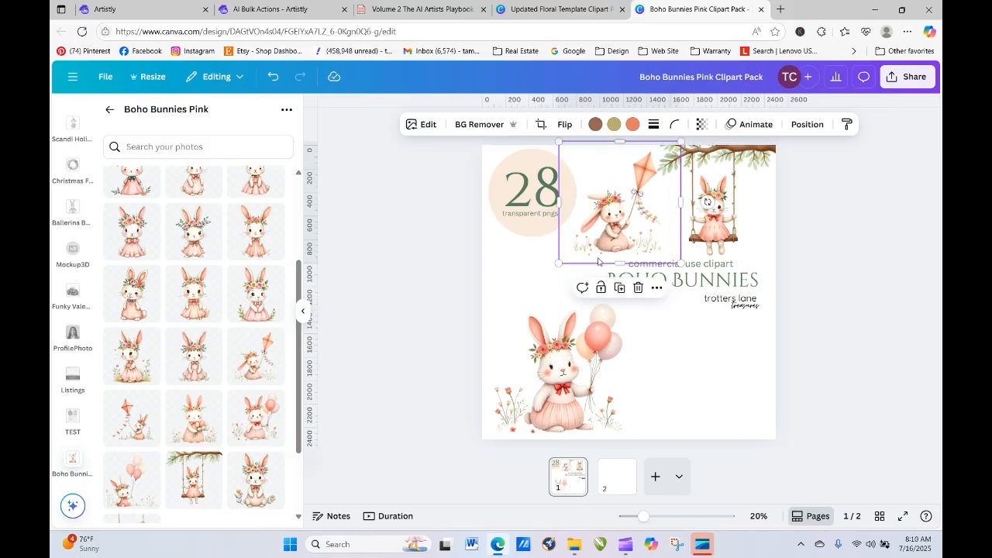
Step: Flip the kite bunny horizontally and shift it closer to the swing bunny, clear of the badge
left_click(564, 124)
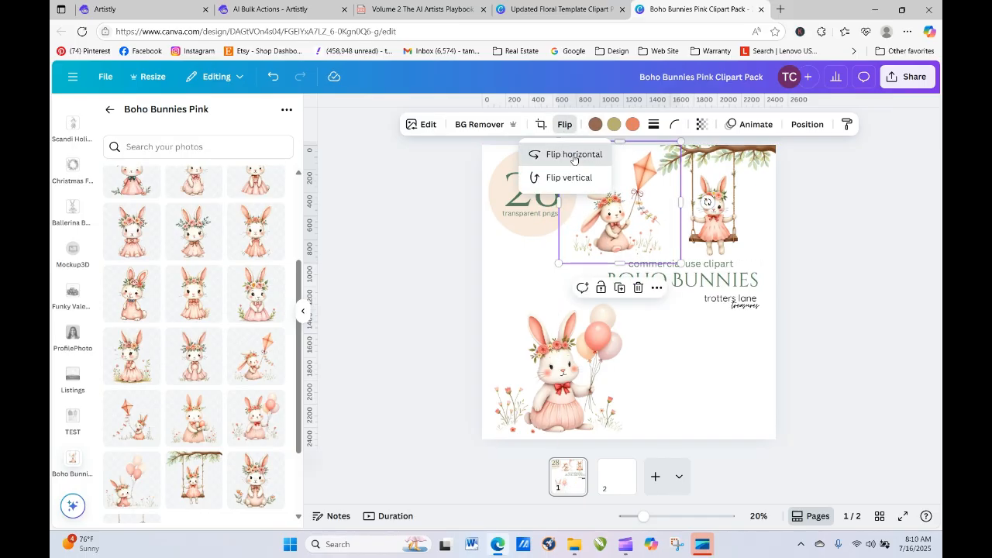
left_click(572, 155)
left_click(660, 237)
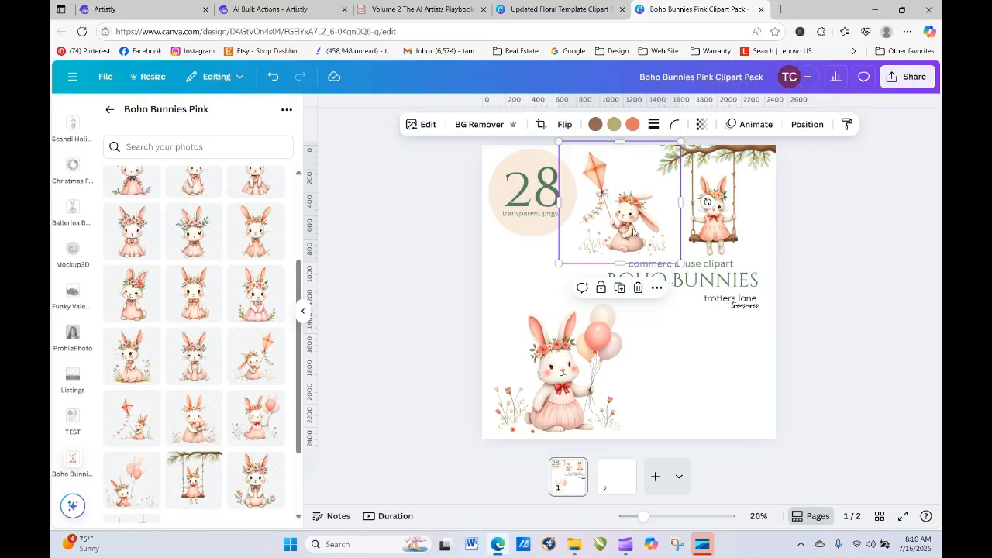
left_click_drag(632, 231, 657, 230)
left_click(817, 224)
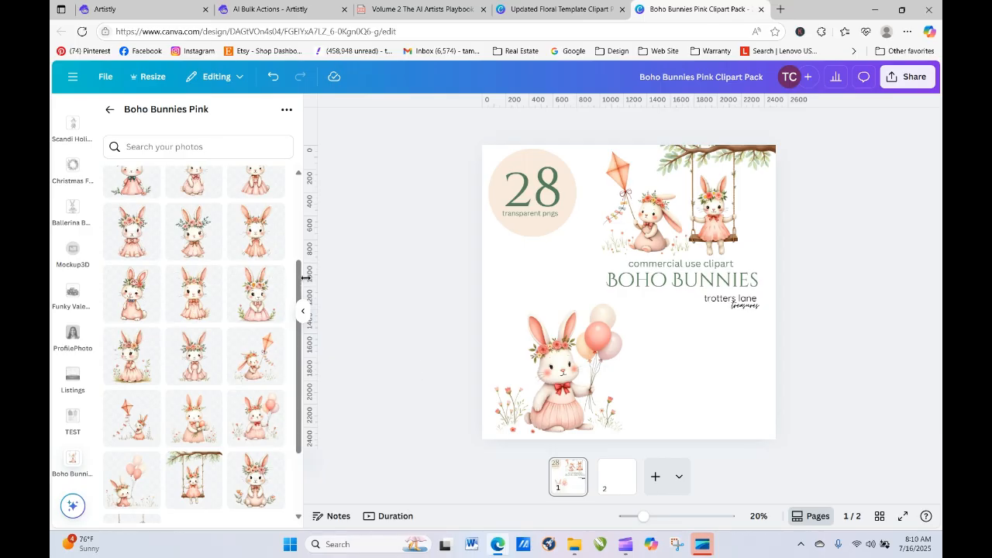
Step: Add the gray-pawed bunny with the flower crown and leafy sprigs, shrink it and place it in the page's lower-right area
left_click_drag(299, 277, 299, 197)
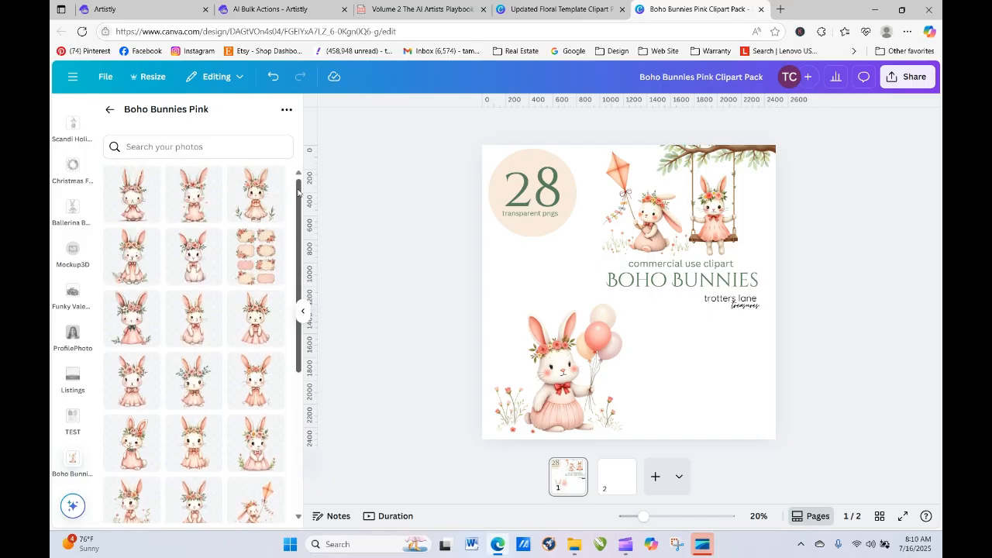
left_click(135, 268)
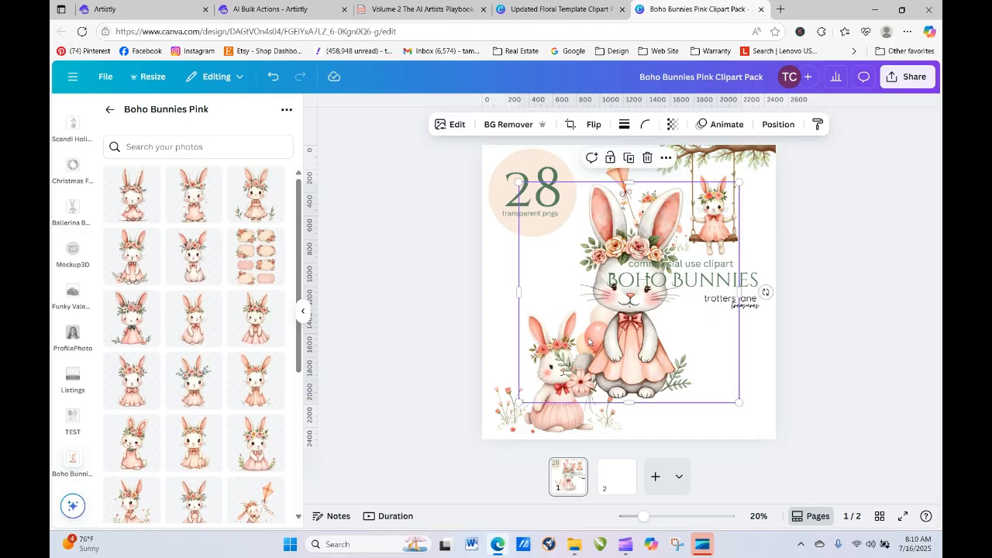
left_click_drag(518, 182, 601, 263)
mouse_move(671, 392)
left_mouse_down()
mouse_move(681, 418)
mouse_move(681, 408)
left_mouse_up()
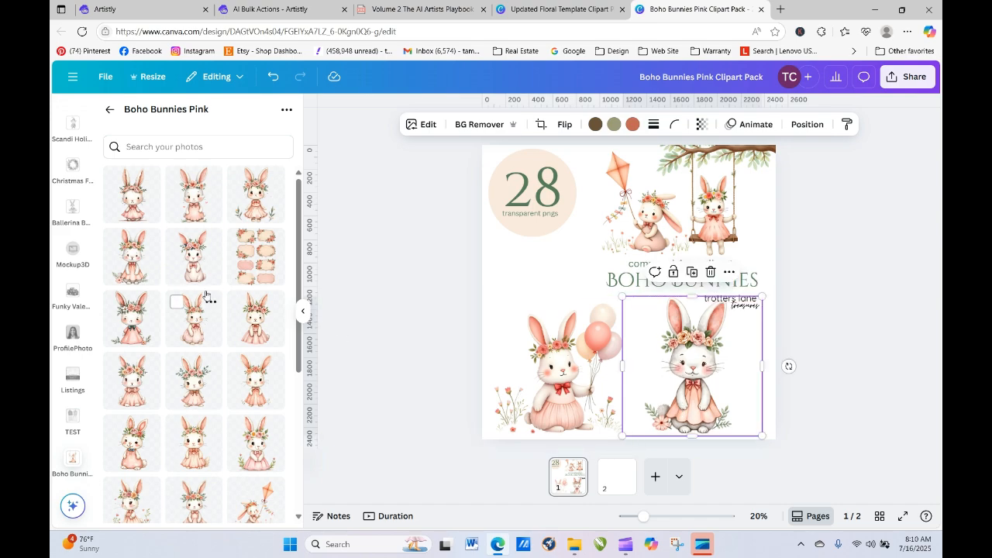
left_click(196, 208)
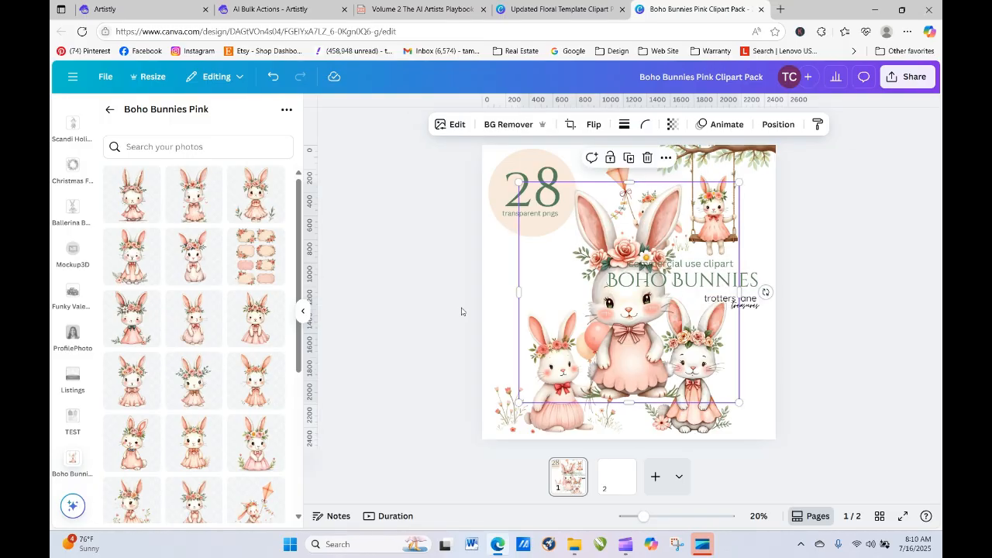
left_click_drag(518, 182, 581, 247)
left_click_drag(637, 396, 880, 336)
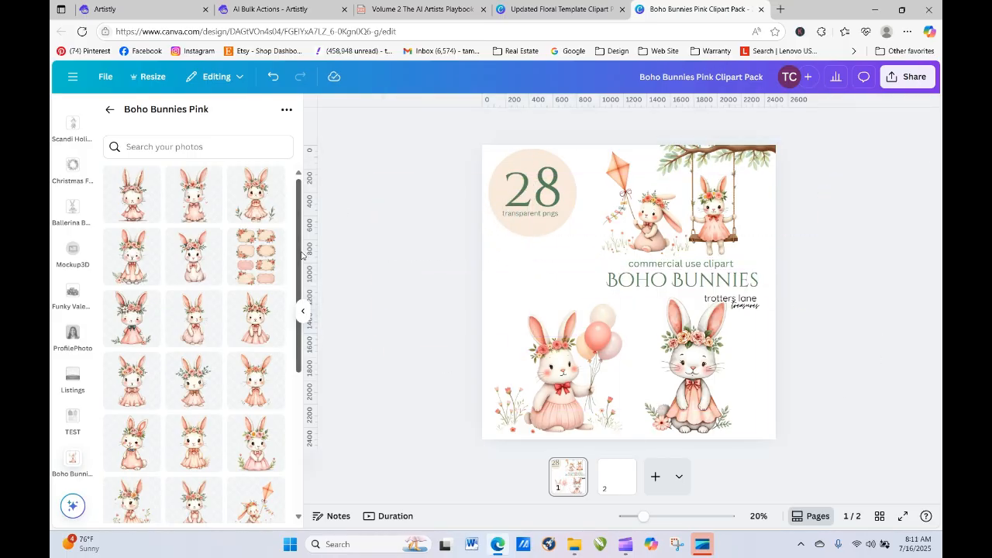
Step: Add the second kite bunny from the folder, flip it horizontally and move it to the page's left edge below the badge
scroll(300, 337, "down", 2)
scroll(300, 337, "down", 2)
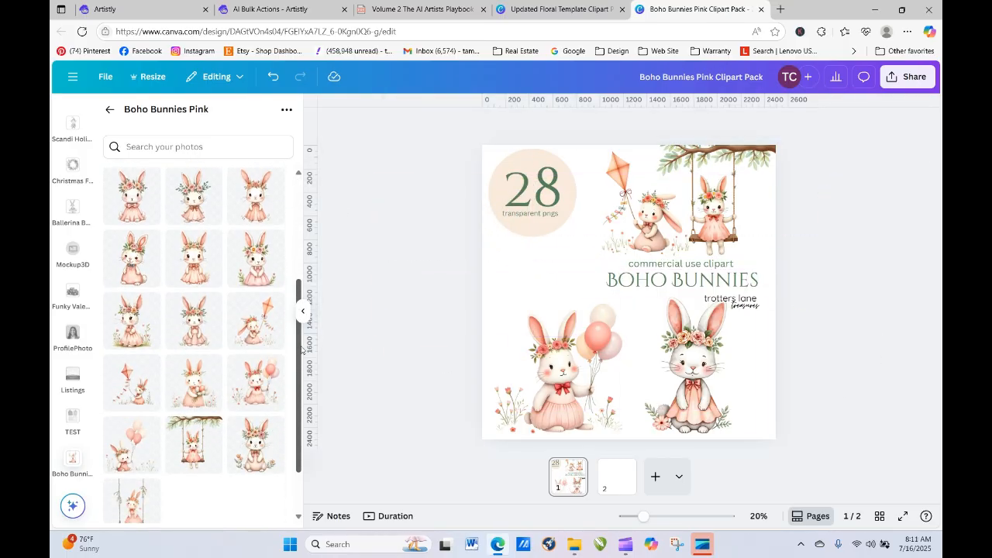
left_click(188, 438)
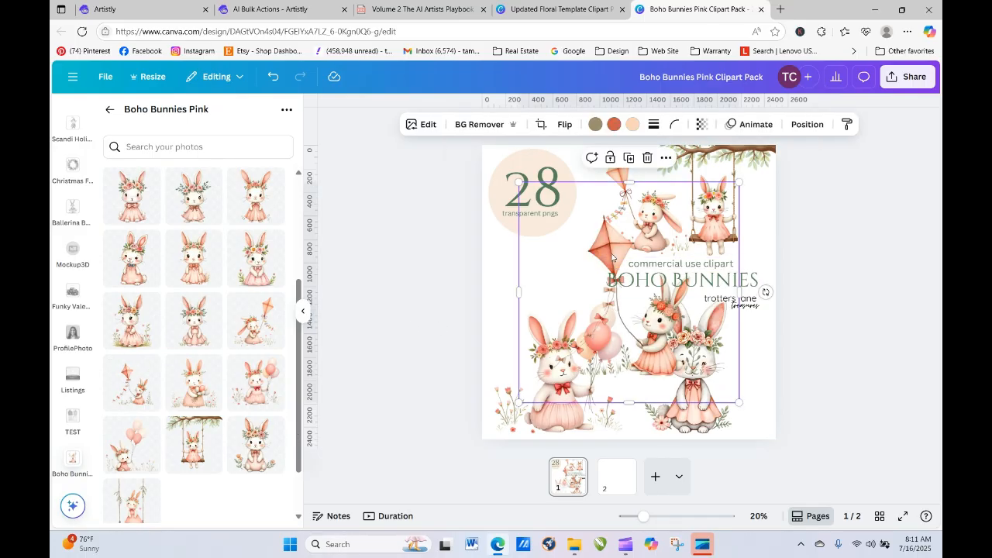
left_click_drag(610, 256, 483, 235)
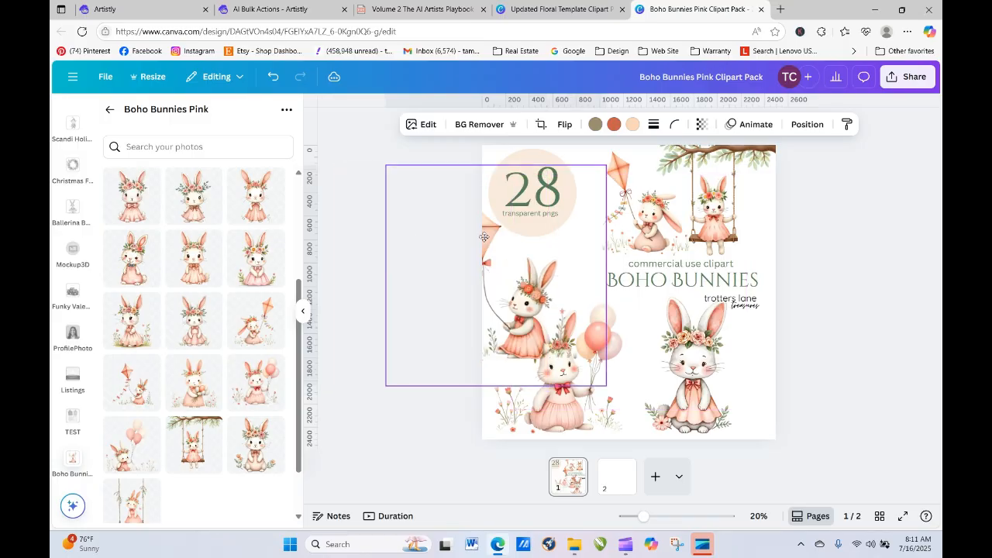
left_click(562, 126)
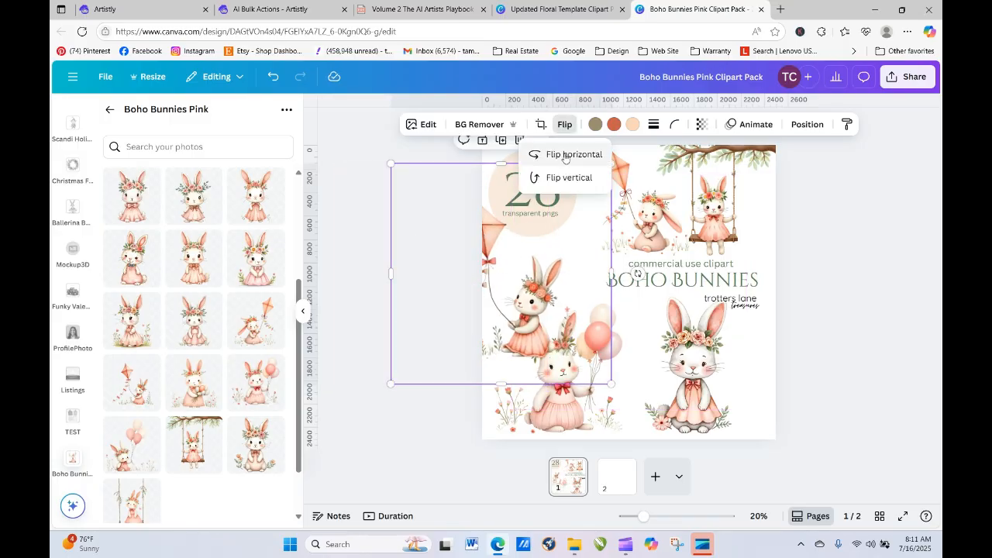
left_click(533, 155)
left_click_drag(487, 313, 463, 312)
left_click_drag(464, 344, 466, 319)
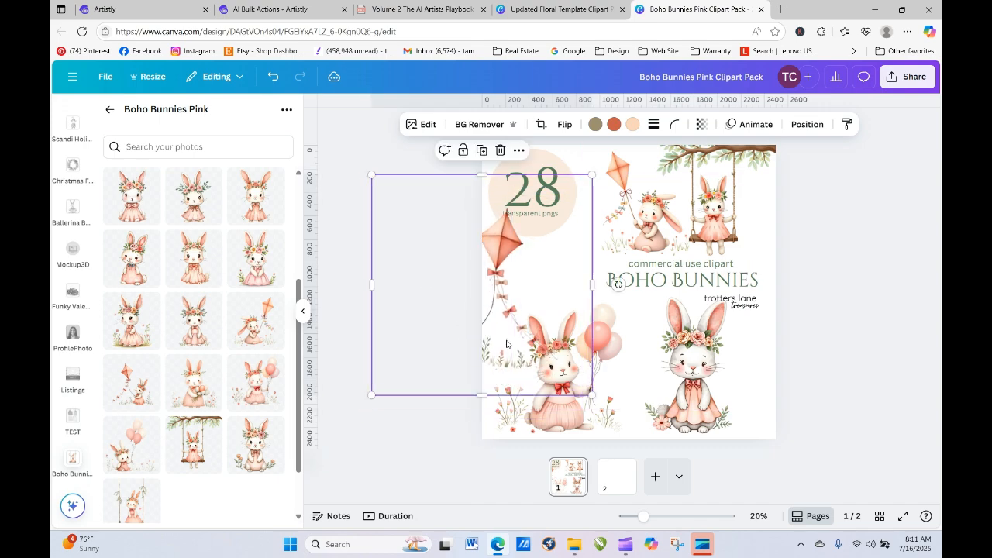
Step: Shrink the new kite bunny and fit its kite between the badge and the balloon bunny, hanging off the page's left edge
left_click_drag(591, 394, 550, 353)
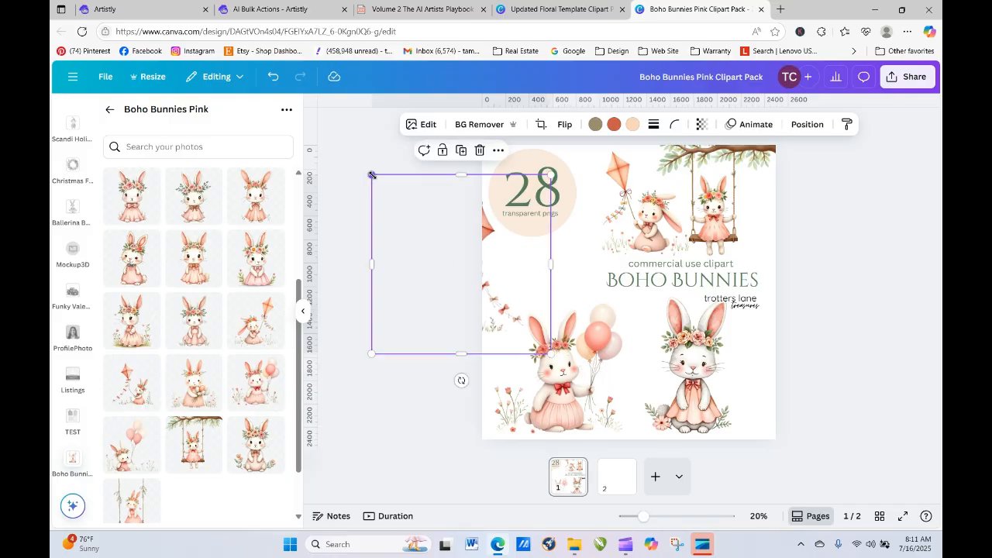
left_click_drag(372, 175, 428, 200)
mouse_move(492, 285)
left_mouse_down()
mouse_move(502, 262)
mouse_move(495, 269)
left_mouse_up()
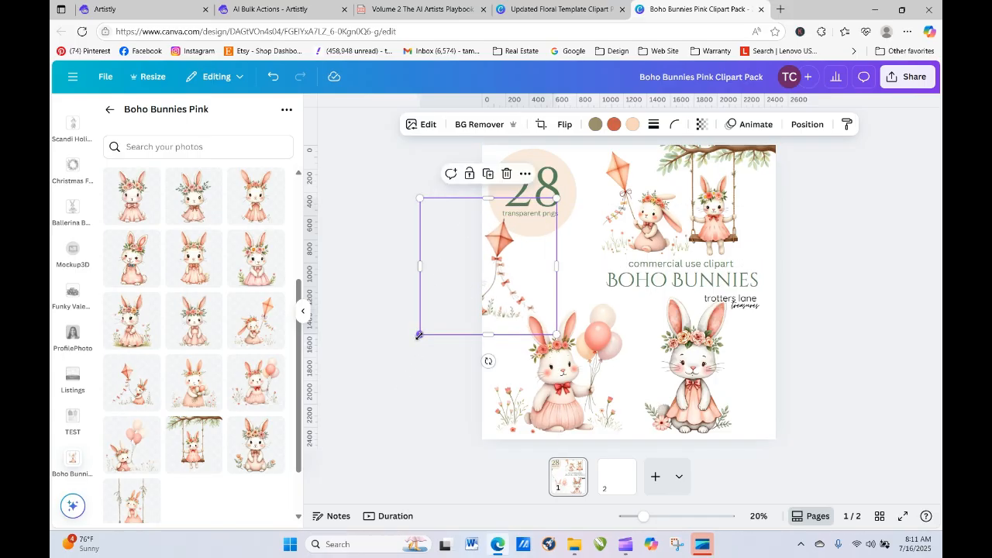
mouse_move(418, 335)
left_mouse_down()
mouse_move(430, 327)
mouse_move(406, 348)
left_mouse_up()
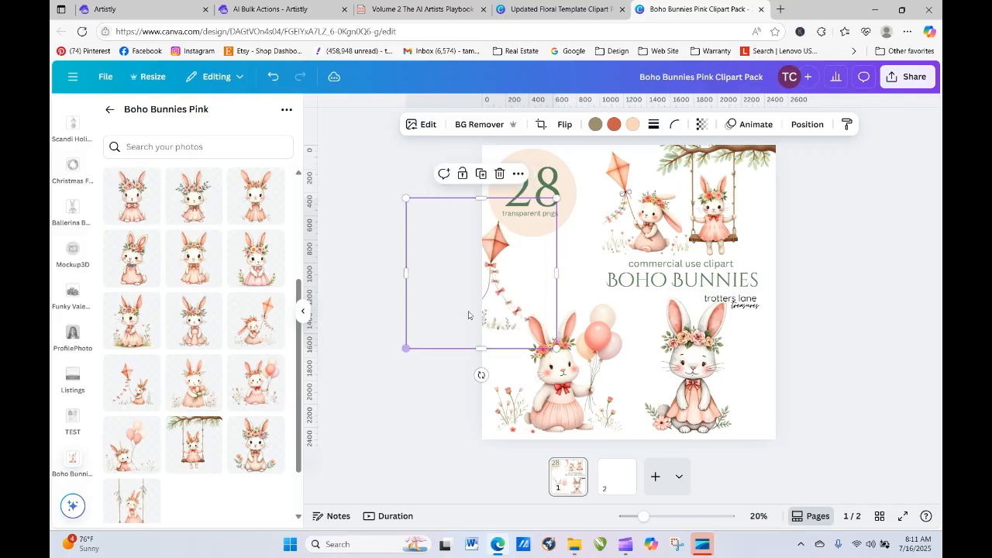
mouse_move(555, 348)
left_mouse_down()
mouse_move(542, 323)
mouse_move(542, 335)
left_mouse_up()
left_click_drag(513, 300, 526, 298)
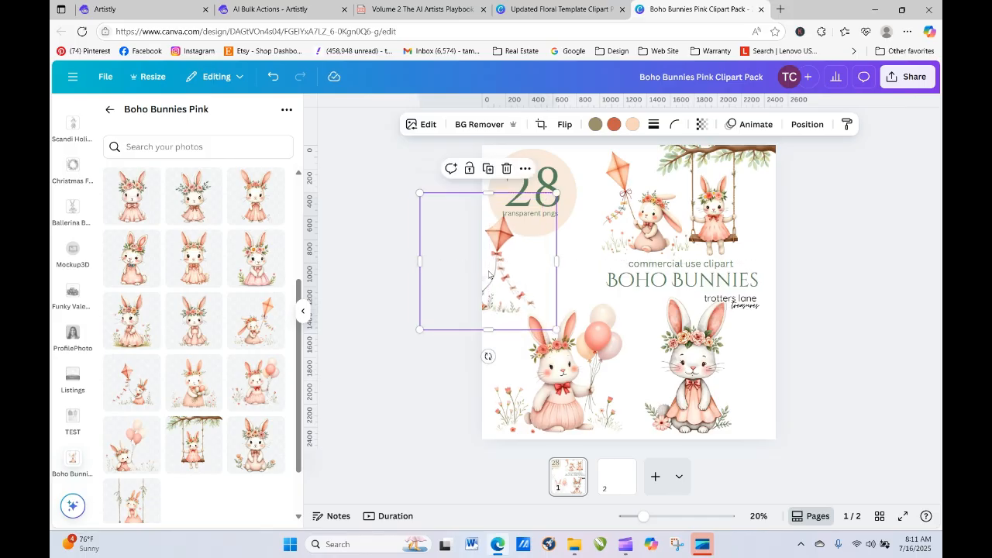
Step: Erase the bunny from the overhanging kite image with Magic Eraser, keeping the kite and its tail of bows
left_click(429, 124)
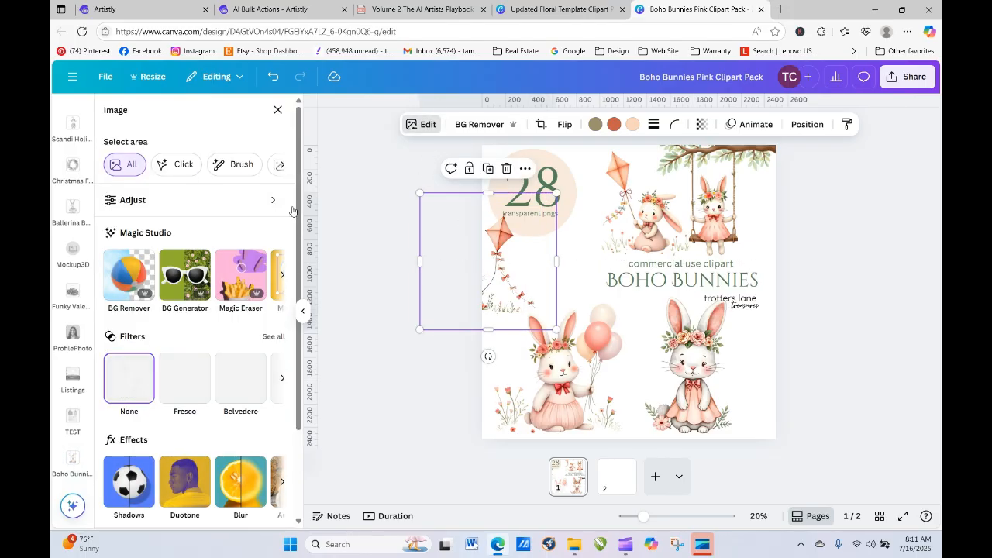
left_click(248, 267)
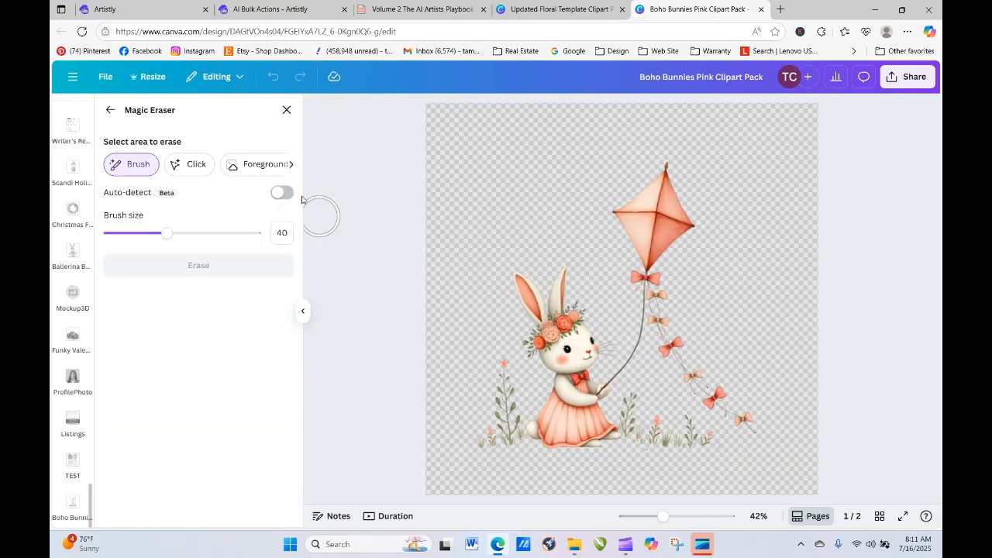
mouse_move(552, 263)
left_mouse_down()
mouse_move(583, 379)
mouse_move(619, 416)
mouse_move(608, 444)
mouse_move(529, 425)
mouse_move(565, 387)
mouse_move(601, 420)
mouse_move(593, 433)
mouse_move(555, 397)
left_mouse_up()
left_click(188, 264)
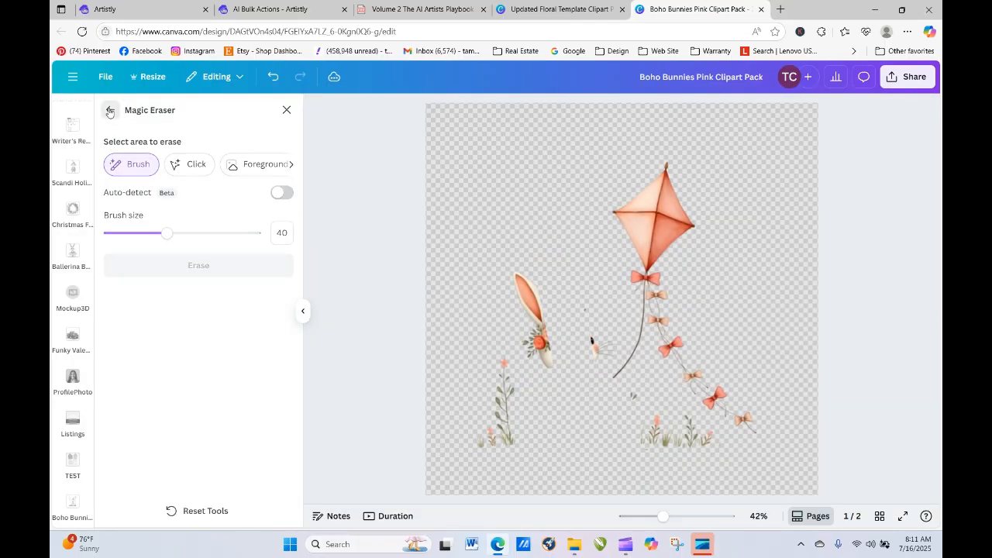
left_click(108, 110)
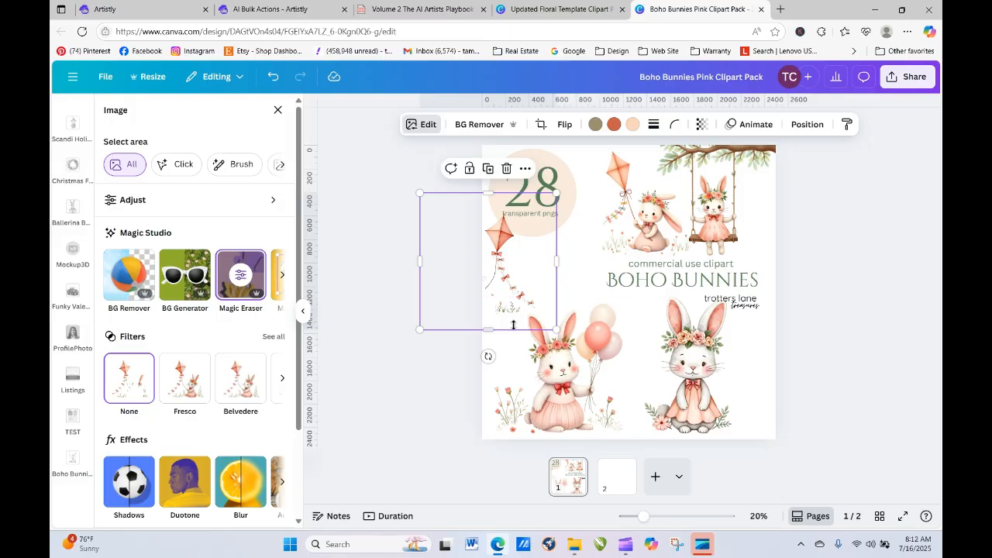
Step: Try resizing and shifting the erased kite image under the badge, and delete it from the page
mouse_move(496, 281)
left_mouse_down()
mouse_move(486, 278)
mouse_move(496, 280)
left_mouse_up()
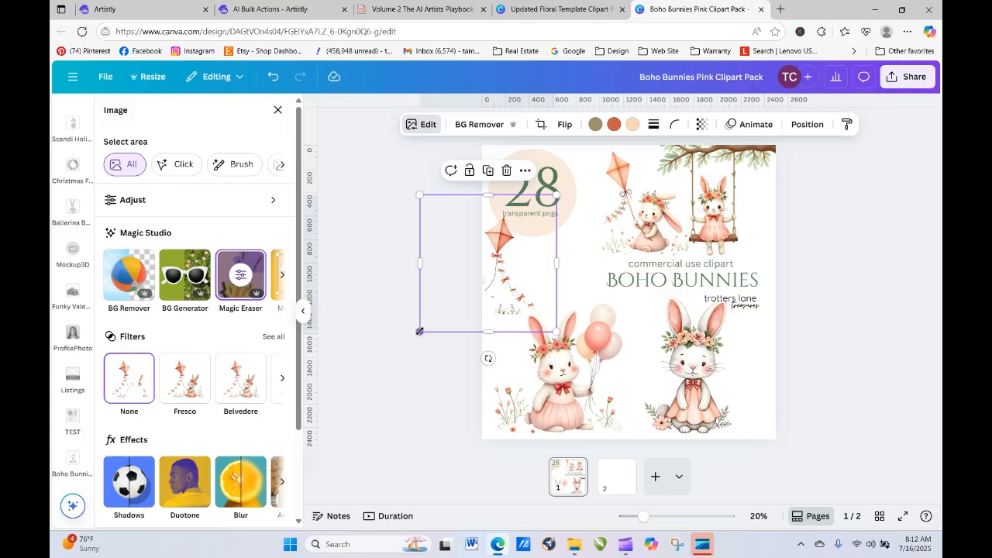
left_click_drag(419, 331, 412, 339)
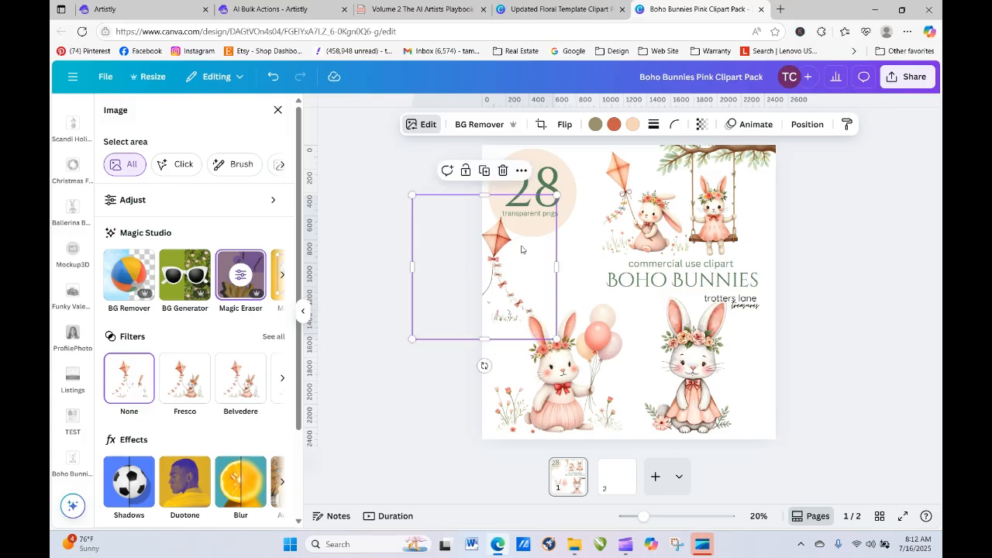
left_click_drag(556, 195, 571, 181)
left_click_drag(502, 248, 489, 255)
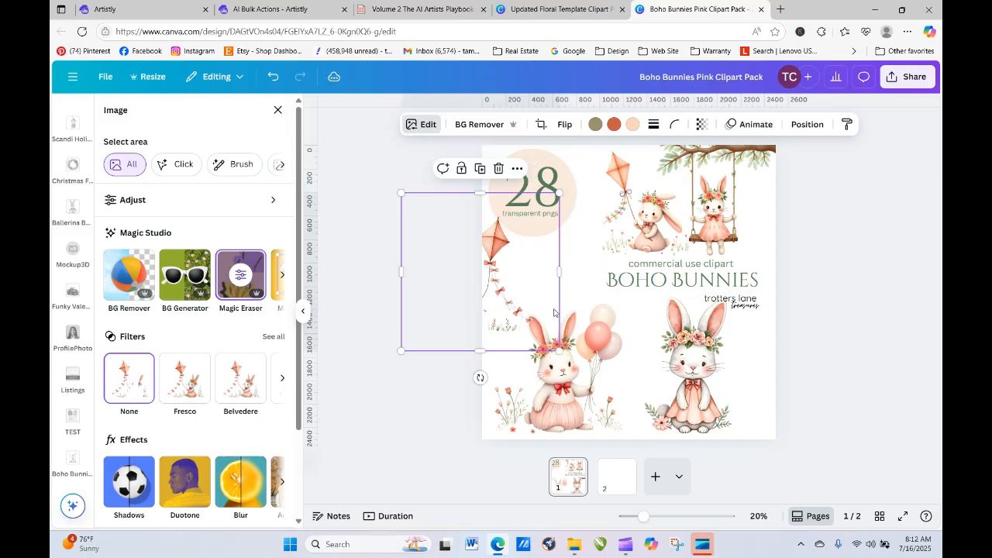
left_click_drag(560, 351, 545, 337)
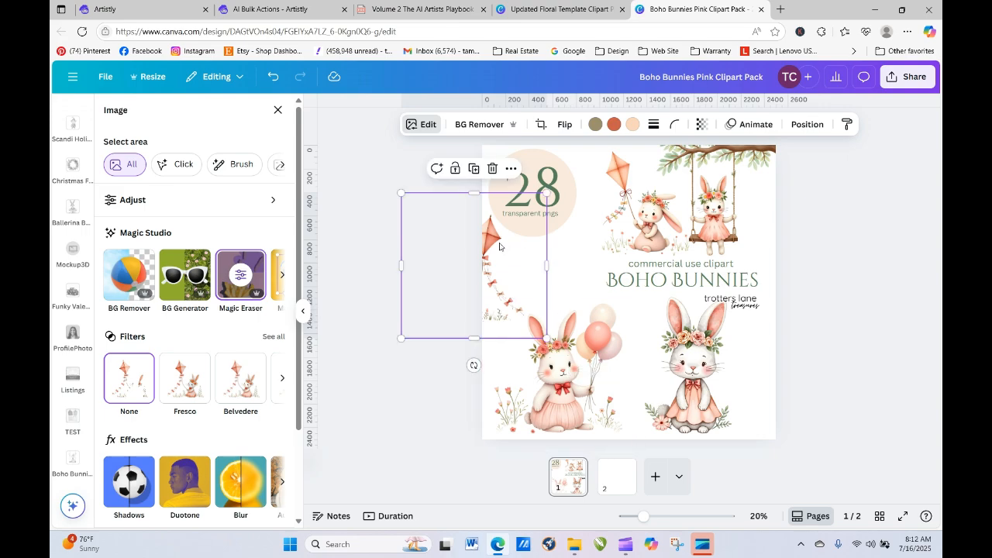
left_click_drag(499, 246, 370, 228)
key("Delete")
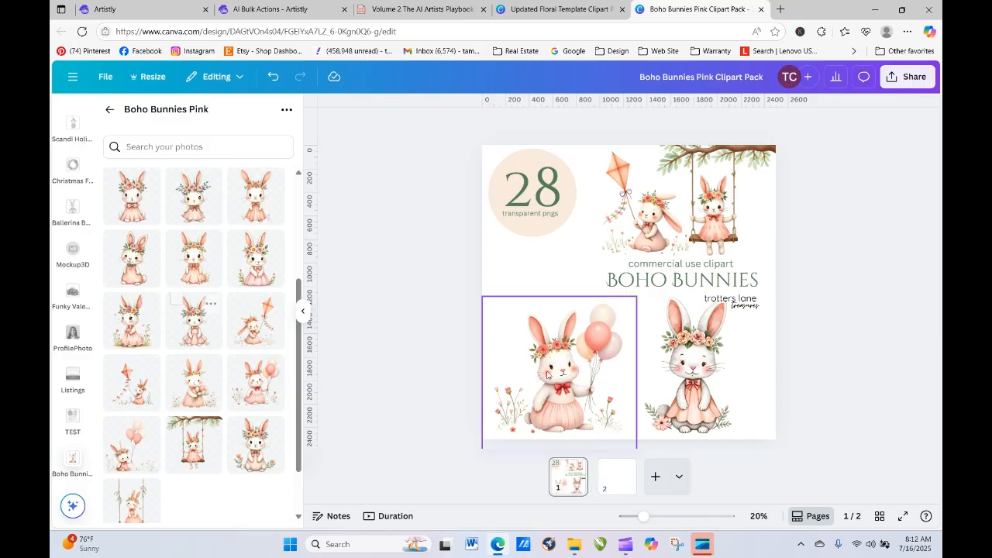
Step: Move the balloon bunny up to sit just under the badge and bring it to the front of the layers
left_click_drag(572, 401, 558, 312)
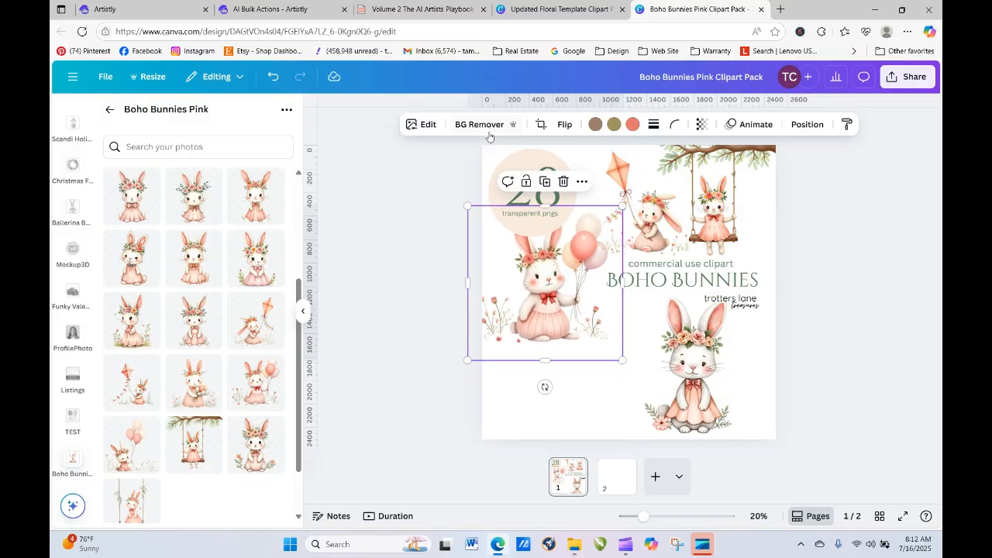
left_click(808, 125)
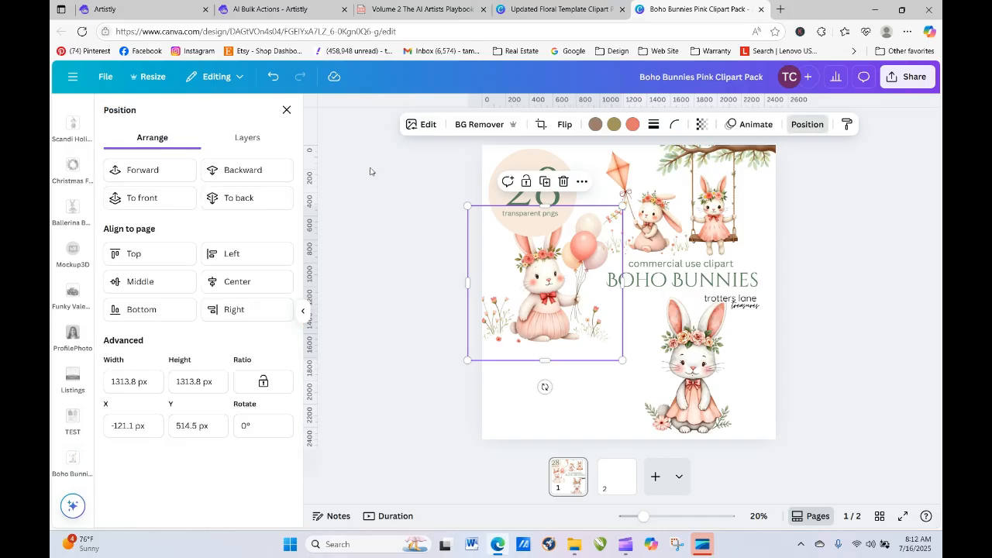
left_click(173, 203)
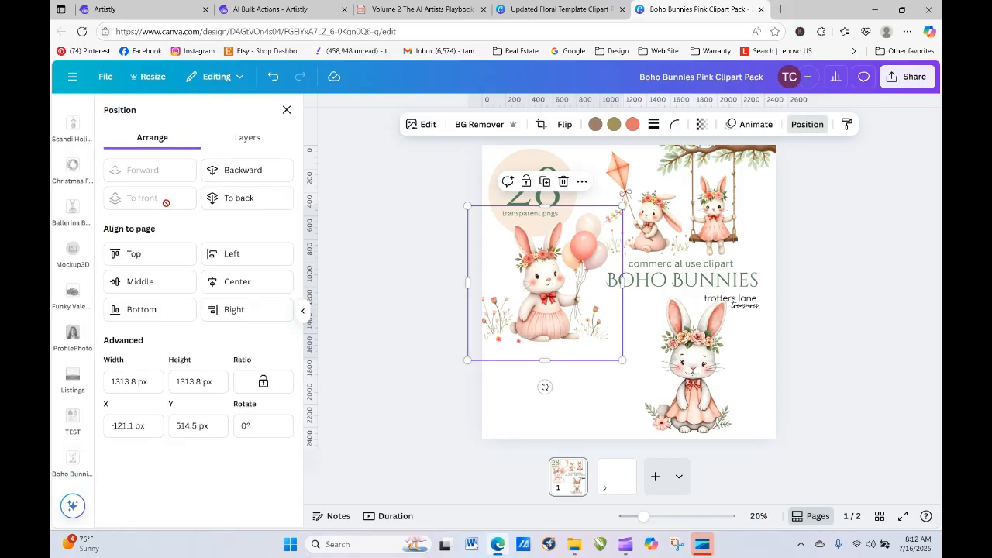
left_click(774, 238)
left_click(839, 287)
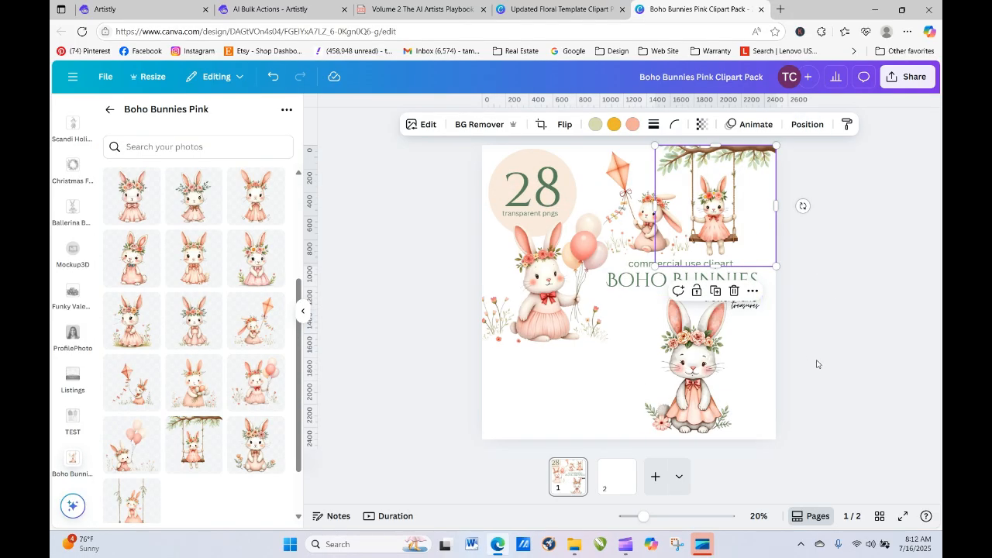
Step: Move the gray-pawed bunny closer to the page's right edge and place the shop logo under the left half of the title
left_click_drag(661, 388, 710, 388)
left_click(839, 343)
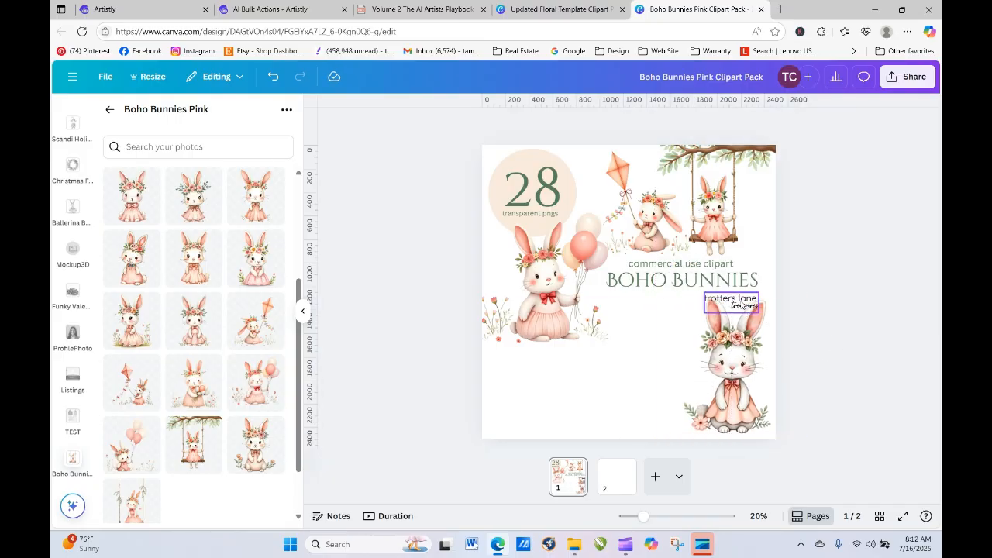
left_click_drag(740, 300, 662, 293)
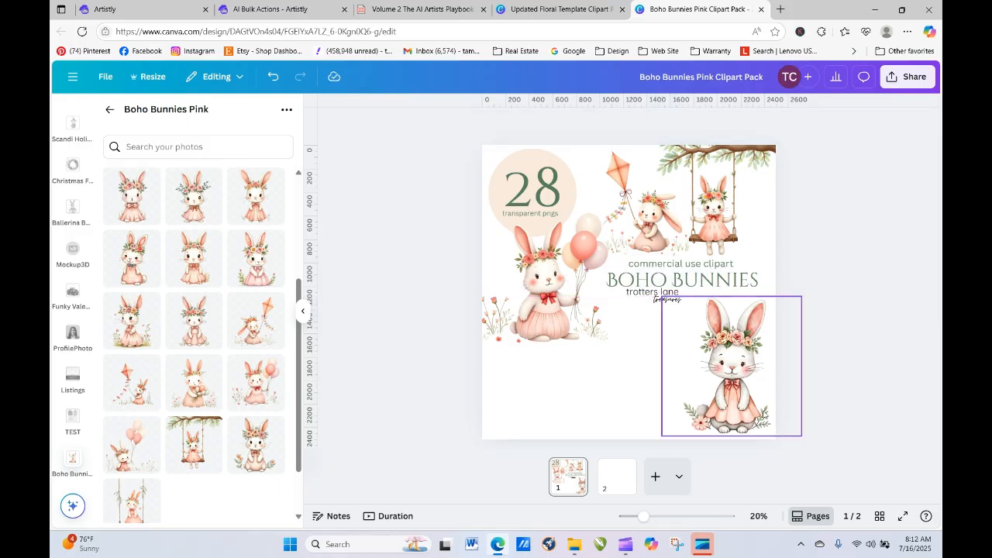
left_click_drag(745, 396, 745, 392)
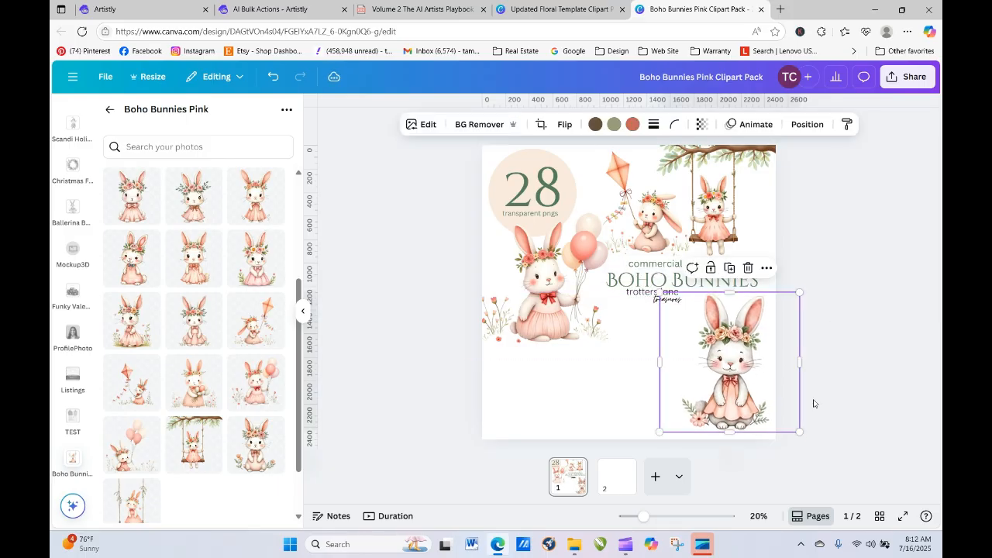
left_click(388, 409)
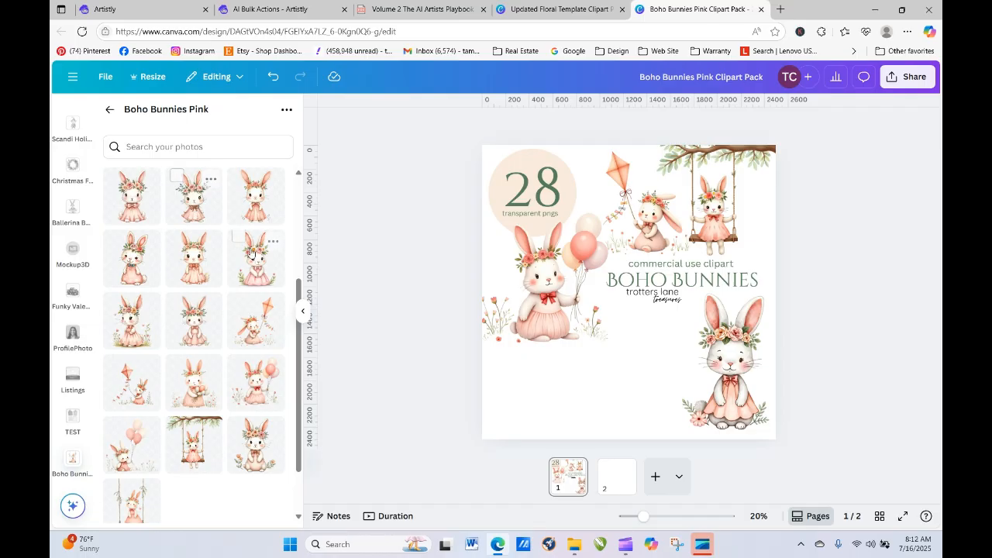
Step: Add the standing bunny with the rose crown and pleated dress, shrink it and place it beside the gray-pawed bunny
left_click(258, 208)
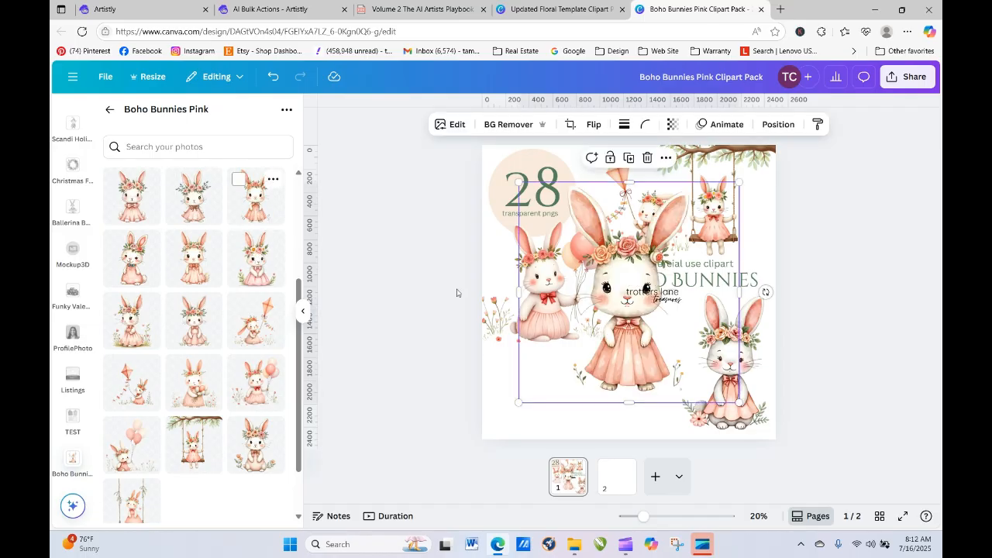
left_click_drag(603, 386, 601, 426)
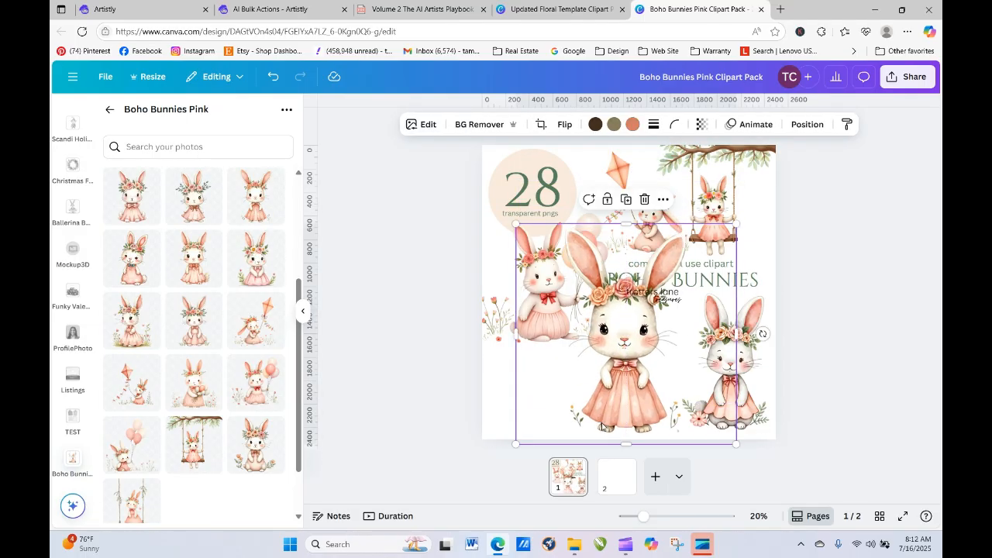
left_click_drag(516, 224, 582, 290)
left_click(350, 285)
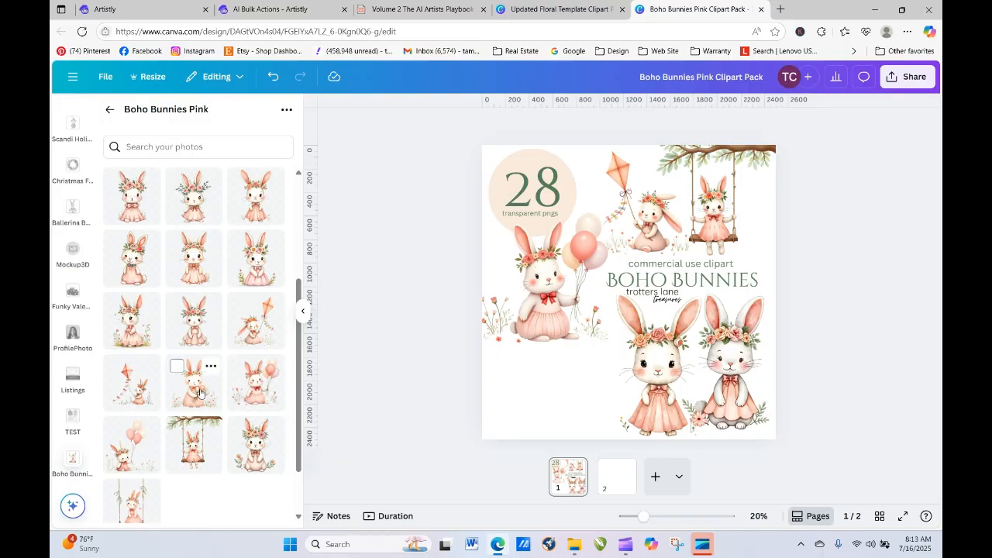
left_click(259, 459)
left_click_drag(601, 373, 160, 405)
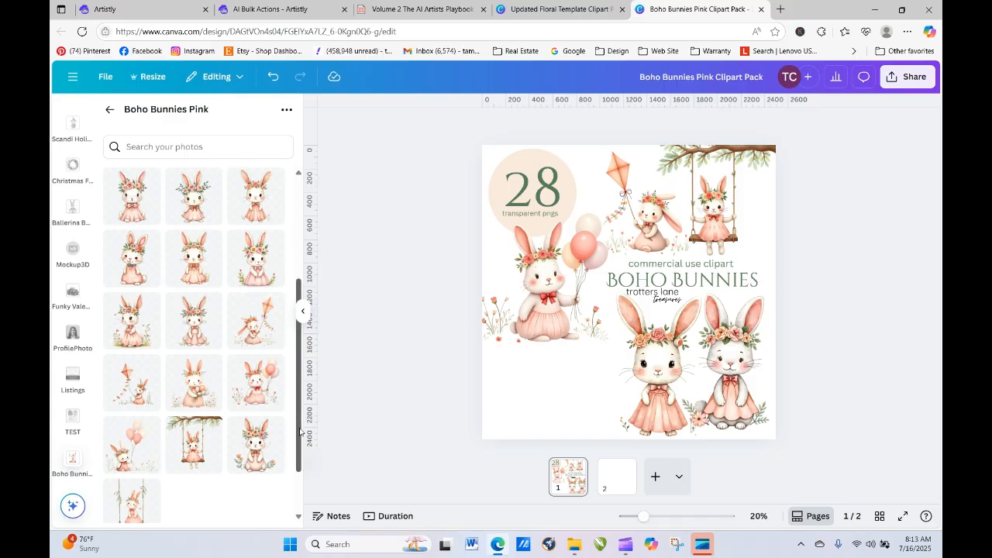
Step: Add the bunny holding a bunch of balloons in its arms, shrink it and place it beneath the large balloon bunny near the page's lower-left corner
left_click_drag(300, 432, 300, 482)
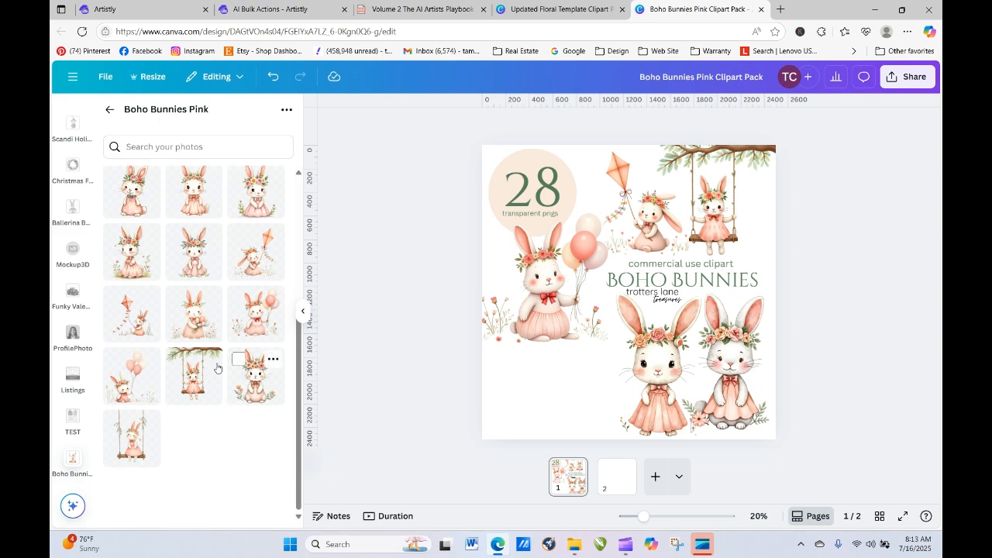
left_click(201, 327)
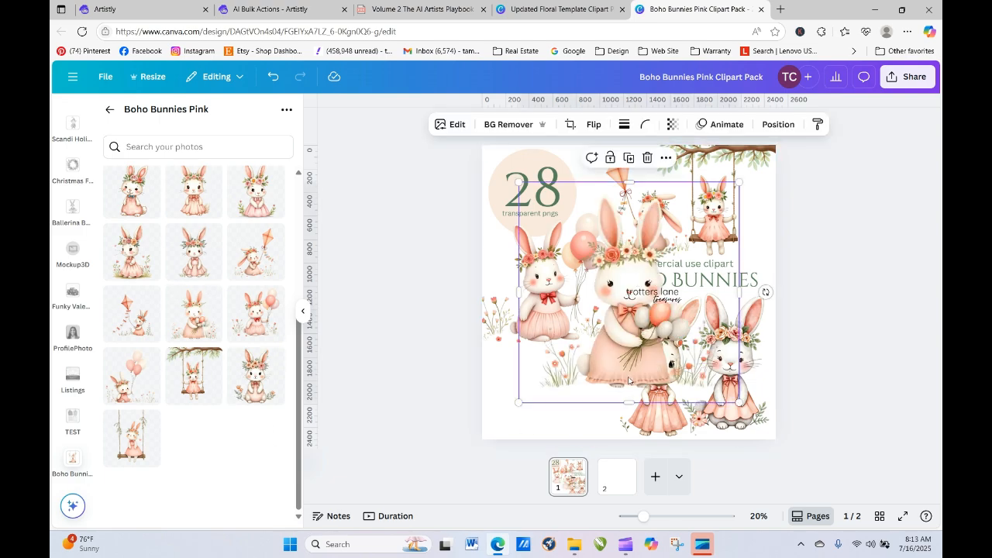
left_click_drag(629, 380, 568, 430)
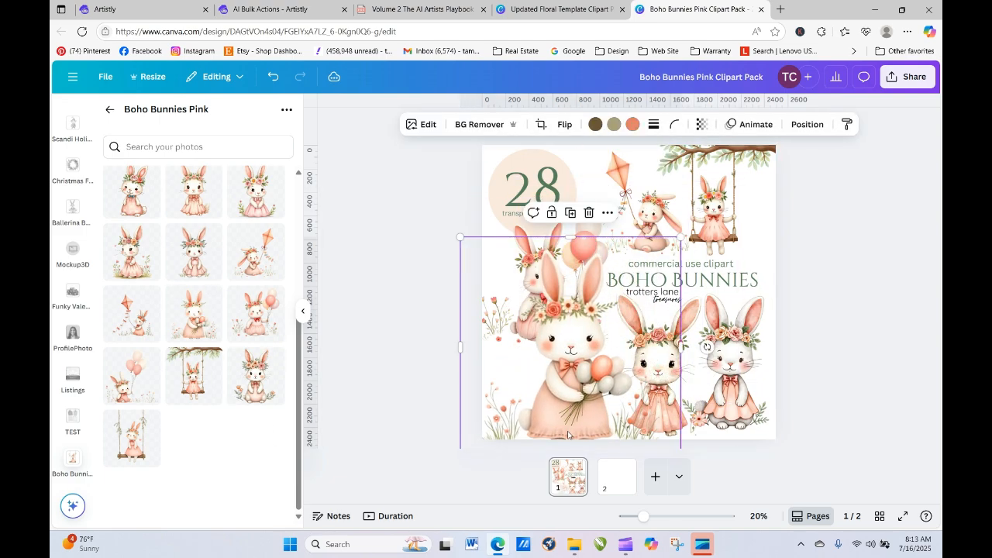
left_click_drag(459, 236, 569, 345)
left_click_drag(612, 404, 547, 403)
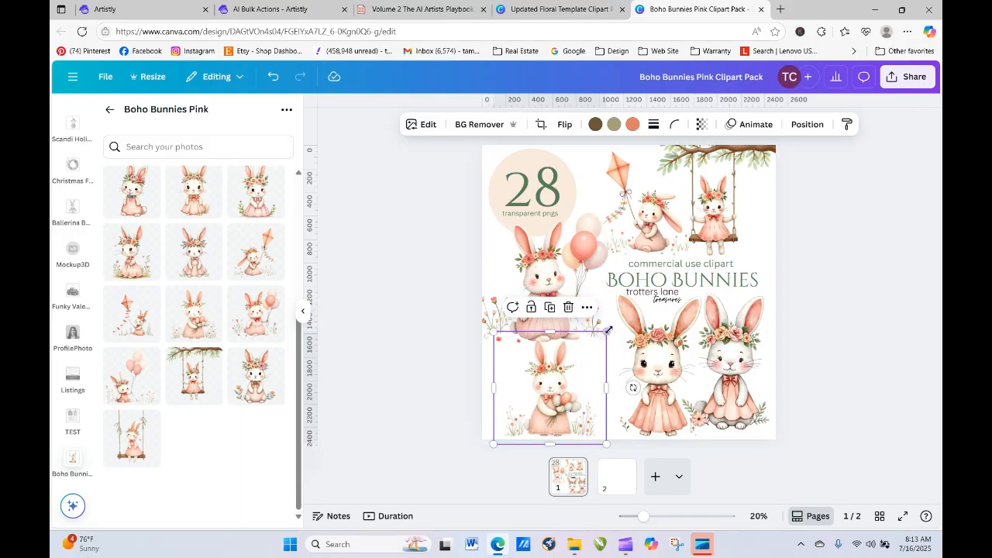
left_click_drag(608, 332, 600, 339)
left_click_drag(547, 391, 554, 390)
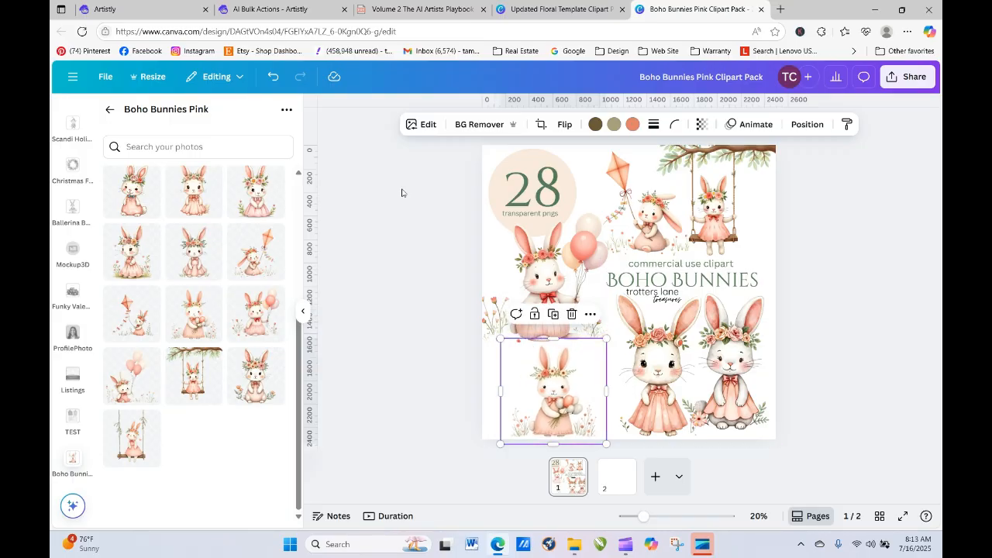
left_click(248, 9)
left_click(146, 16)
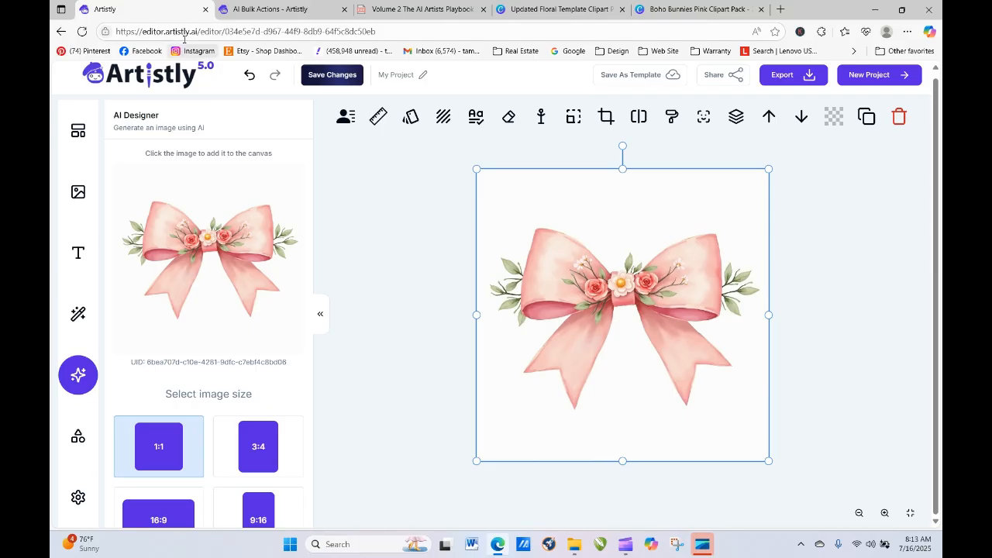
left_click(255, 10)
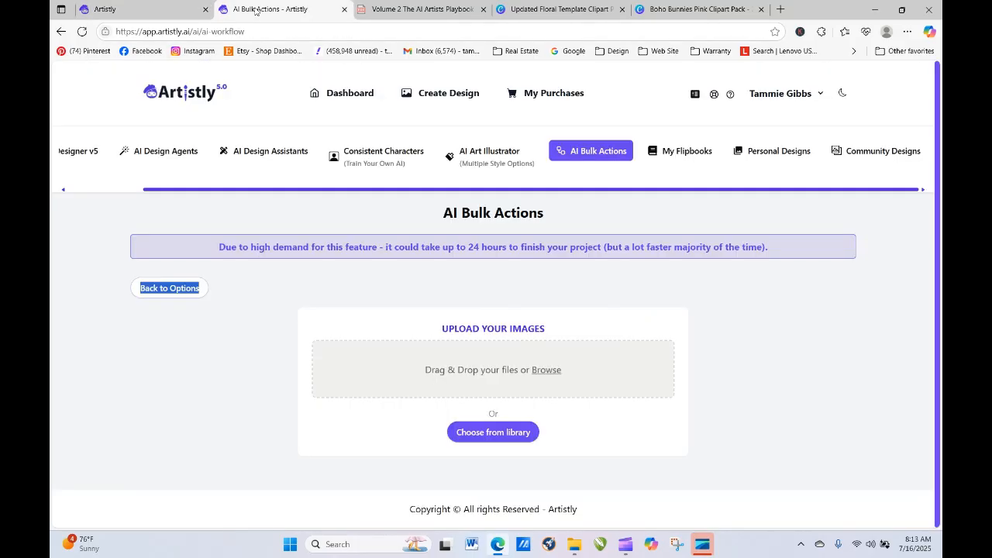
left_click(145, 11)
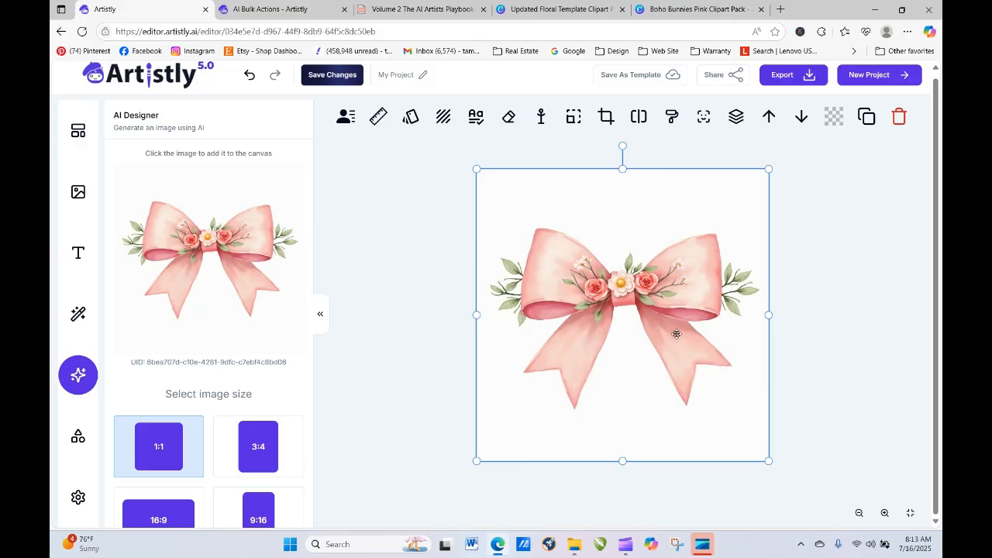
Step: Search the web for pixelcut in a new browser tab and open the Pixelcut photo editor site
left_click(781, 10)
left_click(574, 35)
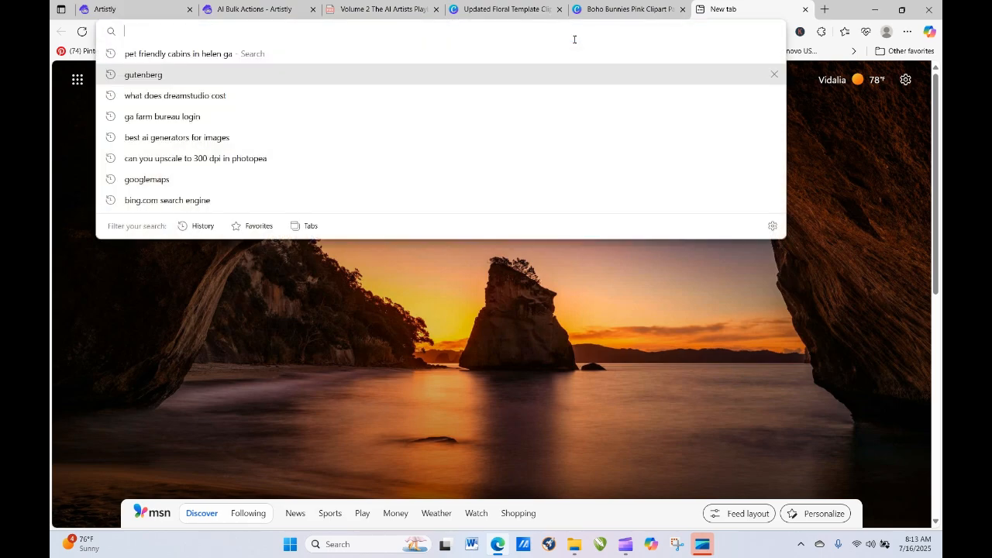
type("pixelcute")
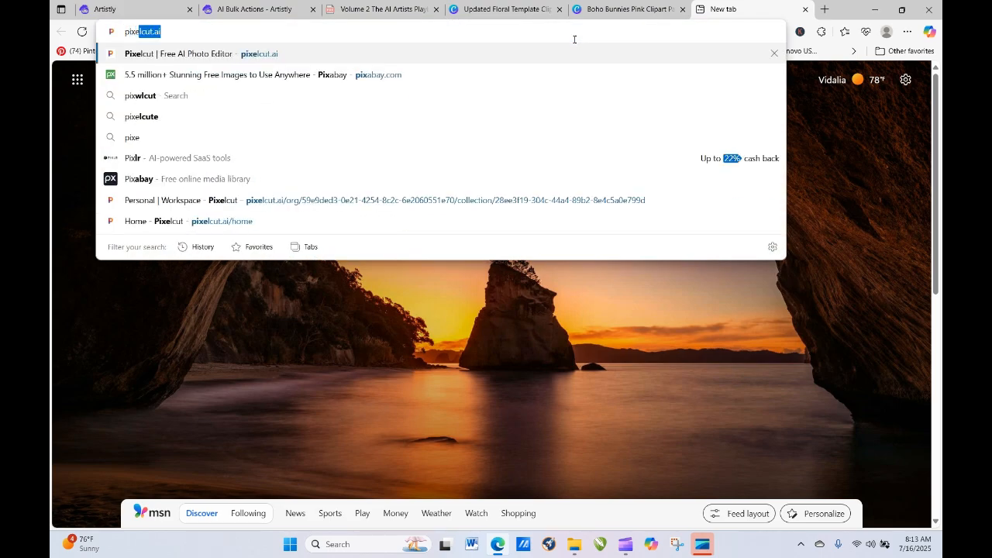
key("BackSpace")
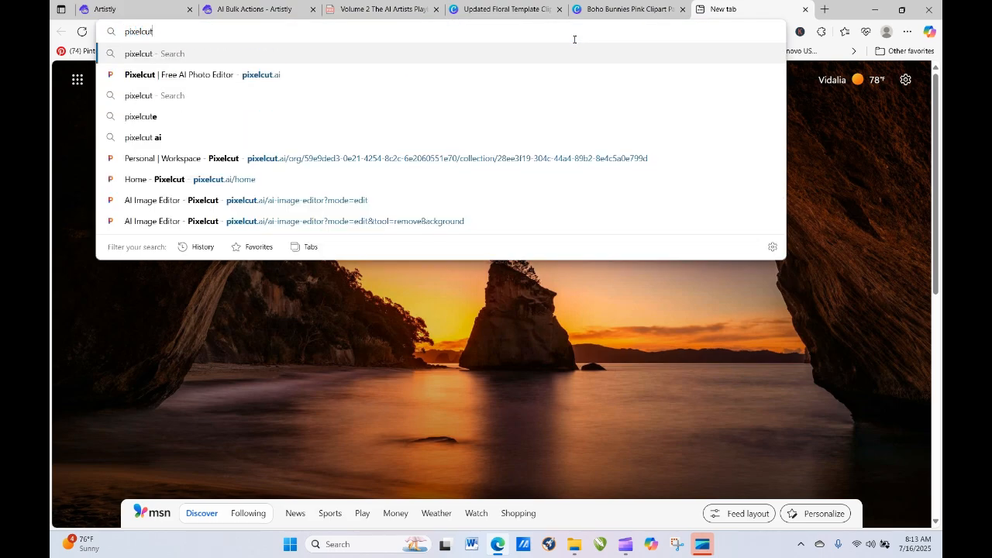
key("Return")
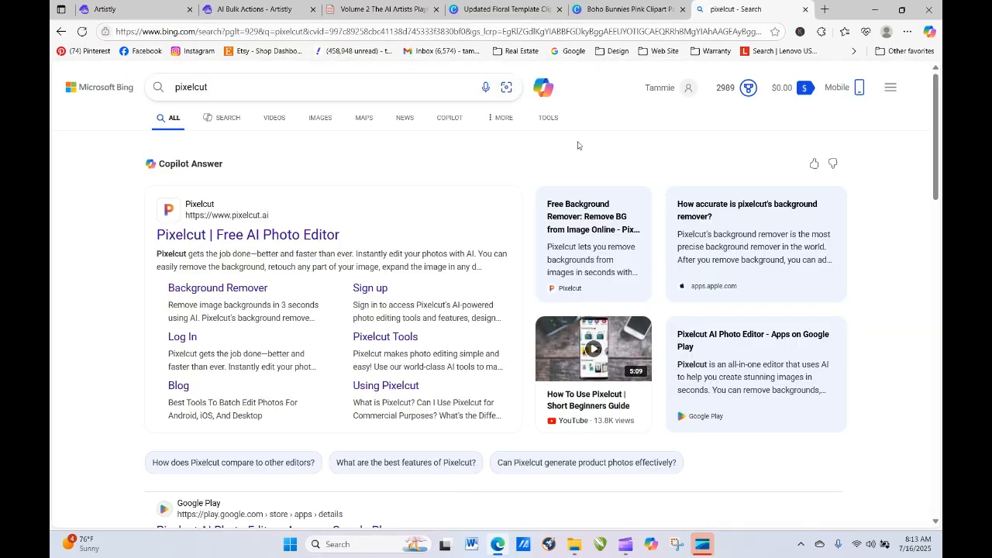
left_click(261, 234)
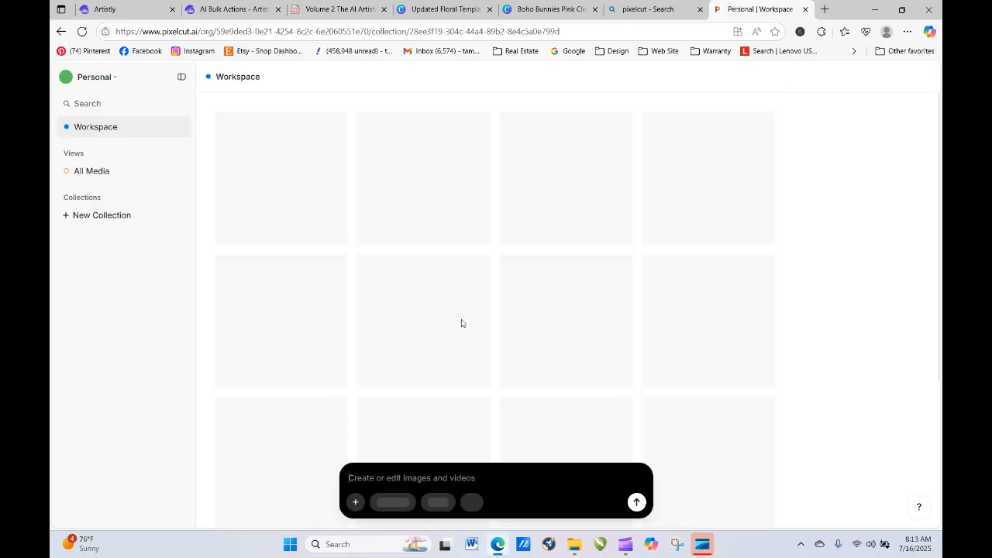
Step: Go to Pixelcut's tools and templates and open the background remover
left_click(95, 79)
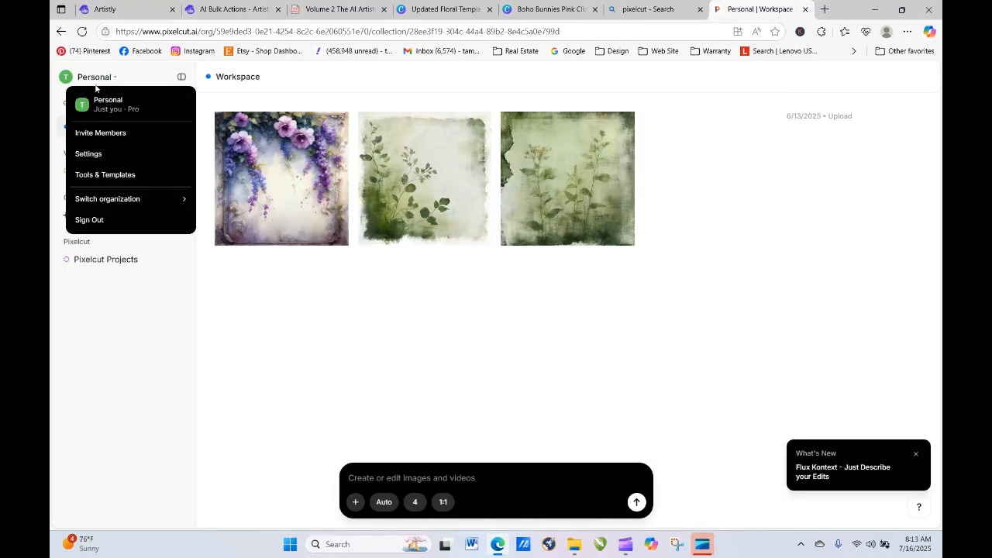
left_click(99, 174)
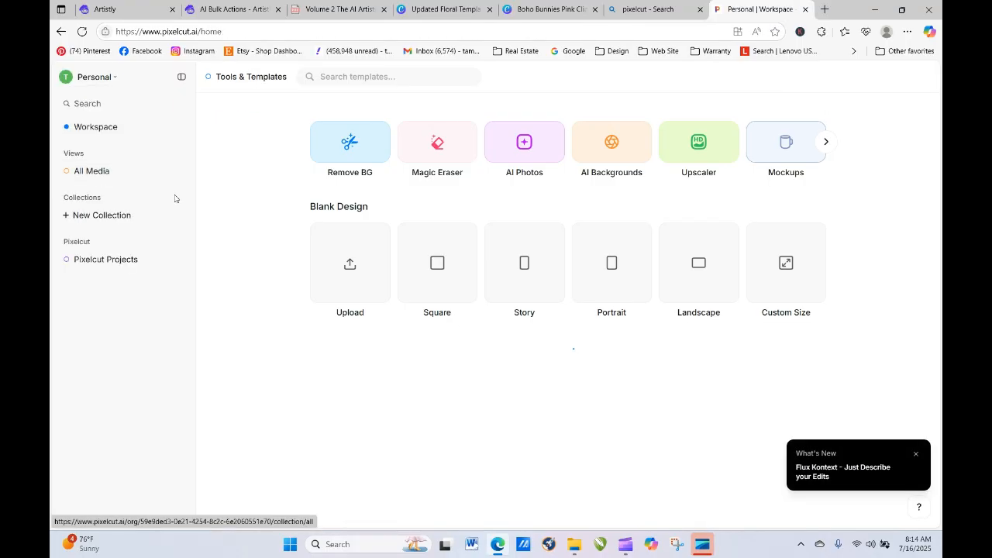
left_click(362, 151)
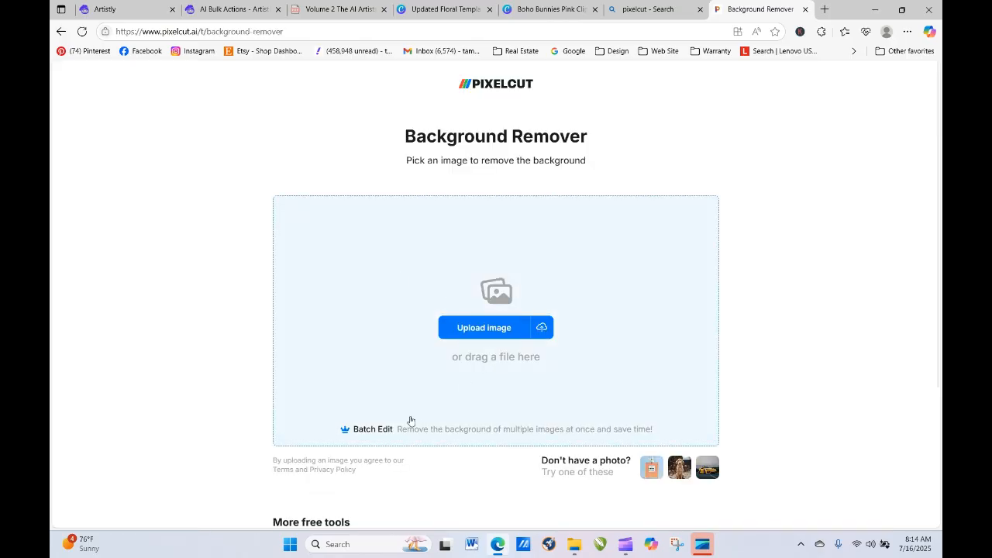
Step: Upload the flower border images My Project (64), (65) and (66) from Downloads for batch background removal
left_click(383, 431)
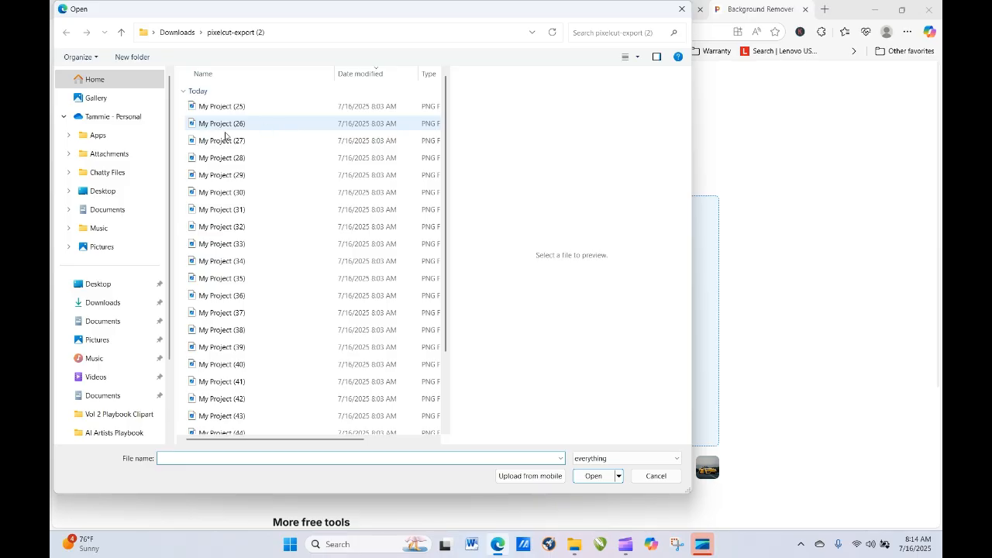
left_click(124, 302)
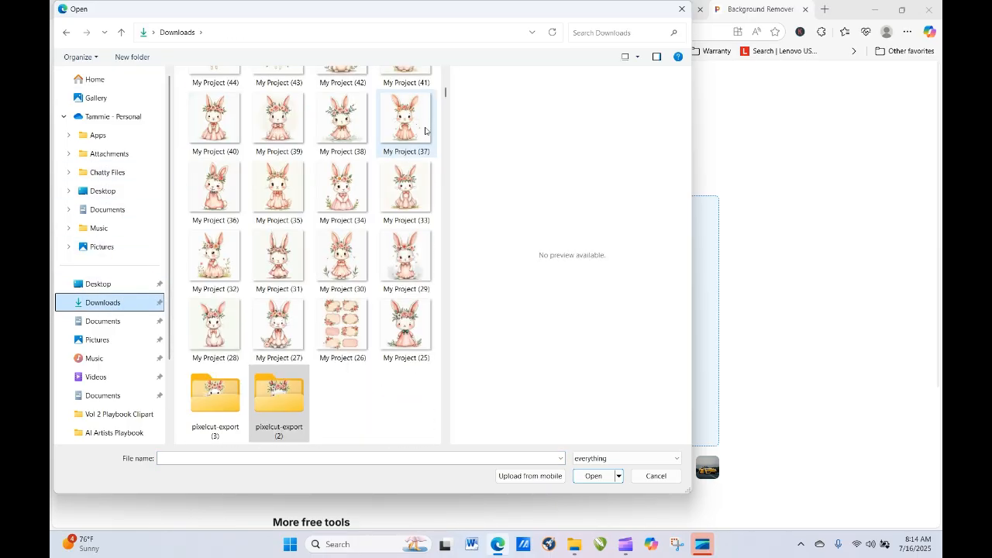
left_click_drag(446, 96, 446, 80)
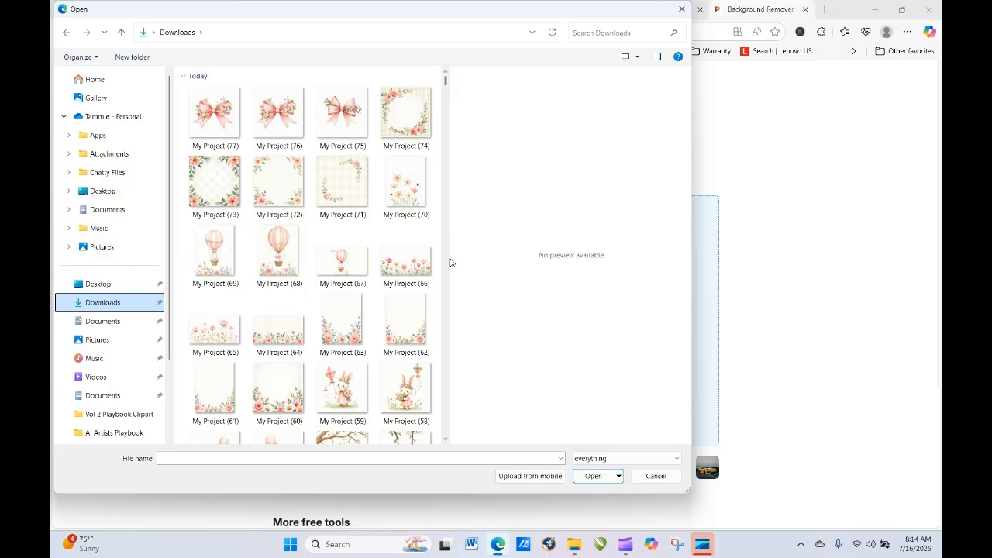
left_click(401, 266)
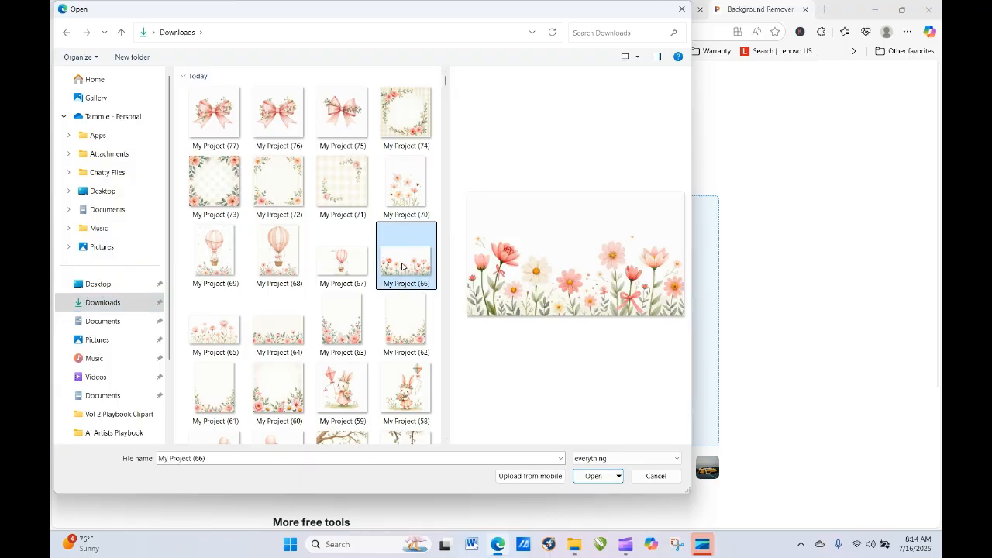
left_click(216, 342, "ctrl")
left_click(271, 341, "ctrl")
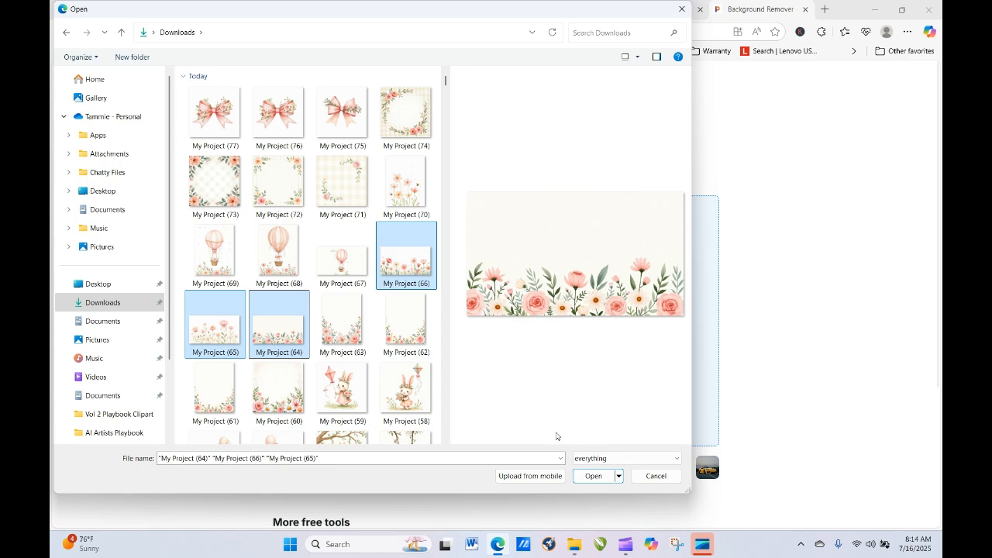
left_click(592, 475)
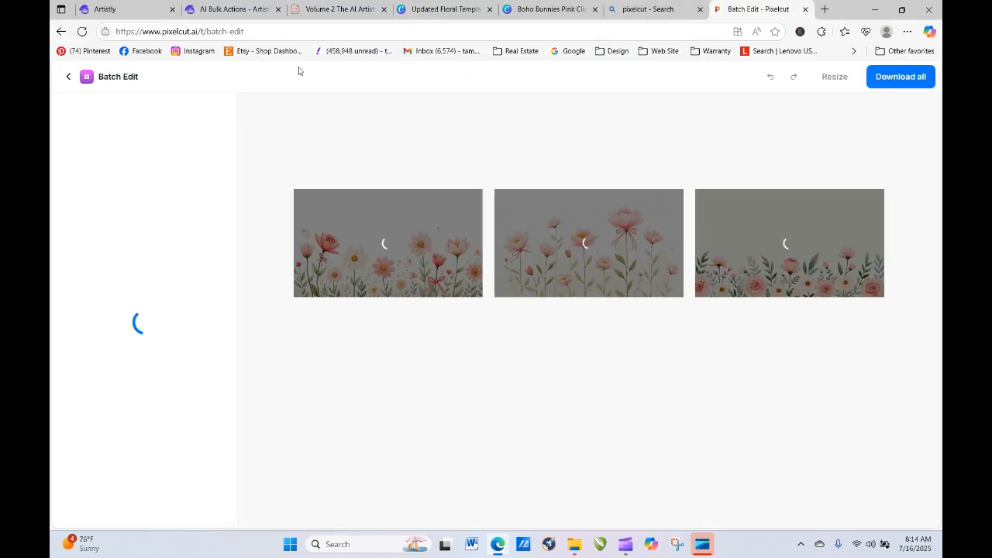
Step: Download all the transparent flower borders and close the batch edit without further changes
left_click(900, 76)
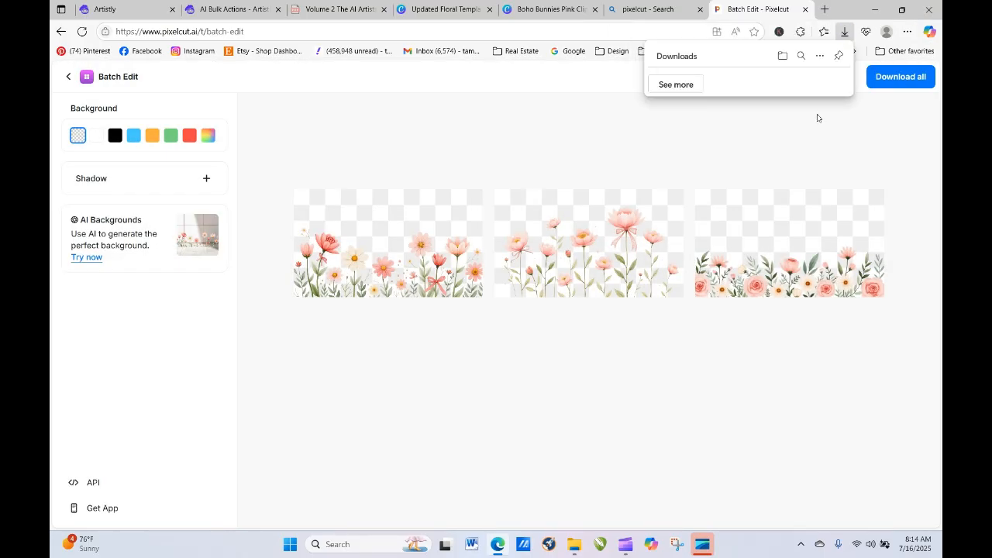
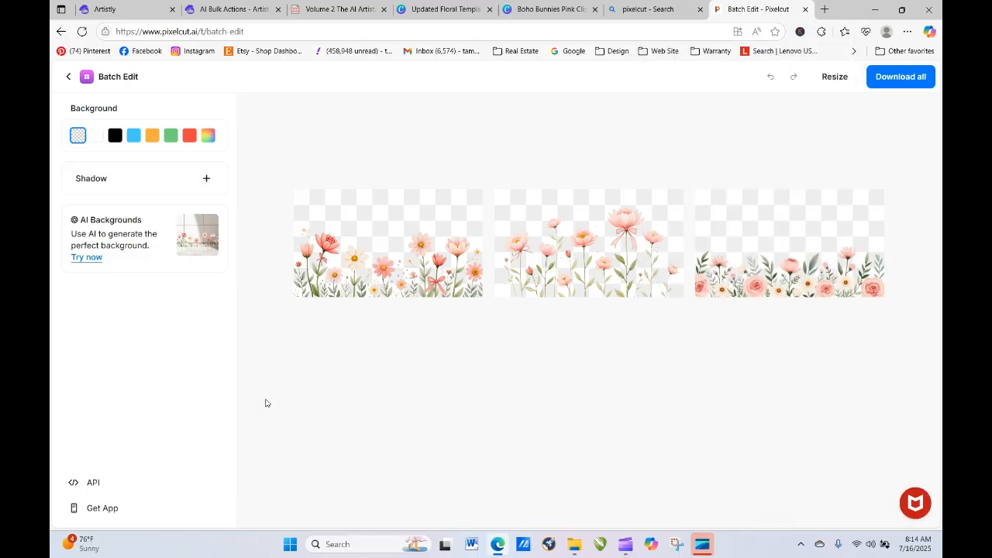
left_click(69, 77)
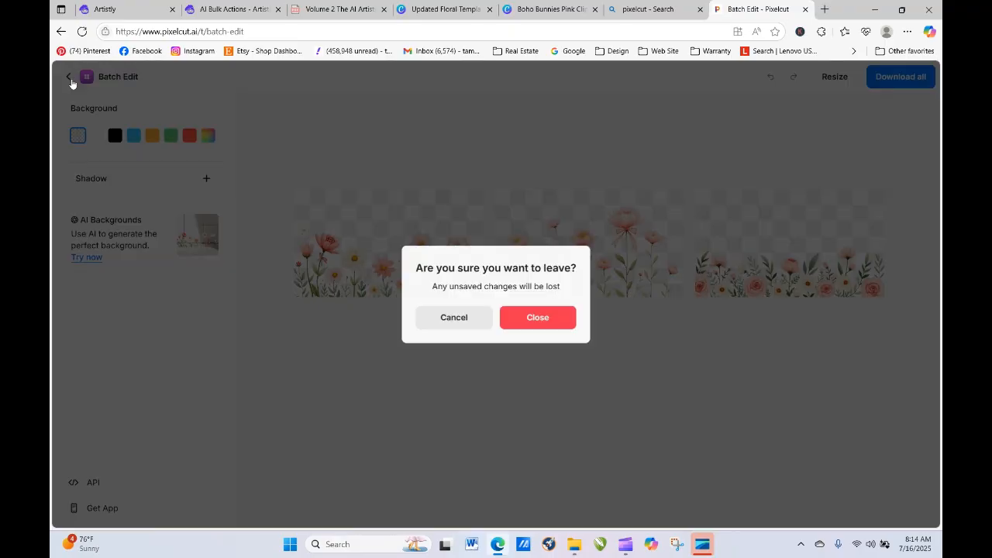
left_click(523, 318)
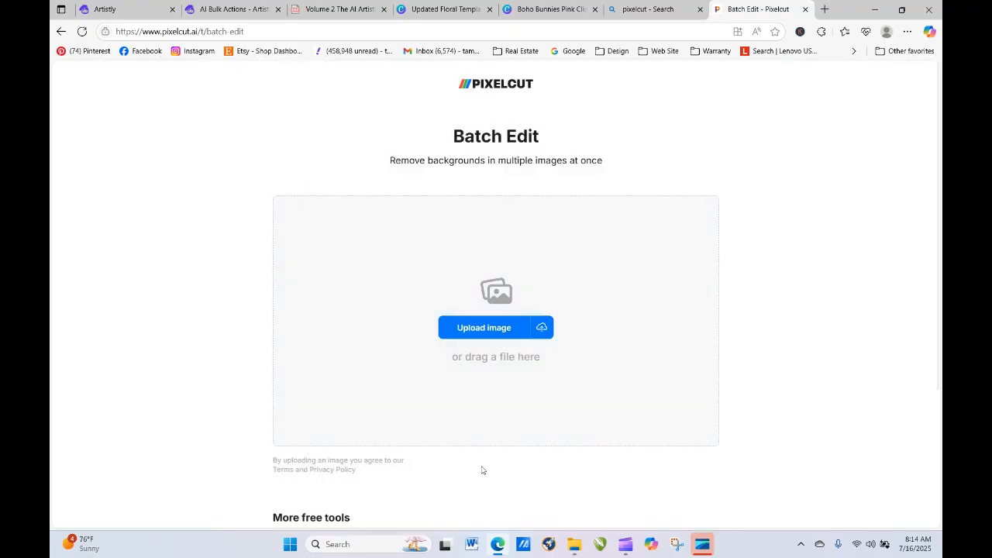
Step: Switch to File Explorer, extract the pixelcut-export (4) archive in Downloads, and return to Pixelcut in the browser
left_click(572, 546)
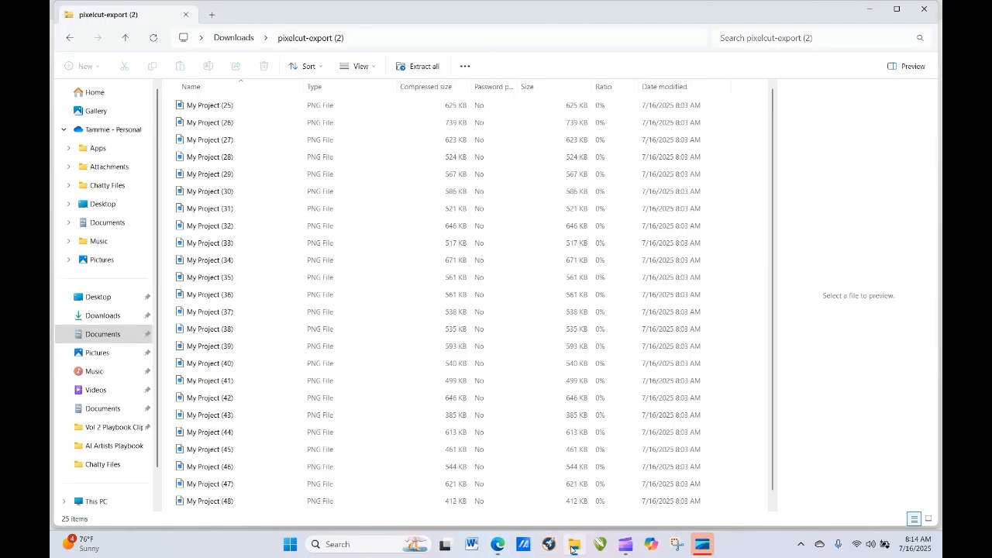
left_click(113, 315)
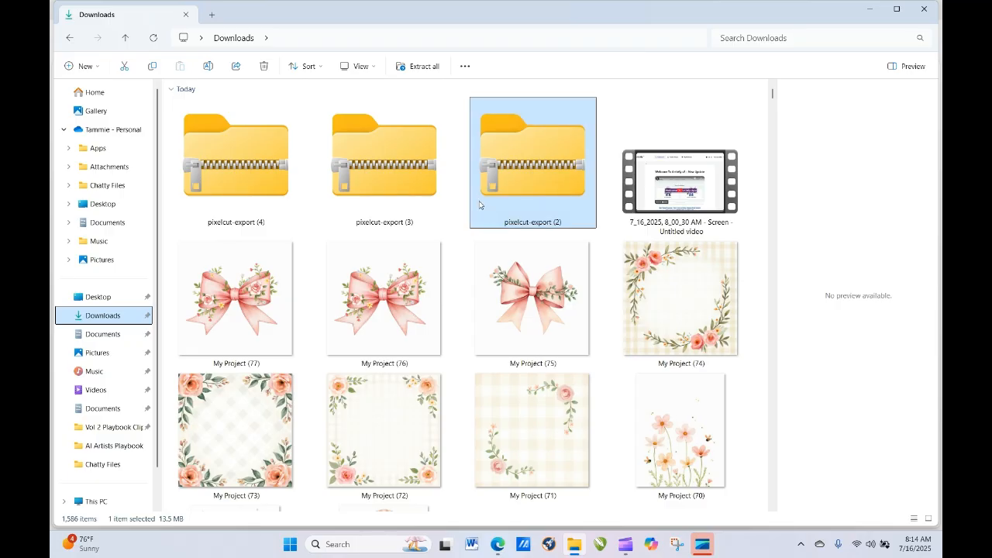
double_click(234, 179)
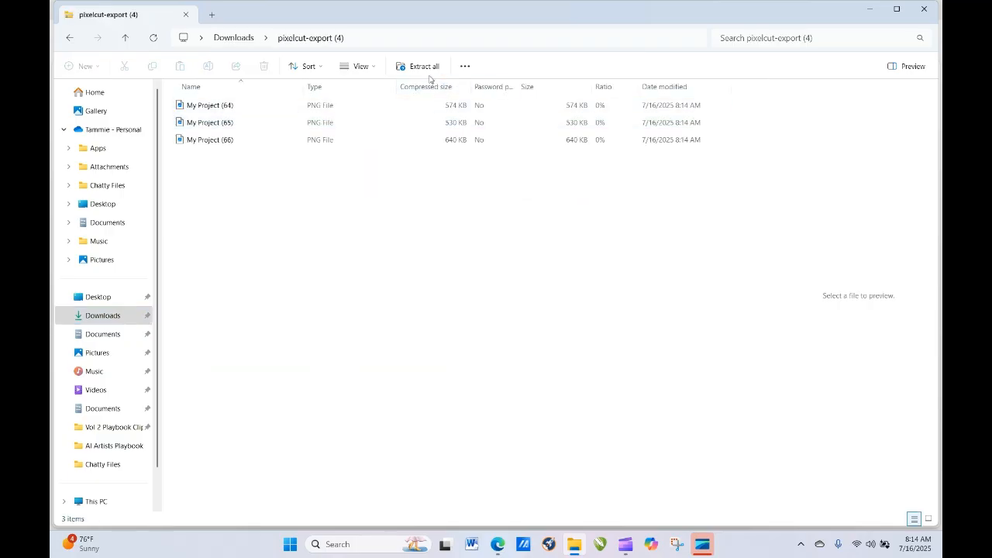
left_click(582, 392)
left_click(498, 544)
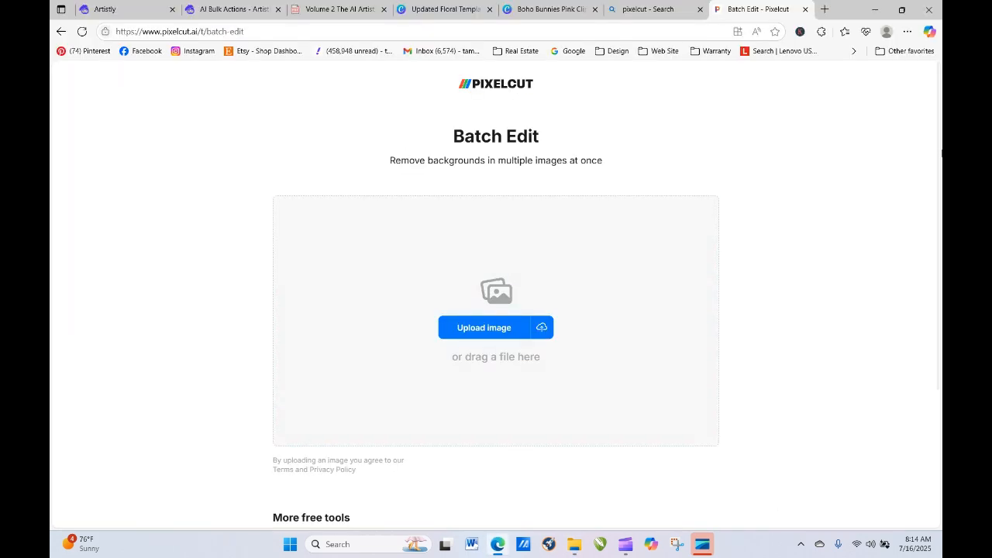
Step: Upscale My Project (64), (65) and (66) from the pixelcut-export (4) folder at 4x in Pixelcut's Upscaler and download all results
left_click_drag(935, 165, 925, 382)
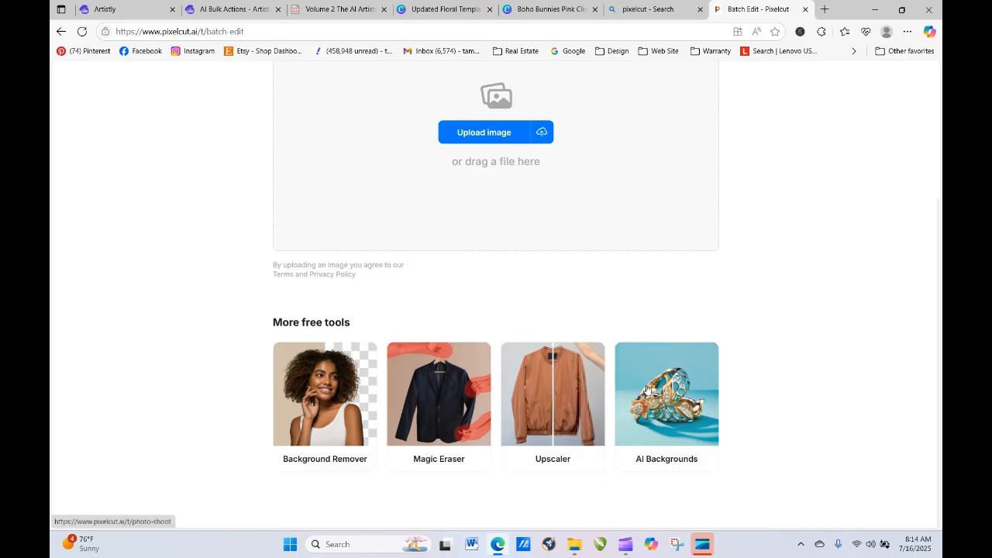
left_click(549, 396)
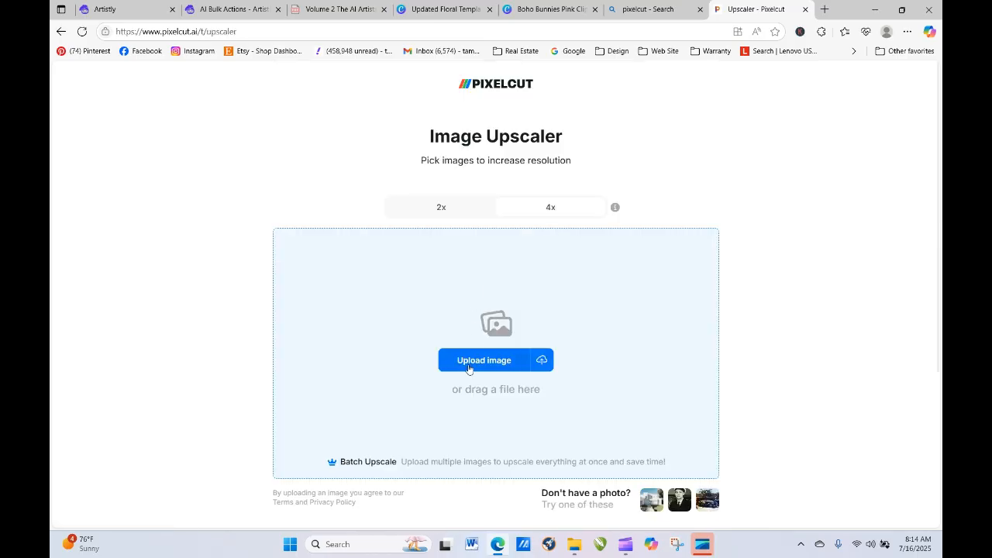
left_click(332, 238)
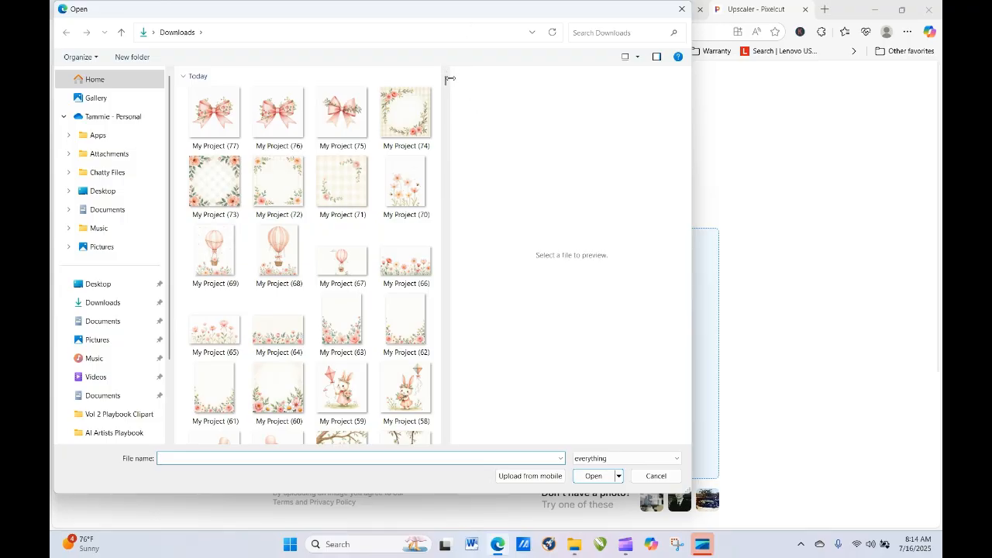
left_click_drag(445, 82, 451, 99)
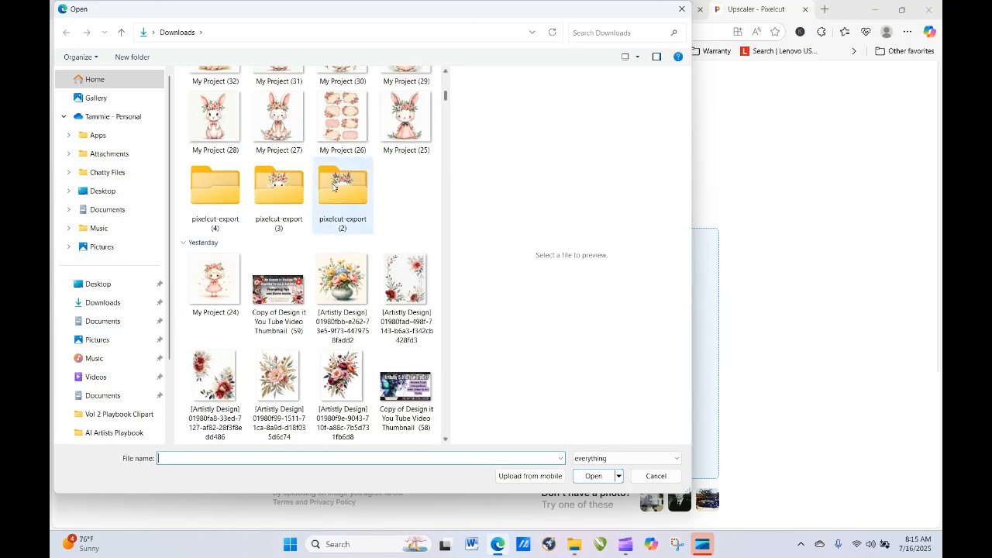
double_click(221, 190)
left_click_drag(261, 204, 354, 93)
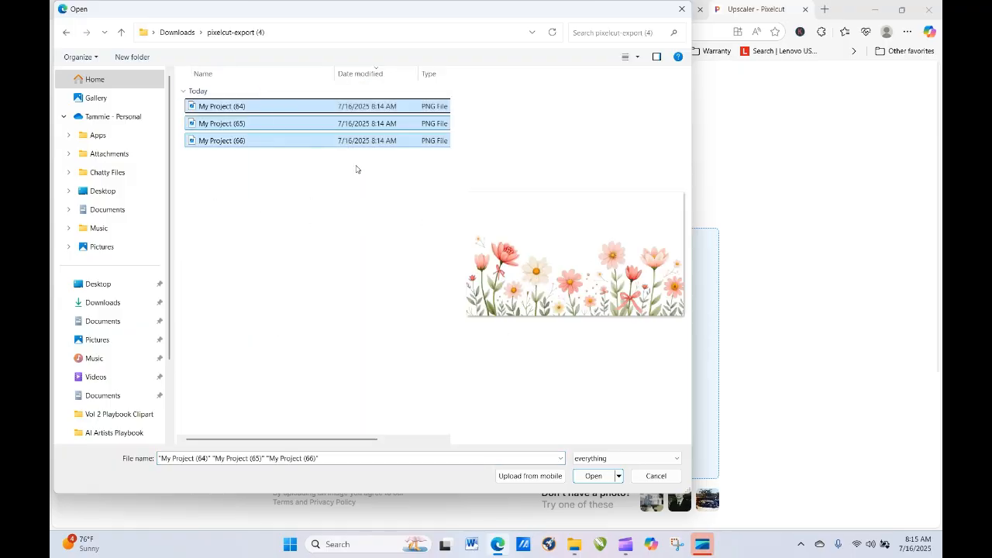
left_click(594, 476)
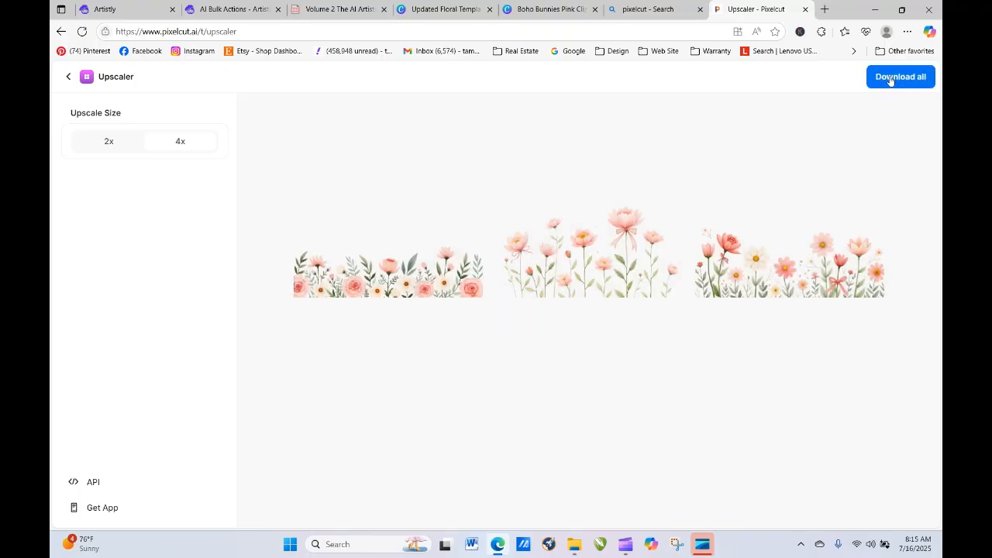
left_click(888, 81)
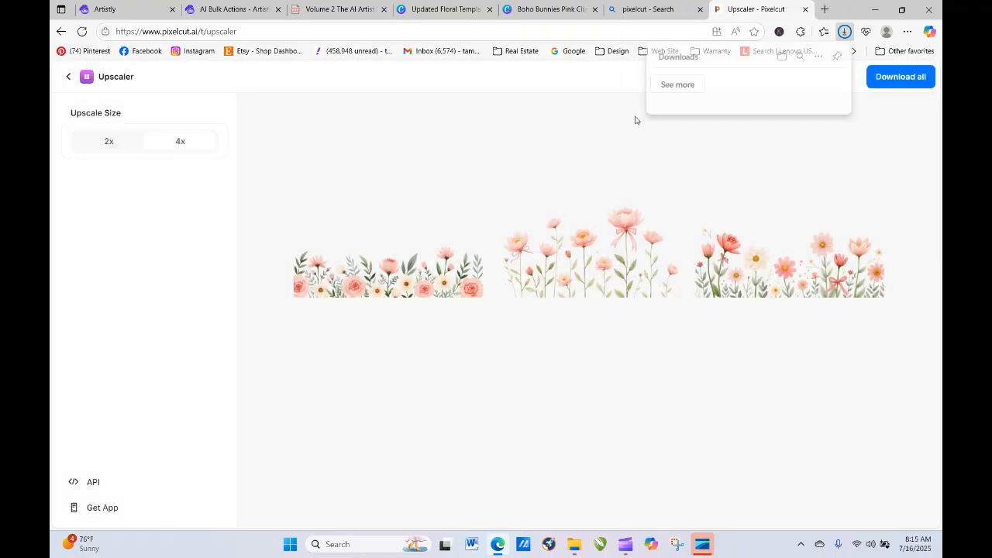
Step: Switch to the Boho Bunnies Pink design in Canva and upload the three pixelcut-export (4) flower borders to its Boho Bunnies Pink folder
left_click(433, 16)
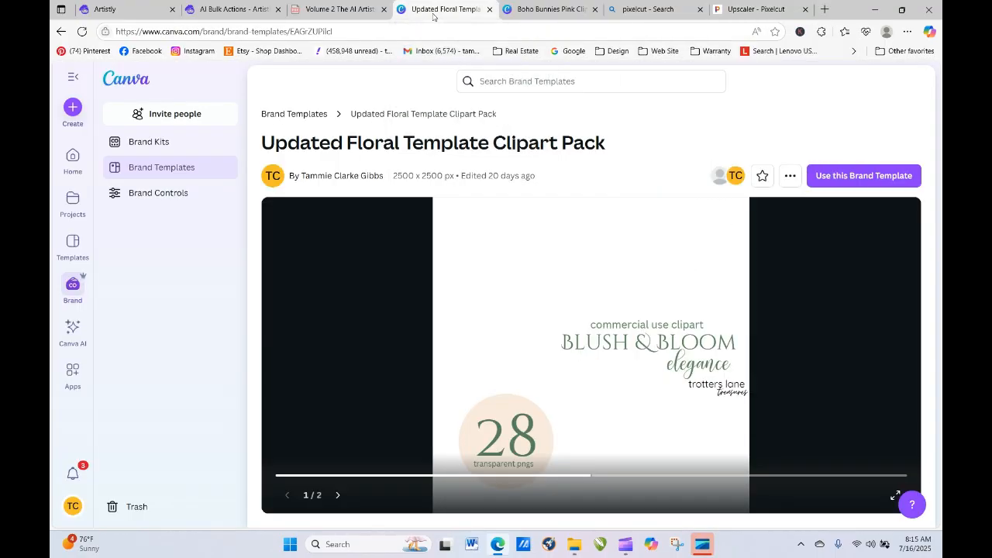
left_click(544, 9)
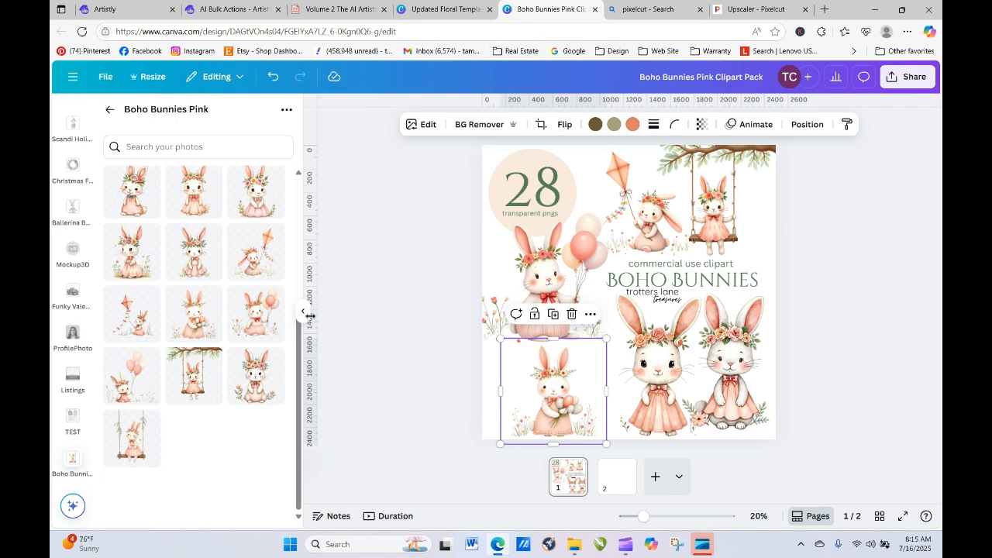
left_click(286, 109)
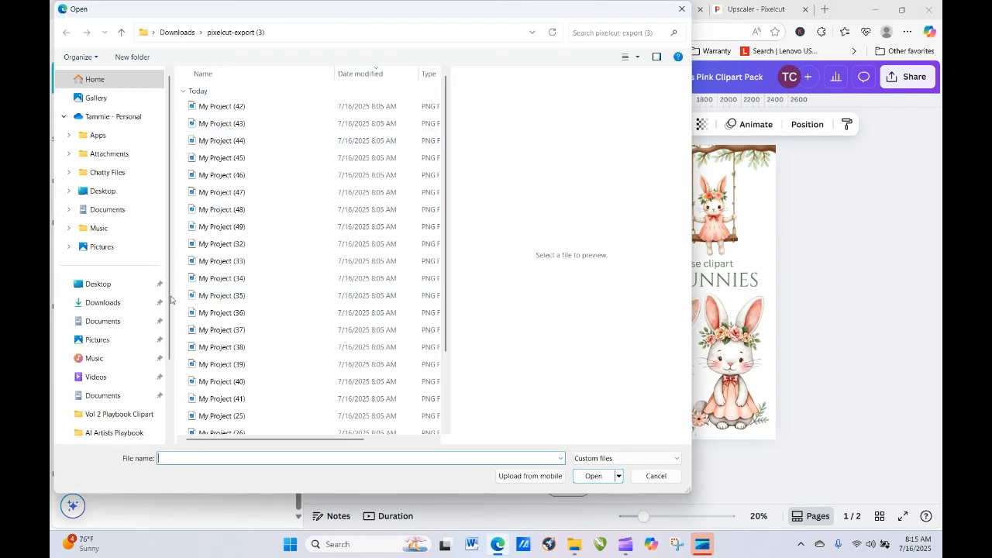
left_click(108, 302)
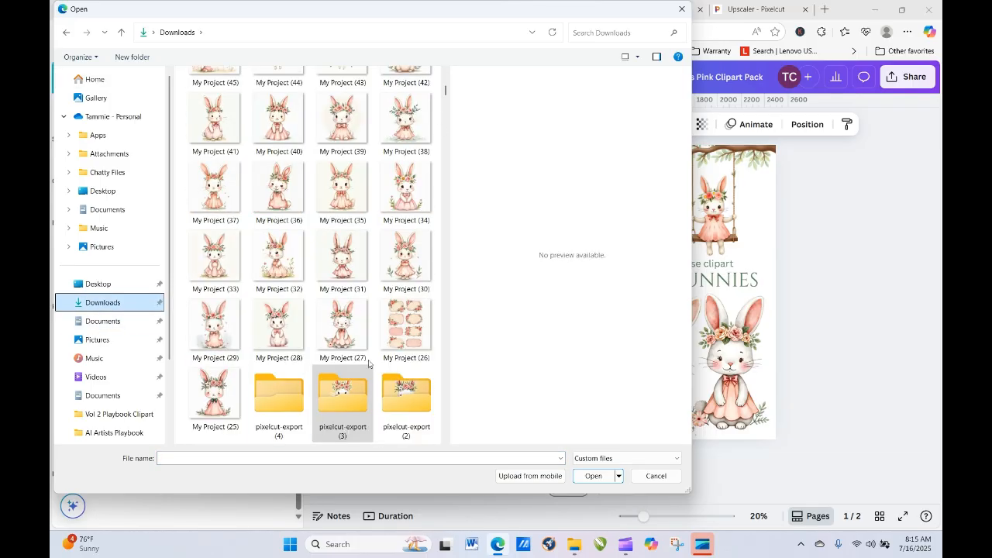
double_click(280, 402)
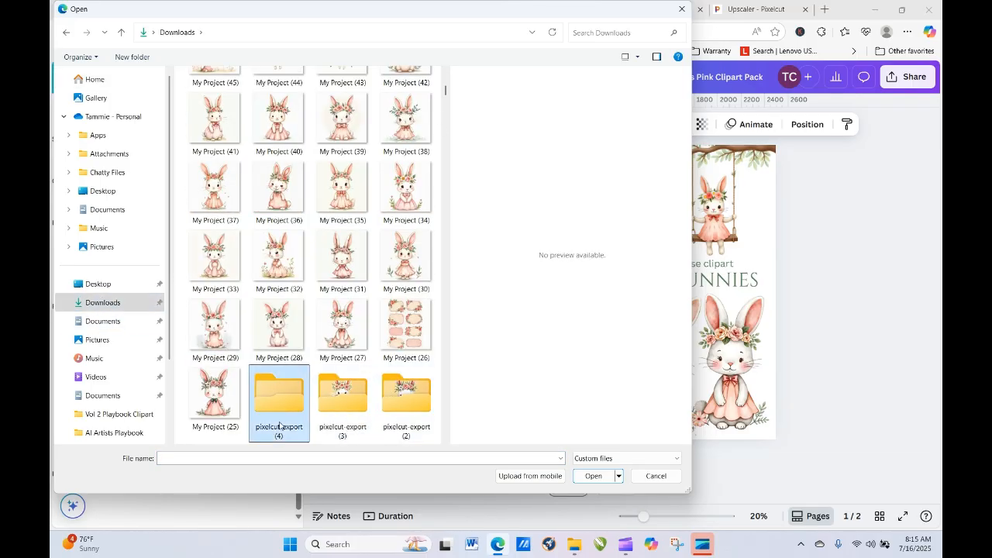
left_click_drag(241, 164, 237, 96)
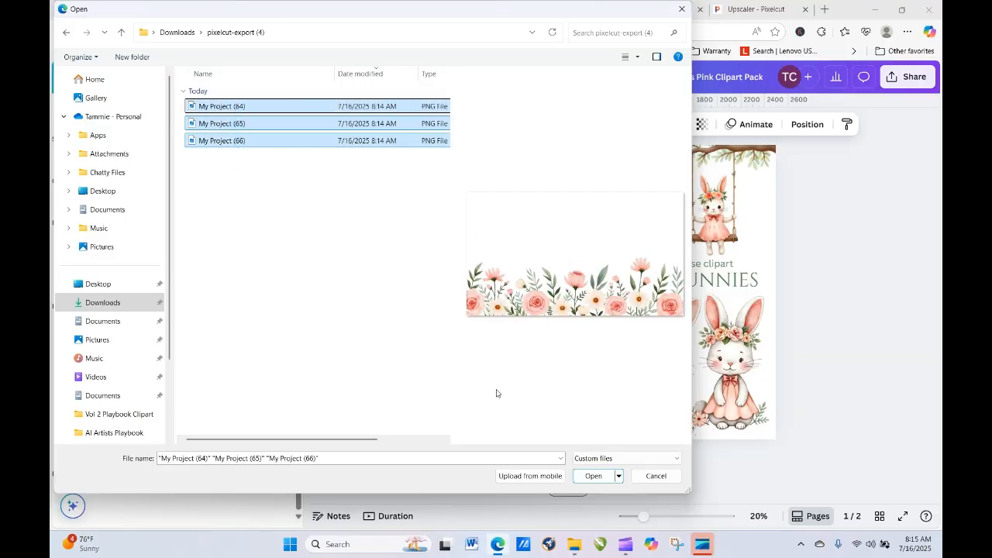
left_click(593, 476)
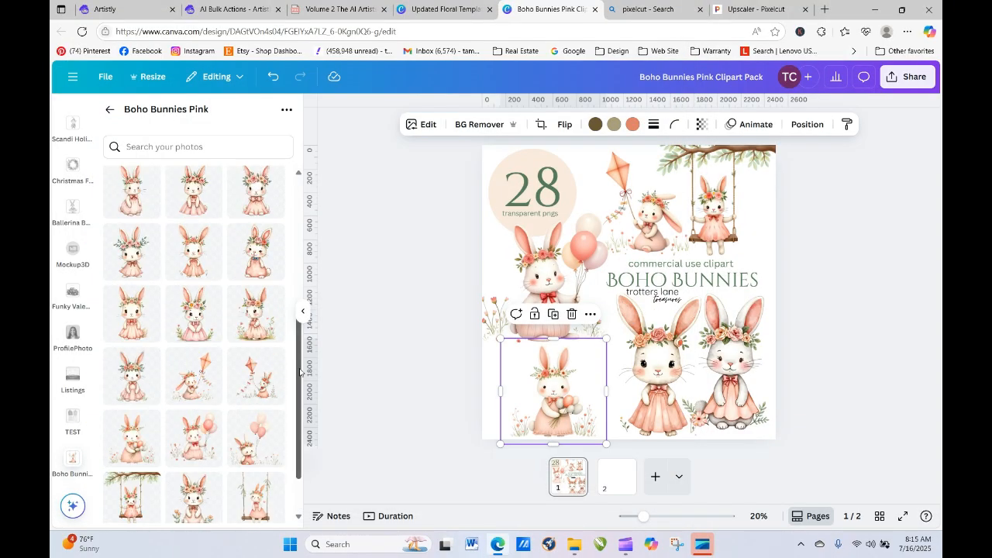
Step: Remove the small balloon bunny from the cover's lower-left area and fill that space with the tall pink flower border
scroll(297, 322, "up", 1)
left_click_drag(296, 322, 316, 192)
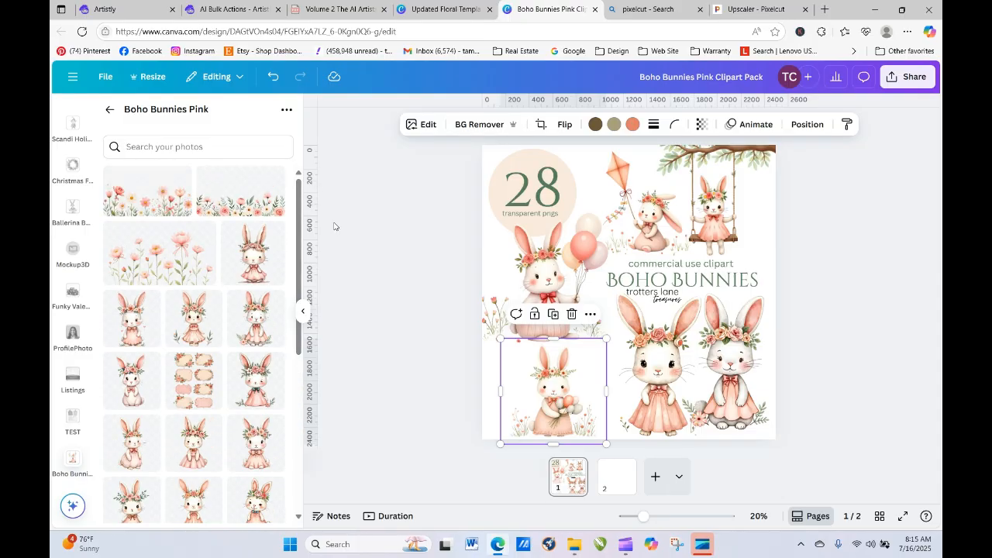
left_click_drag(562, 401, 274, 289)
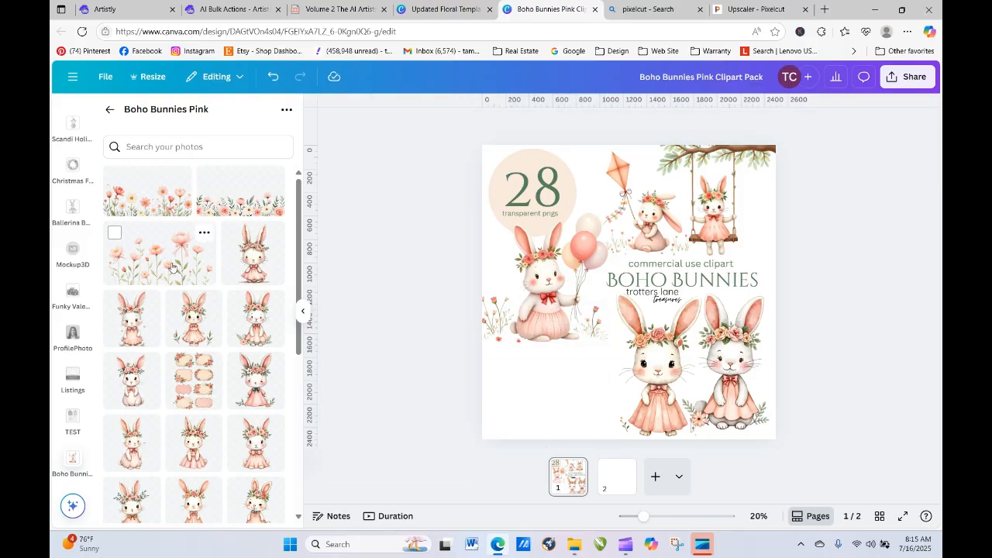
left_click_drag(172, 267, 485, 425)
left_click(824, 403)
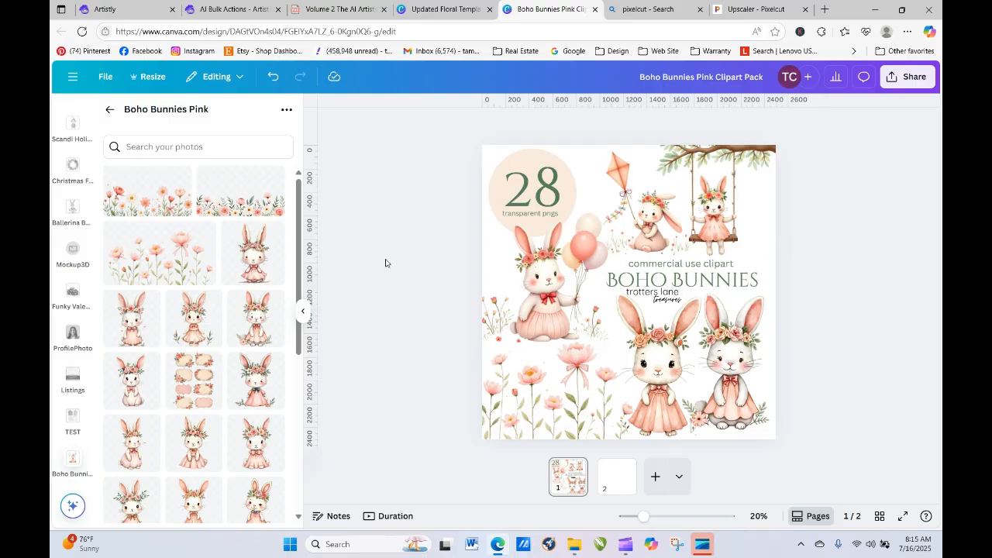
Step: Try the leafy rose border enlarged across the full width of the cover, and remove it from the page
left_click(267, 205)
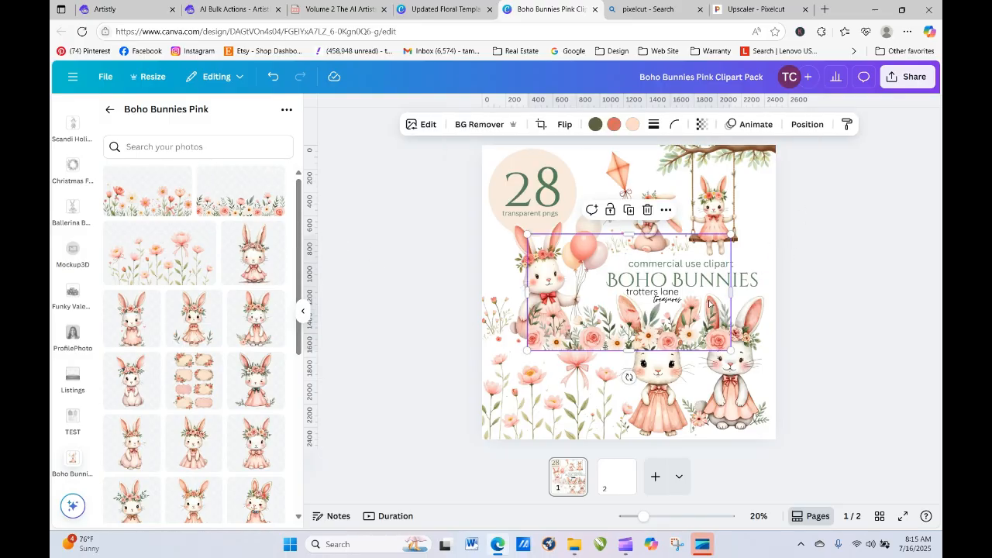
left_click_drag(656, 338, 705, 258)
left_click_drag(576, 269, 472, 328)
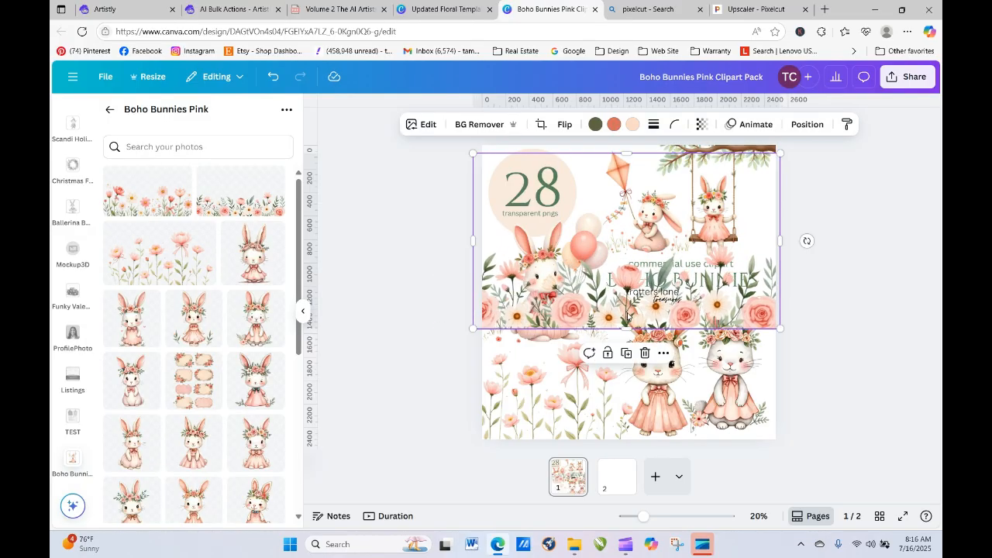
left_click_drag(628, 315, 233, 247)
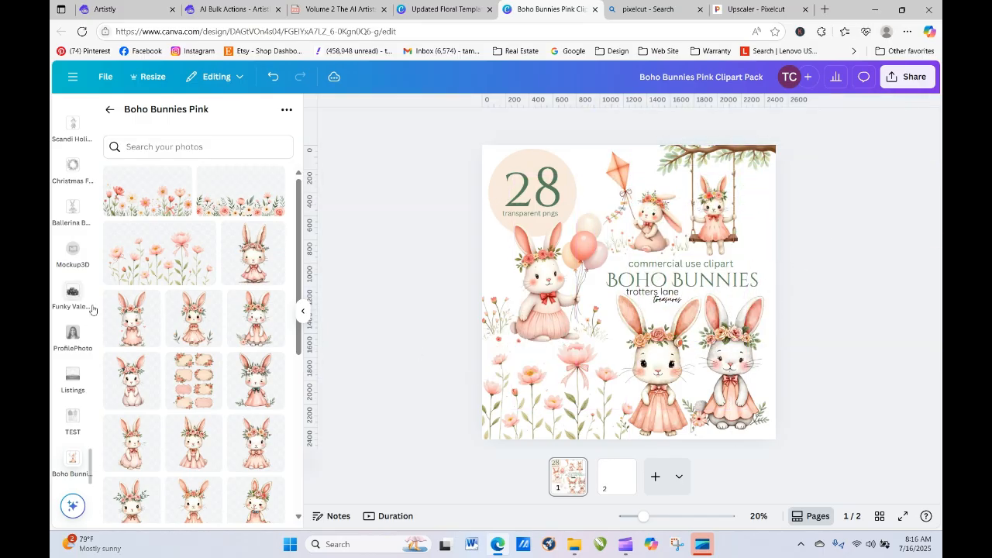
Step: Add another tall pink flower border, shrink it, and place it beside the swing bunny at the cover's right edge
left_click(151, 265)
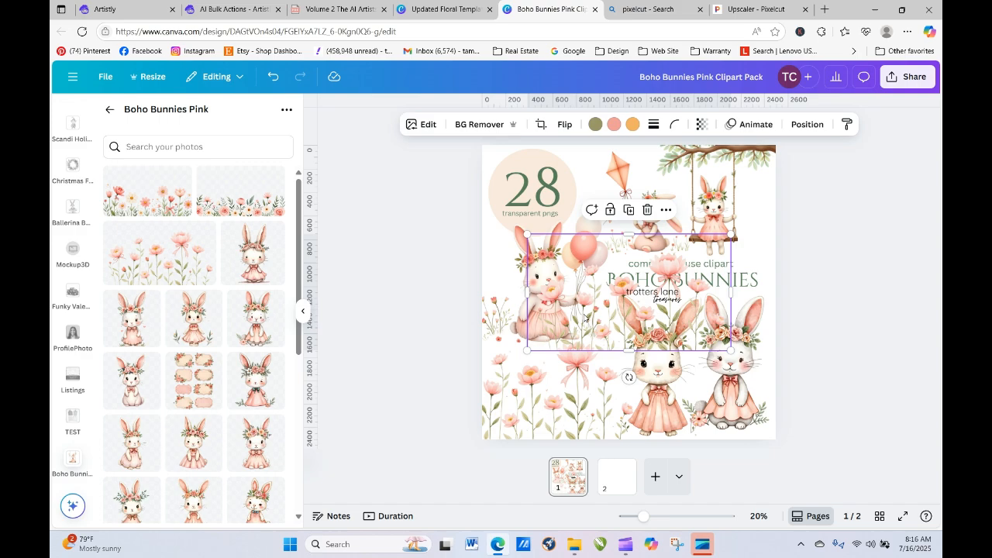
left_click_drag(585, 317, 788, 239)
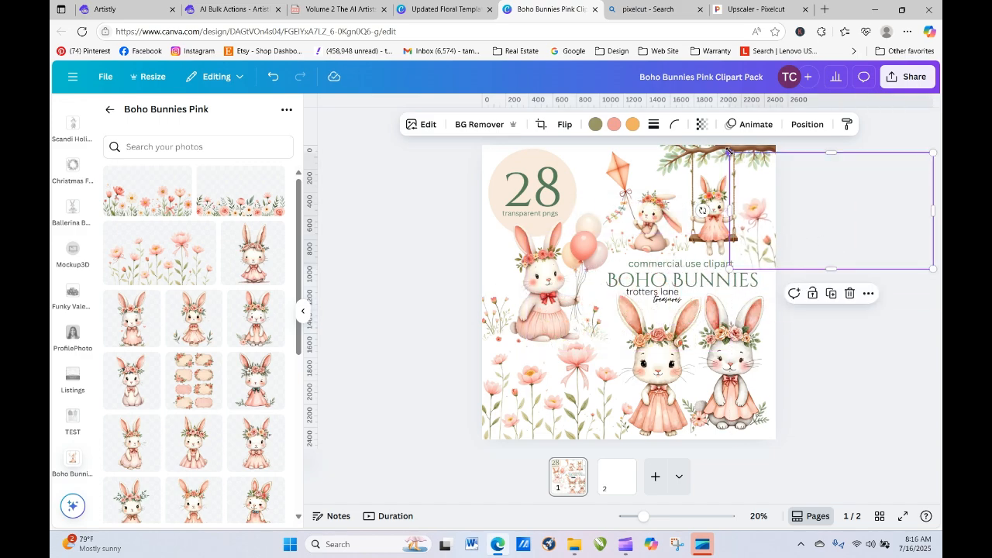
left_click_drag(728, 152, 784, 213)
left_click_drag(849, 245, 784, 230)
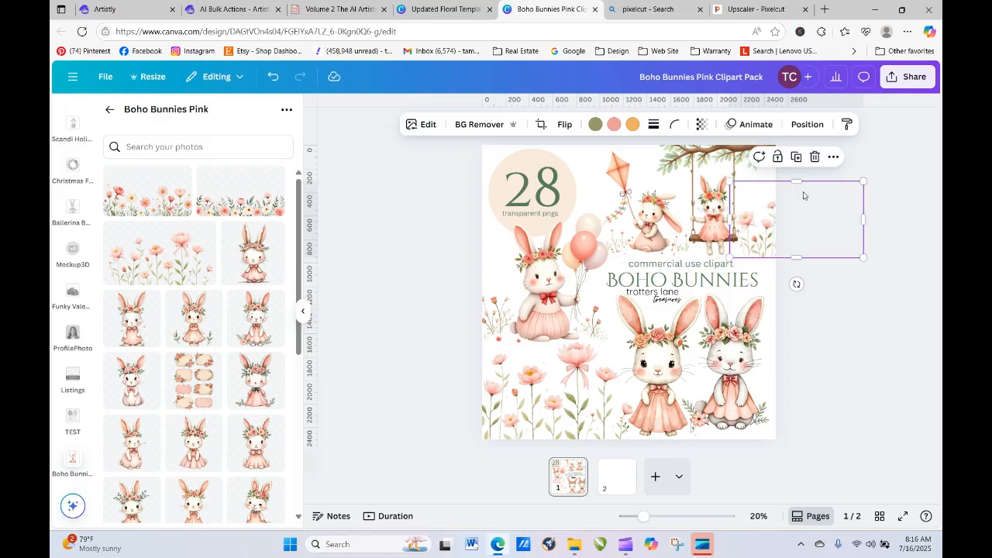
left_click_drag(862, 182, 752, 262)
left_click(848, 262)
left_click(850, 310)
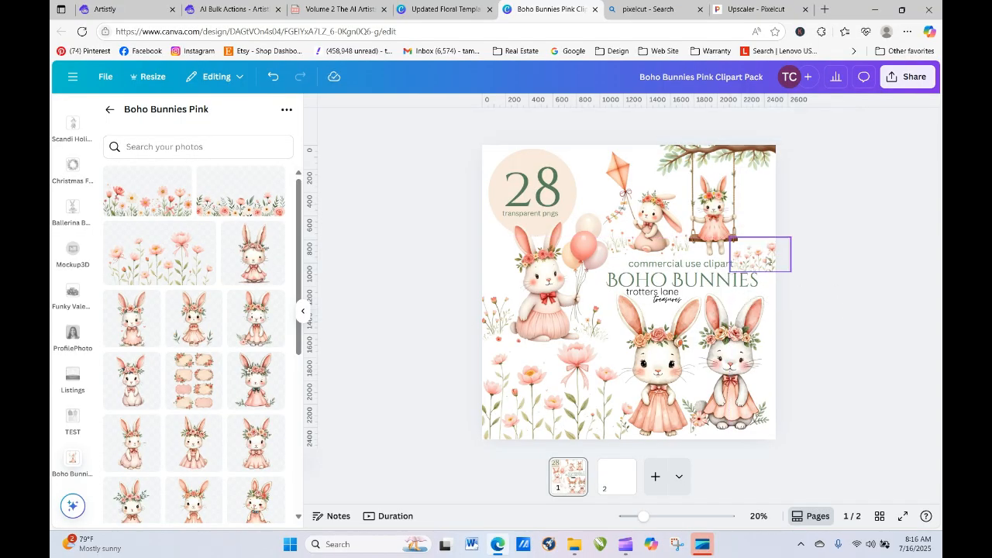
left_click_drag(779, 259, 784, 238)
left_click(834, 246)
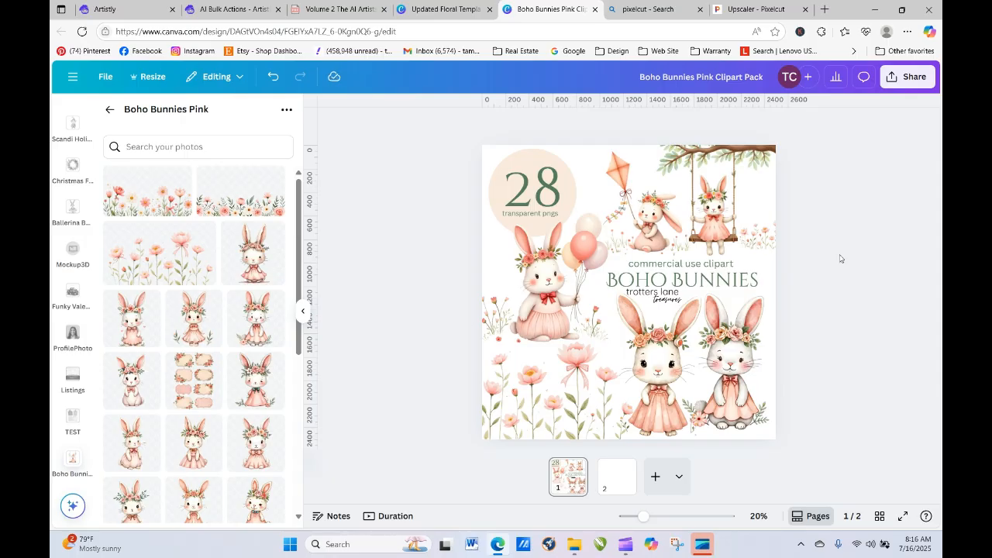
Step: Change the text color of the number 28 to the light pink photo color from the standing bunny image
left_click(536, 159)
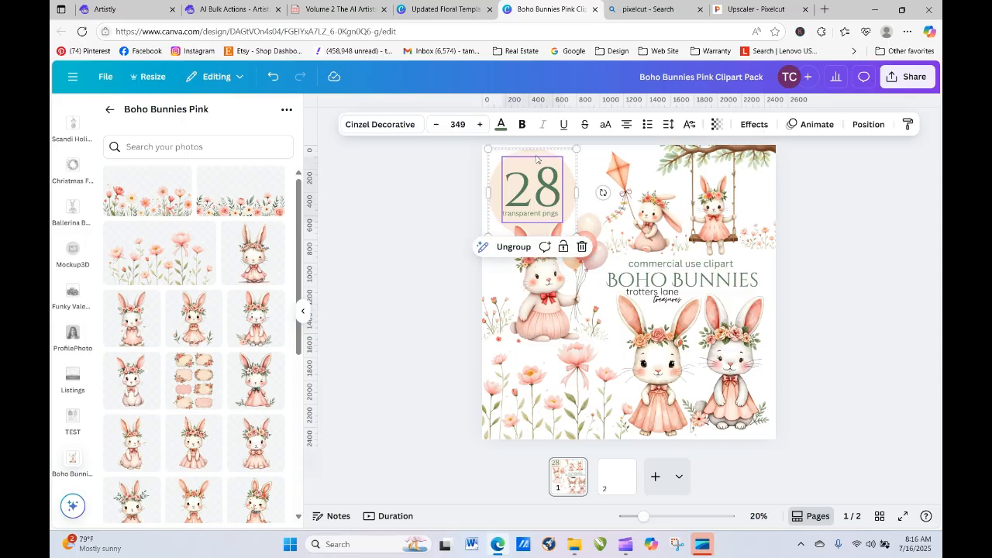
left_click(501, 126)
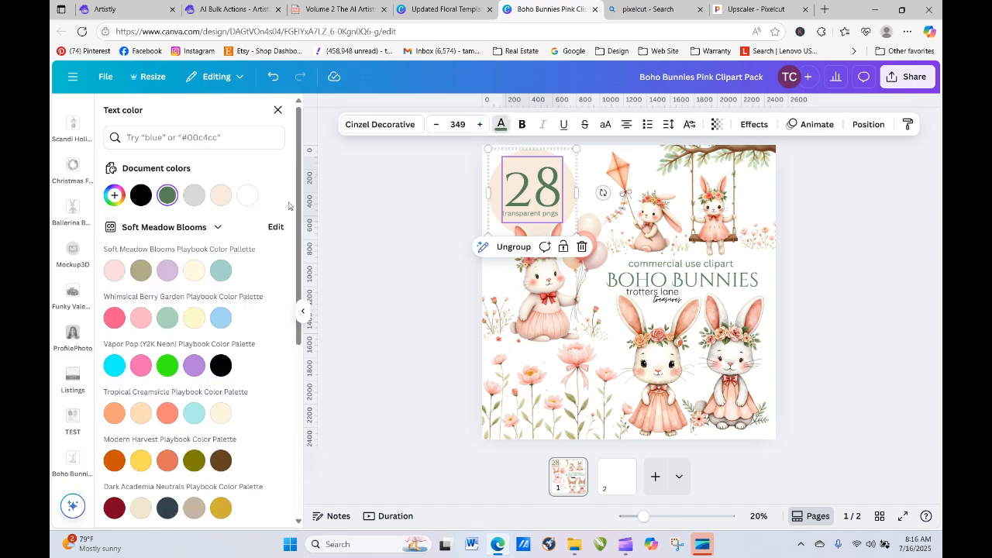
left_click_drag(301, 210, 290, 446)
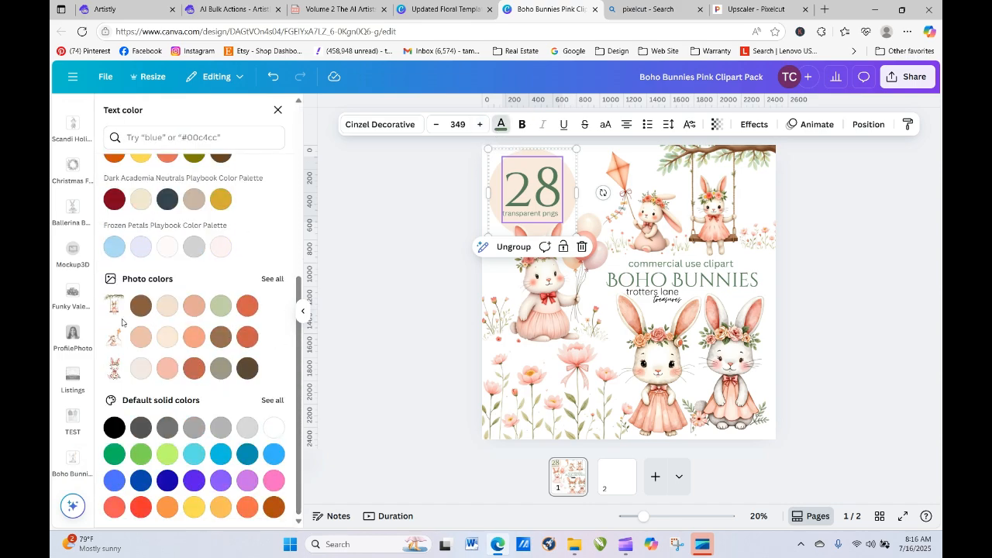
left_click(165, 369)
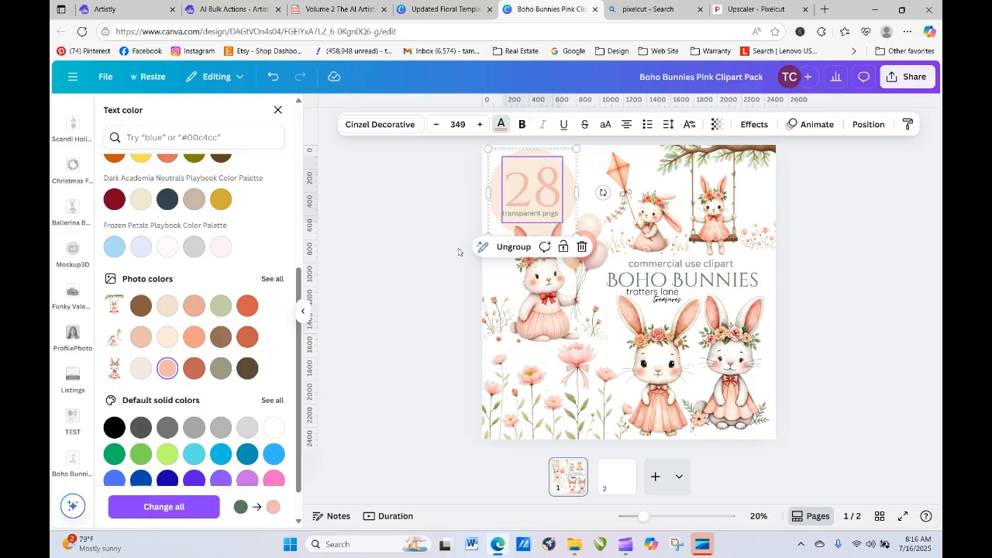
Step: Ungroup the 28 badge and fill its circle with the same light pink photo color
left_click(525, 245)
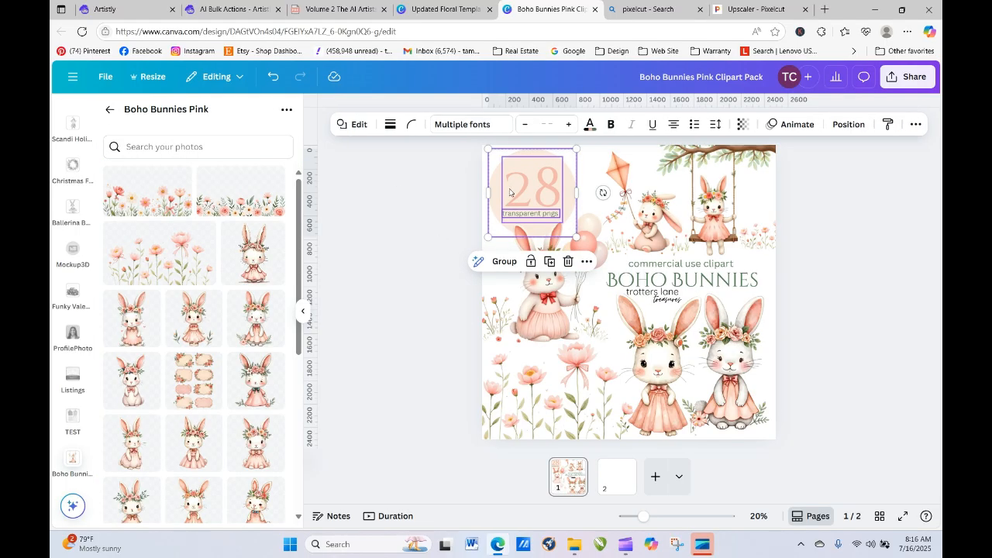
left_click(471, 194)
left_click(493, 195)
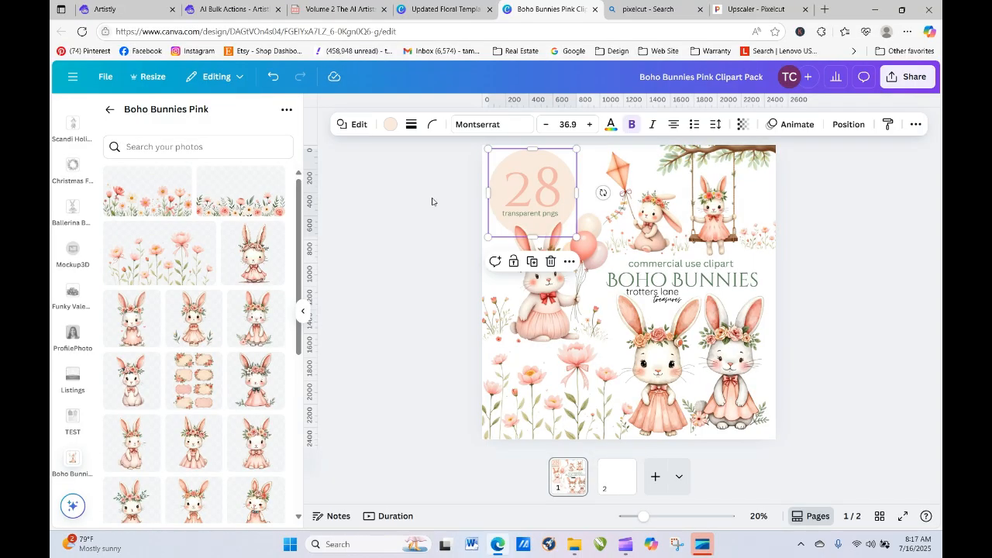
left_click(390, 125)
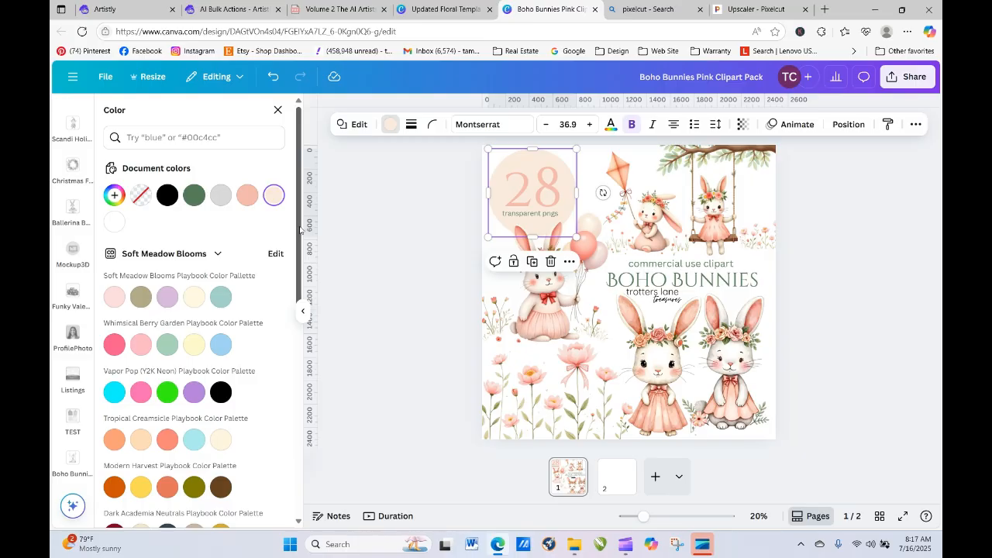
left_click_drag(300, 227, 313, 389)
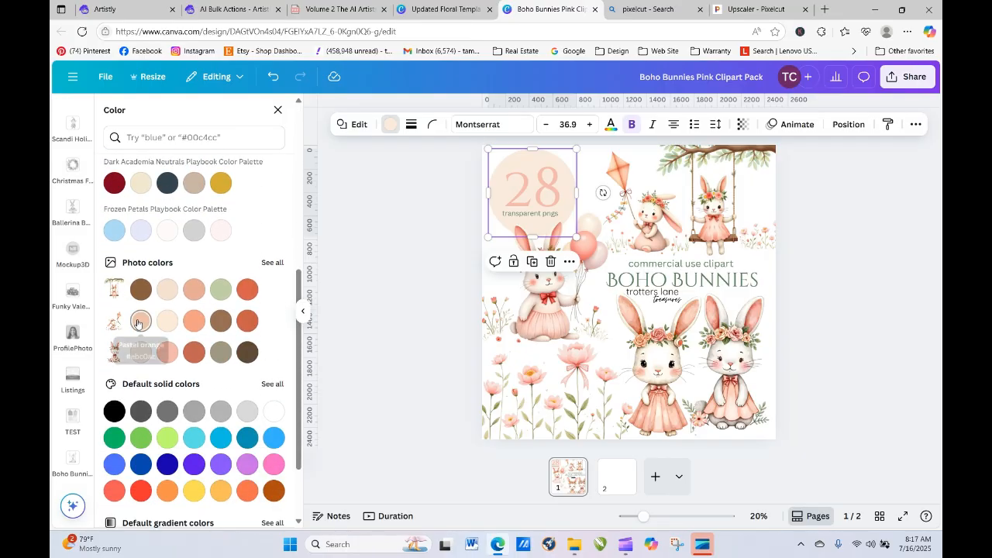
left_click(167, 352)
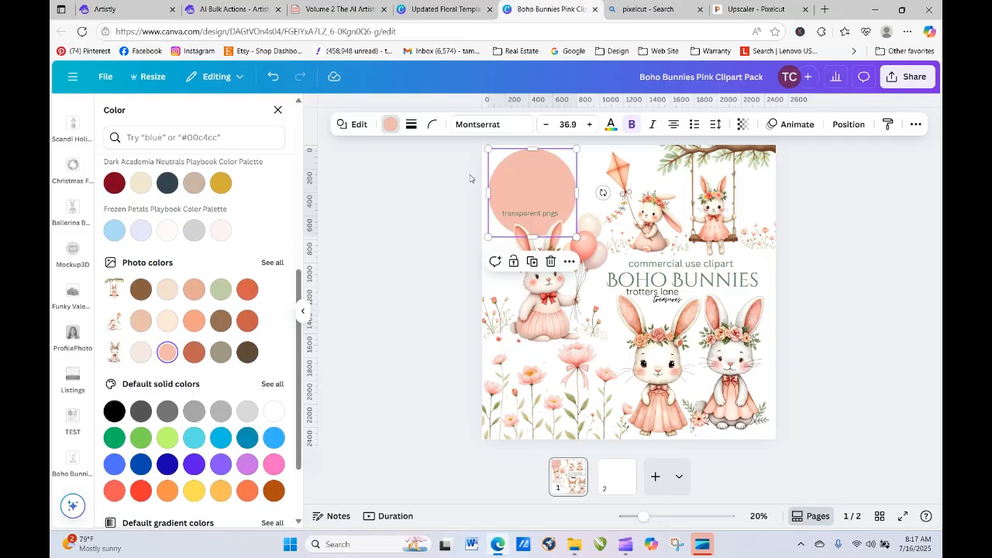
Step: Change the text color of the number 28 on the badge to white
left_click(526, 189)
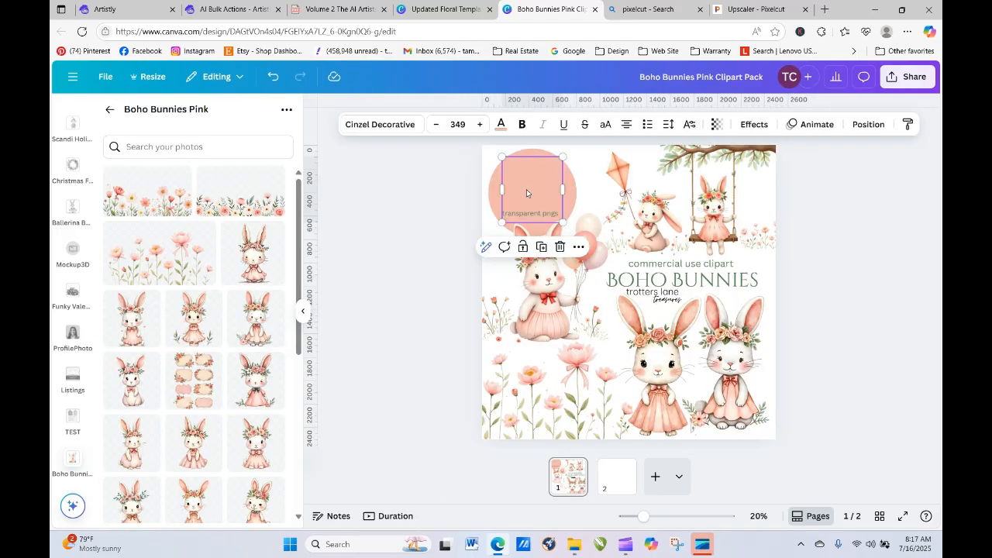
left_click(501, 126)
left_click(247, 197)
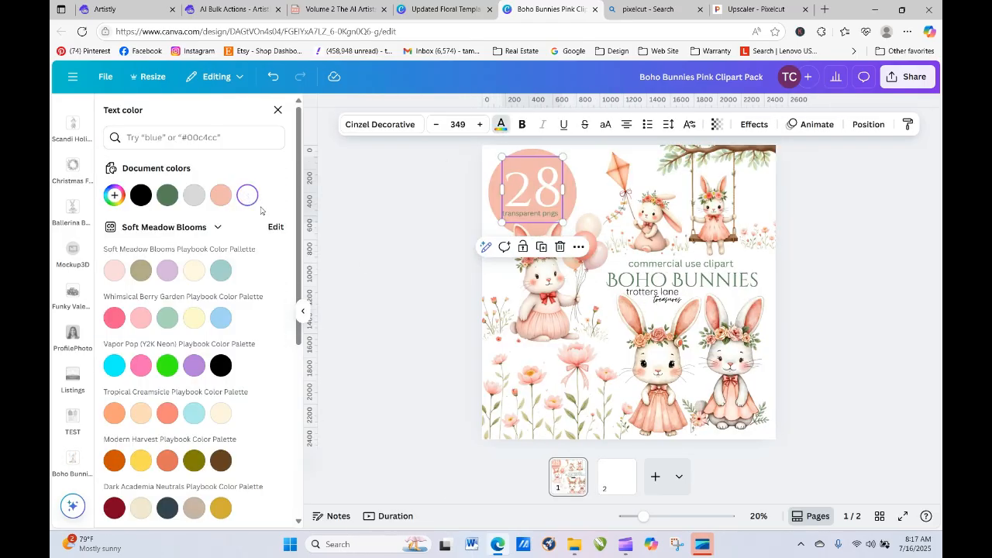
left_click(845, 246)
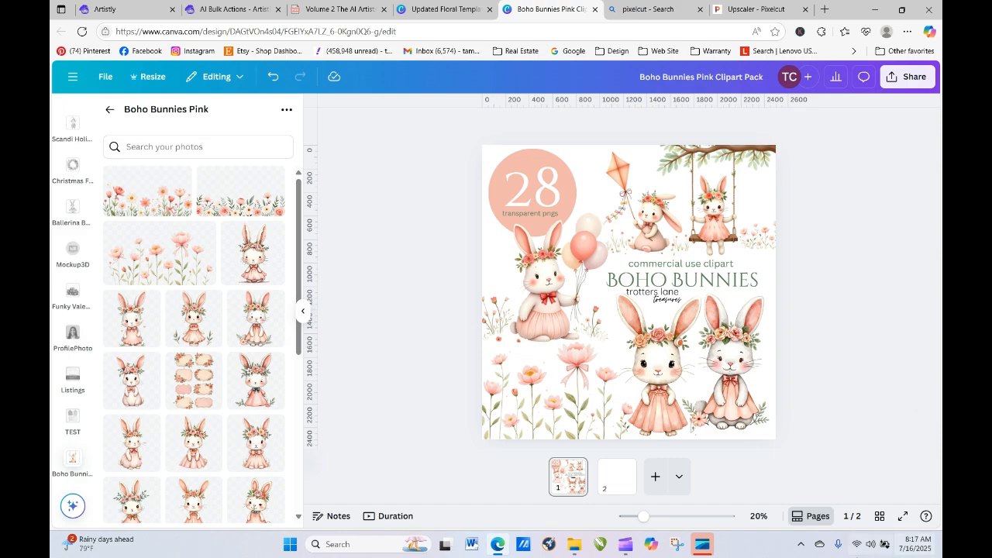
Step: Show the pages in a scrolling view without thumbnails and fill blank page 2 with the rose-crowned bunny from the first row of bunnies
right_click(620, 480)
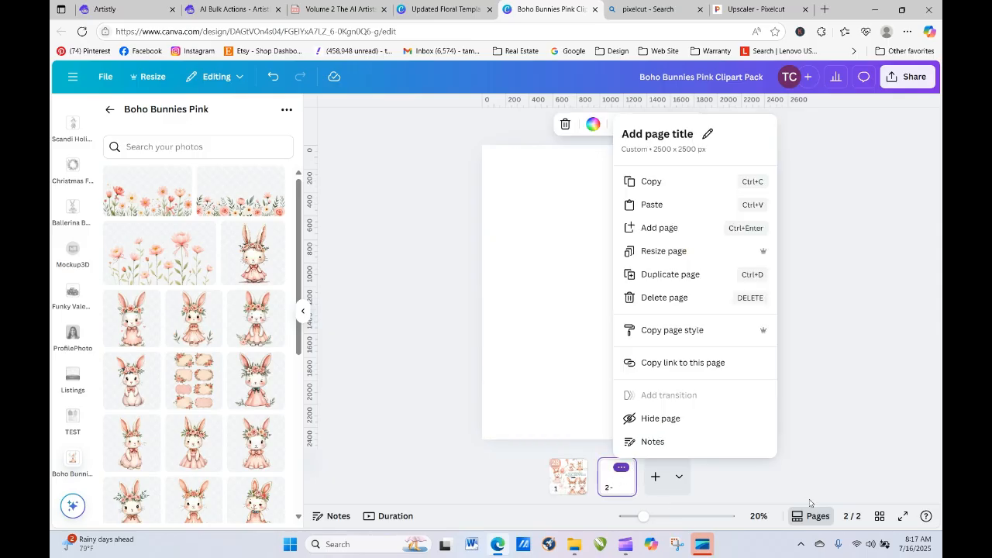
left_click(798, 524)
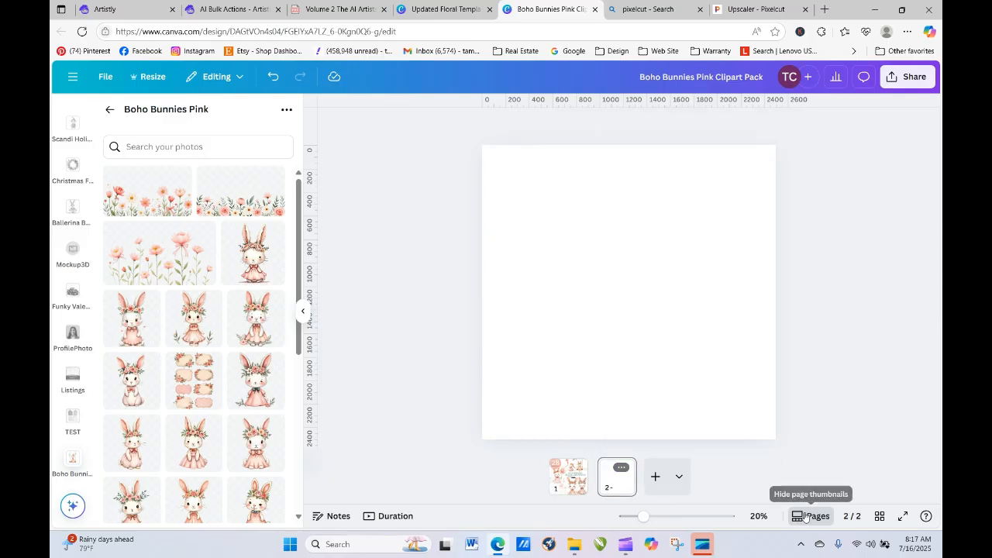
left_click(806, 517)
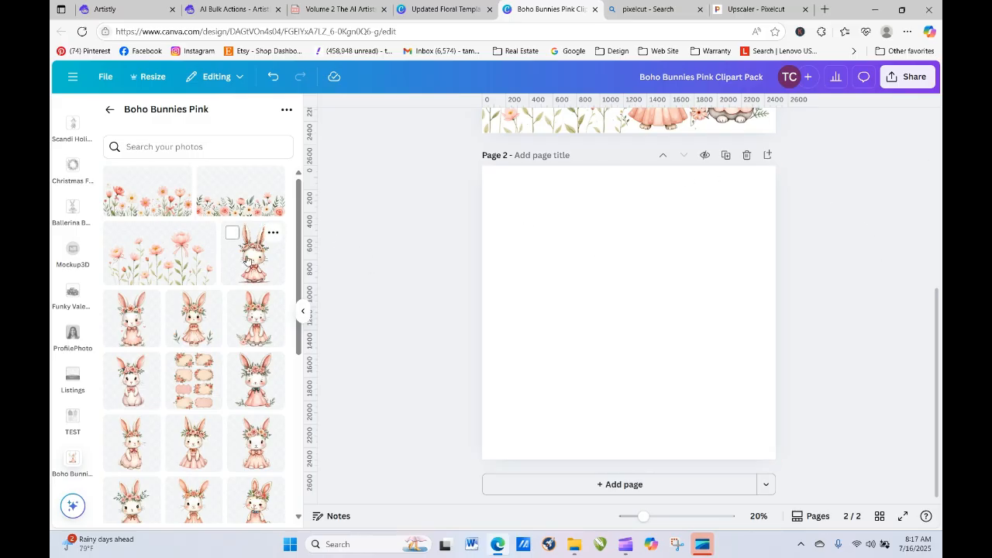
left_click_drag(251, 260, 504, 265)
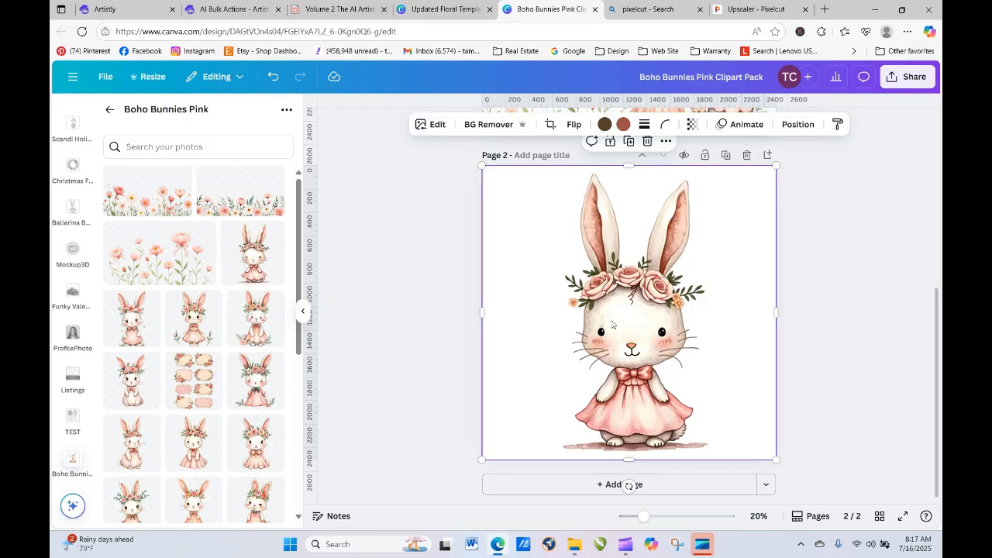
Step: Add pages 3 and 4, filling them with the bunny between small hearts and the bunny between two leafy sprigs
left_click(686, 485)
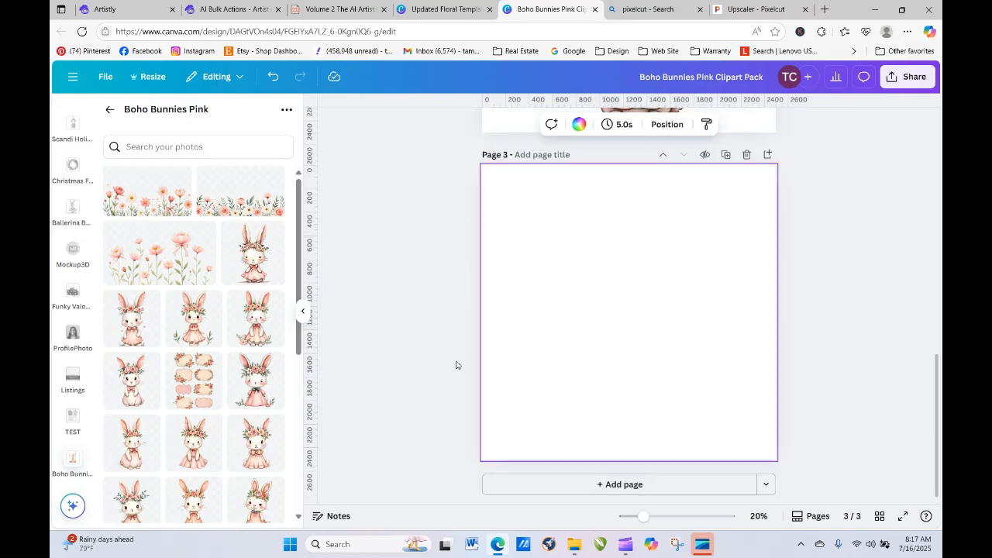
left_click_drag(130, 331, 503, 325)
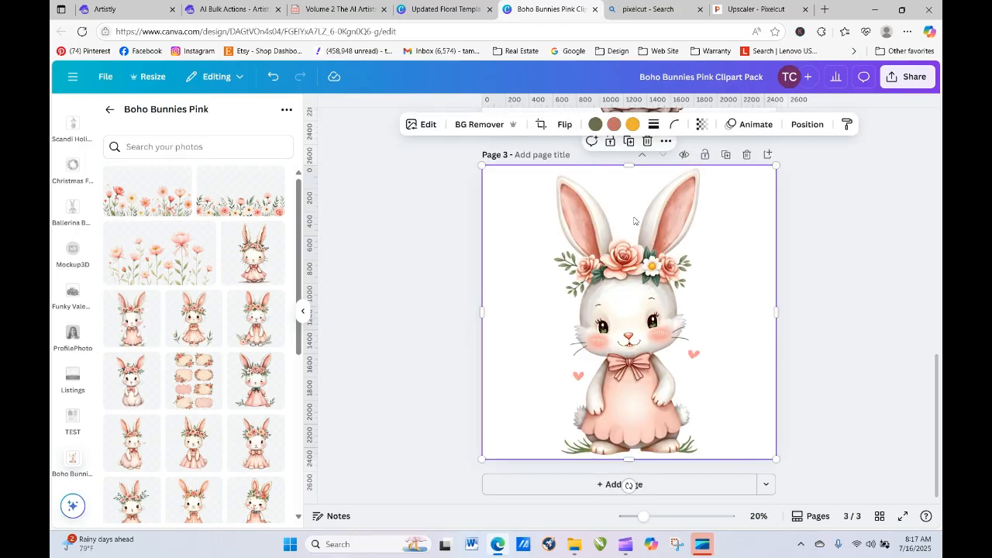
left_click(648, 487)
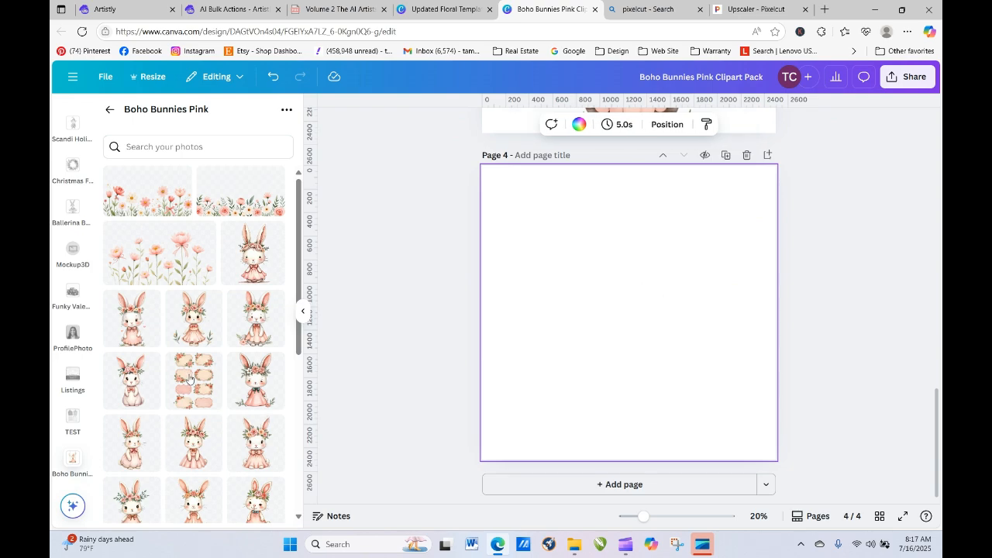
left_click_drag(172, 329, 487, 310)
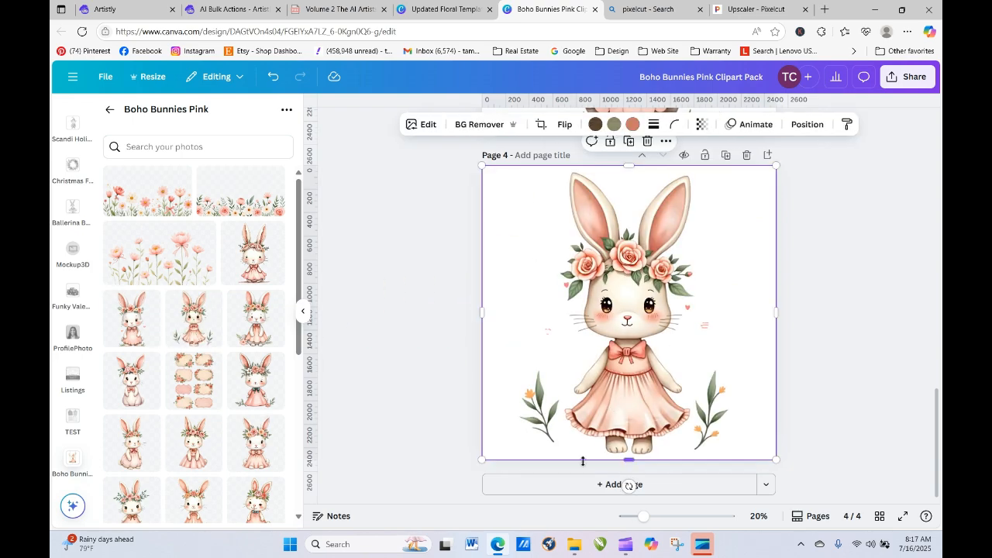
Step: Add pages 5 and 6, filling each with the next flower-crowned bunny image from the Boho Bunnies Pink folder
left_click(620, 484)
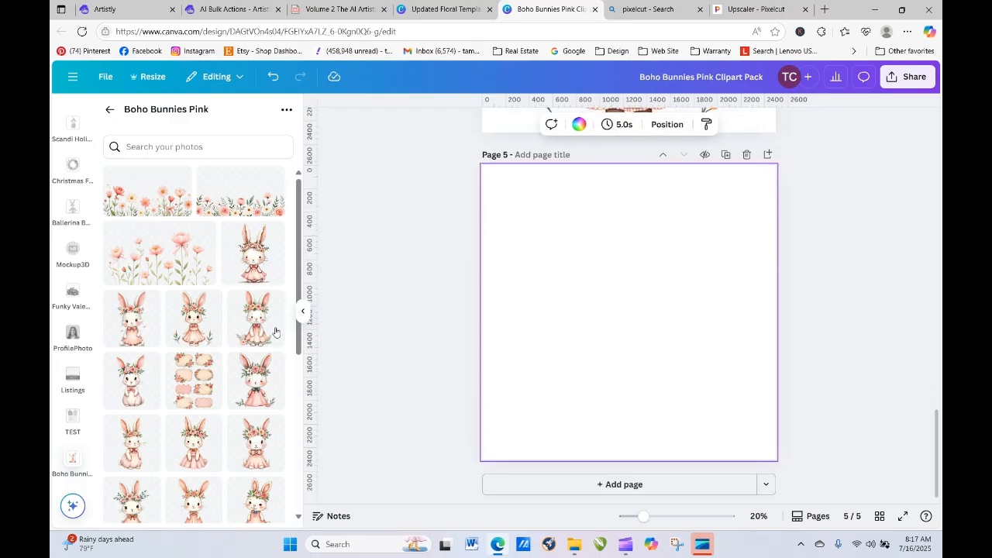
left_click_drag(260, 328, 491, 307)
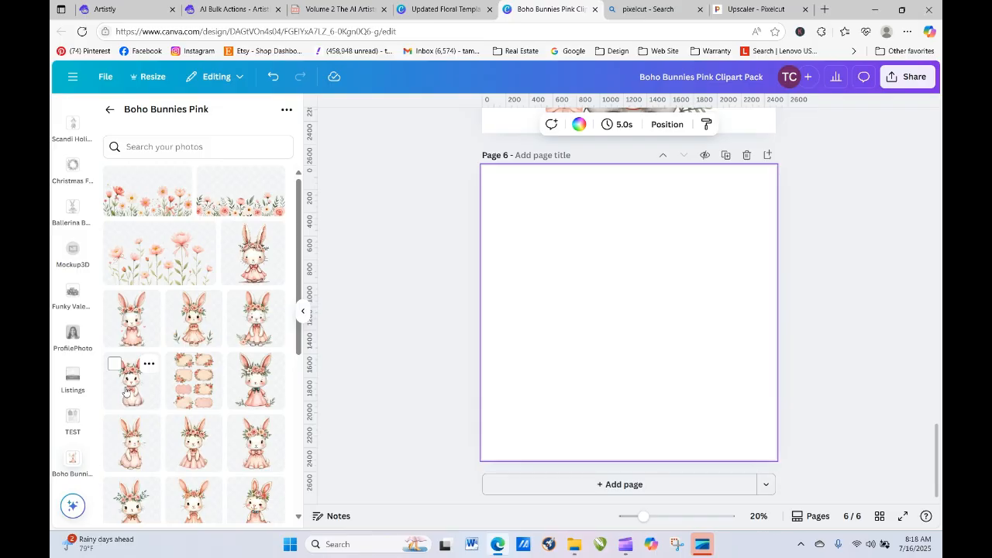
left_click_drag(128, 387, 488, 314)
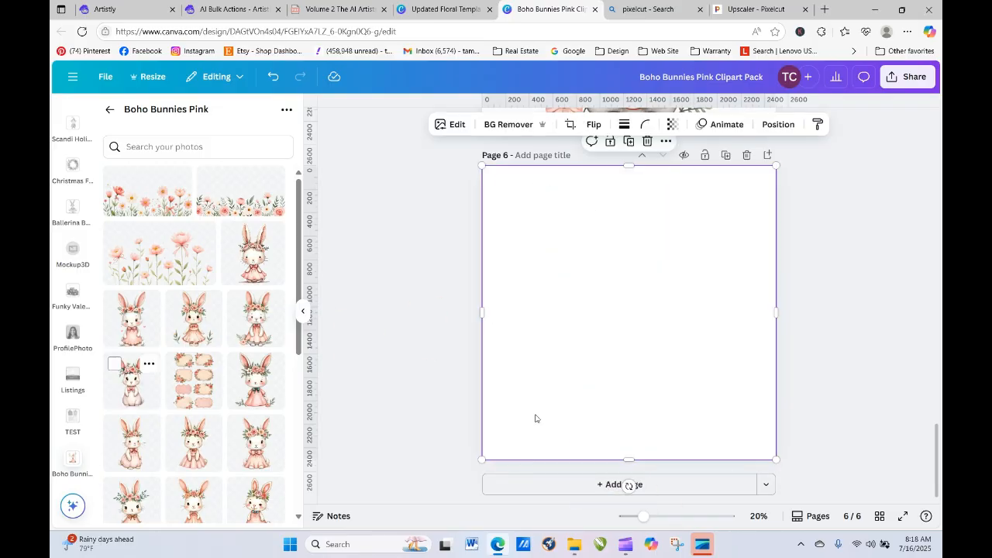
Step: Add pages 7 and 8, filling them with the green-bow bunny and the bunny turned slightly sideways in a pink dress
left_click(531, 484)
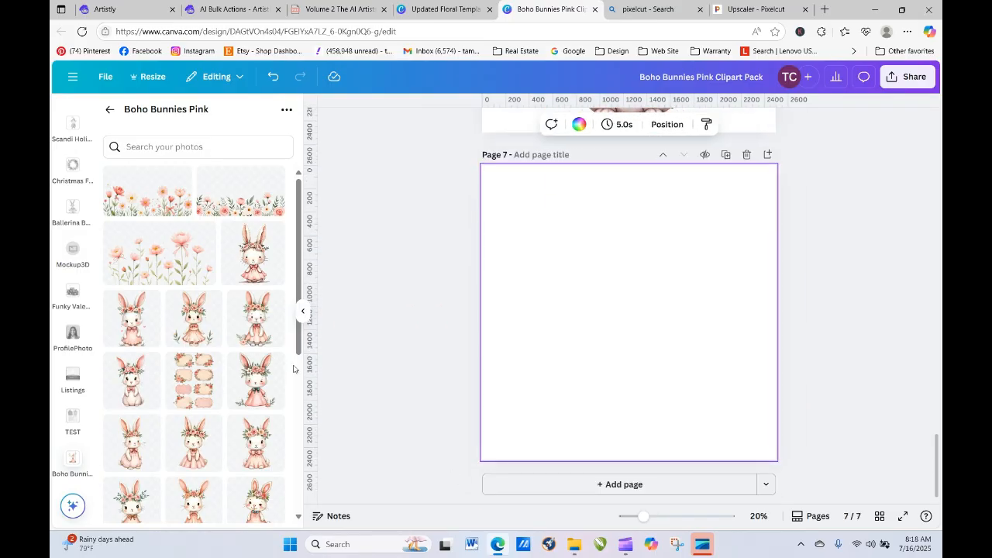
left_click_drag(256, 378, 500, 323)
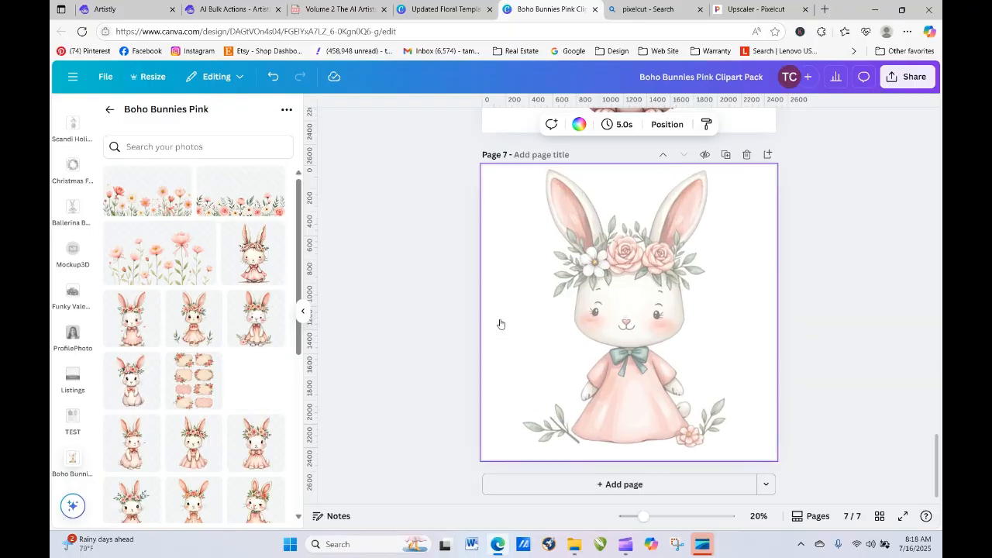
left_click(536, 483)
left_click_drag(139, 459, 500, 353)
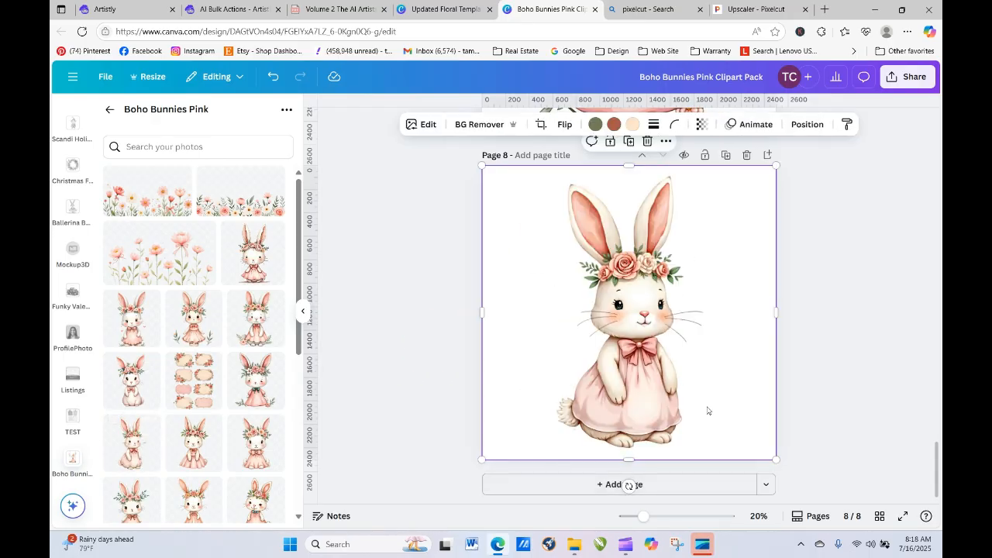
Step: Add page 9 and fill it with the seated rose-crowned bunny in a wide pleated pink skirt
mouse_move(578, 541)
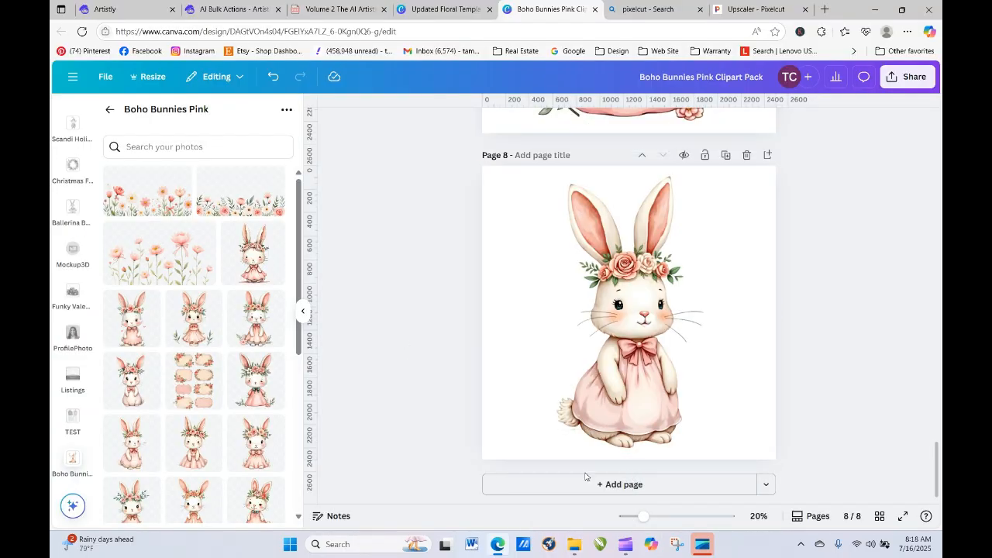
left_click(593, 484)
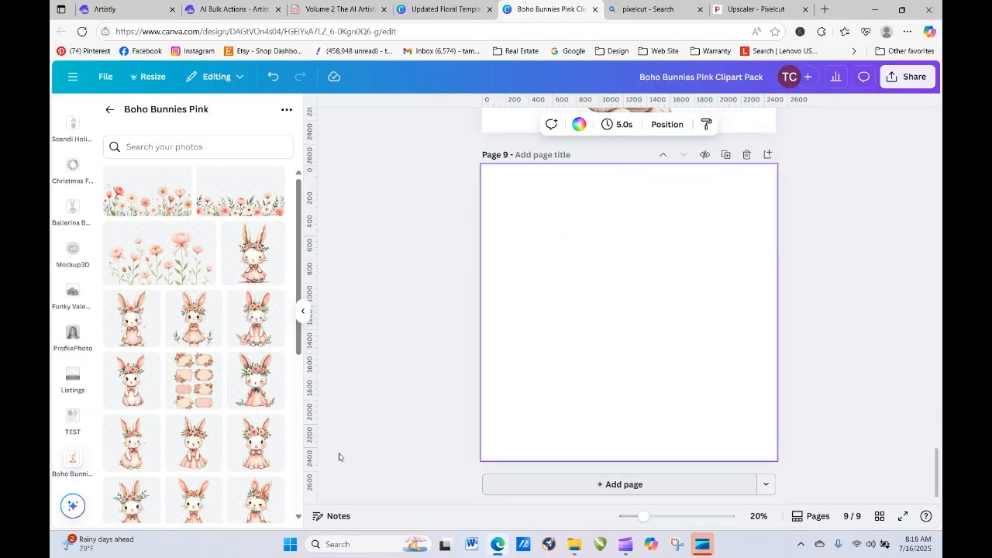
left_click(926, 284)
mouse_move(936, 464)
left_mouse_down()
mouse_move(933, 427)
mouse_move(938, 468)
left_mouse_up()
left_click_drag(208, 460, 499, 399)
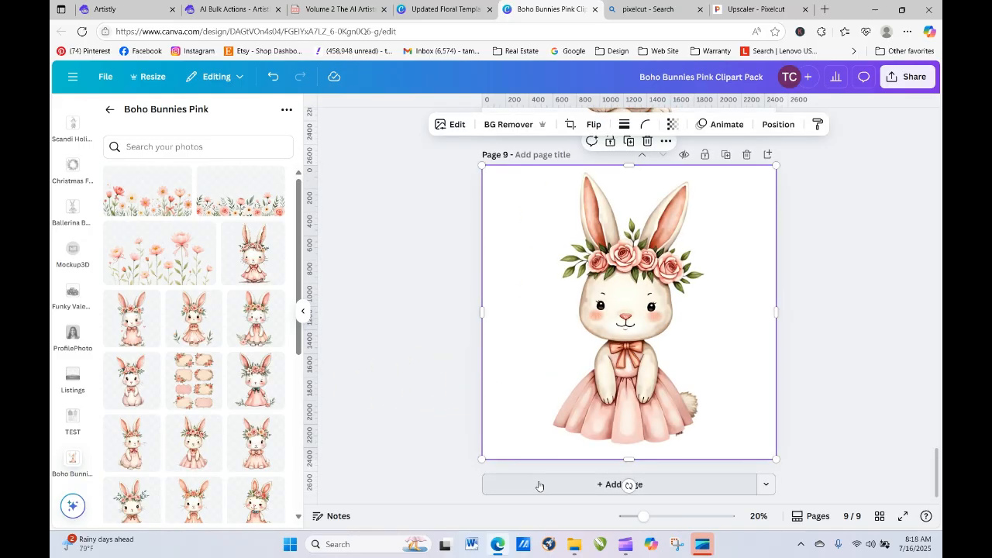
Step: Add page 10 and fill it with the seated bunny wearing pink and peach roses and a ruffle-collared dress
left_click(539, 485)
left_click_drag(255, 442, 512, 374)
left_click_drag(624, 416, 374, 259)
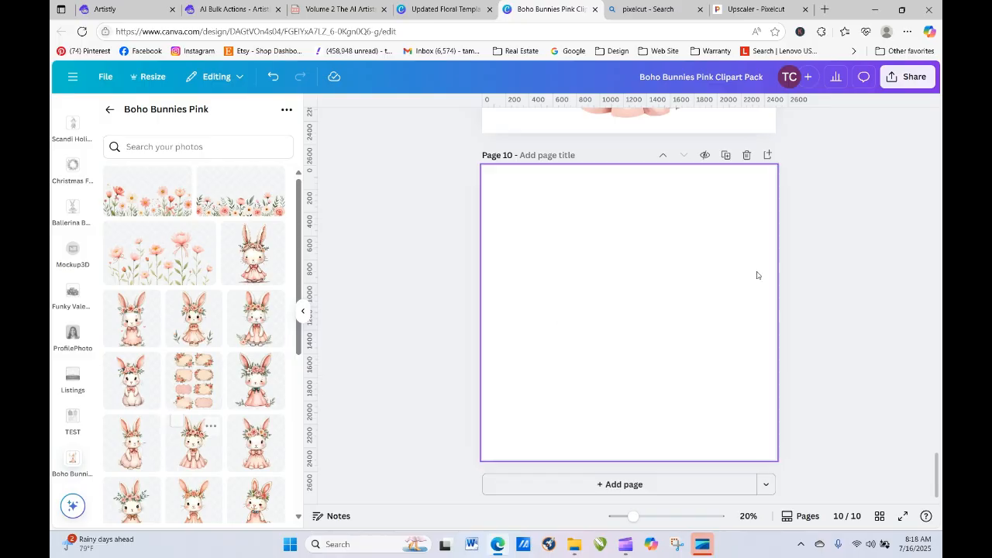
mouse_move(936, 465)
left_mouse_down()
mouse_move(936, 430)
mouse_move(939, 469)
left_mouse_up()
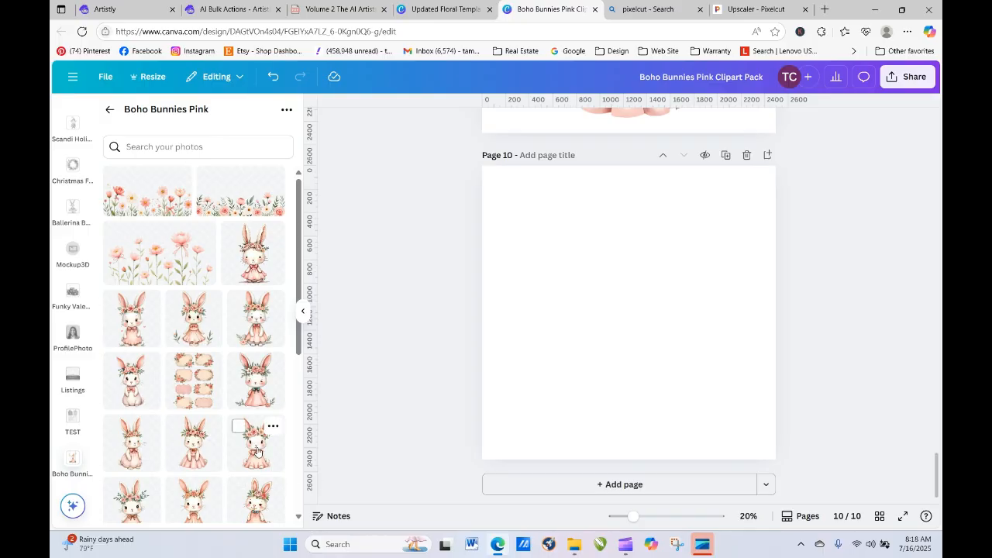
left_click_drag(257, 449, 499, 388)
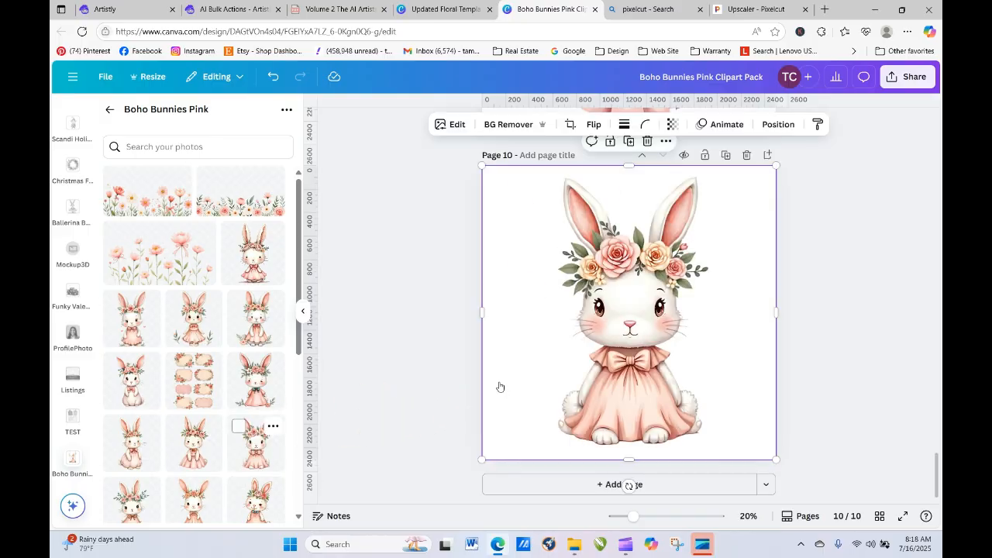
Step: Add pages 11 and 12, filling them with the leafy-crowned bunny and the bunny standing between small flower sprigs
left_click(541, 484)
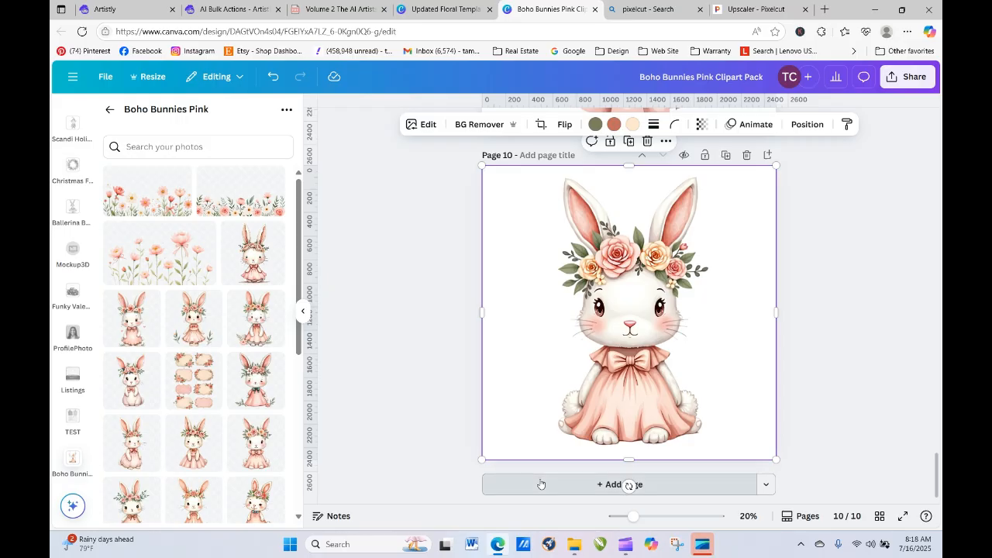
left_click_drag(301, 269, 292, 413)
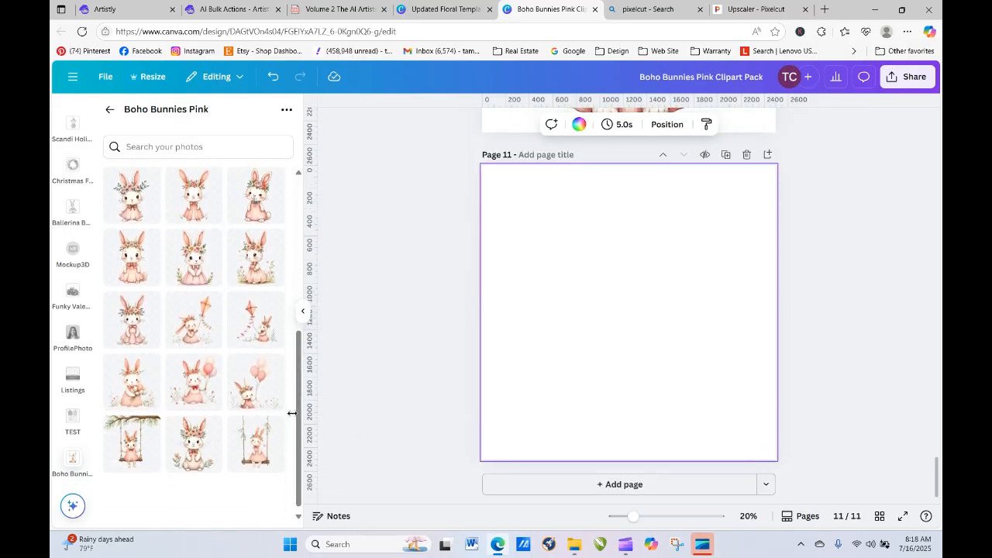
left_click_drag(117, 182, 496, 261)
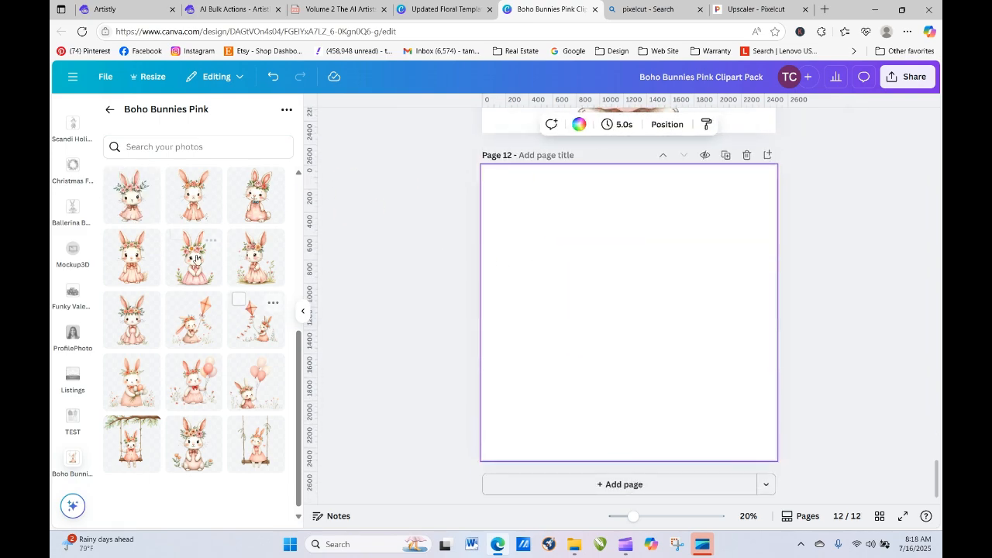
left_click_drag(184, 200, 493, 265)
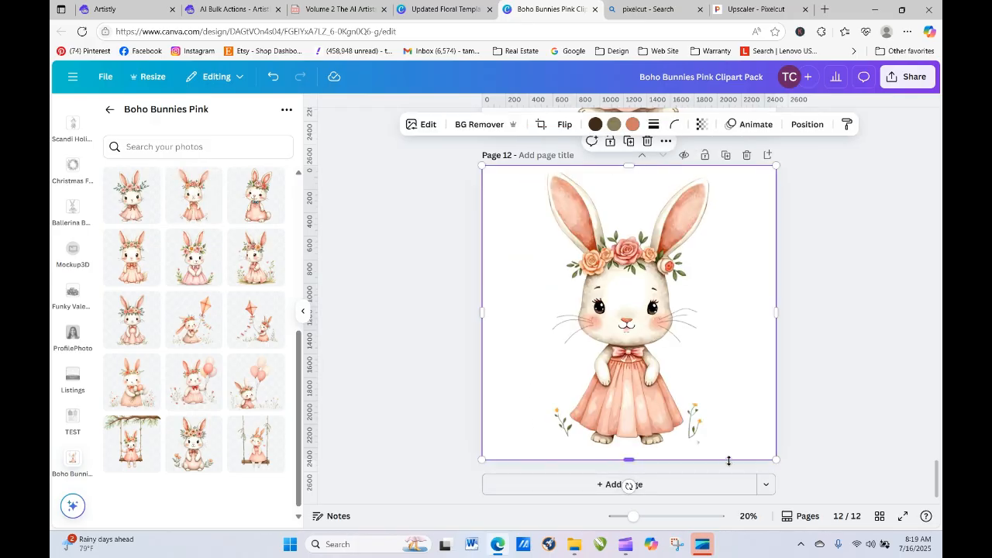
Step: Add pages 13 and 14, filling them with the blue bow tie bunny and the bushy-tailed bunny in a pink dress
left_click(533, 485)
left_click_drag(255, 195, 504, 287)
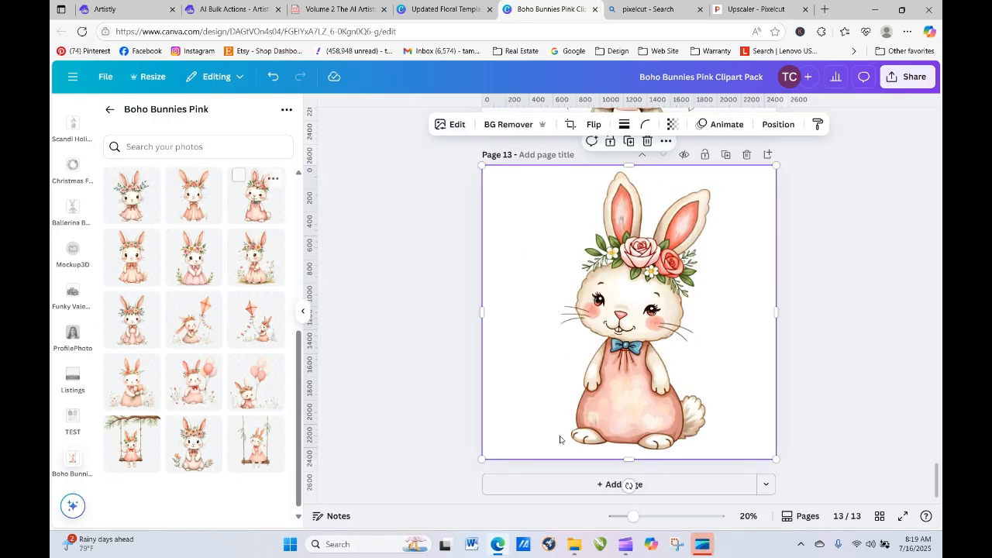
left_click(580, 483)
left_click_drag(134, 261, 501, 239)
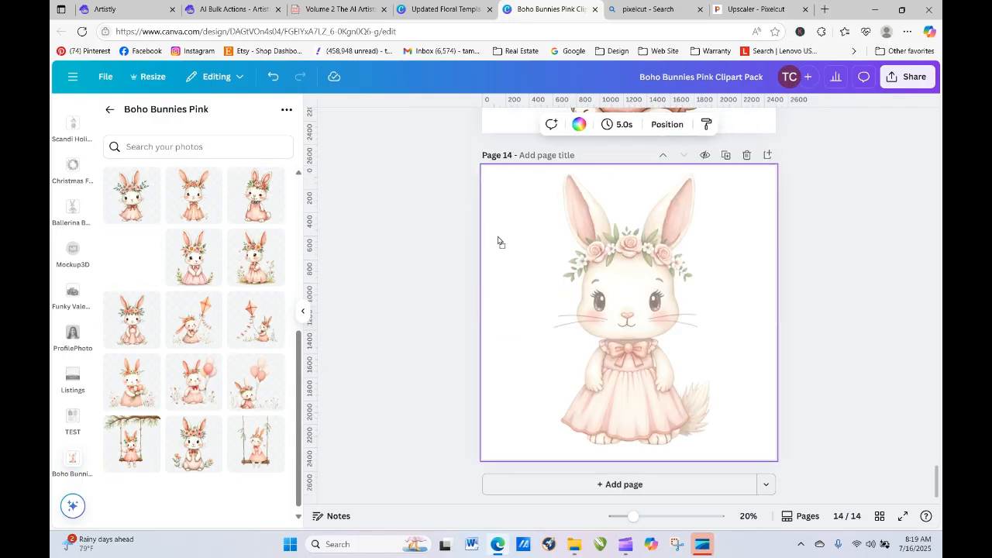
Step: Add blank page 15 and delete the bushy-tailed bunny image from page 14
left_click(562, 482)
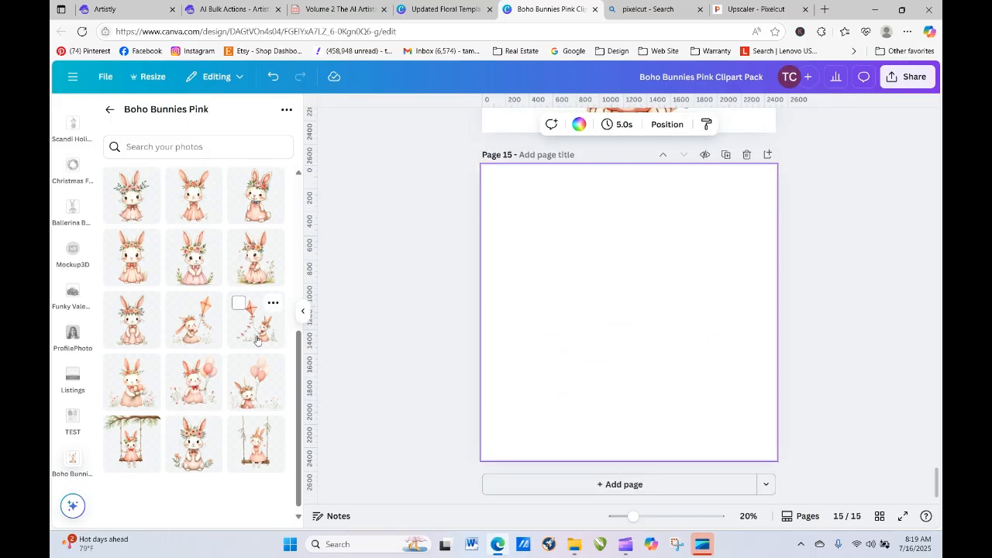
left_click_drag(223, 264, 333, 293)
left_click_drag(936, 483, 934, 462)
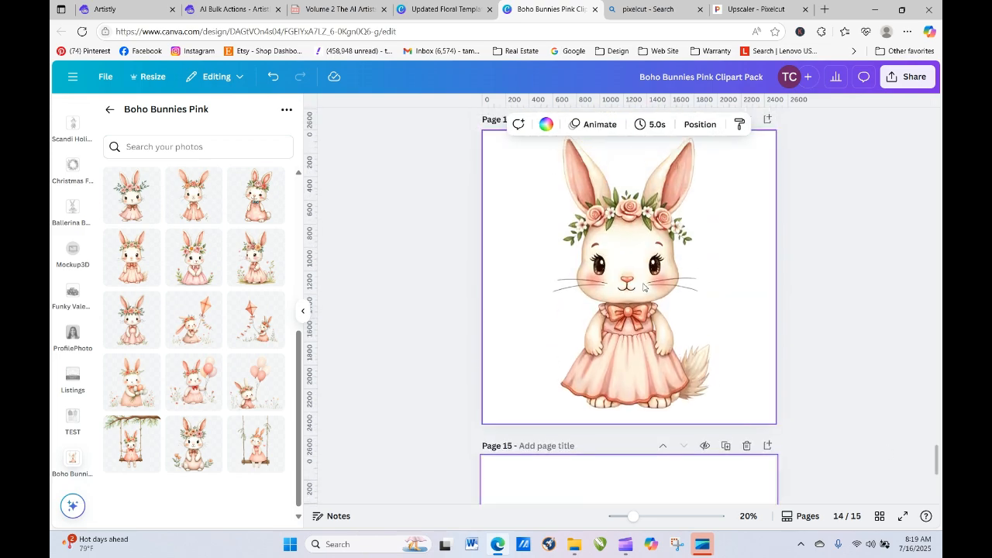
left_click_drag(642, 283, 417, 272)
left_click(583, 262)
left_click_drag(620, 267, 257, 236)
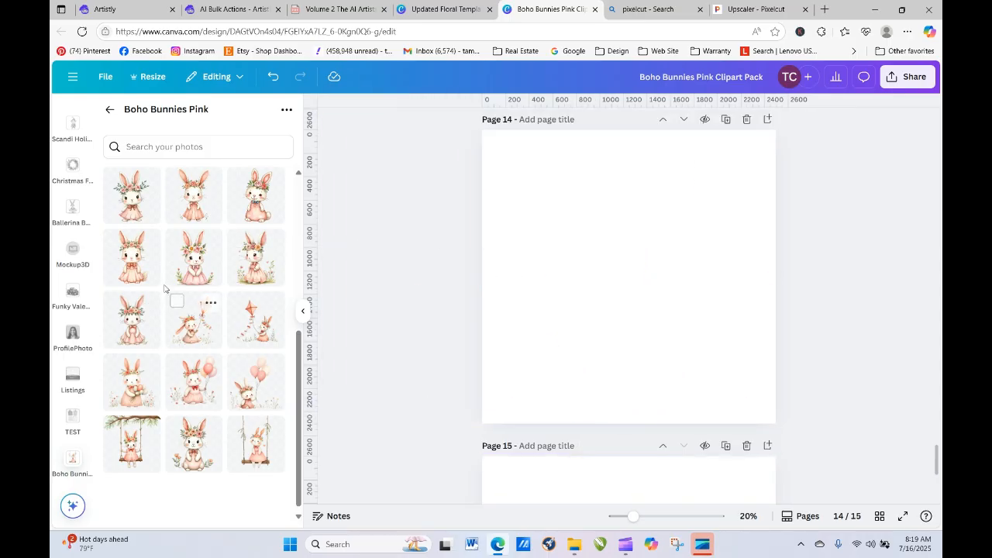
Step: Move the bushy-tailed bunny image My Project (35).png from the uploads folder to the trash
left_click(149, 242)
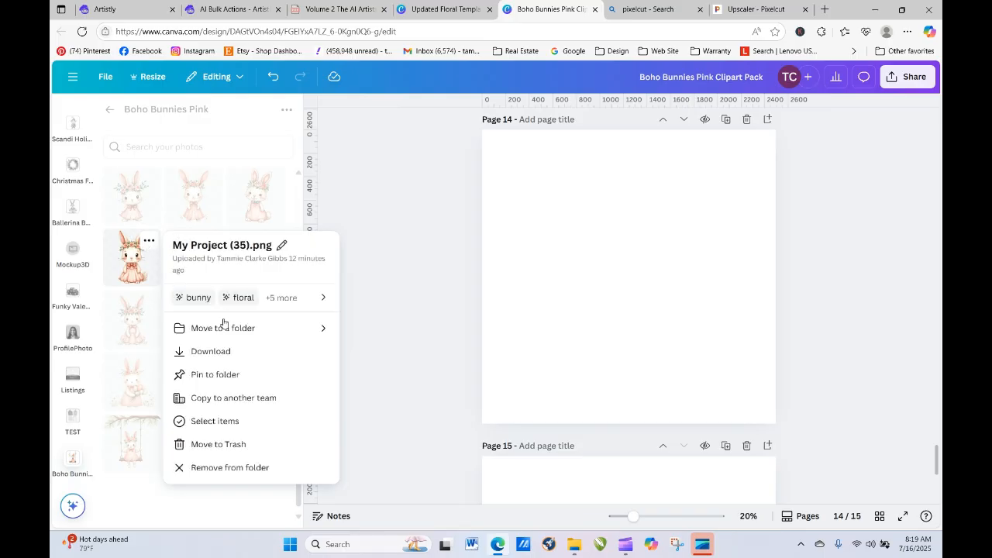
left_click(208, 444)
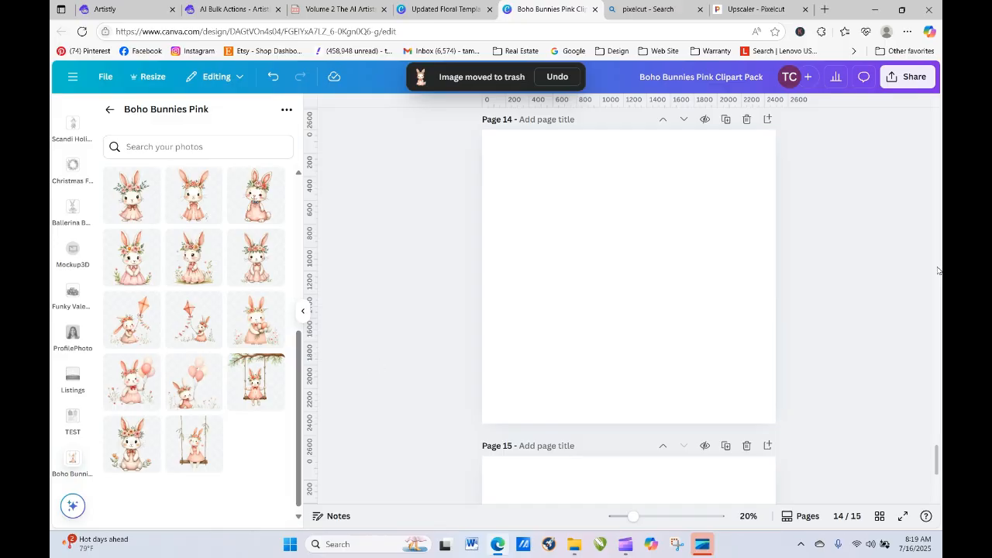
scroll(935, 267, "up", 1)
left_click_drag(937, 462, 936, 442)
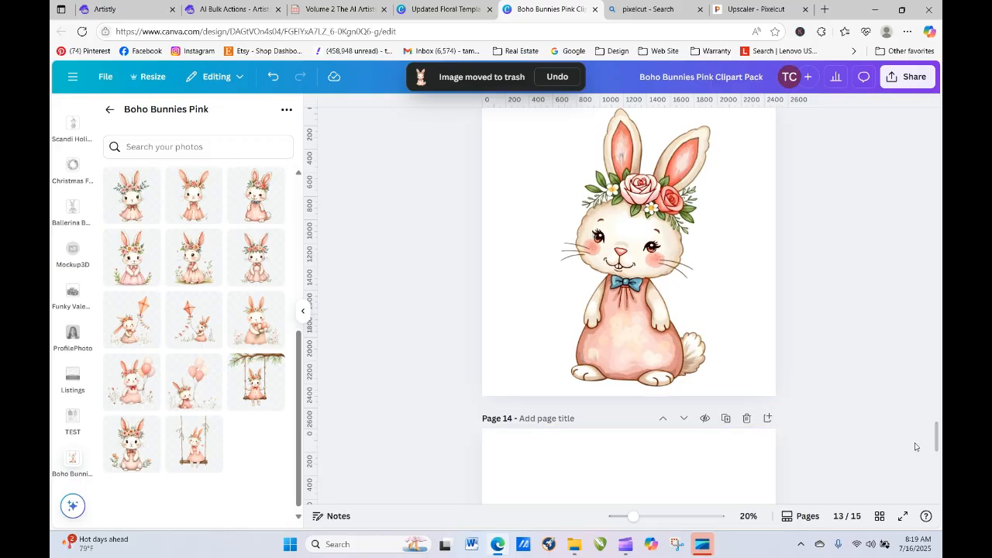
Step: Fill page 14 with the front-facing bunny between leafy flower stems and page 15 with the bunny among grass, flowers and hearts
left_click_drag(938, 437, 937, 457)
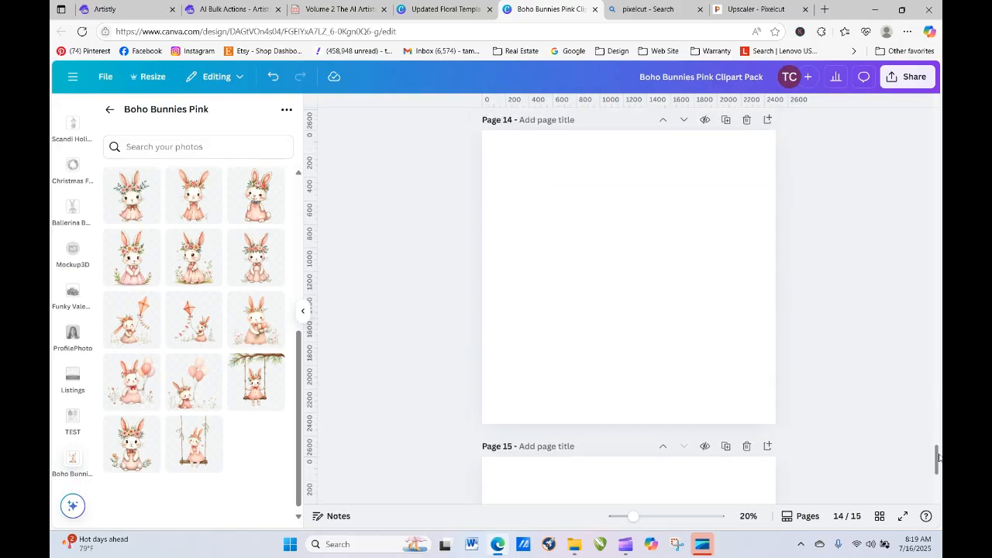
left_click_drag(139, 273, 496, 224)
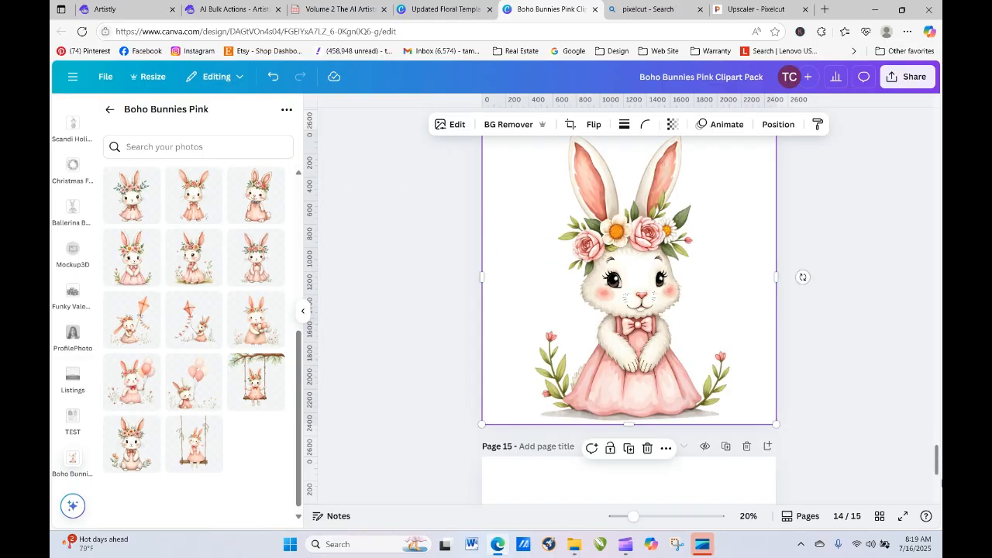
scroll(938, 463, "down", 4)
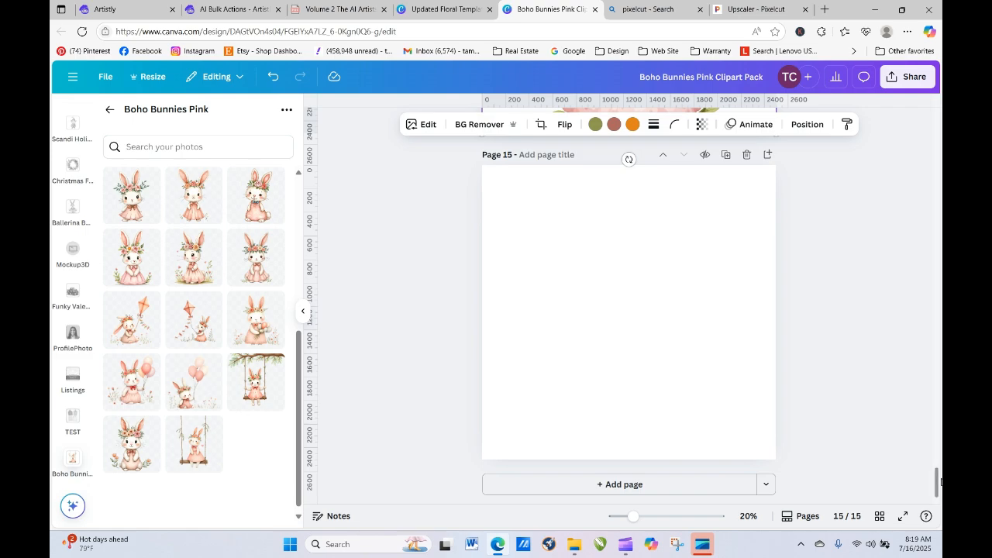
left_click_drag(188, 272, 495, 291)
Step: Add pages 16 and 17, filling them with the flower-crowned bunny without ground flowers and the larger kite-flying bunny
left_click(625, 484)
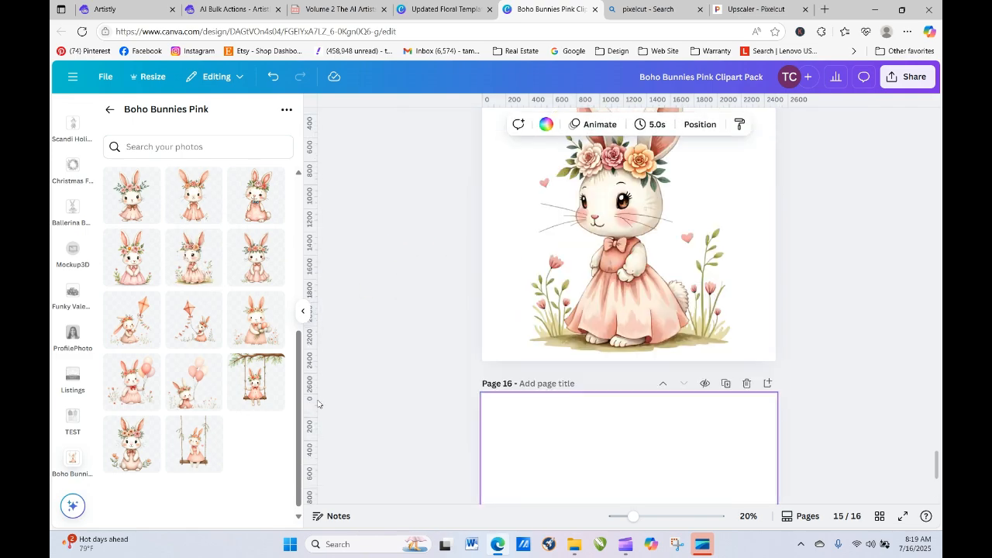
left_click_drag(235, 264, 505, 316)
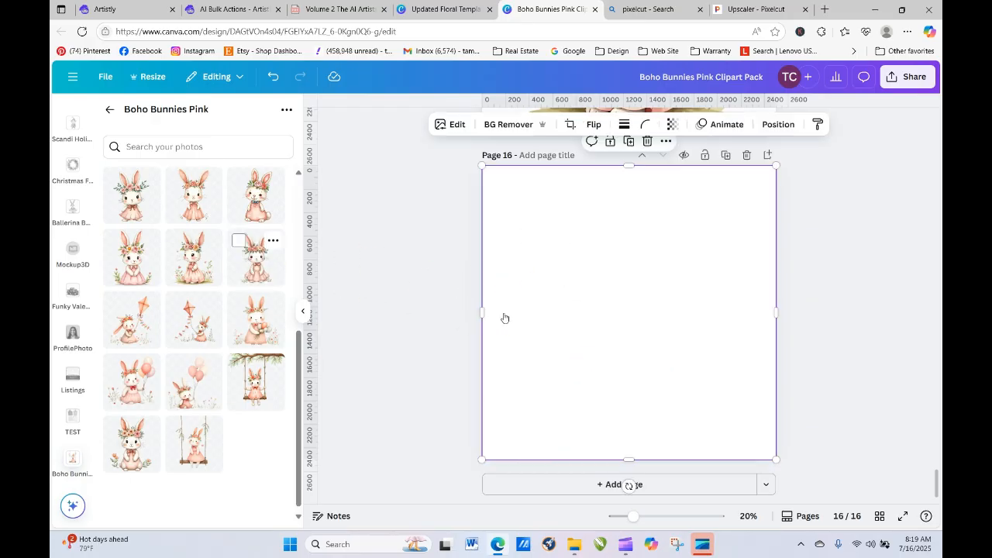
left_click(542, 483)
left_click_drag(124, 310, 491, 284)
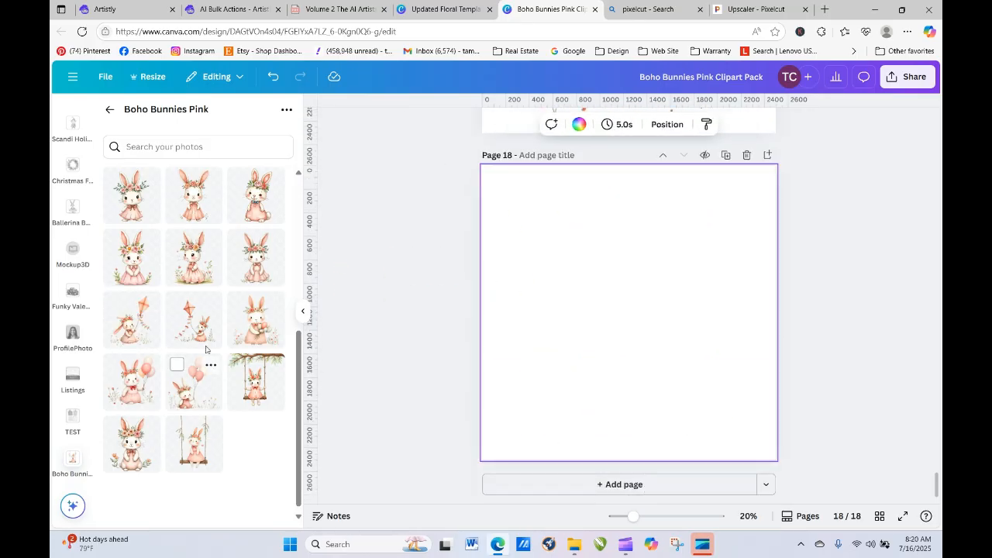
Step: Fill pages 18, 19 and 20 with the small kite bunny, the bunny hugging a balloon bouquet and the large bunny with pink balloons
left_click_drag(198, 325, 489, 319)
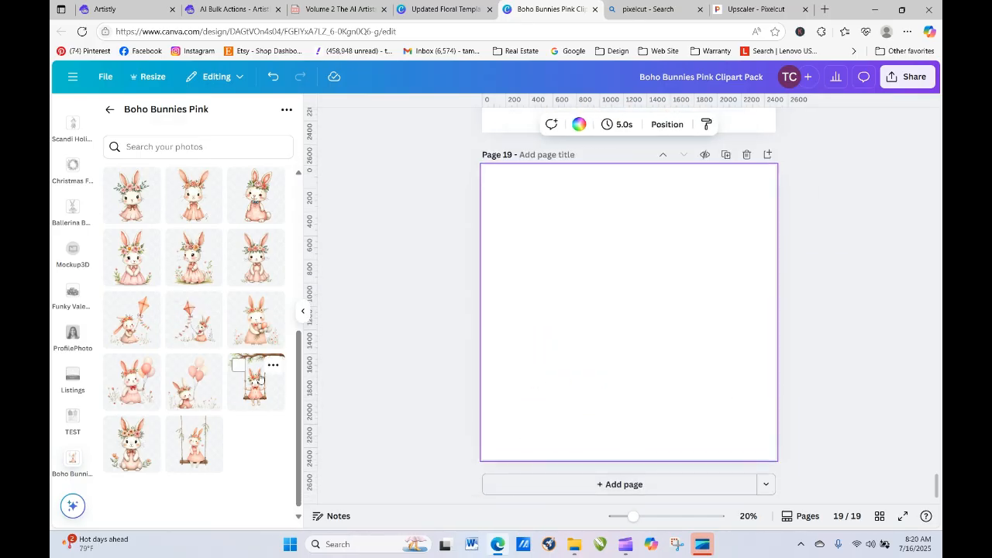
left_click_drag(242, 326, 501, 284)
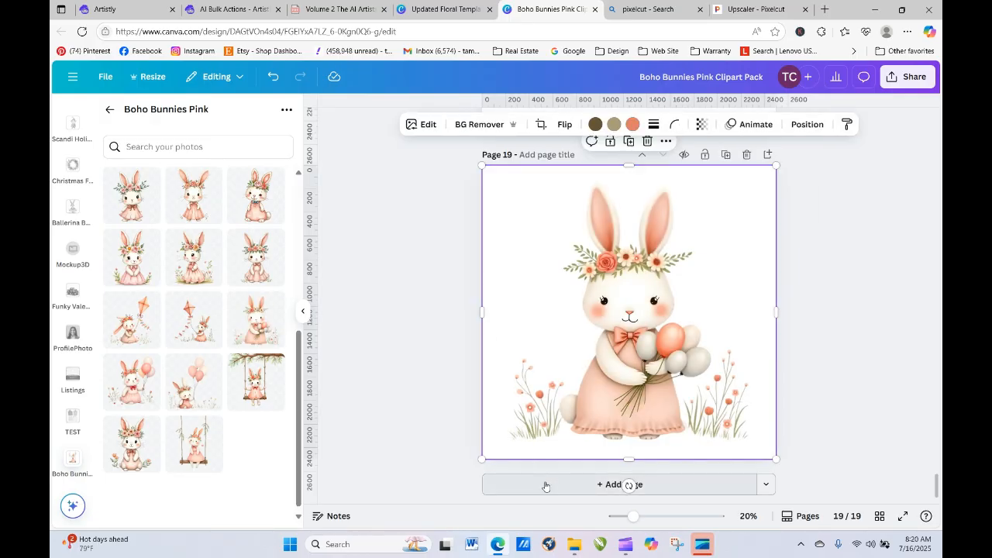
left_click(544, 485)
left_click_drag(124, 381, 484, 318)
Step: Add pages 21 and 22, filling them with the small balloon bunny in the grass and the bunny swinging from a leafy branch
left_click(538, 486)
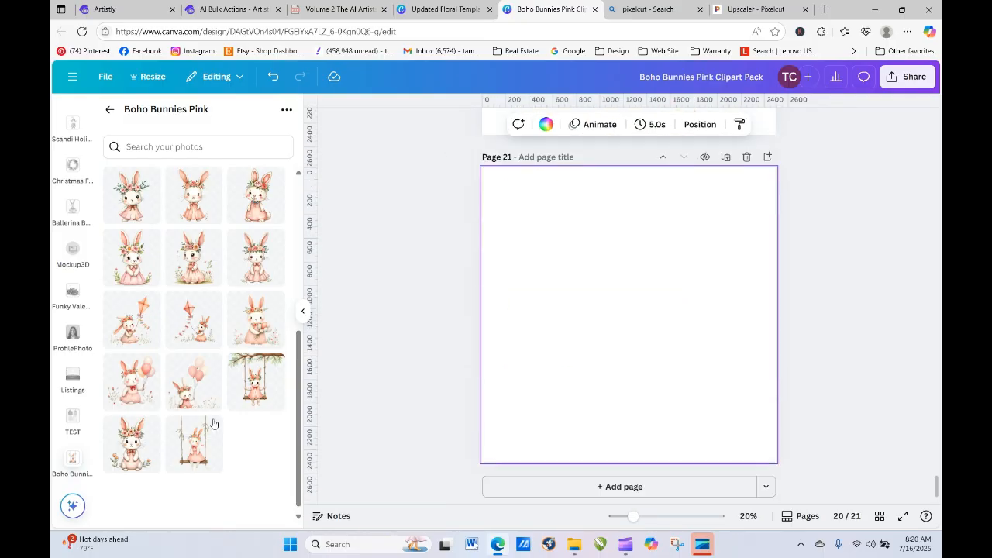
left_click_drag(190, 398, 493, 361)
left_click(560, 485)
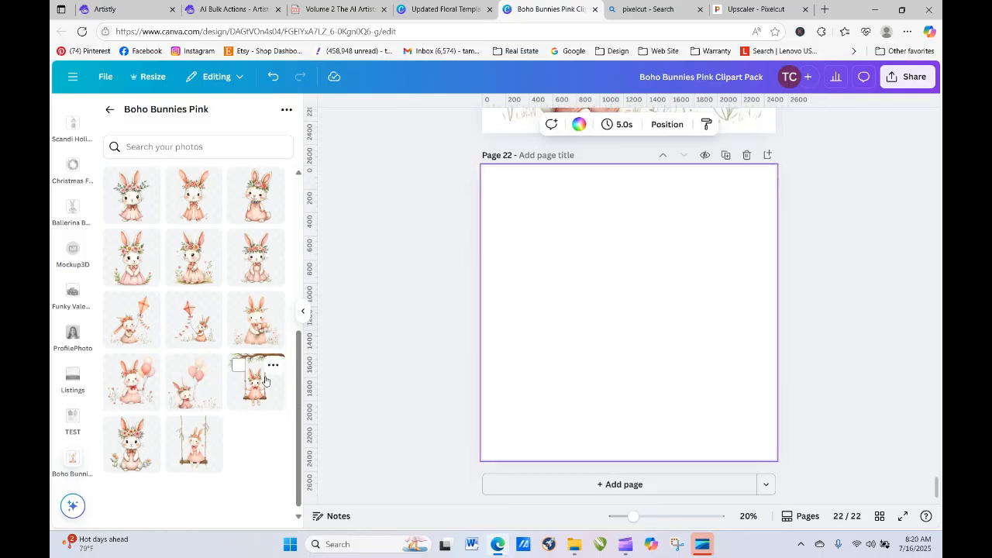
left_click_drag(256, 379, 498, 302)
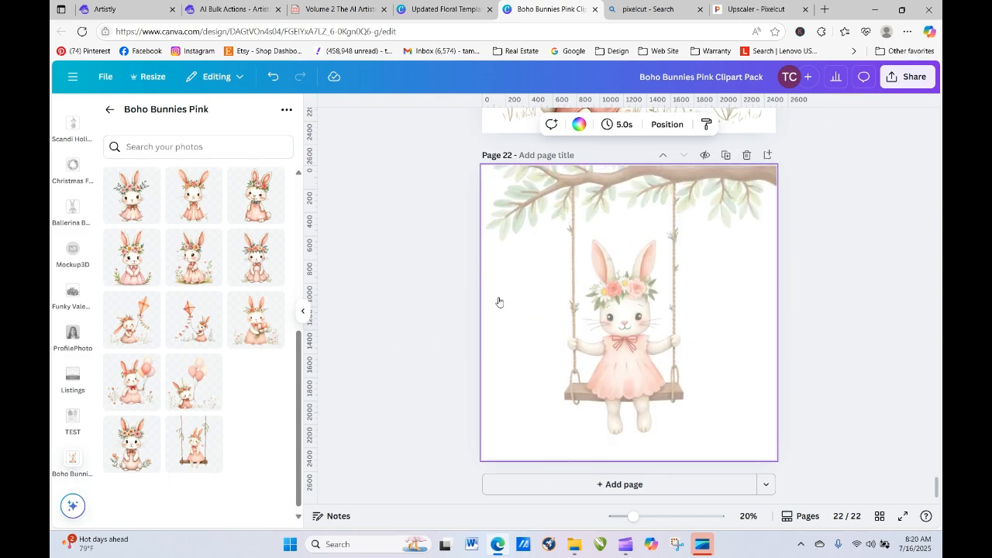
Step: Add pages 23 and 24, filling them with the bunny between orange tulips and the bunny on the log swing with a heart
left_click(556, 486)
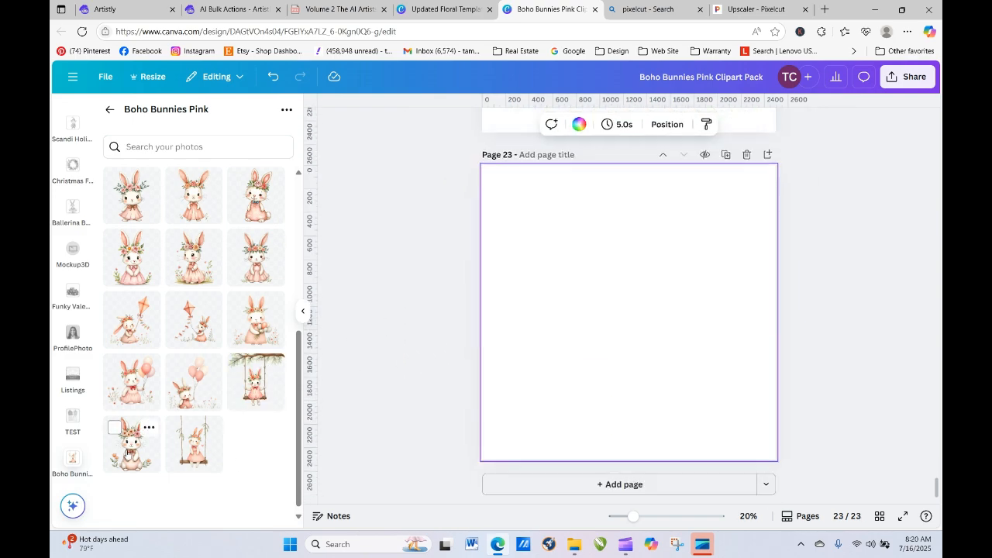
left_click_drag(132, 443, 488, 292)
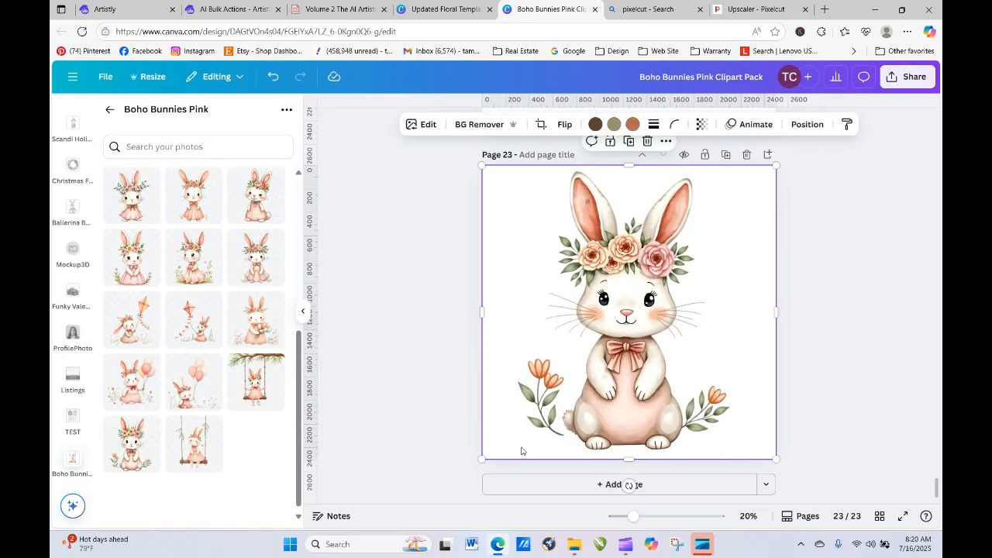
left_click(527, 483)
left_click_drag(199, 455, 500, 398)
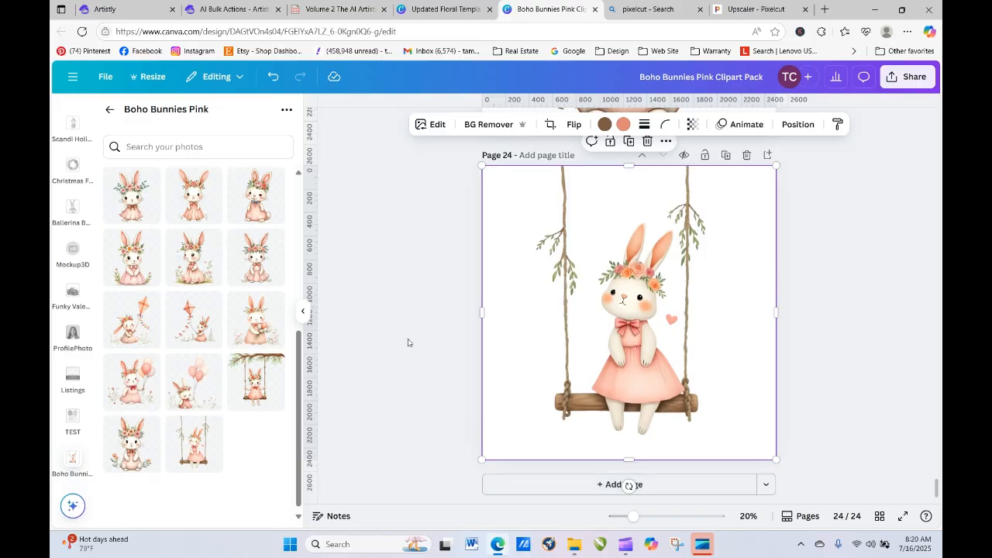
Step: Add page 25, place the wildflower border with the pink ribbon on it and enlarge it to the full page width
left_click_drag(299, 346, 322, 164)
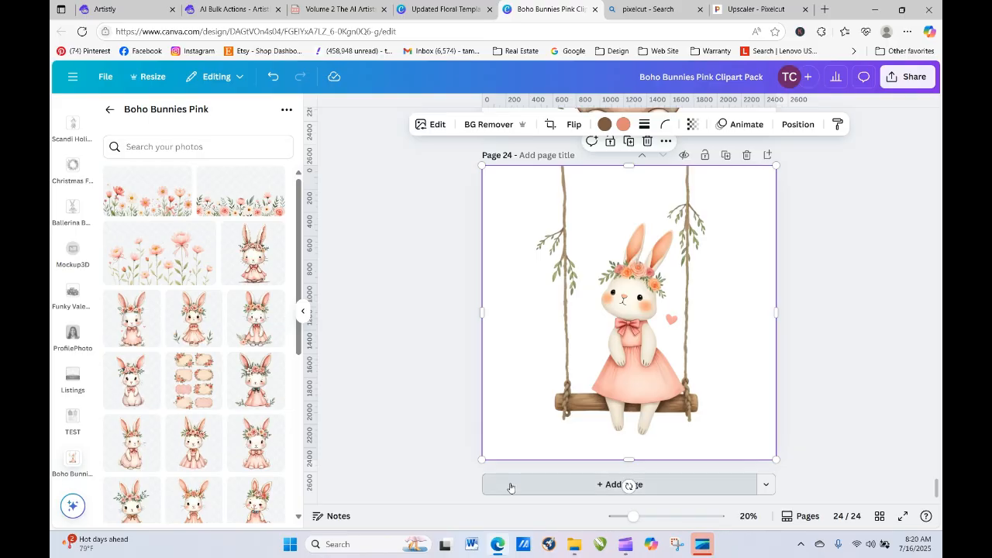
mouse_move(113, 194)
left_mouse_down()
mouse_move(366, 215)
mouse_move(490, 275)
mouse_move(247, 225)
mouse_move(114, 176)
left_mouse_up()
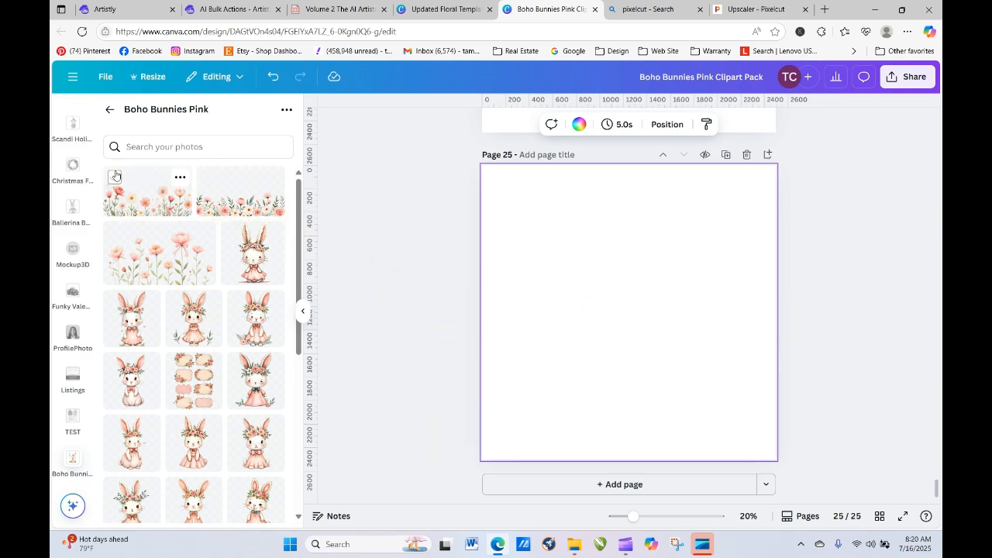
left_click(115, 179)
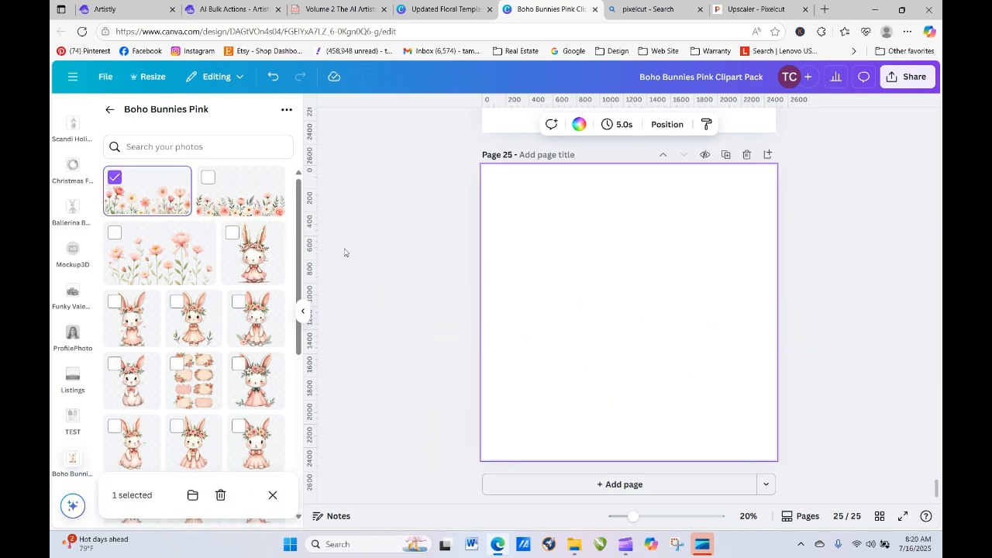
left_click(115, 178)
left_click(147, 198)
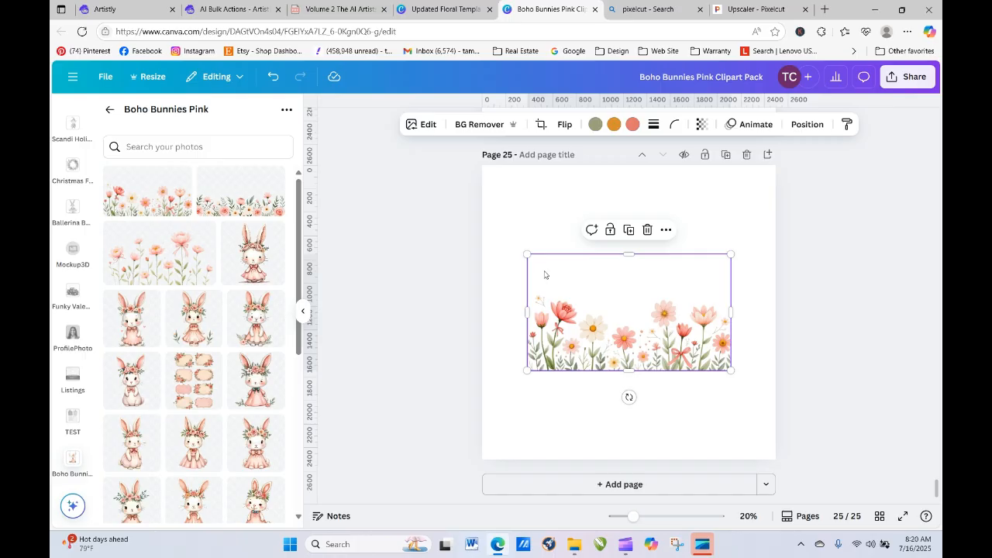
left_click_drag(526, 253, 486, 230)
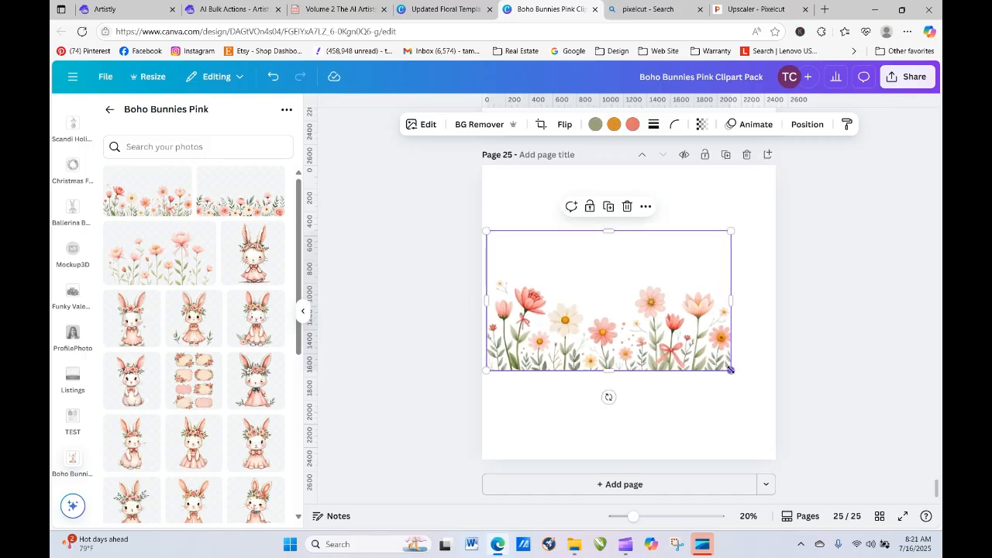
left_click_drag(733, 373, 775, 398)
Step: Add page 26 and place the rose and daisy border on it, enlarged to the full page width
left_click(712, 486)
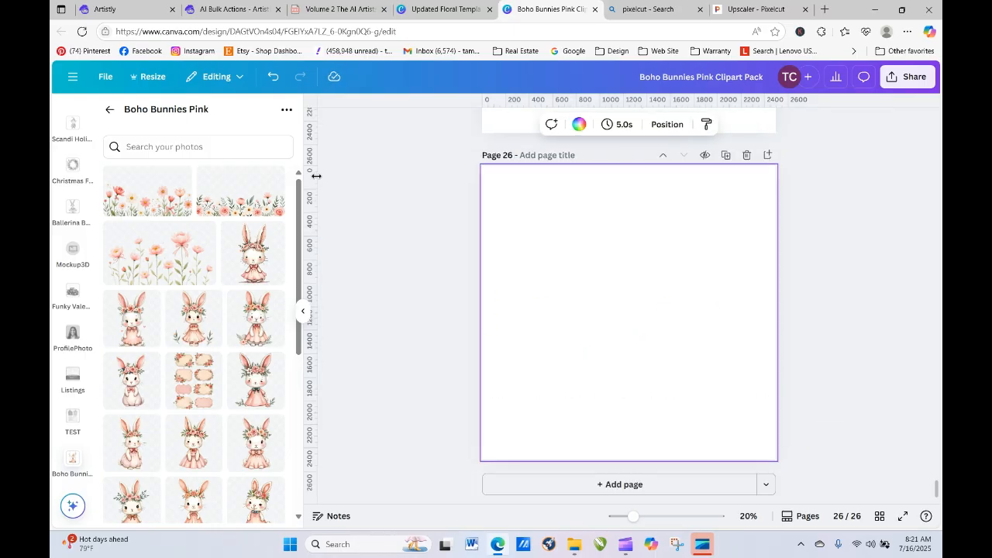
left_click(247, 195)
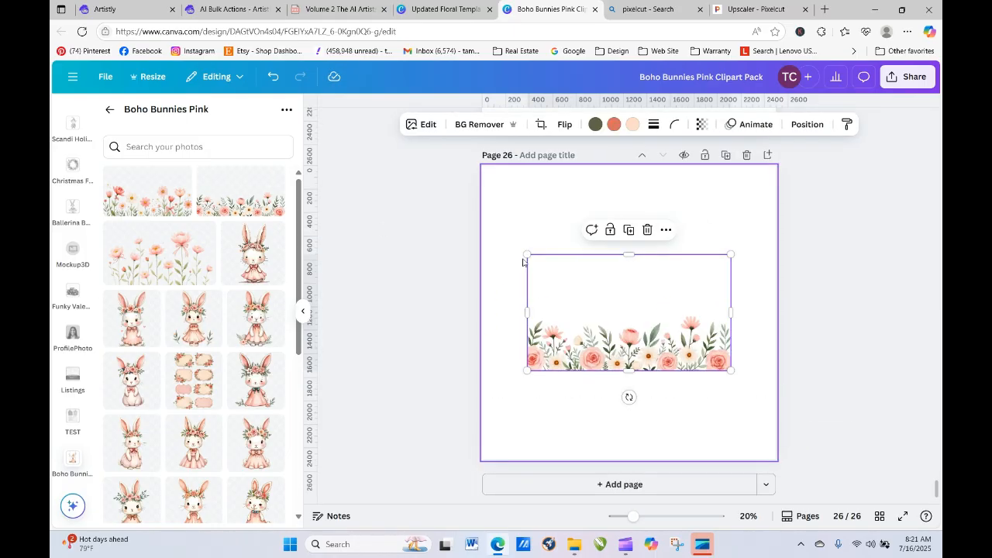
left_click_drag(527, 253, 481, 228)
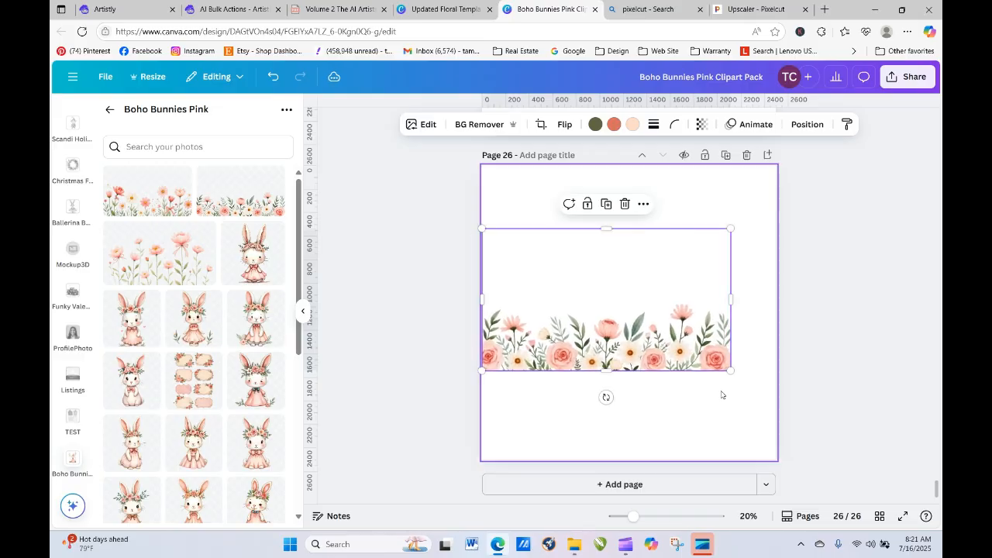
left_click_drag(730, 372, 773, 397)
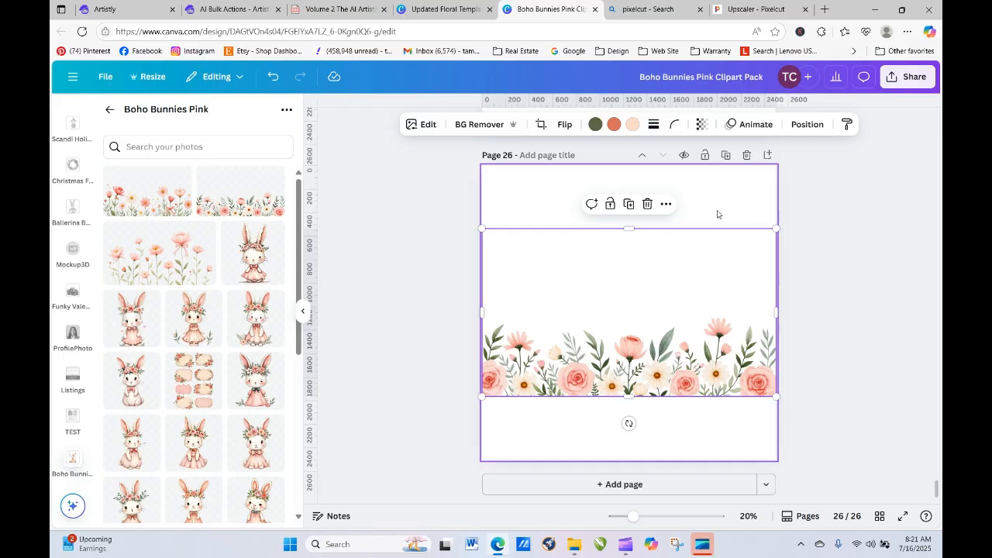
left_click(665, 204)
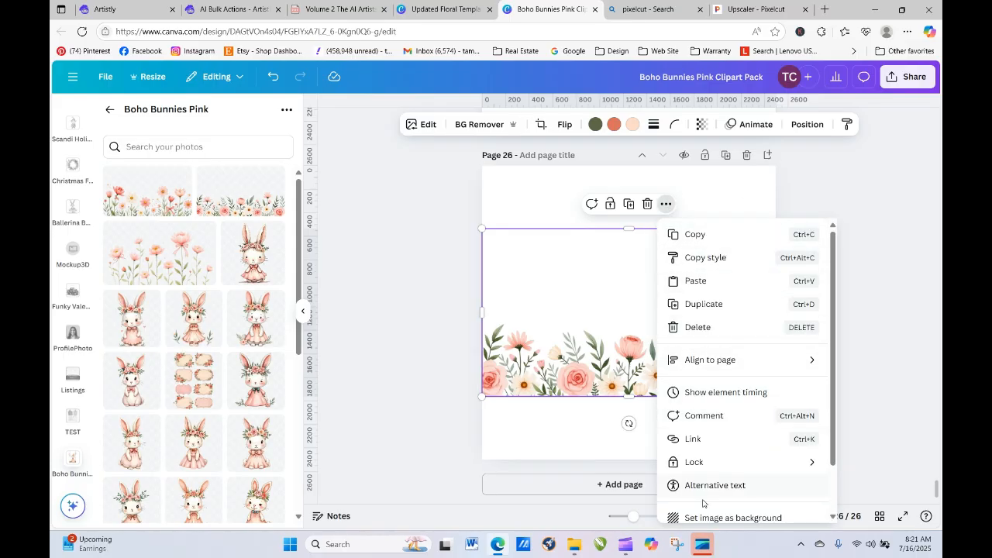
left_click(884, 328)
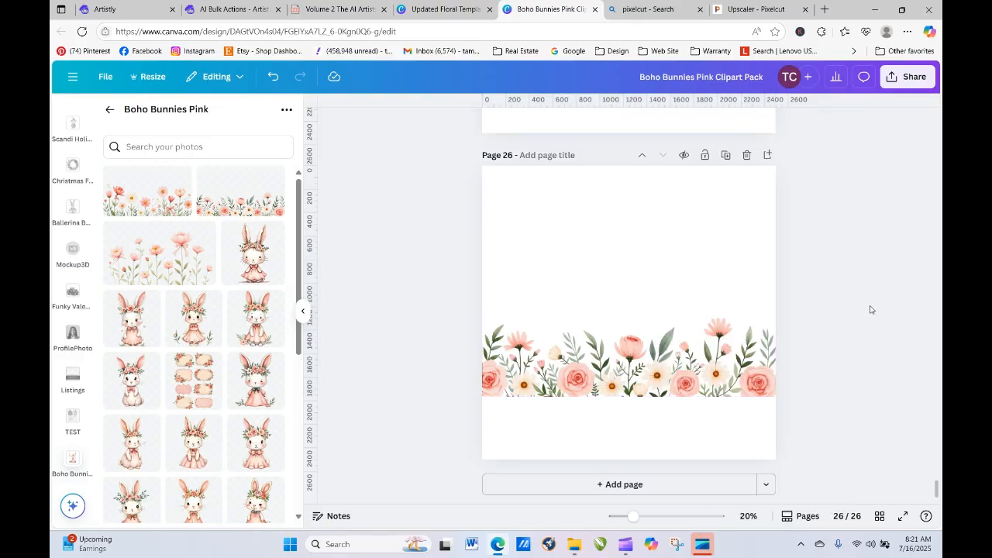
left_click(802, 518)
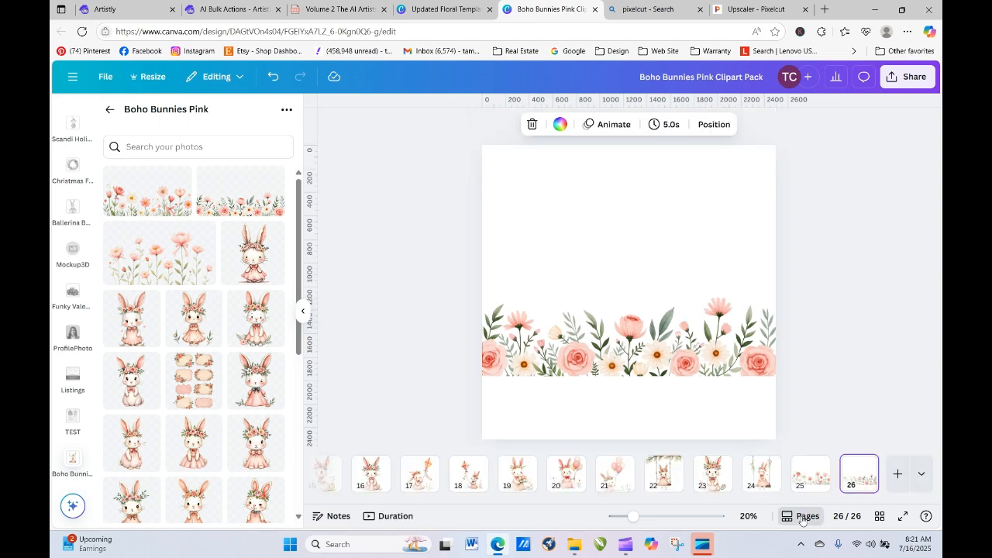
left_click(863, 464)
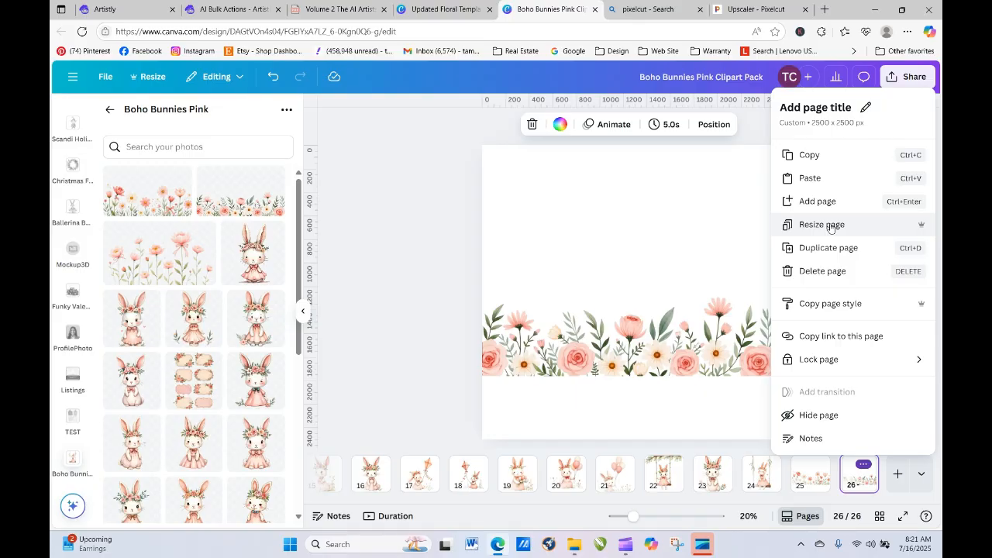
left_click(797, 522)
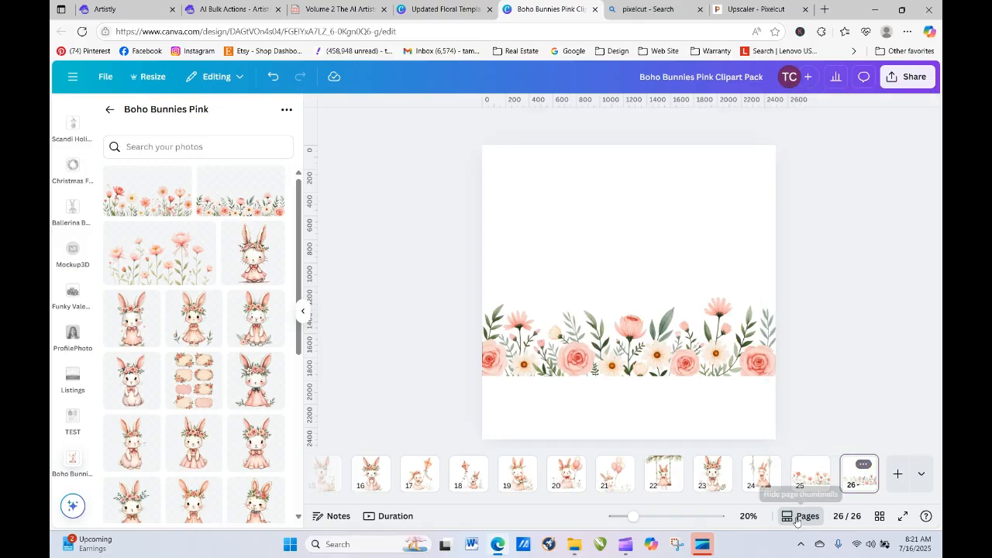
left_click(797, 519)
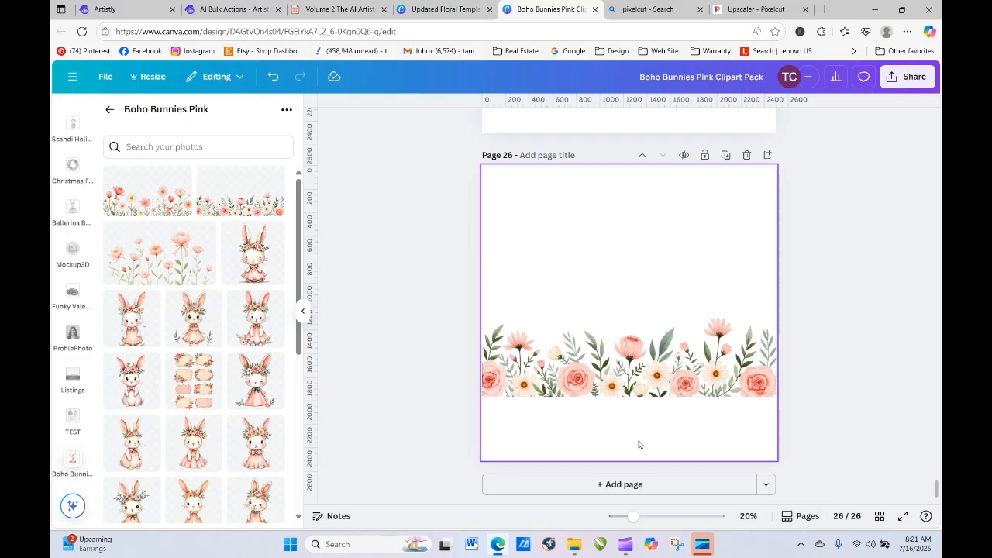
Step: Add page 27 and place the tall-stemmed pink flower border on it, enlarged to the full page width
left_click(646, 485)
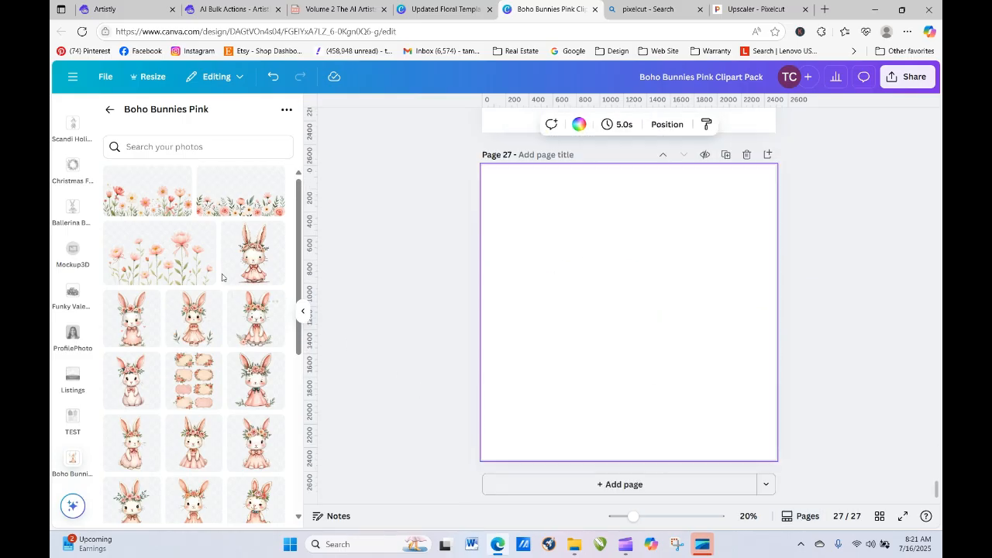
left_click(200, 259)
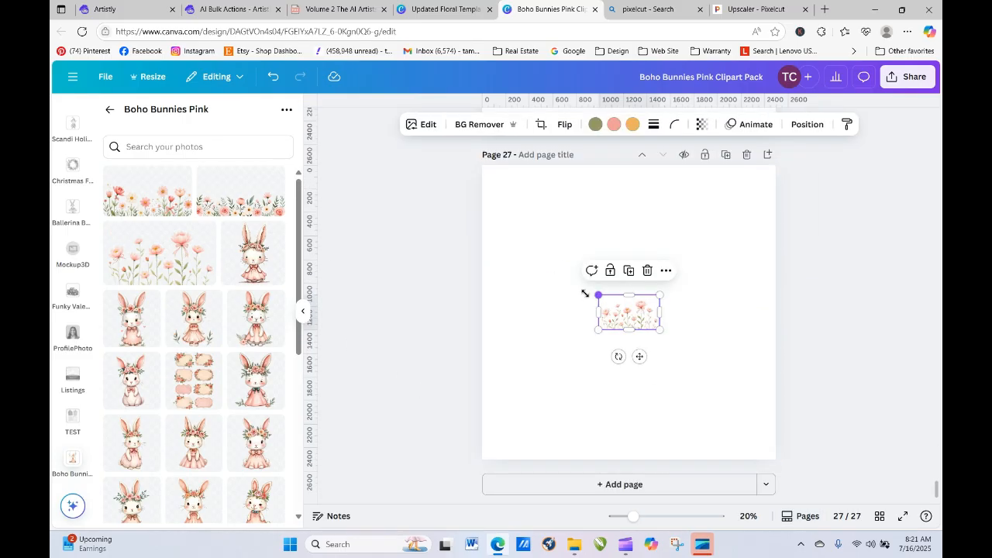
left_click_drag(586, 294, 470, 227)
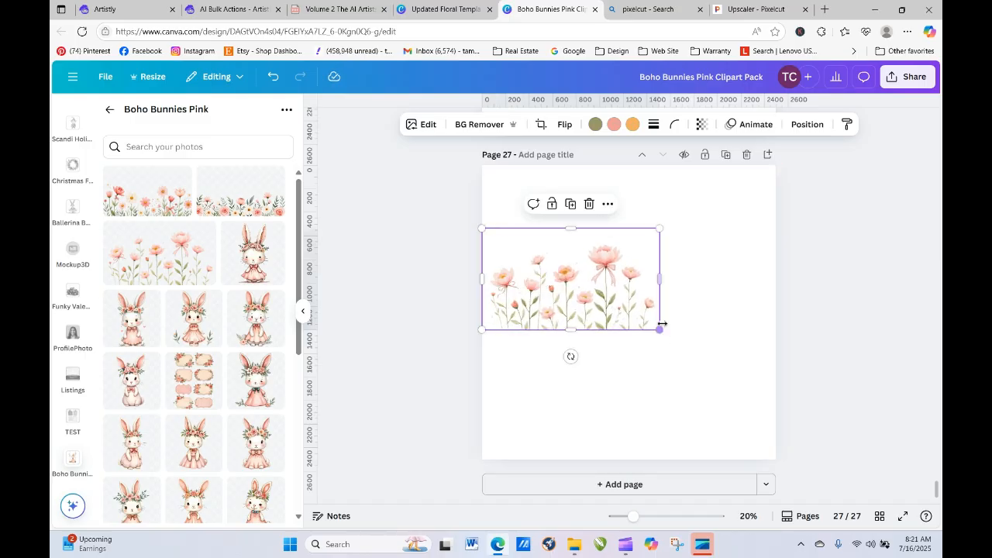
left_click_drag(659, 328, 775, 396)
Step: Add page 28 and place the sheet of eight floral labels on it, enlarged to fill the whole page
left_click(700, 486)
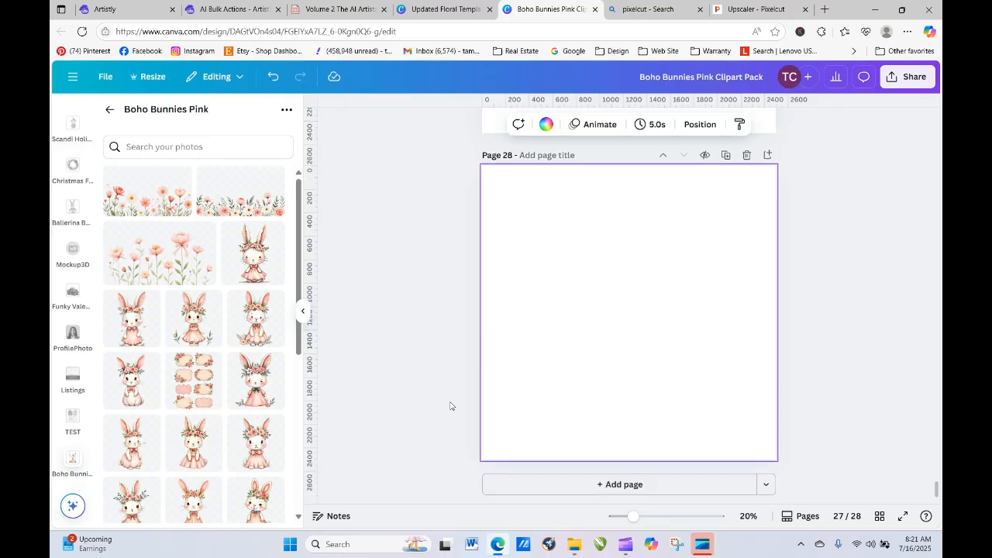
left_click(199, 369)
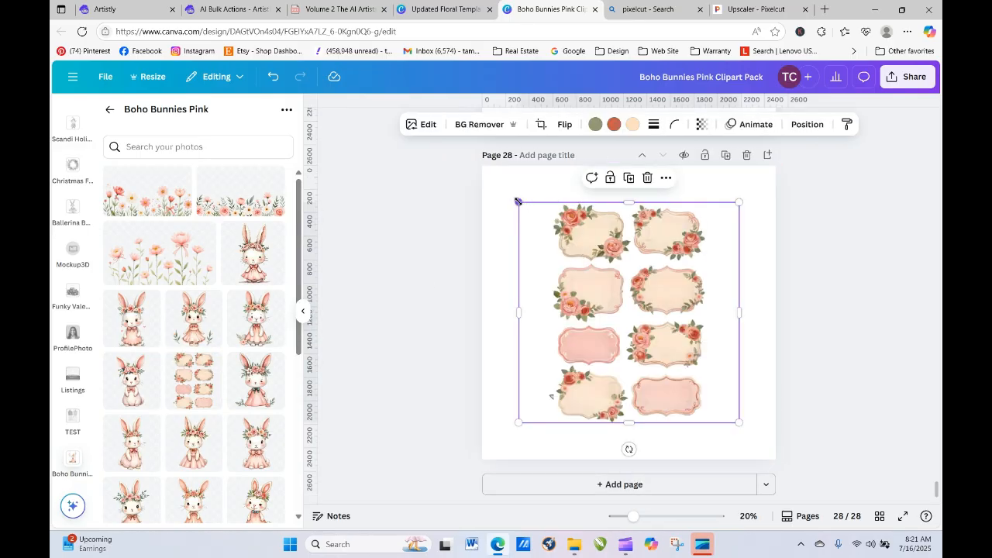
left_click_drag(519, 202, 482, 165)
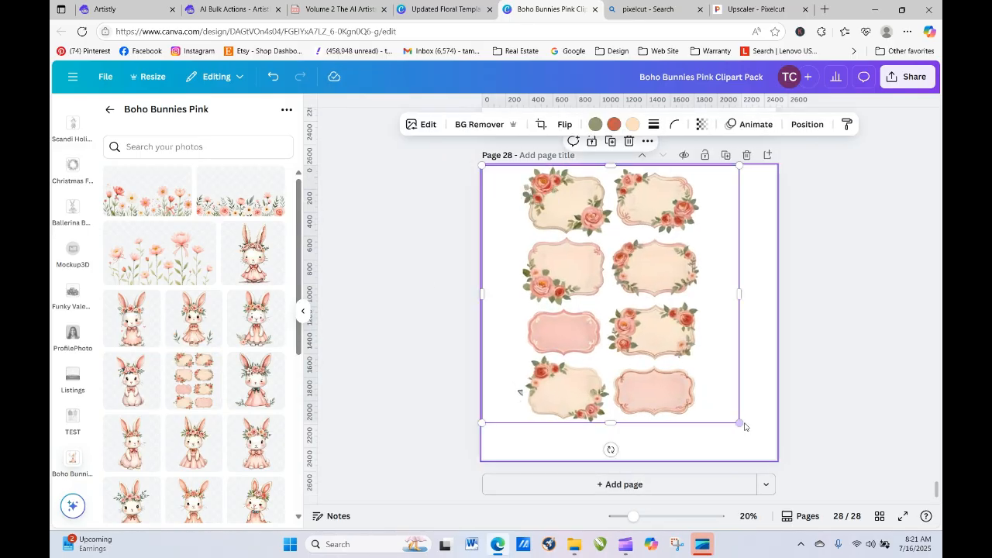
left_click_drag(742, 425, 780, 456)
left_click(839, 415)
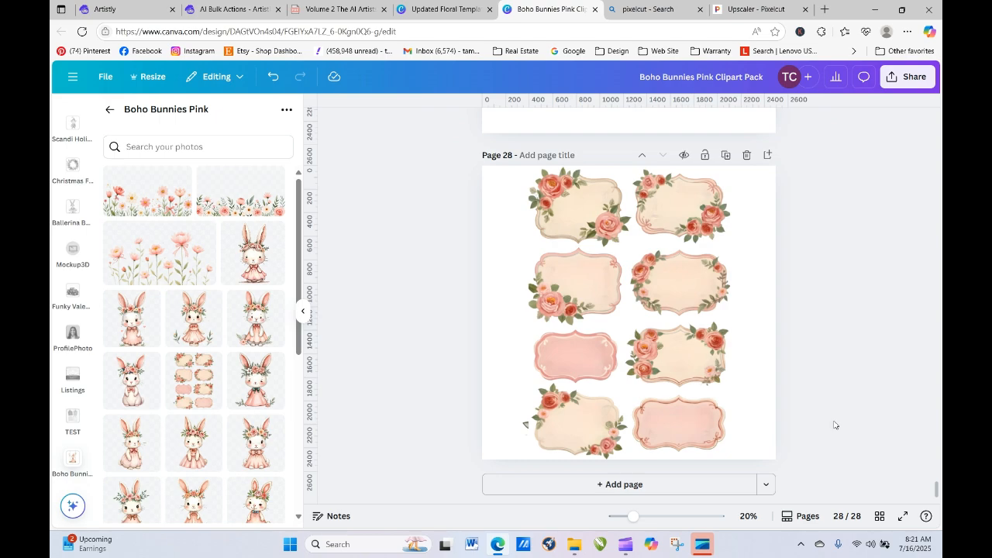
Step: Change the image count in the pink circle on the page 1 cover to 27
scroll(937, 347, "up", 1)
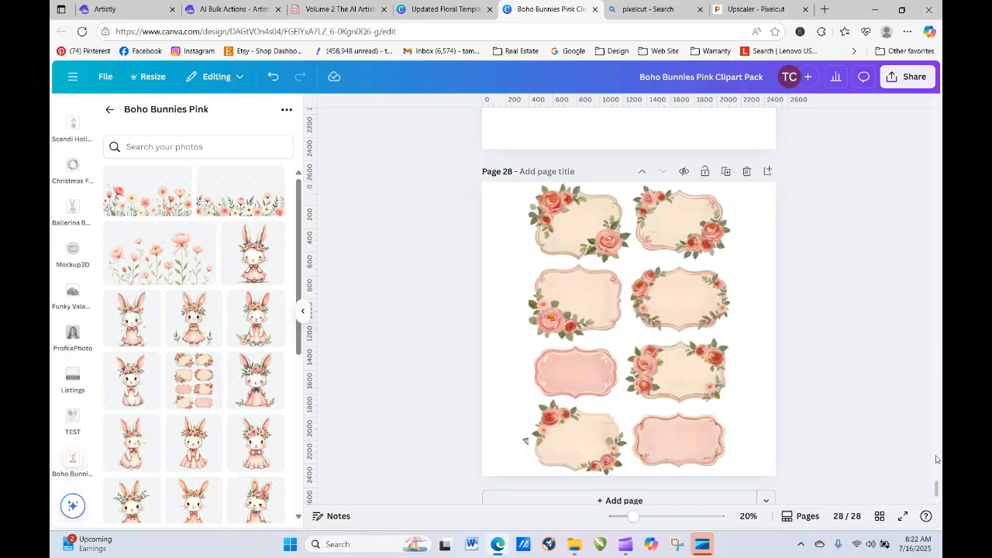
left_click_drag(936, 489, 937, 113)
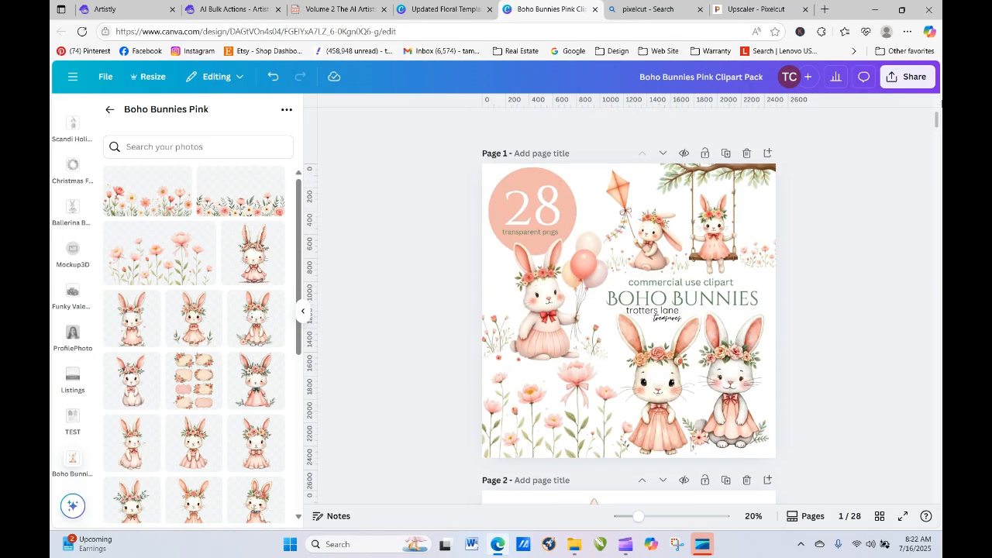
left_click(546, 213)
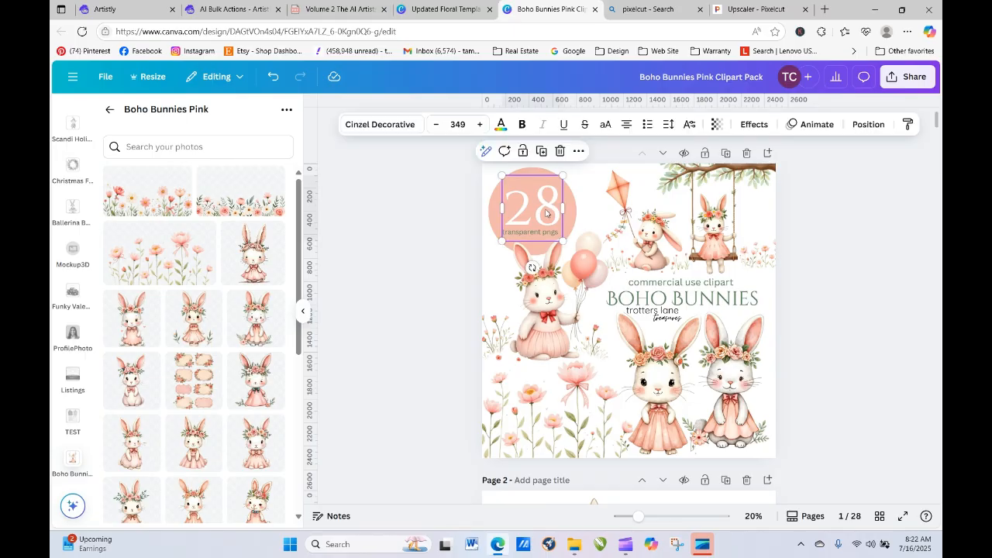
left_click(542, 209)
left_click(538, 205)
left_click_drag(537, 206, 556, 208)
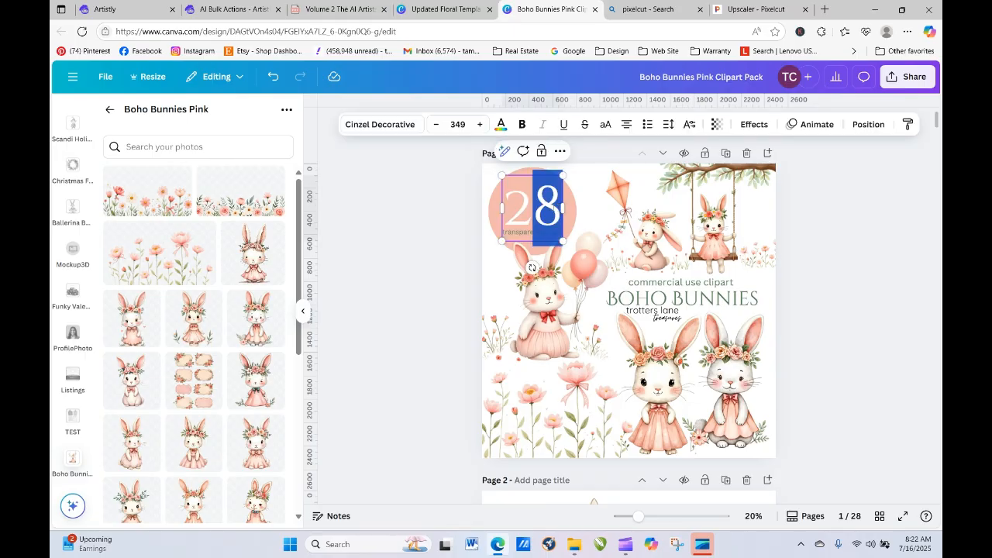
type("7")
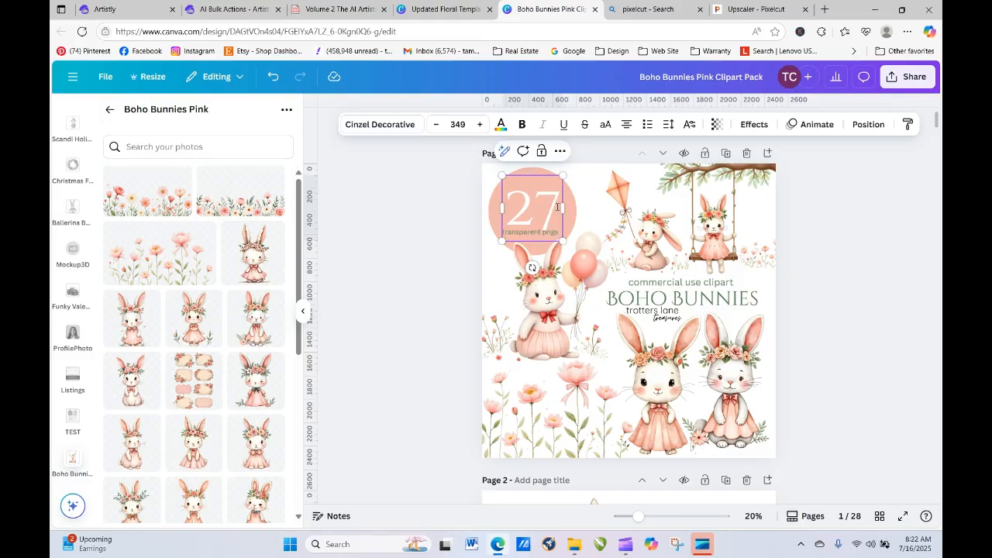
left_click(908, 237)
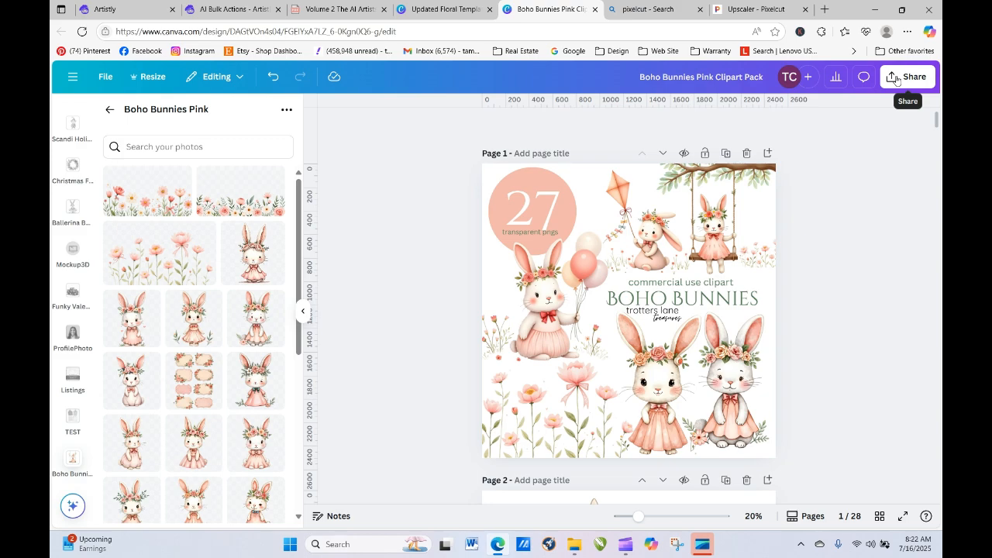
Step: Download pages 1–28 as compressed PNG files with a transparent background at size 3.125
left_click(896, 80)
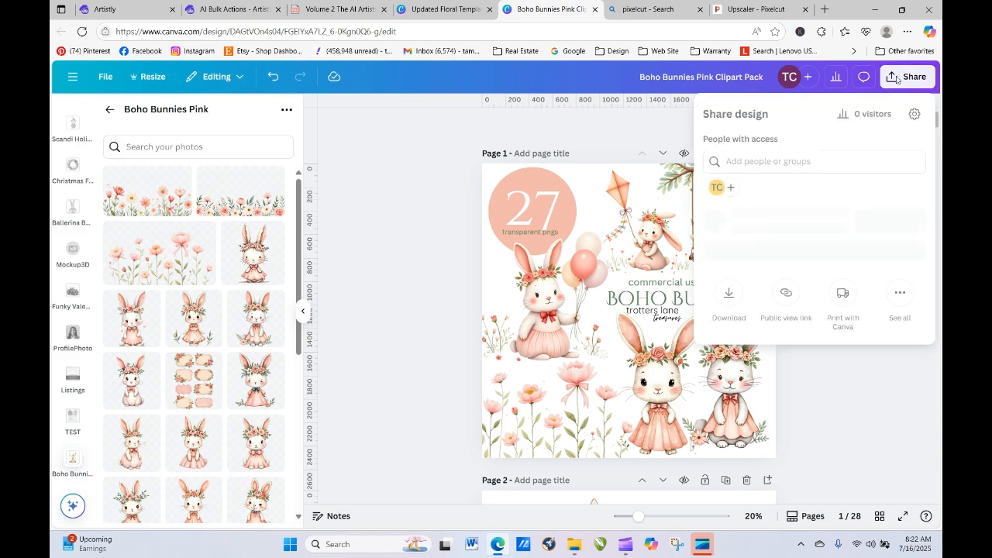
left_click(727, 318)
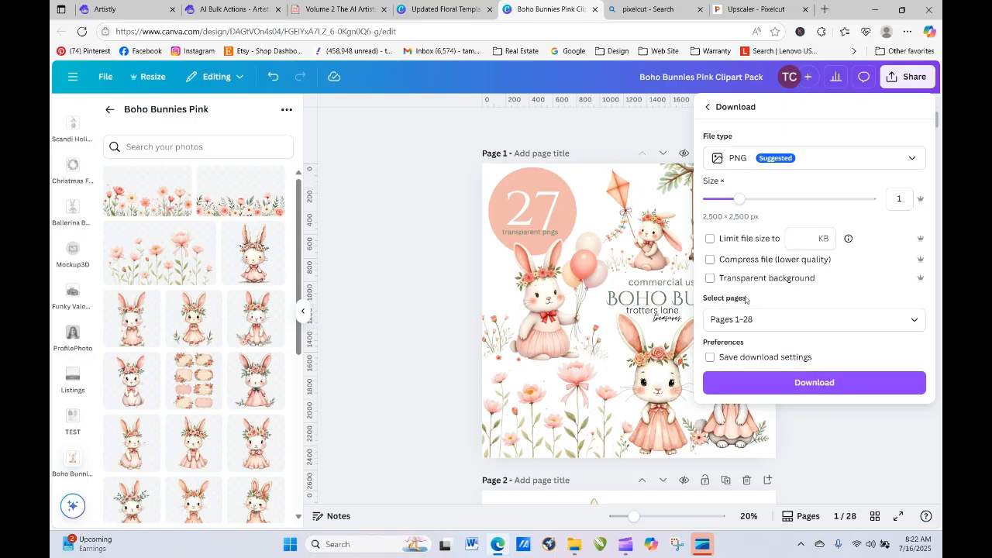
left_click(708, 281)
left_click(711, 260)
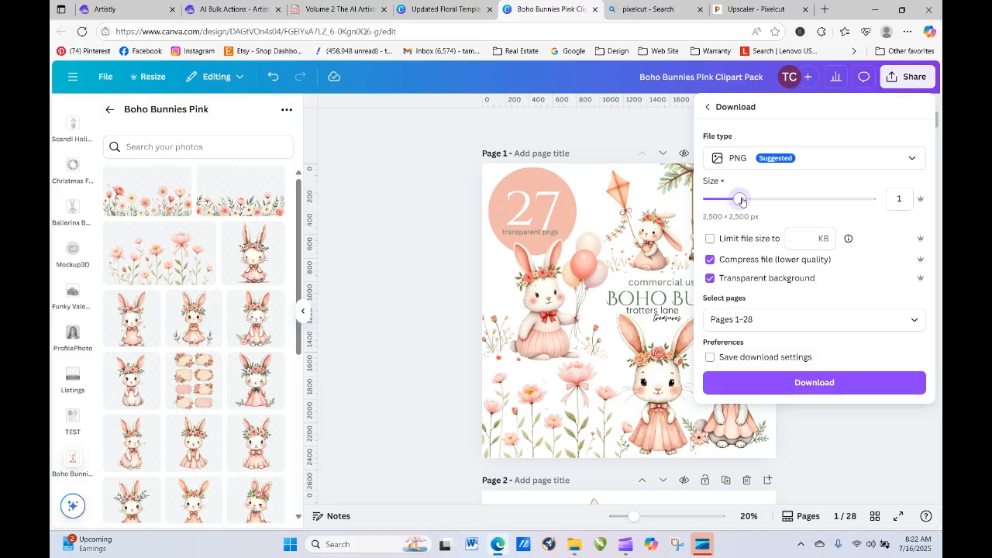
left_click_drag(741, 199, 897, 200)
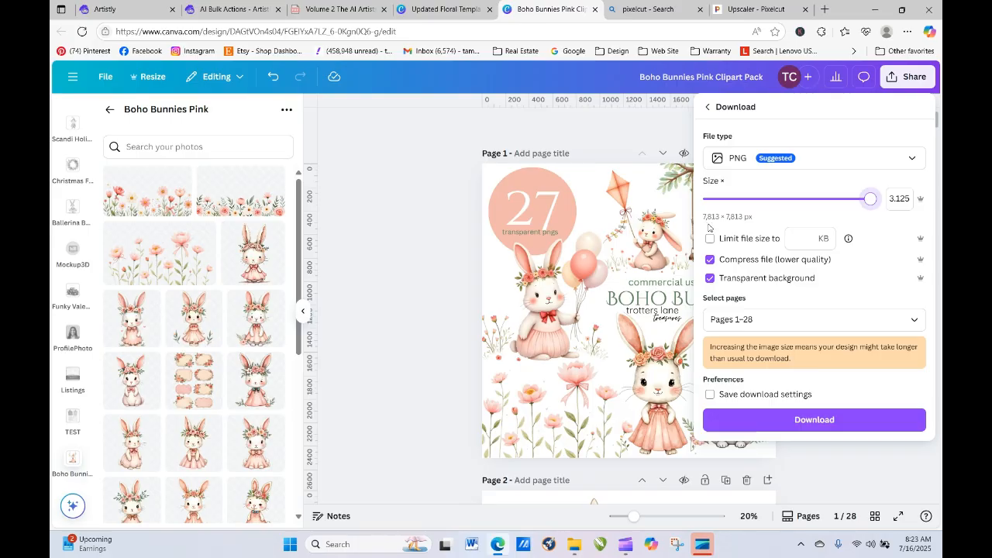
left_click(828, 422)
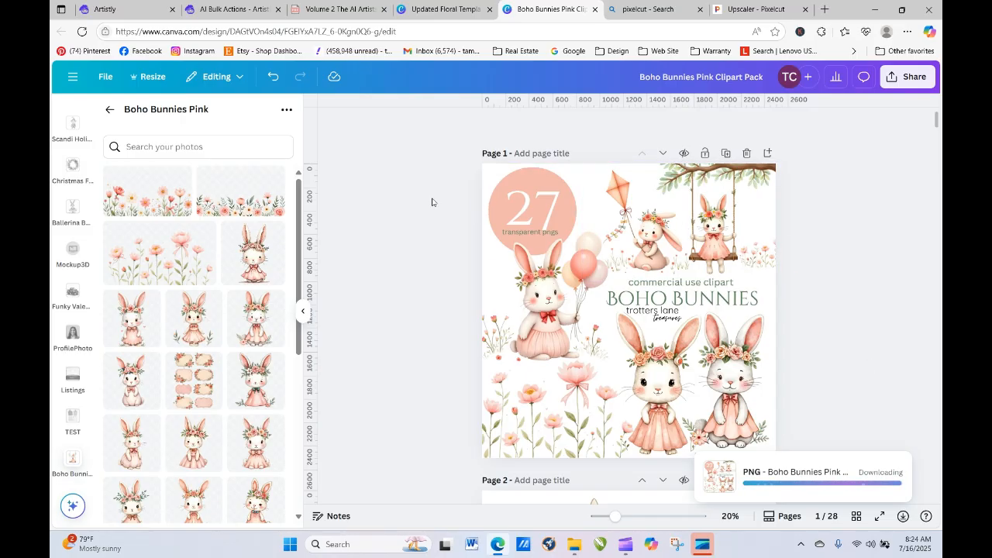
Step: Open the Canva home page in a new browser tab and start a design from the brand template Watermark ClipArt Pack Thumbnails
left_click(825, 12)
left_click(617, 51)
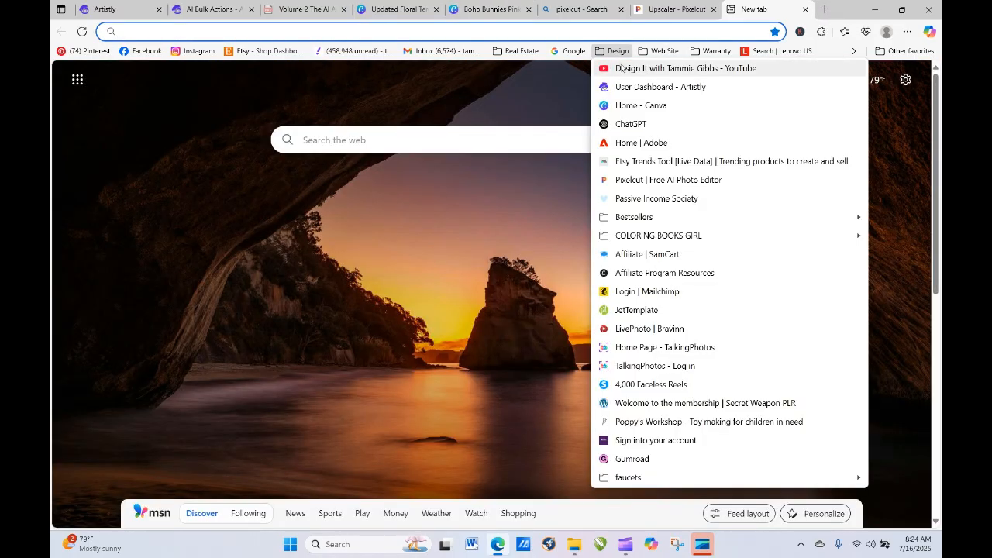
left_click(626, 103)
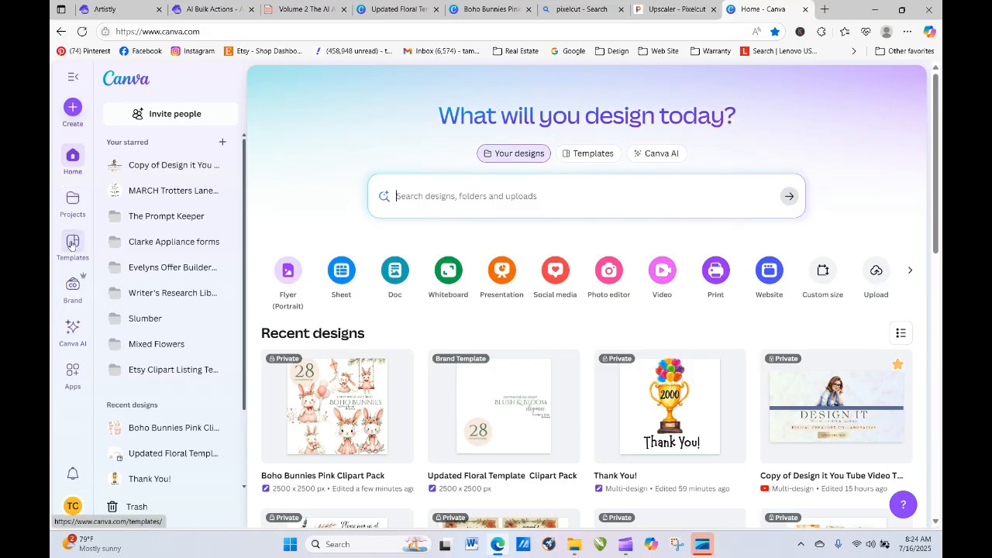
left_click(75, 292)
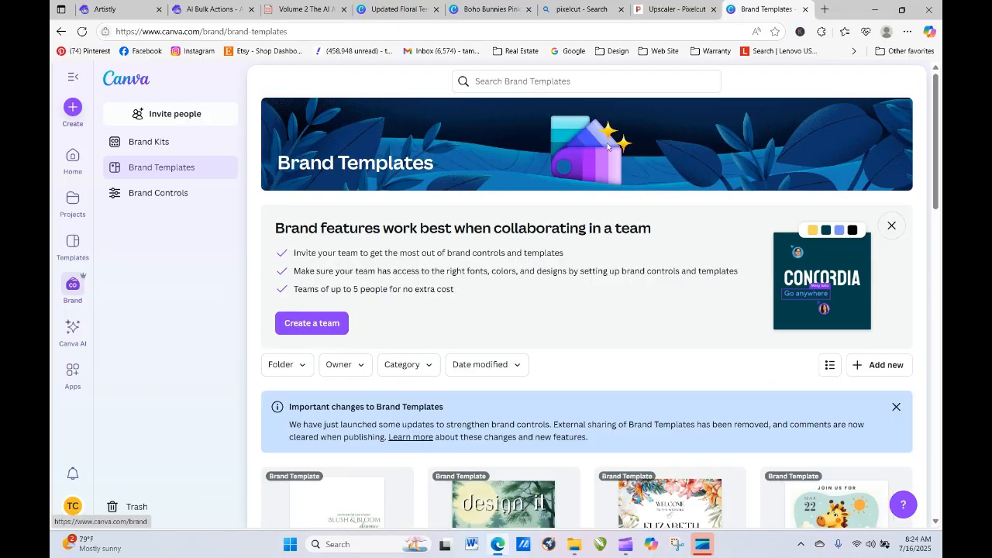
left_click_drag(938, 94, 938, 239)
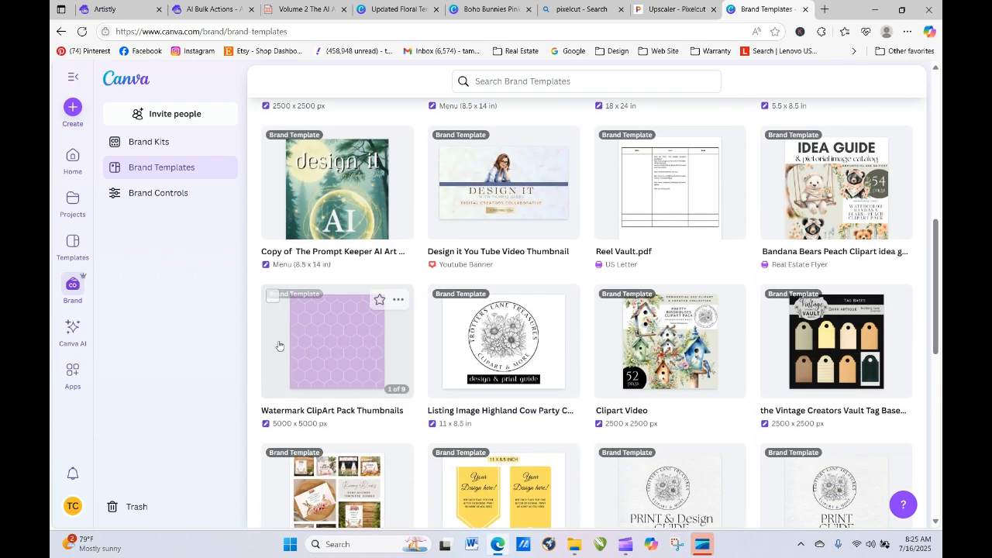
left_click(363, 345)
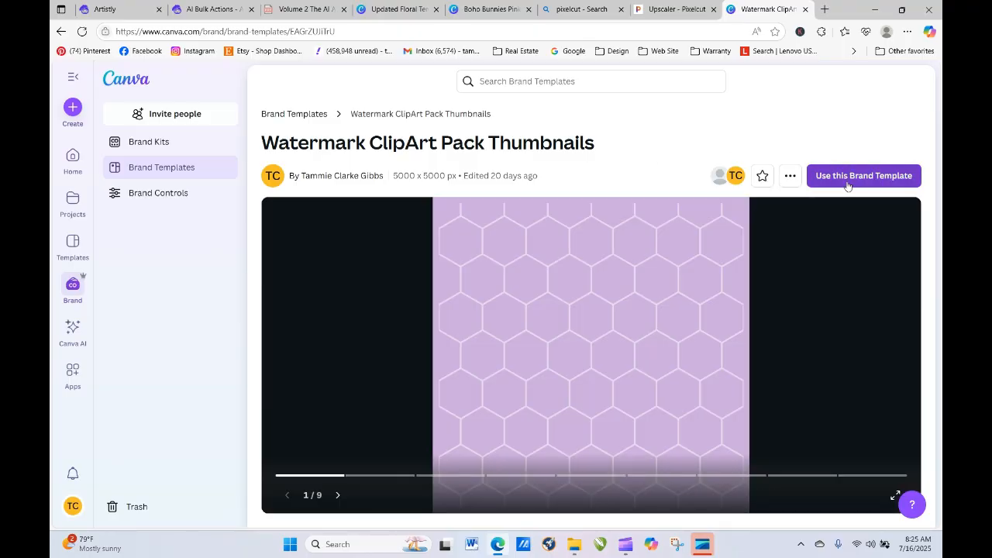
left_click(847, 186)
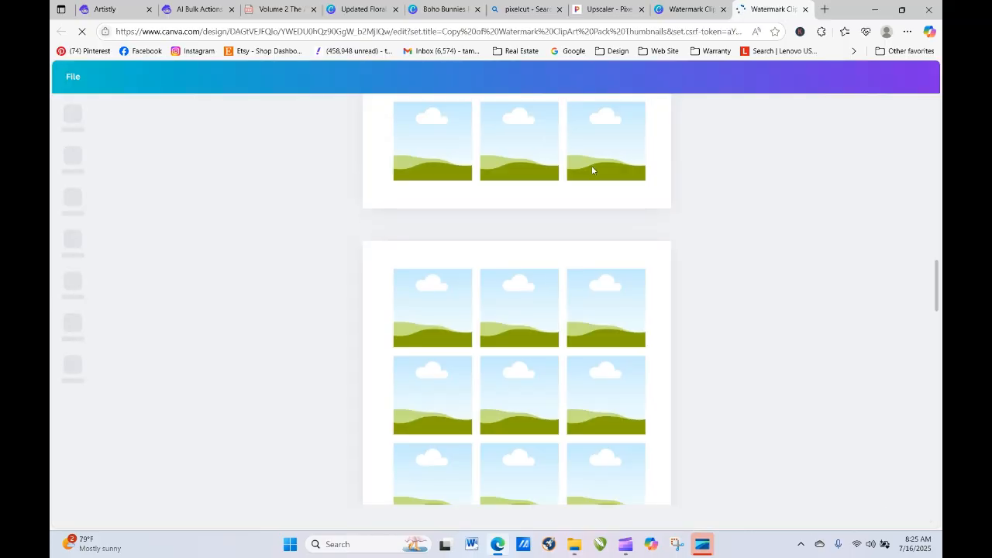
Step: Go to page 2 of the thumbnail template and open the Boho Bunnies Pink project folder
left_click_drag(935, 284, 925, 168)
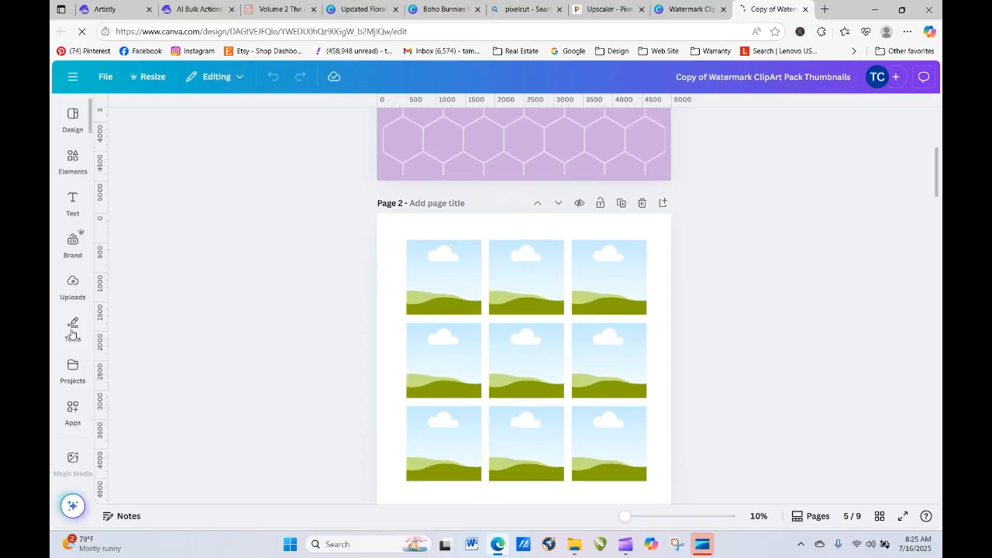
left_click(73, 367)
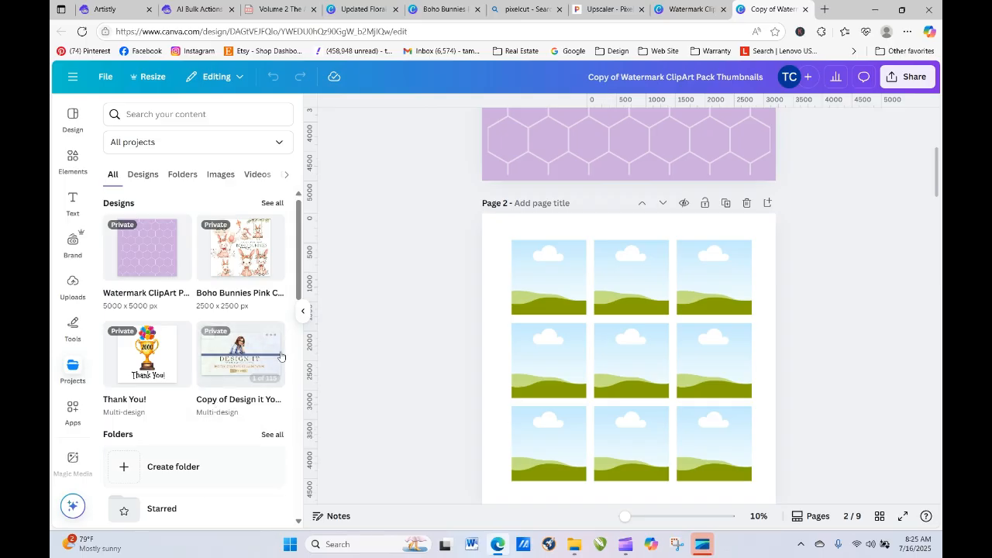
scroll(176, 294, "down", 3)
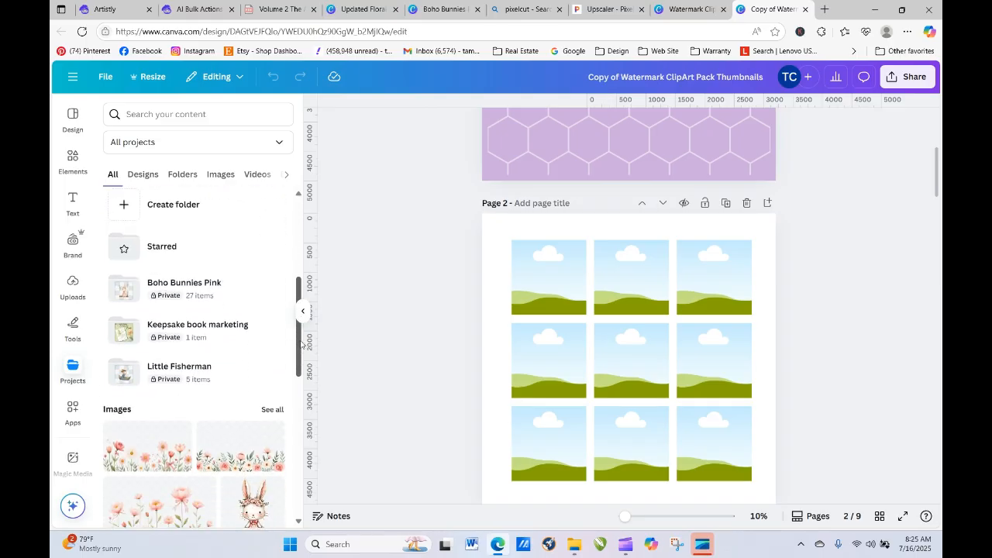
left_click(176, 292)
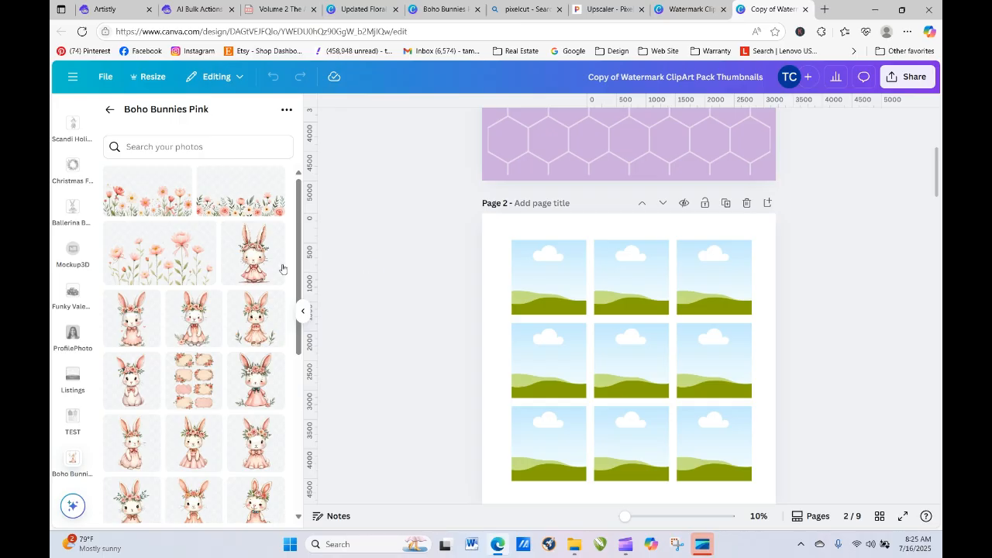
Step: Fill the upper two rows of frames on page 2 with the folder's first six single-bunny images, skipping the label sheet
left_click_drag(256, 256, 548, 277)
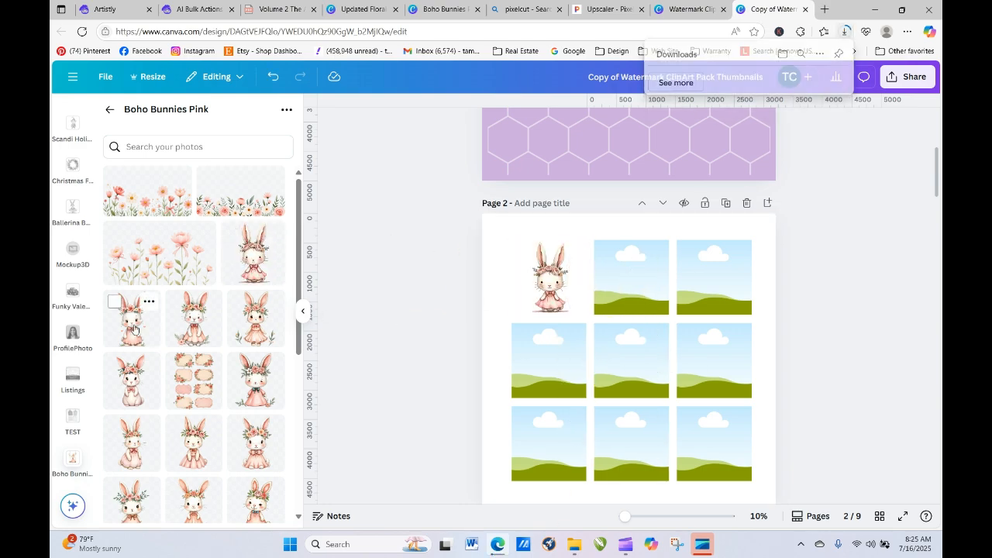
left_click_drag(133, 313, 609, 272)
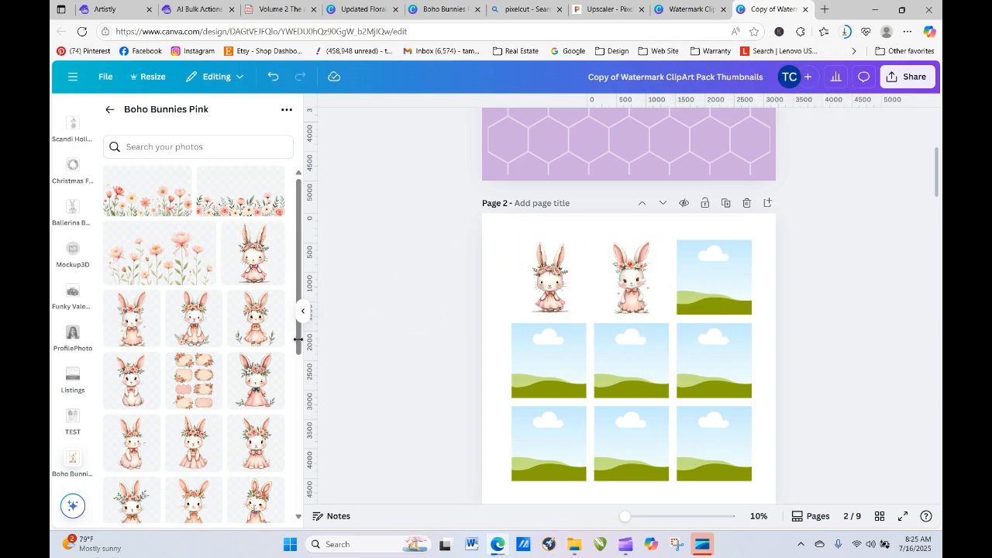
left_click_drag(194, 324, 729, 291)
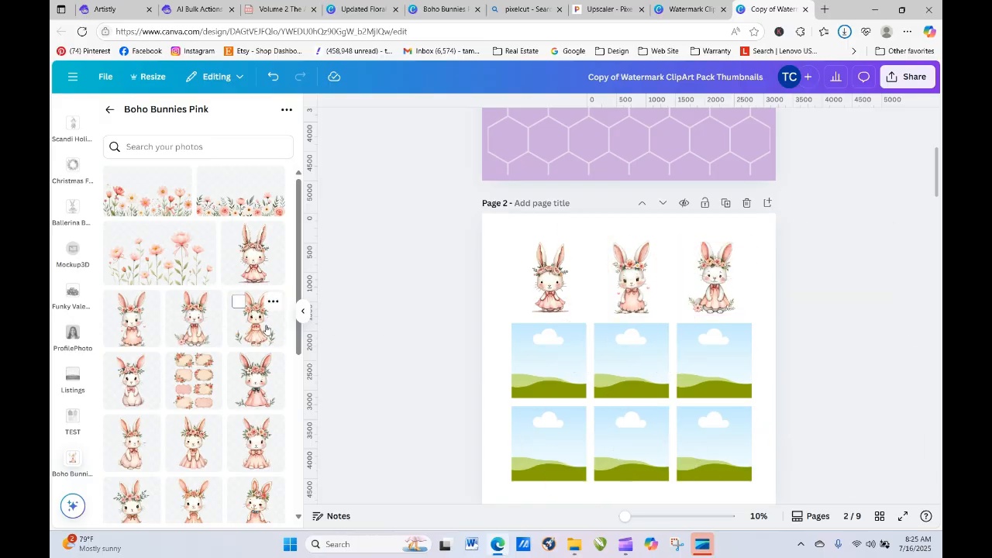
left_click_drag(256, 318, 549, 361)
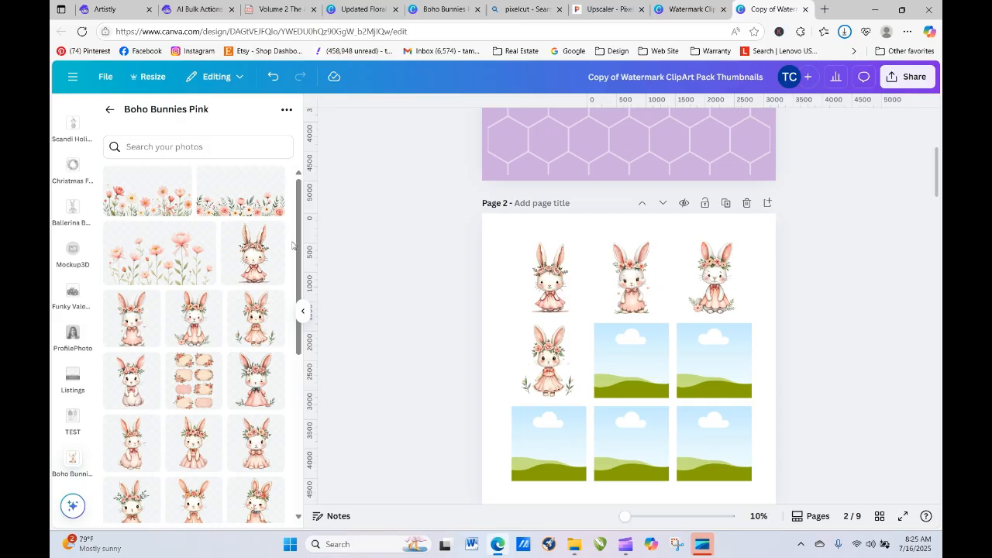
left_click_drag(299, 248, 311, 340)
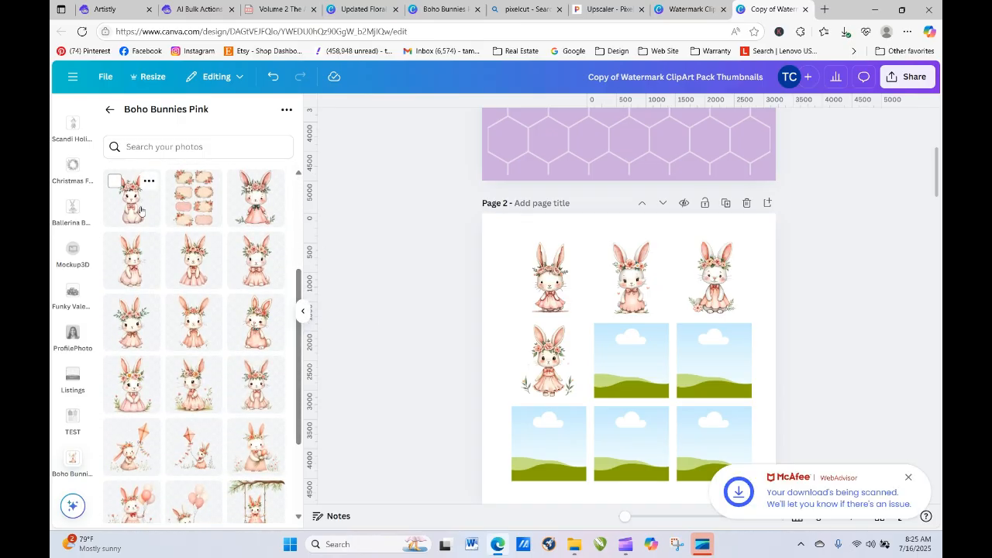
left_click_drag(140, 211, 608, 352)
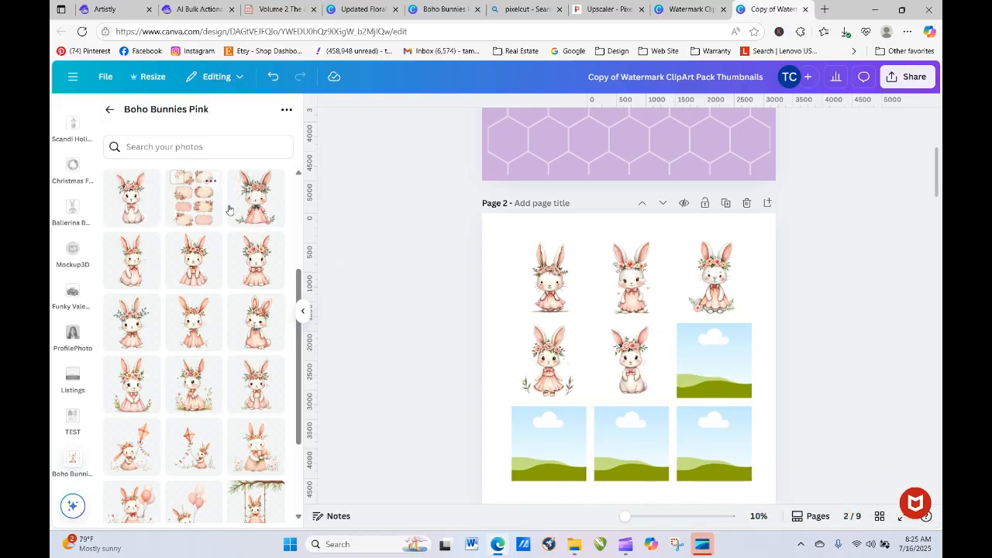
left_click_drag(229, 209, 715, 358)
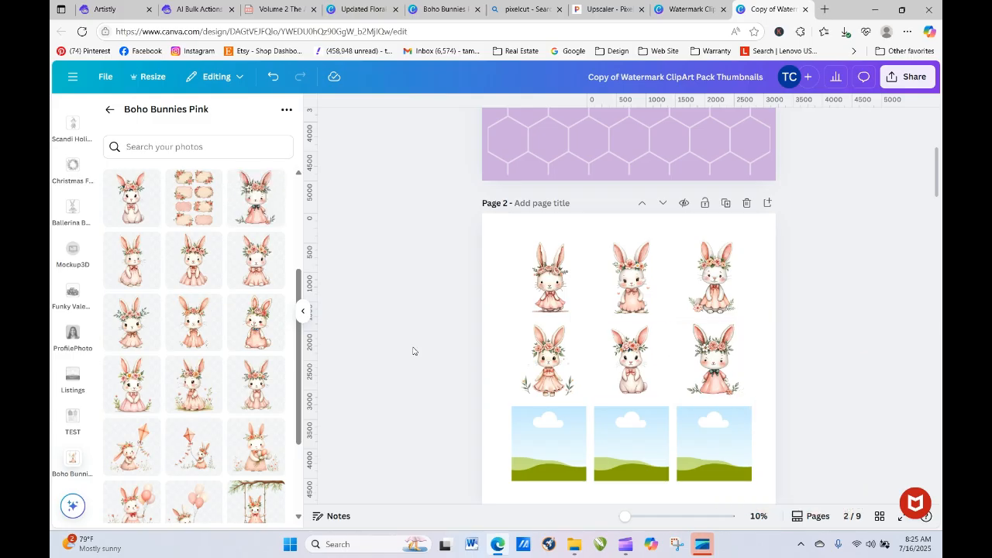
Step: Fill the bottom row of frames on page 2 with the next three bunny images from the folder
scroll(299, 282, "down", 1)
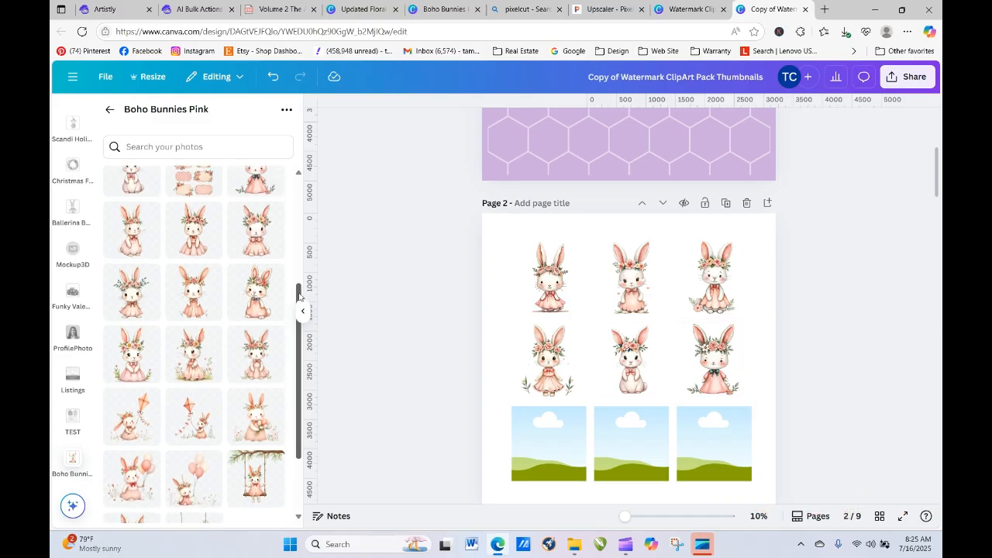
left_click_drag(140, 203, 526, 437)
left_click_drag(178, 186, 612, 441)
left_click_drag(267, 213, 736, 446)
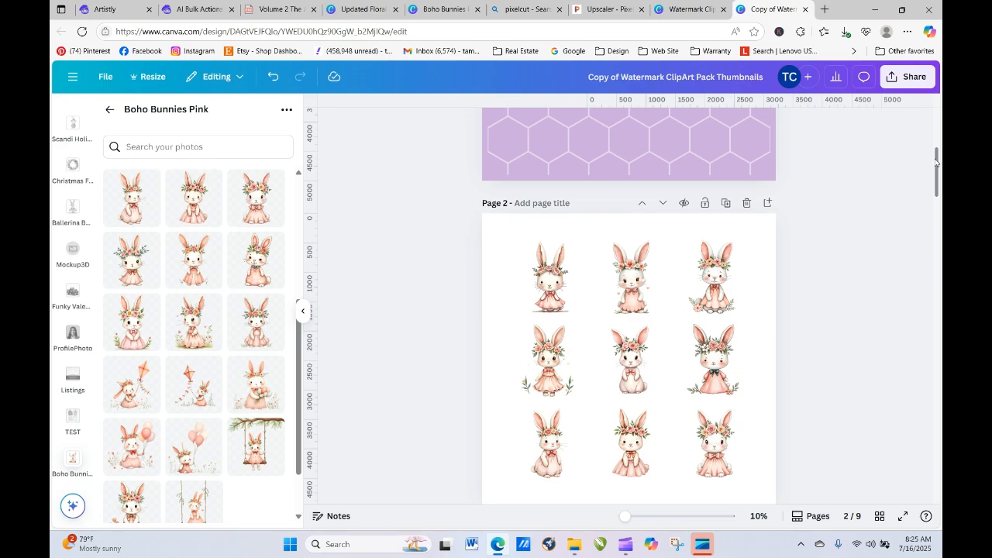
left_click_drag(935, 162, 941, 200)
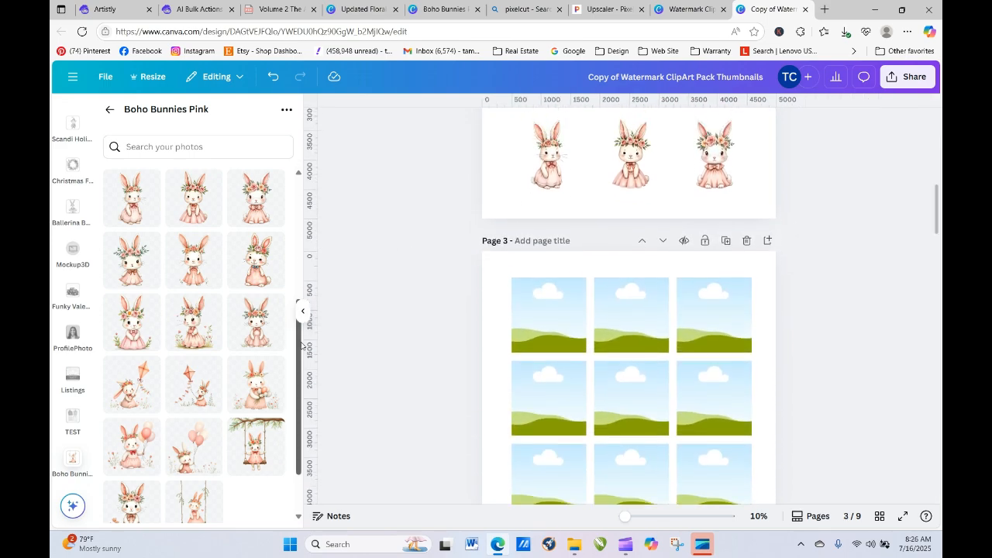
Step: Fill the upper two rows of frames on page 3 with the next six single-bunny images from the folder
left_click_drag(302, 345, 300, 378)
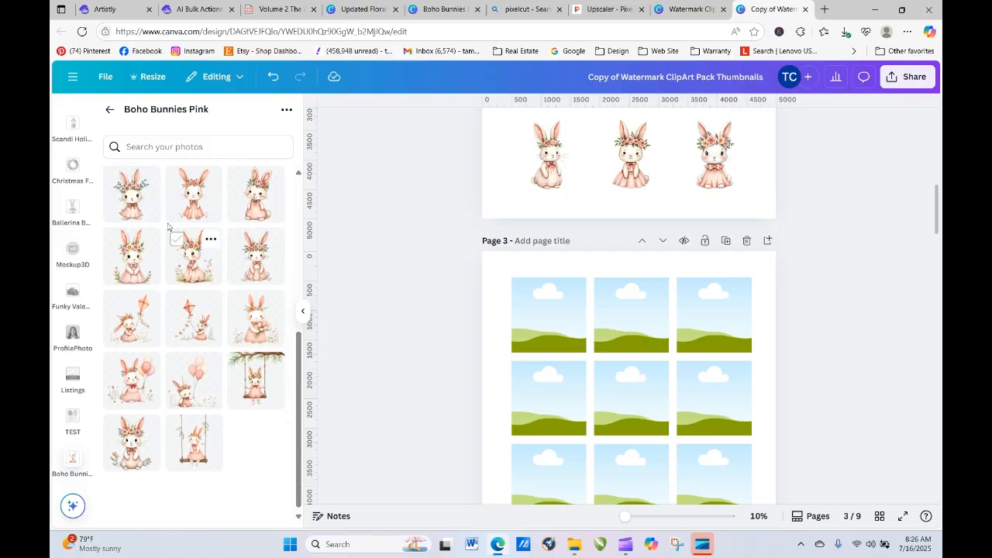
left_click_drag(131, 194, 546, 314)
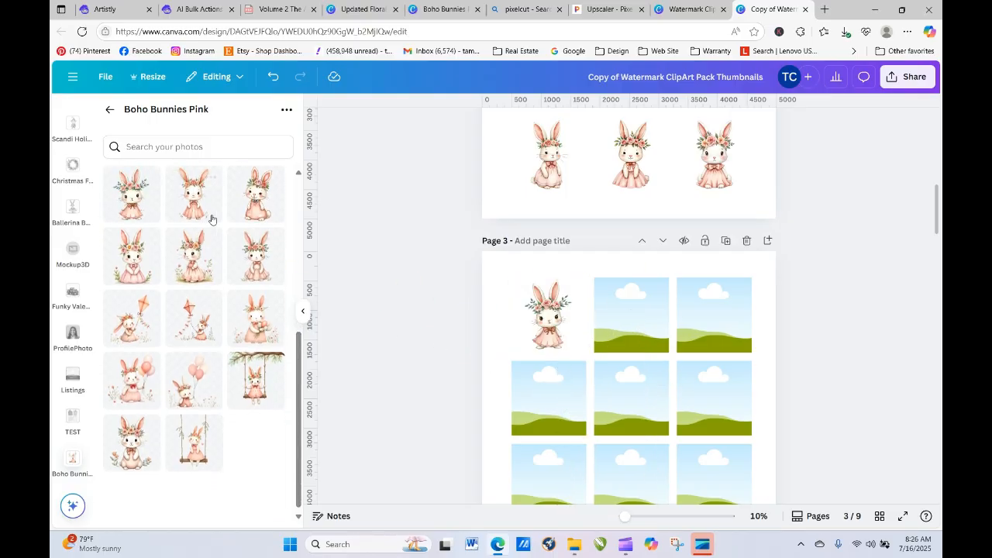
left_click_drag(194, 194, 631, 314)
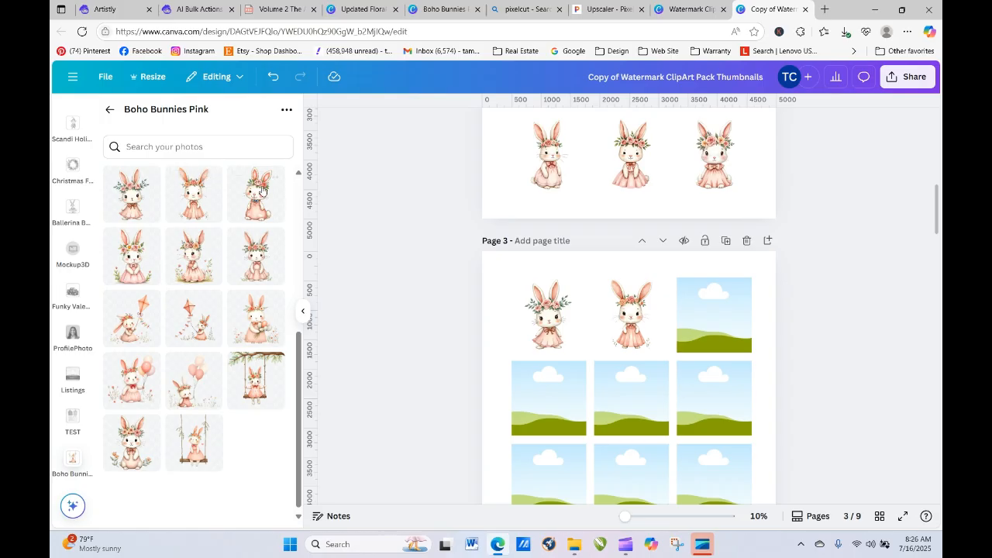
left_click_drag(255, 194, 736, 306)
left_click_drag(133, 242, 548, 395)
left_click_drag(206, 265, 643, 403)
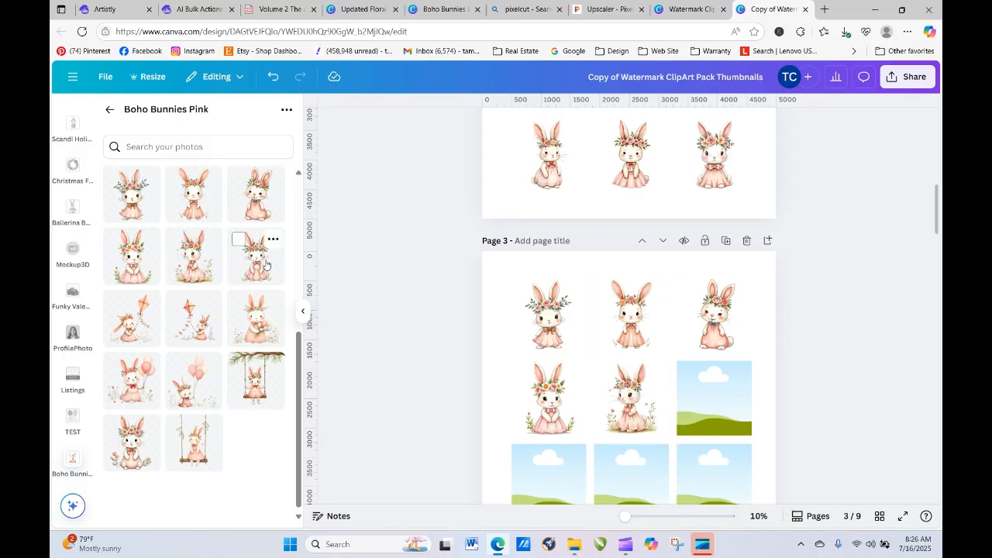
left_click_drag(266, 265, 713, 397)
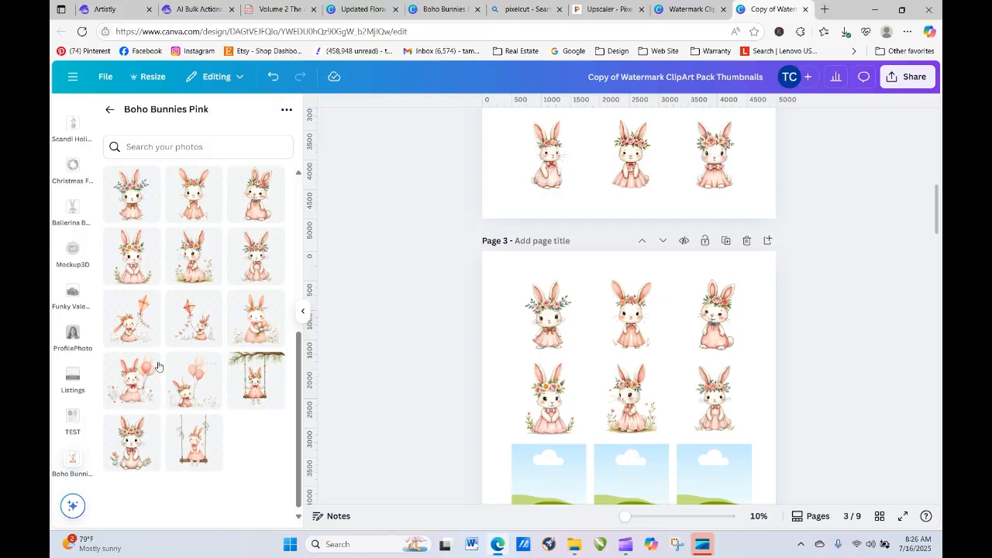
Step: Fill the bottom row of frames on page 3 with the two kite bunnies and the seated bunny holding flowers
left_click_drag(133, 325, 550, 473)
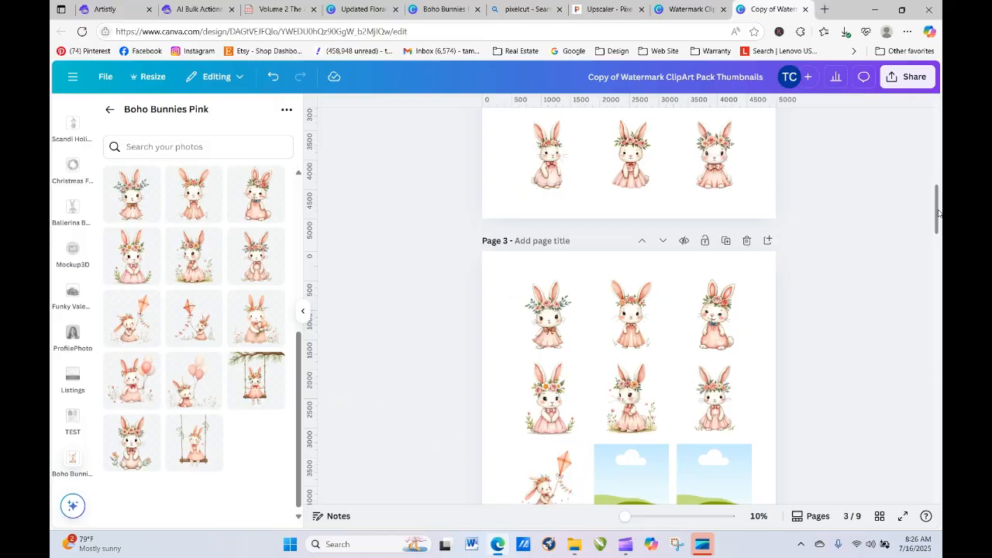
left_click_drag(937, 209, 939, 250)
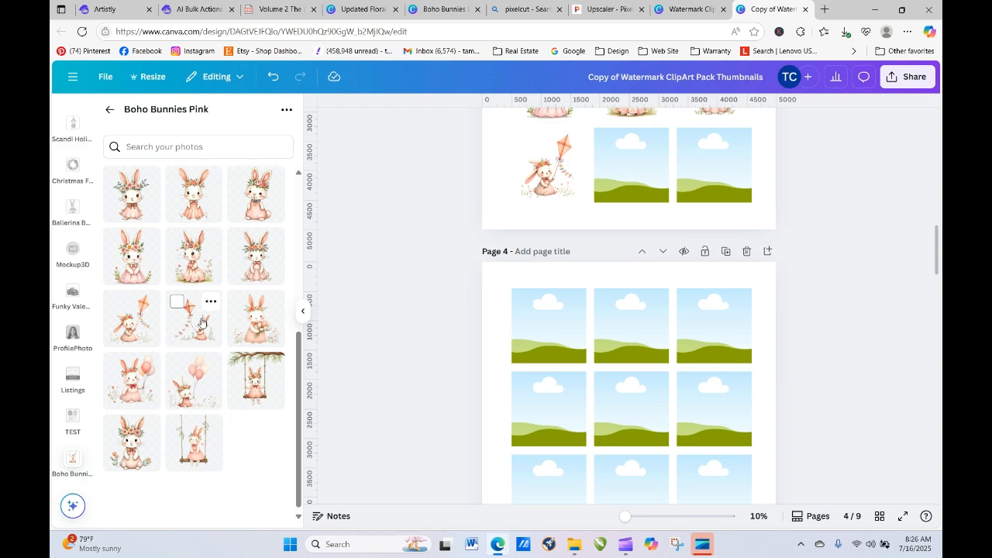
left_click_drag(202, 322, 631, 172)
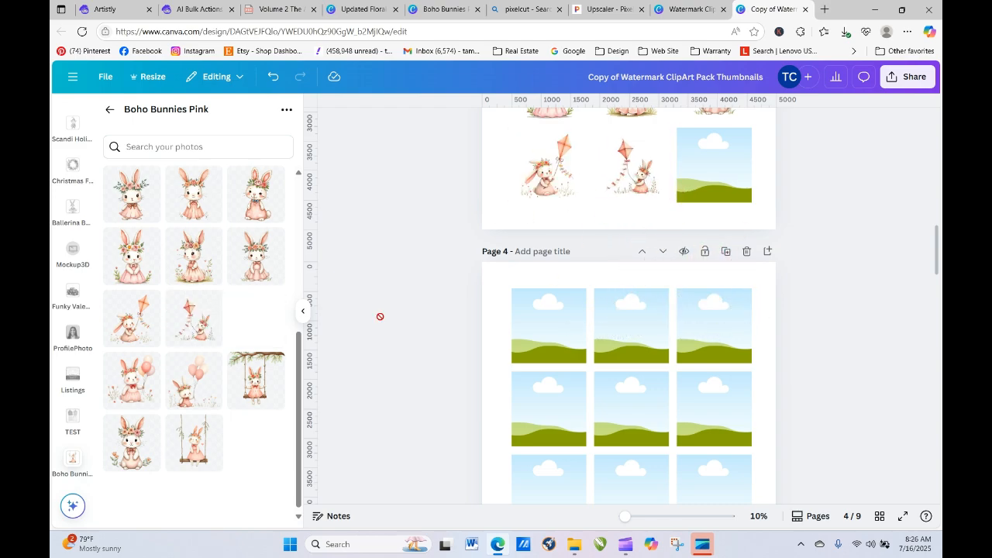
left_click_drag(380, 317, 714, 165)
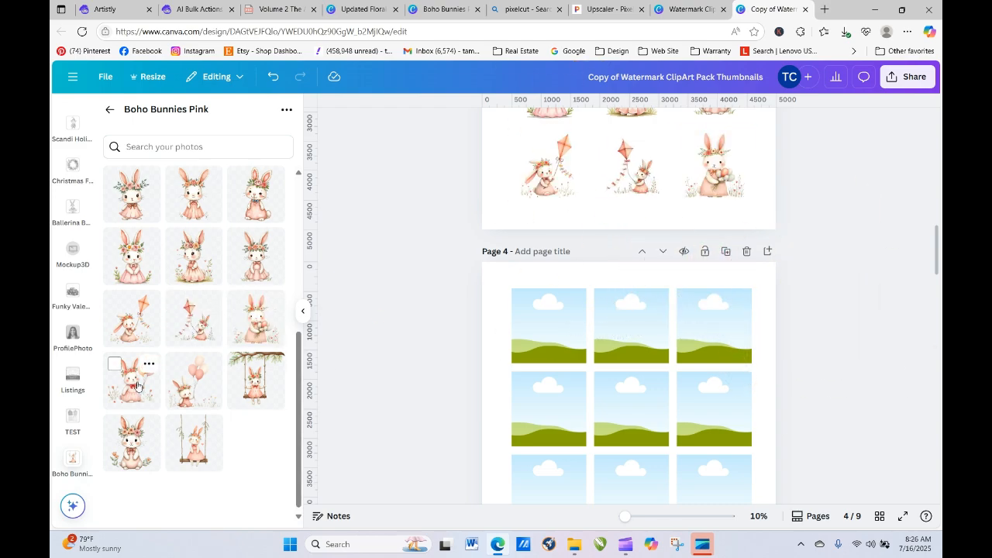
Step: Fill the first five frames on page 4 with the folder's last five images, from the balloon bunnies to the second swing bunny
left_click_drag(137, 385, 549, 326)
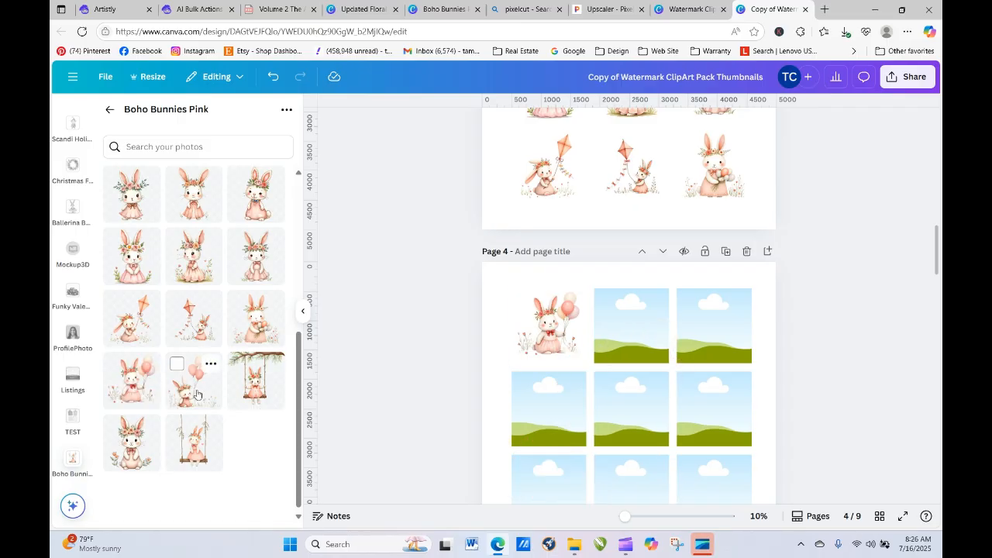
left_click_drag(197, 394, 630, 325)
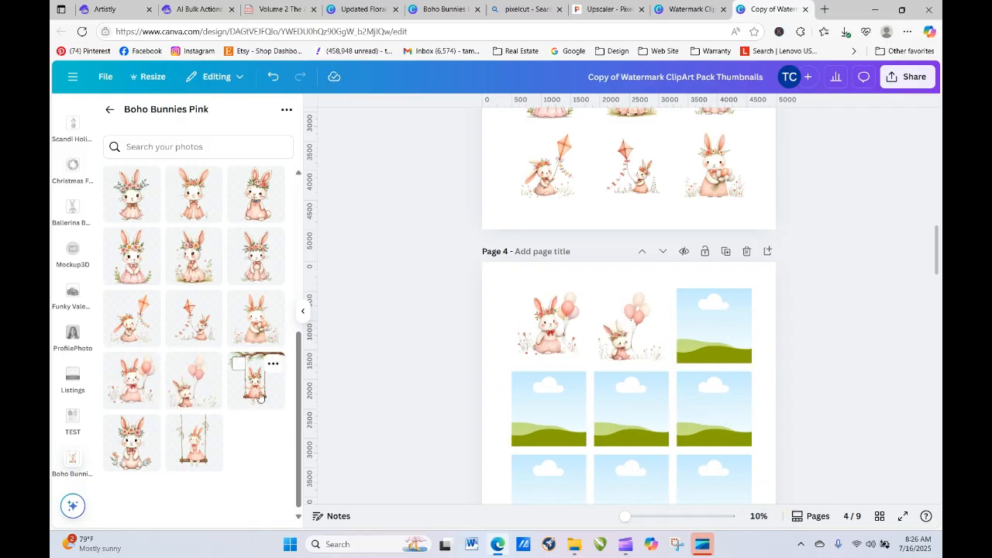
left_click_drag(260, 397, 713, 325)
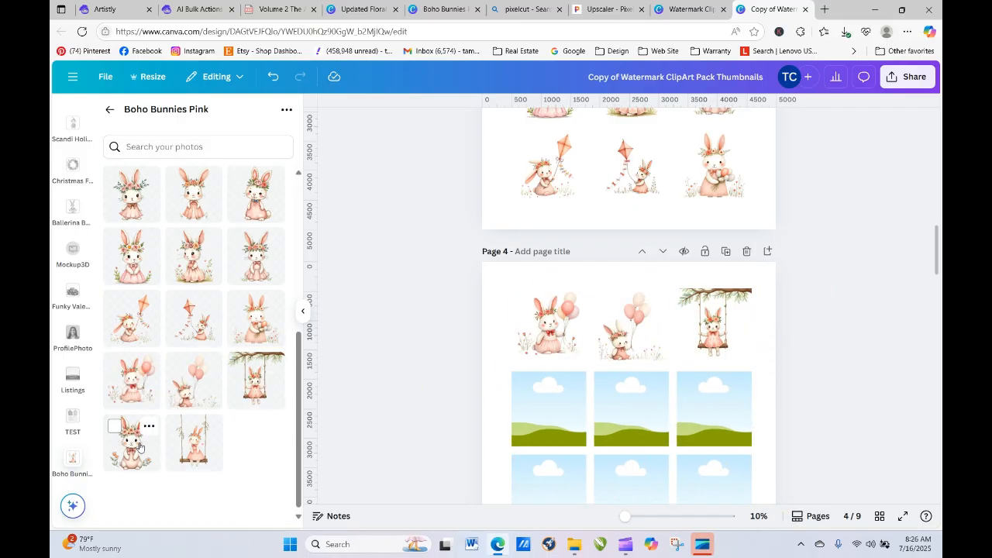
left_click_drag(139, 447, 551, 413)
left_click_drag(200, 441, 632, 408)
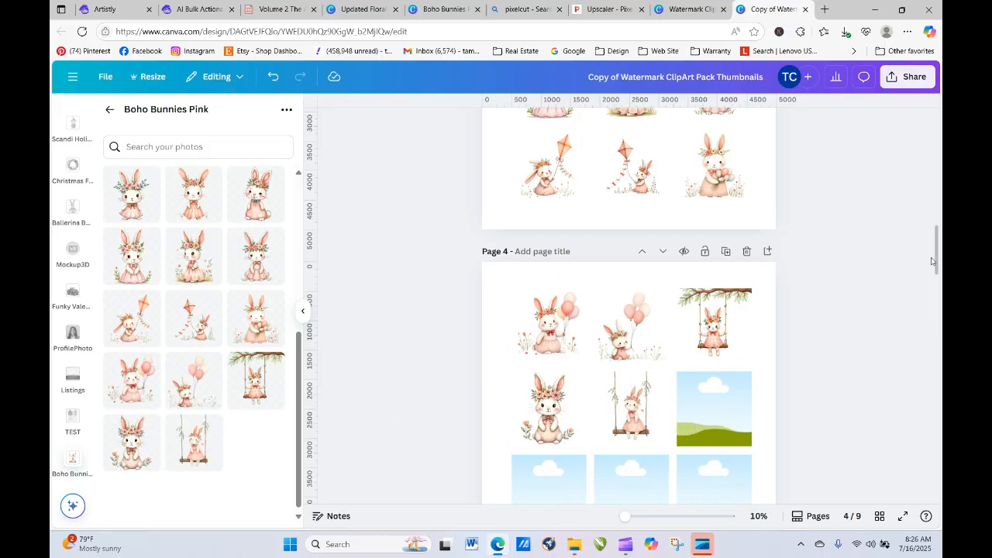
Step: Add the folder's first flower border to page 4, remove the second row's empty frame, and park the border over the page's left edge
left_click_drag(937, 252, 936, 273)
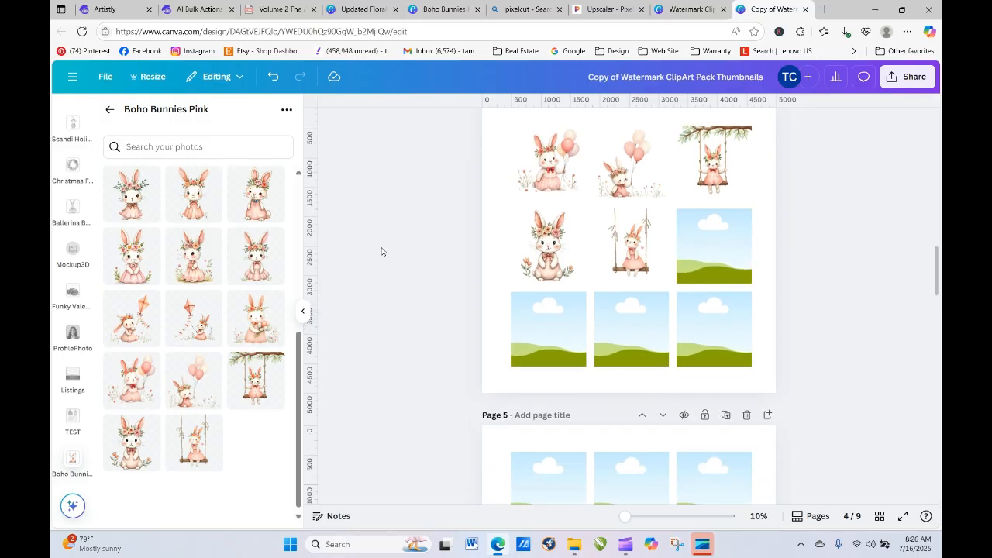
left_click_drag(297, 415, 310, 233)
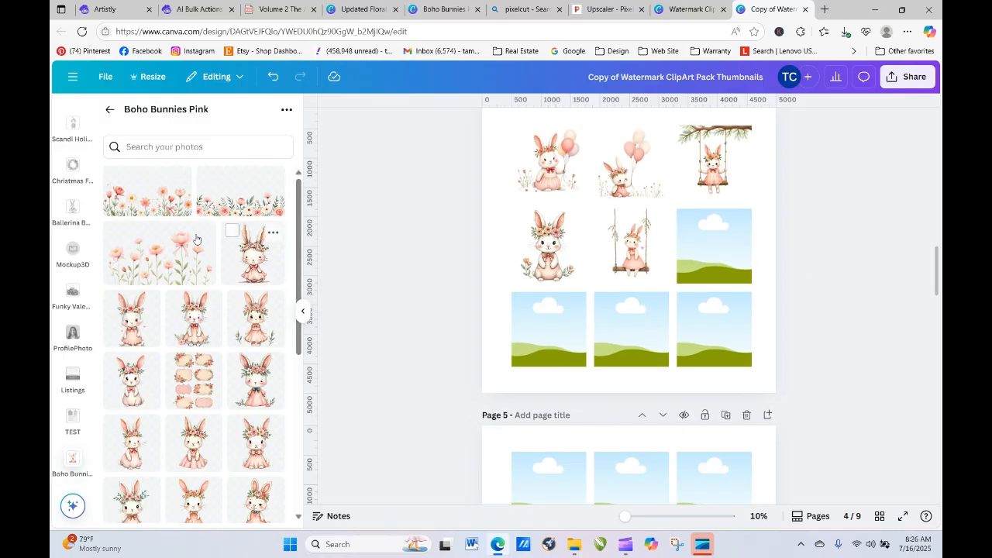
left_click(147, 200)
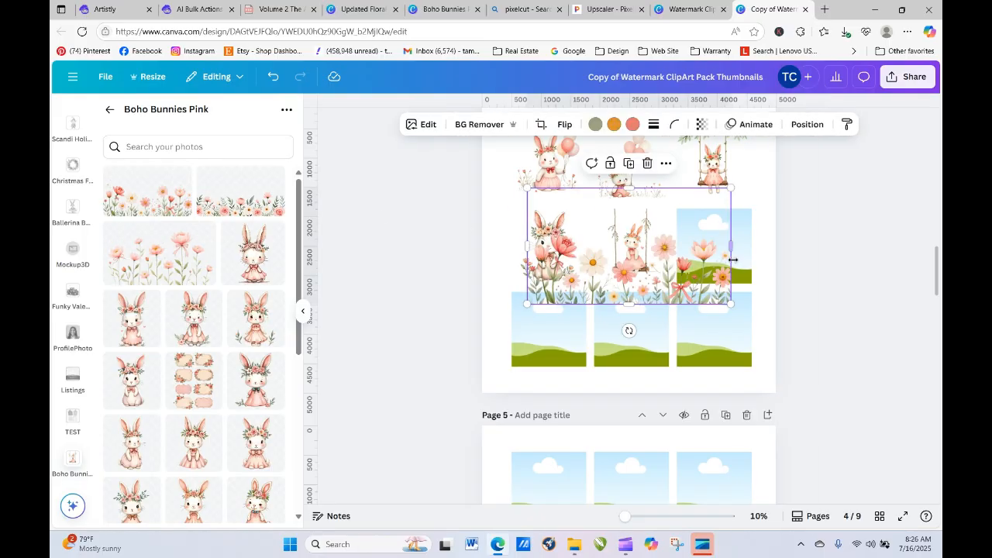
left_click(742, 247)
left_click_drag(744, 246, 938, 247)
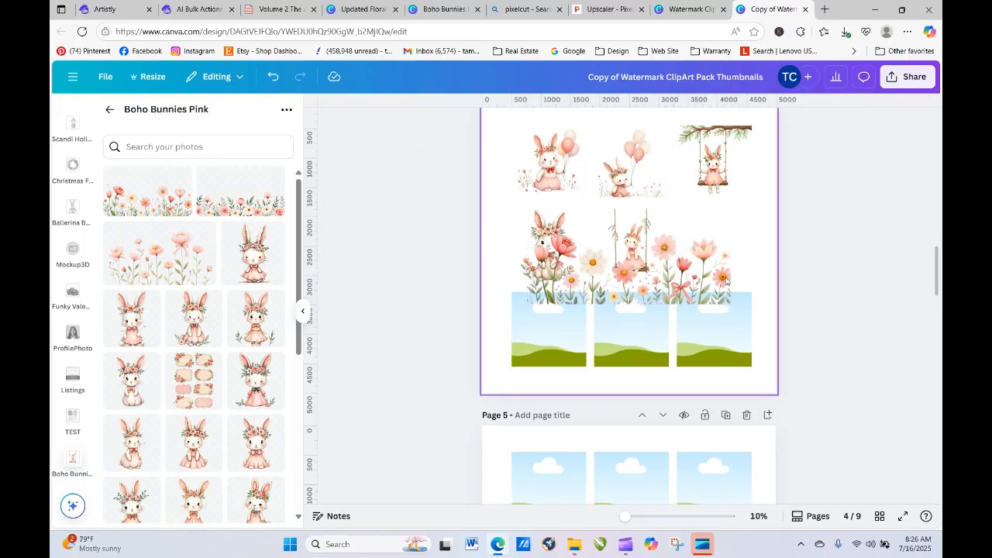
left_click(704, 280)
left_click_drag(697, 320, 478, 254)
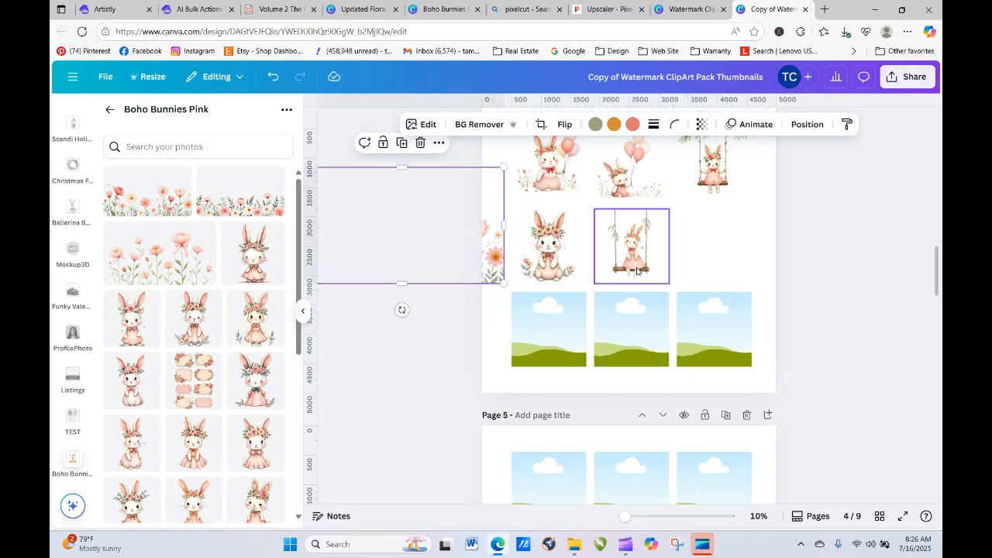
Step: Shift the swing bunny and the flower-crown bunny in page 4's second row to the right of their original spots
left_click_drag(647, 270, 710, 262)
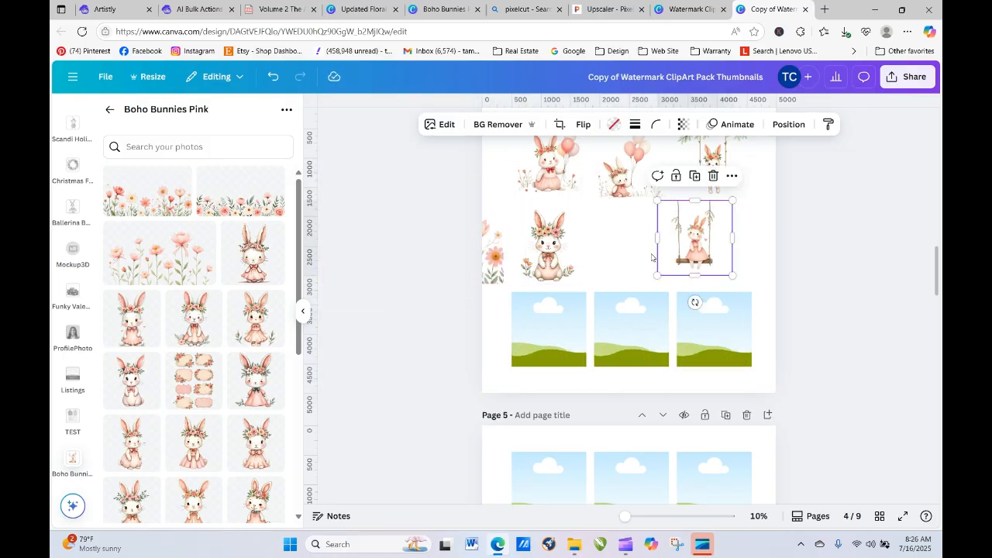
left_click_drag(547, 249, 586, 246)
left_click_drag(692, 248, 663, 251)
left_click(591, 260)
left_click_drag(591, 261, 599, 261)
Step: Delete the three empty frames in the bottom row of page 4
left_click(540, 325)
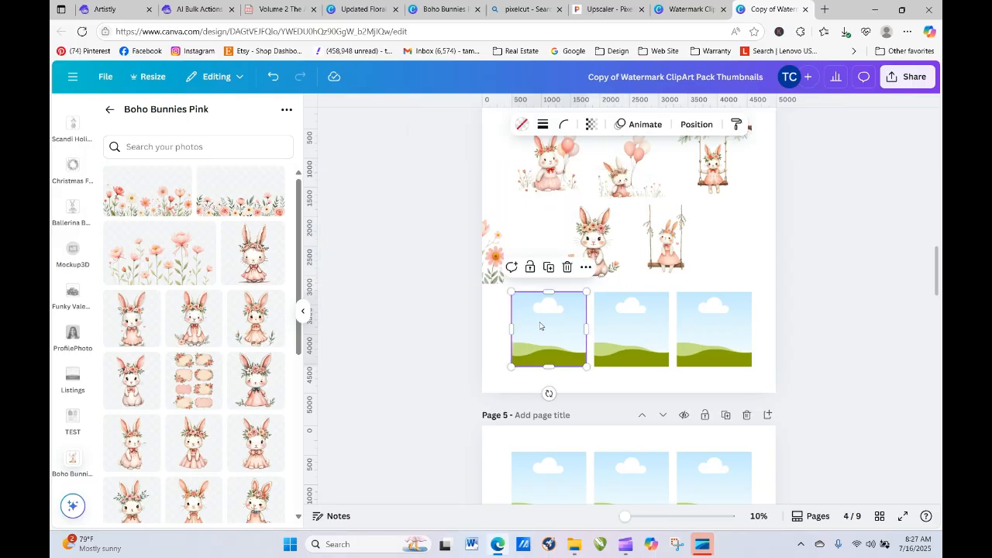
left_click_drag(524, 329, 740, 346)
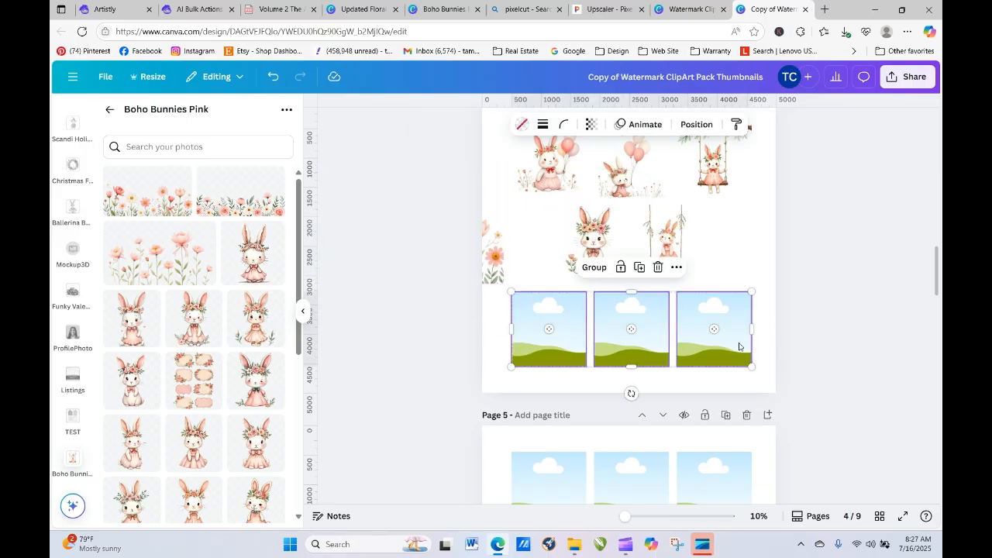
key("Delete")
Step: Shrink the flower border to less than half its width and place it in the lower left of page 4
left_click_drag(494, 265, 721, 353)
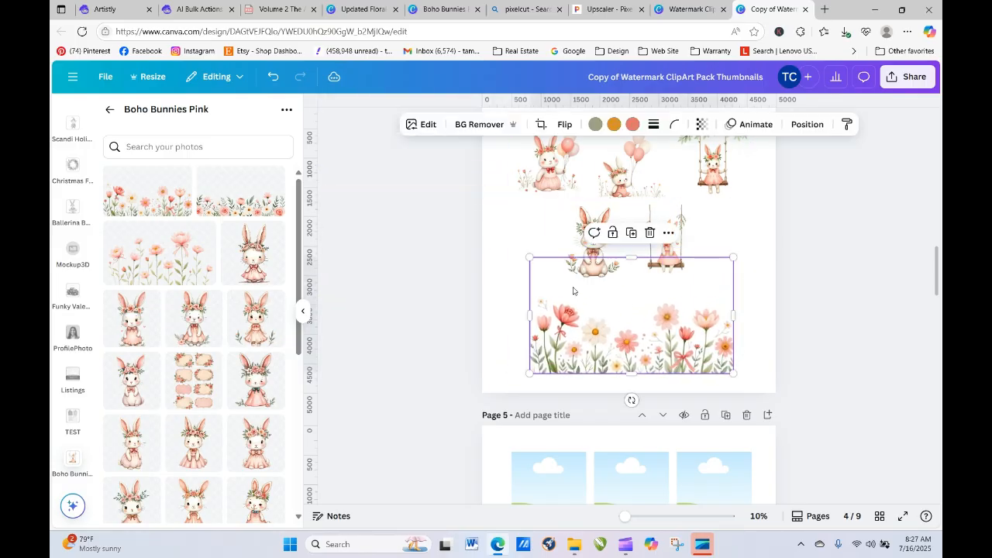
left_click_drag(534, 259, 640, 320)
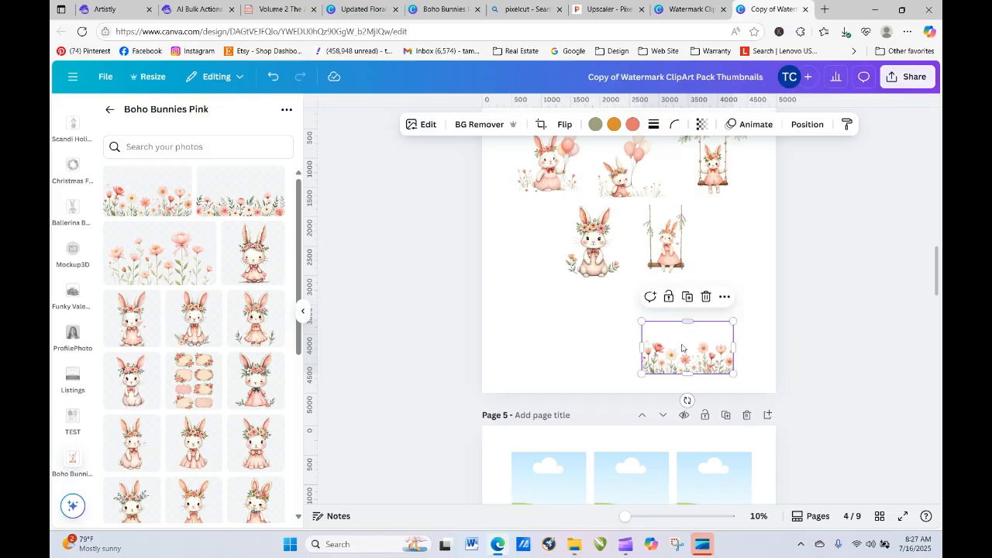
left_click_drag(689, 353, 545, 334)
Step: Add the second flower border to page 4, shrink it to about half its width, and place it in the lower right area
left_click(246, 197)
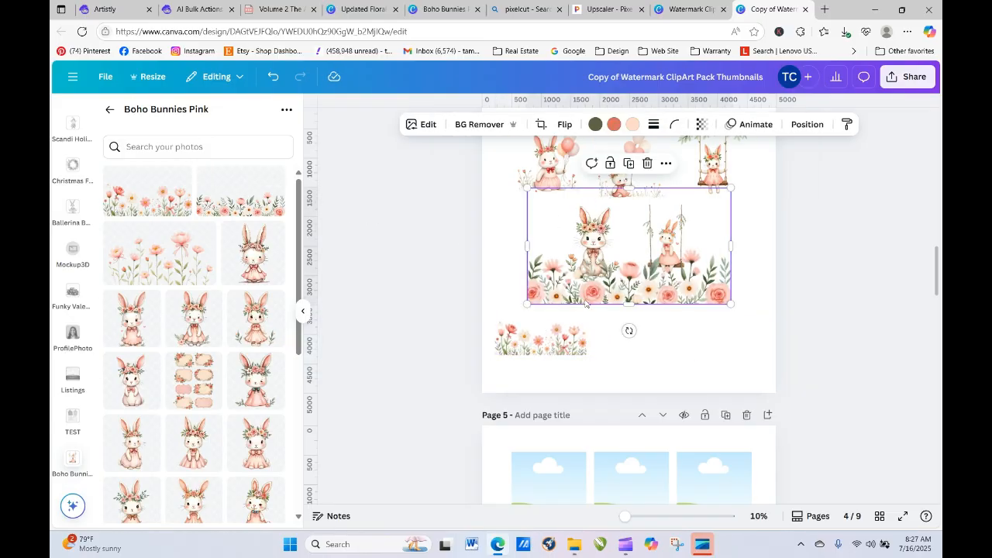
left_click_drag(526, 187, 623, 242)
left_click_drag(658, 293, 690, 342)
Step: Move the flower-crown bunny to the right of the swing bunny and stack both flower borders on the left of page 4
left_click(594, 240)
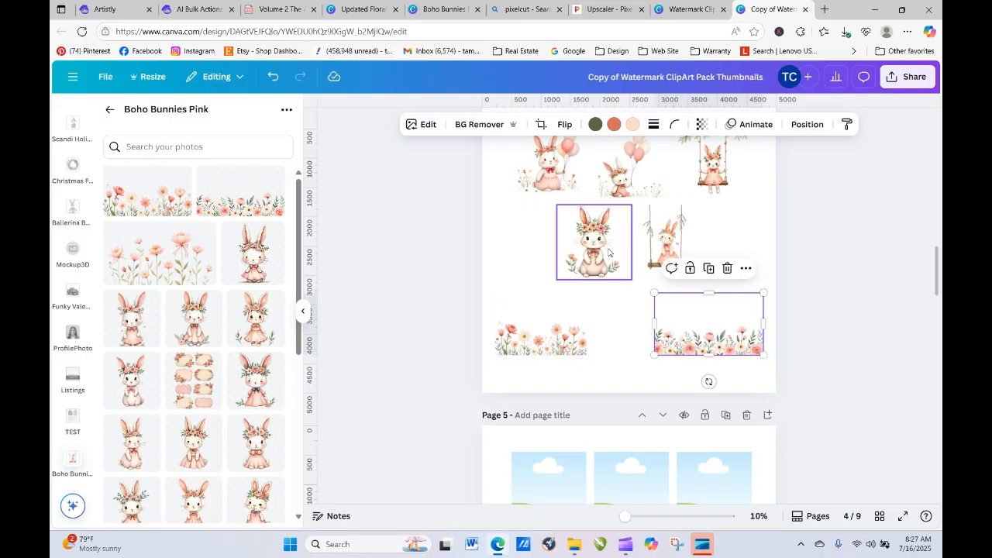
left_click_drag(596, 240, 748, 243)
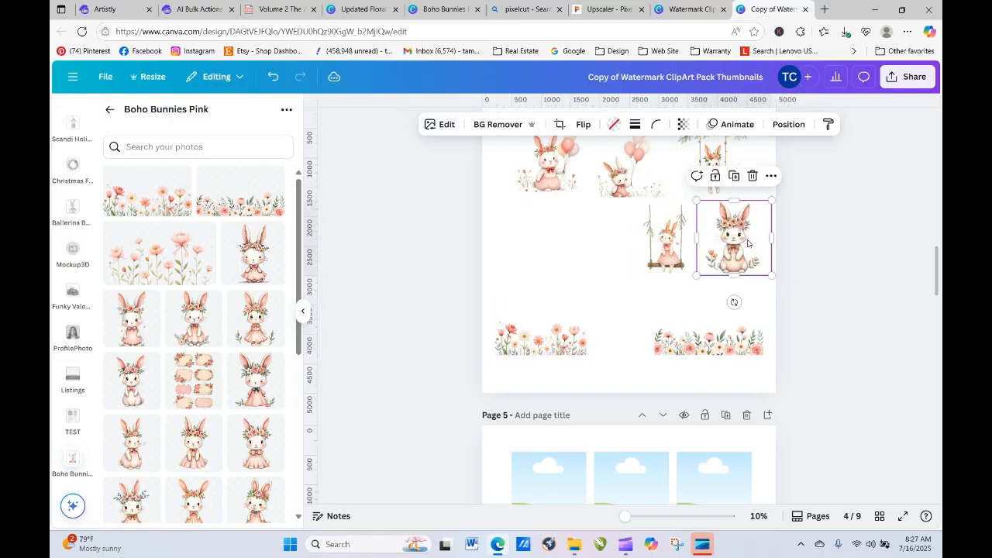
left_click(561, 329)
left_click_drag(561, 328, 582, 237)
left_click(673, 317)
left_click_drag(673, 318, 549, 316)
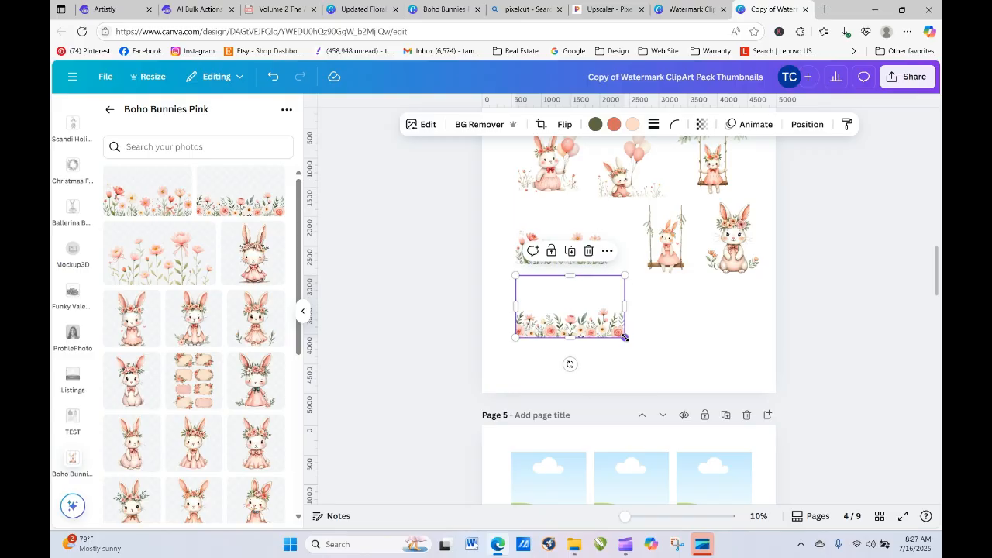
Step: Reduce the second flower border to the first border's width, keeping it aligned below that border
left_click_drag(624, 341, 570, 308)
left_click(626, 369)
left_click(569, 315)
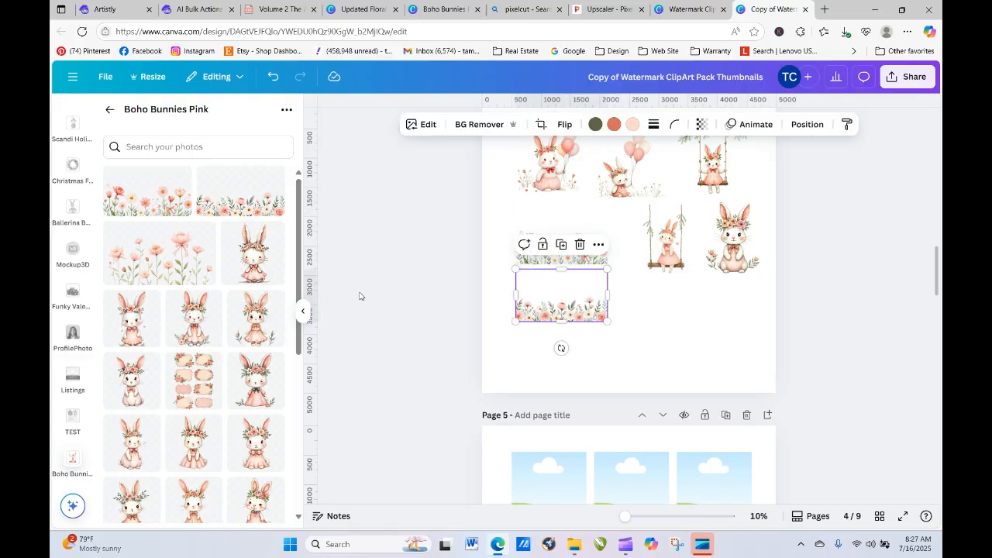
Step: Add the tall pink wildflower image to page 4, shrink it to border width, and place it below the two flower borders
left_click(177, 270)
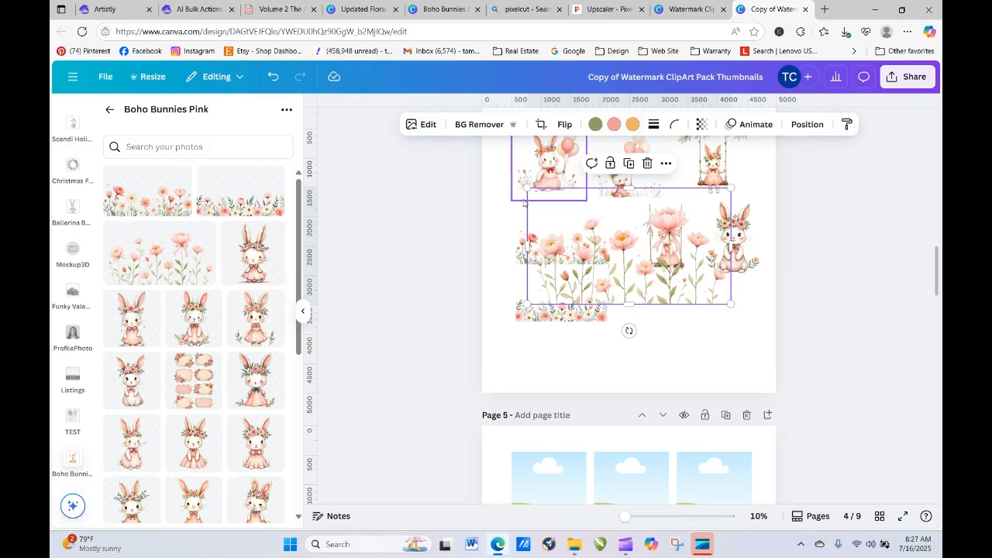
left_click_drag(526, 189, 637, 250)
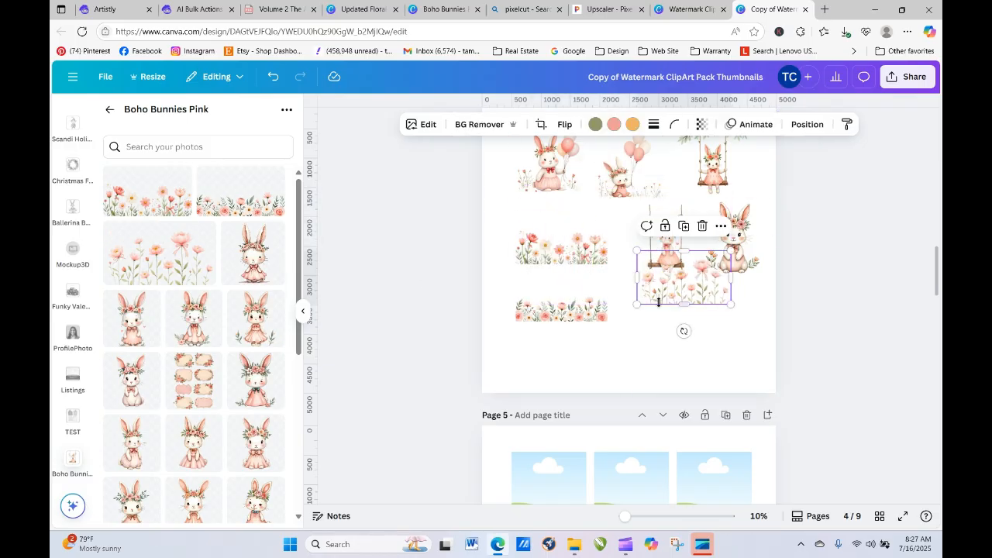
left_click_drag(684, 305, 565, 377)
left_click(699, 372)
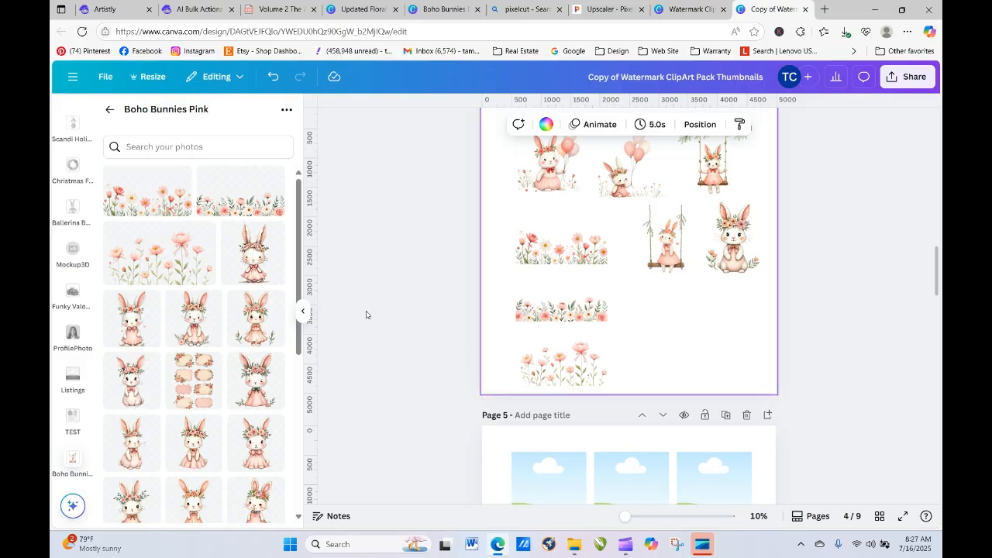
Step: Add the floral label sheet to page 4, shrink it to about half size, and place it below the two second-row bunnies
left_click(200, 384)
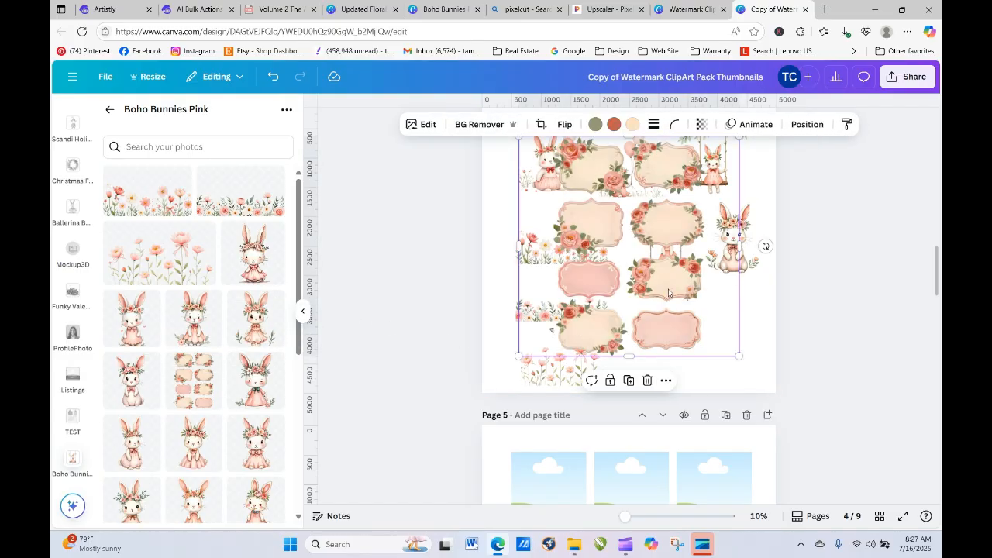
left_click_drag(701, 298, 702, 303)
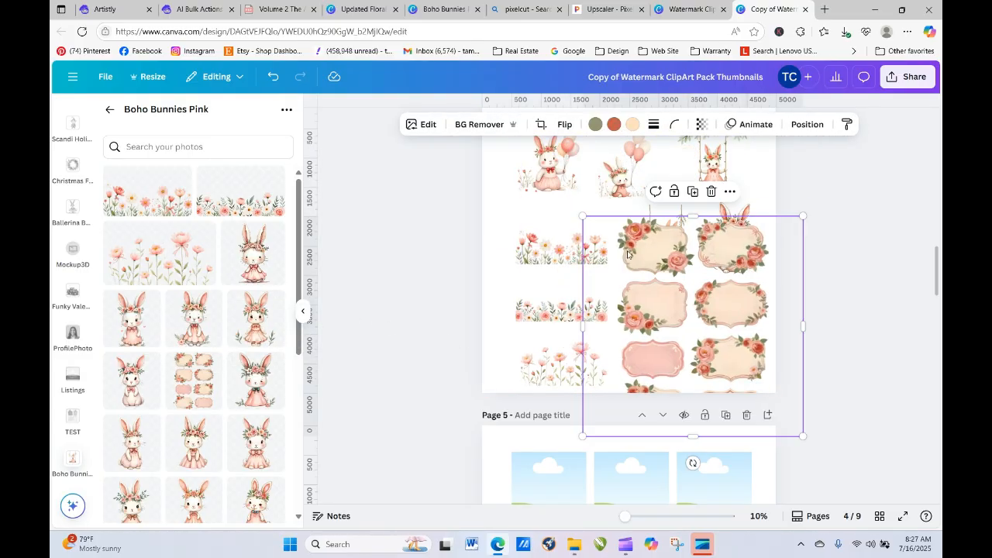
left_click_drag(585, 209, 695, 328)
left_click_drag(748, 360, 692, 305)
left_click(809, 393)
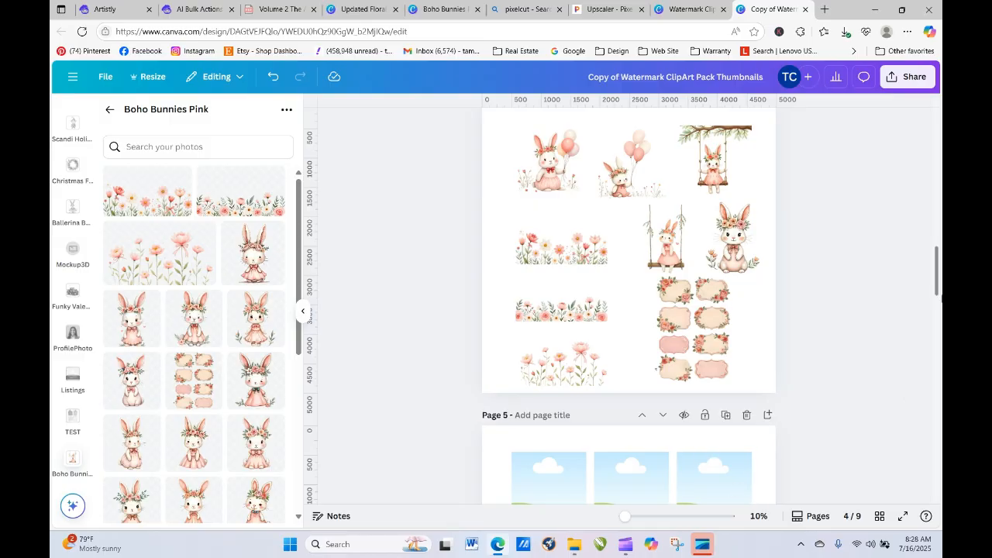
Step: Copy the white hexagon watermark overlay from page 1 and paste it over the nine bunnies on page 2
left_click_drag(938, 292, 932, 144)
left_click(652, 270)
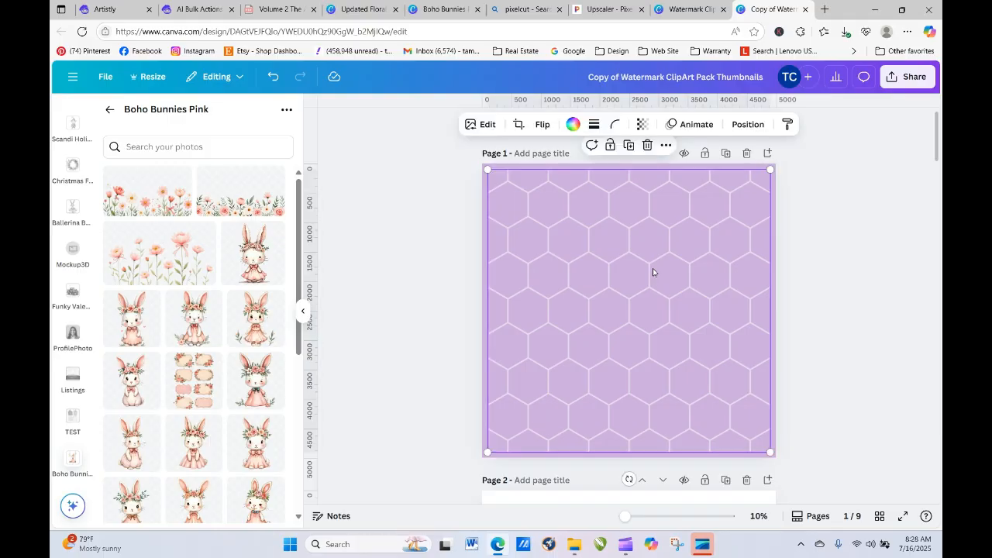
right_click(652, 268)
left_click(684, 220)
left_click_drag(937, 118, 939, 167)
right_click(509, 165)
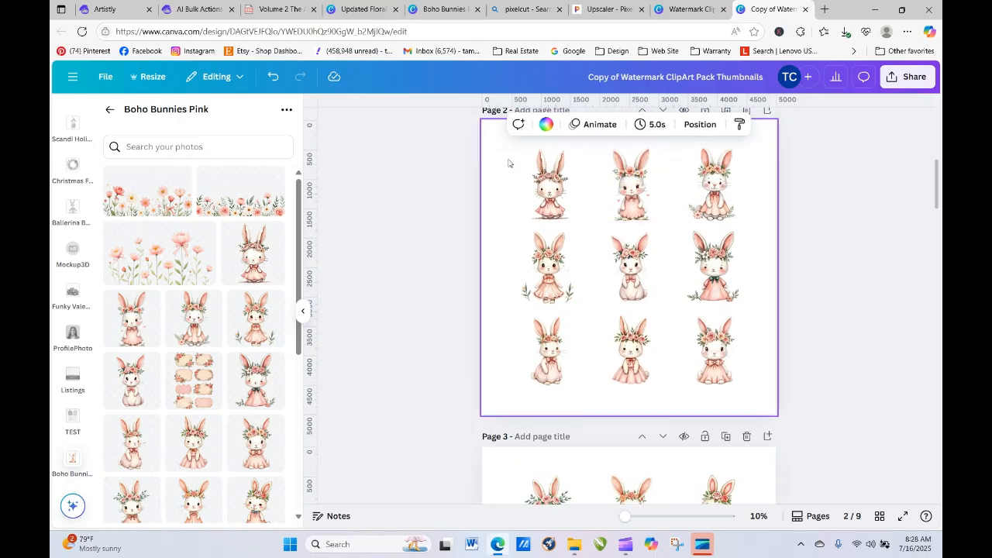
left_click(557, 221)
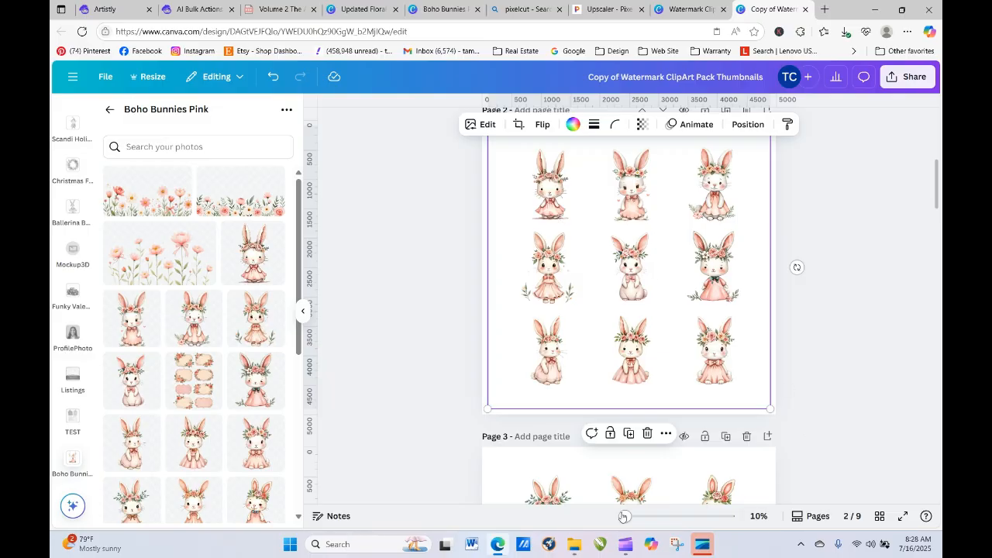
left_click_drag(626, 516, 665, 526)
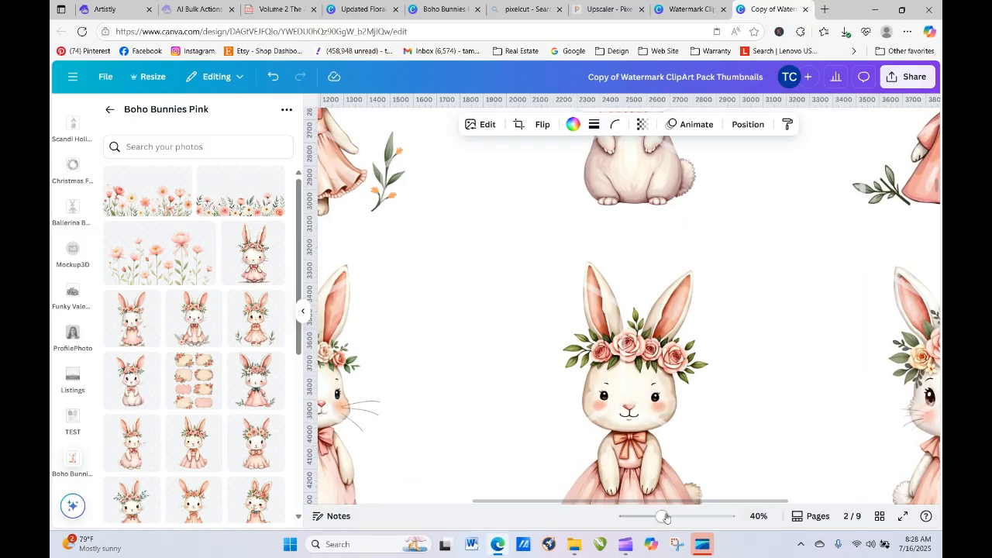
left_click_drag(662, 516, 623, 518)
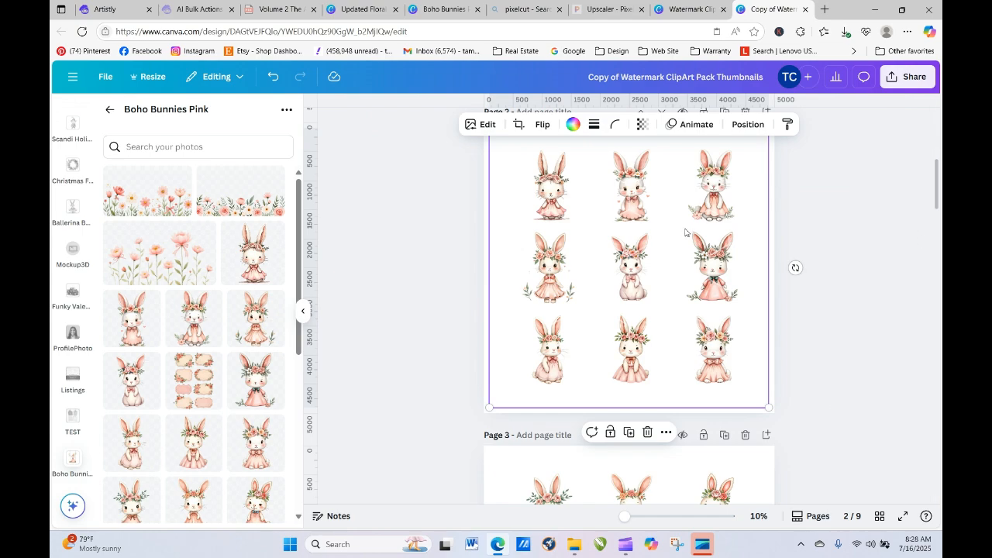
left_click_drag(686, 232, 369, 241)
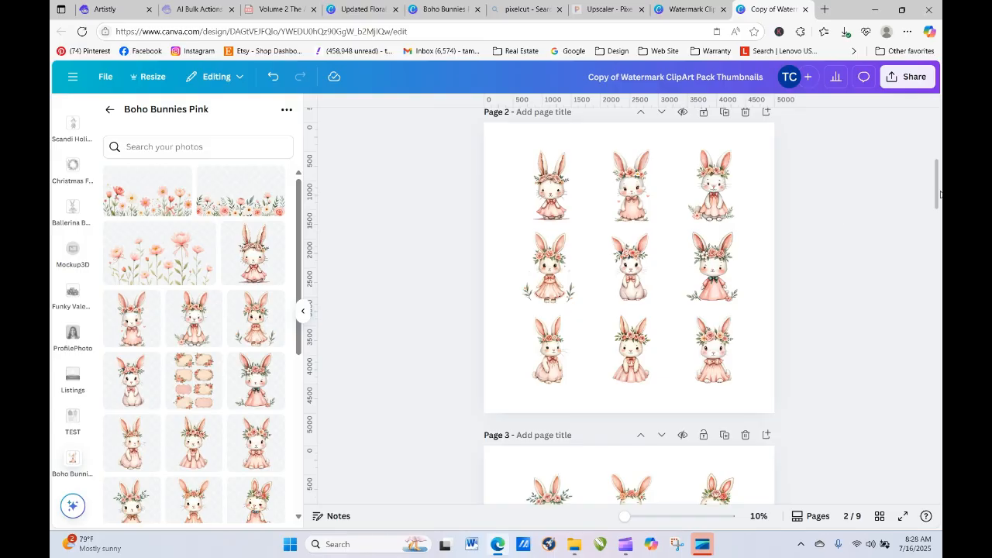
Step: Download all nine pages of the watermark thumbnails design as PNG files at size 1
left_click_drag(936, 194, 936, 132)
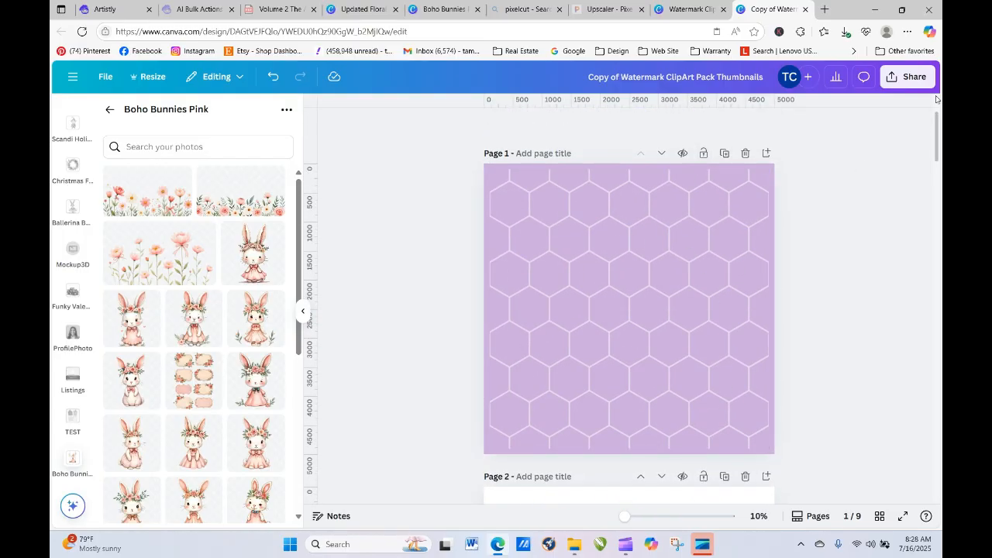
left_click(908, 77)
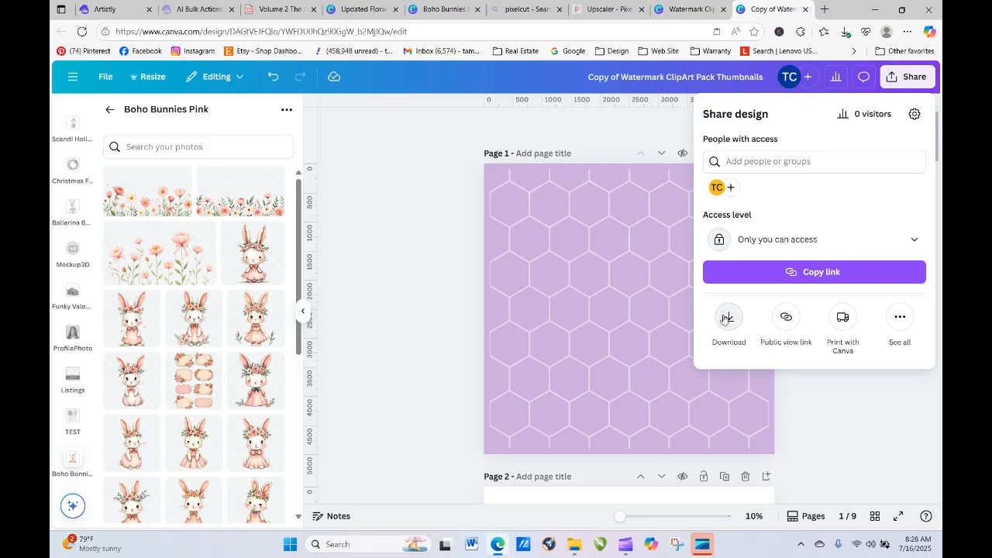
left_click(726, 317)
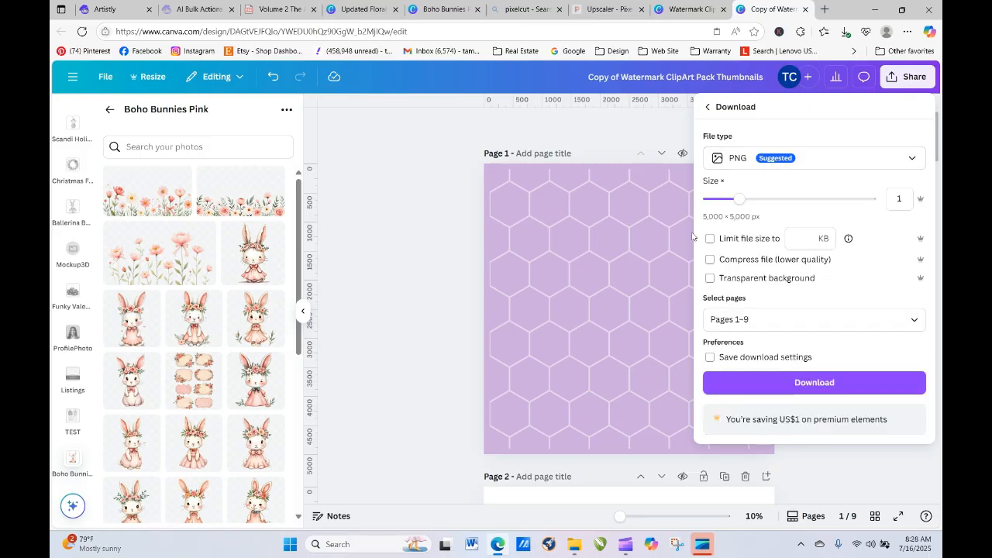
left_click(824, 383)
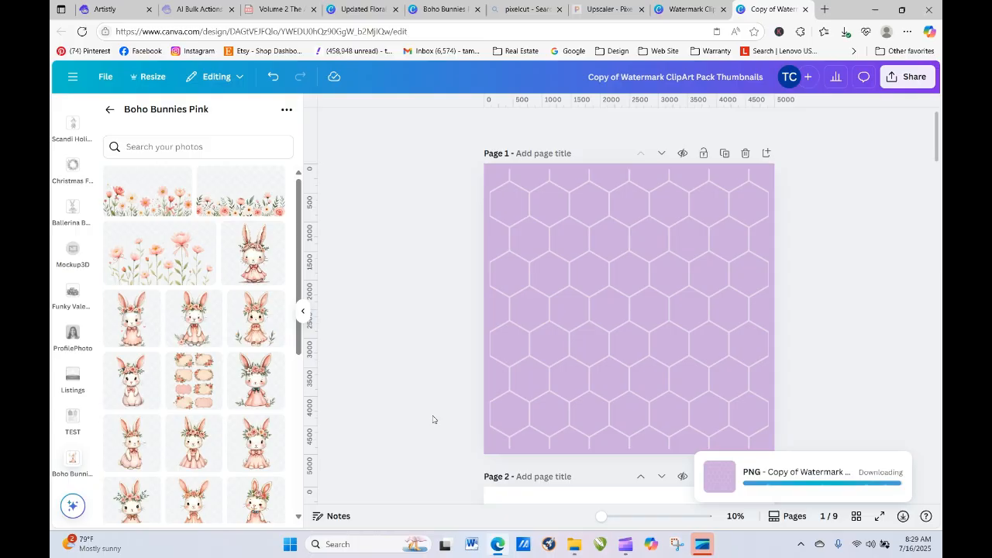
Step: Switch to File Explorer and refresh the Downloads folder to look for the thumbnails zip, then check the download in the browser
left_click(573, 543)
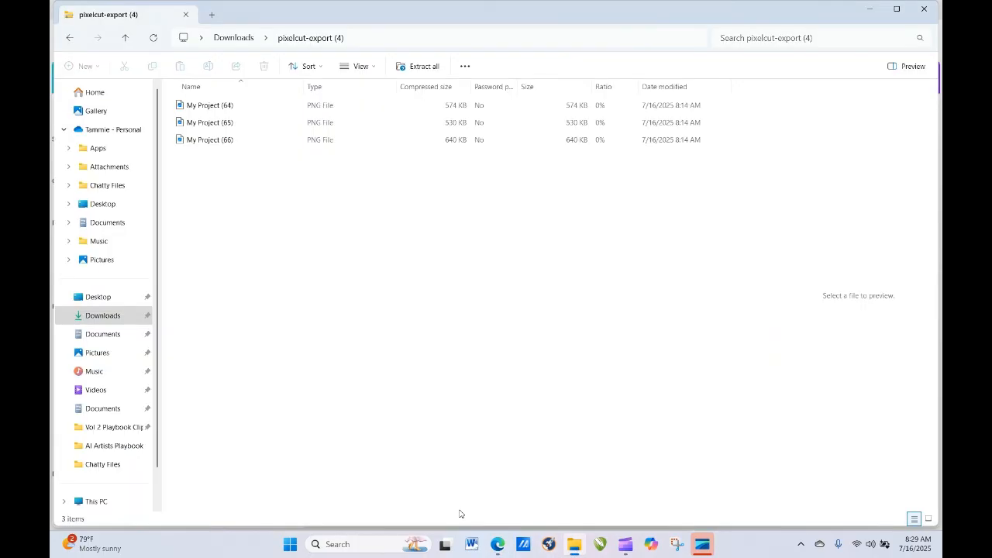
left_click(112, 314)
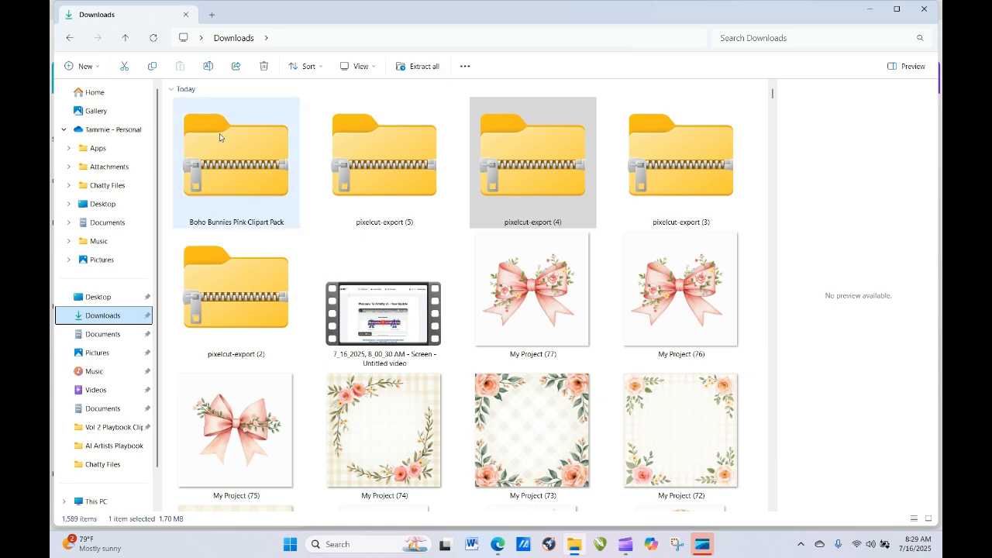
left_click(156, 42)
left_click(154, 40)
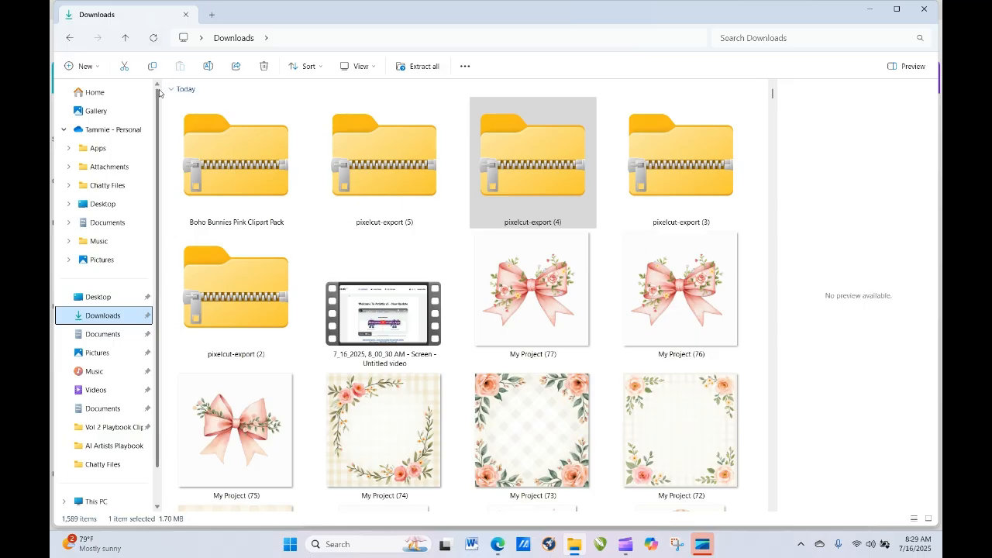
left_click(153, 39)
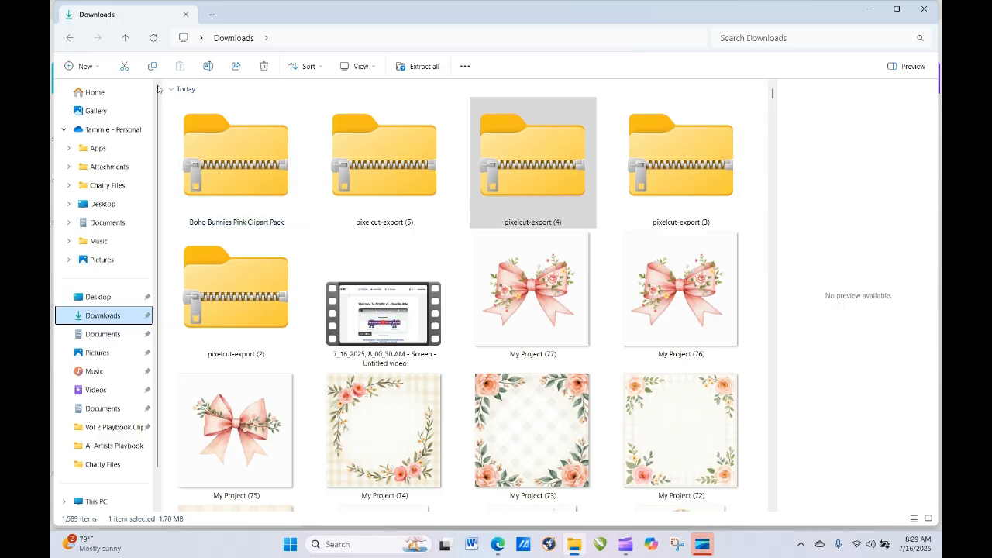
left_click(153, 38)
left_click(497, 544)
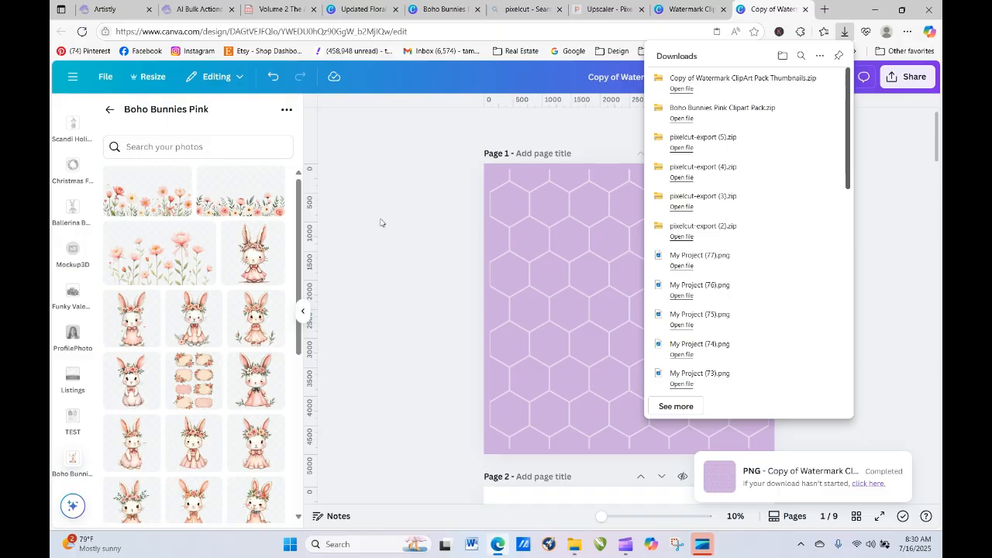
Step: Refresh the Downloads folder in File Explorer and extract the Copy of Watermark ClipArt Pack Thumbnails zip to its default destination
left_click(574, 544)
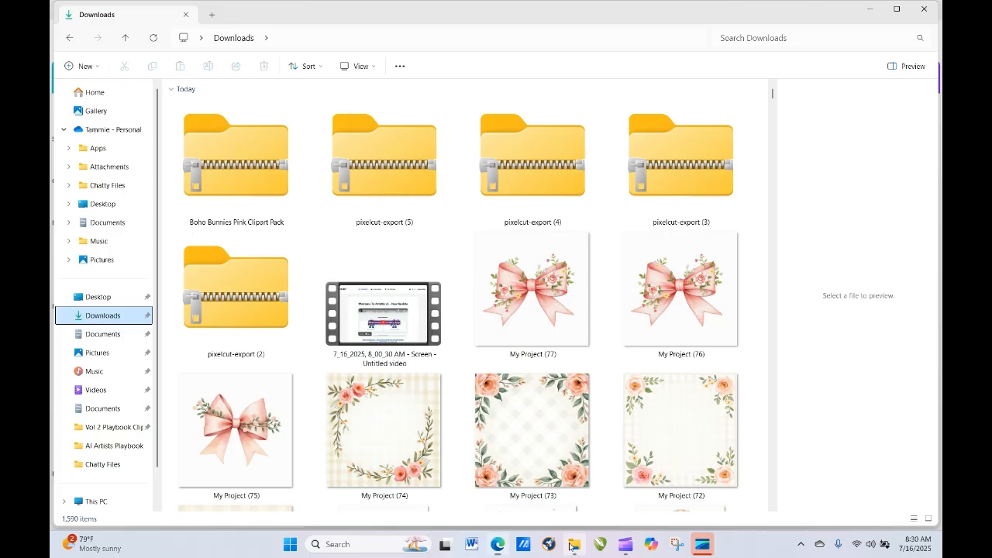
left_click(152, 43)
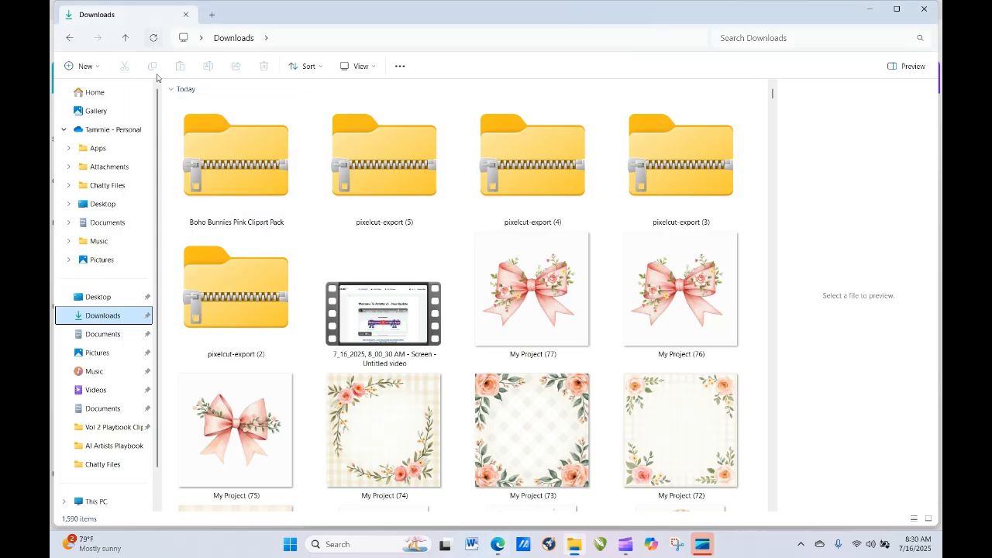
left_click(216, 170)
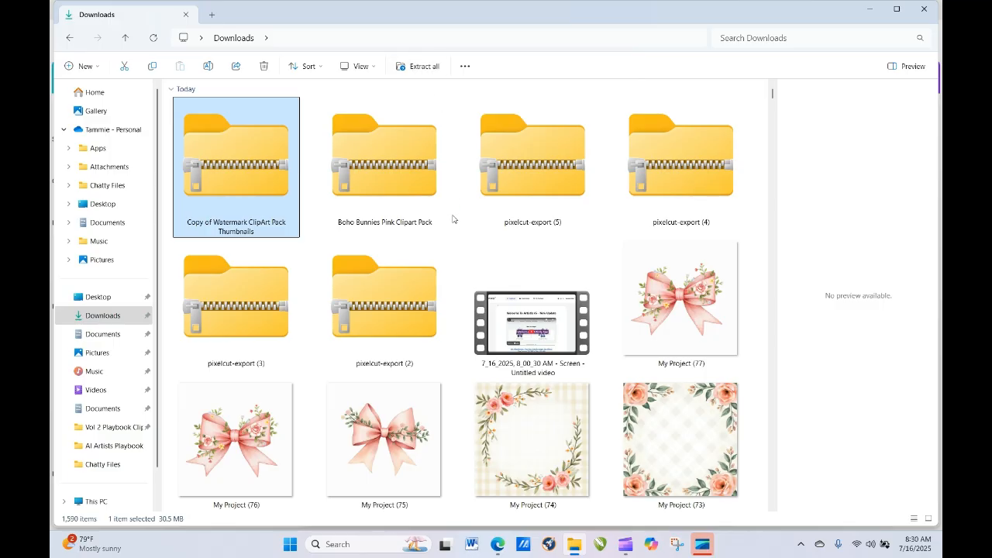
left_click(423, 66)
left_click(586, 389)
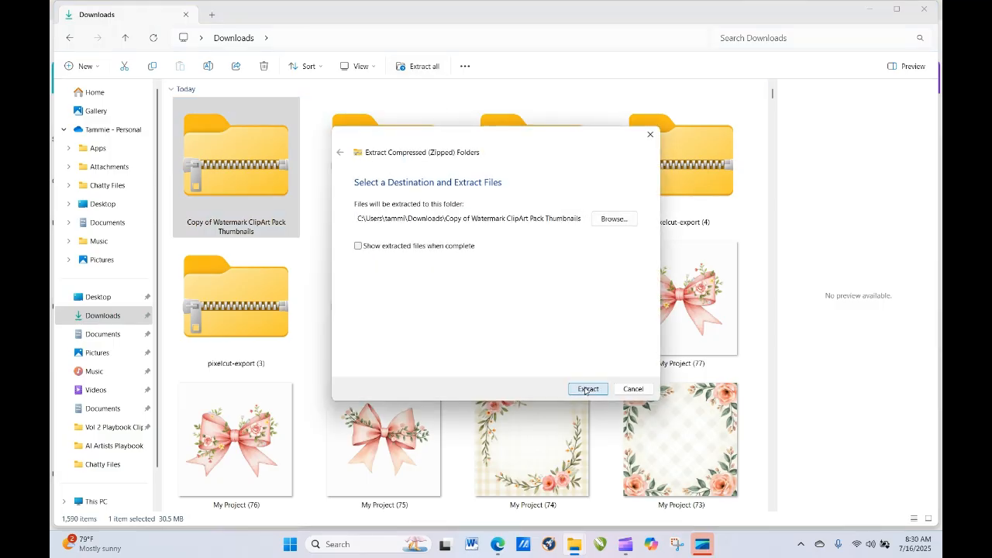
Step: Switch back to Canva in the browser and create a design from the Bandana Bears Peach Clipart idea guide brand template
left_click(499, 545)
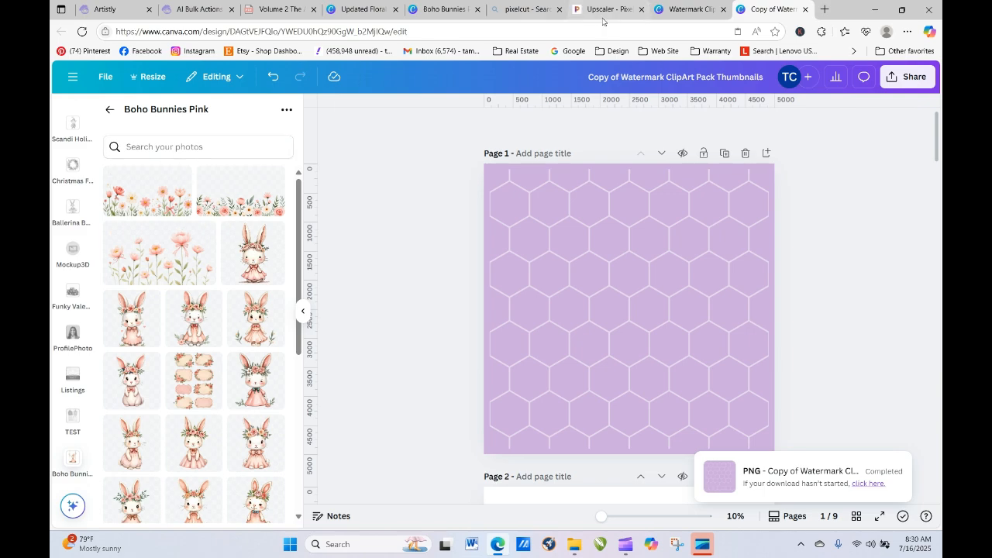
left_click(686, 9)
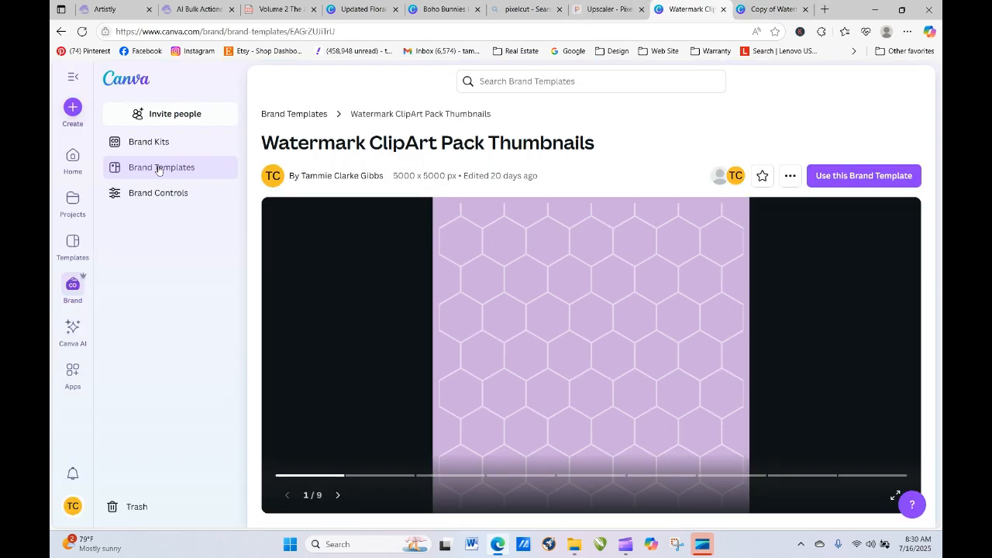
left_click(72, 285)
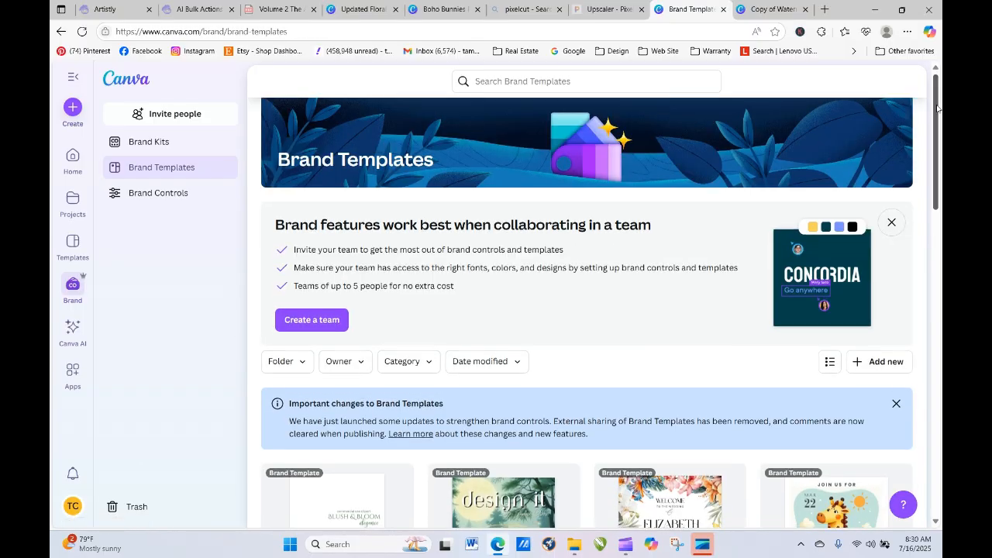
left_click_drag(936, 107, 937, 238)
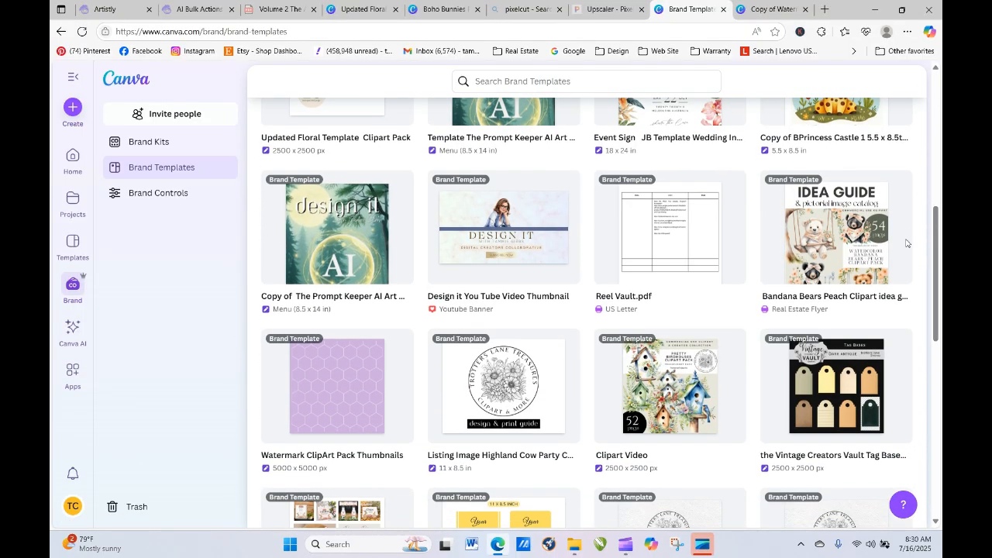
left_click(838, 222)
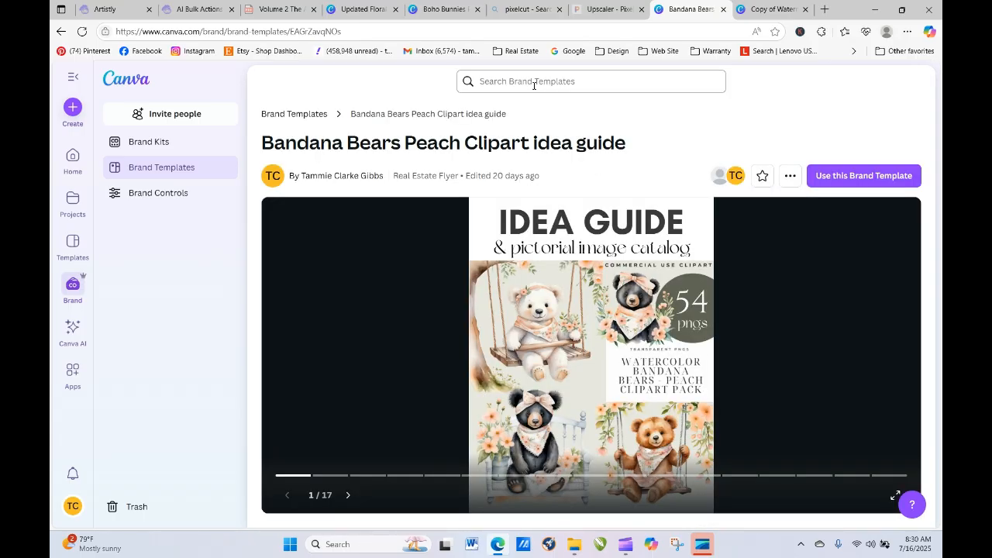
left_click(889, 177)
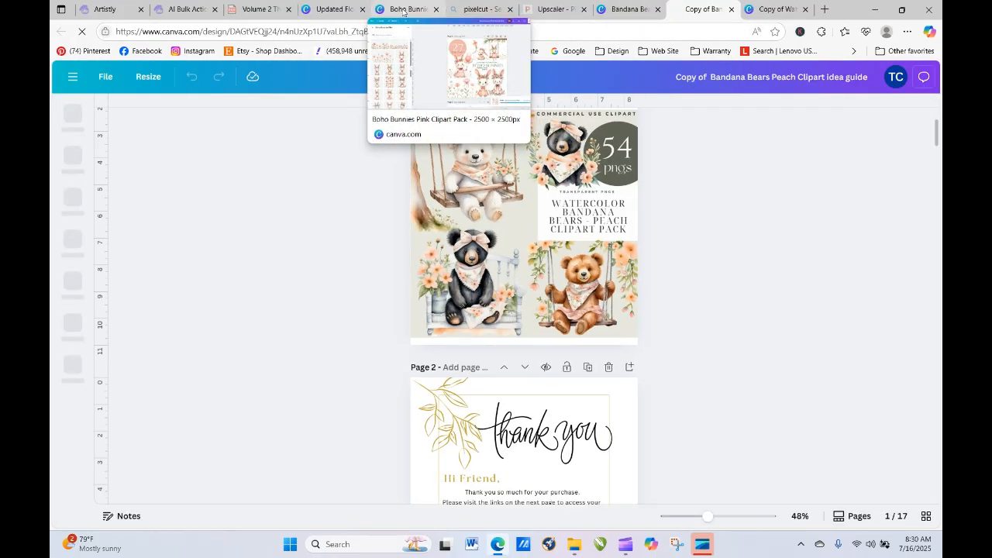
Step: Download only page 1 of the Boho Bunnies Pink Clipart Pack design as a PNG
left_click(403, 9)
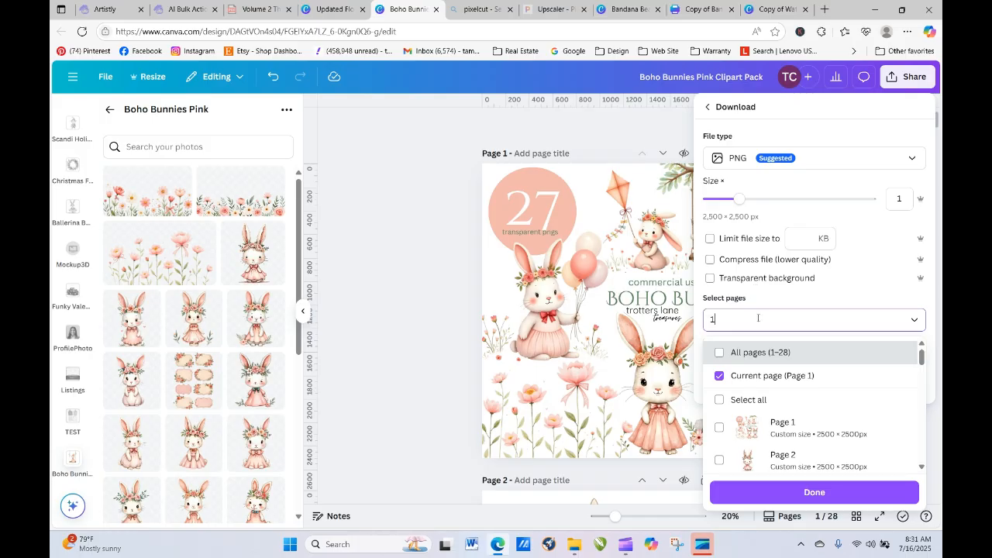
left_click(812, 497)
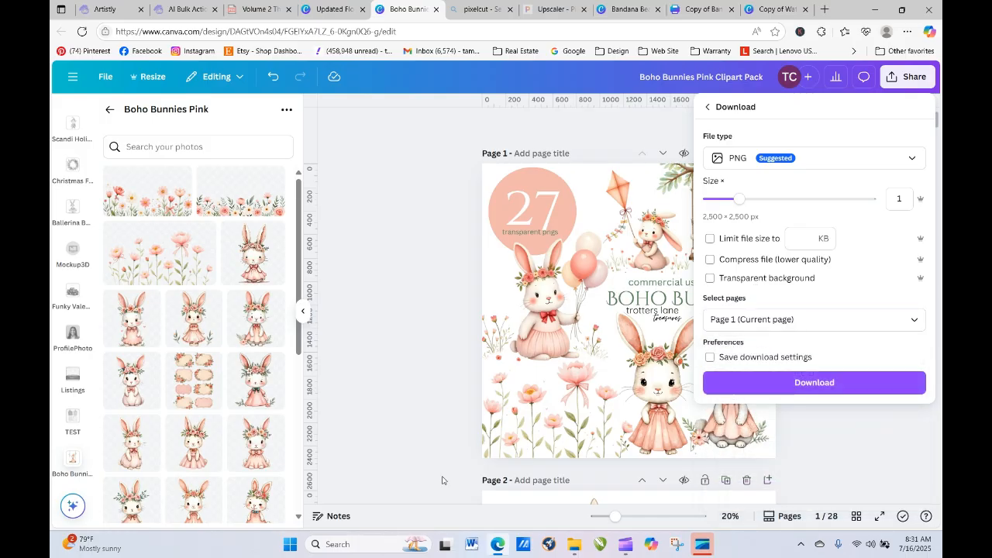
left_click(727, 386)
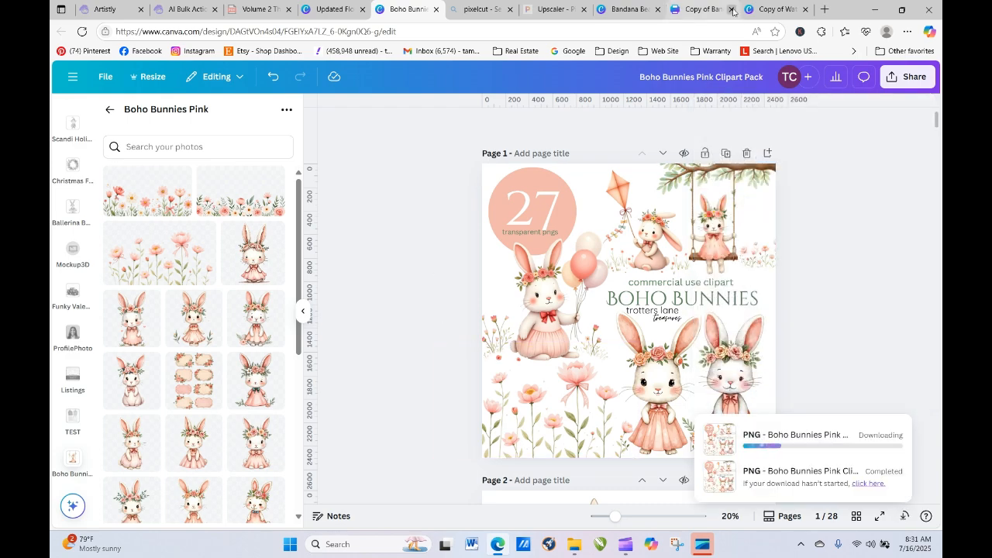
Step: Return to the copied Bandana Bears idea guide and rename the design Boho Bunnies idea guide
left_click(758, 10)
left_click(707, 9)
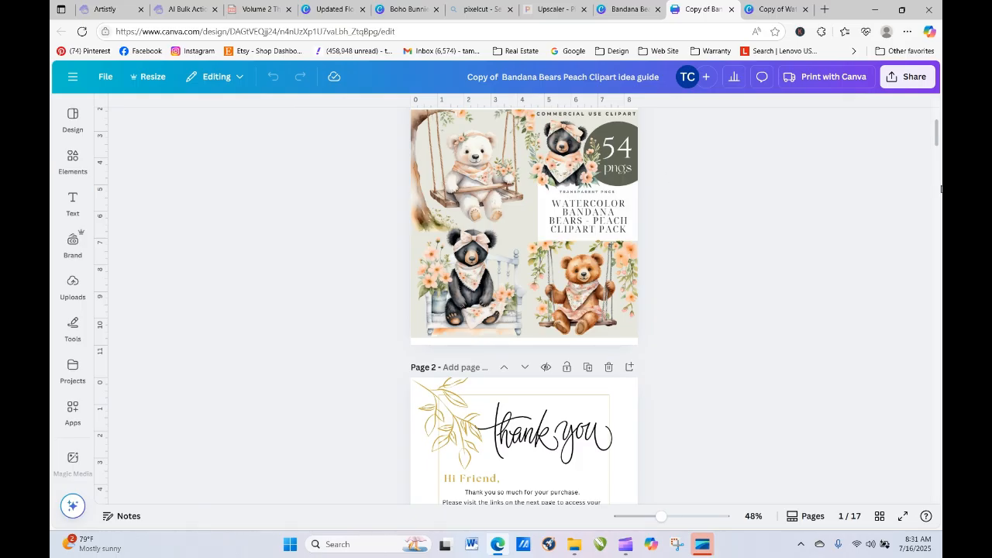
scroll(937, 139, "up", 2)
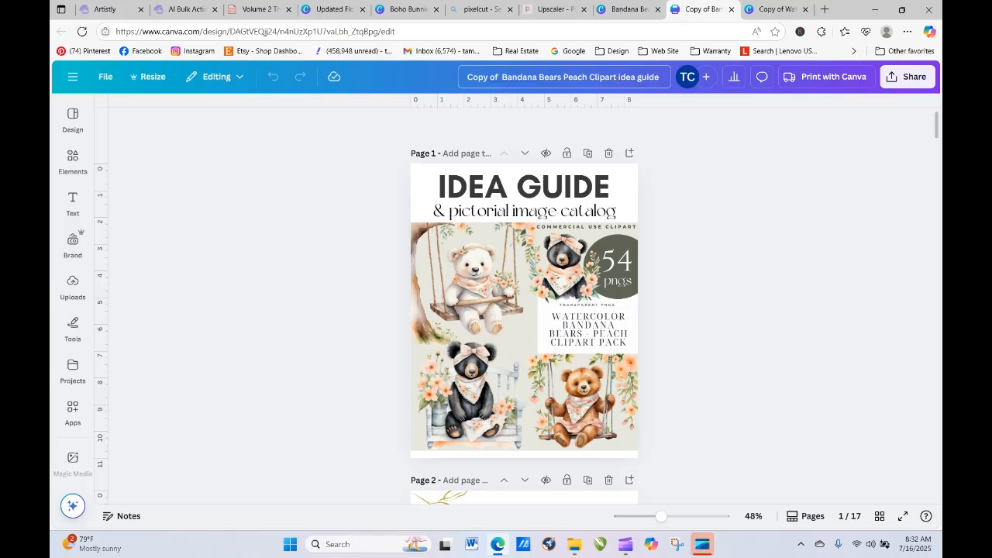
left_click_drag(618, 77, 468, 66)
type("Boho Bu")
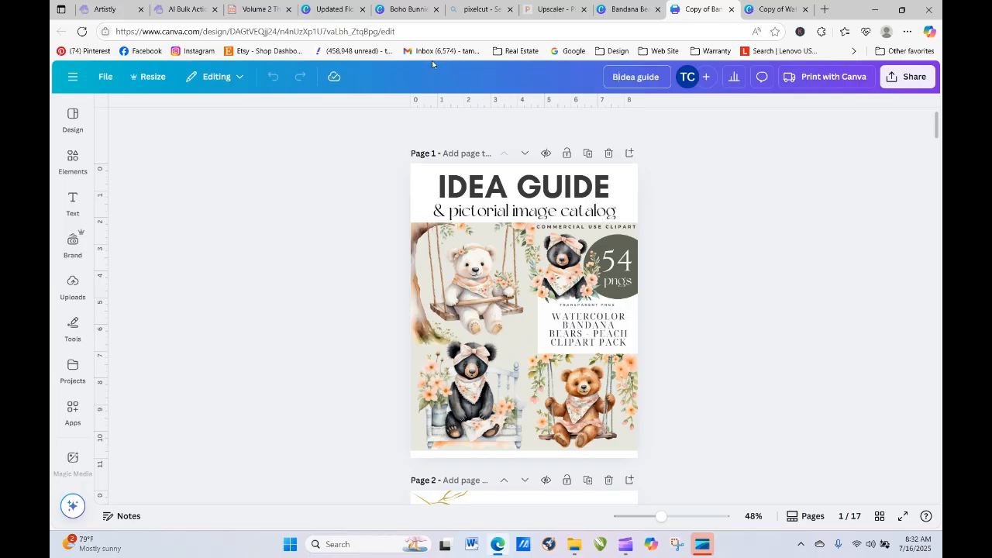
type("nnies")
left_click(217, 187)
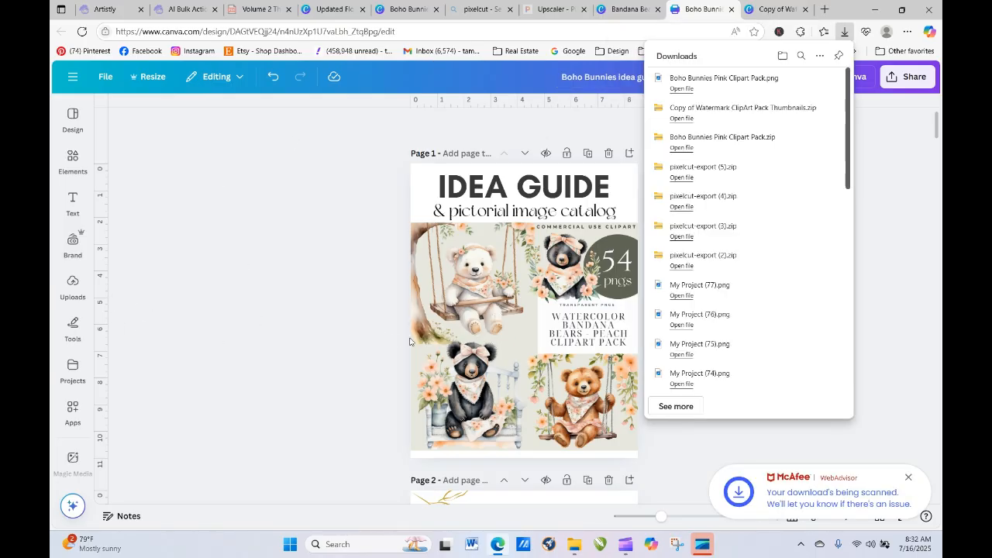
left_click(73, 285)
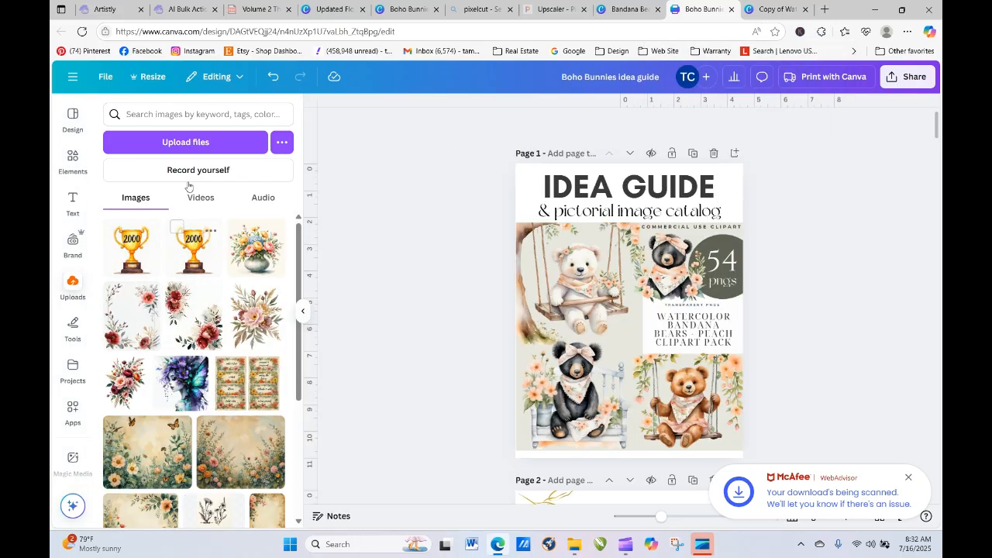
left_click(191, 142)
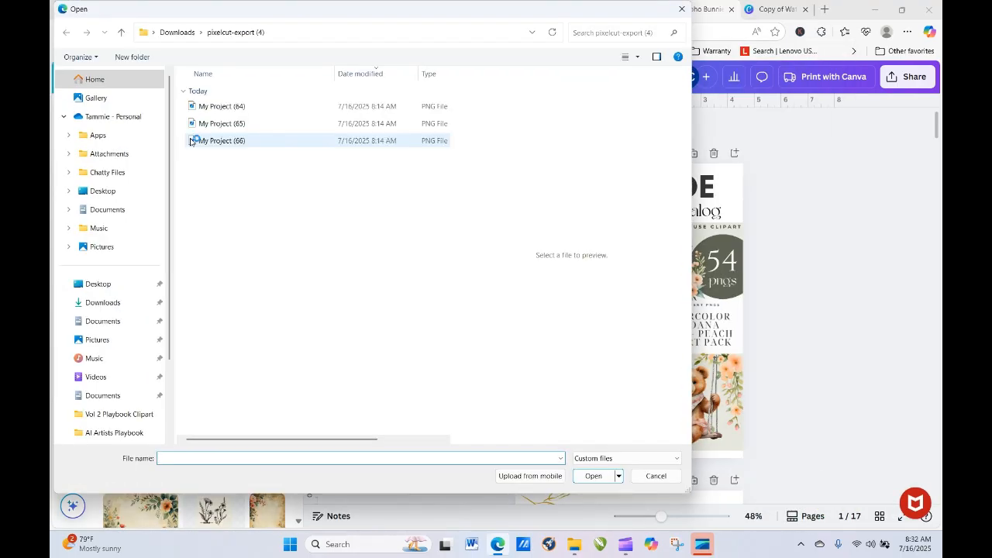
left_click(681, 8)
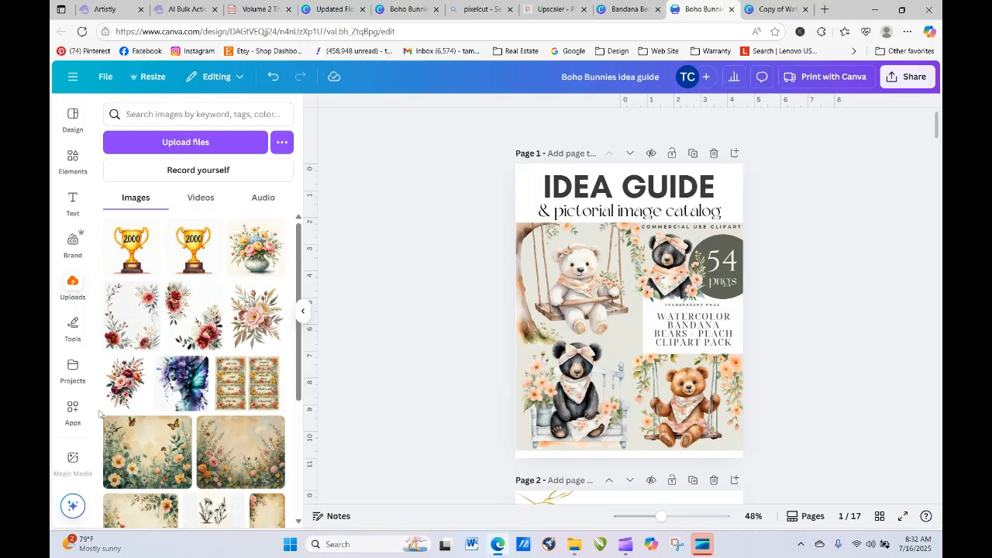
Step: Open the Boho Bunnies Pink folder from the projects
left_click(72, 369)
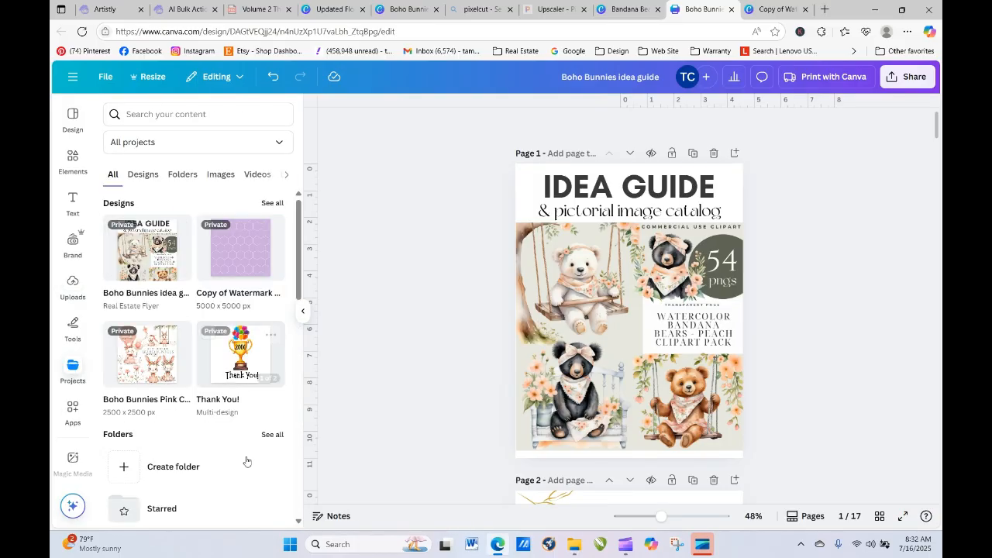
left_click_drag(300, 276, 304, 313)
scroll(232, 334, "down", 2)
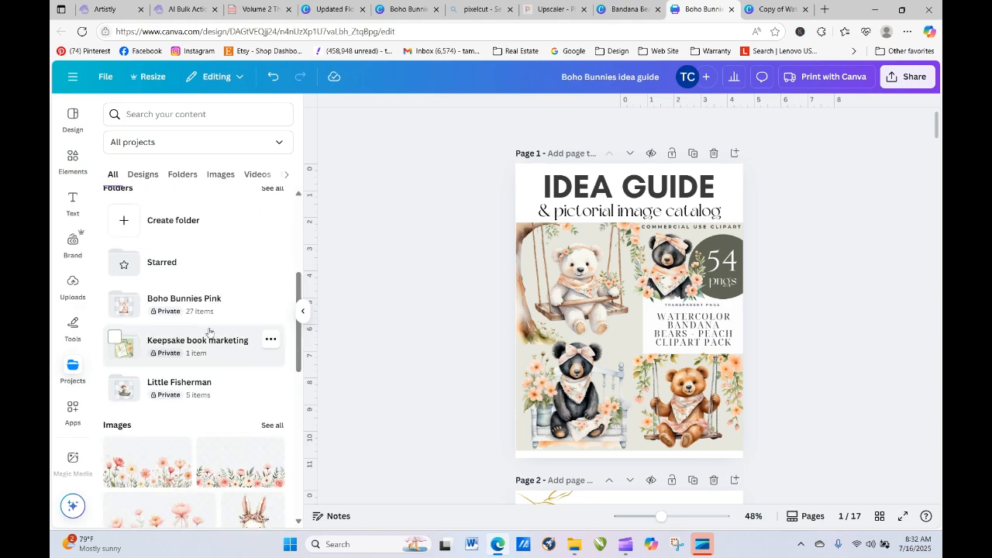
left_click(186, 302)
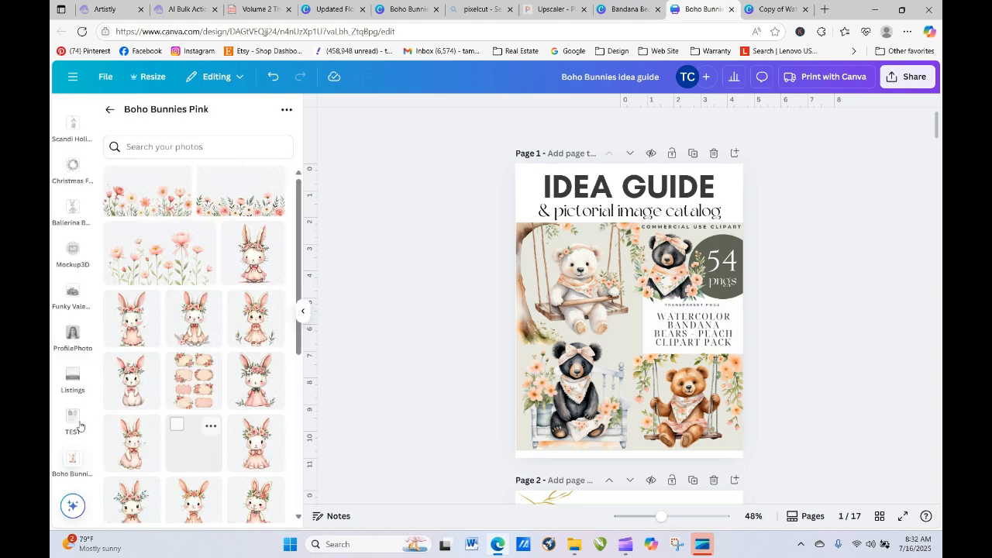
Step: Upload the Boho Bunnies Pink Clipart Pack image from Downloads to this folder and replace the cover picture on page 1 with it
left_click(286, 109)
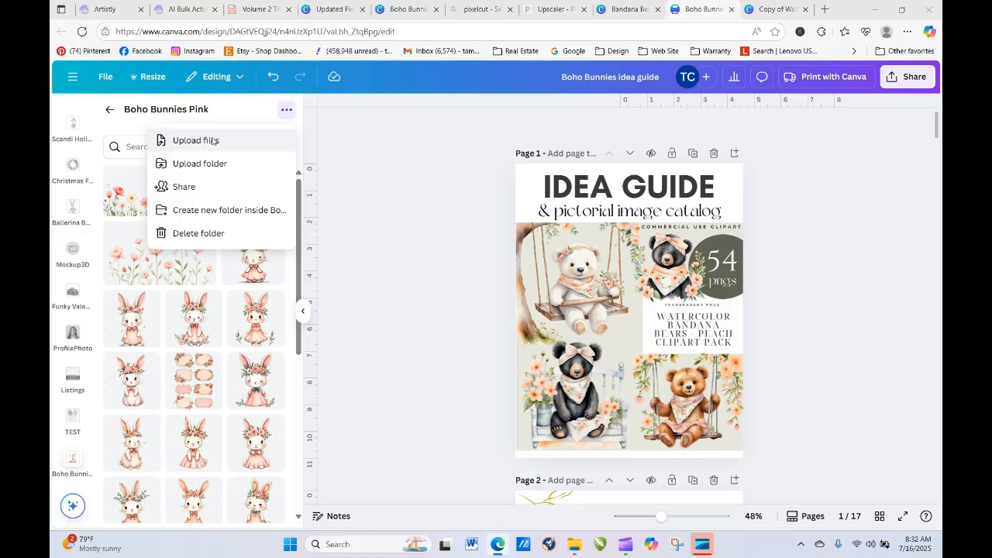
left_click(210, 140)
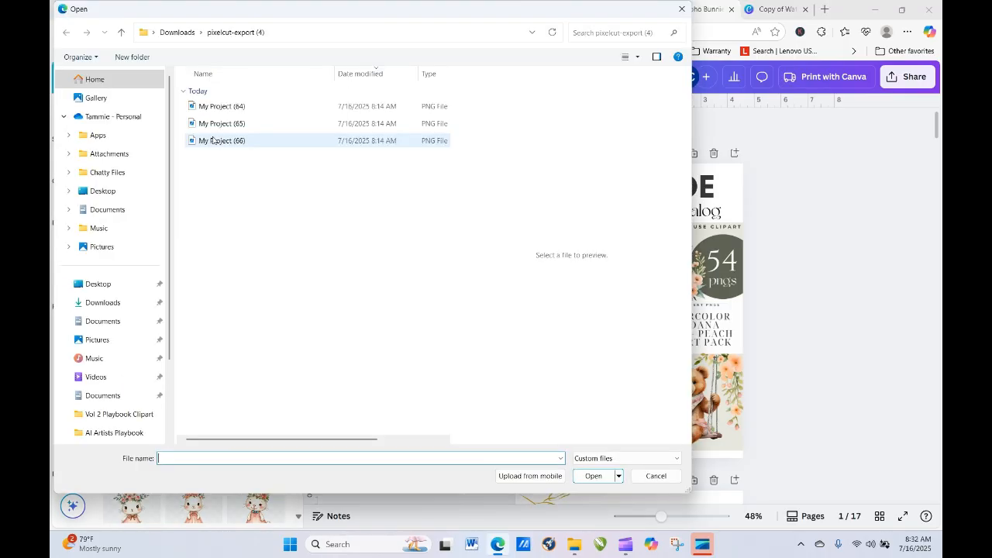
left_click(108, 305)
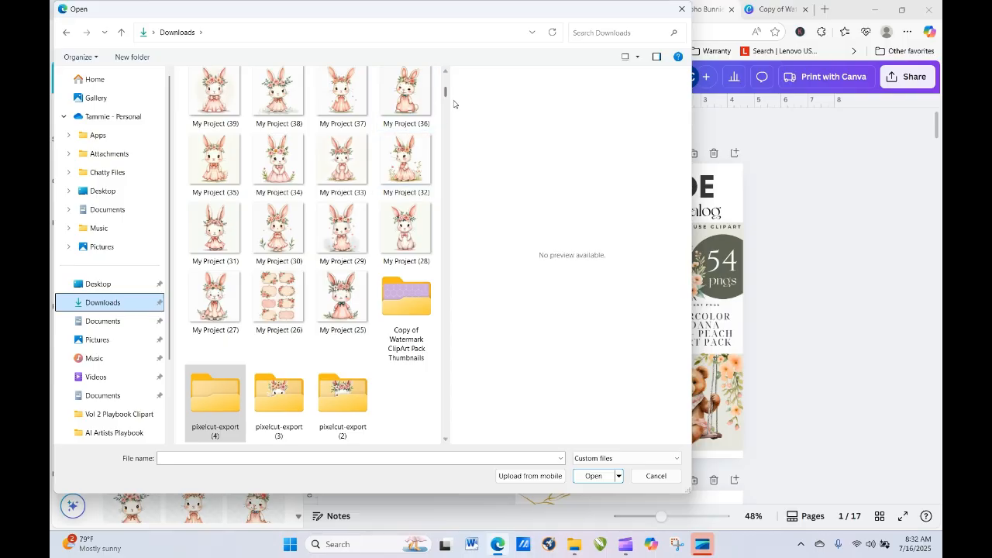
left_click_drag(446, 95, 445, 73)
left_click(224, 118)
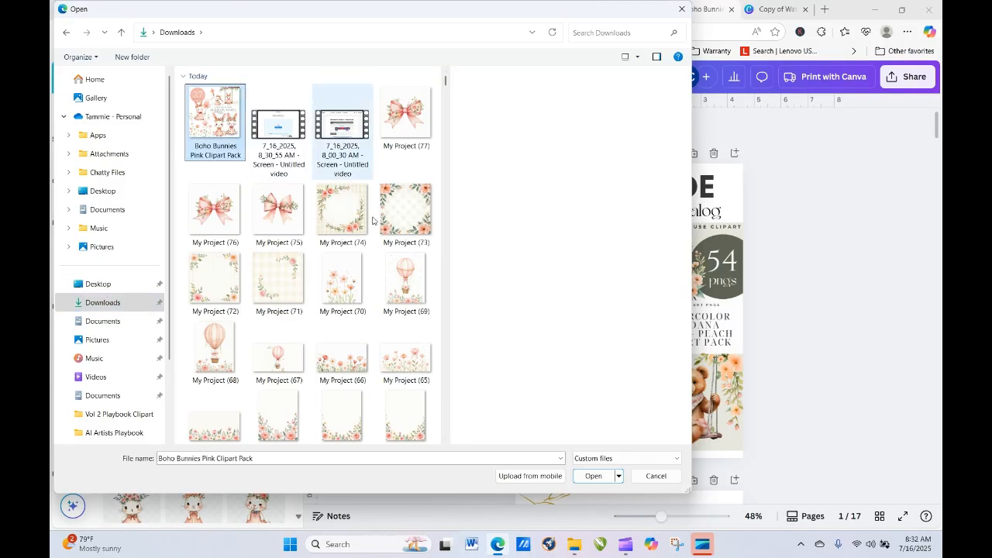
left_click(598, 477)
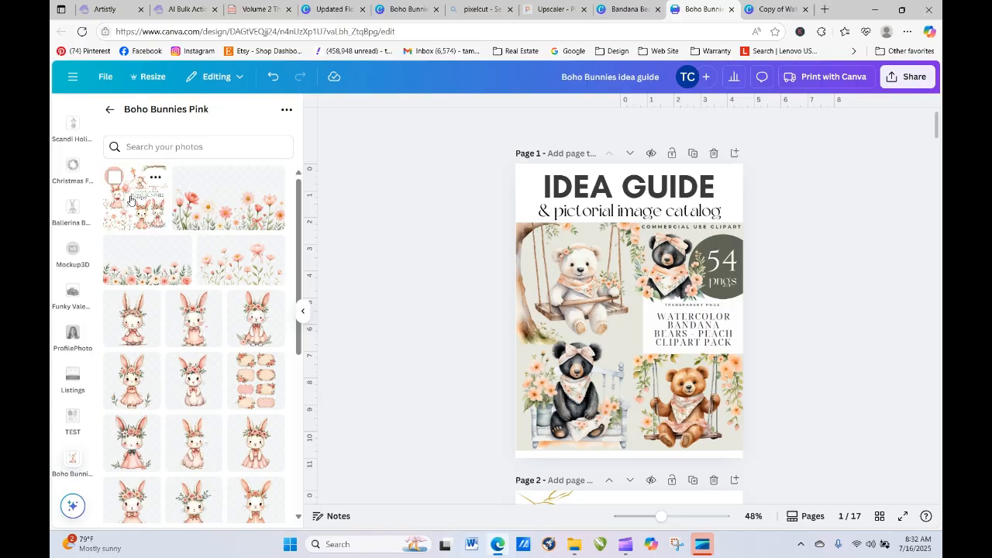
left_click_drag(130, 200, 573, 317)
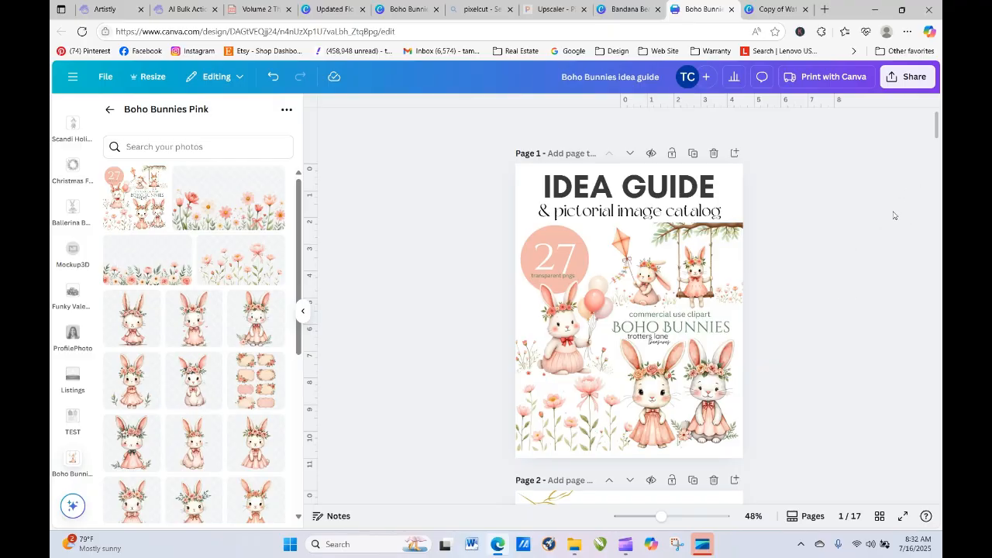
Step: Review the thank-you, links, terms of use and clipart creation pages for anything that needs updating
scroll(892, 216, "down", 5)
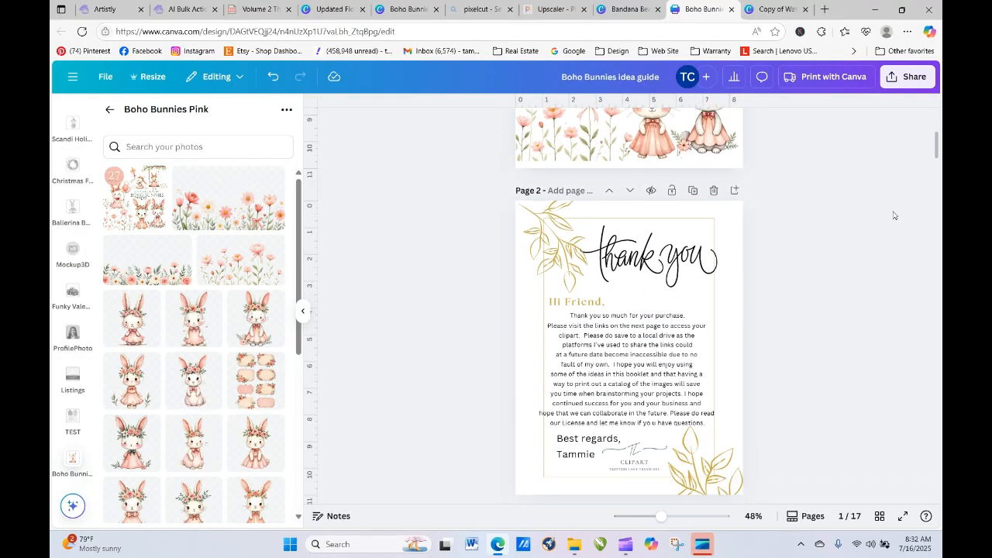
scroll(893, 216, "down", 5)
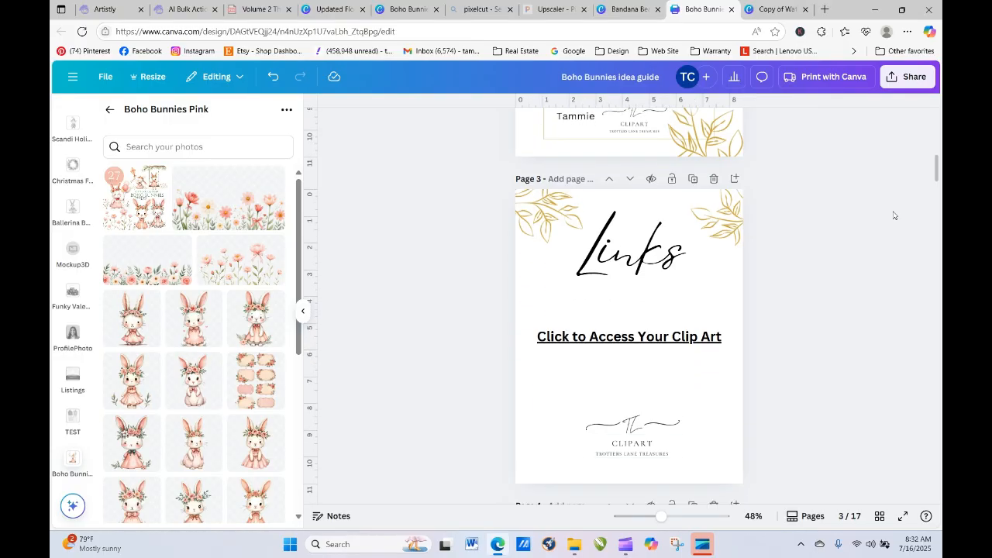
scroll(893, 215, "down", 1)
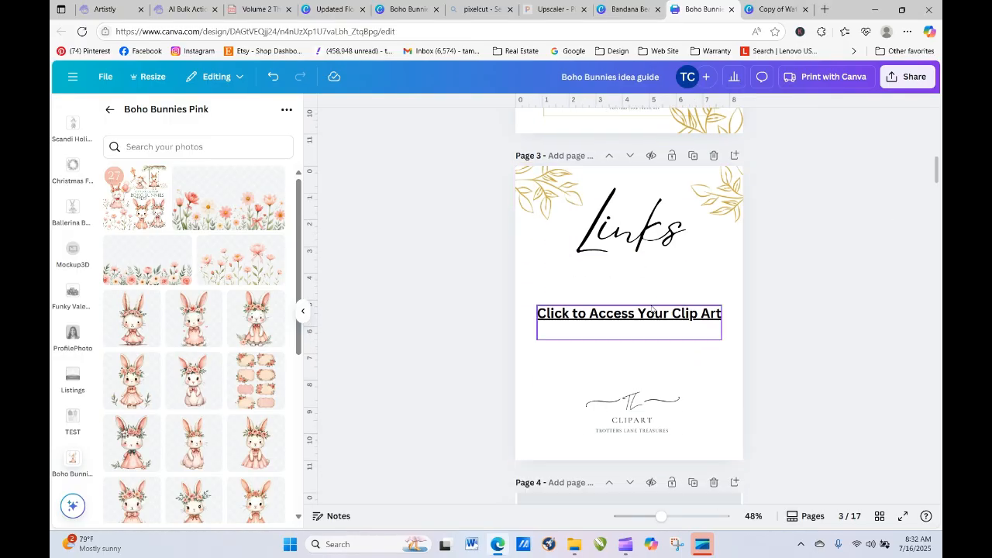
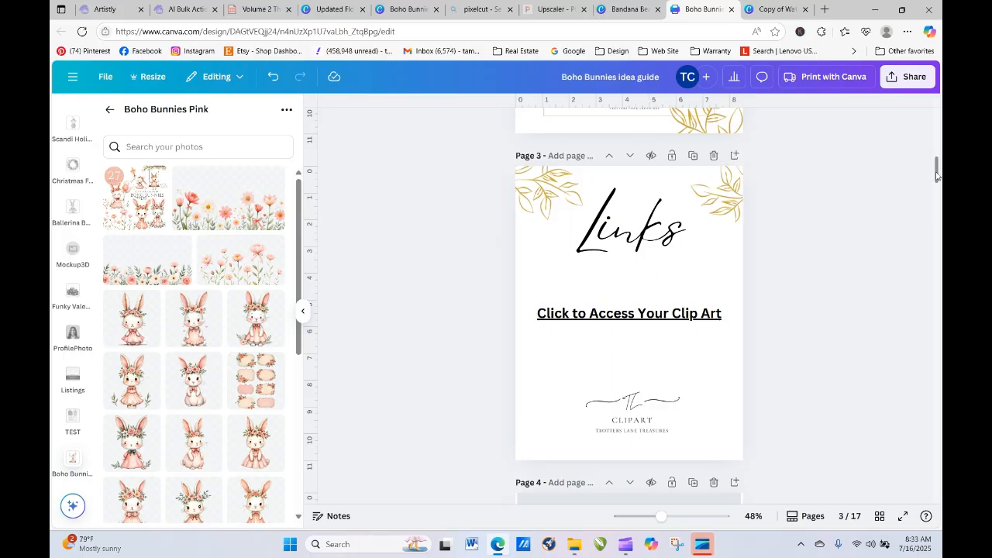
scroll(635, 154, "down", 5)
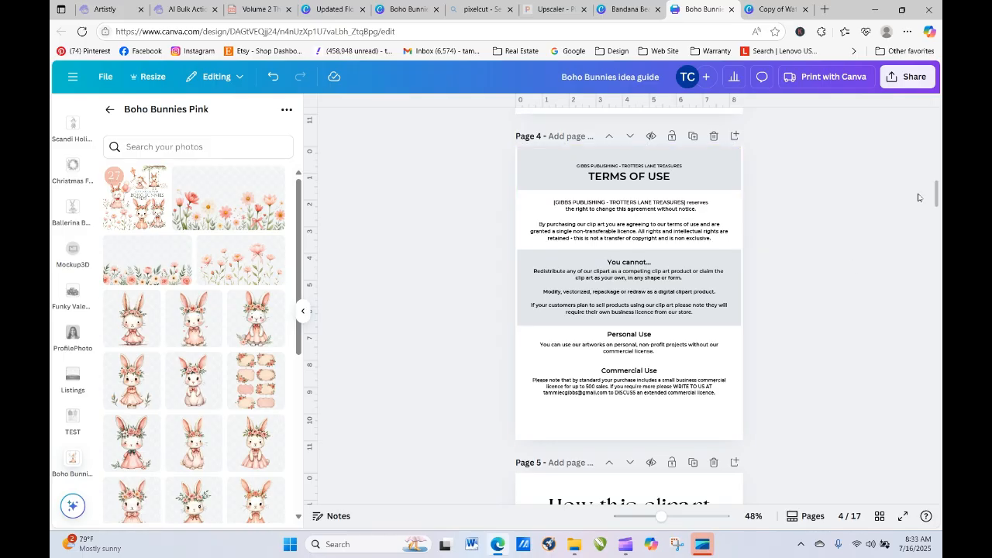
left_click_drag(938, 192, 935, 204)
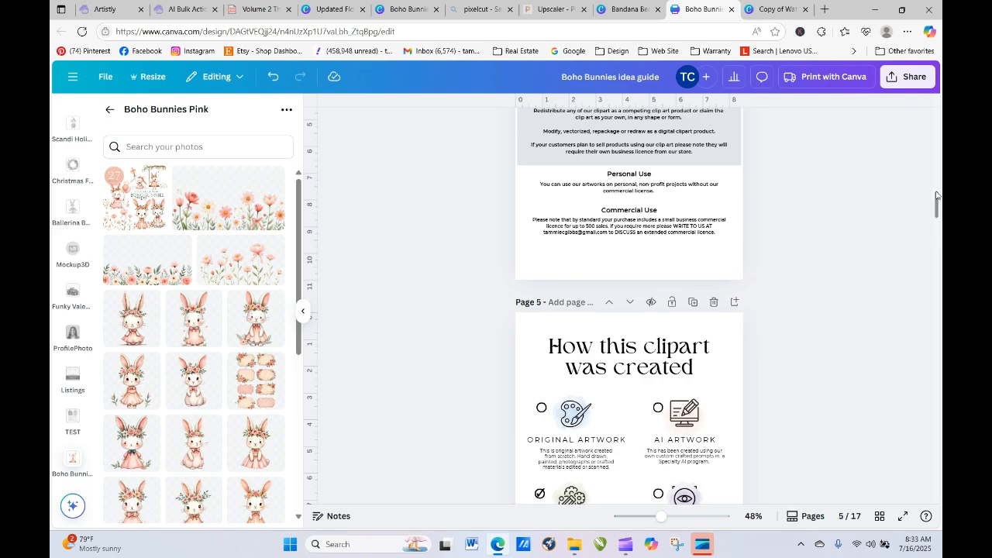
left_click_drag(937, 206, 936, 217)
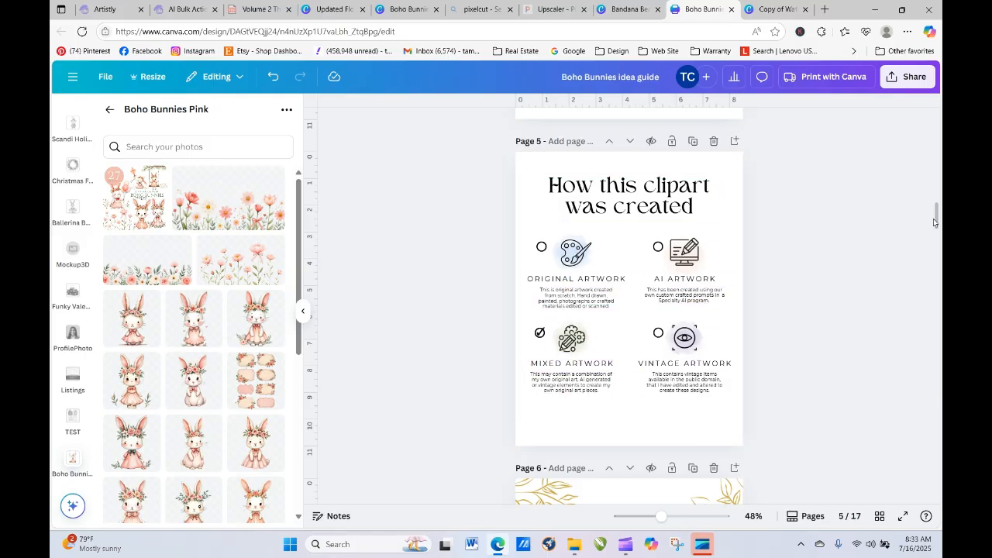
scroll(673, 226, "down", 5)
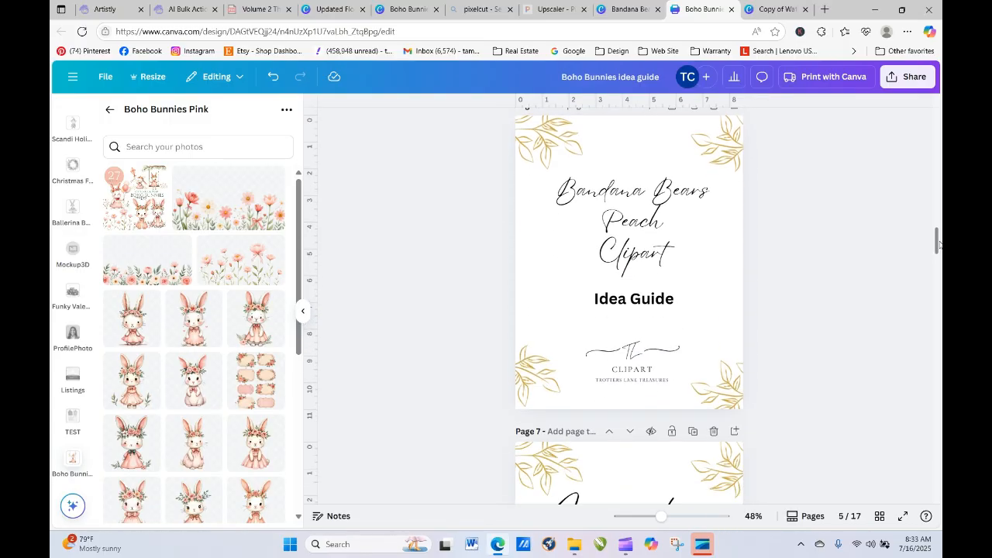
Step: Replace "Bandana Bears Peach" with "Boho Bunnies" in the Idea Guide title on page 6
double_click(651, 217)
left_click(574, 217)
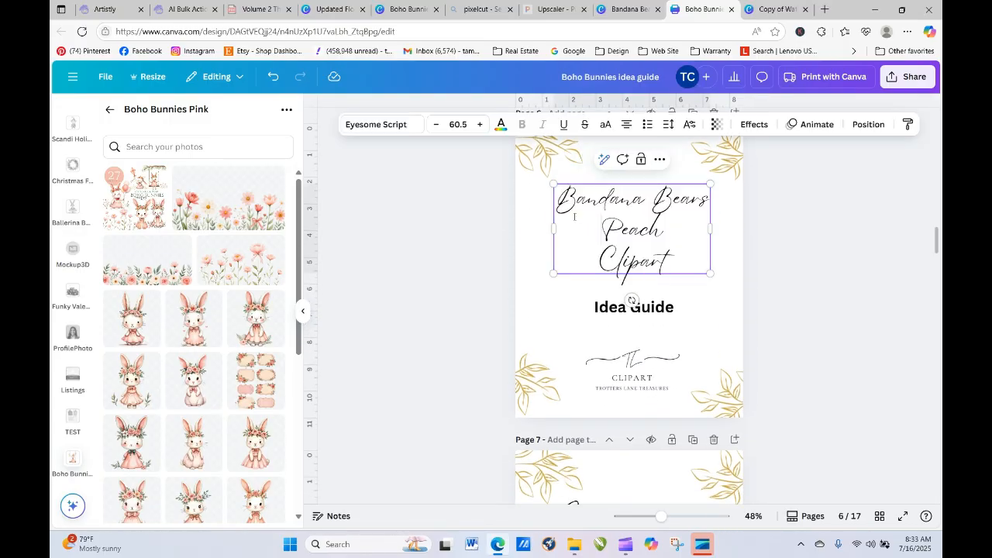
left_click_drag(560, 193, 702, 224)
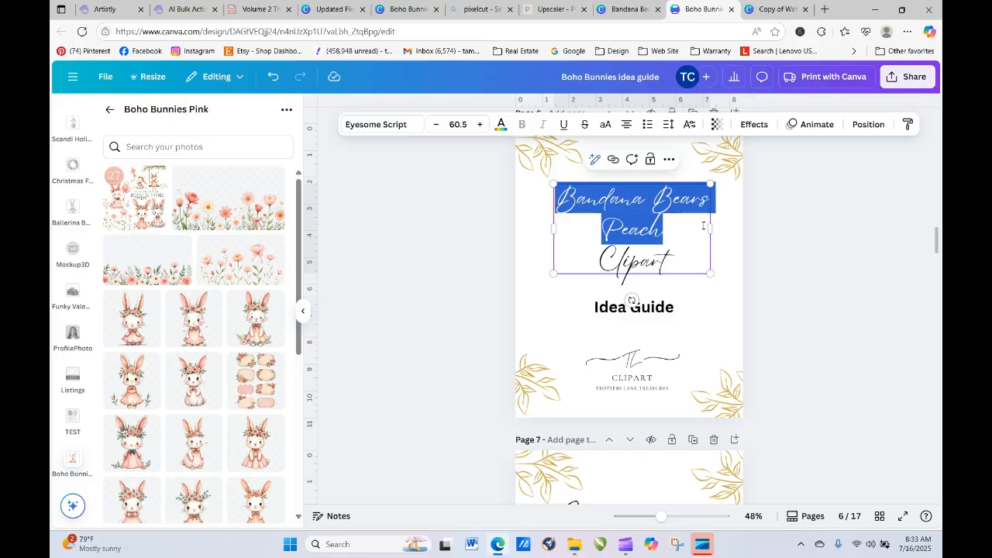
type("Boho")
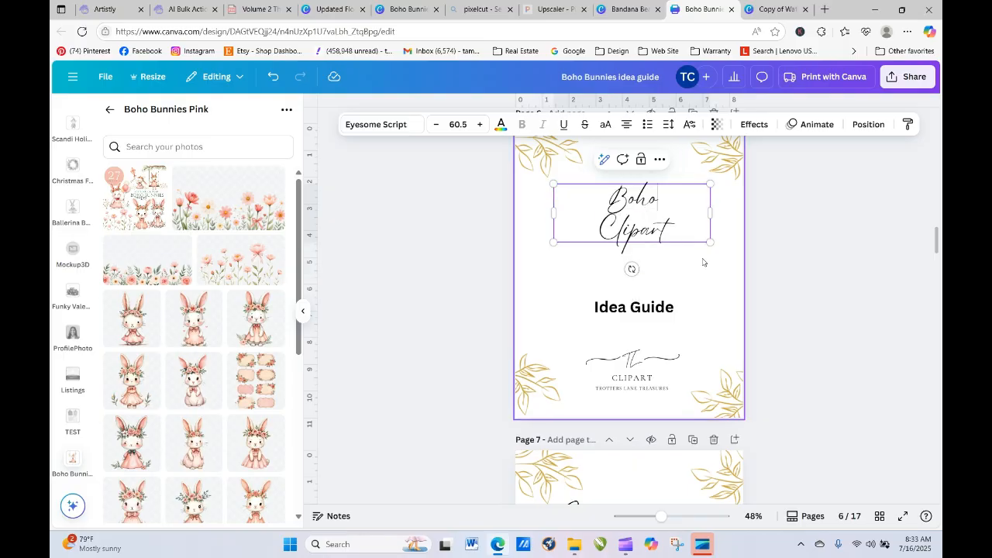
type(" Bunnies")
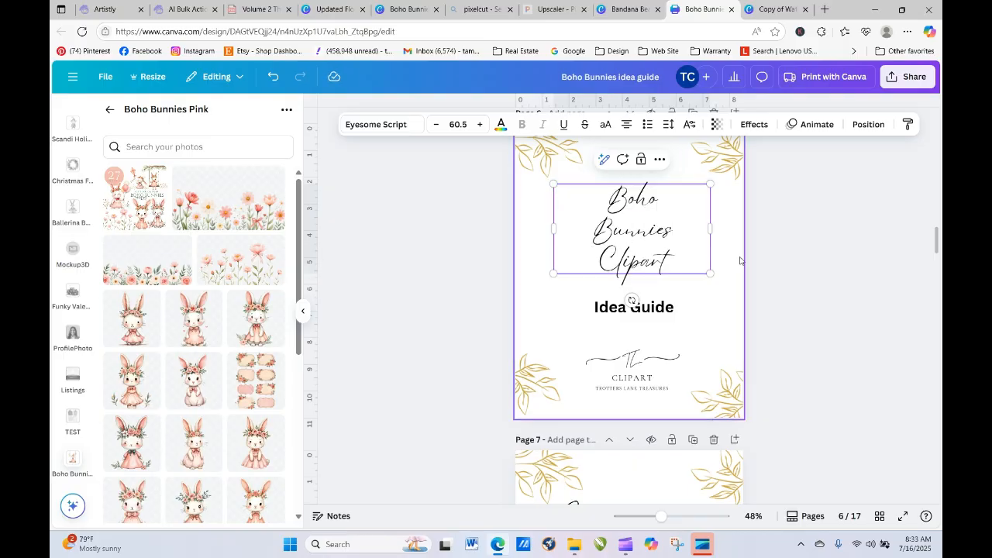
left_click(827, 251)
Step: Copy the Boho Bunnies Clipart title text box on page 6
left_click(700, 235)
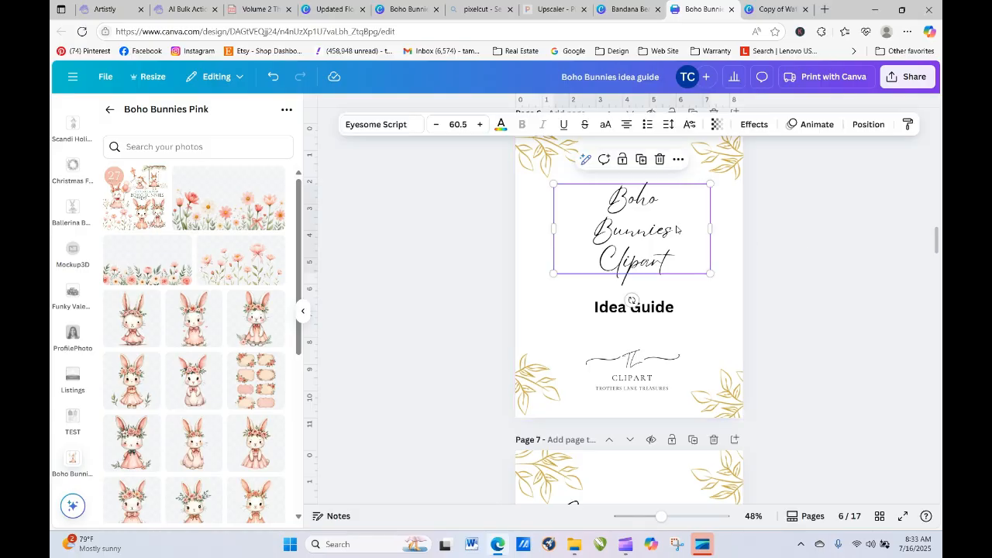
right_click(675, 230)
left_click(713, 200)
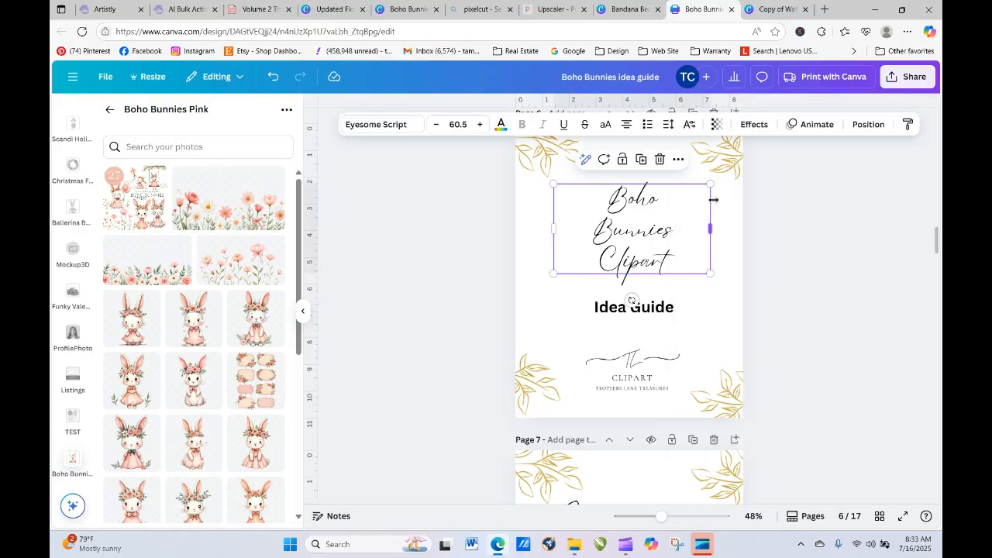
left_click(815, 265)
Step: Replace the Bandana Bears Peach Clipart title on the Pictorial Image Catalog page, page 11, with the copied title
scroll(815, 265, "down", 2)
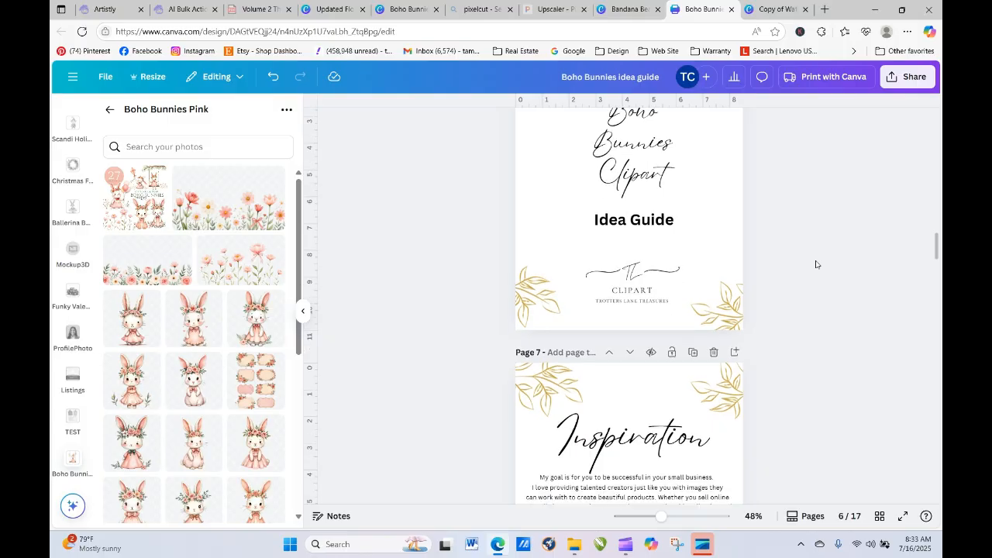
scroll(815, 264, "down", 4)
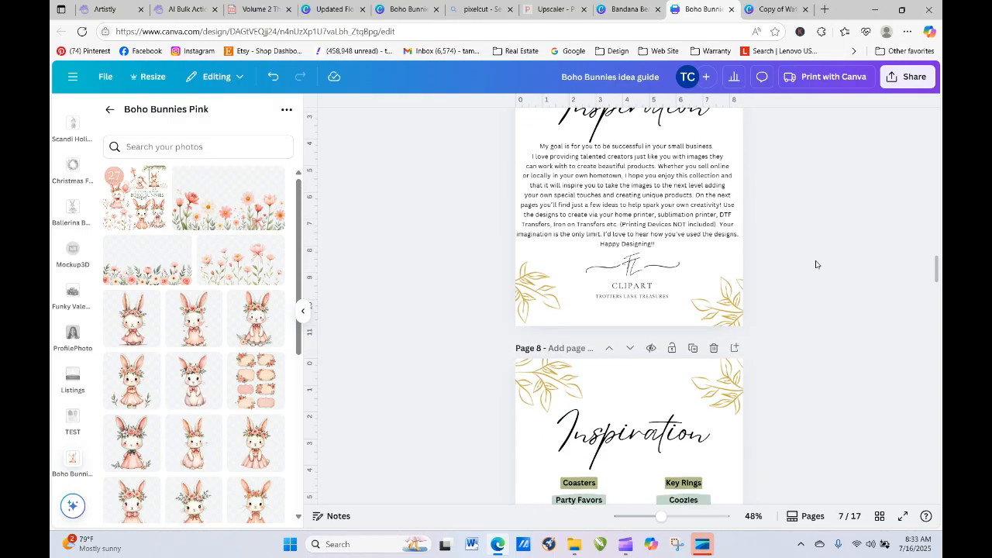
scroll(815, 265, "down", 4)
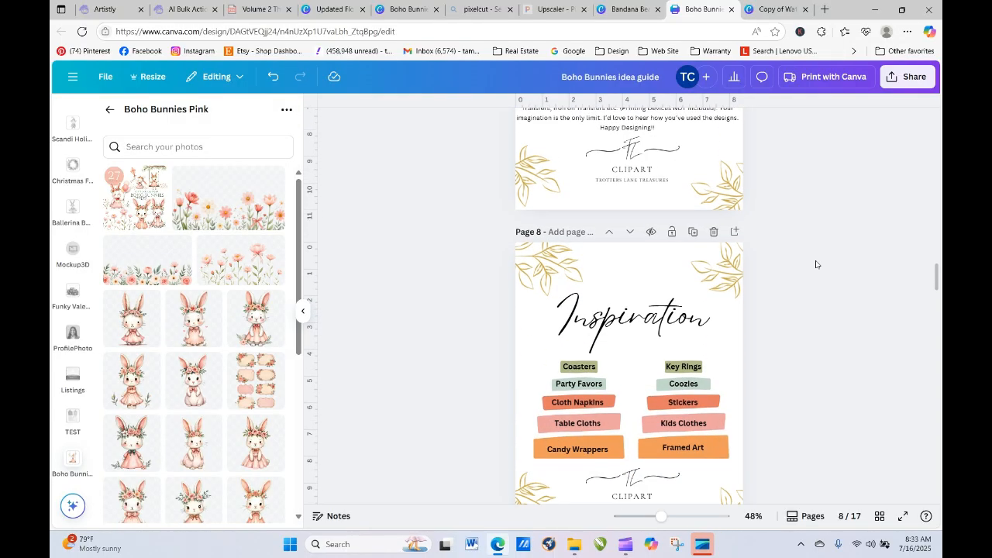
scroll(815, 265, "down", 4)
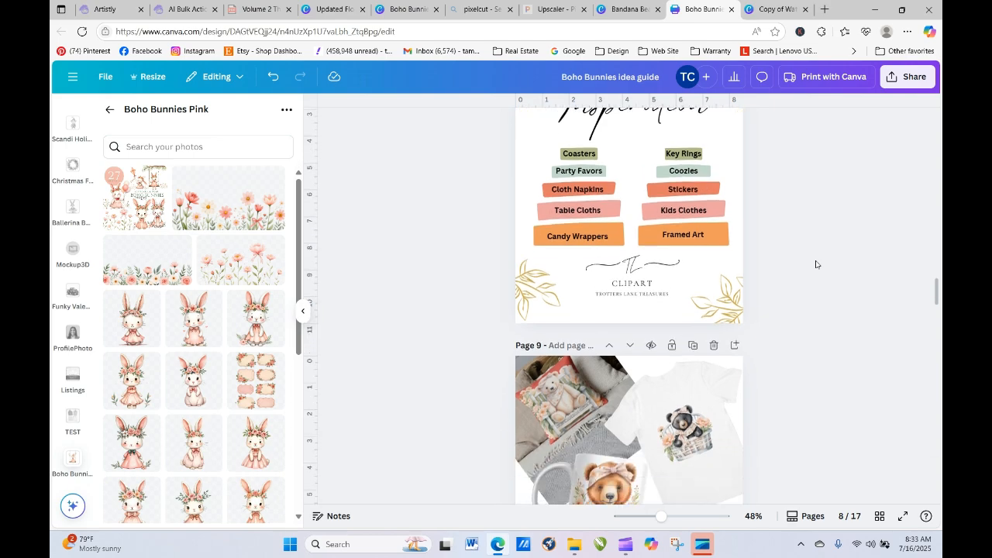
scroll(815, 264, "down", 5)
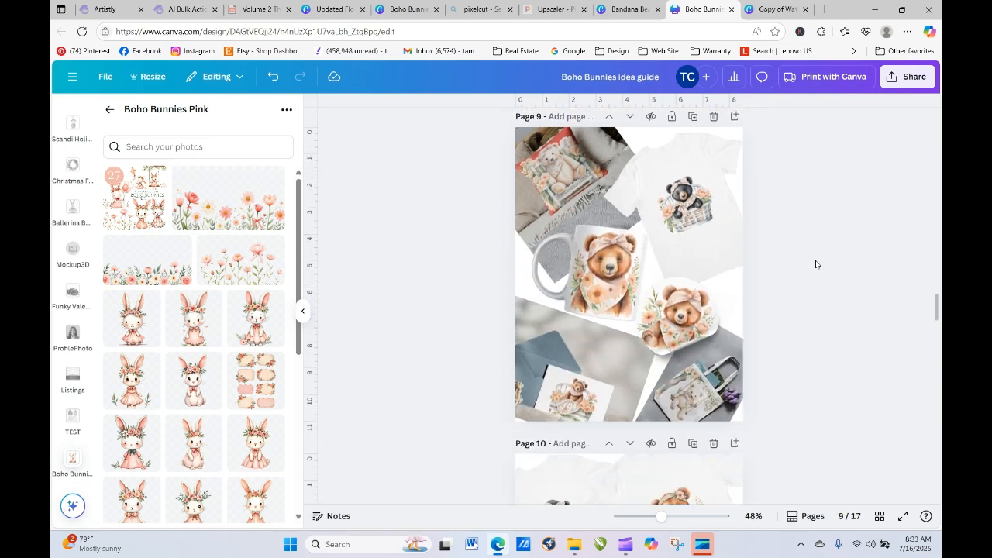
scroll(815, 264, "down", 13)
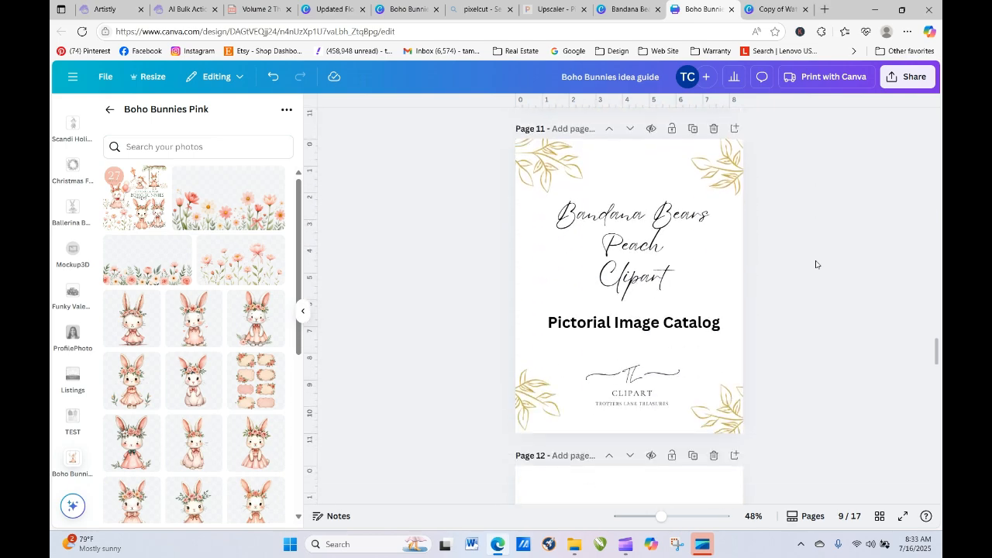
left_click_drag(646, 229, 344, 189)
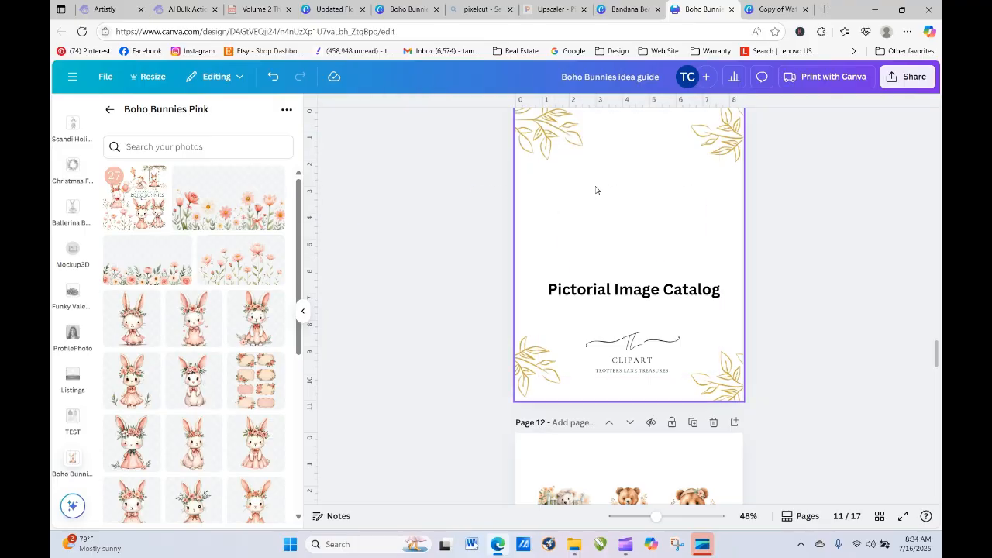
right_click(596, 187)
left_click(633, 248)
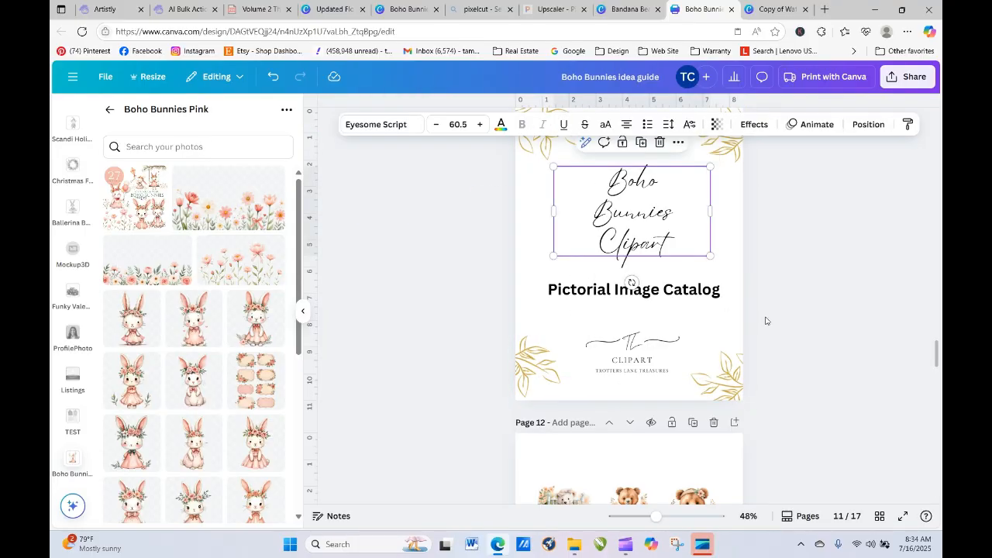
left_click(765, 318)
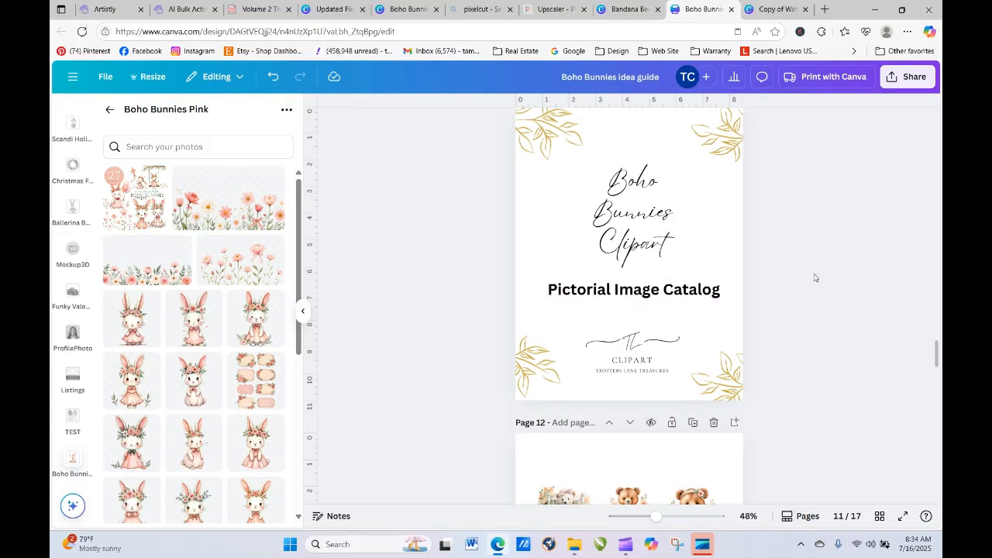
Step: Start a folder upload into the Boho Bunnies Pink folder and browse to Downloads for the source
scroll(814, 278, "down", 3)
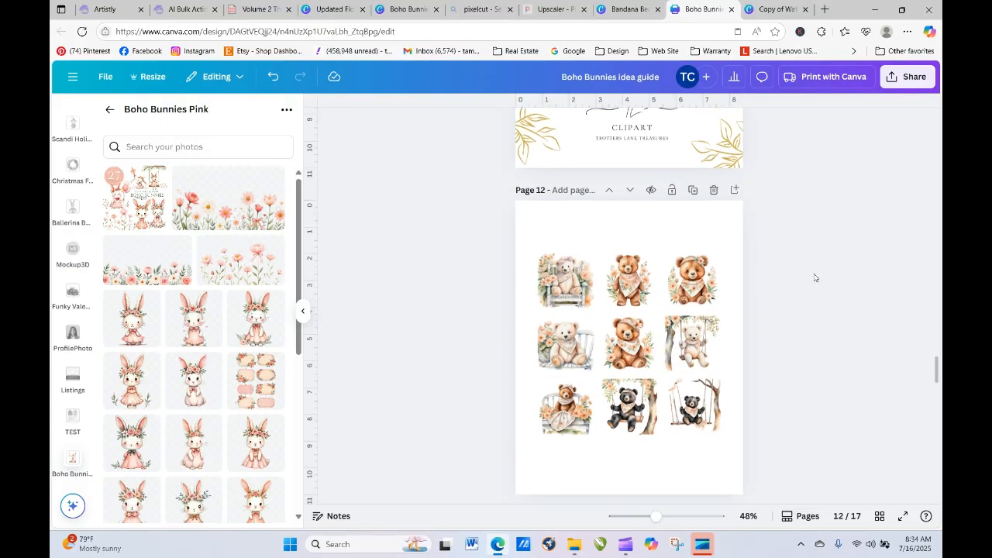
scroll(814, 277, "down", 1)
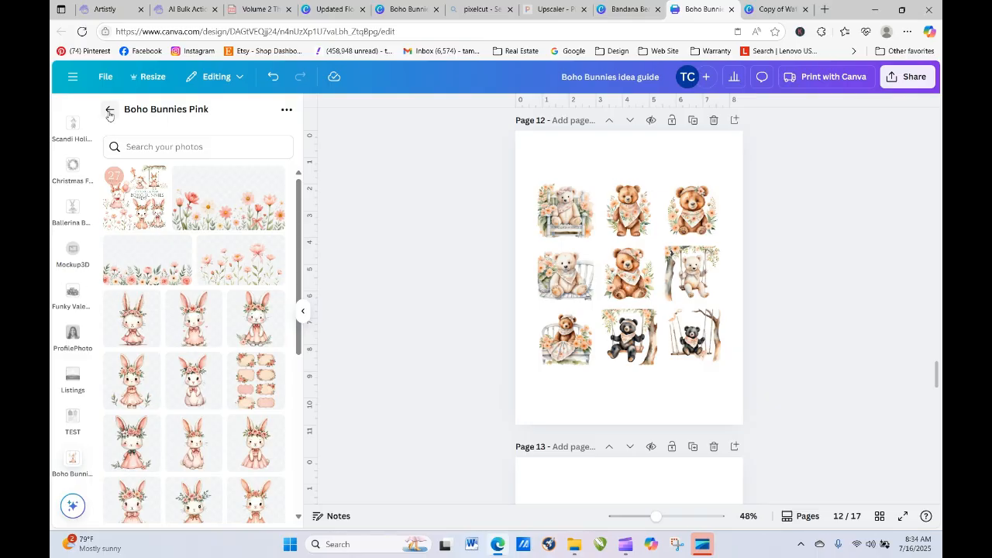
left_click(286, 109)
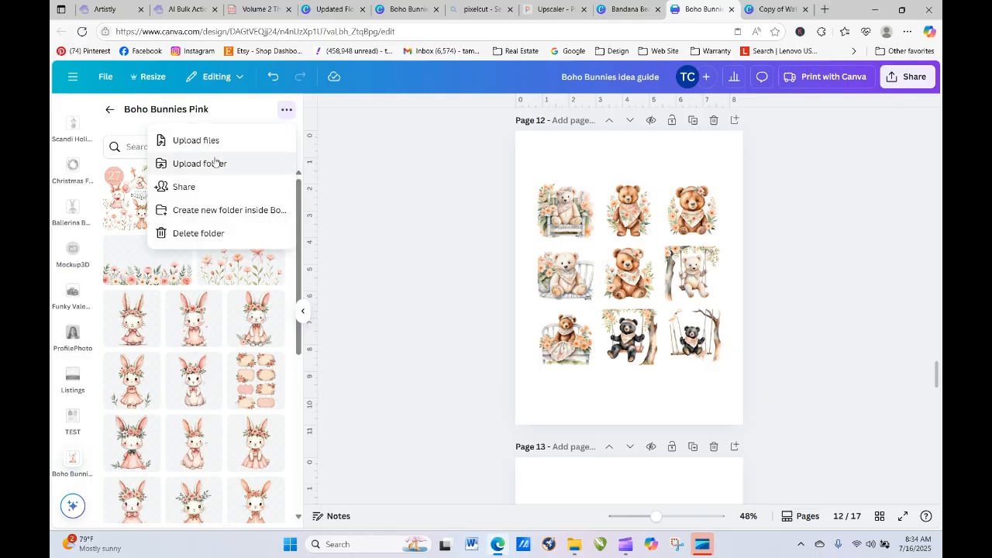
left_click(208, 166)
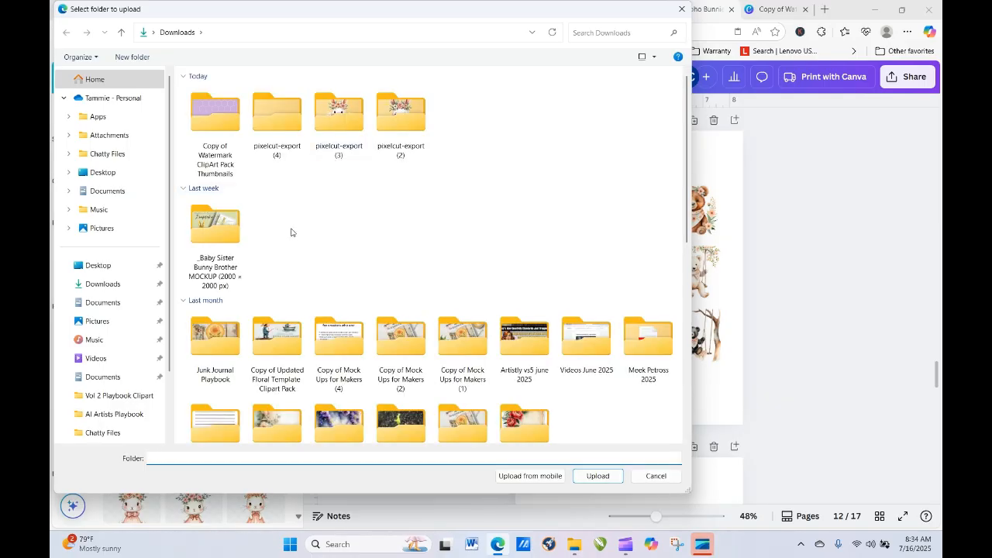
left_click(103, 284)
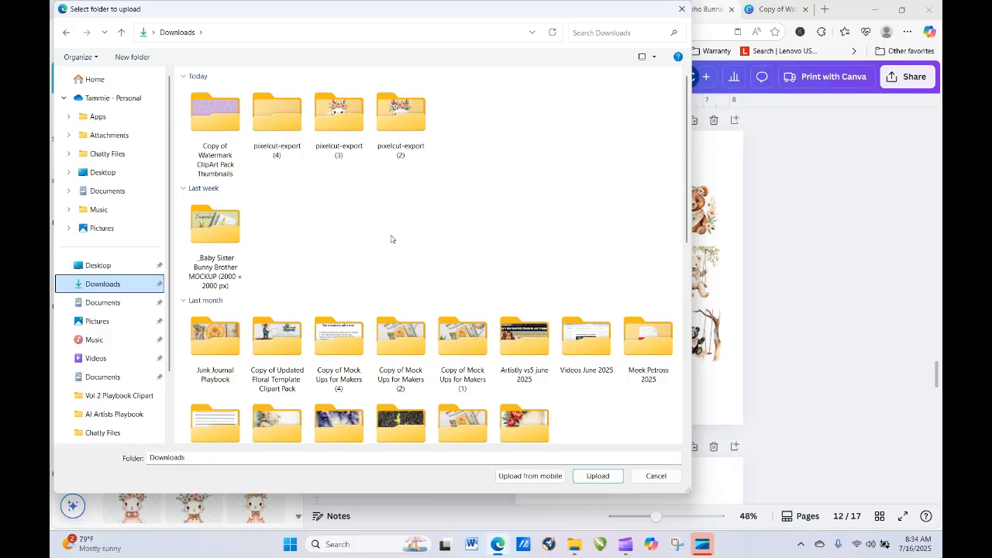
Step: Upload the "Copy of Watermark ClipArt Pack Thumbnails" folder into the Boho Bunnies Pink folder and open it there
left_click(215, 122)
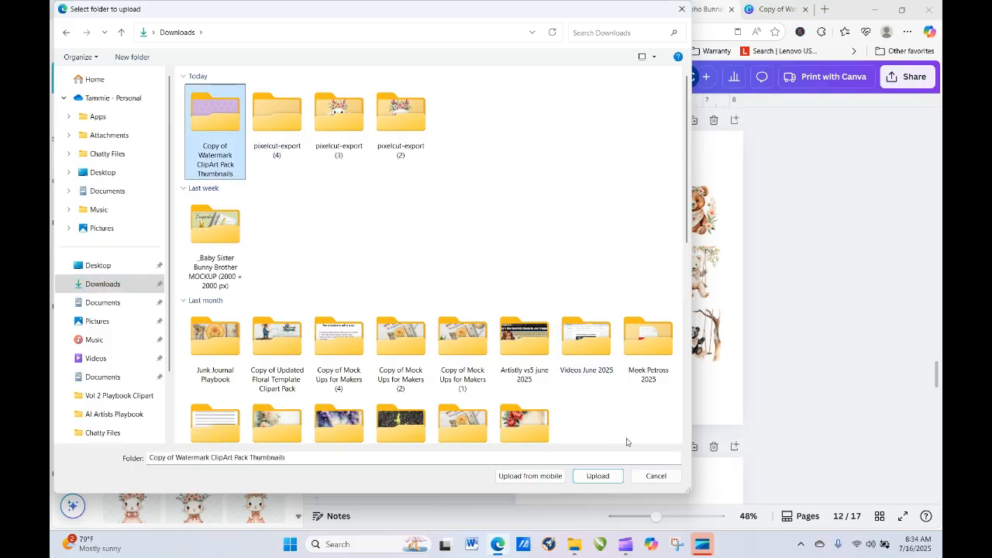
left_click(598, 476)
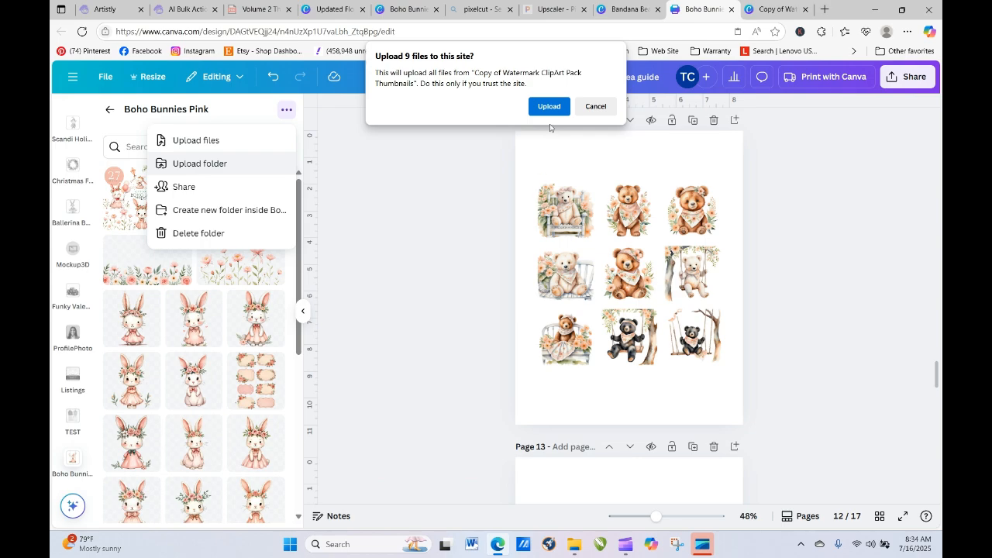
left_click(548, 106)
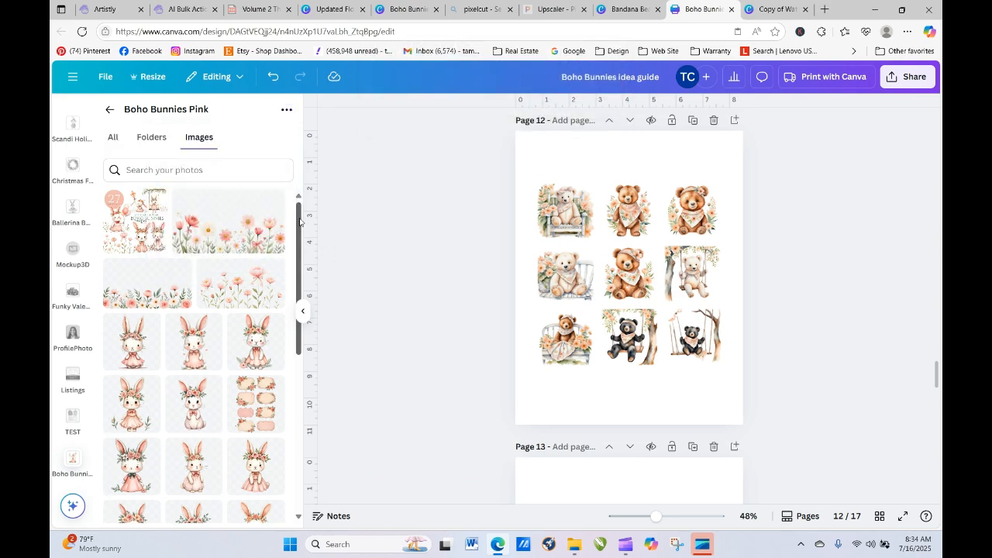
left_click(152, 136)
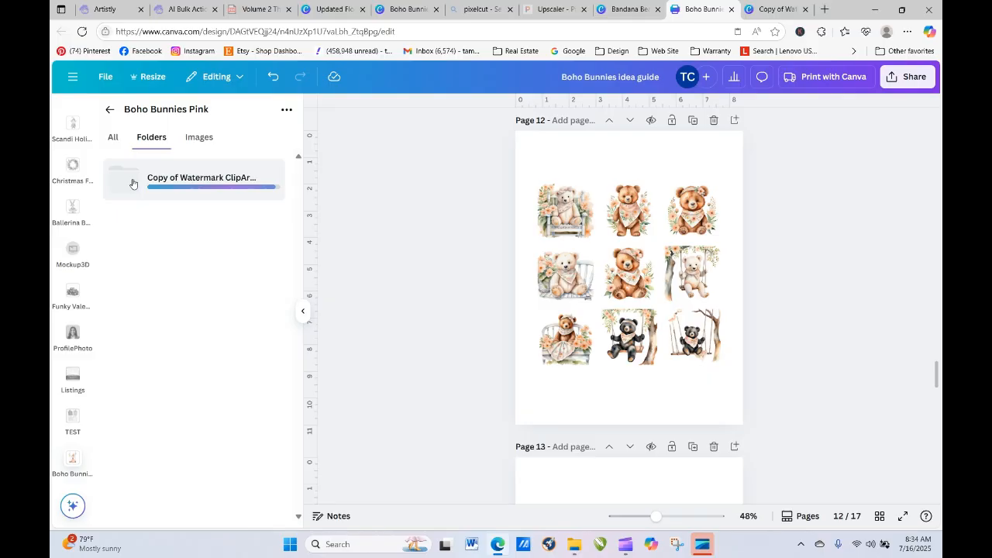
left_click(177, 190)
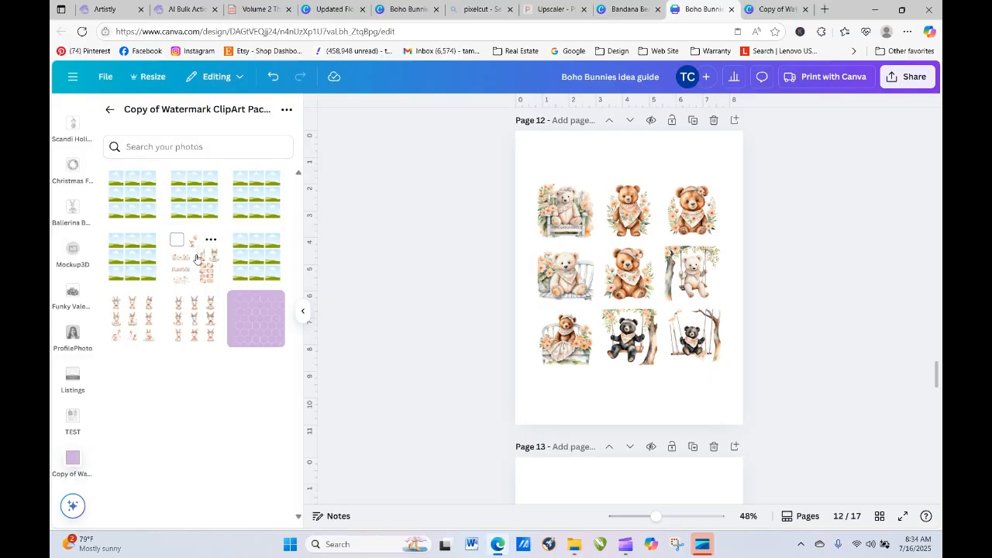
Step: Replace the bear clipart sheets on pages 12 and 13 with the two uploaded nine-bunny sheets
left_click_drag(129, 324, 573, 317)
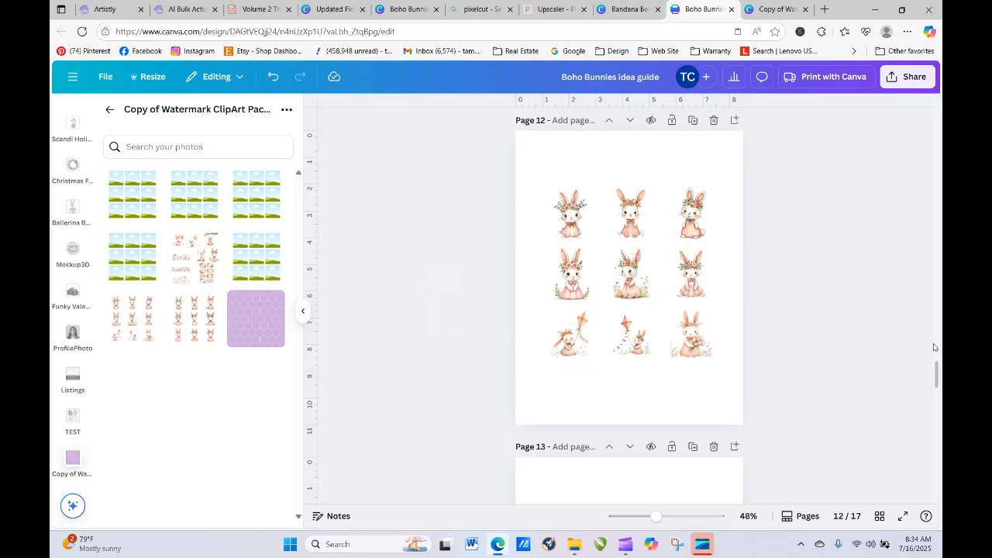
scroll(612, 385, "down", 5)
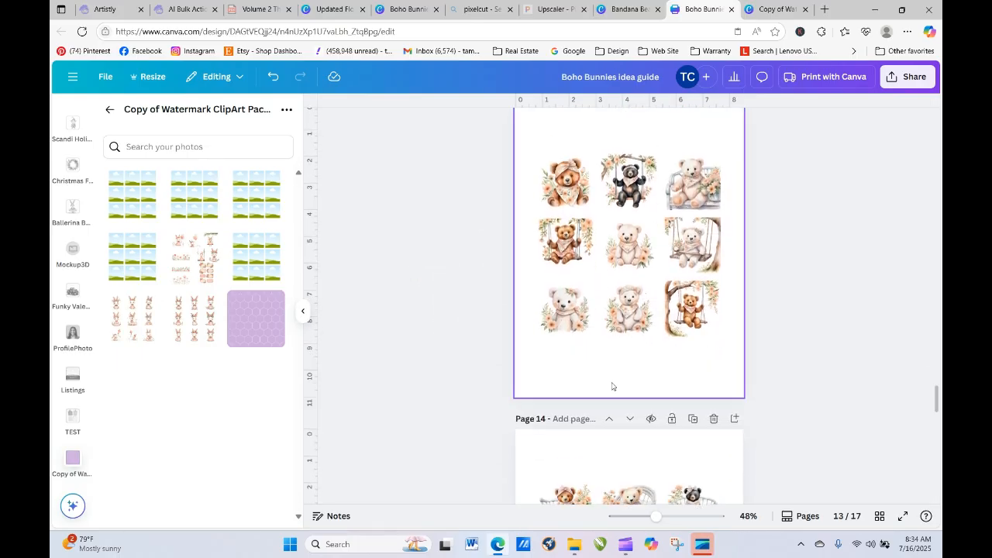
left_click(133, 319)
left_click_drag(603, 275, 314, 275)
left_click_drag(575, 275, 309, 246)
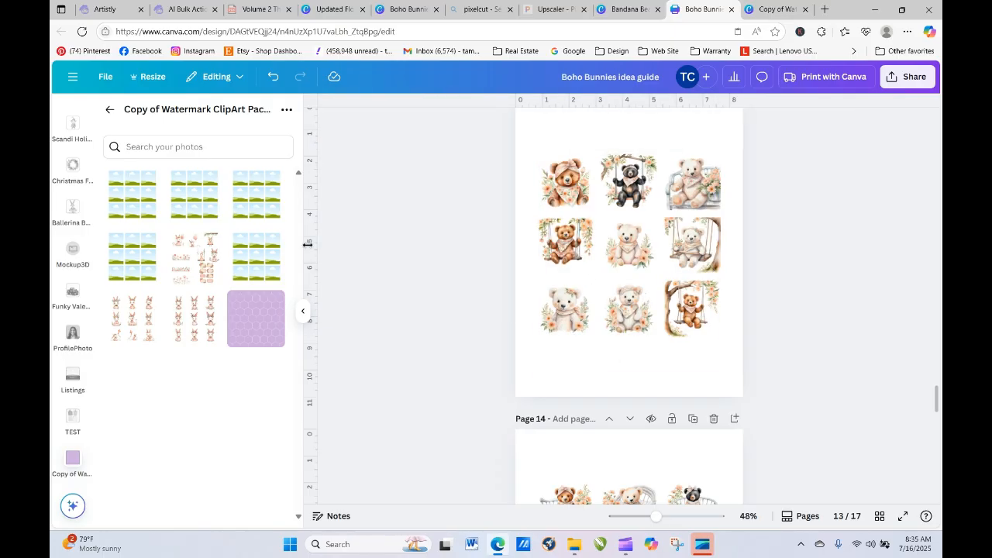
left_click_drag(190, 323, 675, 348)
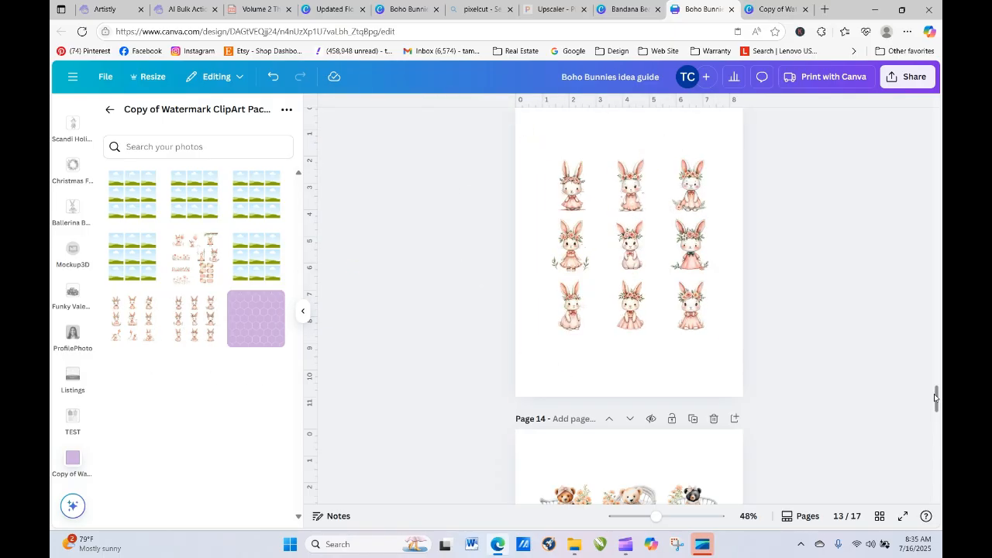
Step: Replace the bear sheet on page 14 with the mixed sheet of bunnies, floral borders and labels
scroll(935, 399, "down", 4)
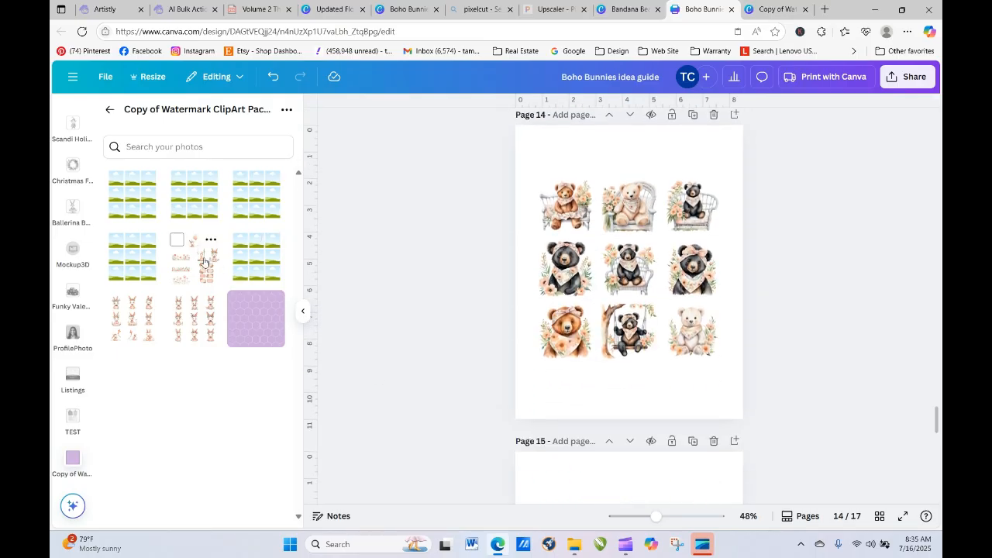
left_click_drag(204, 262, 512, 326)
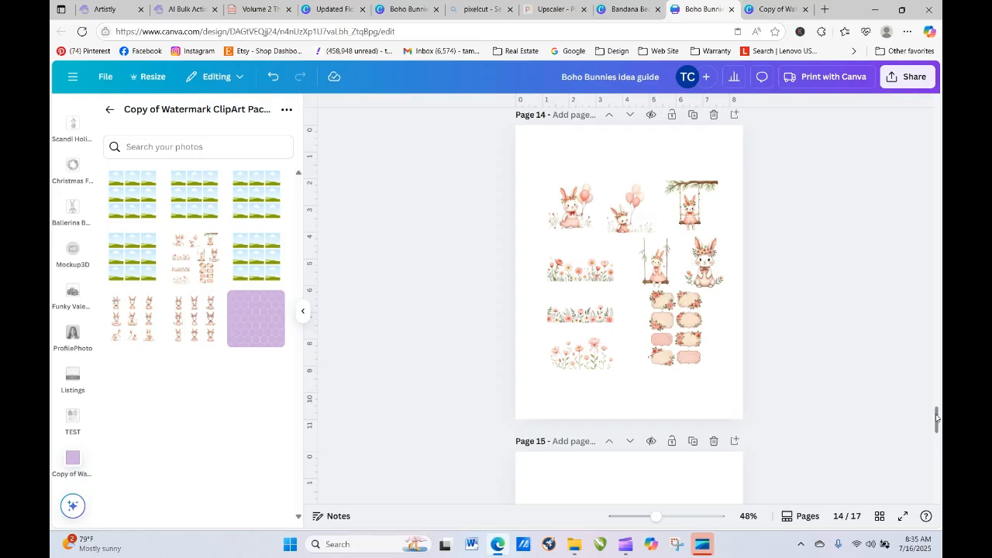
mouse_move(935, 417)
left_mouse_down()
mouse_move(939, 496)
mouse_move(932, 415)
mouse_move(934, 429)
left_mouse_up()
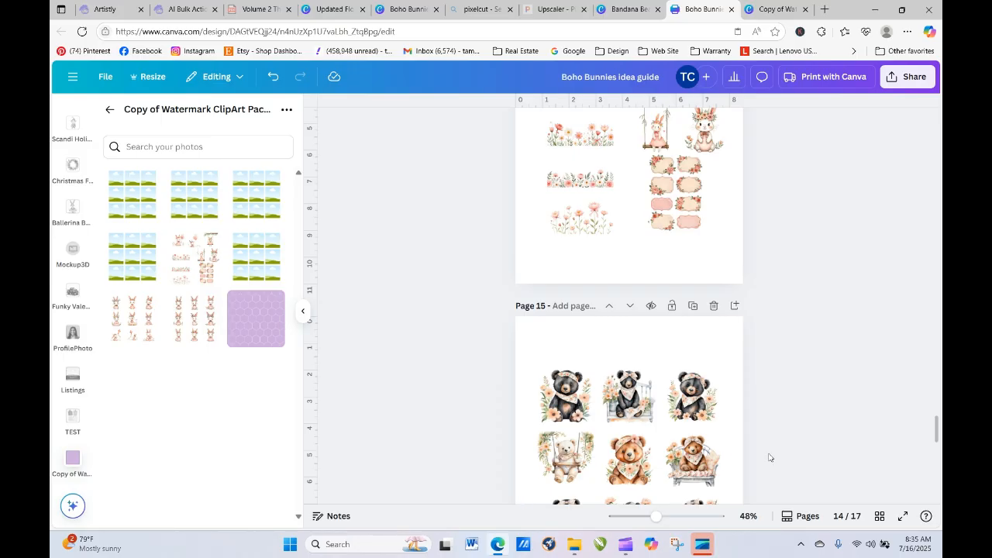
Step: Replace the bears on page 9's mug and T-shirt mockups with bunnies from the Boho Bunnies Pink folder
left_click_drag(937, 436, 929, 313)
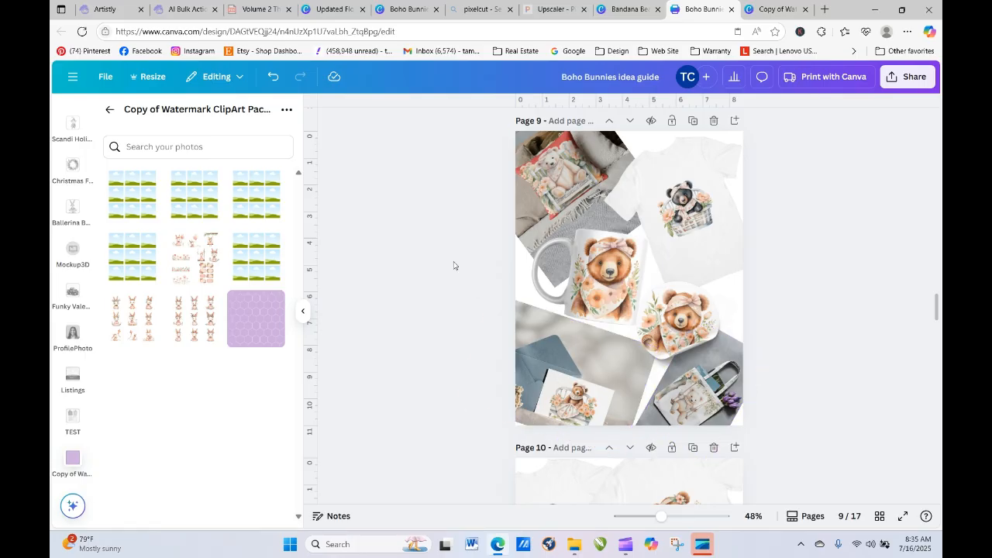
left_click(109, 110)
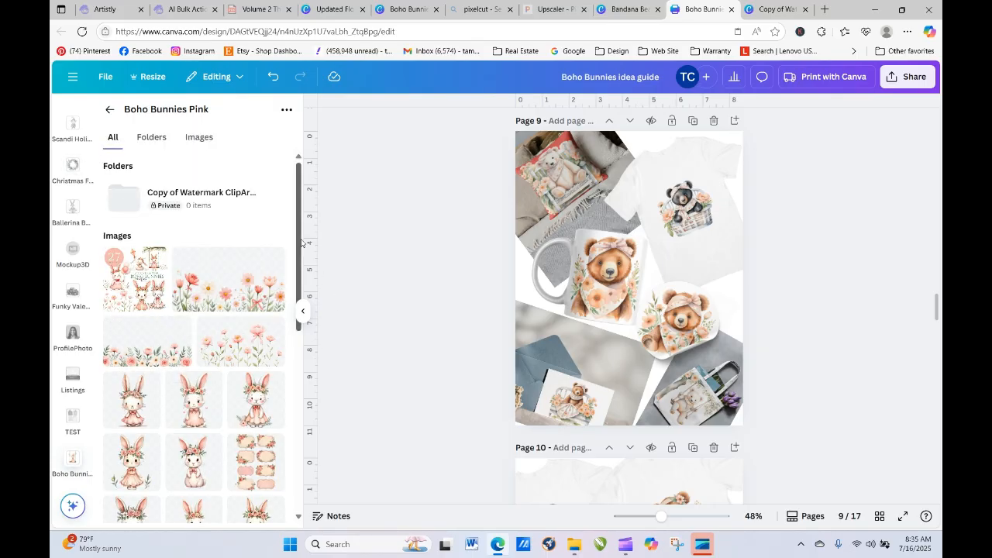
left_click_drag(302, 243, 314, 402)
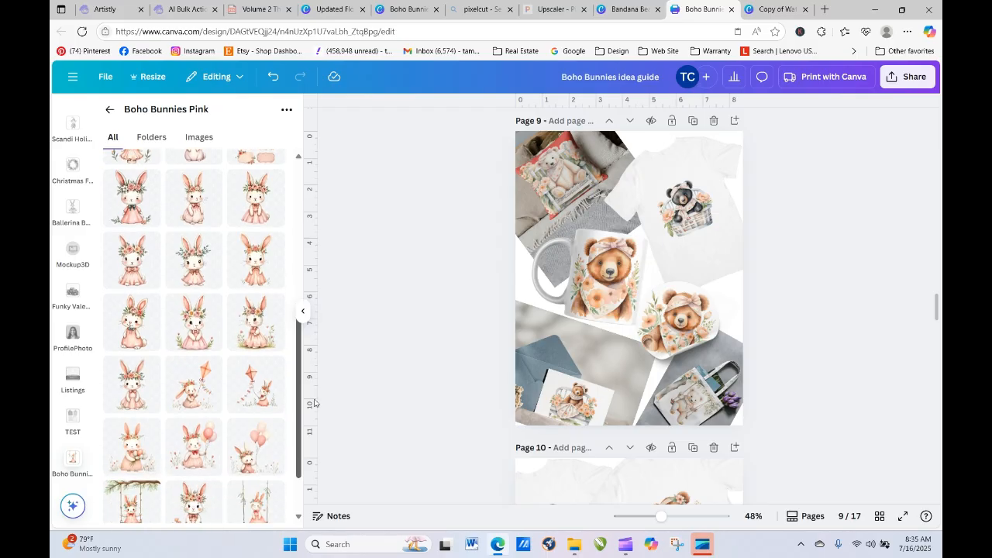
scroll(122, 401, "up", 5)
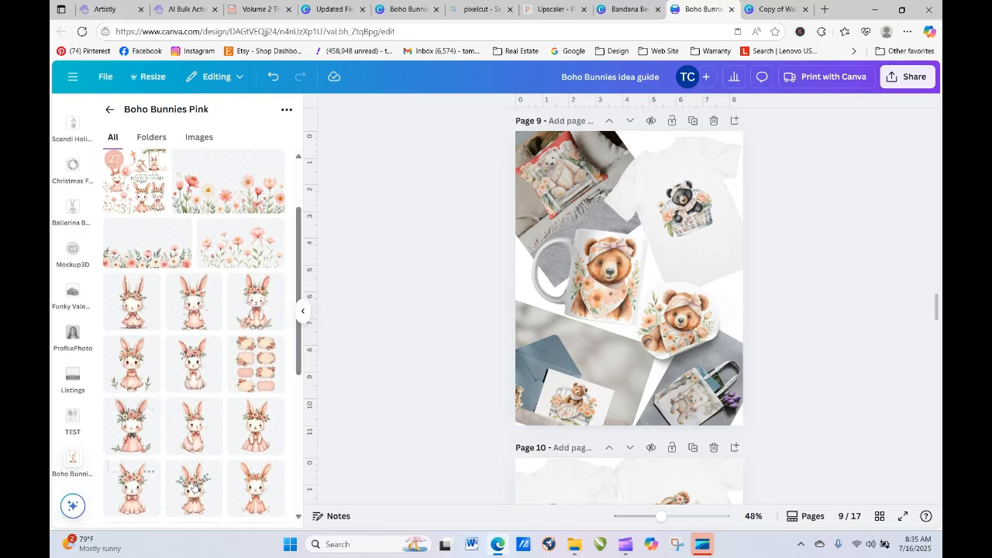
left_click_drag(256, 306, 569, 216)
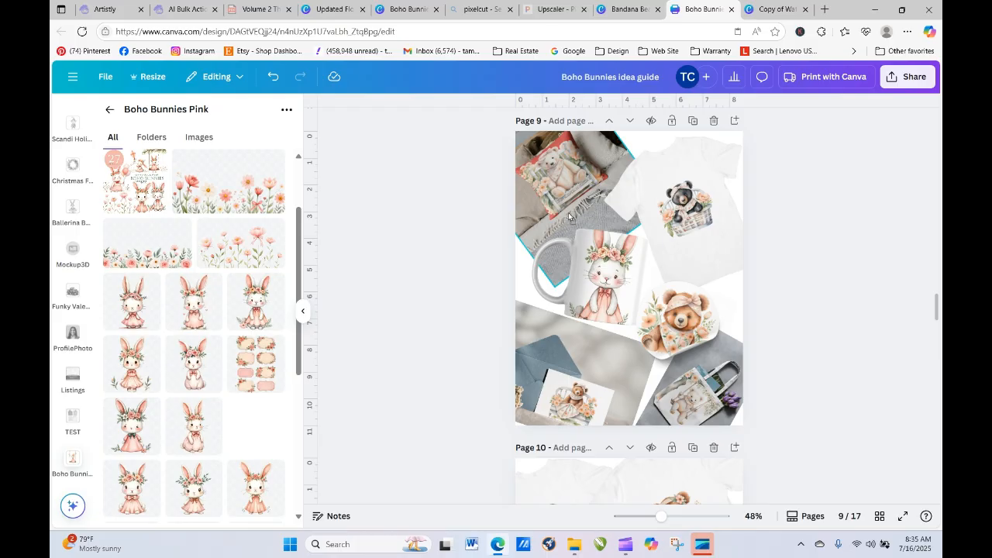
left_click_drag(555, 170, 691, 203)
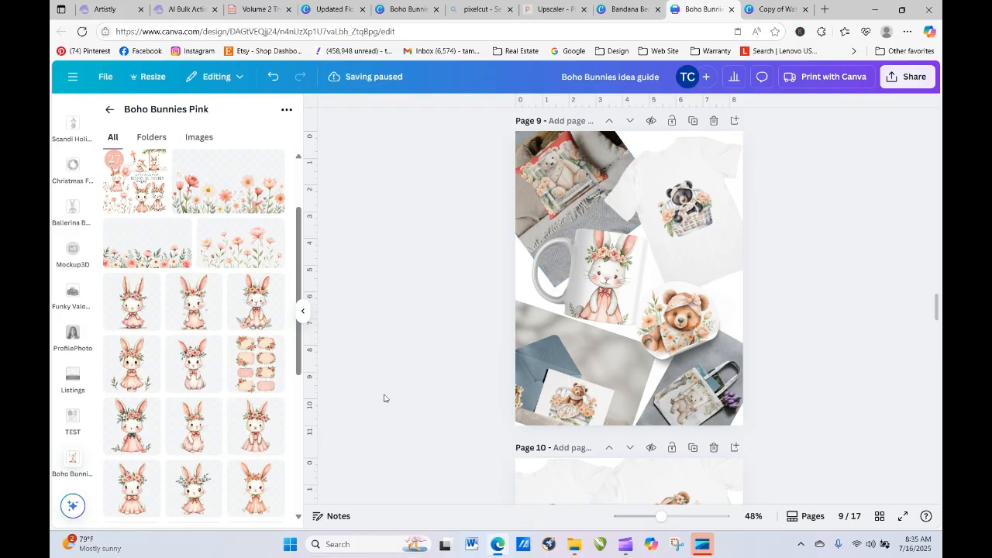
Step: Fit the bunny image within the mug mockup's print area and apply the changes
left_click(606, 287)
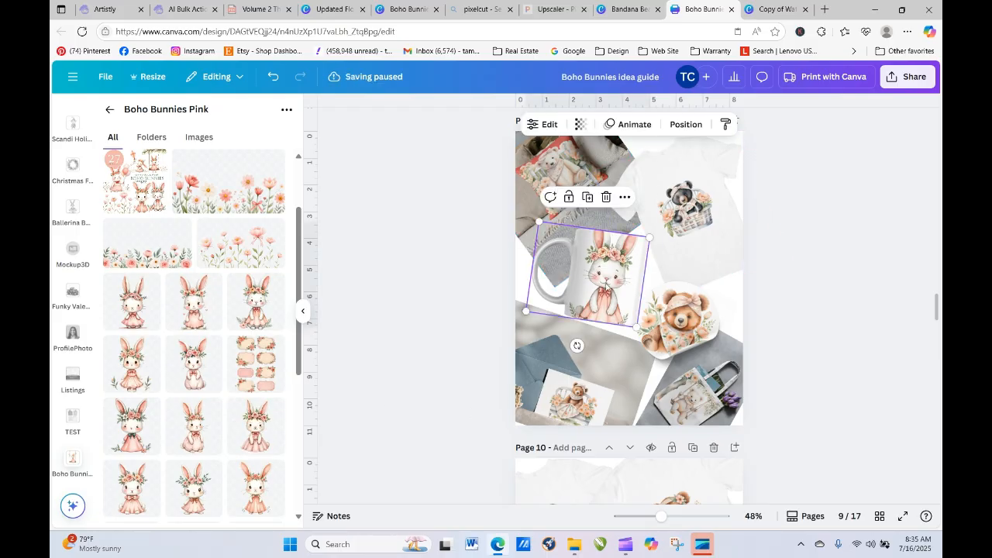
double_click(593, 279)
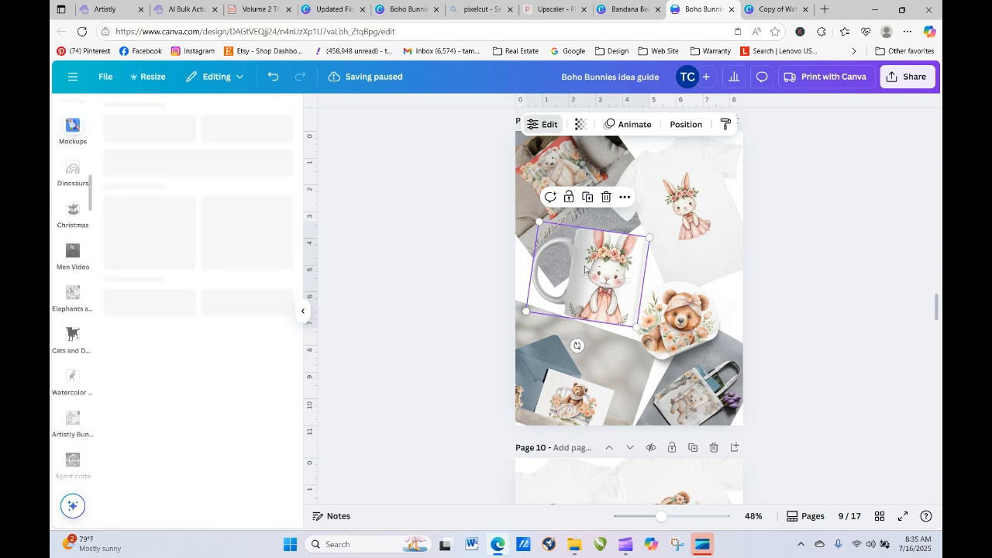
left_click(269, 248)
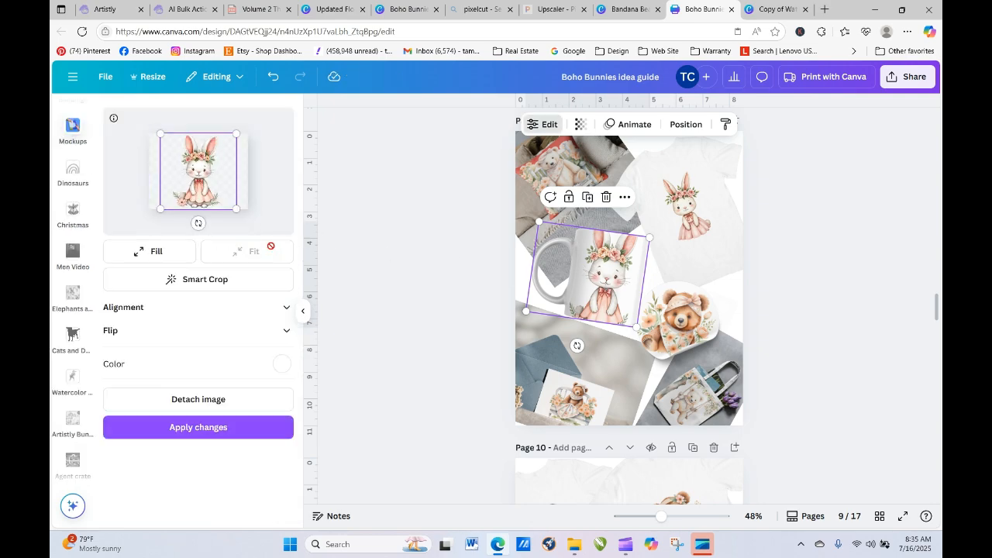
left_click(240, 427)
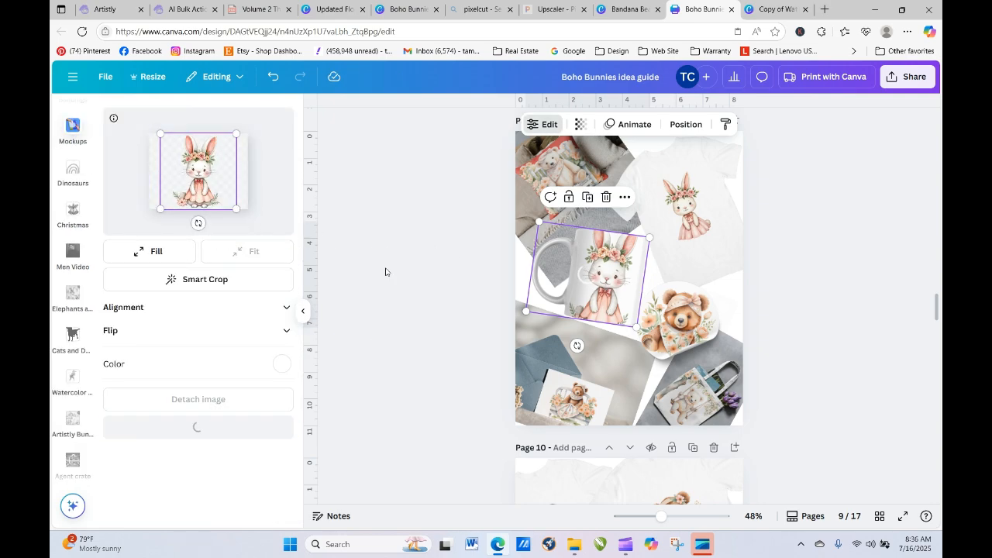
left_click(385, 272)
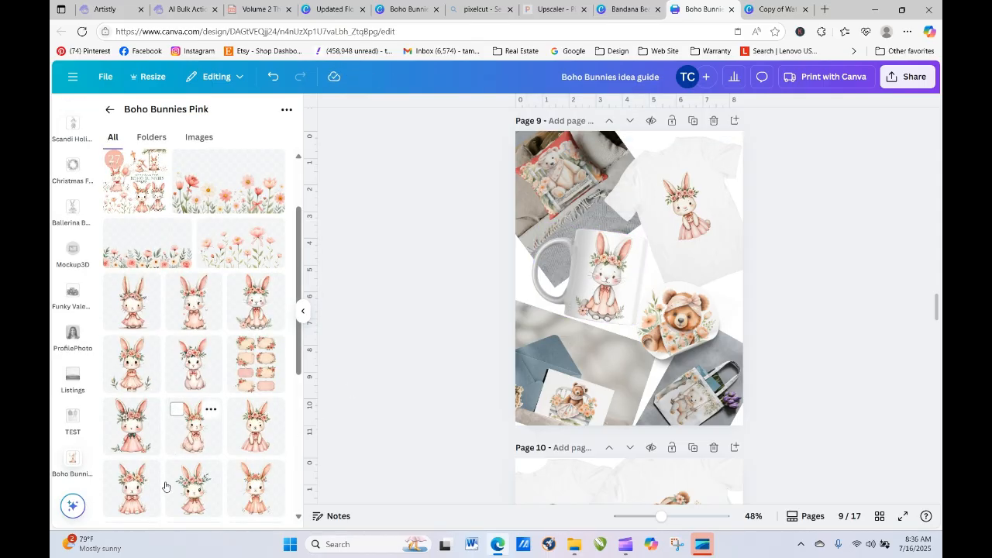
Step: Replace the bear on page 9's rounded white mockup beside the mug with a bunny in a pink dress
left_click_drag(298, 274, 306, 308)
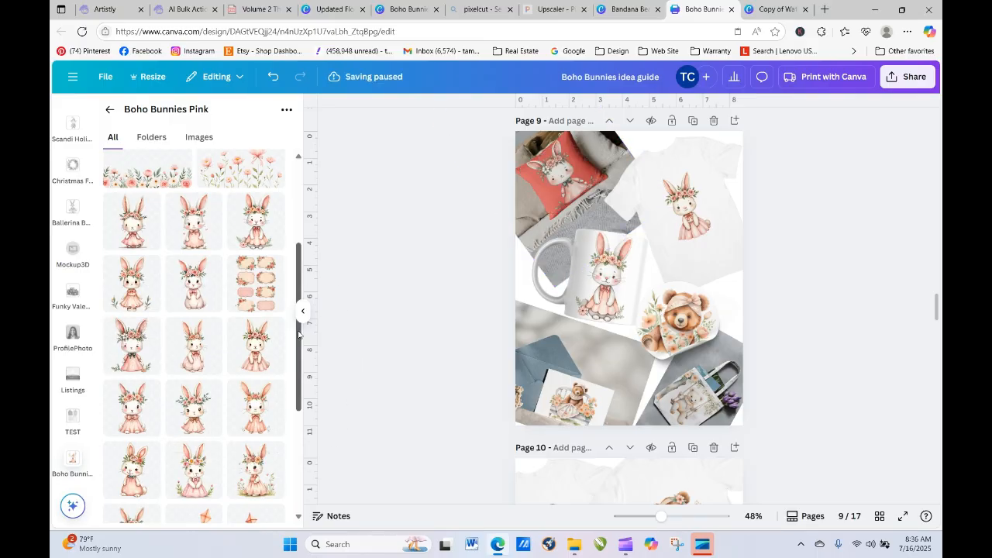
left_click_drag(299, 333, 314, 402)
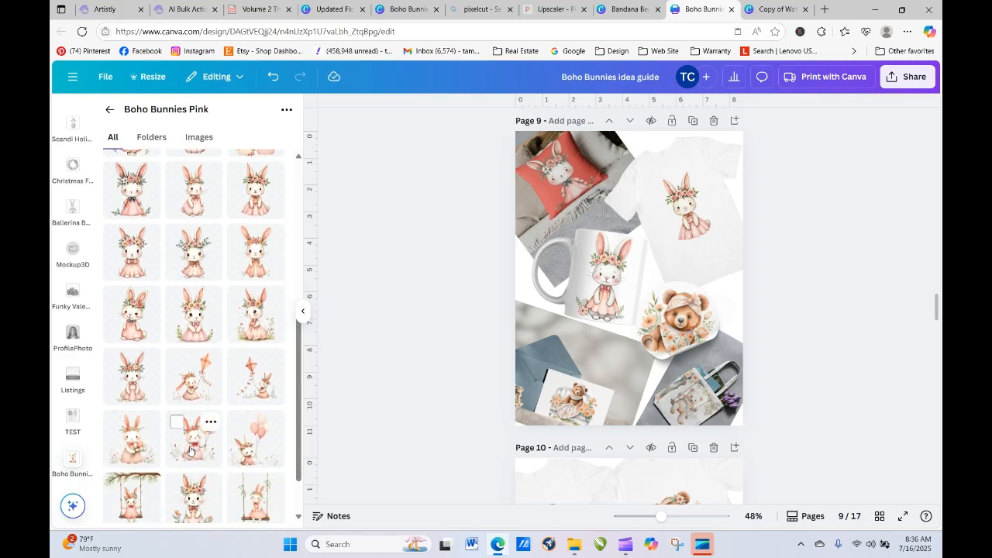
left_click_drag(192, 449, 692, 217)
left_click_drag(691, 263, 200, 440)
left_click_drag(139, 329, 705, 321)
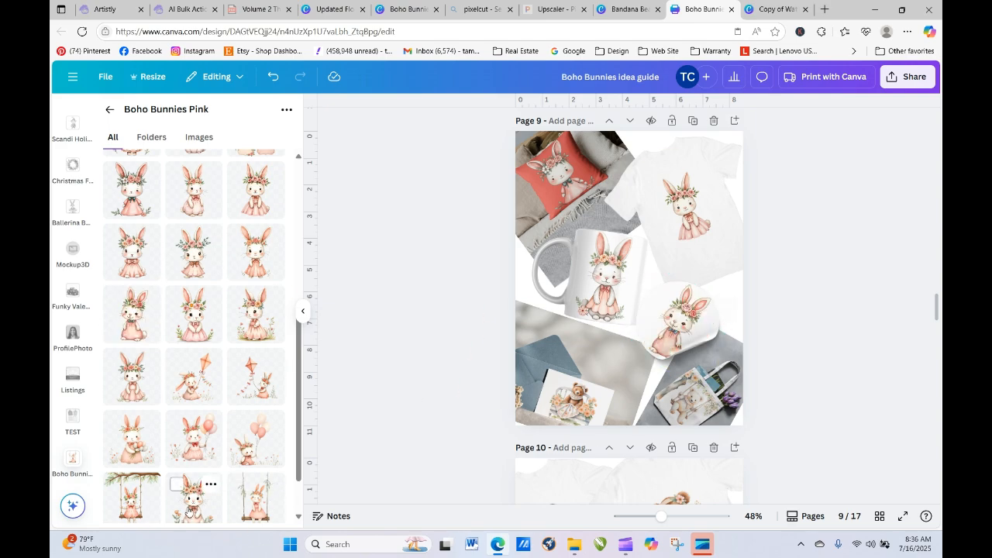
Step: Replace the bears on page 9's tote bag and greeting card mockups with flower-crowned bunnies
left_click_drag(130, 505, 390, 296)
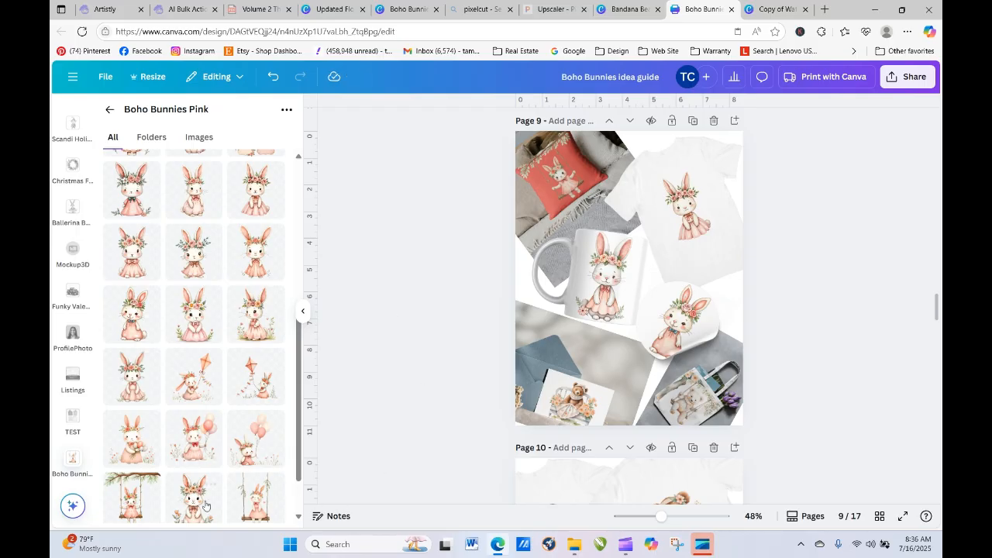
left_click_drag(202, 500, 697, 417)
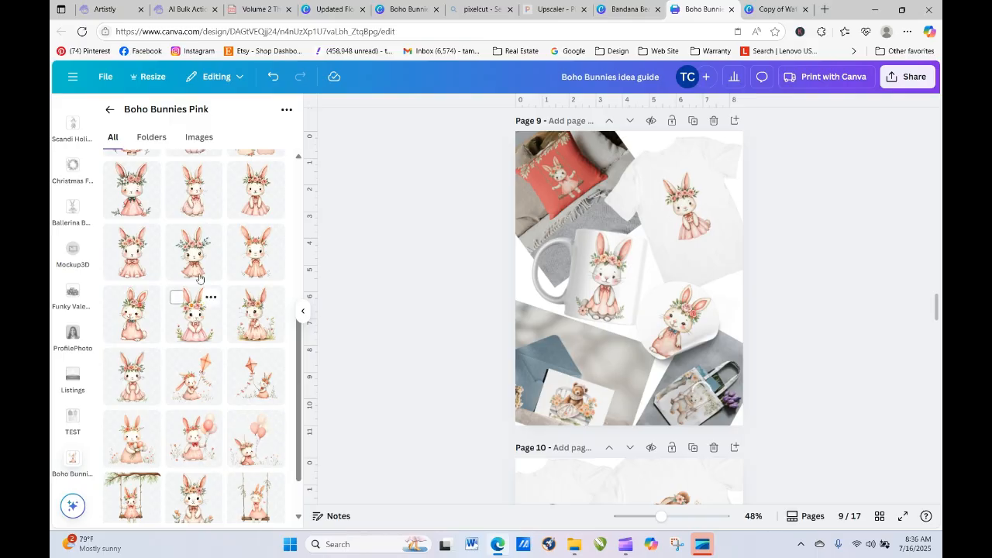
left_click_drag(190, 236, 572, 402)
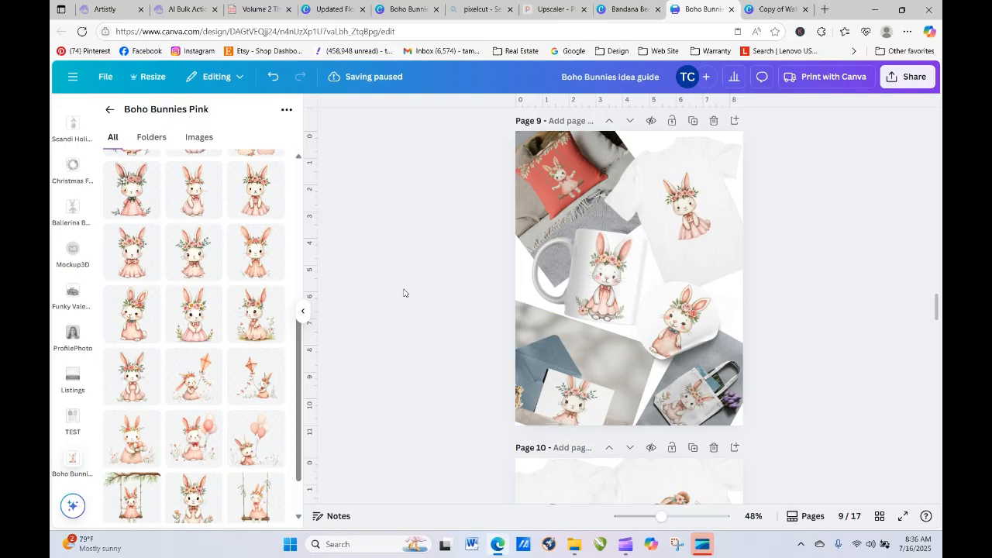
Step: Fit the bunny image within the greeting card mockup on page 9 and apply the changes
left_click(595, 403)
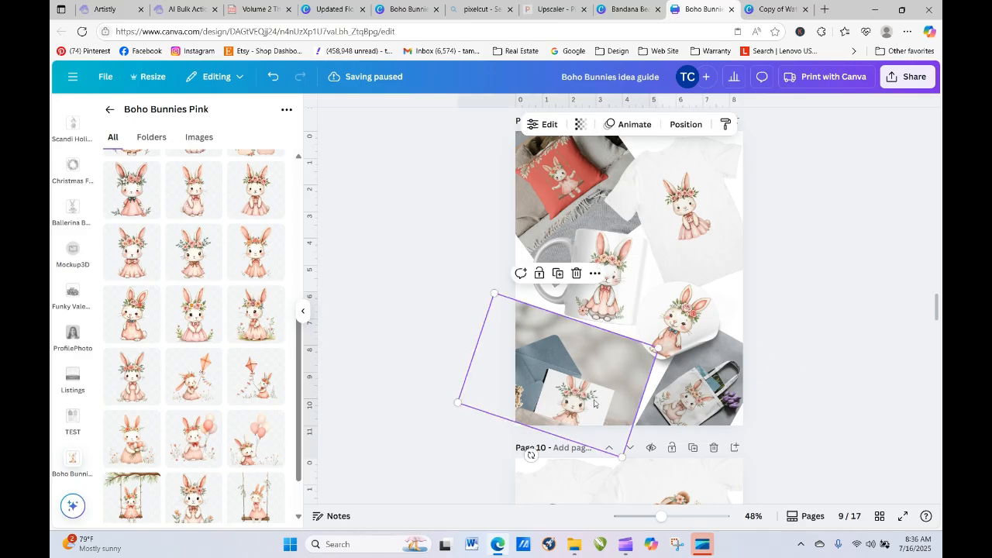
left_click(542, 124)
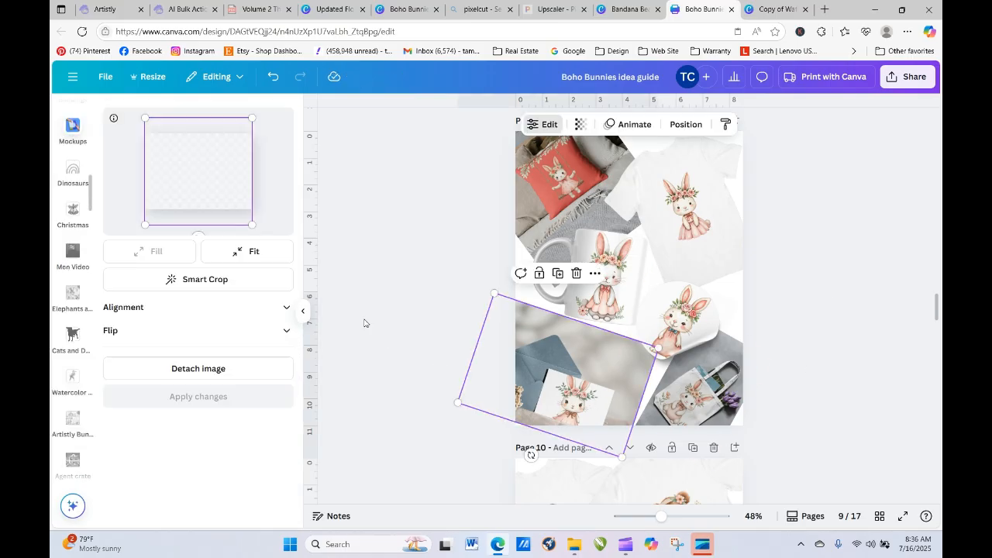
left_click(246, 251)
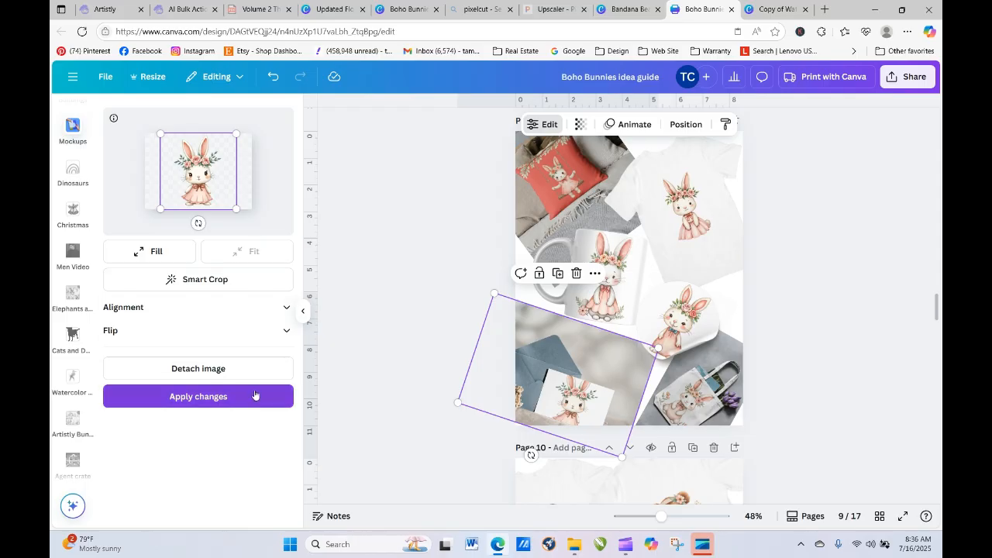
left_click(254, 395)
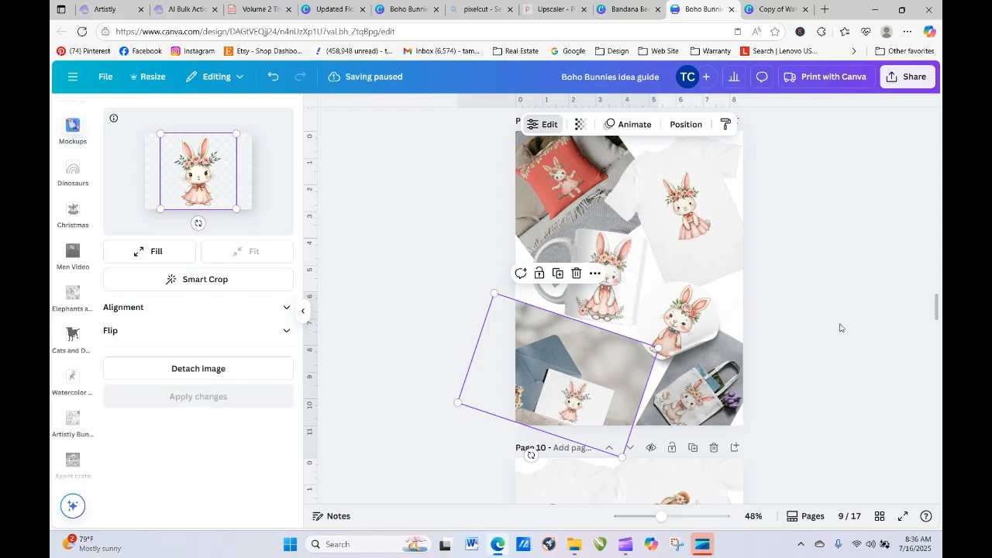
left_click(829, 284)
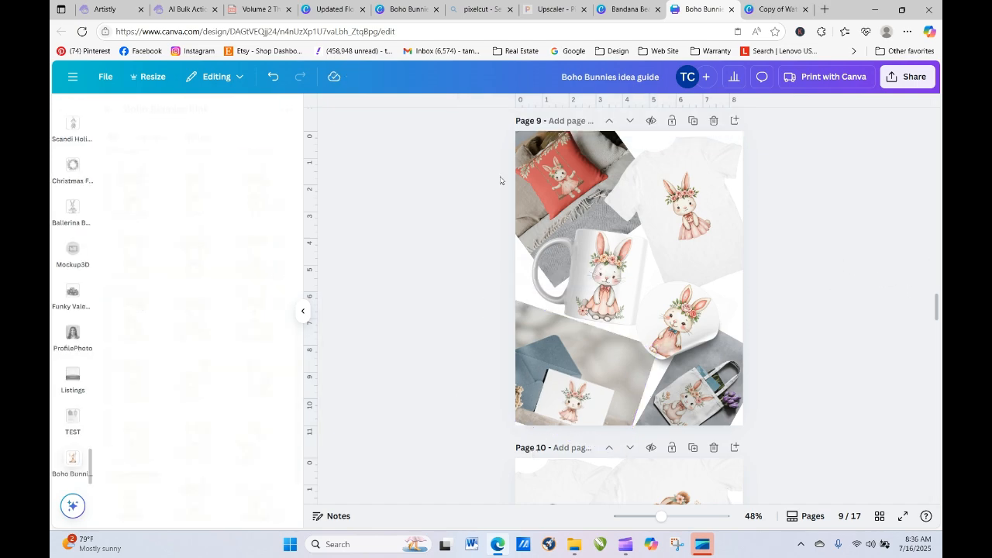
scroll(936, 306, "down", 5)
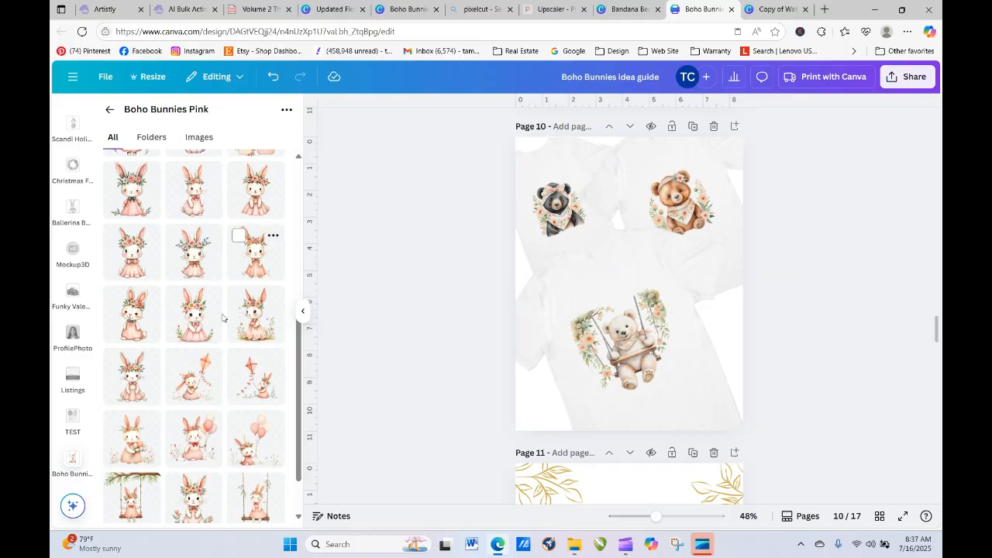
Step: Replace the bears on page 10's three T-shirt mockups with kite-flying, flower-crowned and balloon-holding bunnies
left_click_drag(204, 447, 511, 333)
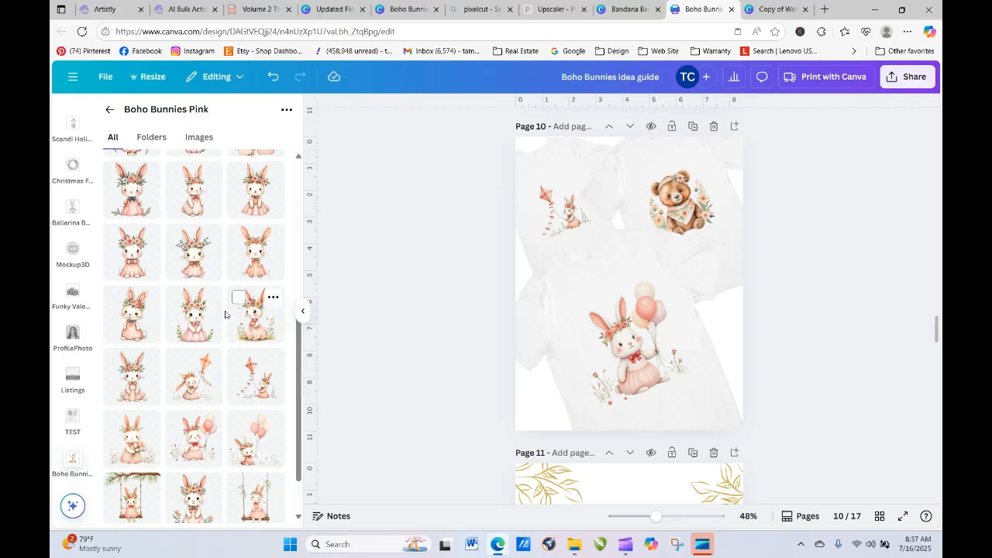
left_click_drag(200, 260, 688, 192)
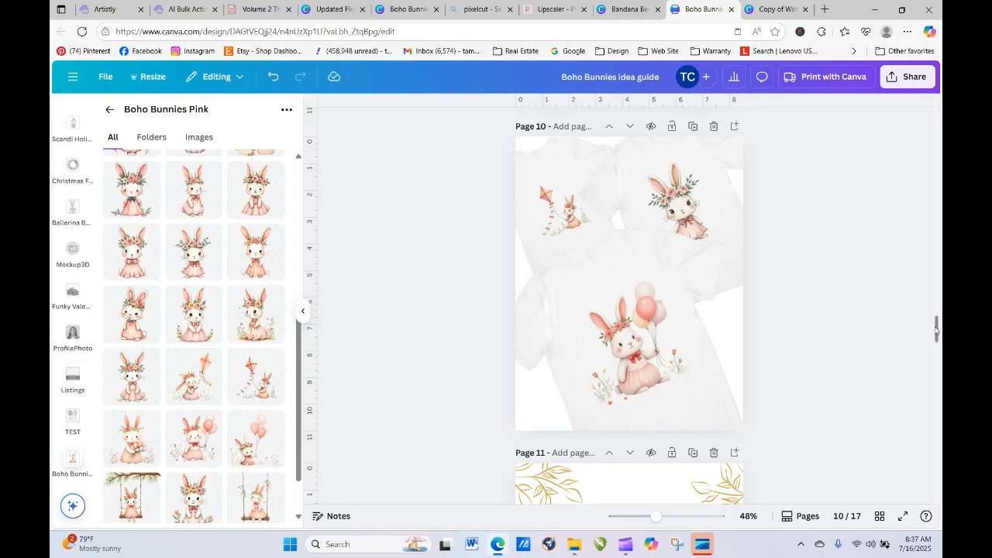
left_click_drag(935, 329, 935, 89)
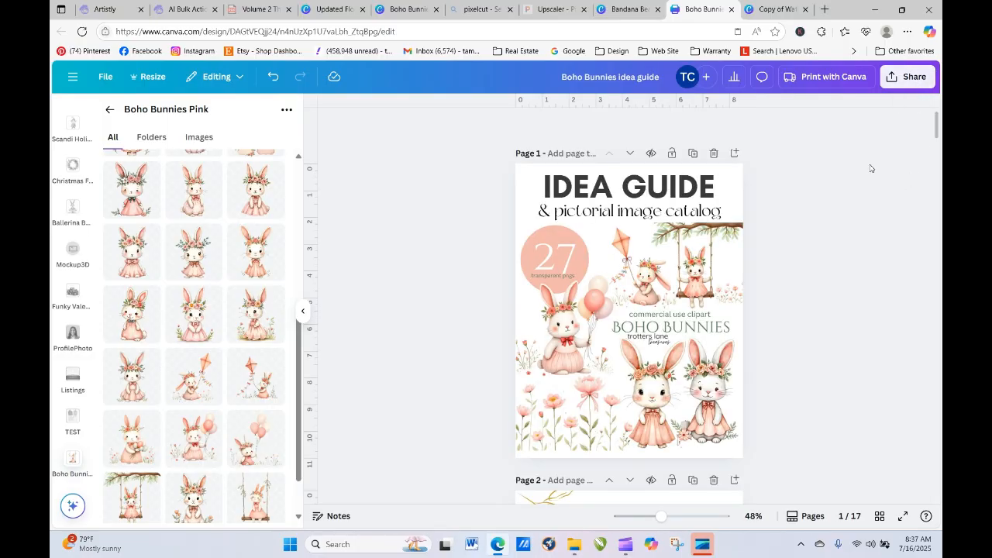
left_click(907, 77)
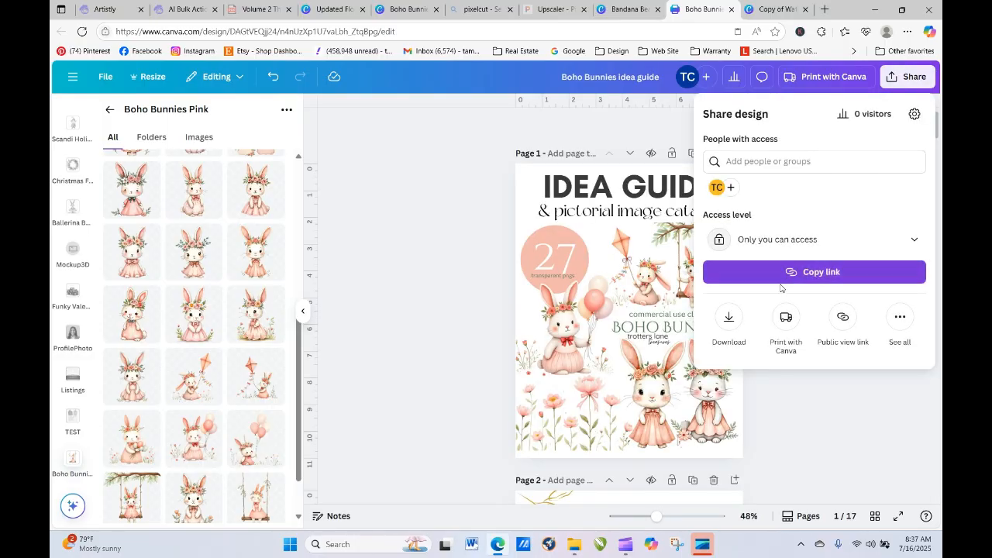
left_click(728, 320)
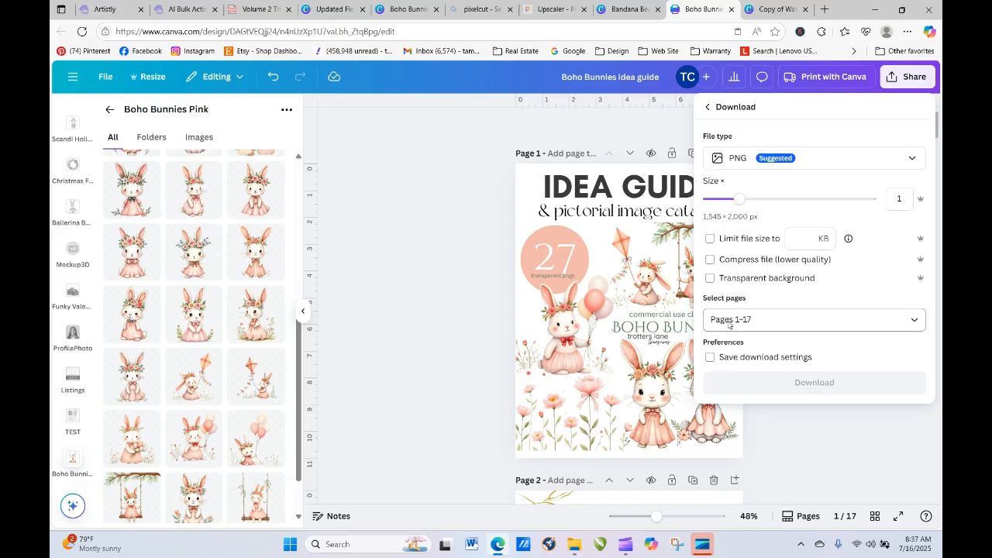
left_click(798, 158)
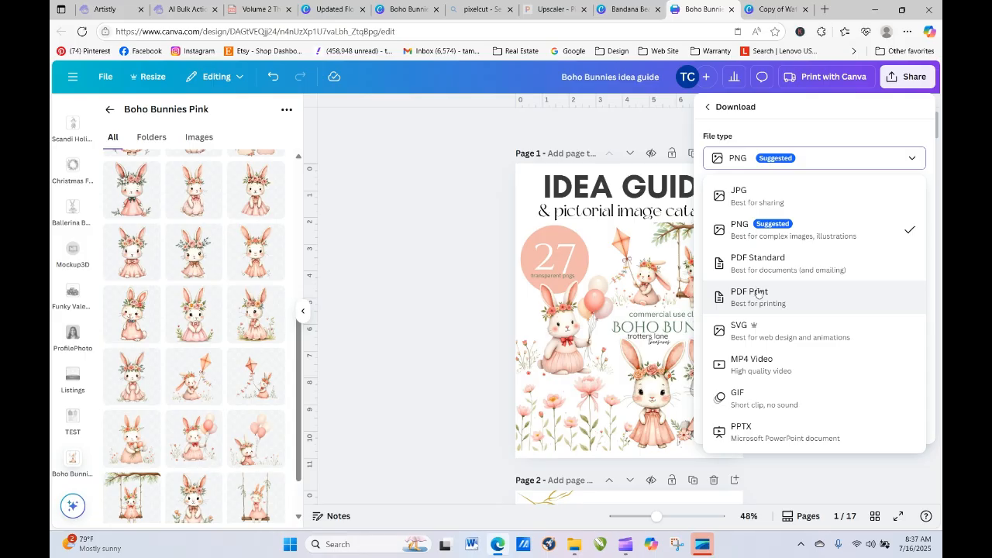
left_click(459, 190)
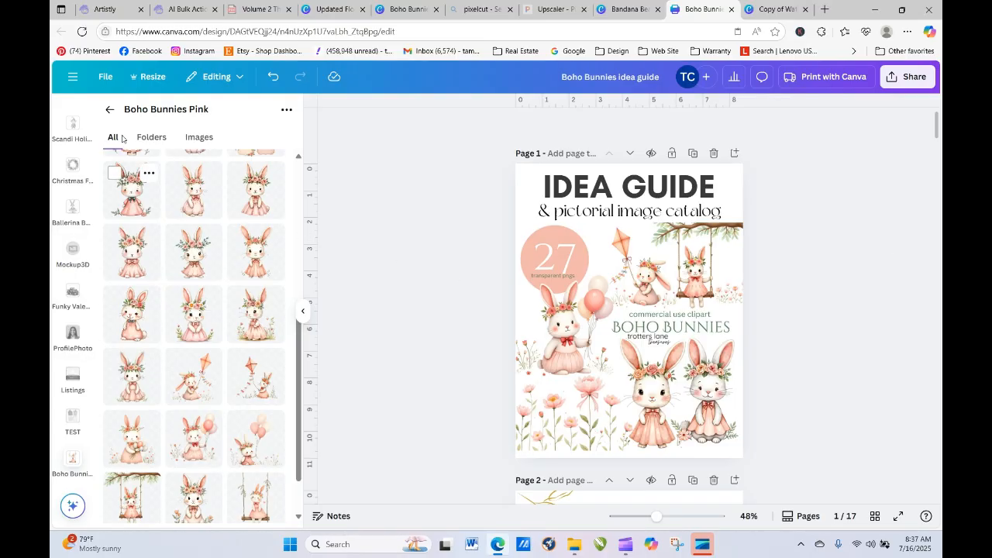
Step: Leave the idea guide design and open the Brand Templates library
left_click(110, 109)
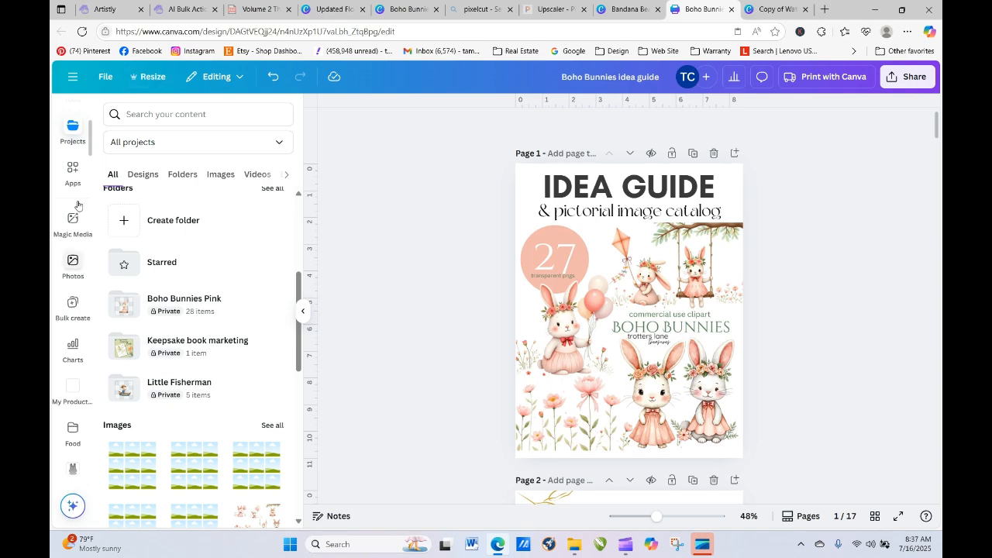
left_click(73, 77)
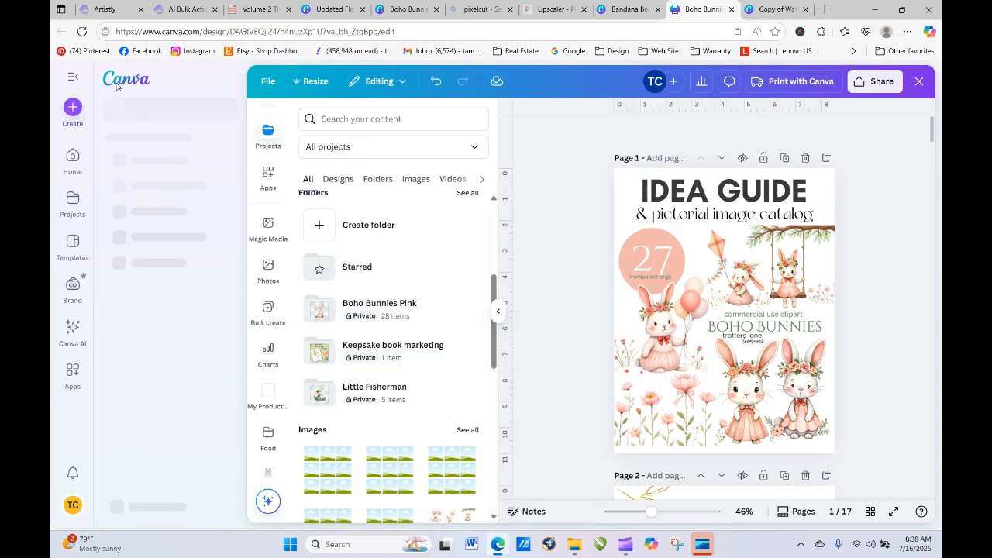
left_click(123, 79)
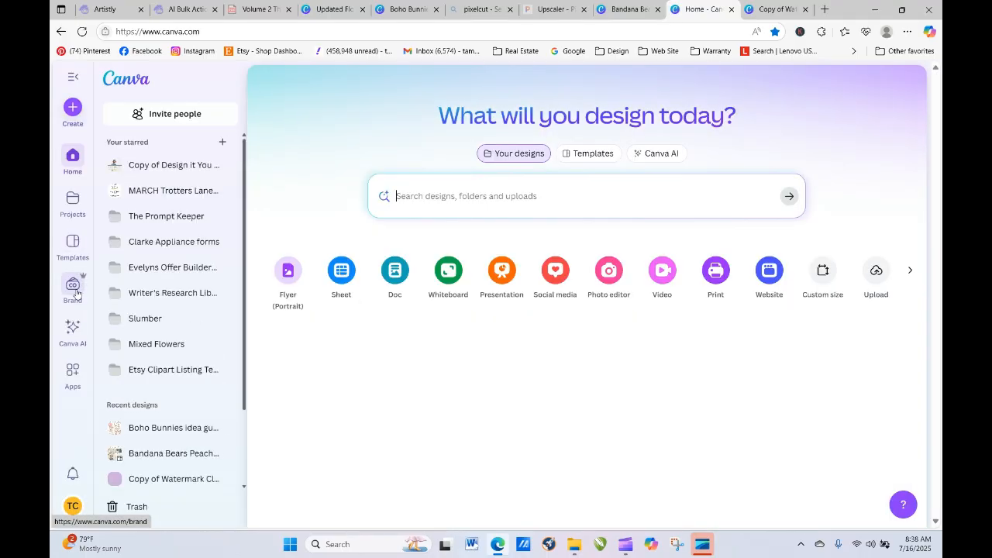
left_click(75, 290)
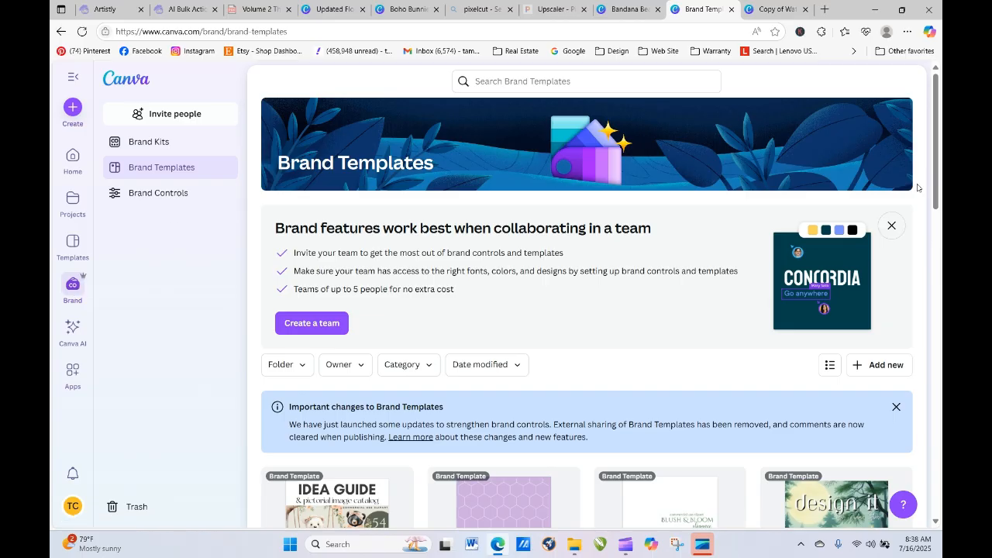
Step: Create a new design from the Clipart Video brand template featuring the birdhouse clipart pack
left_click_drag(939, 120, 940, 222)
scroll(649, 235, "down", 3)
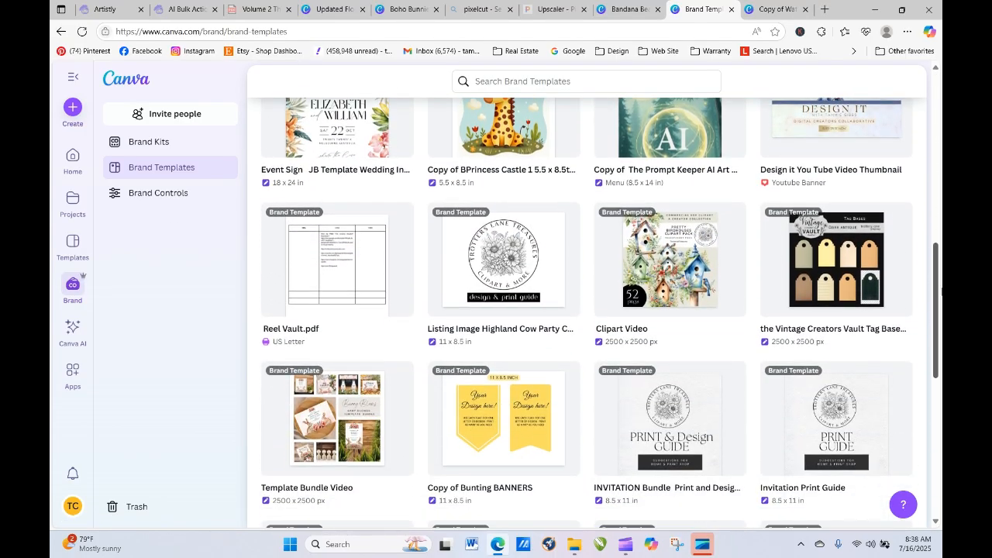
left_click(649, 235)
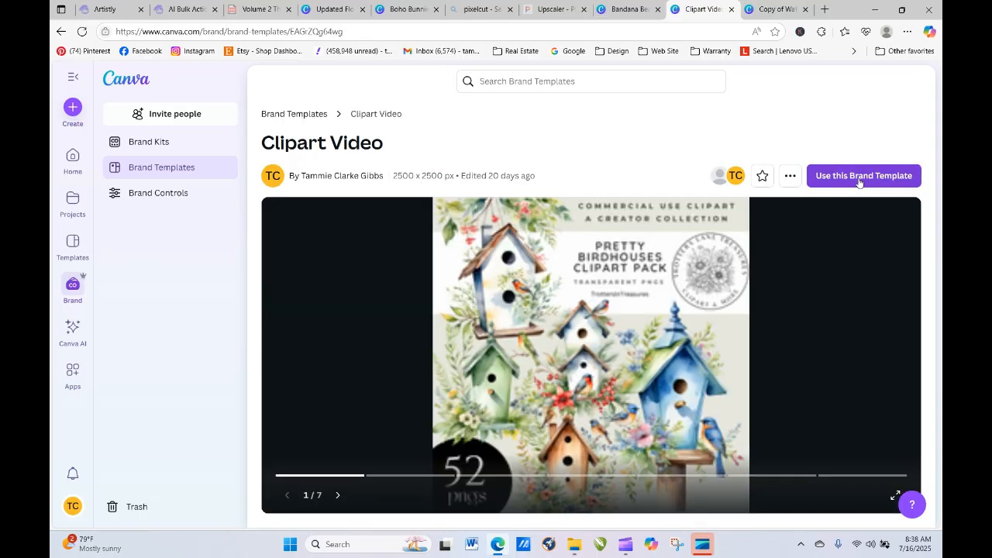
left_click(858, 177)
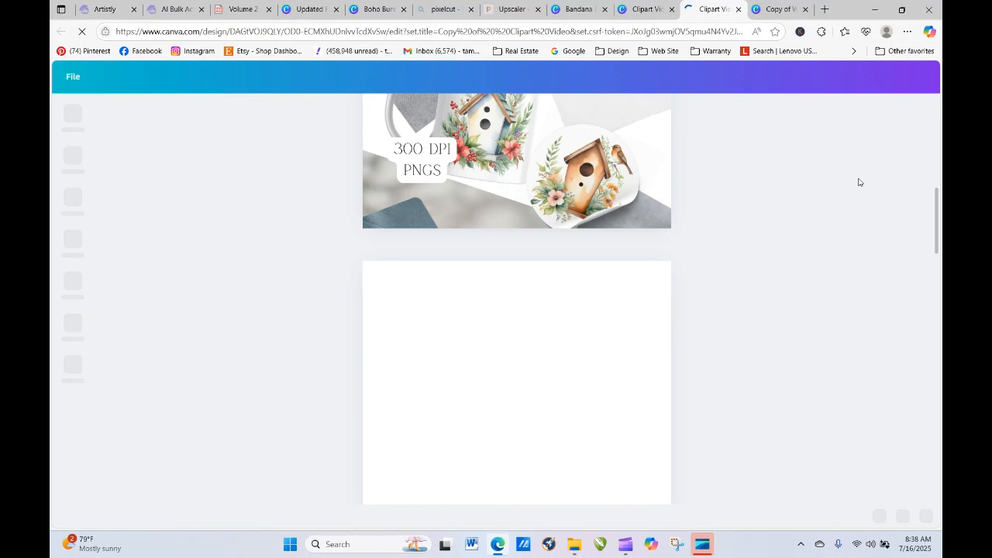
Step: Return to the Canva home page and reopen the Boho Bunnies idea guide from the recent designs
left_click(642, 9)
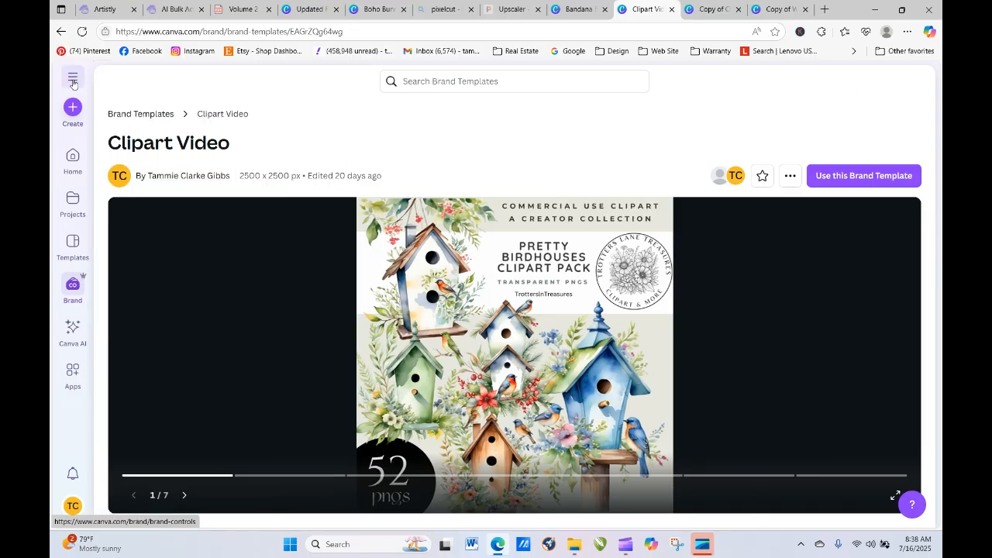
left_click(73, 80)
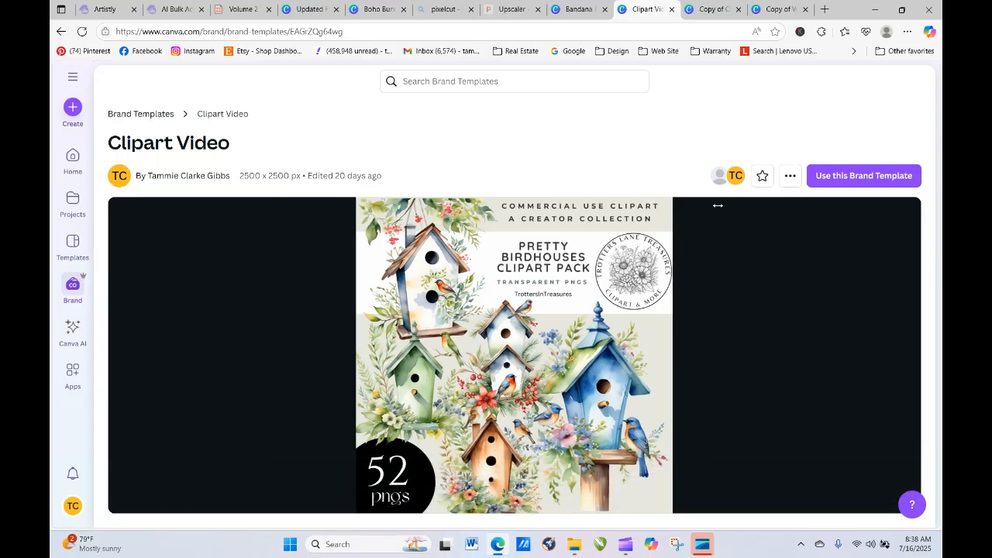
left_click(73, 76)
left_click(105, 78)
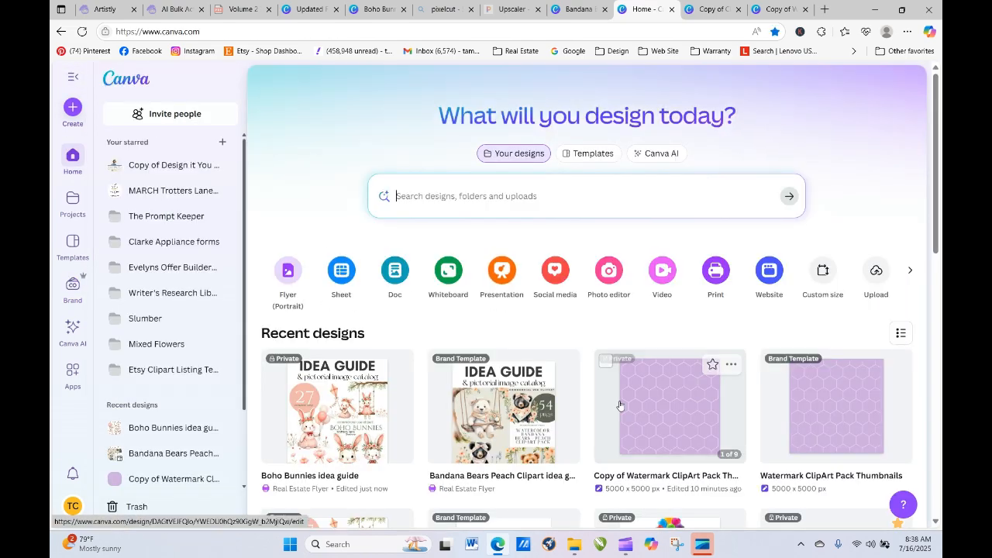
left_click(348, 426)
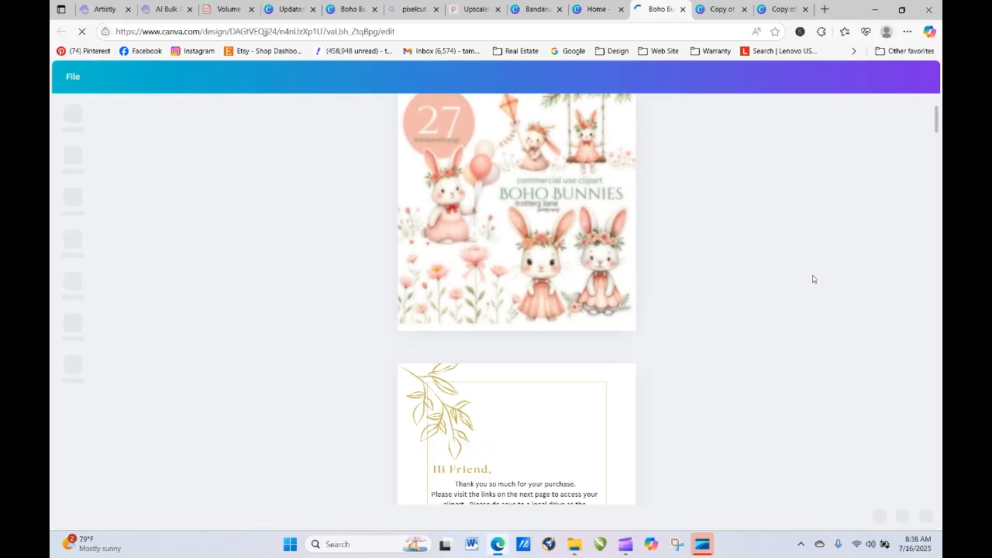
Step: Download only pages 1, 9 and 10 of the Boho Bunnies idea guide as PNG files
mouse_move(939, 138)
left_mouse_down()
mouse_move(939, 240)
mouse_move(939, 123)
left_mouse_up()
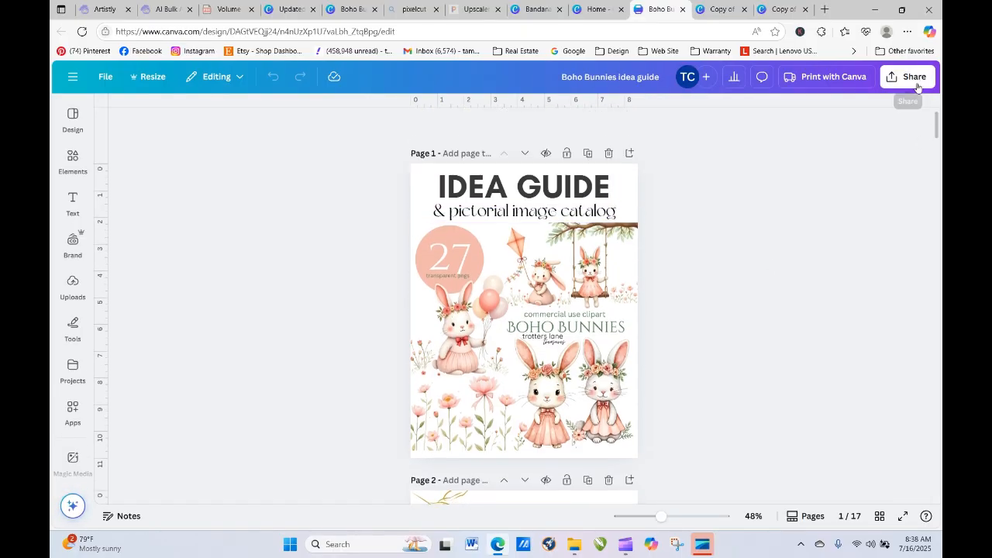
left_click_drag(936, 128, 938, 321)
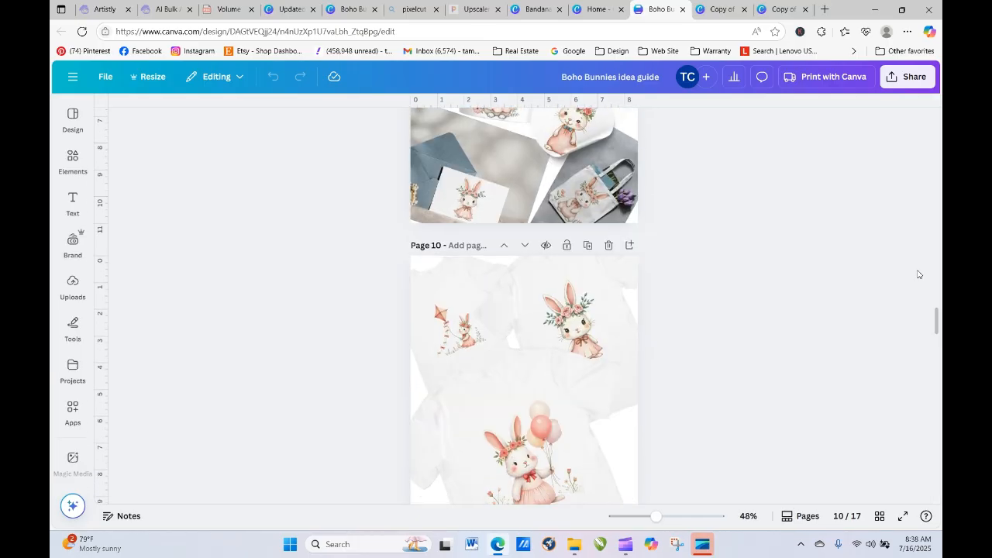
left_click(883, 75)
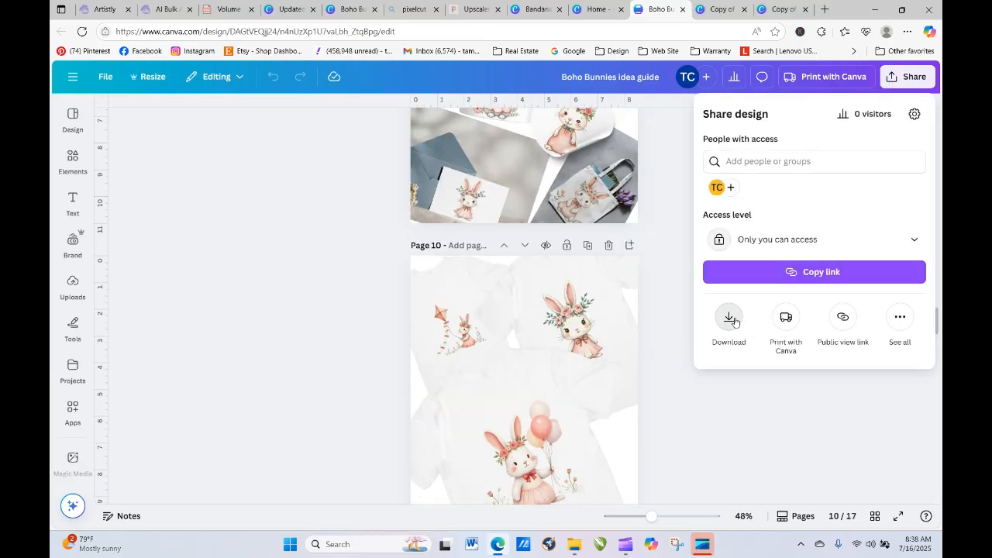
left_click(736, 318)
left_click(740, 318)
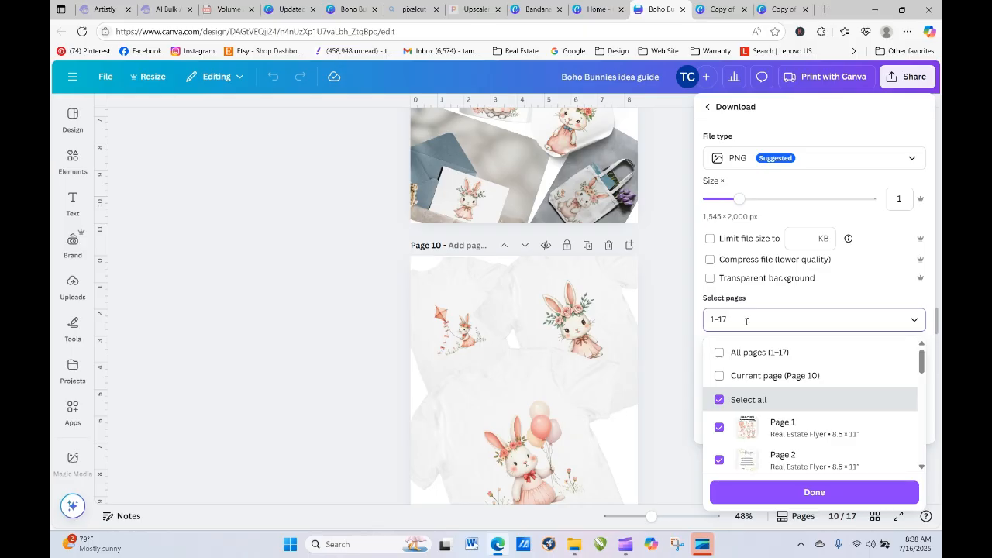
left_click_drag(745, 321, 709, 320)
type("1,")
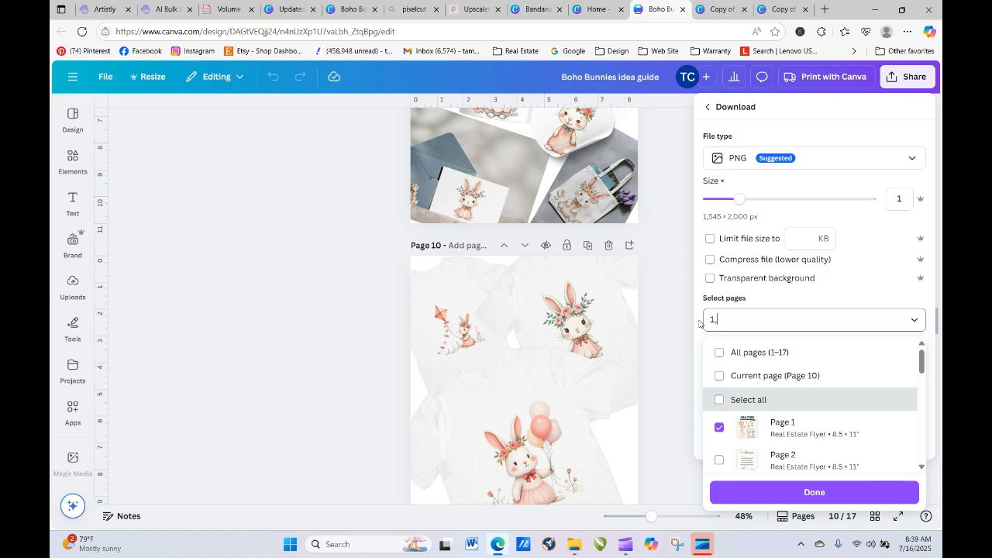
type("9,10")
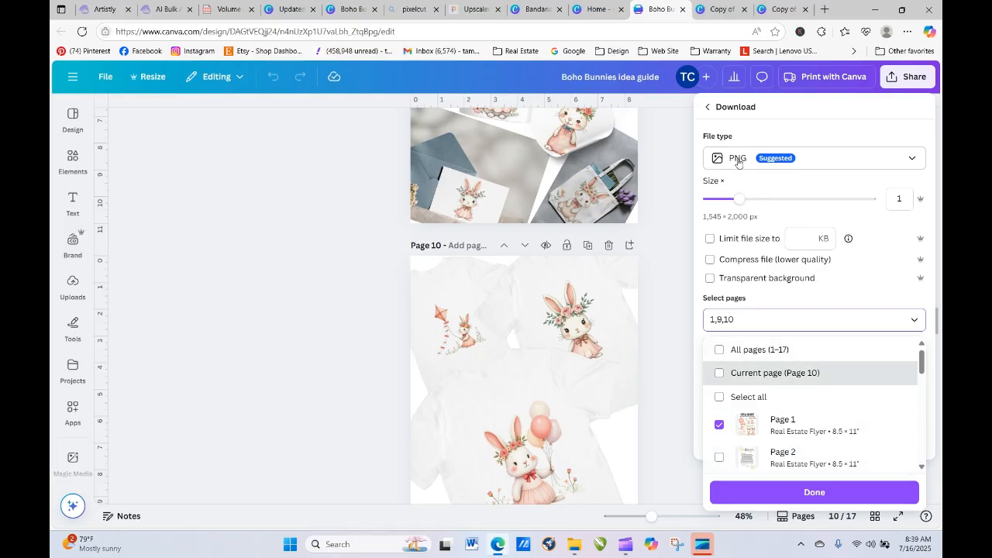
left_click(814, 492)
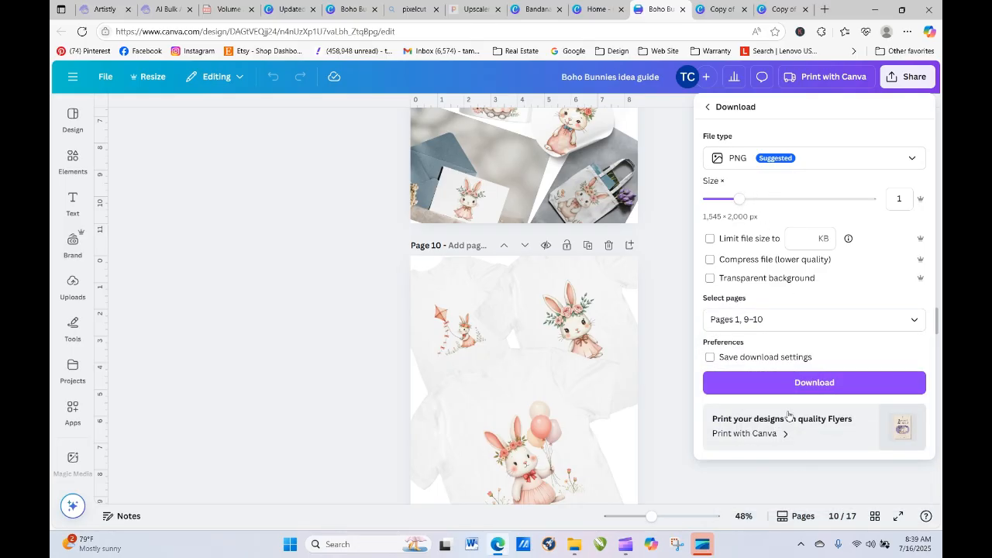
left_click(781, 383)
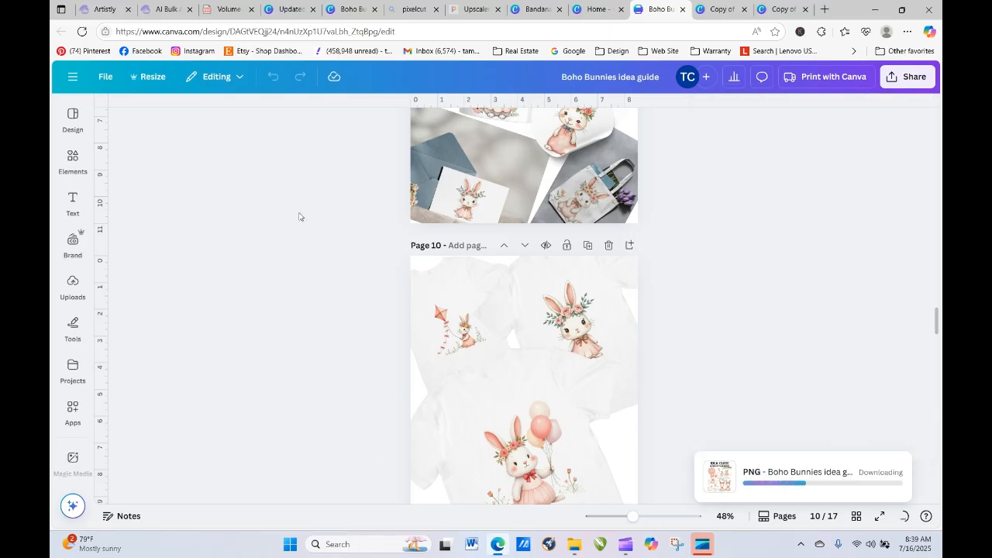
Step: Replace page 1's birdhouse artwork in the Clipart Video copy with the square cover image from the Boho Bunnies Pink folder
left_click(713, 6)
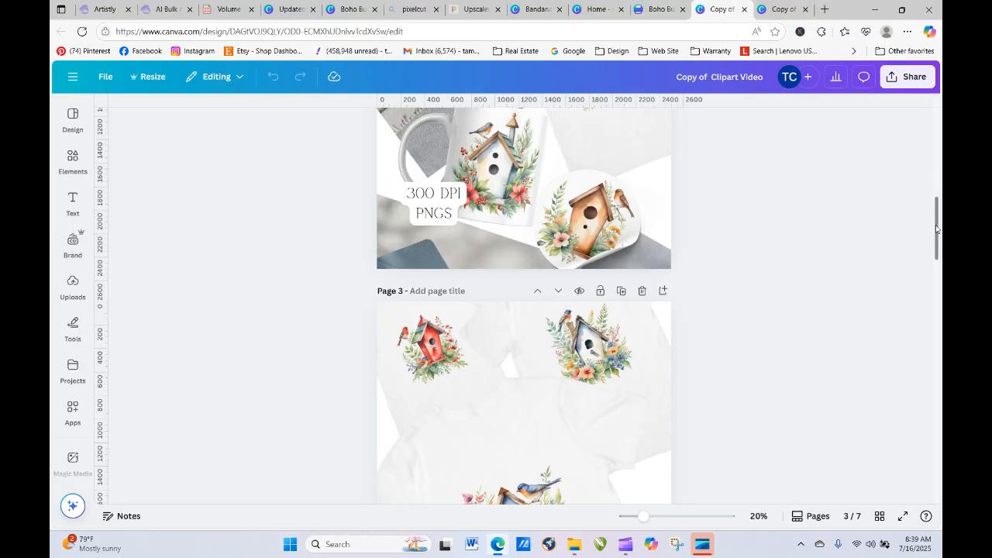
left_click_drag(937, 229, 938, 146)
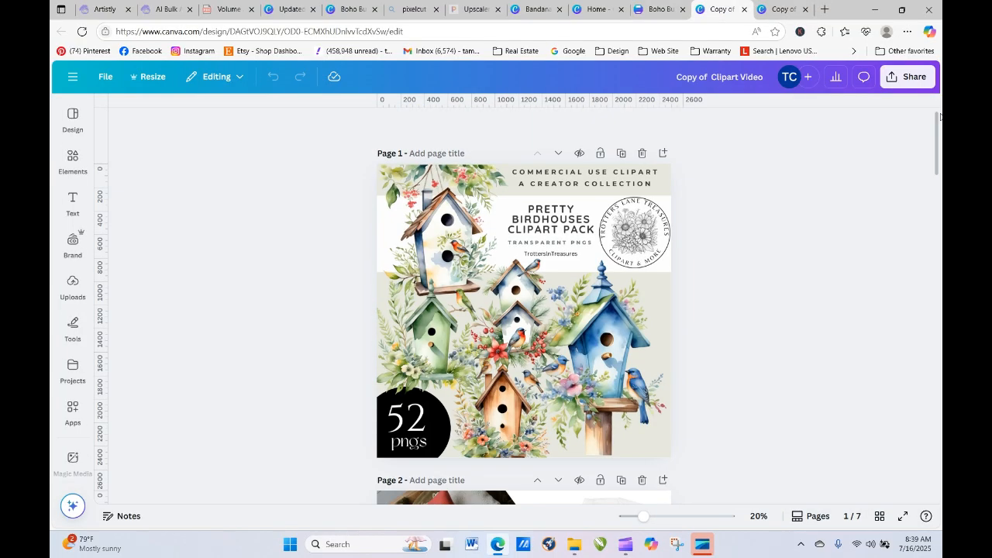
left_click(72, 371)
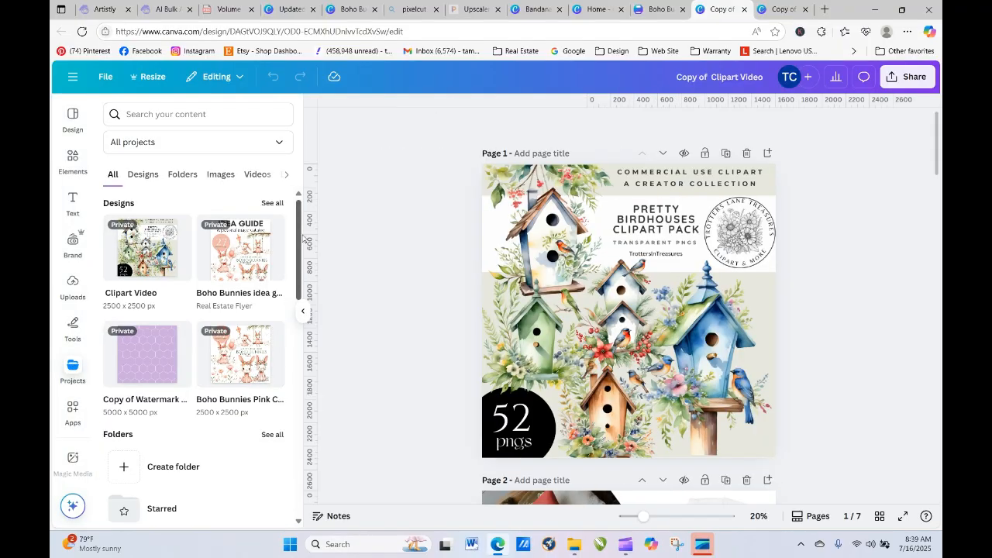
left_click_drag(299, 245, 294, 277)
left_click(220, 420)
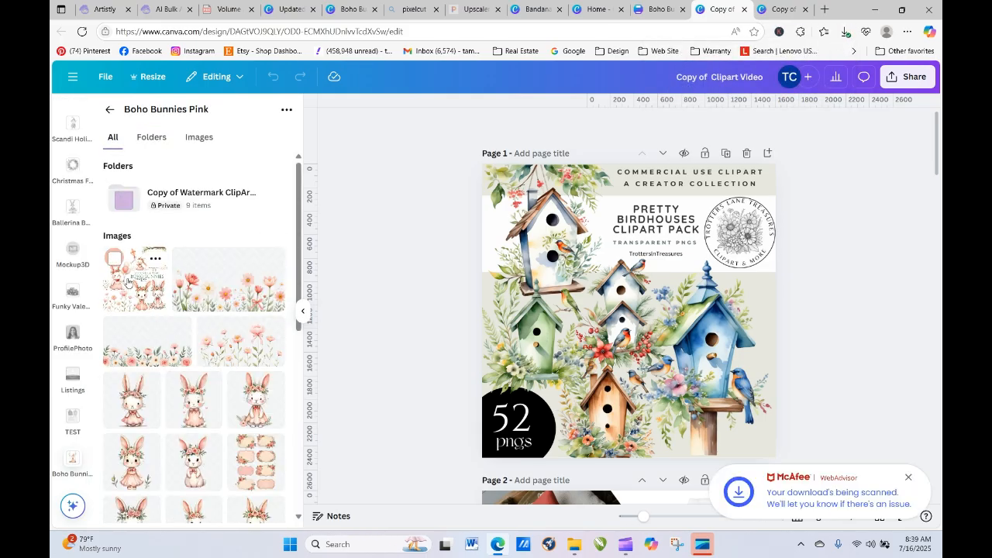
left_click_drag(127, 283, 495, 291)
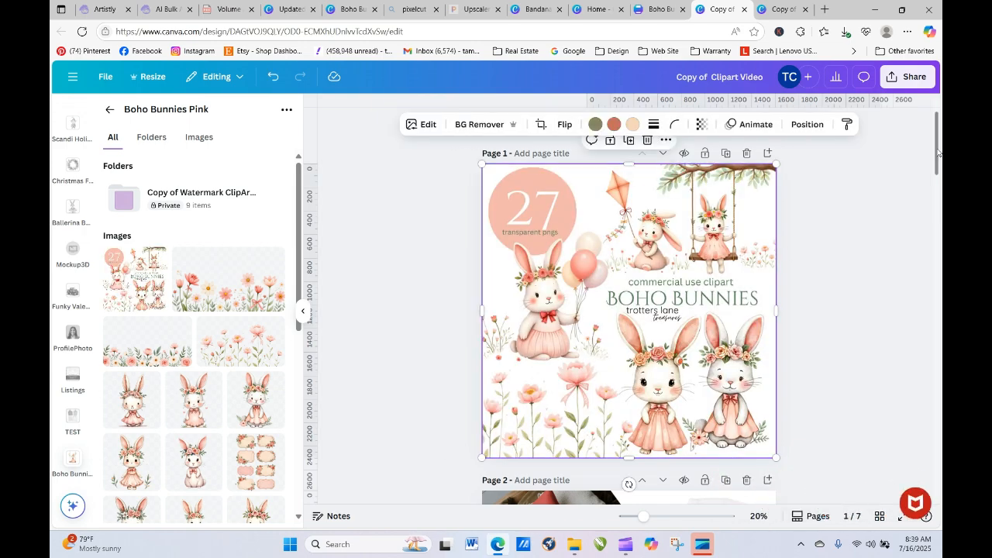
Step: Move the "300 DPI PNGS" label on page 2 of the Clipart Video copy down below the mug mockup
left_click_drag(935, 151, 941, 209)
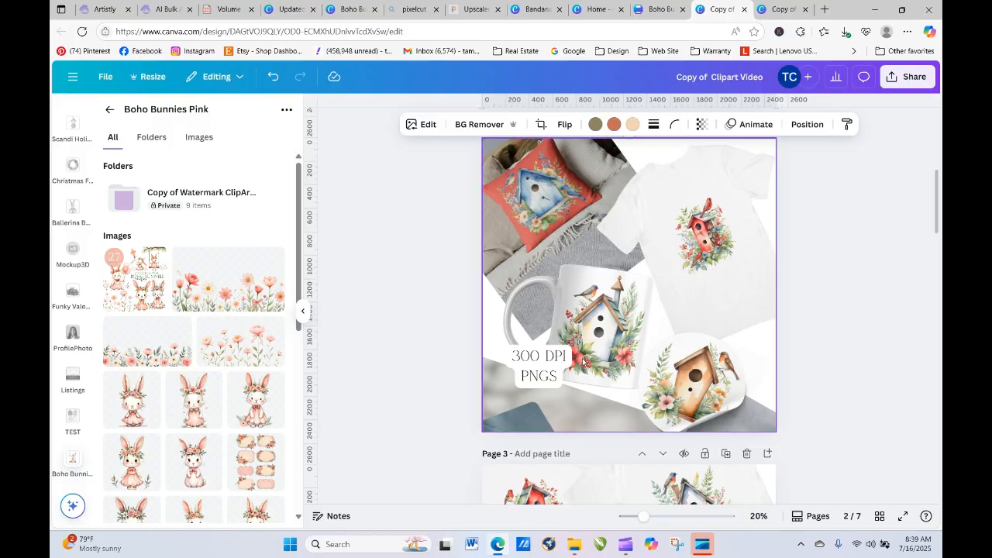
left_click_drag(540, 366, 540, 397)
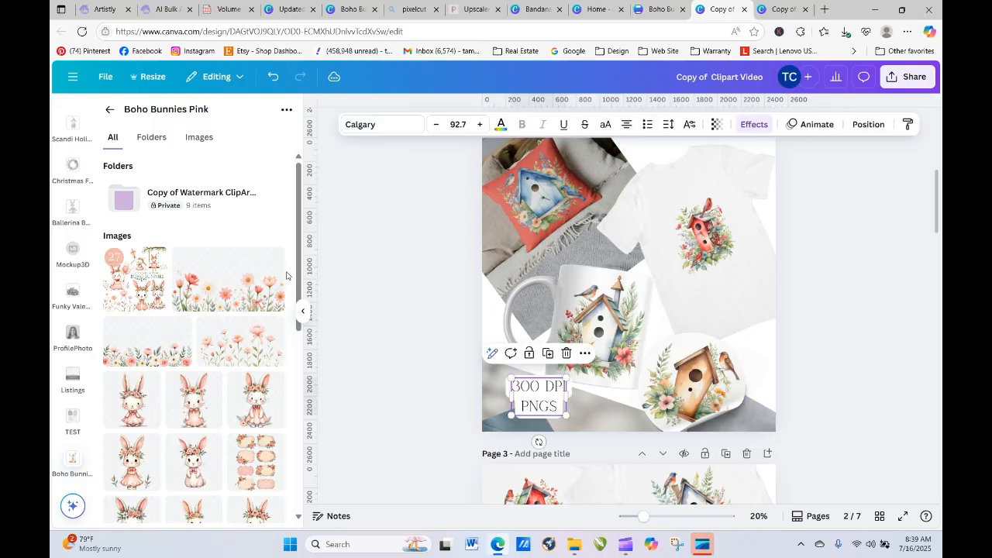
Step: Switch to File Explorer and extract the Boho Bunnies idea guide zip in Downloads to a folder of the same name
left_click(570, 547)
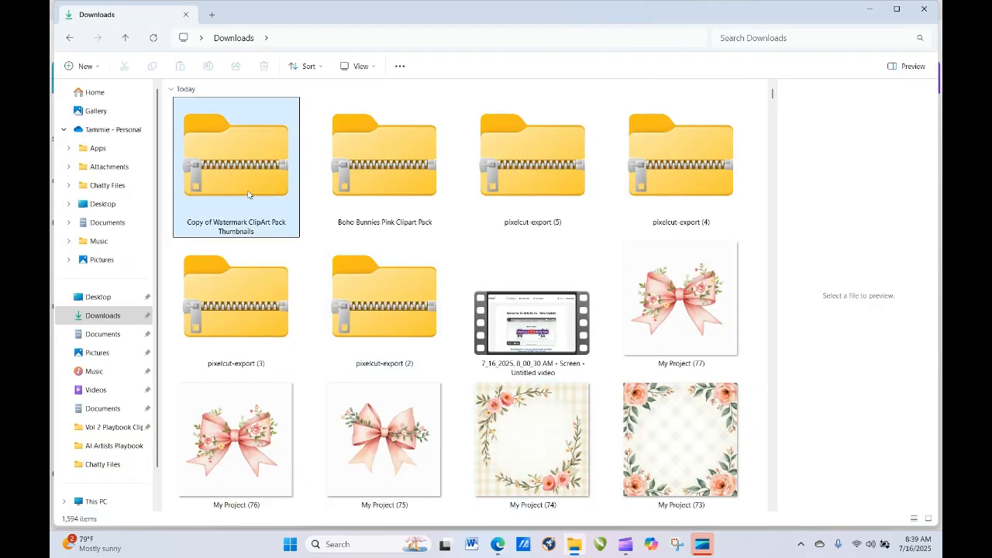
left_click(153, 38)
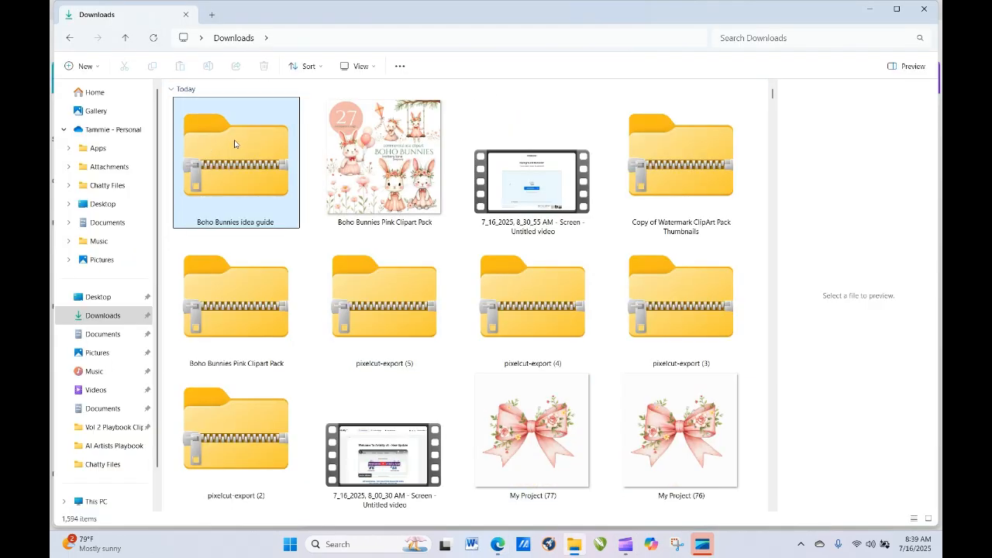
double_click(236, 155)
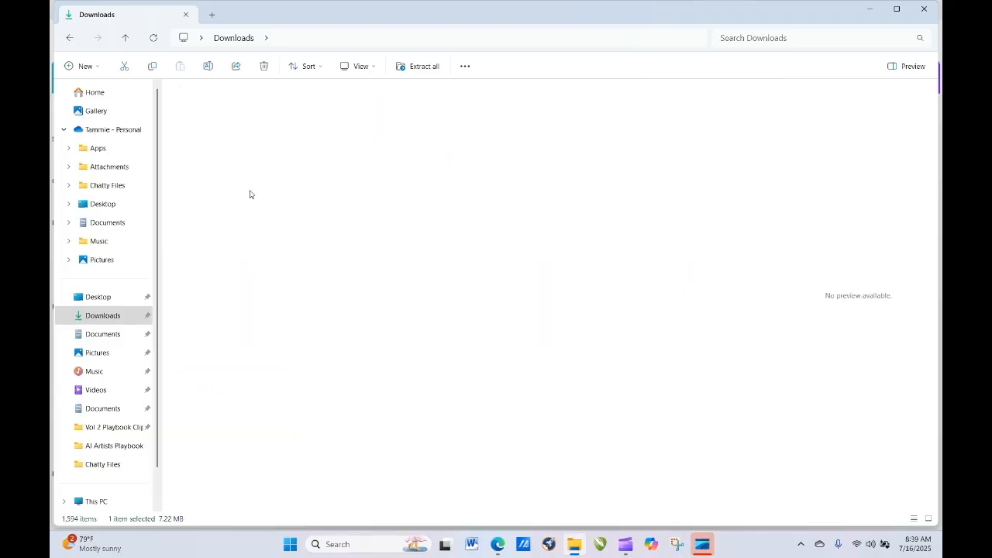
left_click(420, 67)
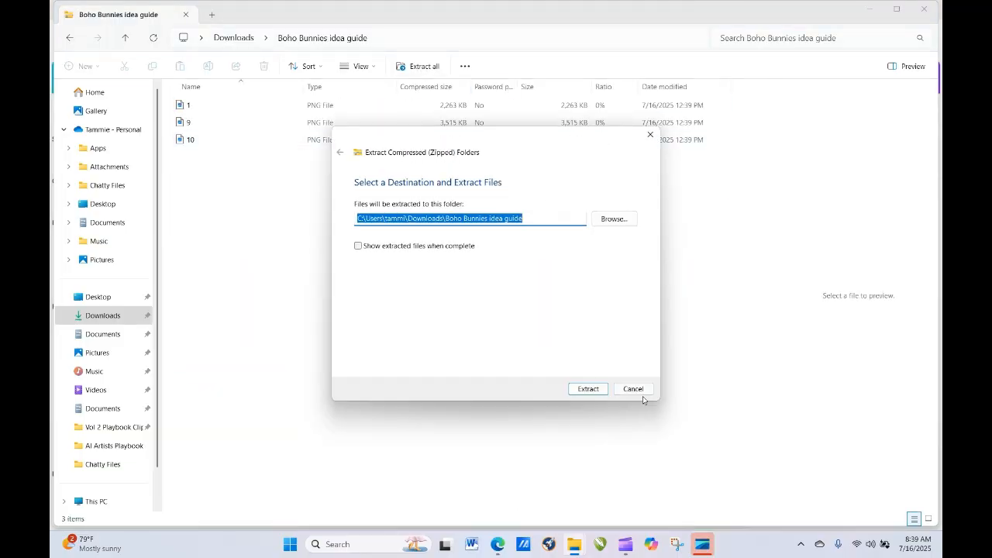
left_click(592, 394)
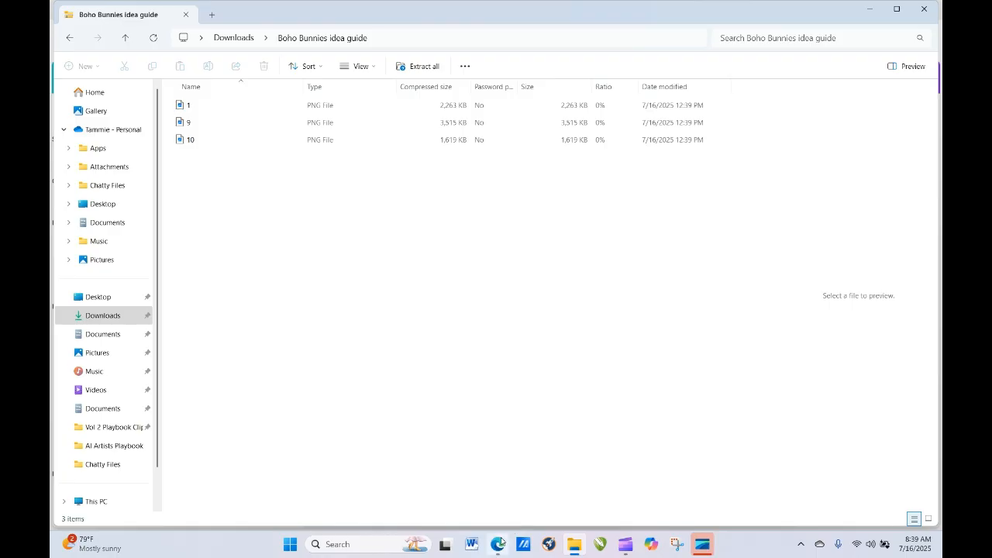
Step: Back in Canva, upload the extracted Boho Bunnies idea guide folder from Downloads into the Boho Bunnies Pink folder
left_click(498, 544)
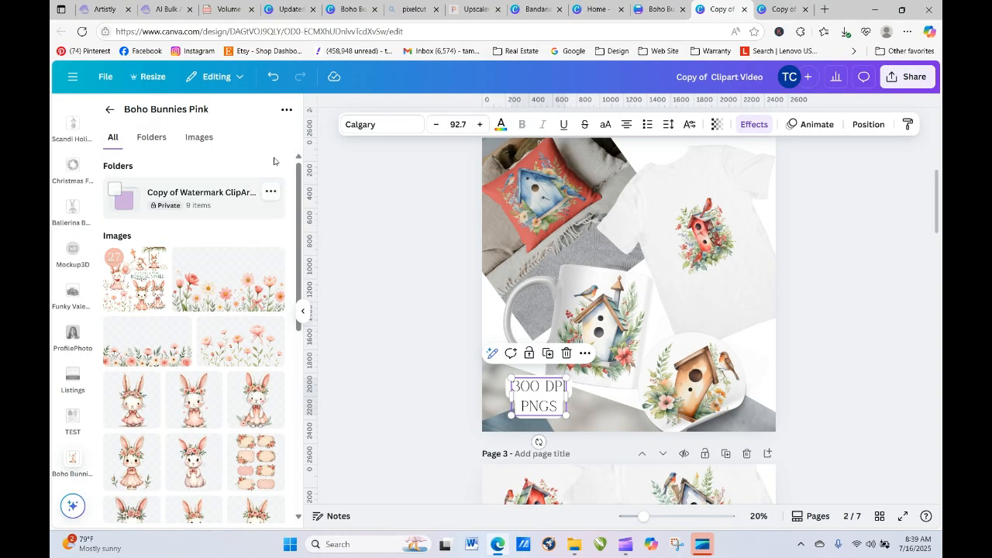
left_click(286, 109)
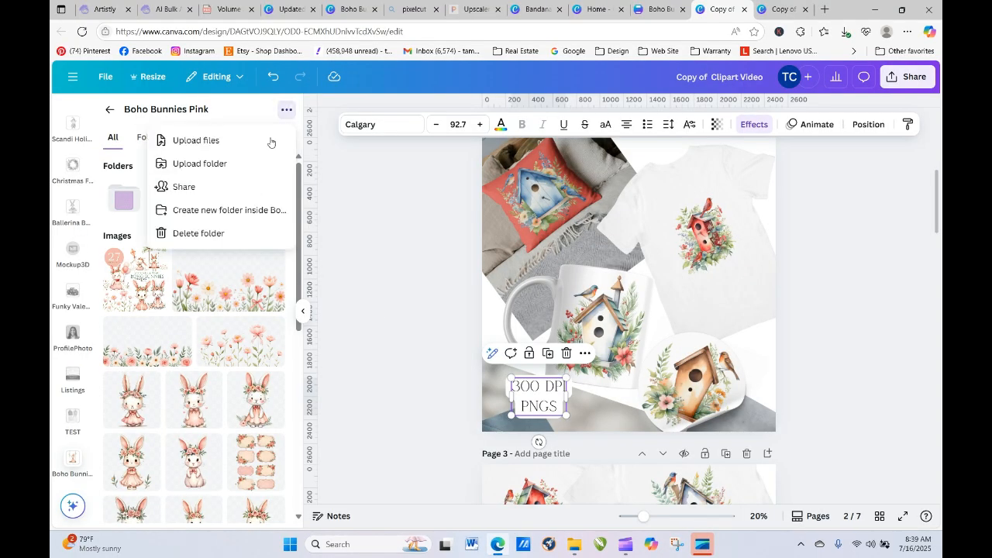
left_click(194, 141)
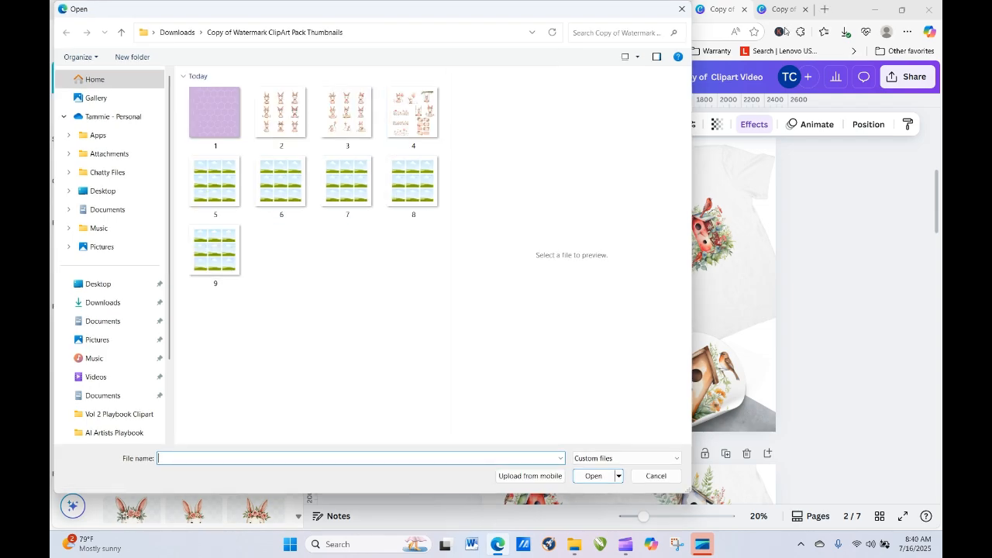
left_click(681, 8)
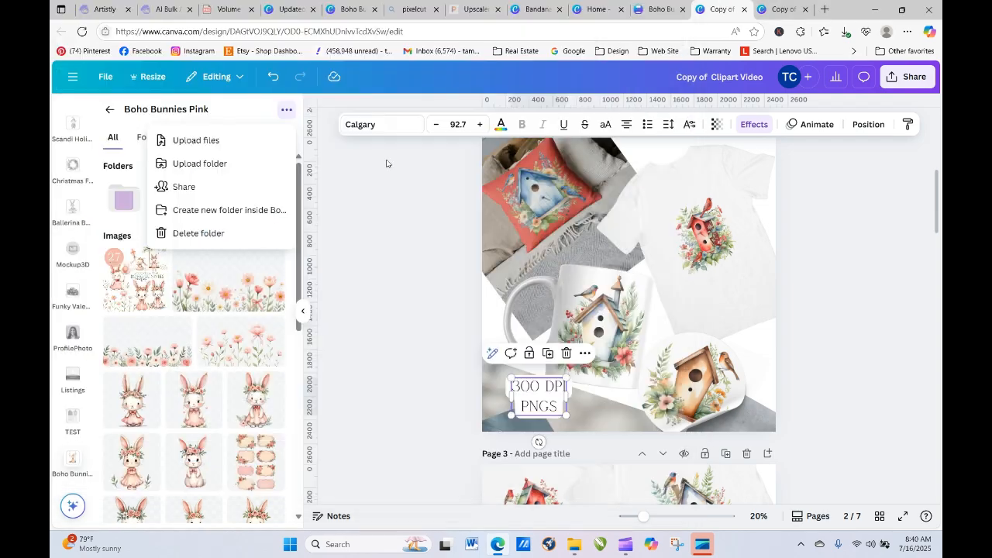
left_click(256, 164)
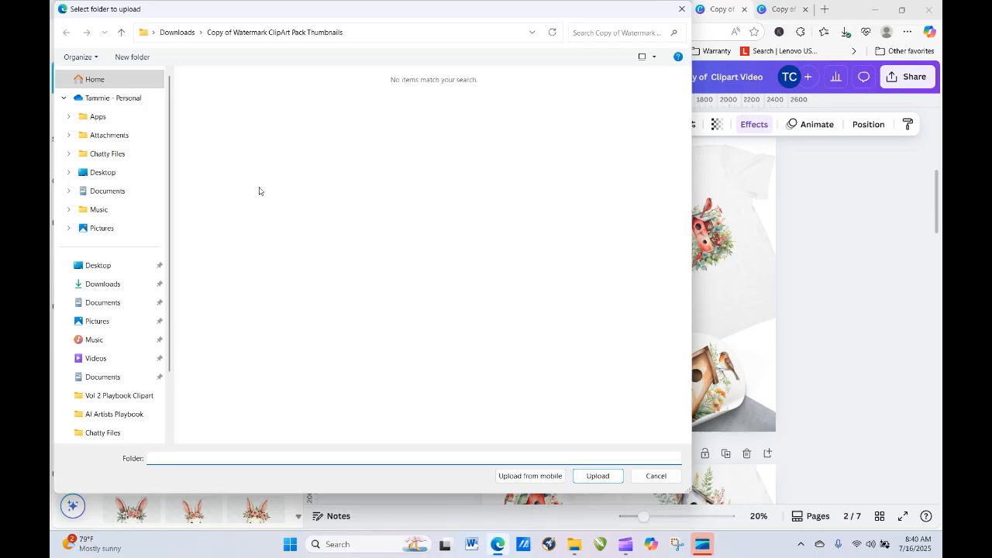
left_click(111, 285)
left_click(215, 120)
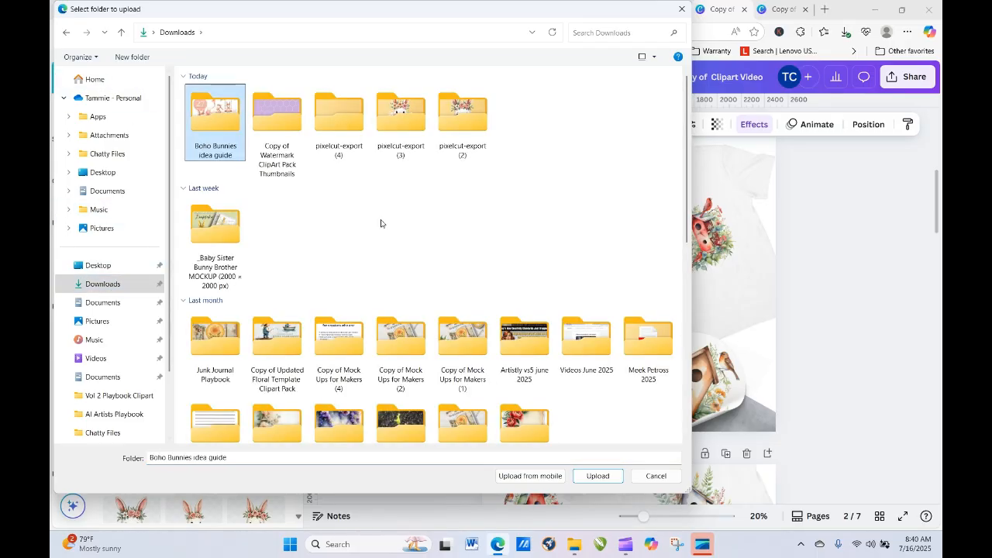
left_click(597, 476)
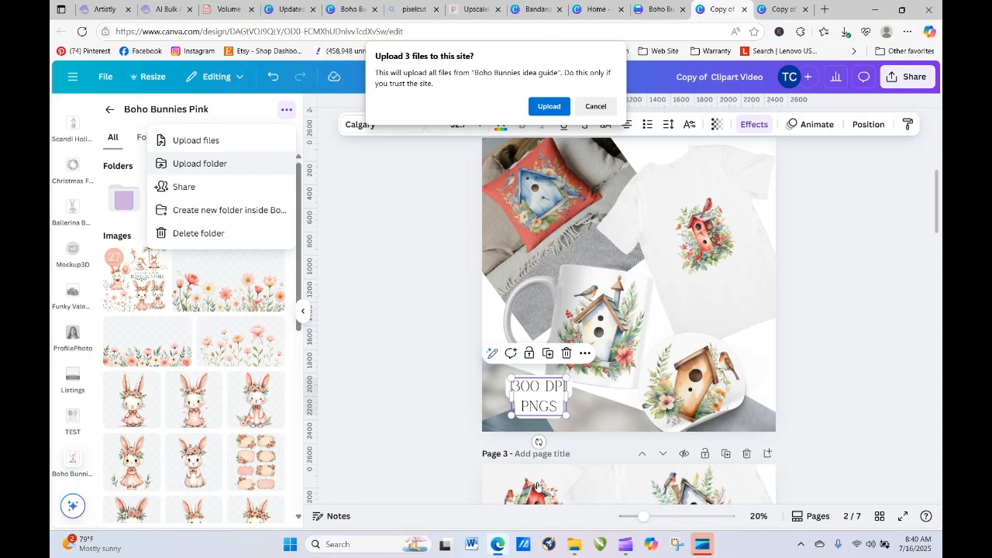
left_click(549, 106)
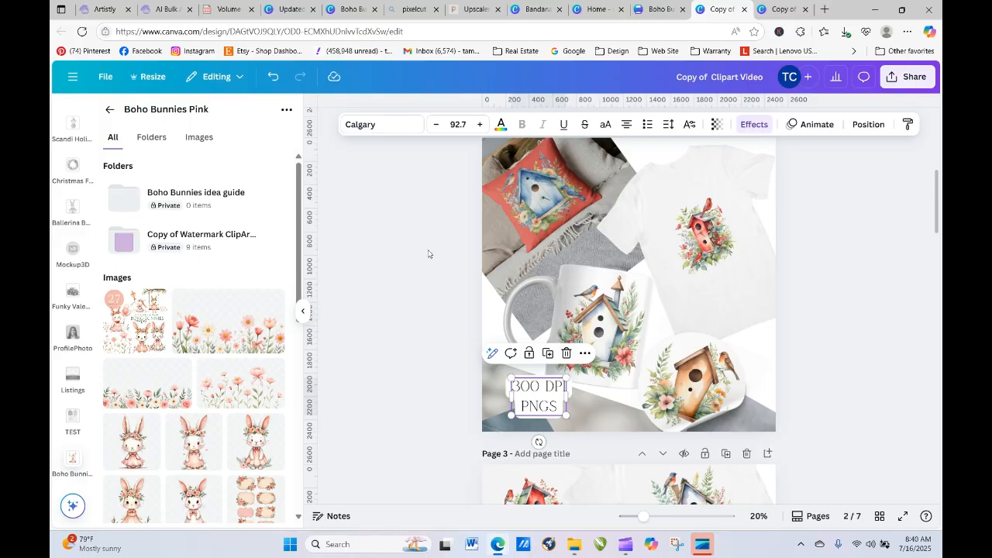
Step: Replace page 2's birdhouse mockup with the bunny pillow, mug and shirt mockup from the Boho Bunnies idea guide folder
left_click(208, 200)
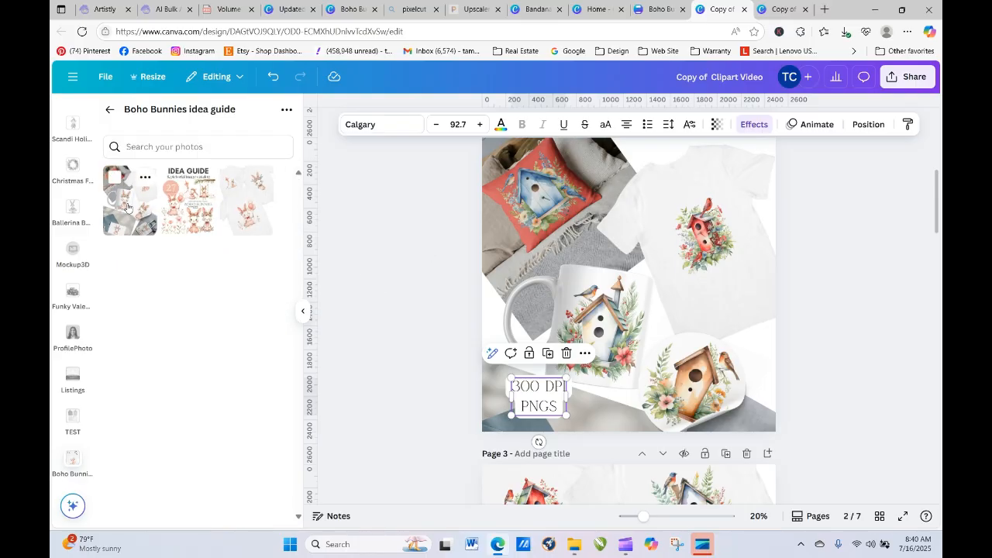
left_click_drag(143, 182, 604, 272)
double_click(598, 214)
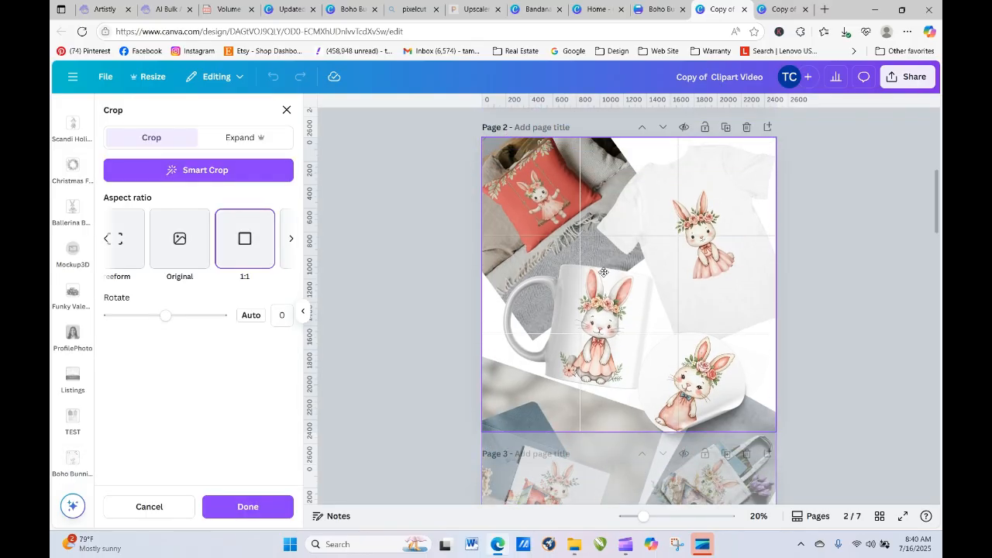
left_click(792, 328)
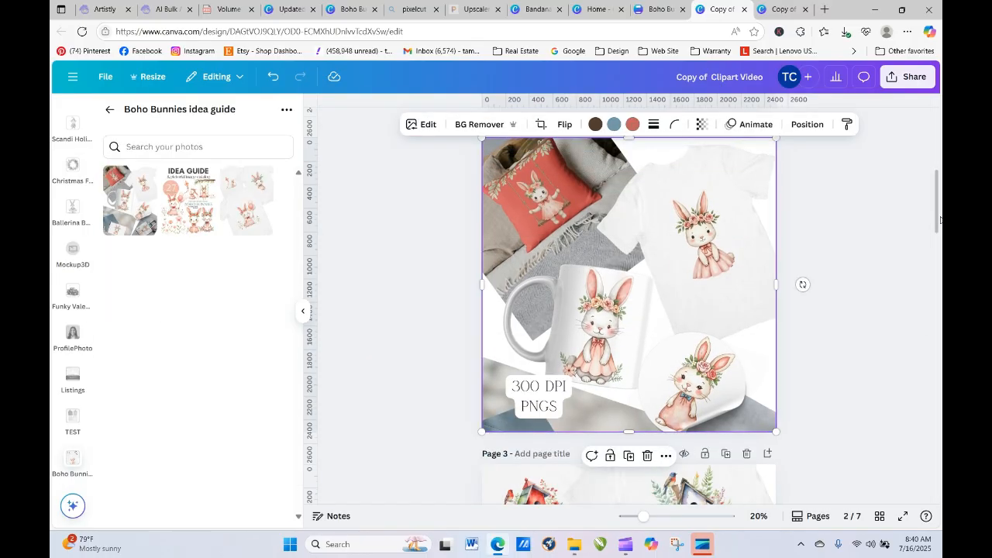
Step: Replace page 3's birdhouse shirts with the bunny shirt mockup and page 4's magazine cover with the bunny idea guide cover
scroll(411, 295, "down", 4)
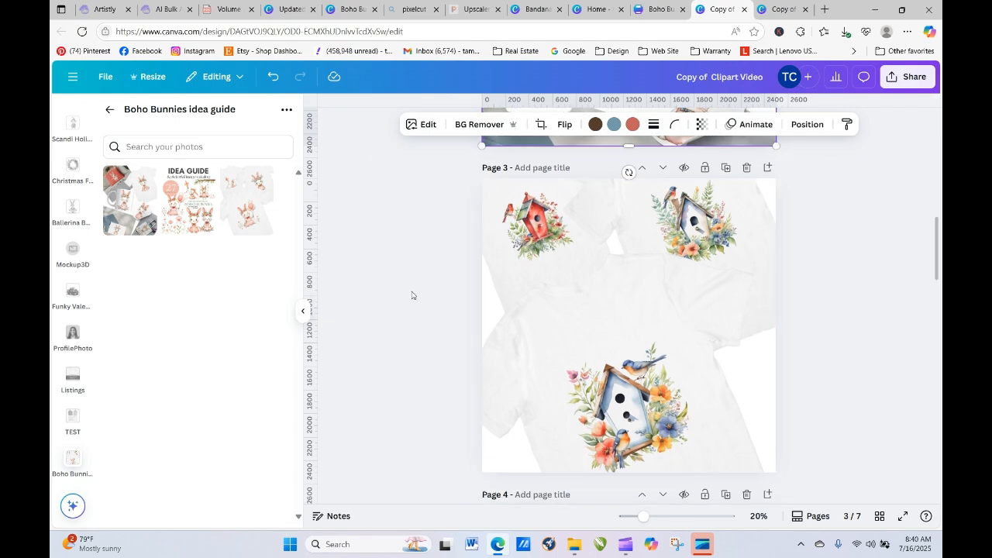
left_click_drag(263, 209, 495, 244)
left_click(842, 278)
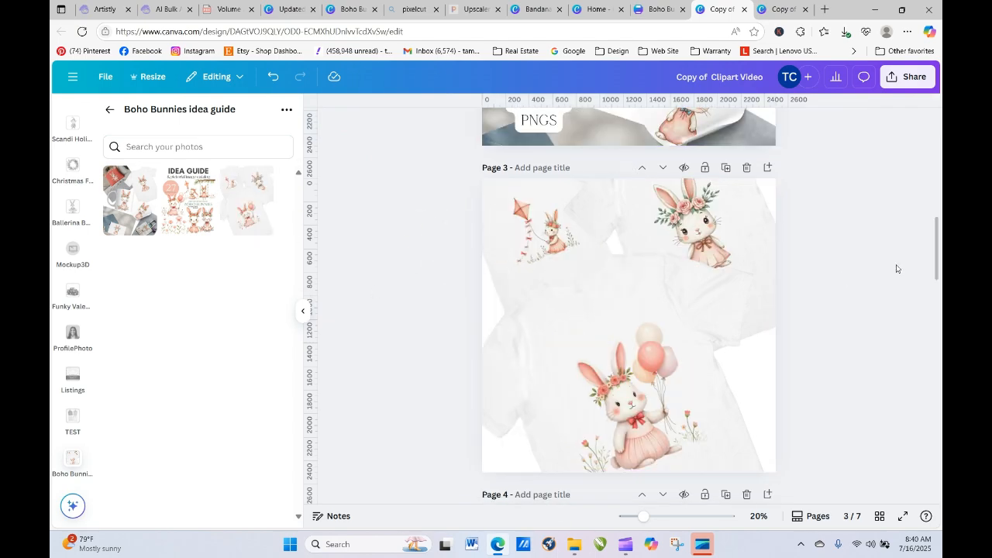
scroll(647, 243, "down", 4)
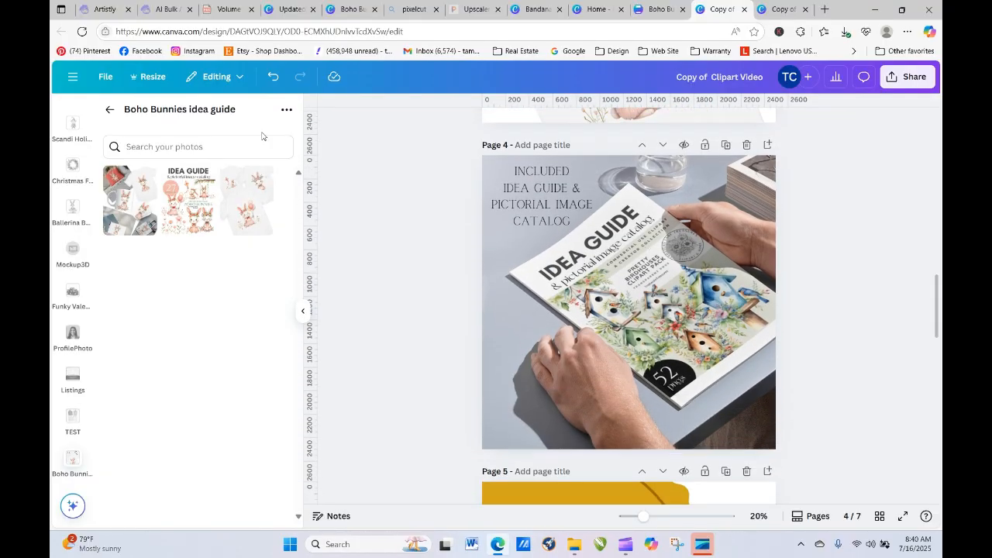
left_click_drag(185, 217, 607, 278)
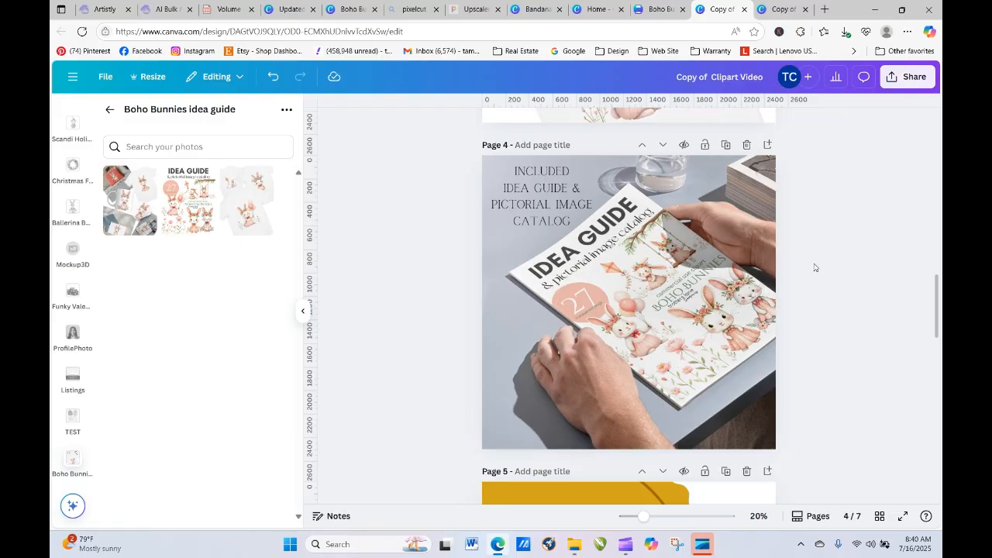
Step: Check the remaining pages of the Clipart Video copy and download pages 1–7 as an MP4 video
left_click_drag(937, 300, 939, 358)
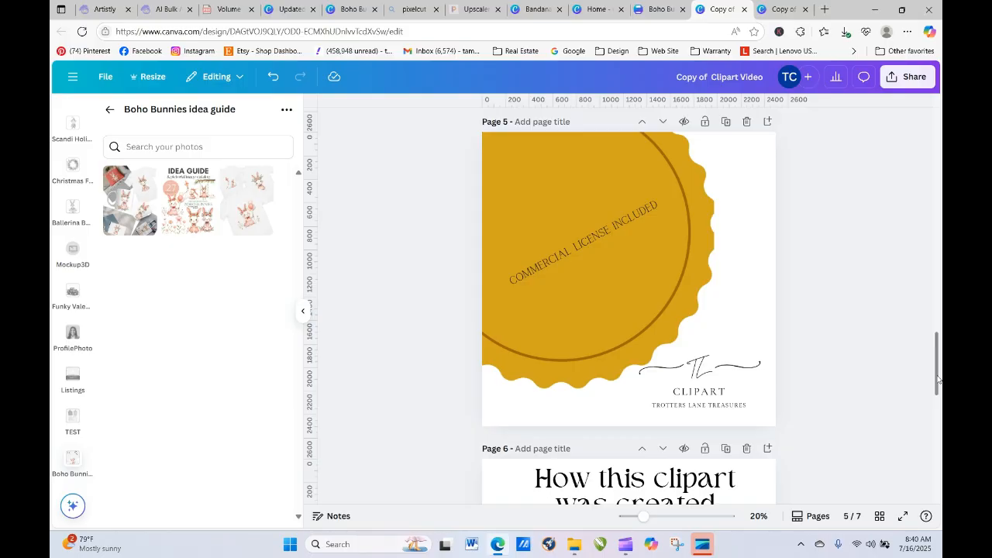
left_click_drag(939, 380, 941, 487)
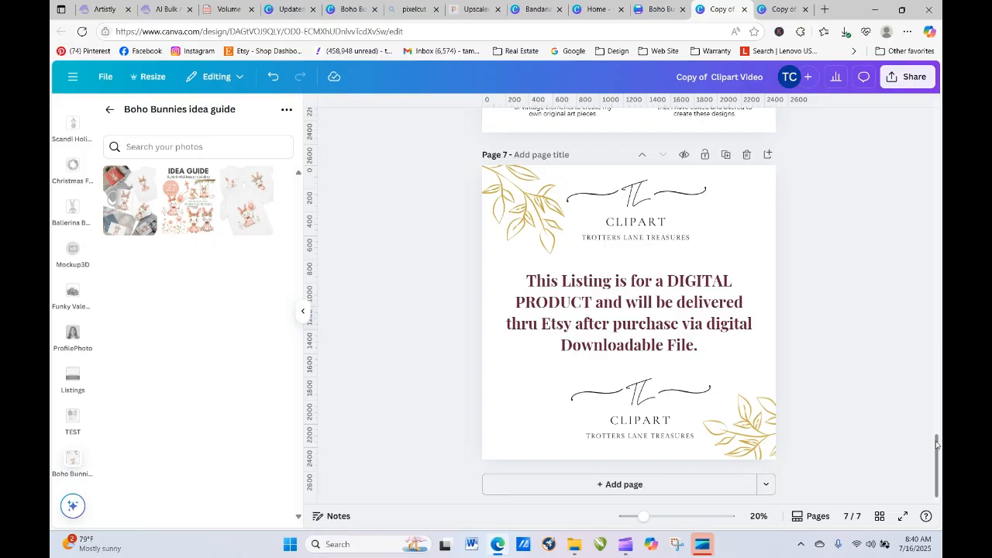
left_click_drag(939, 447, 940, 73)
left_click(898, 78)
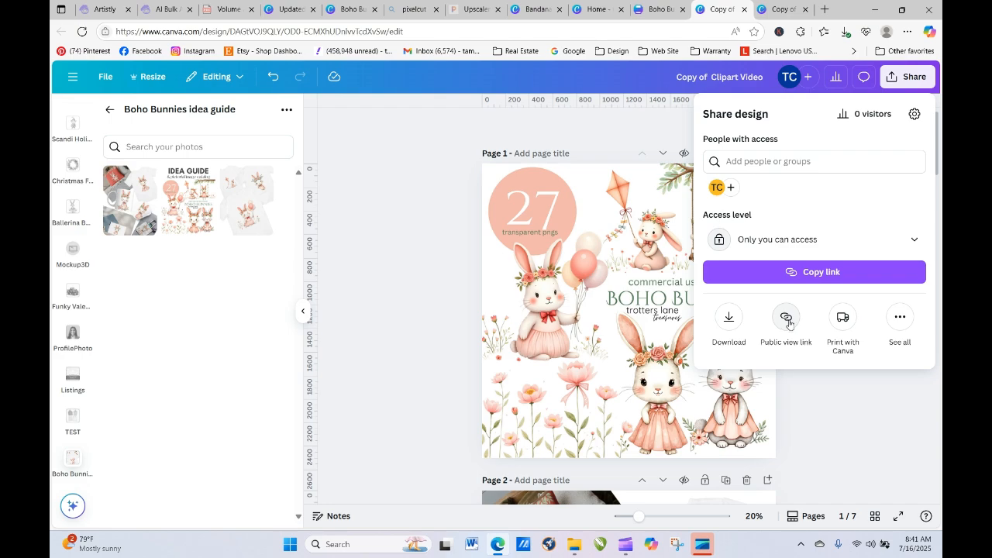
left_click(728, 320)
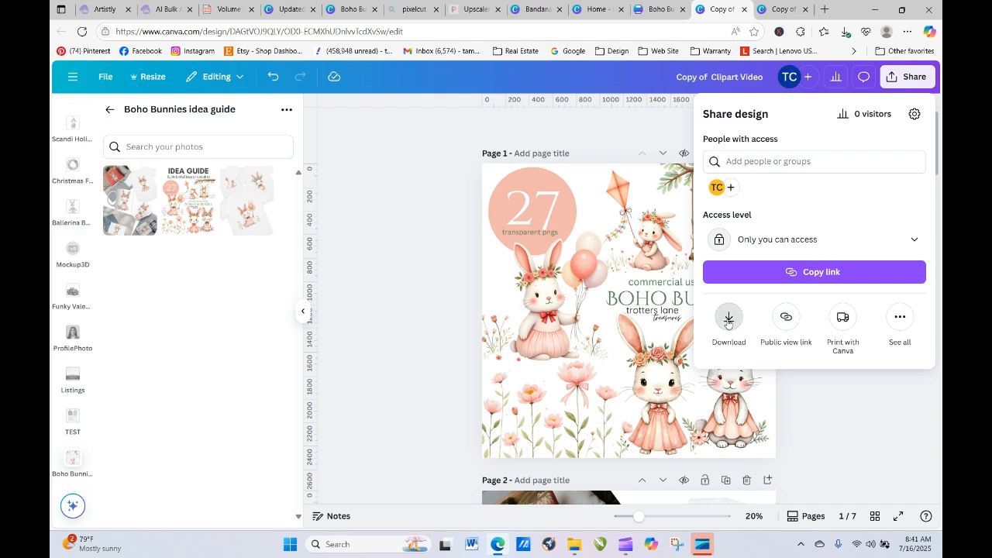
left_click(813, 162)
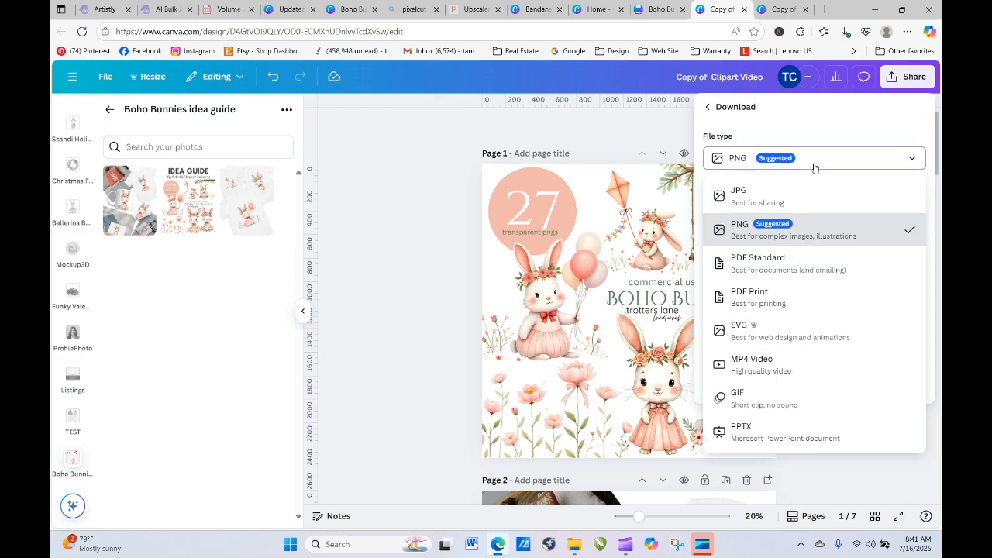
left_click(785, 369)
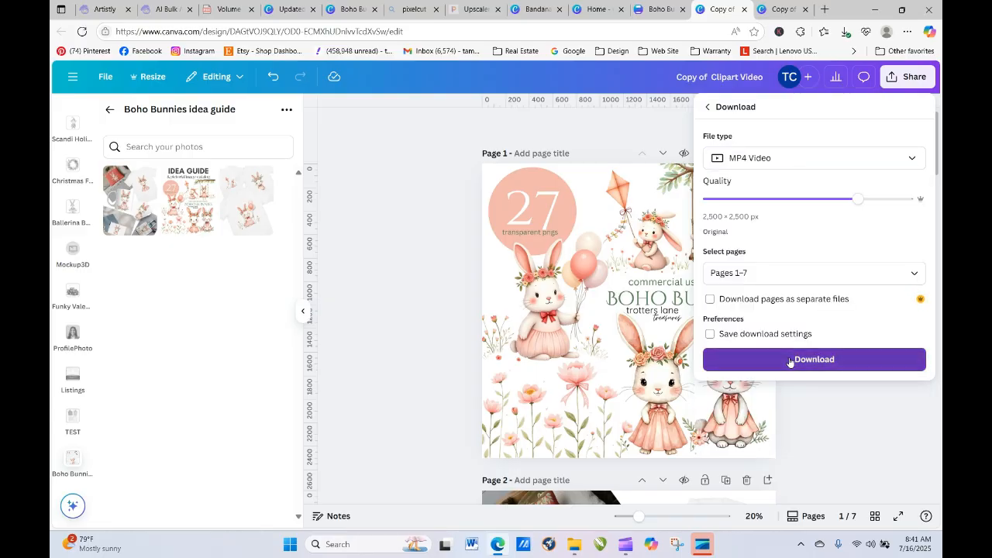
left_click(790, 361)
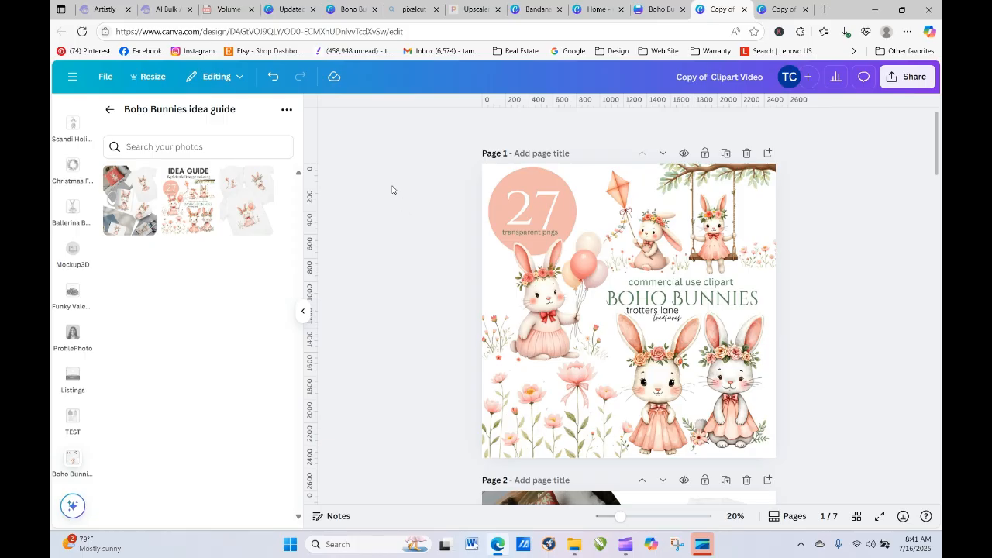
Step: Switch to Artistly's AI Bulk Actions and browse for upload images in the pixelcut-export (3) folder in Downloads
left_click(105, 9)
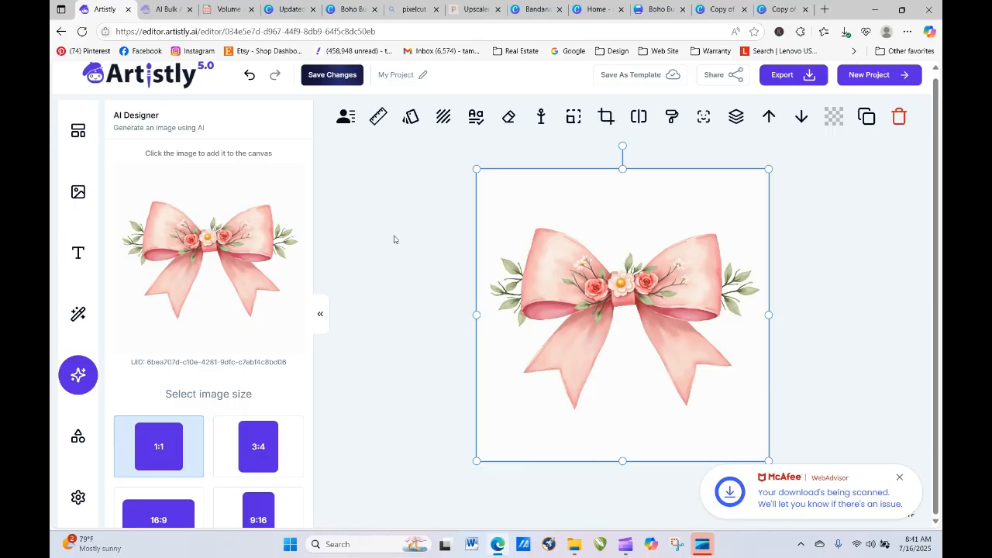
left_click(165, 9)
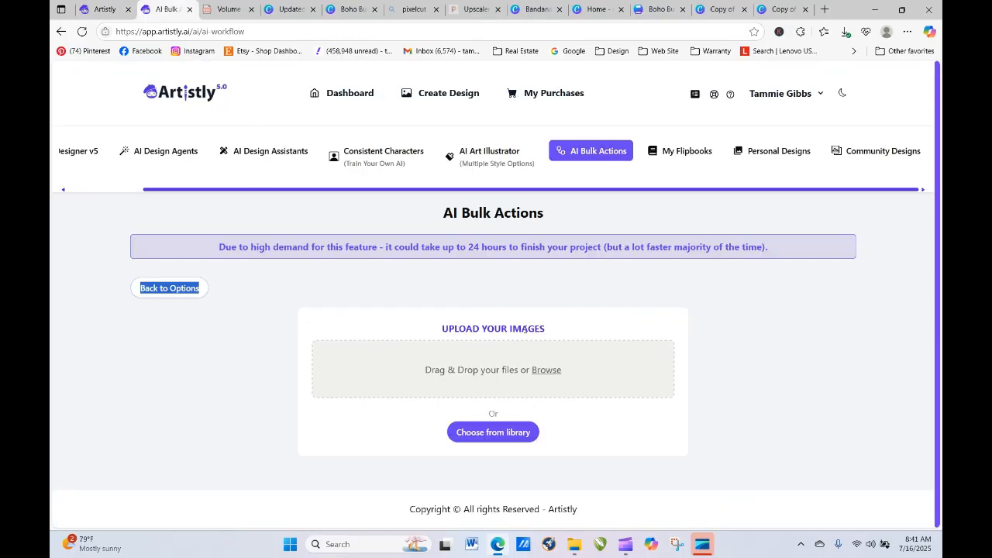
left_click(545, 371)
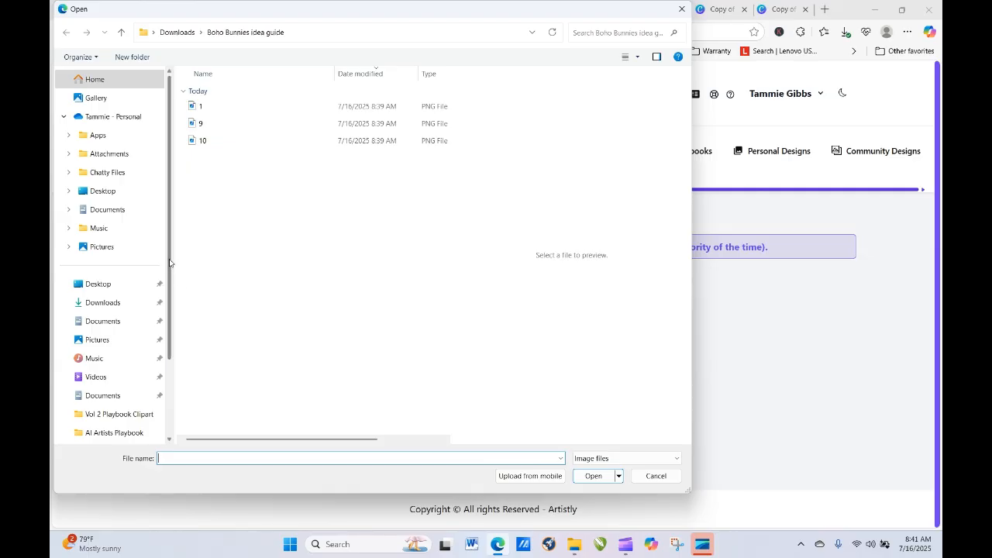
scroll(163, 263, "down", 2)
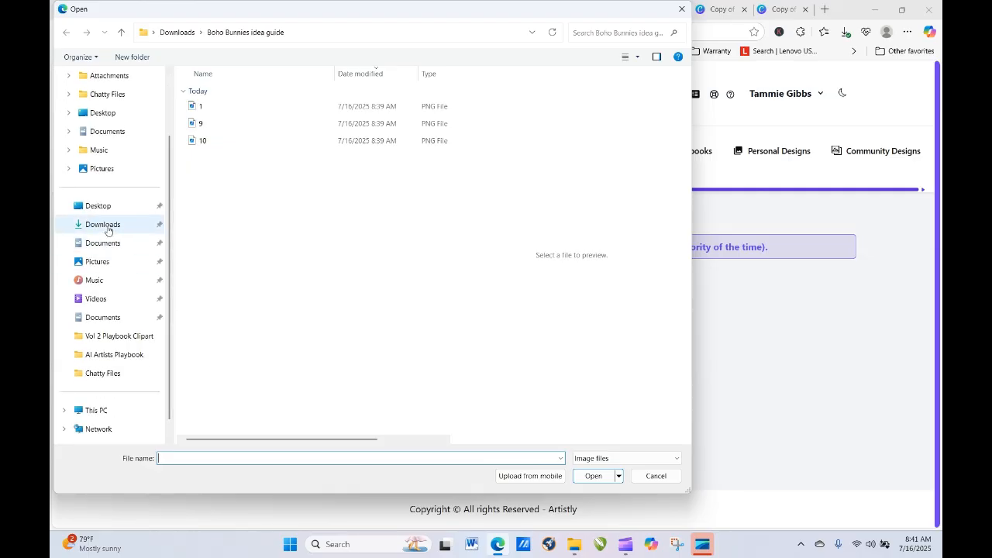
left_click(103, 224)
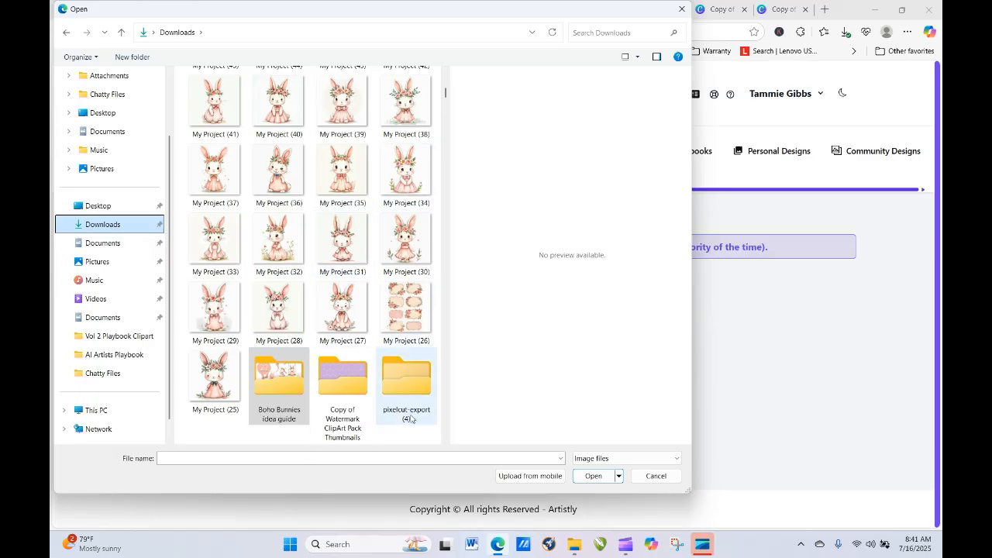
scroll(446, 93, "down", 3)
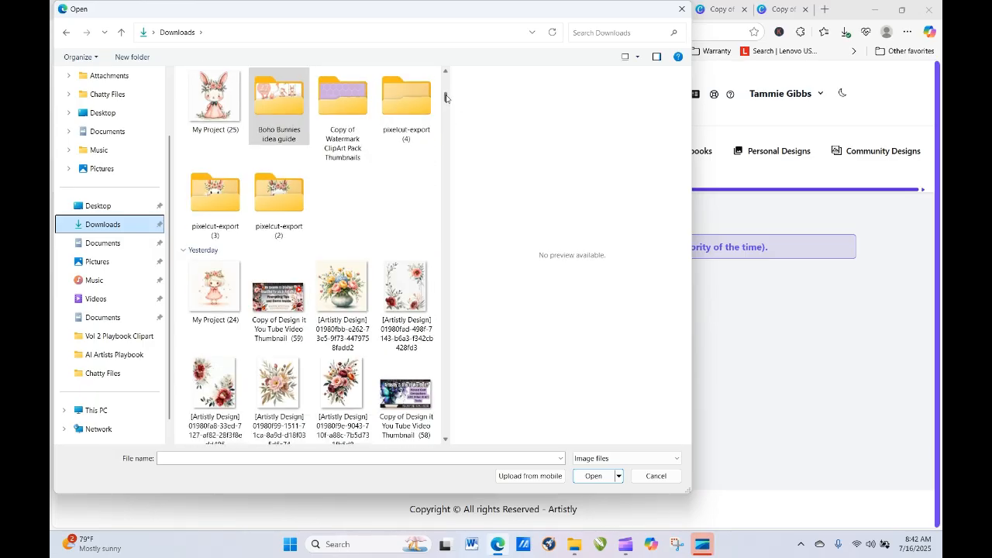
scroll(446, 90, "up", 6)
scroll(447, 95, "down", 1)
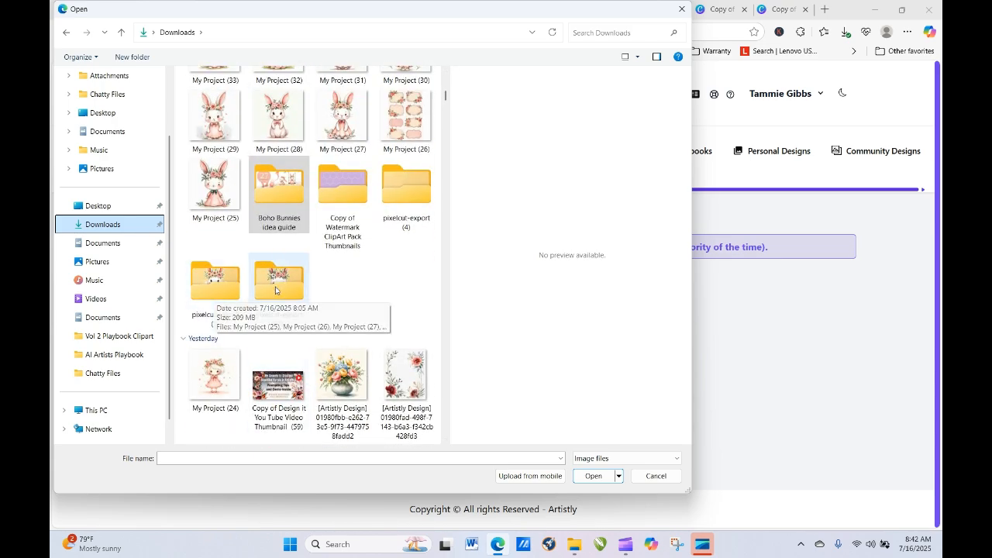
double_click(215, 296)
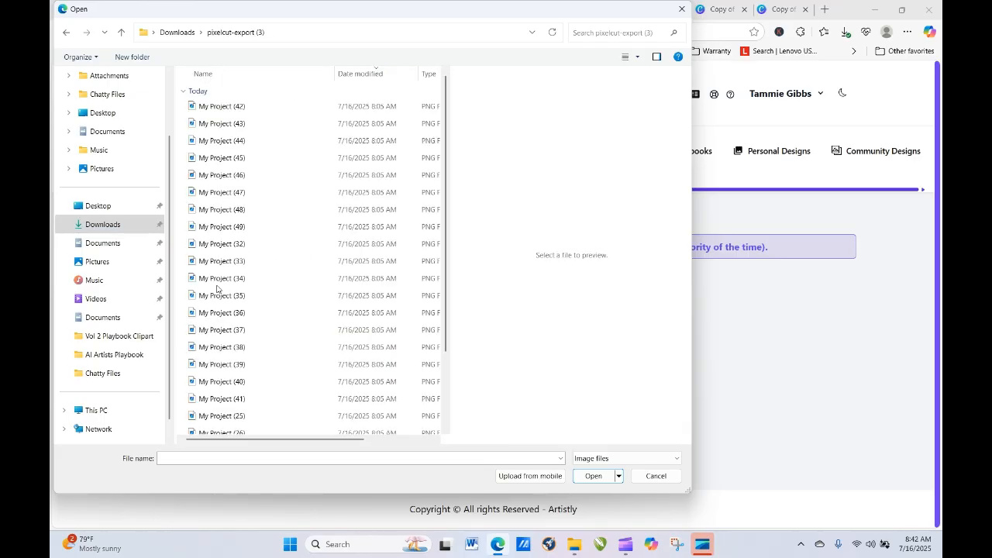
Step: Sort the files by name and try to upload My Project (25) through My Project (30)
left_click(87, 58)
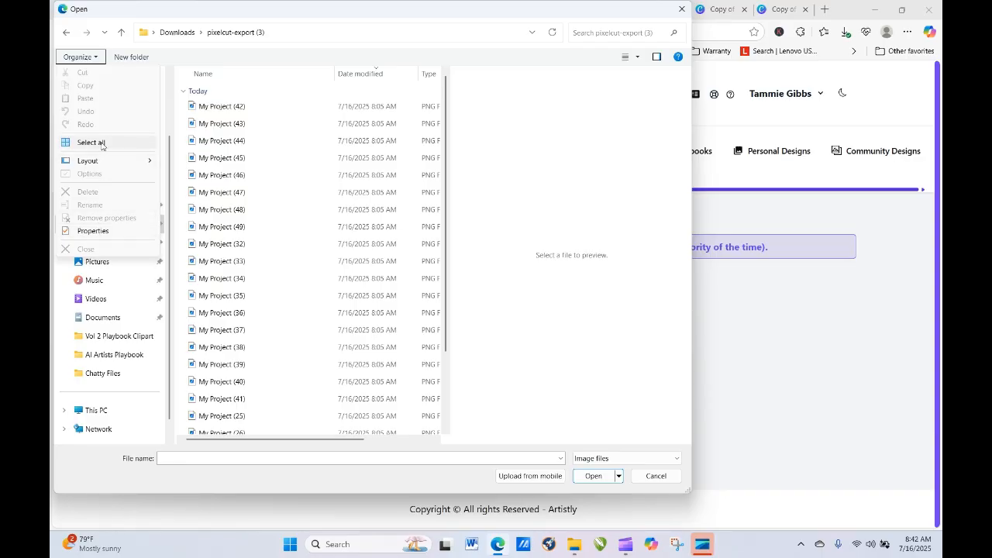
left_click(233, 74)
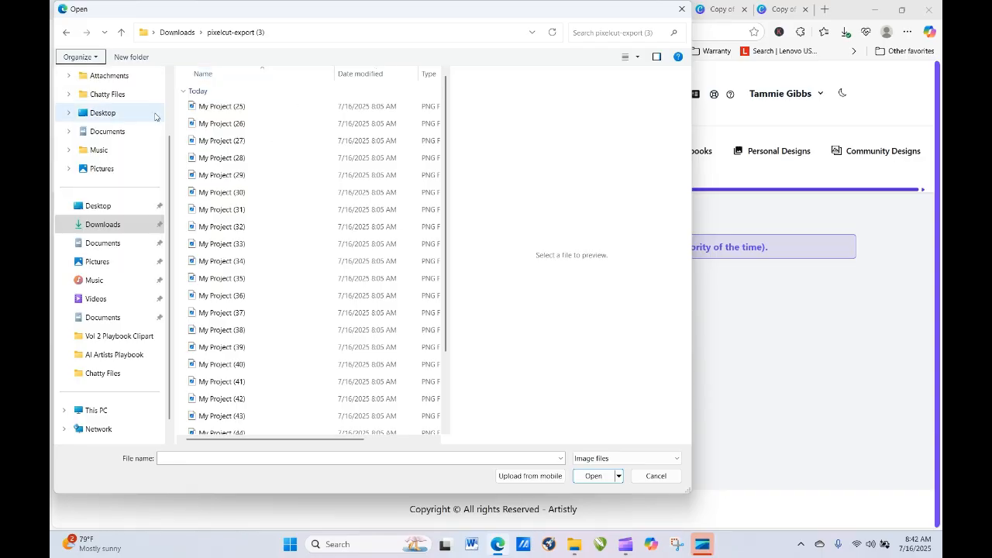
left_click_drag(180, 108, 431, 202)
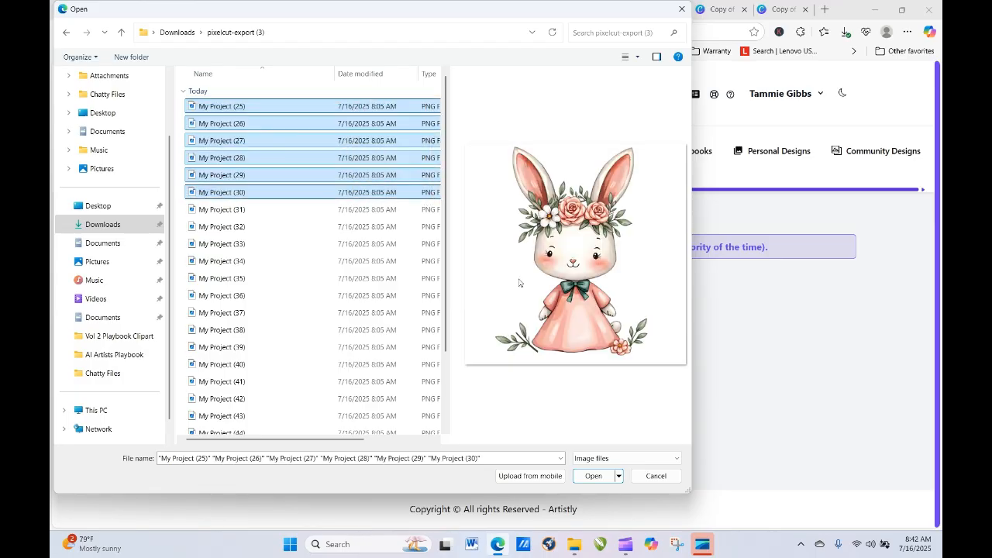
left_click(591, 475)
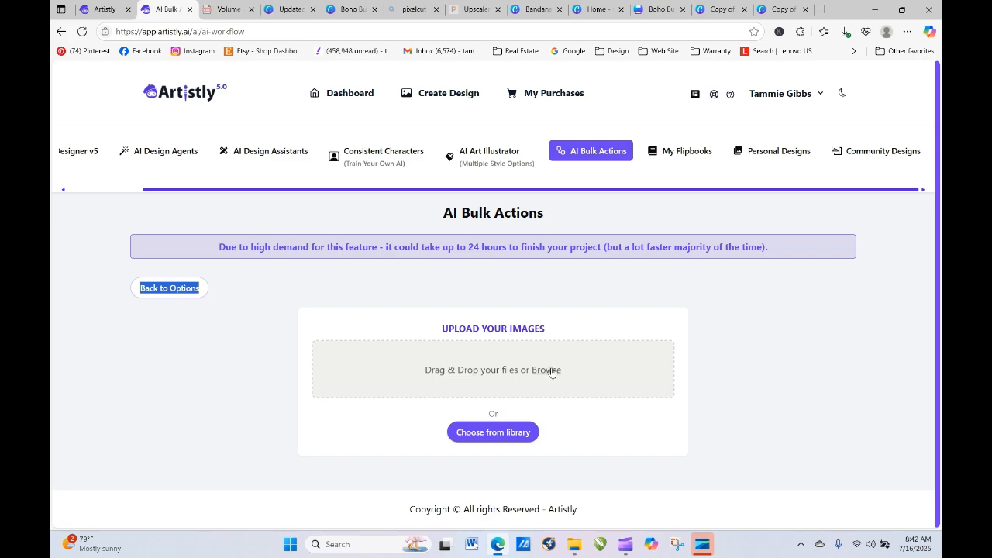
Step: Try to upload only My Project (25) through My Project (28) from the pixelcut-export (3) folder
left_click(393, 284)
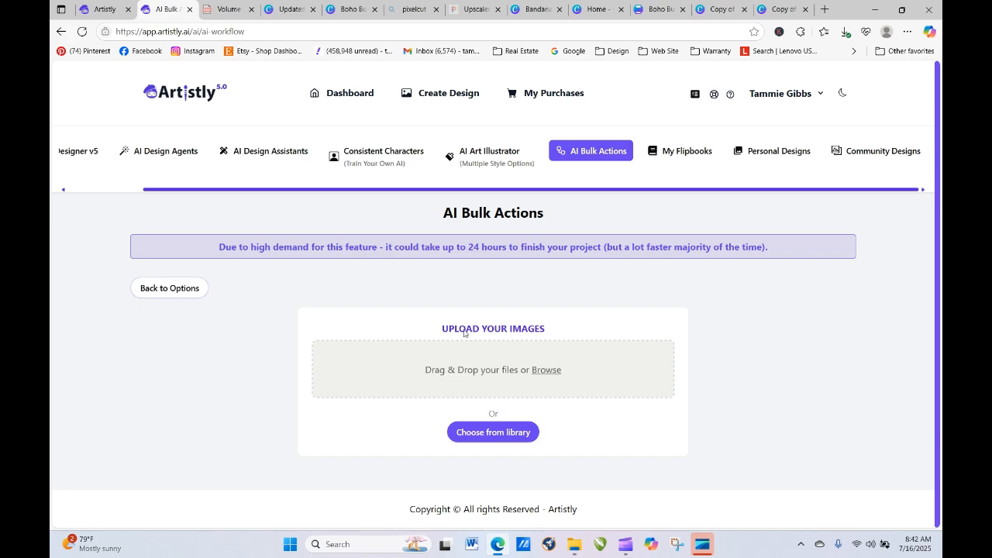
left_click(549, 370)
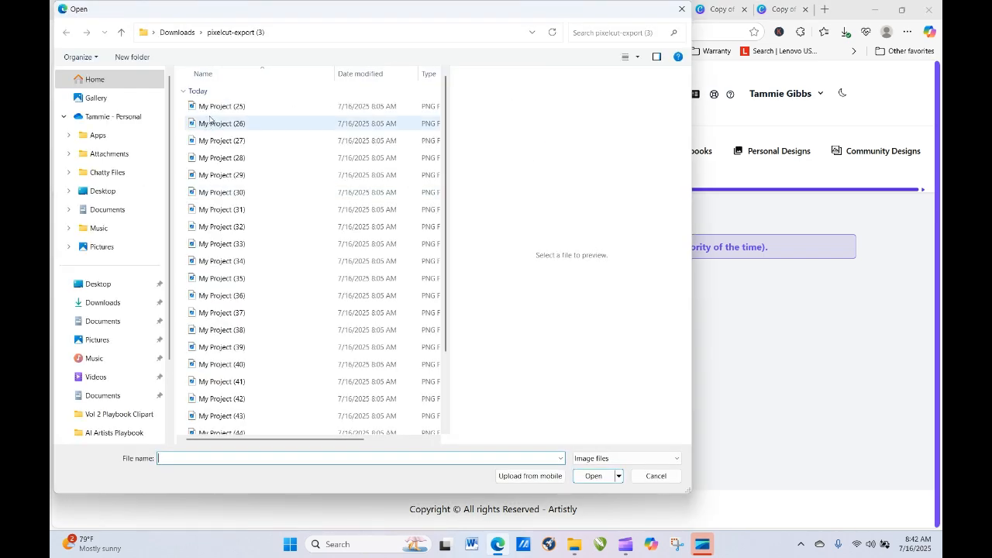
left_click(215, 108)
left_click(220, 126, "ctrl")
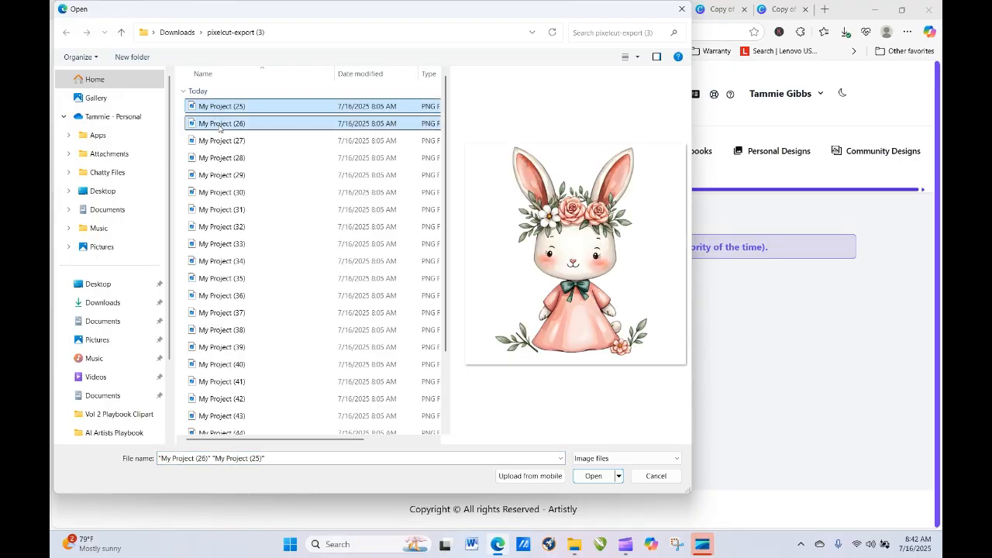
left_click(227, 143, "ctrl")
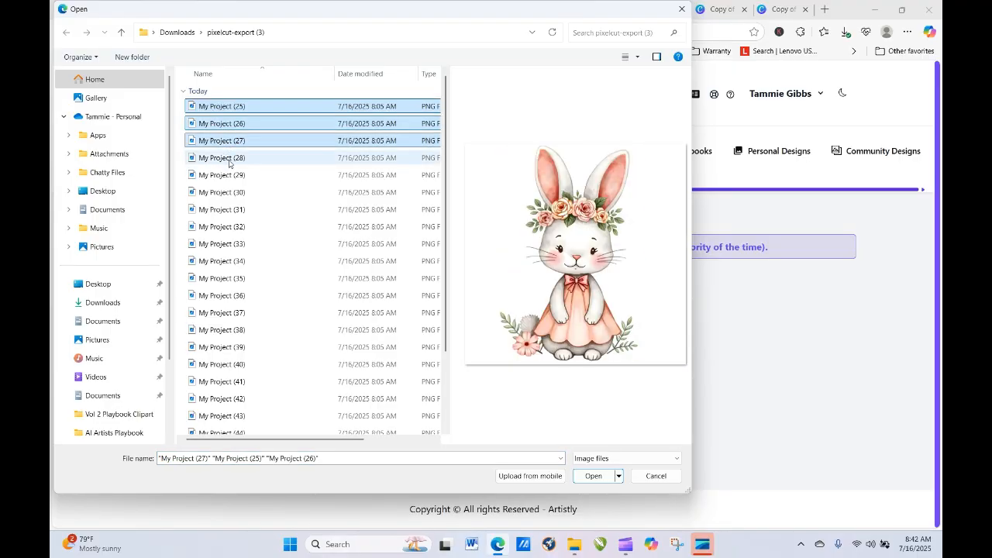
left_click(228, 160, "ctrl")
left_click(591, 476)
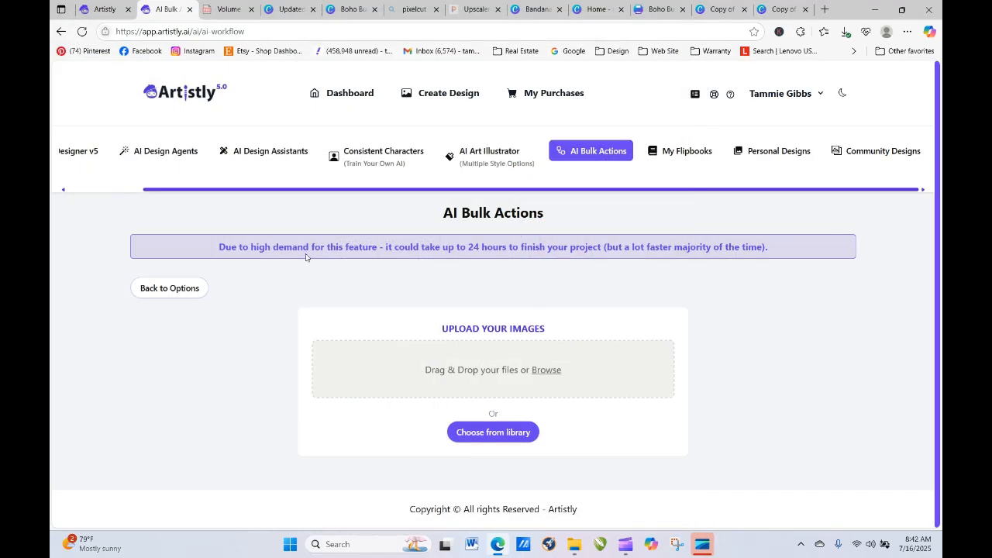
Step: Reload the AI Bulk Actions page and upload My Project (25) through My Project (28) from pixelcut-export (3)
left_click(81, 31)
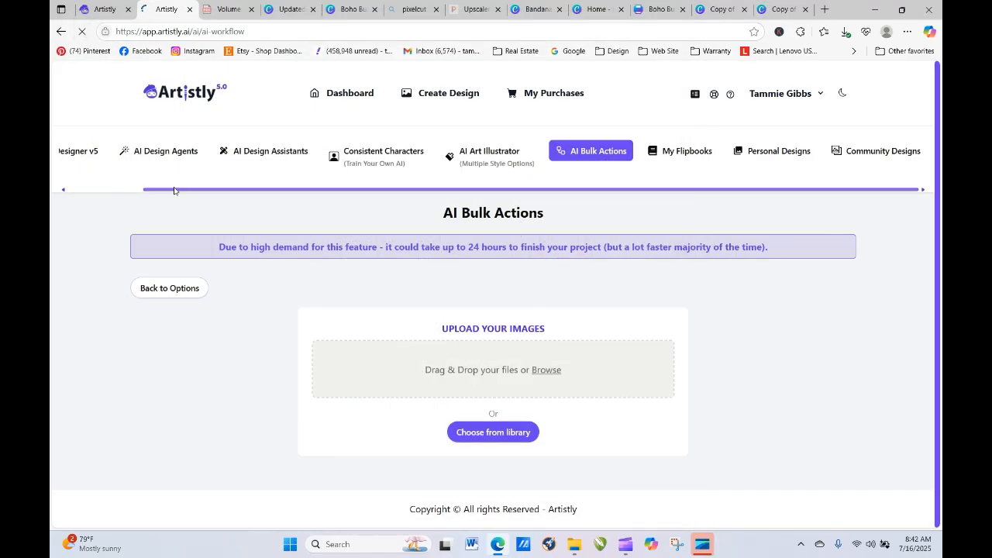
left_click(496, 319)
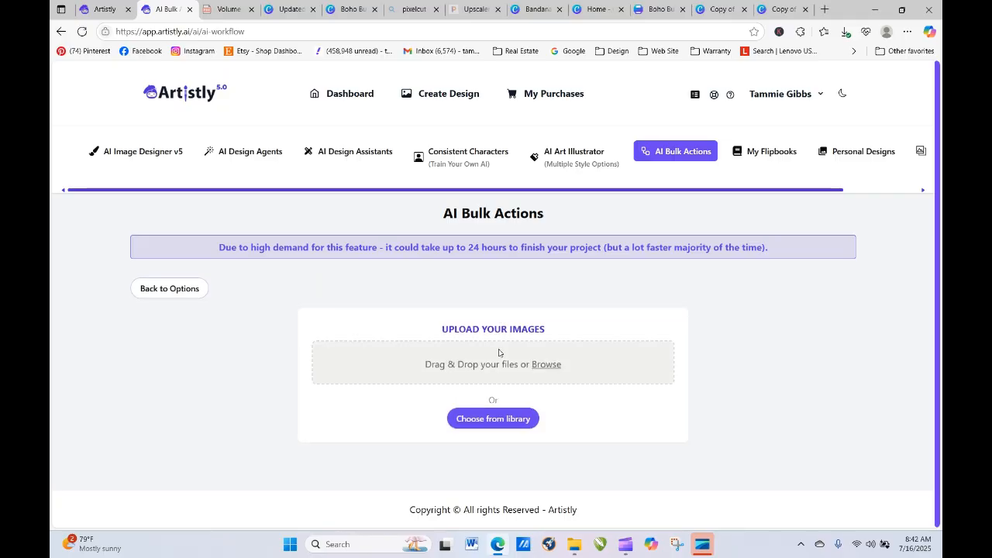
left_click(540, 373)
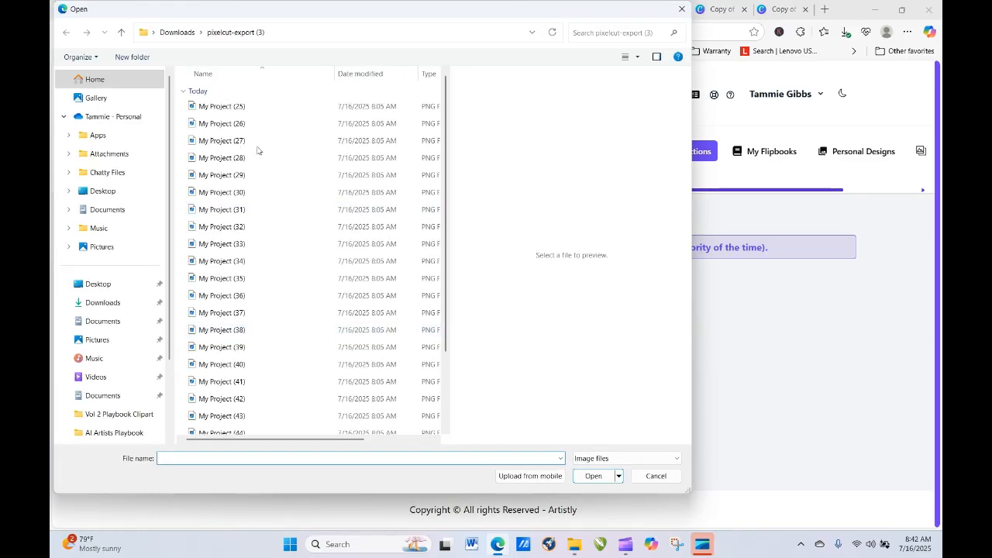
left_click(232, 106)
left_click(247, 124, "ctrl")
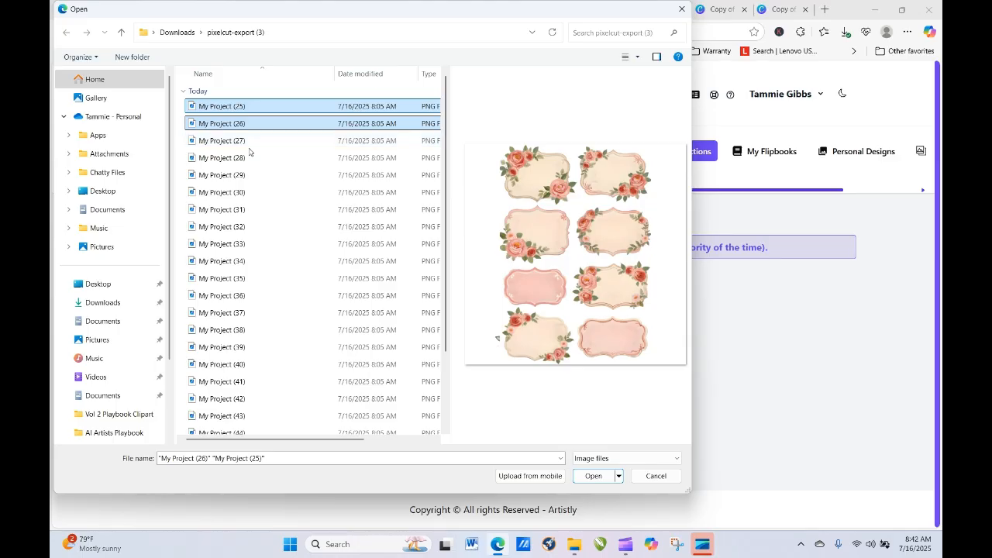
left_click(252, 159, "shift")
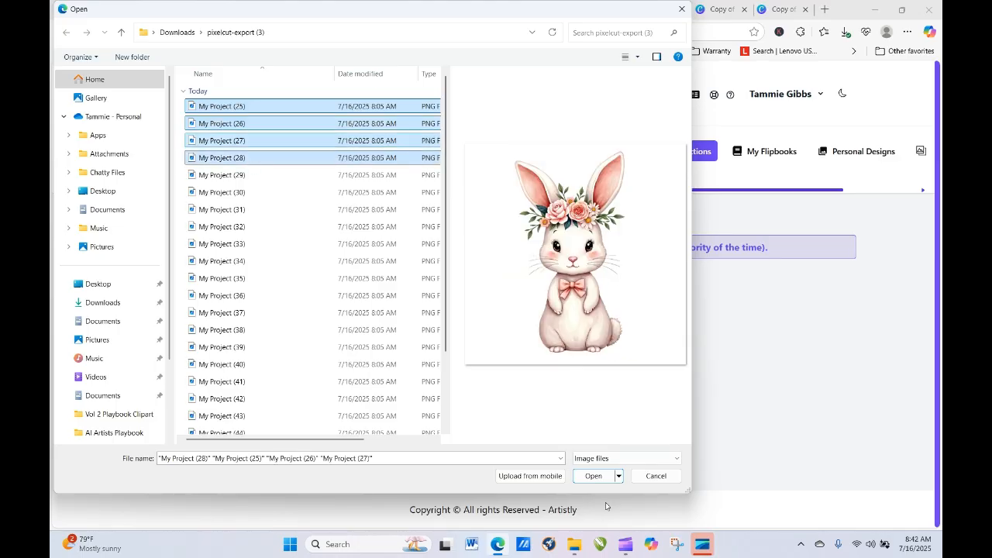
left_click(587, 474)
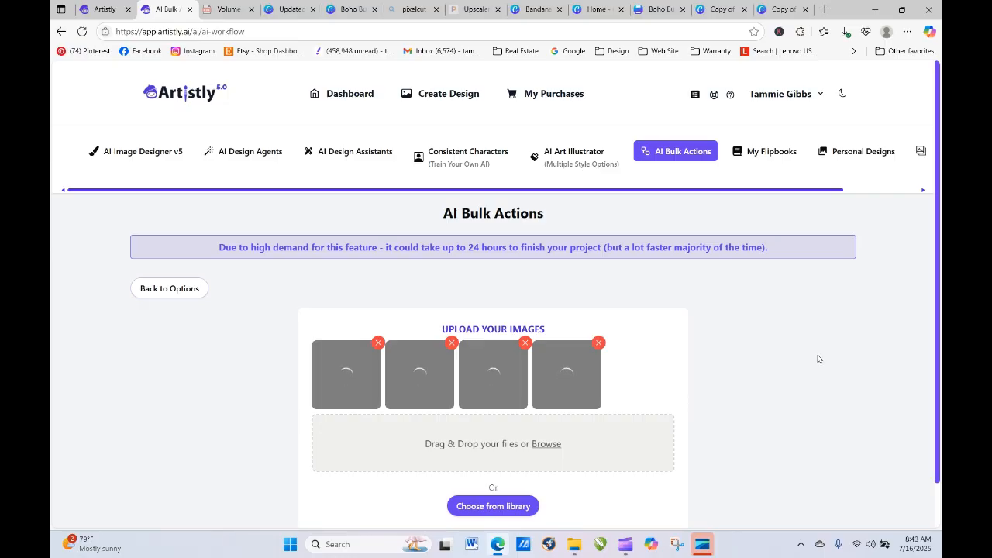
Step: Switch to File Explorer and look through the Downloads folder for an extracted copy of the bunny clipart pack
mouse_move(573, 551)
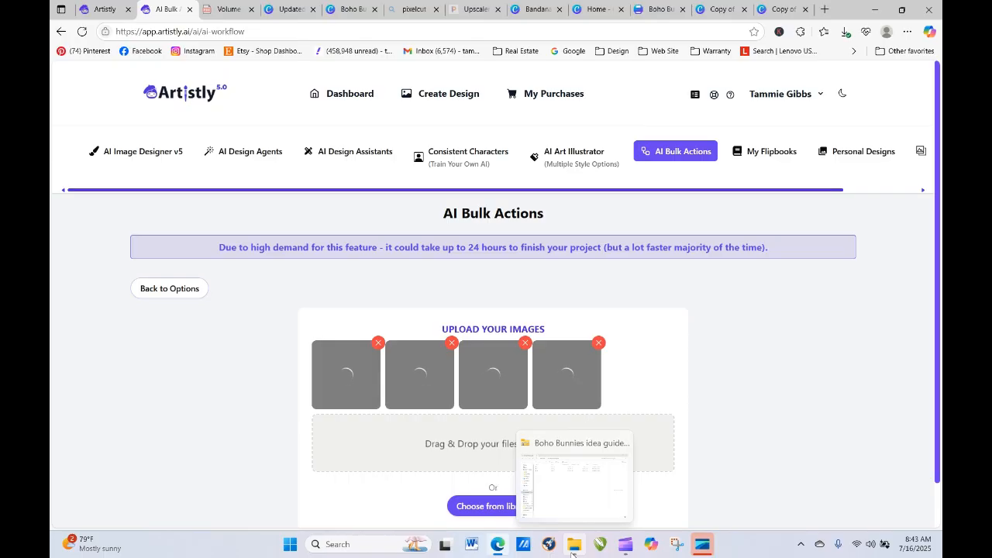
left_click(575, 552)
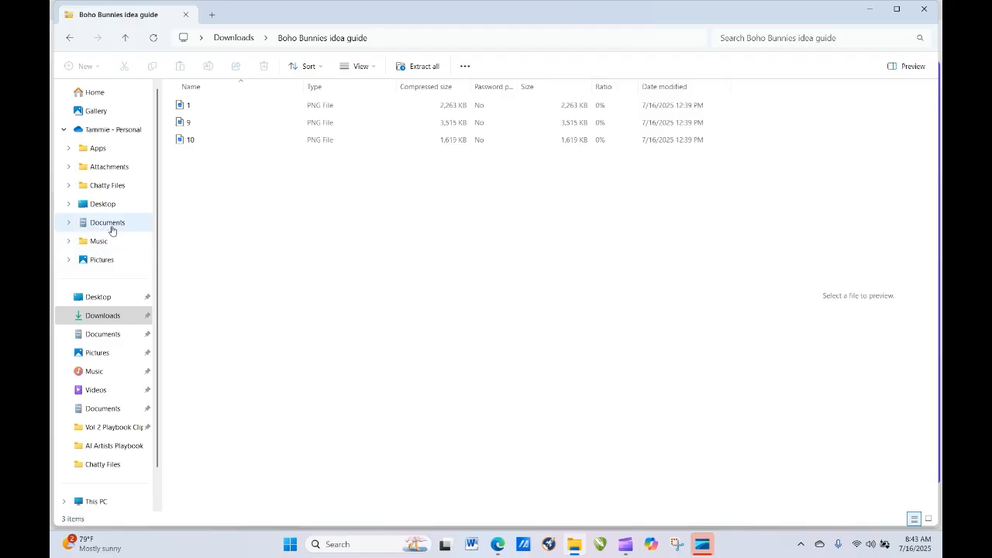
left_click(113, 322)
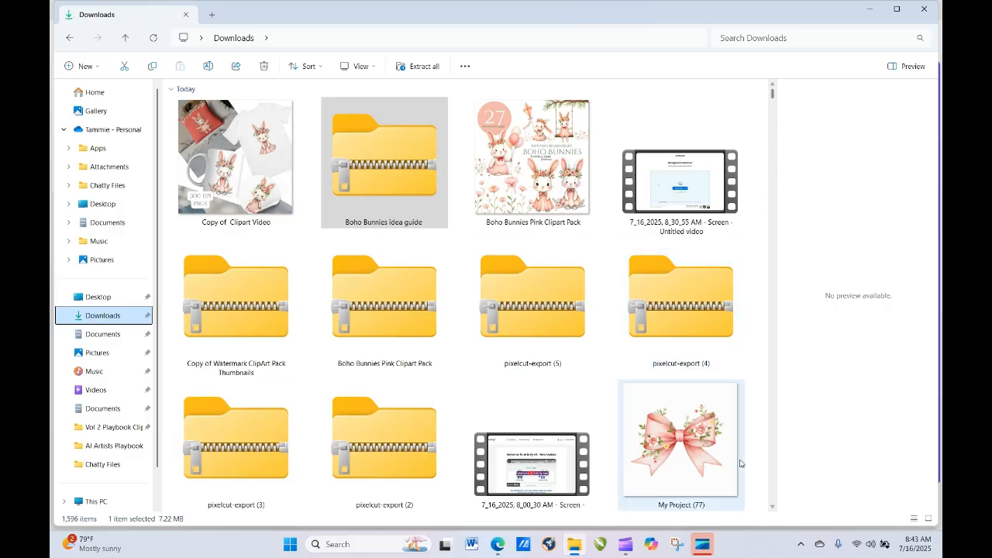
left_click(773, 509)
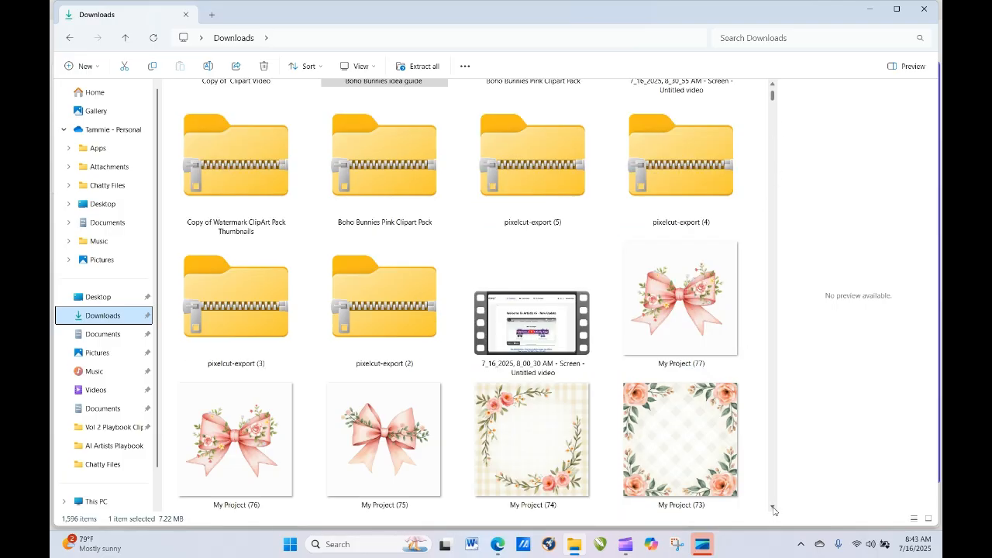
scroll(773, 509, "down", 10)
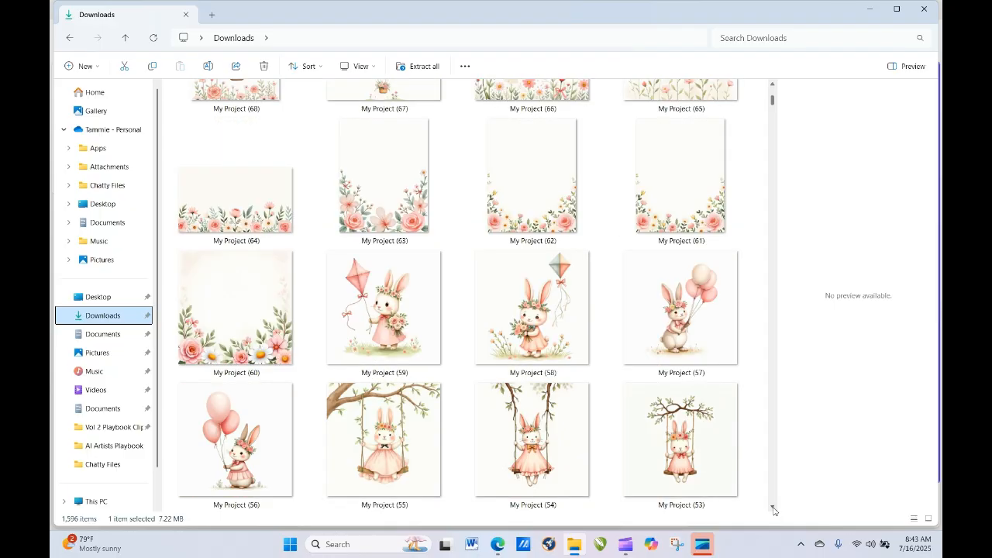
scroll(773, 509, "down", 5)
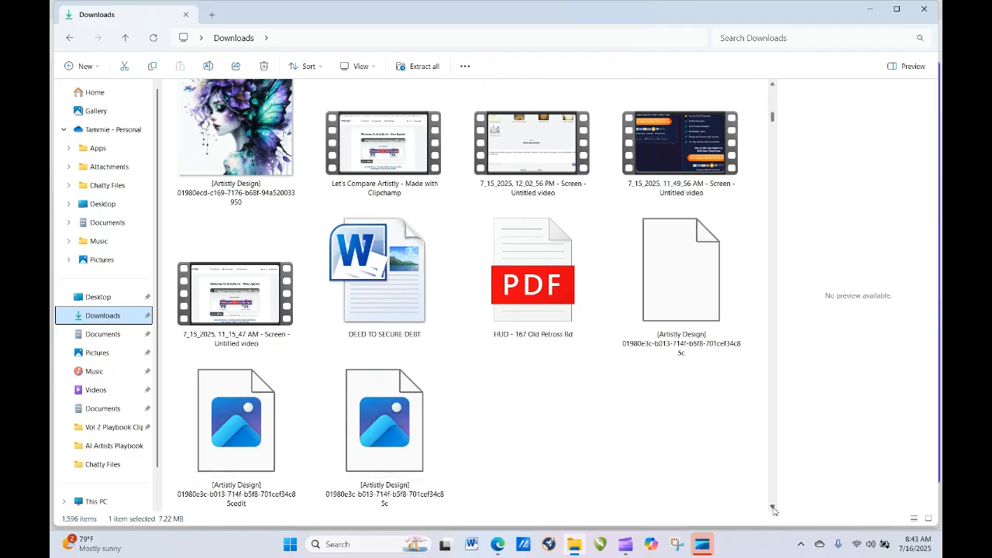
left_click(772, 84)
scroll(773, 86, "up", 10)
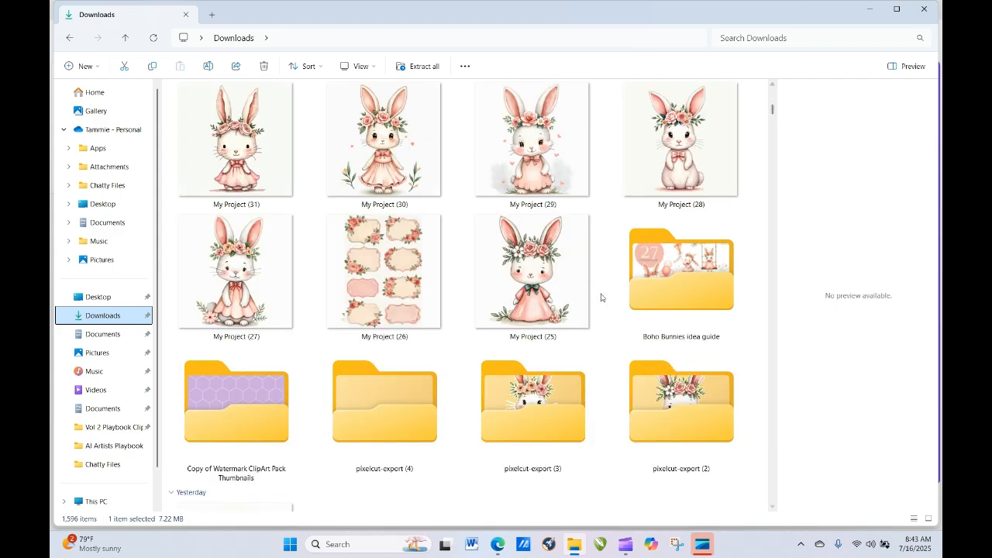
left_click(667, 269)
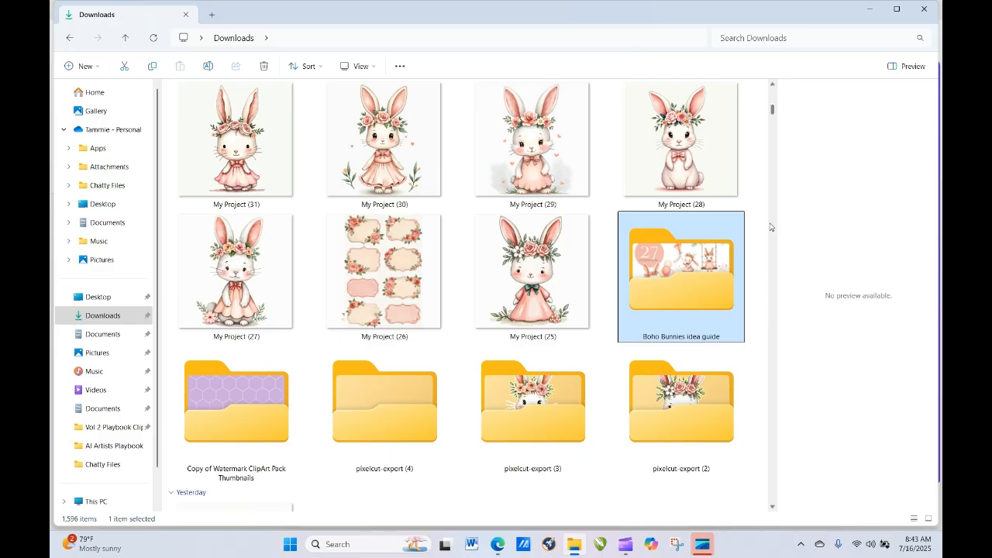
Step: Extract the Boho Bunnies Pink Clipart Pack zip into a folder of the same name in Downloads
left_click_drag(770, 111, 771, 93)
left_click(269, 289)
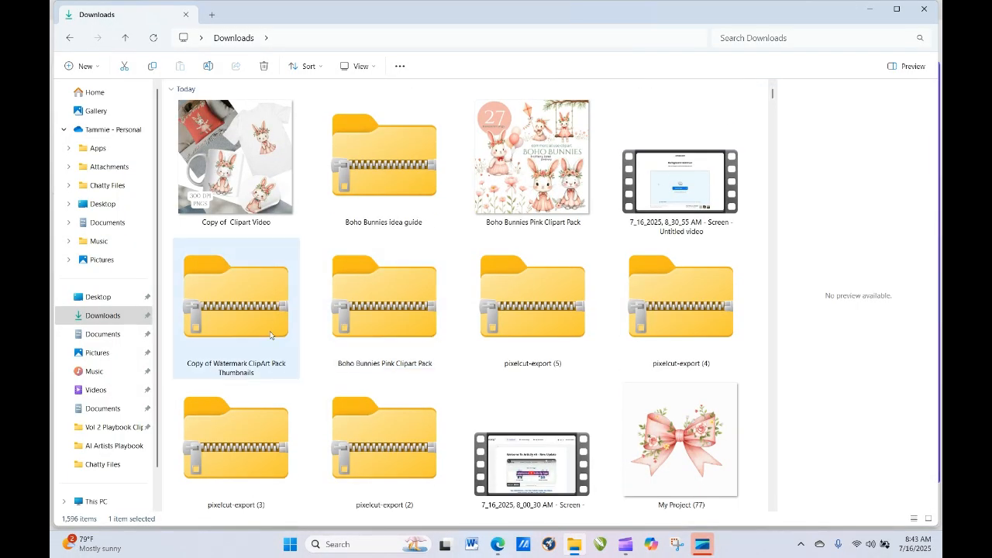
left_click(382, 351)
double_click(396, 325)
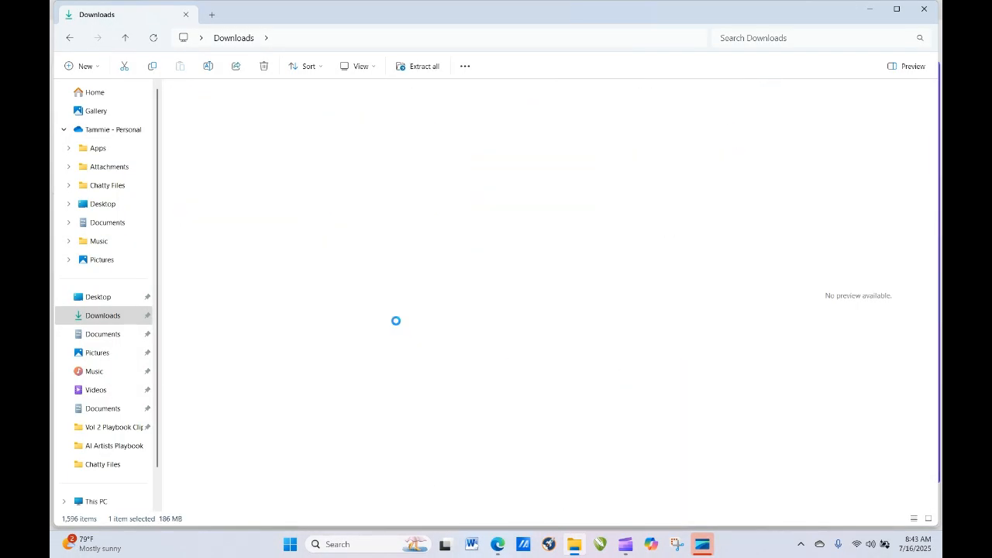
left_click(433, 70)
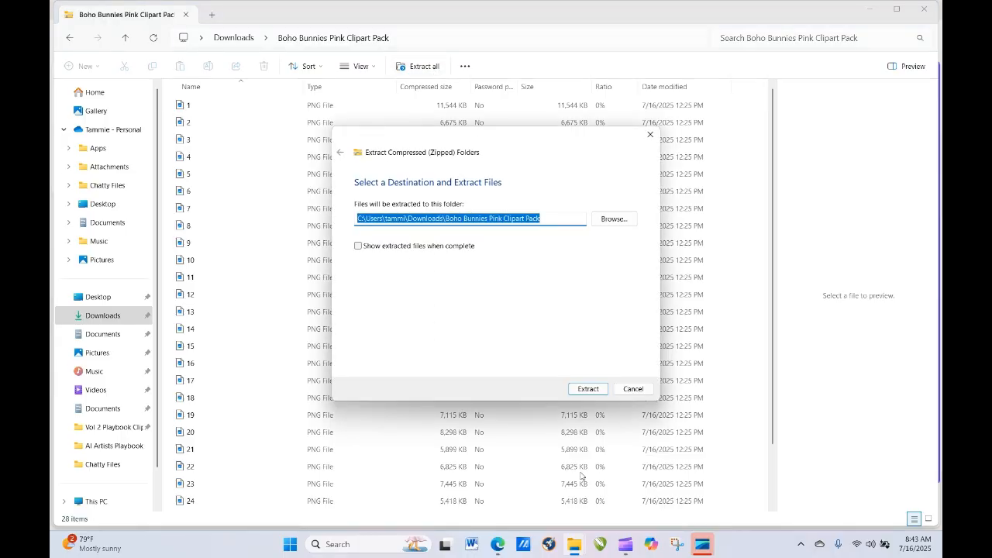
left_click(581, 389)
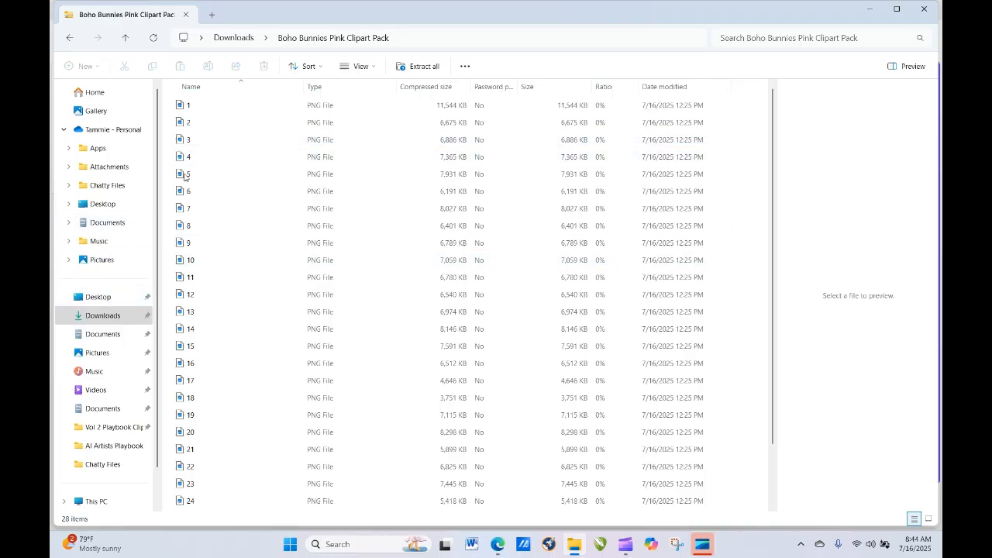
Step: Open the extracted Boho Bunnies Pink Clipart Pack folder in Downloads and preview images 28 and 13
left_click(127, 39)
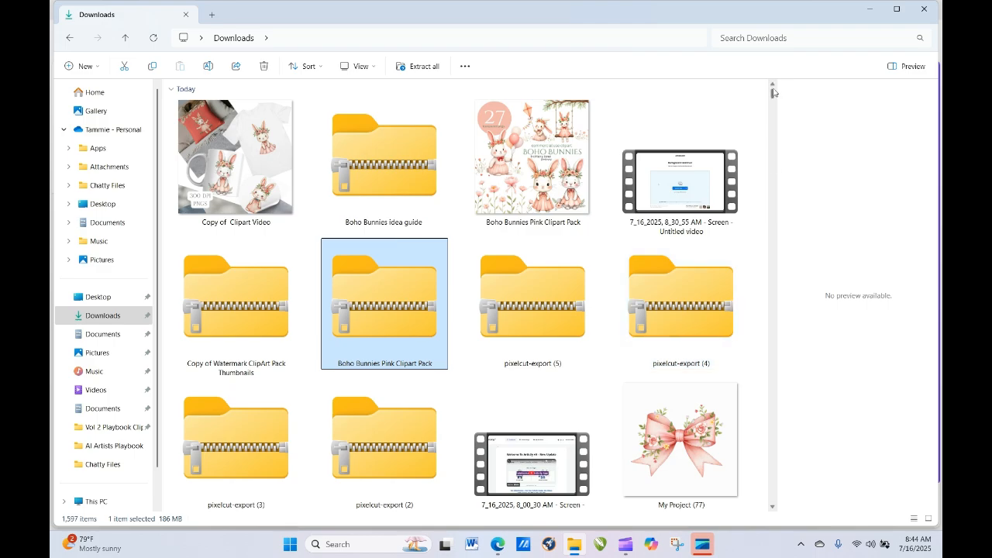
left_click_drag(773, 93, 773, 110)
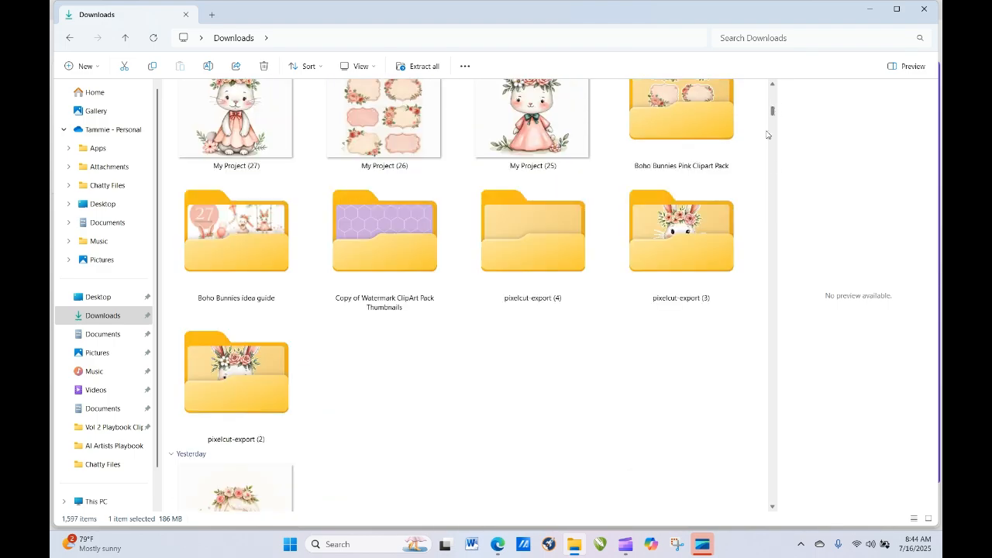
double_click(655, 120)
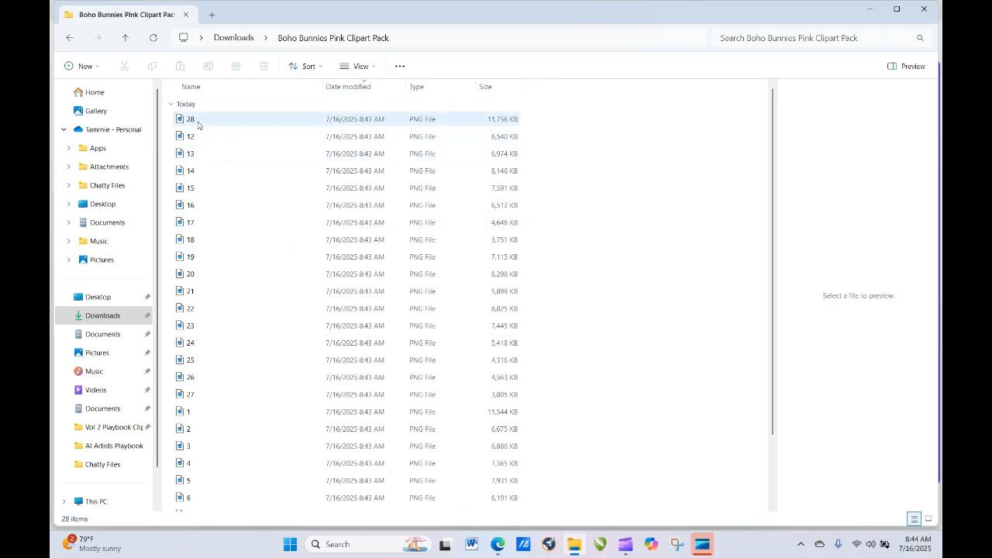
left_click(199, 124)
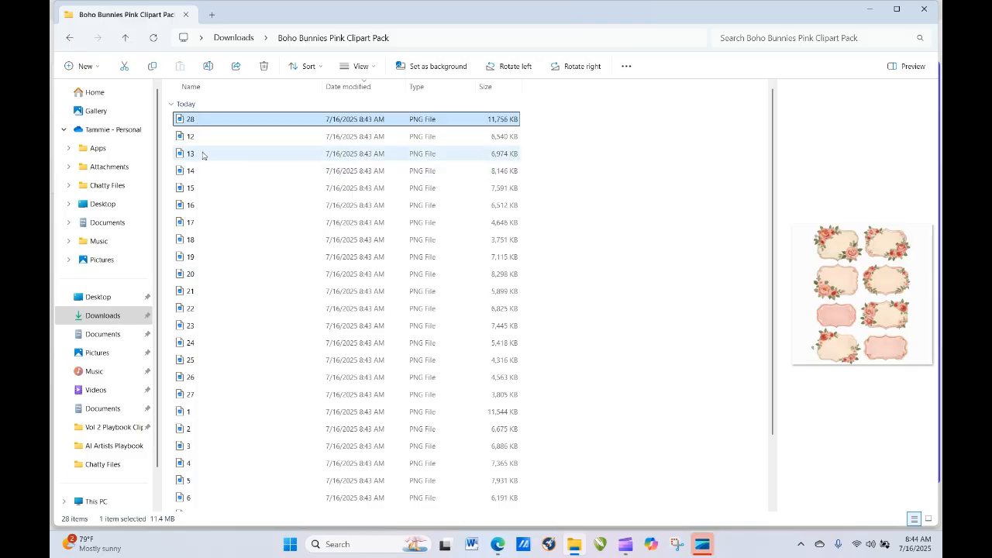
left_click(201, 153)
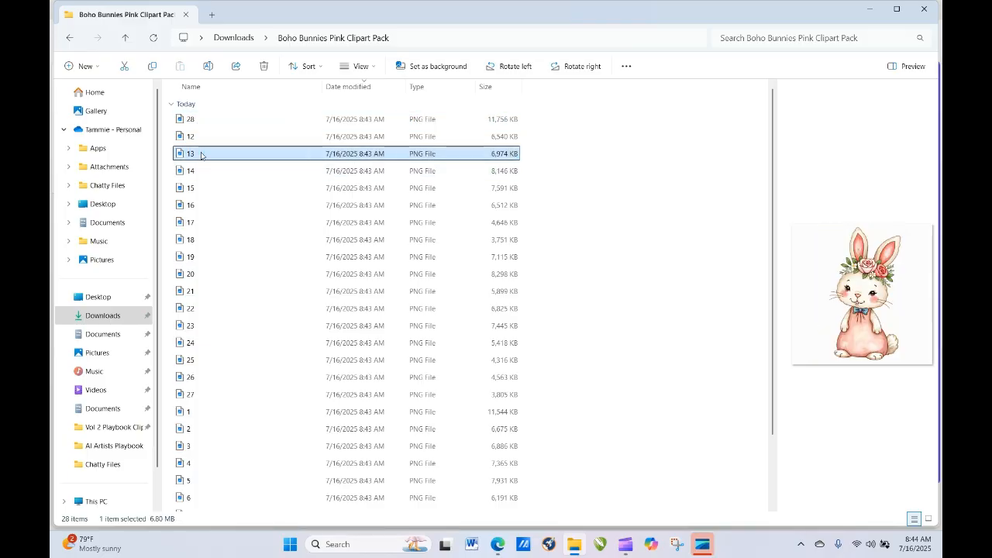
Step: Open 13.png from the clipart pack in the image viewer and inspect the bunny at several magnifications
double_click(201, 153)
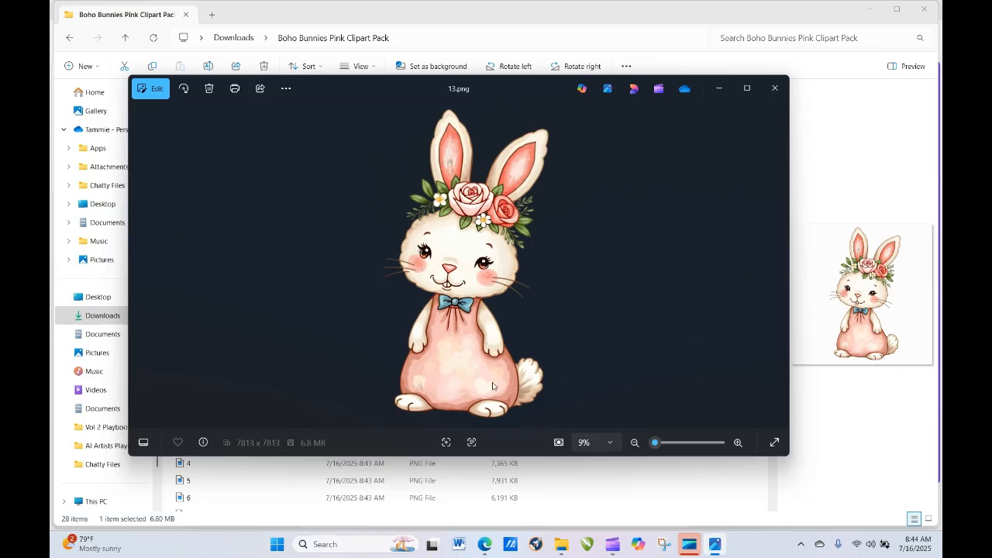
left_click(675, 446)
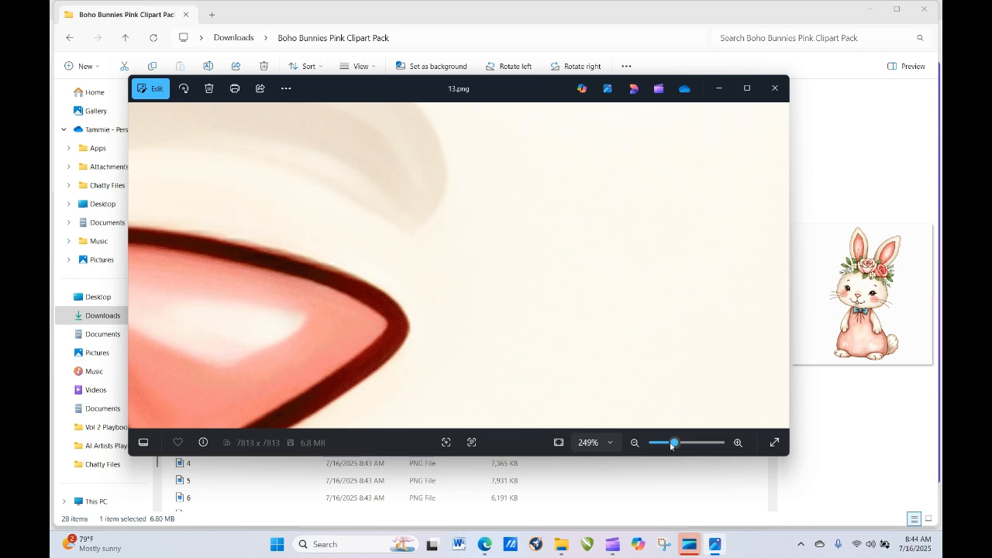
left_click_drag(671, 444, 654, 451)
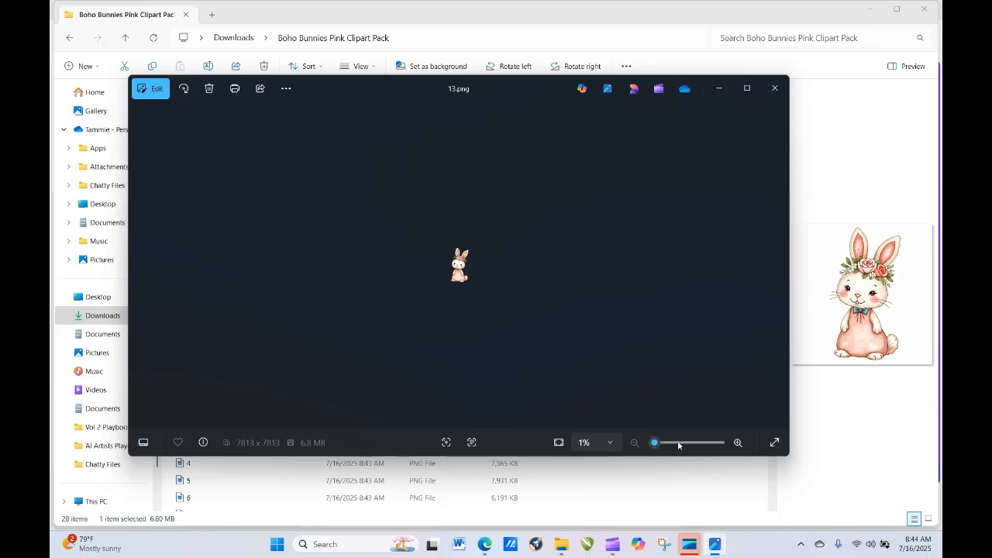
left_click(737, 443)
left_click(737, 443)
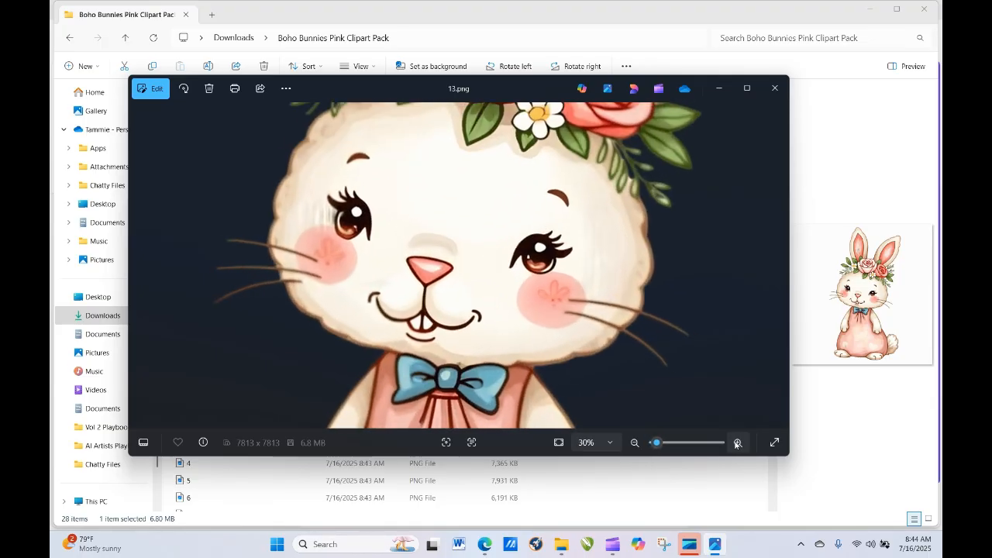
left_click(634, 443)
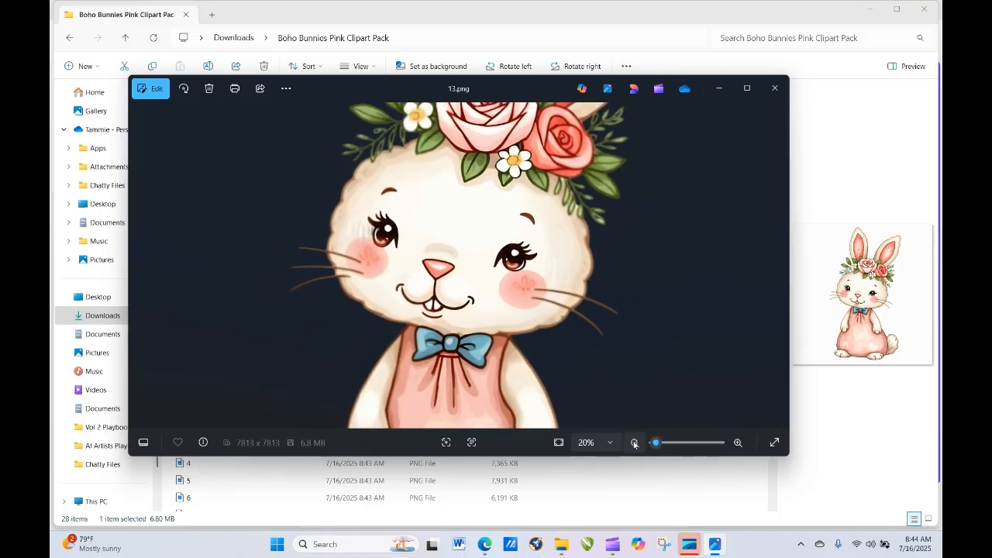
left_click(634, 442)
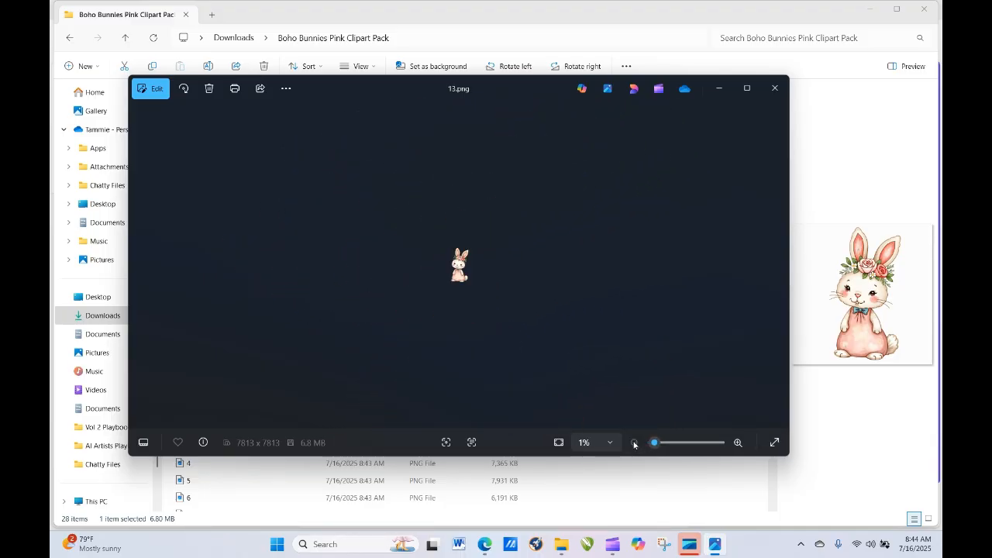
left_click(737, 442)
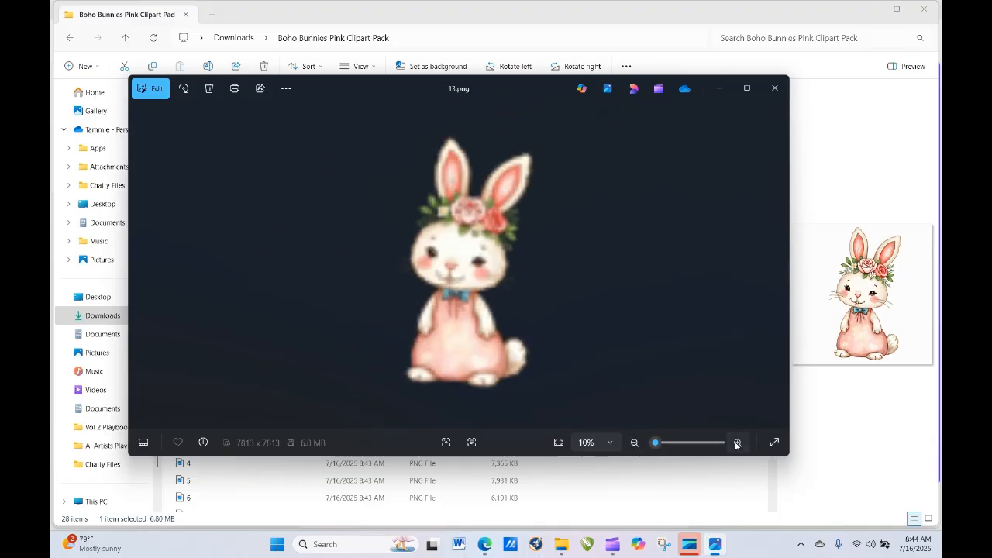
Step: Check the file info of 13.png for its pixel size and resolution, and close the image viewer
right_click(442, 273)
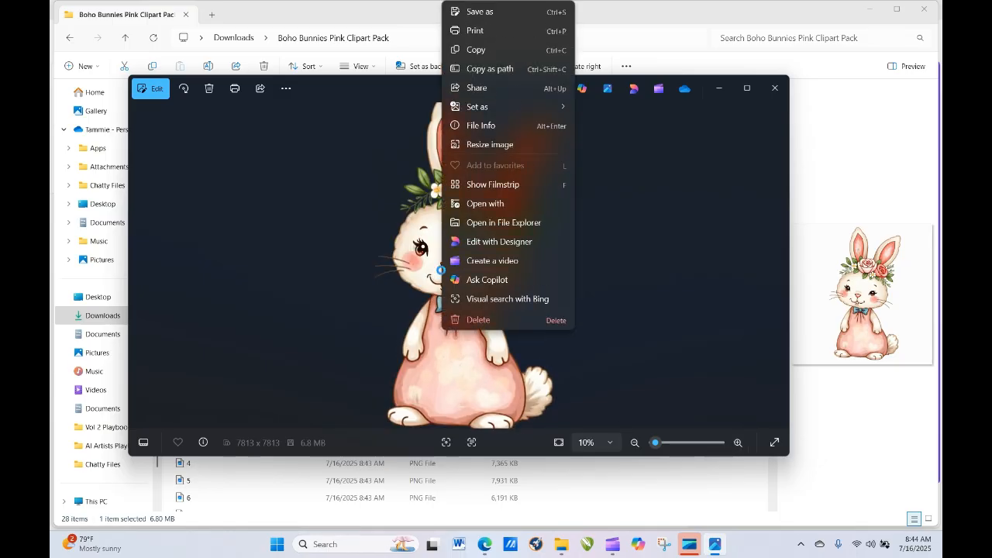
left_click(491, 126)
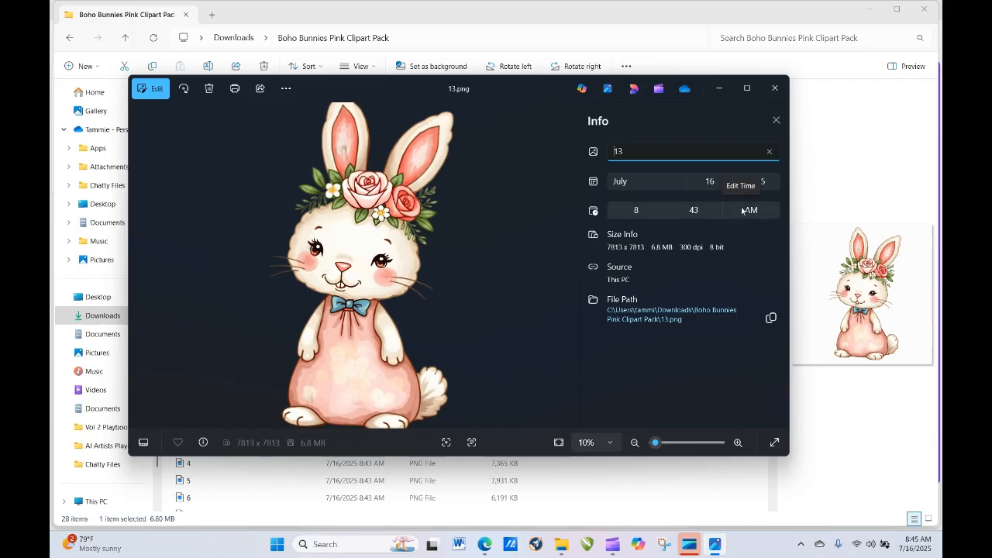
left_click(776, 91)
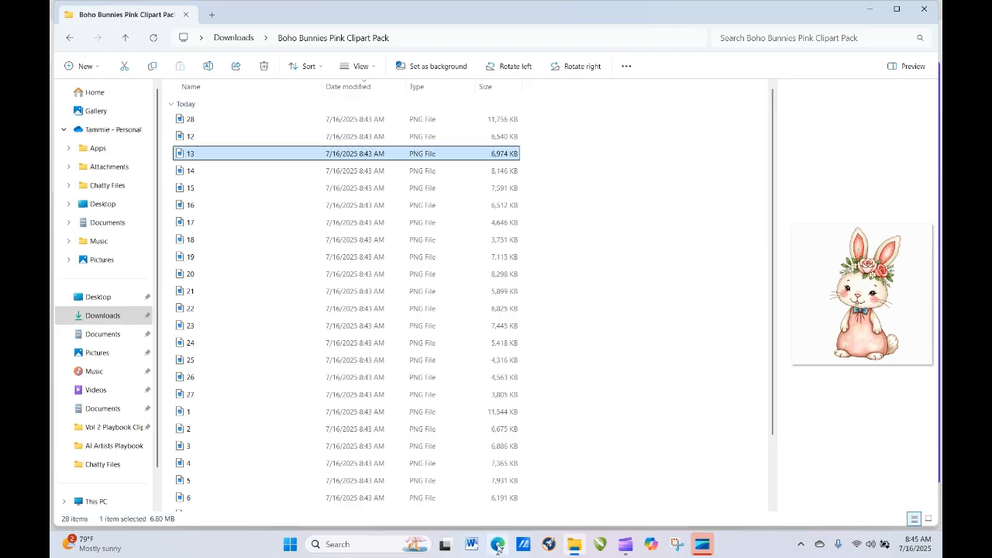
Step: Switch to Artistly's AI Bulk Actions page in the browser and remove all four pending images from the upload area
mouse_move(496, 548)
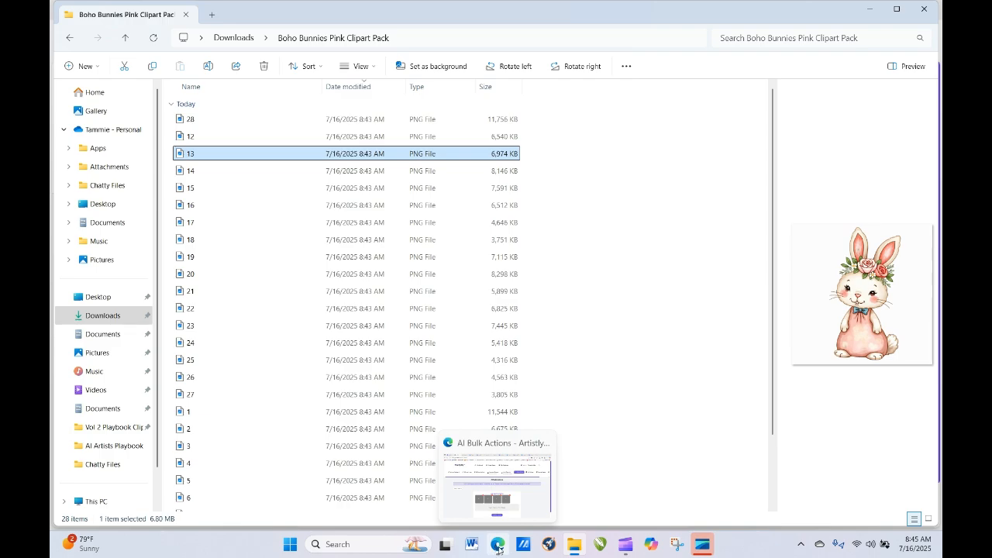
left_click(498, 545)
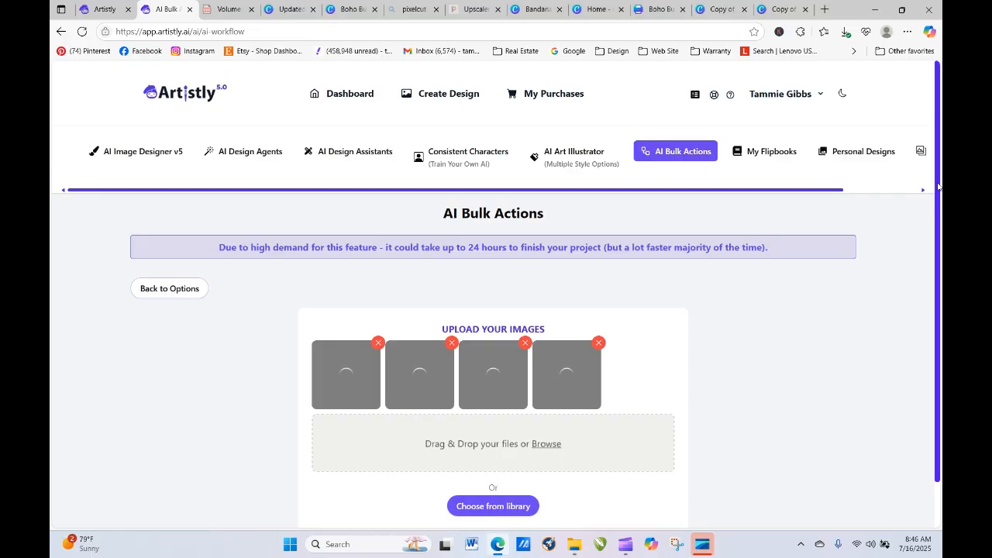
scroll(938, 185, "down", 2)
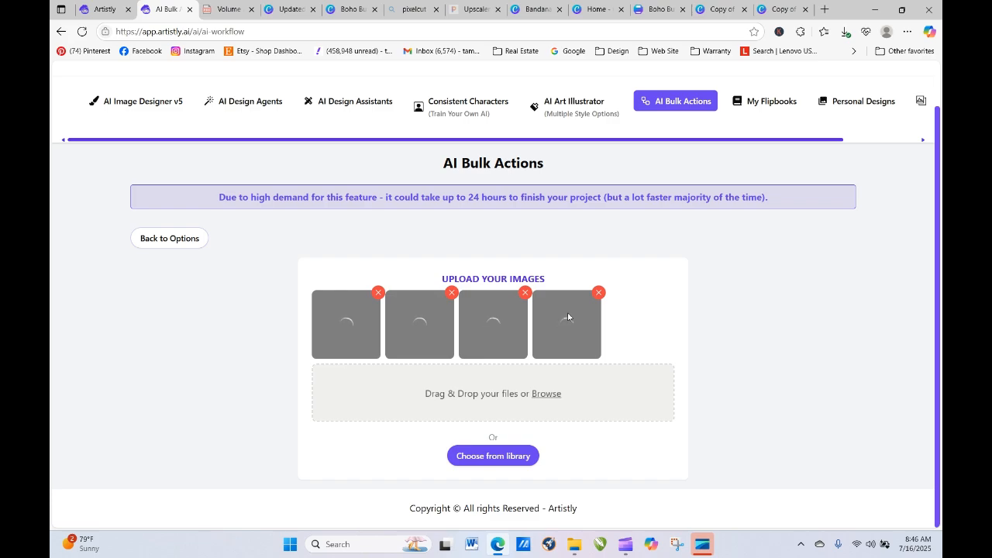
left_click(598, 292)
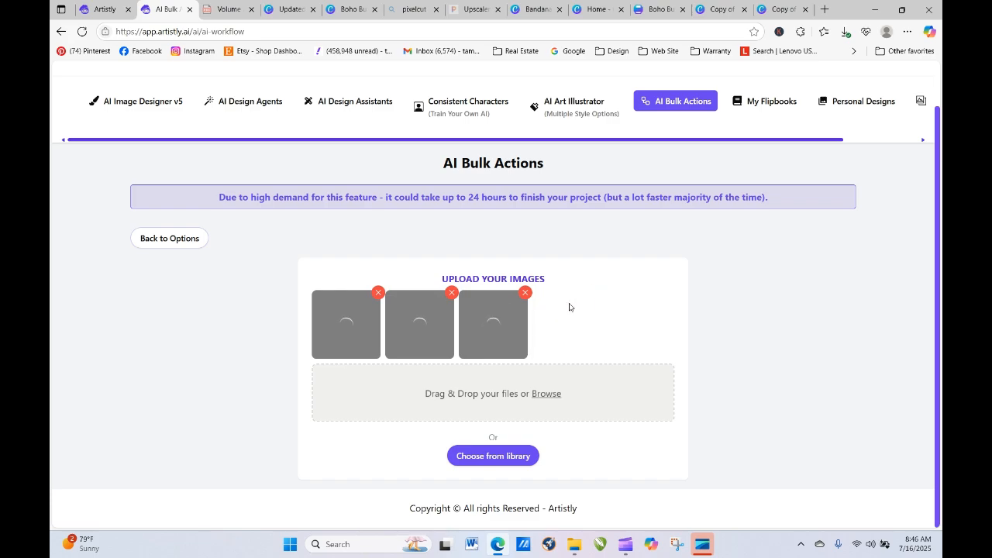
left_click(525, 292)
left_click(452, 292)
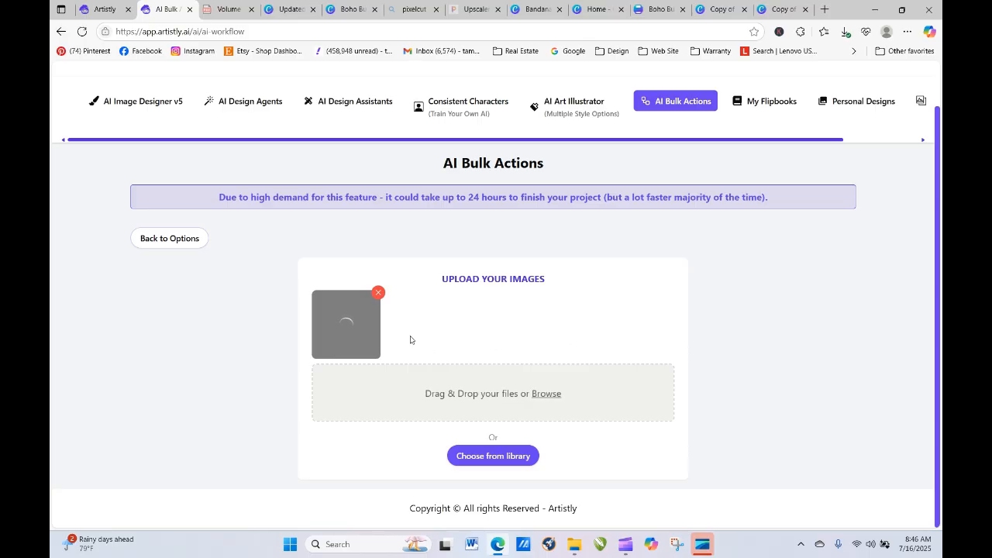
left_click(378, 293)
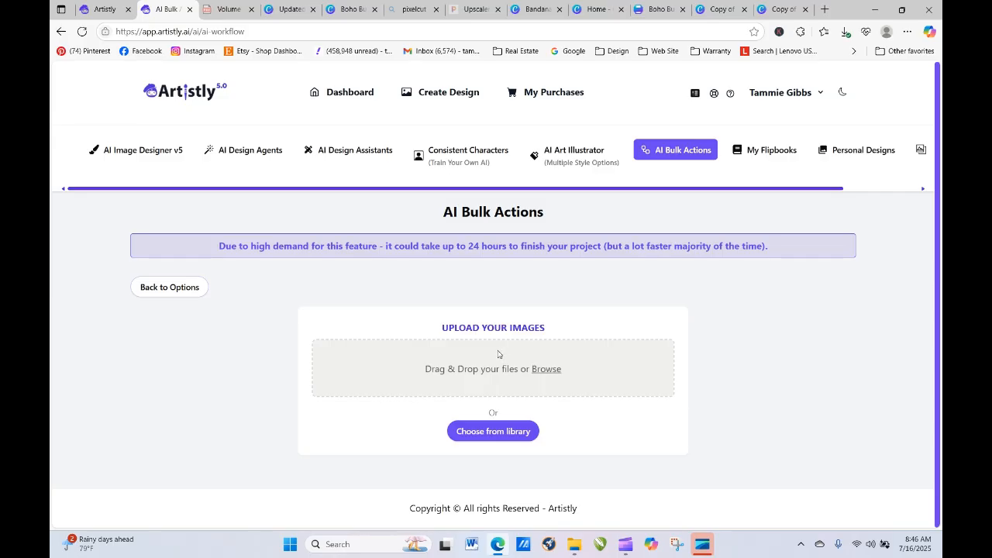
Step: Look through the open Canva pages and bring up the Copy of Clipart Video design
left_click(289, 11)
left_click(535, 15)
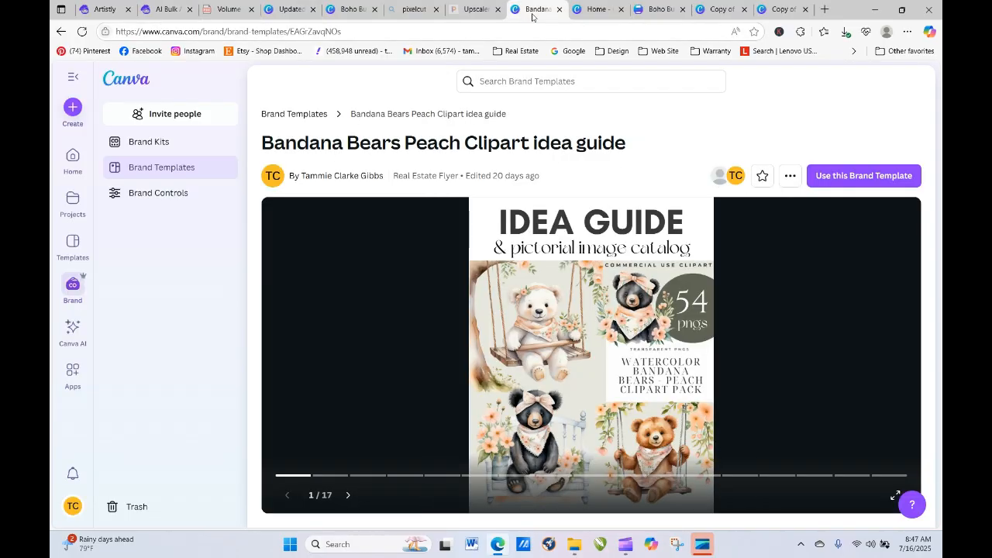
left_click(590, 15)
left_click(667, 13)
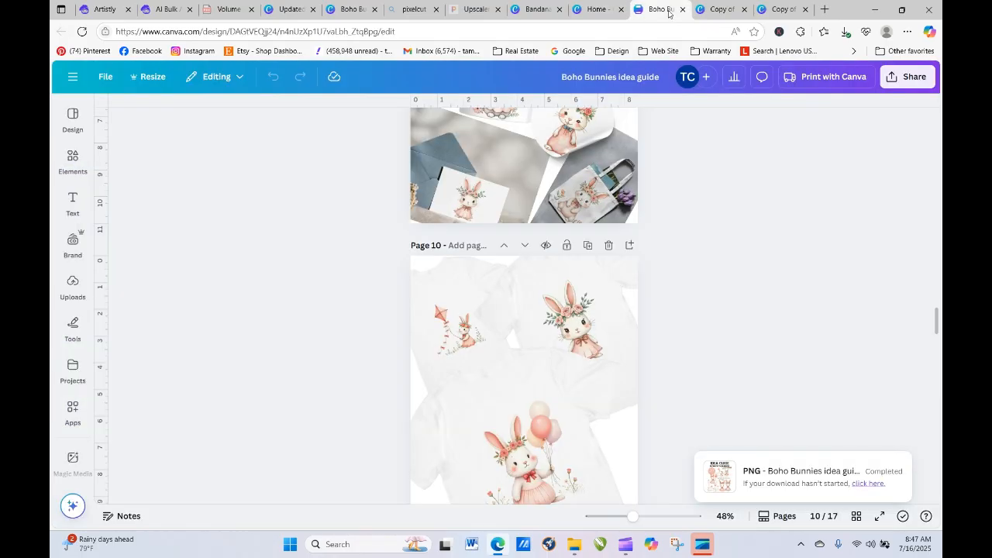
left_click(701, 11)
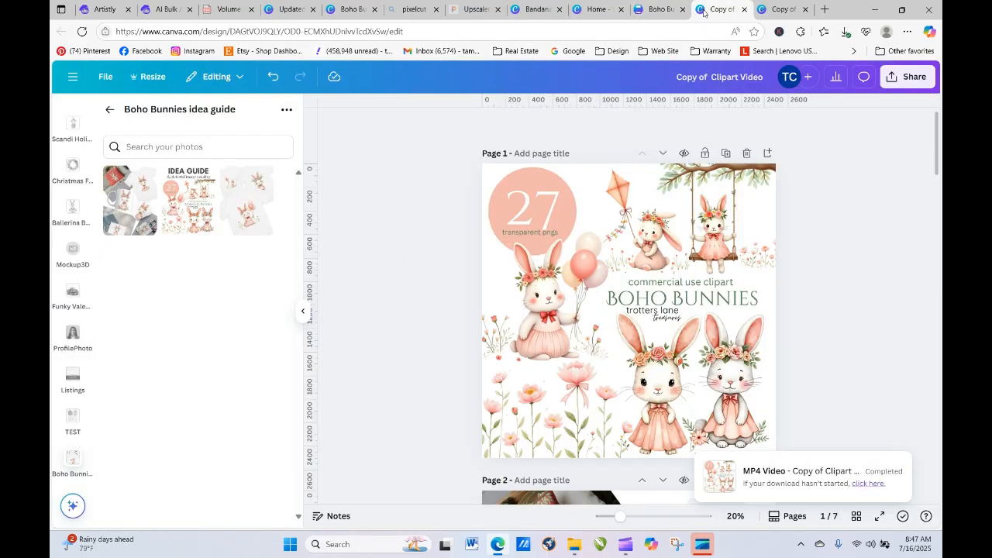
Step: Download pages 2–7 of the Clipart Video design as PNG with a transparent background, leaving out page 1
left_click(907, 76)
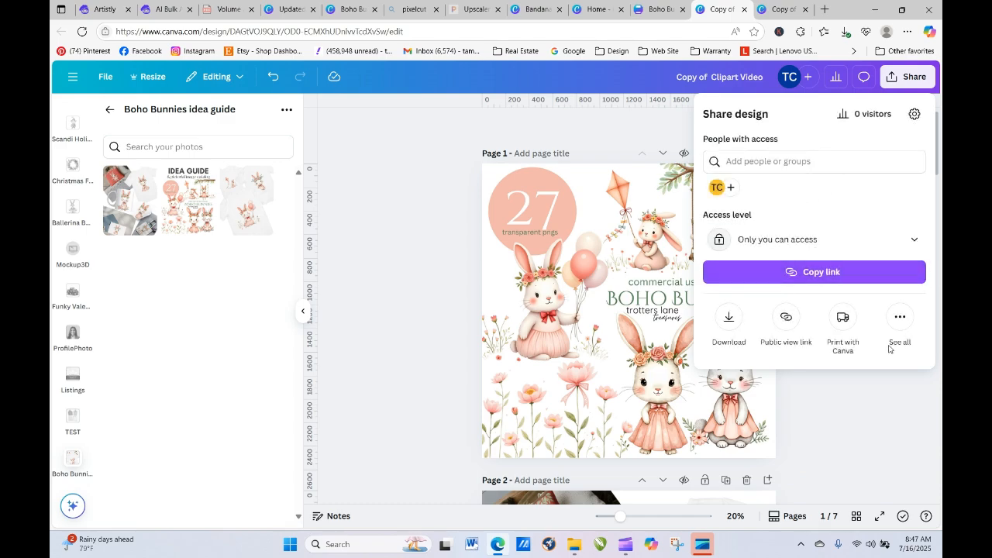
left_click(729, 317)
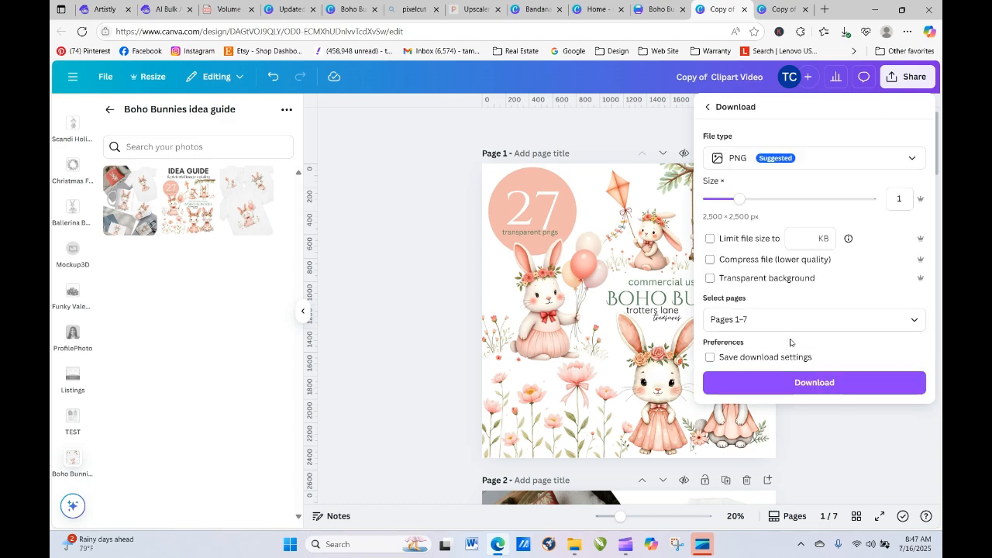
left_click(769, 318)
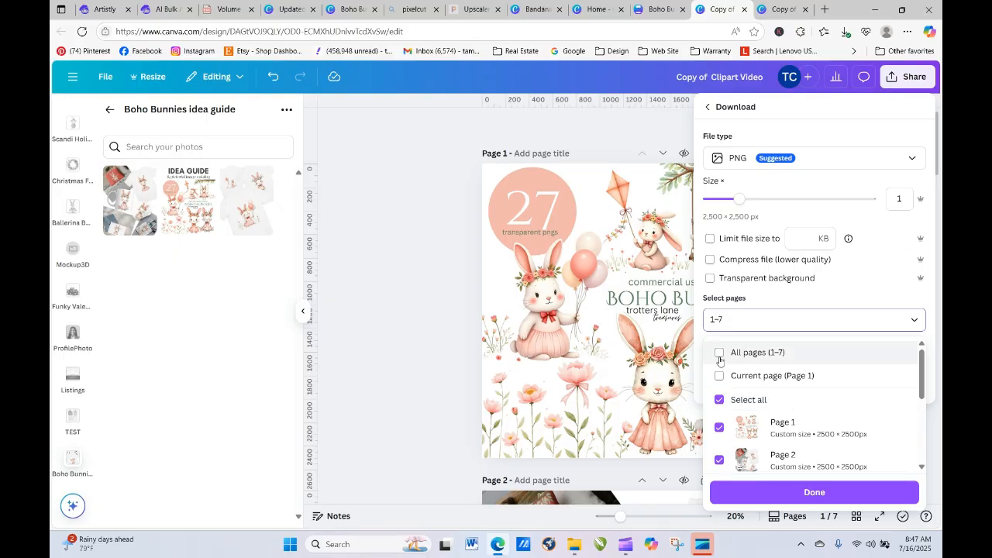
left_click(719, 427)
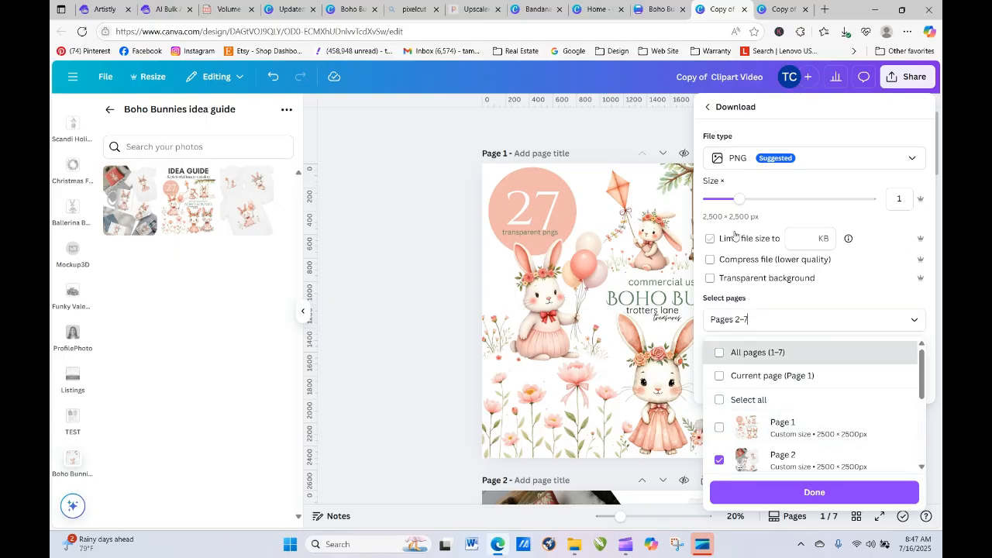
left_click(710, 278)
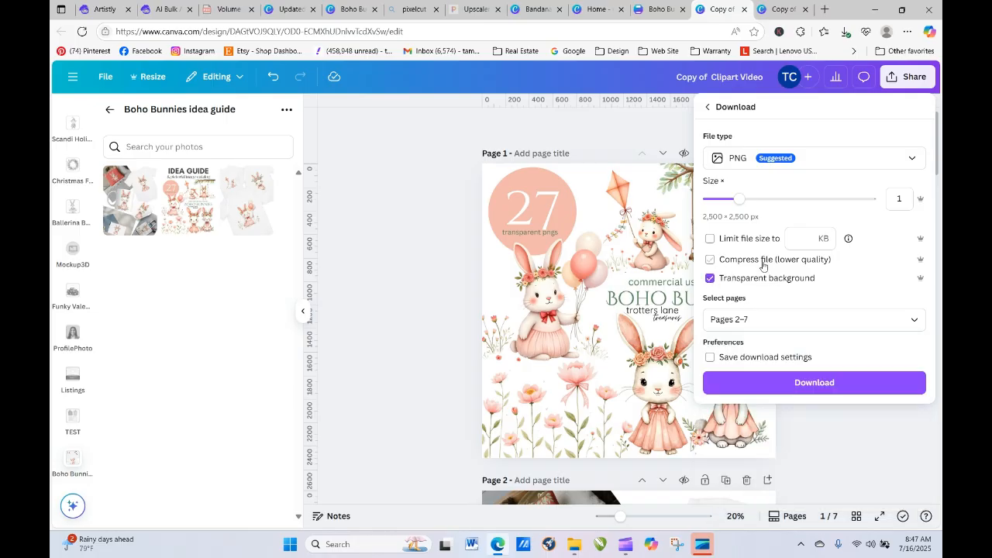
left_click(826, 388)
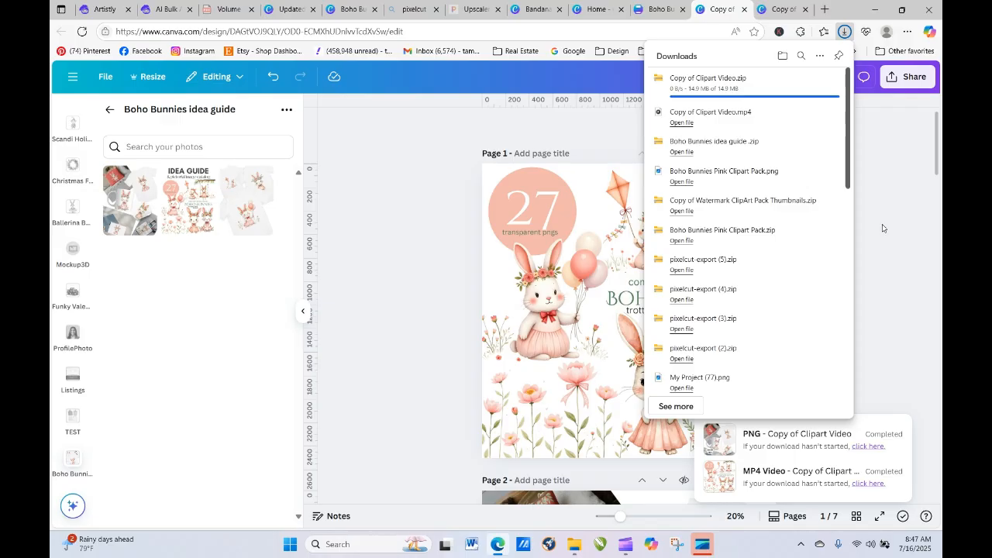
left_click(897, 243)
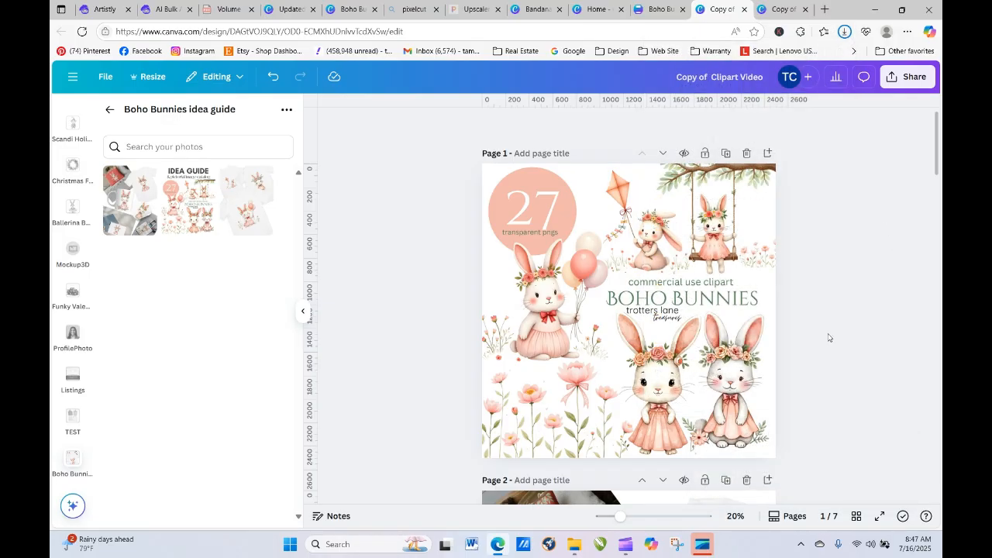
Step: Switch to File Explorer, check Downloads for the Copy of Clipart Video zip, and return to the Canva design in the browser
left_click(571, 544)
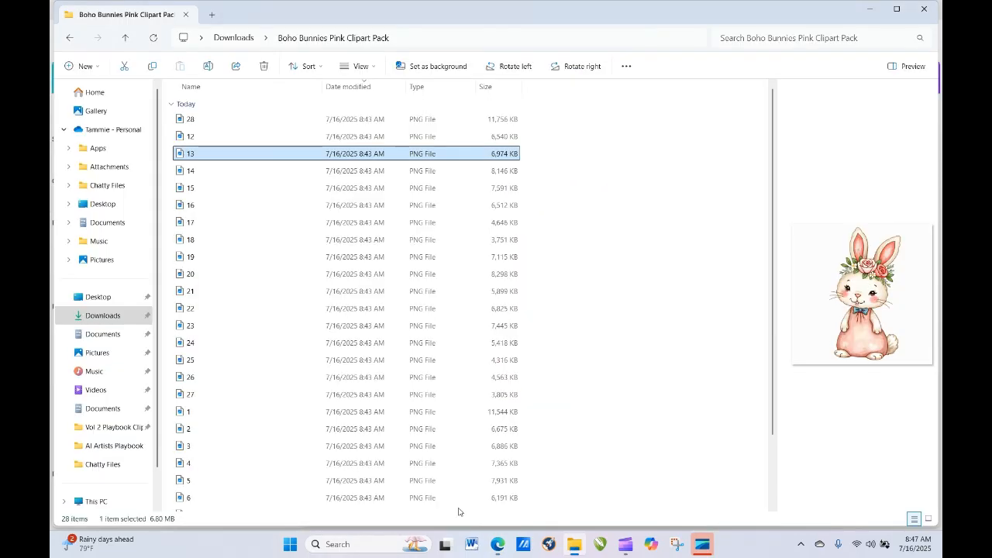
left_click(108, 323)
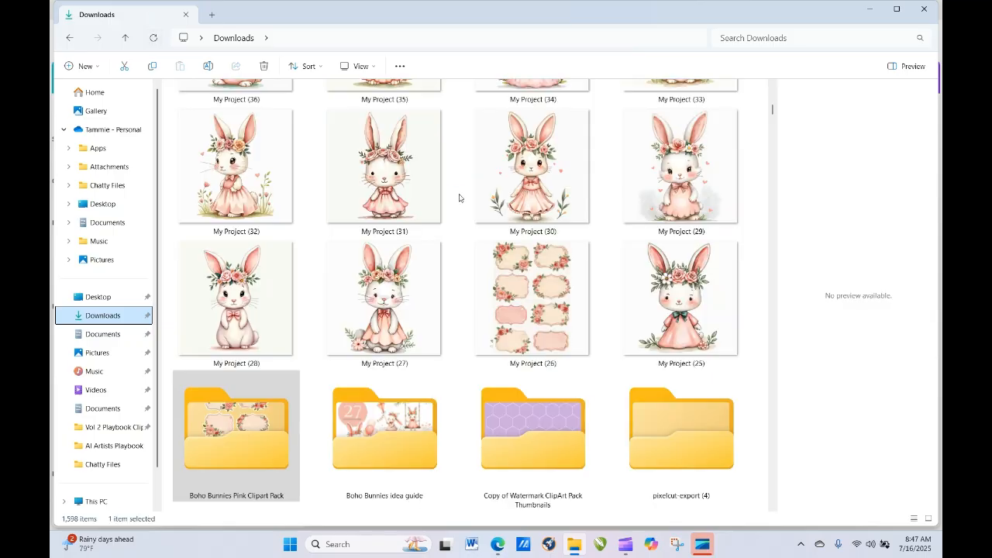
left_click_drag(772, 112, 772, 90)
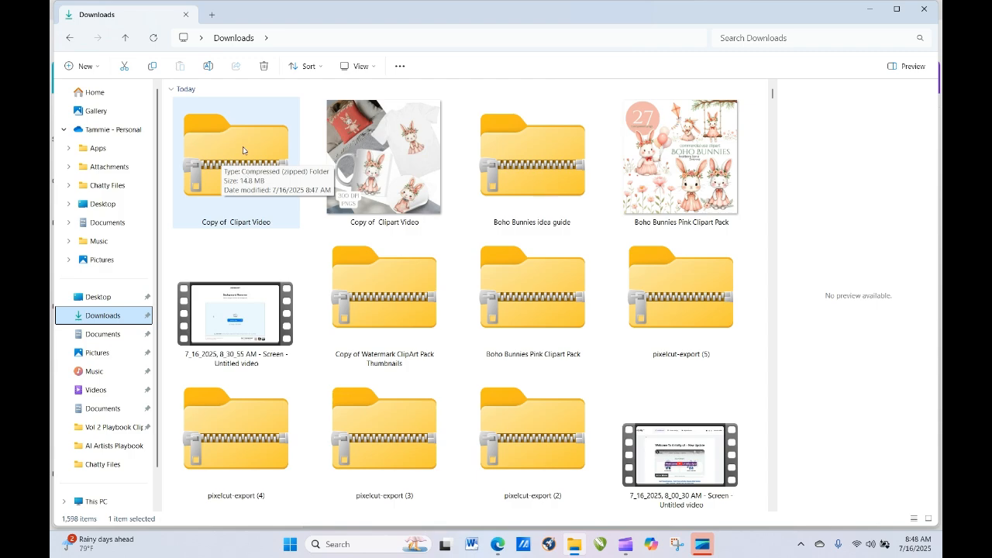
left_click(497, 547)
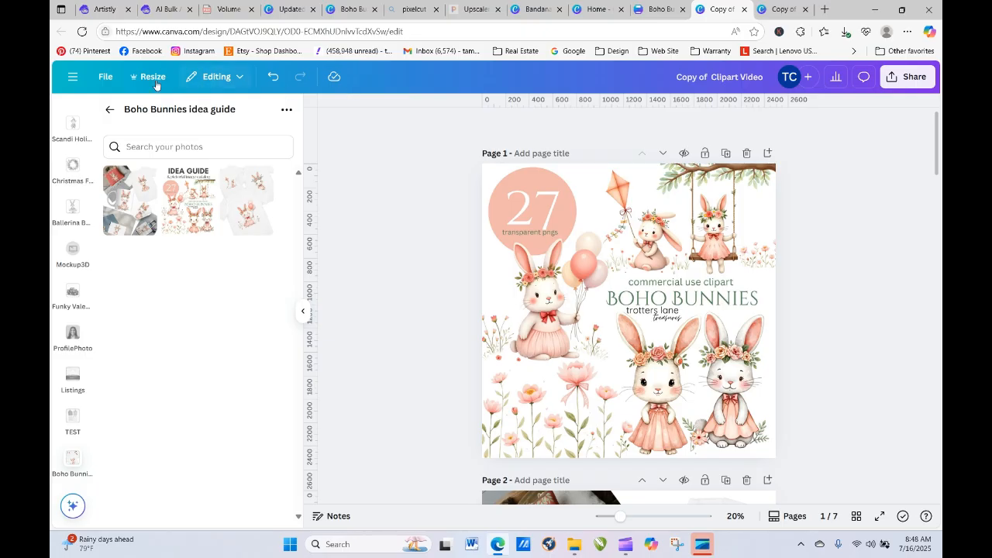
Step: Look through the open Canva pages and bring up the Boho Bunnies Pink Clipart Pack design
left_click(593, 9)
left_click(540, 9)
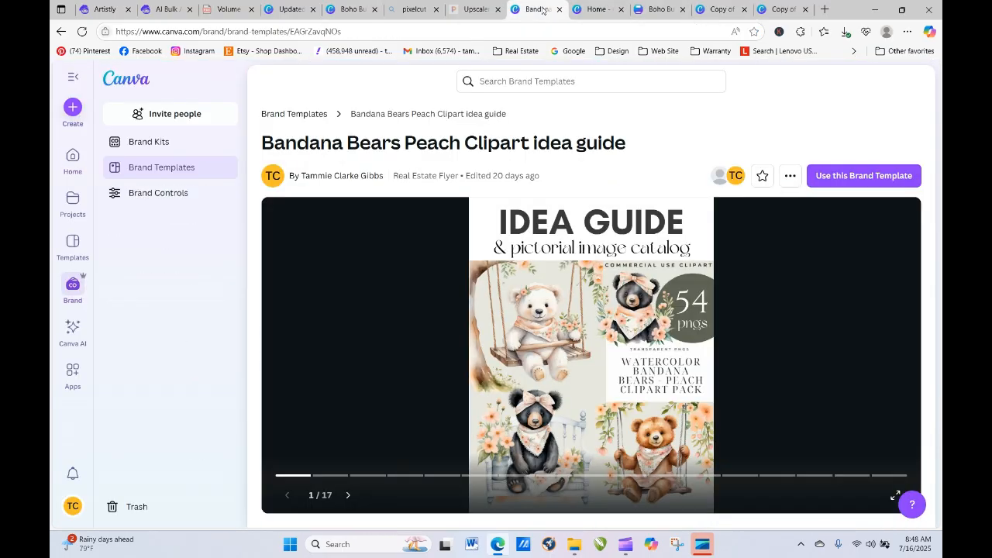
left_click(351, 9)
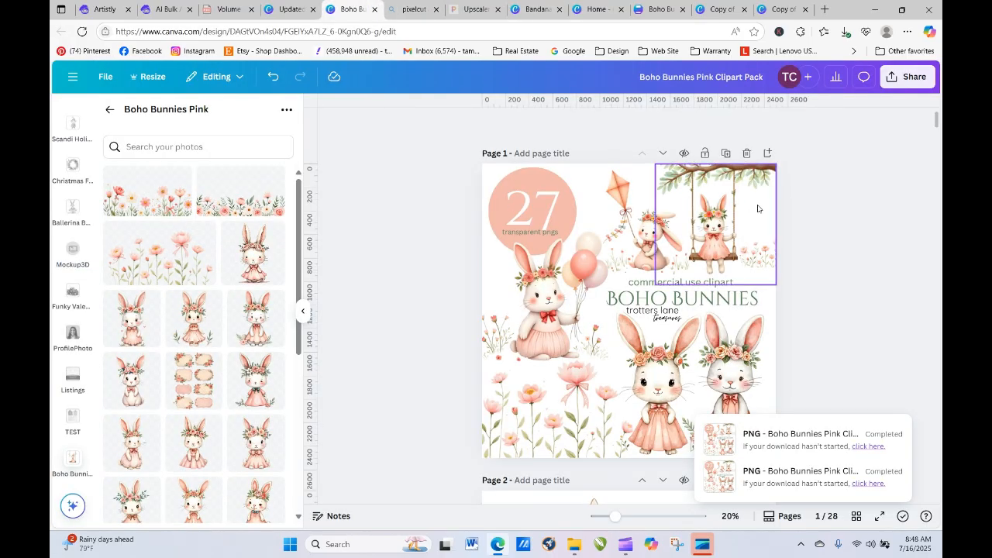
left_click(758, 208)
left_click(753, 302)
left_click(904, 289)
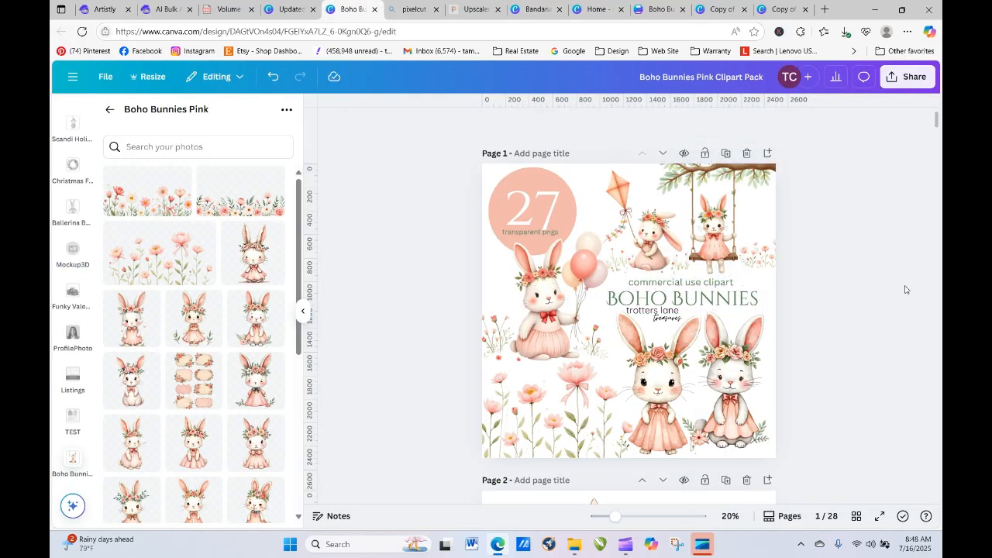
mouse_move(937, 120)
left_mouse_down()
mouse_move(937, 133)
mouse_move(938, 109)
left_mouse_up()
left_click(907, 77)
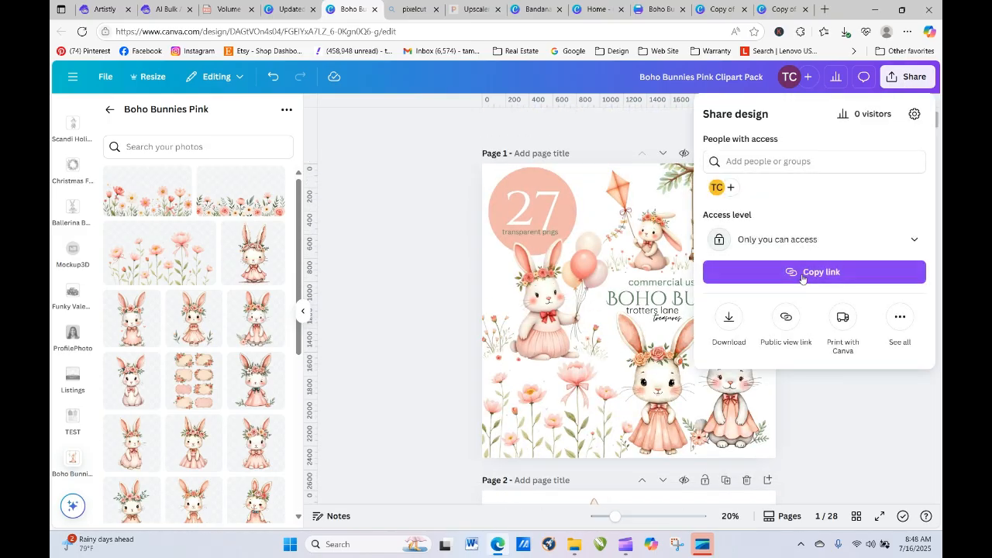
left_click(728, 318)
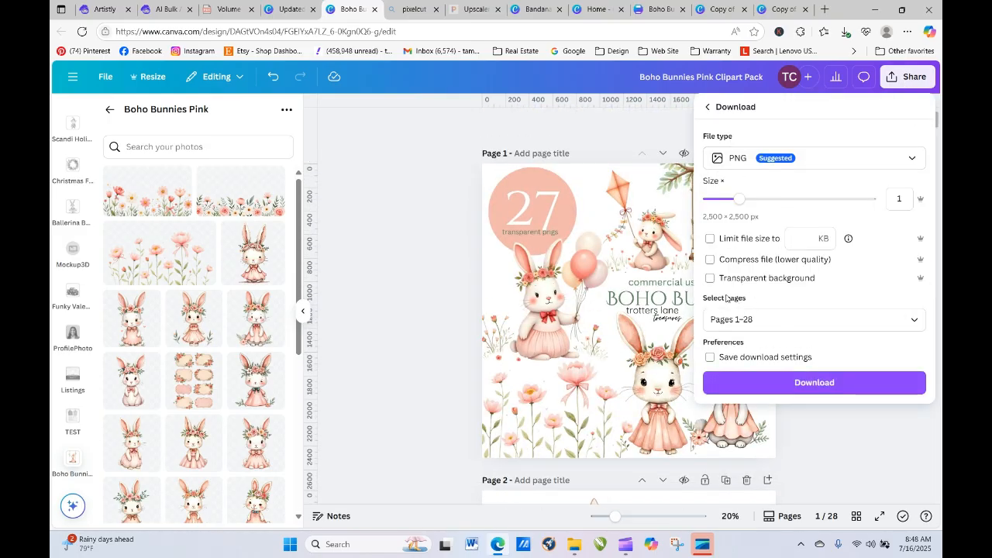
left_click(741, 318)
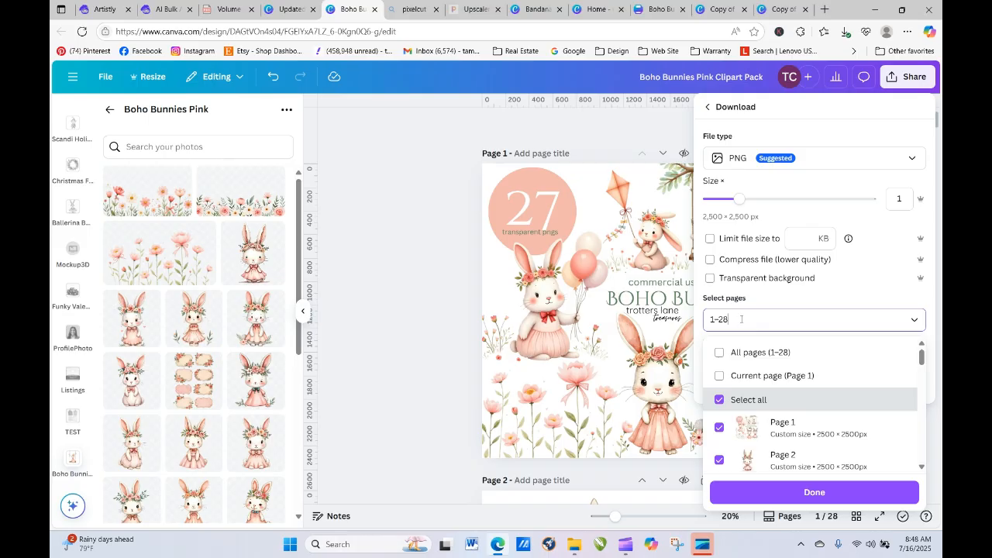
left_click(719, 427)
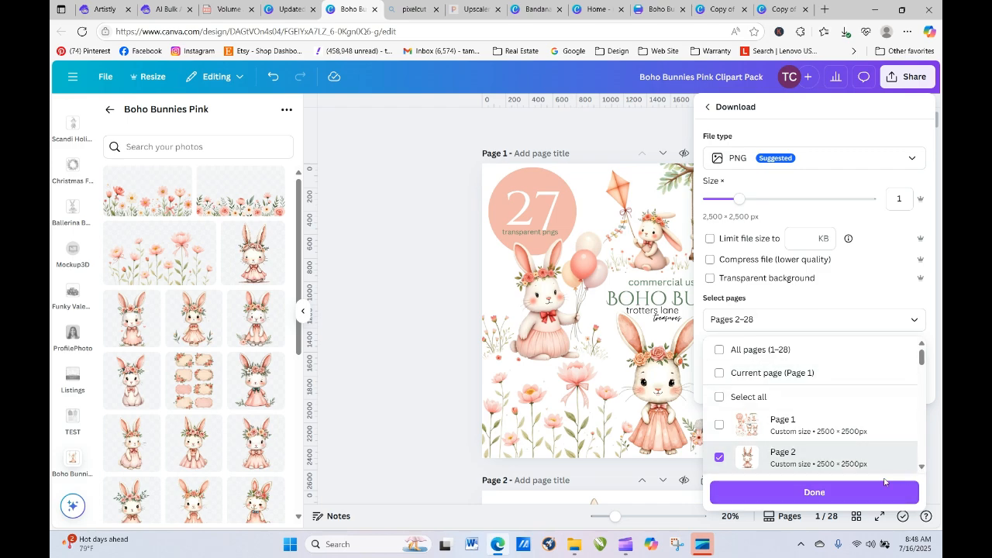
left_click(831, 494)
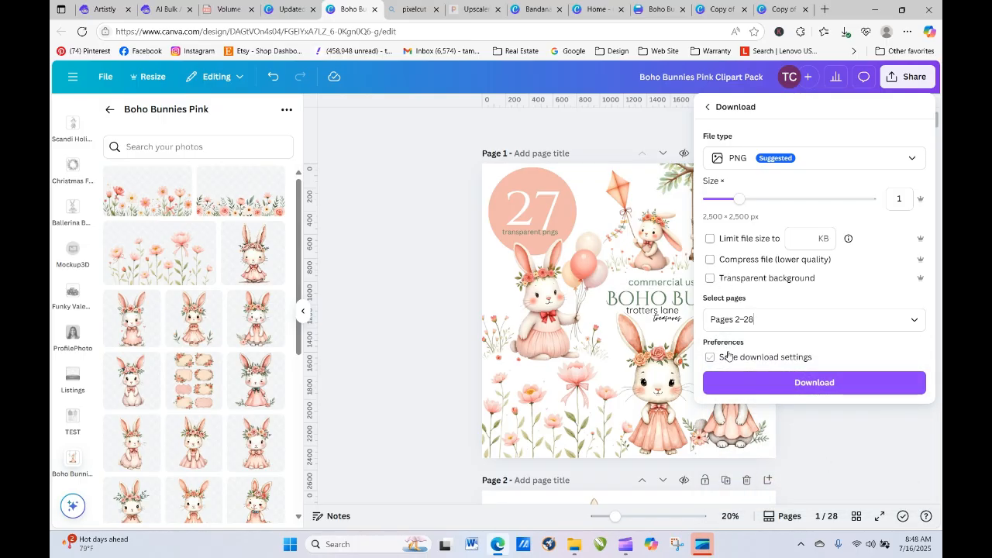
left_click(909, 318)
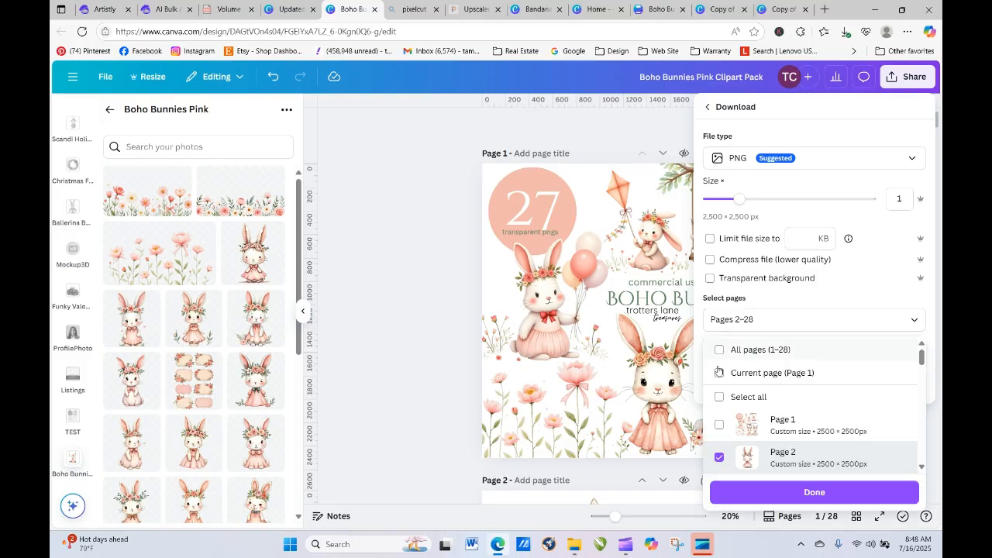
left_click(406, 236)
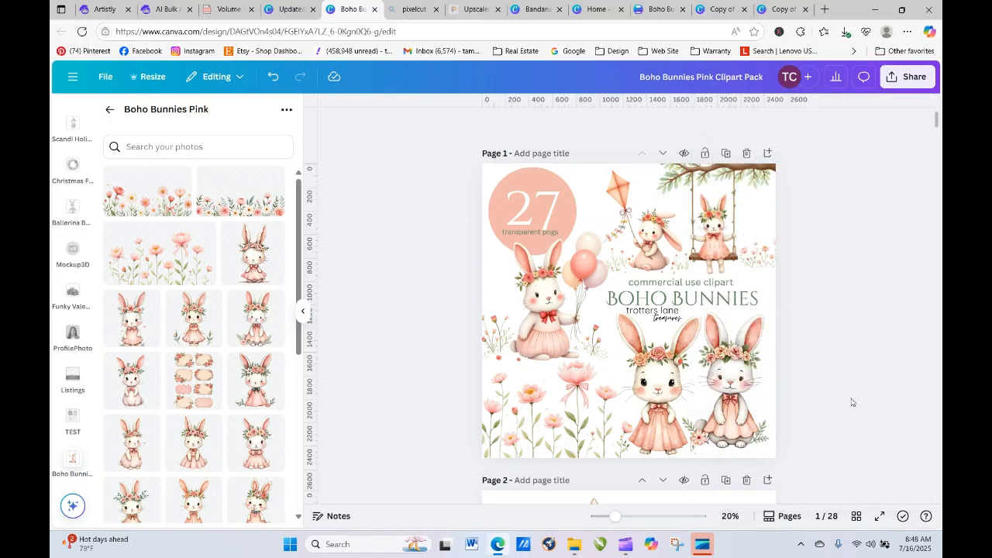
Step: Download only page 2, the bunny in a pink dress with a rose crown, as a PNG
left_click_drag(936, 120, 937, 133)
left_click(910, 76)
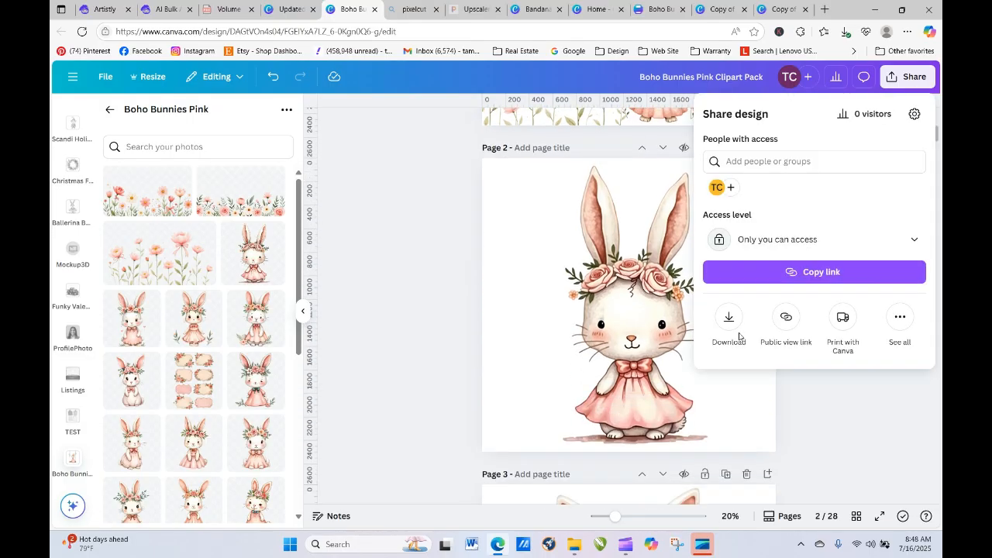
left_click(726, 317)
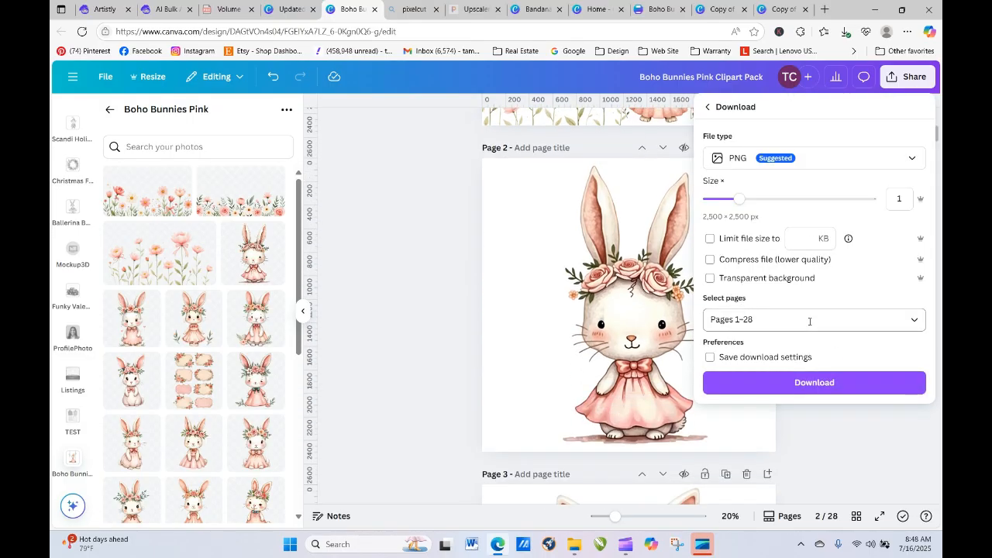
left_click(809, 321)
left_click(775, 373)
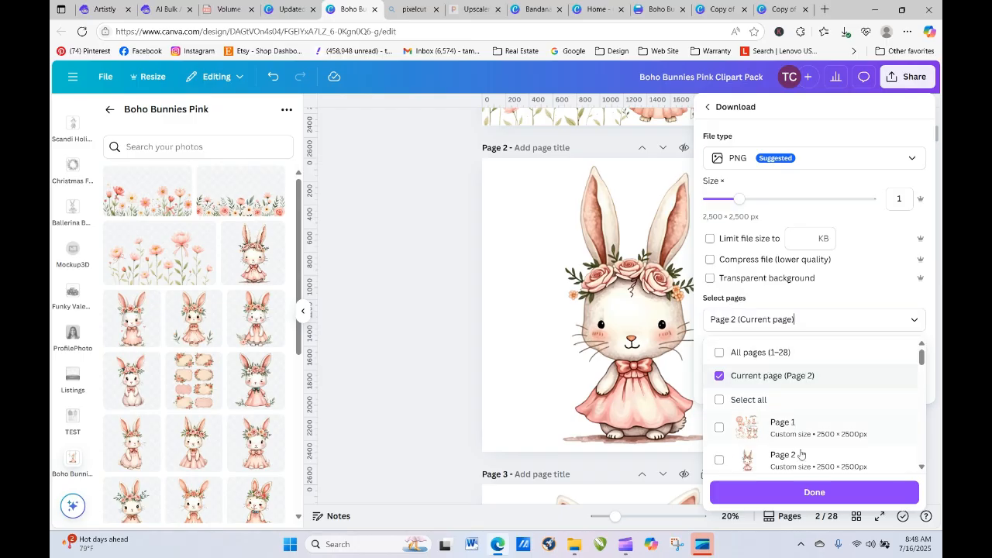
left_click(813, 493)
left_click(798, 384)
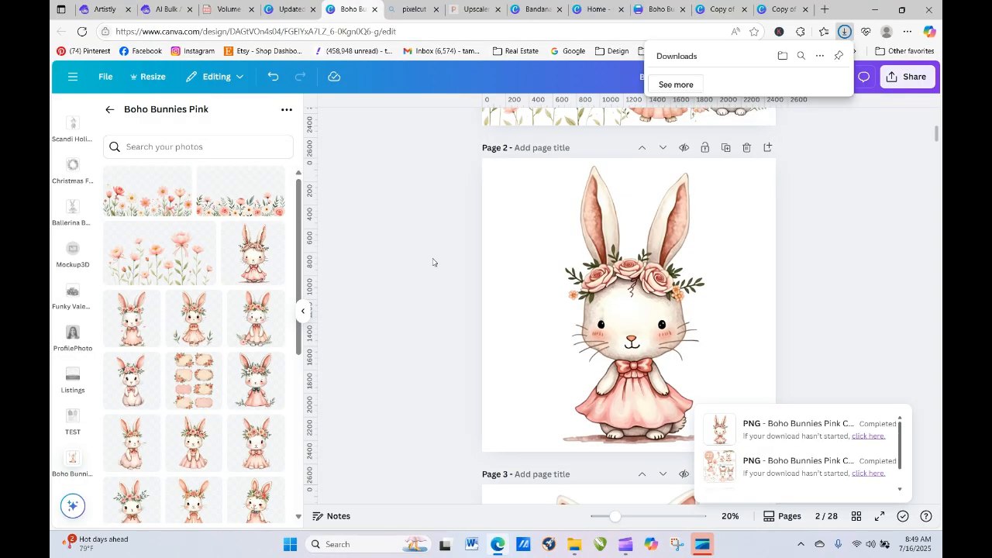
Step: Switch to Artistly's AI Bulk Actions page and upload Boho Bunnies Pink Clipart Pack (1) from Downloads
left_click(168, 11)
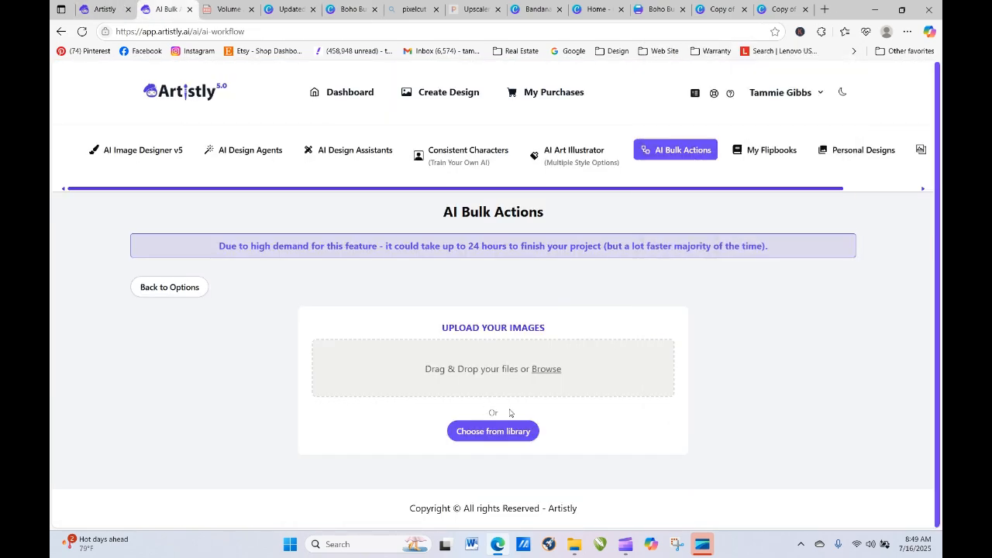
left_click(411, 377)
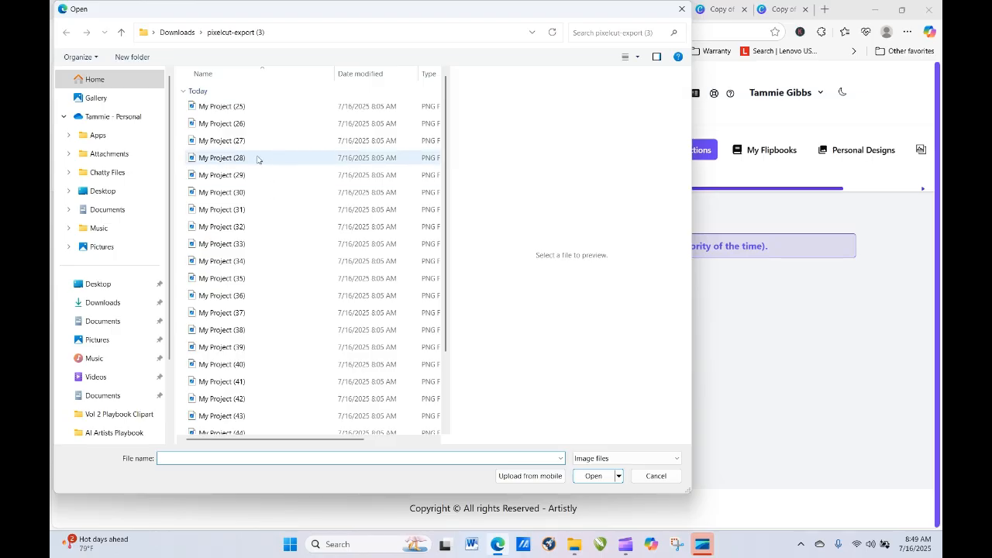
left_click(102, 302)
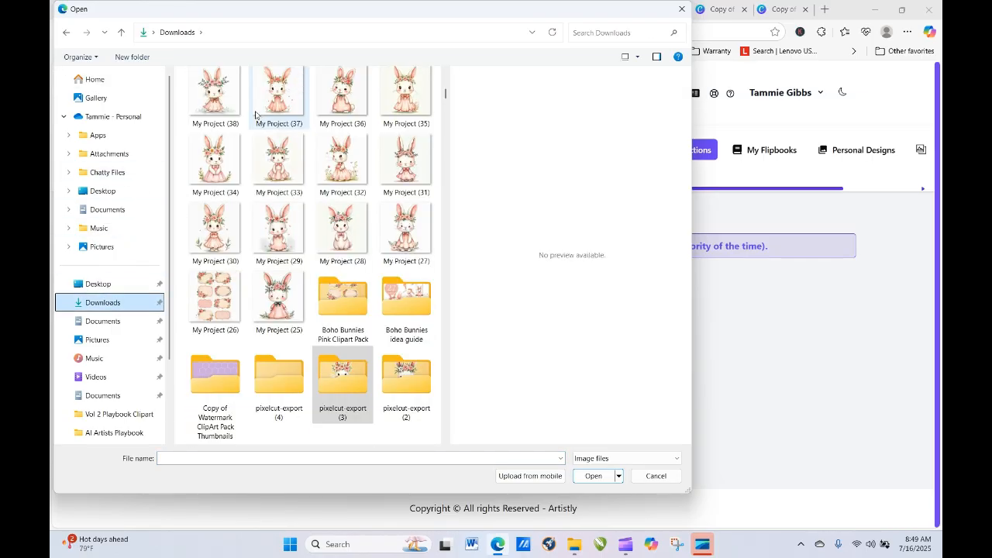
left_click(214, 96)
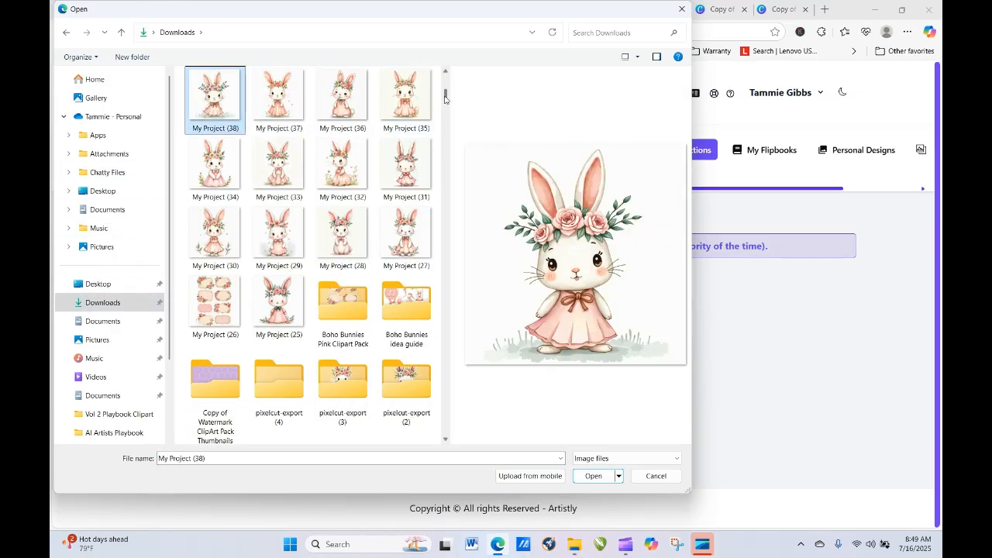
left_click_drag(445, 94, 446, 76)
left_click(200, 116)
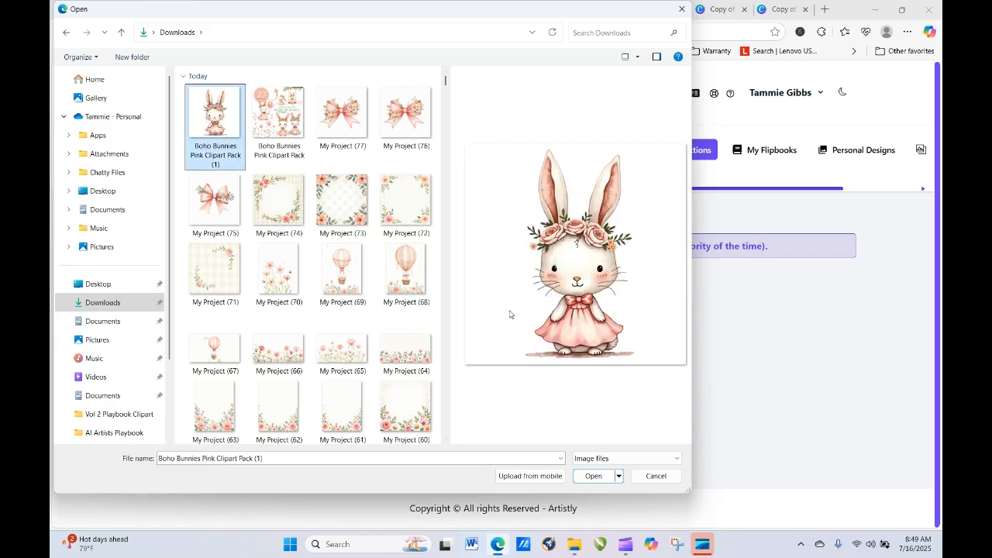
left_click(591, 476)
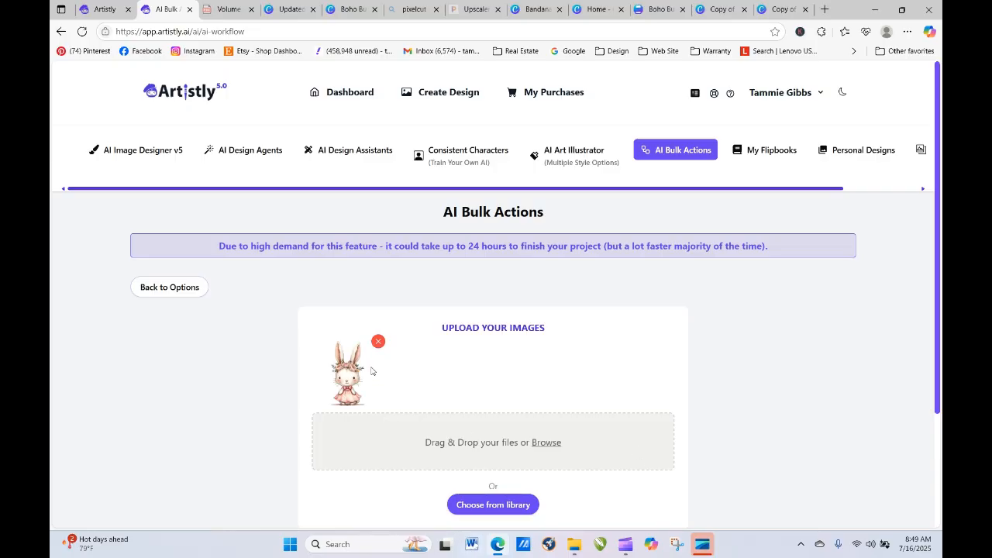
Step: Switch to File Explorer, open Boho Bunnies Pink Clipart Pack (1) from Downloads and check its size and DPI in the file info
left_click(574, 552)
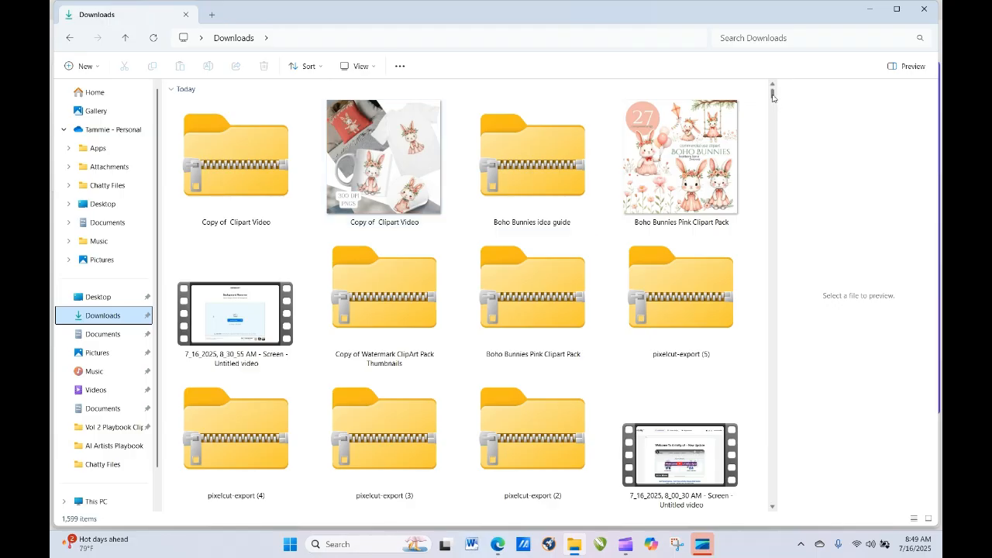
left_click(153, 38)
left_click(235, 162)
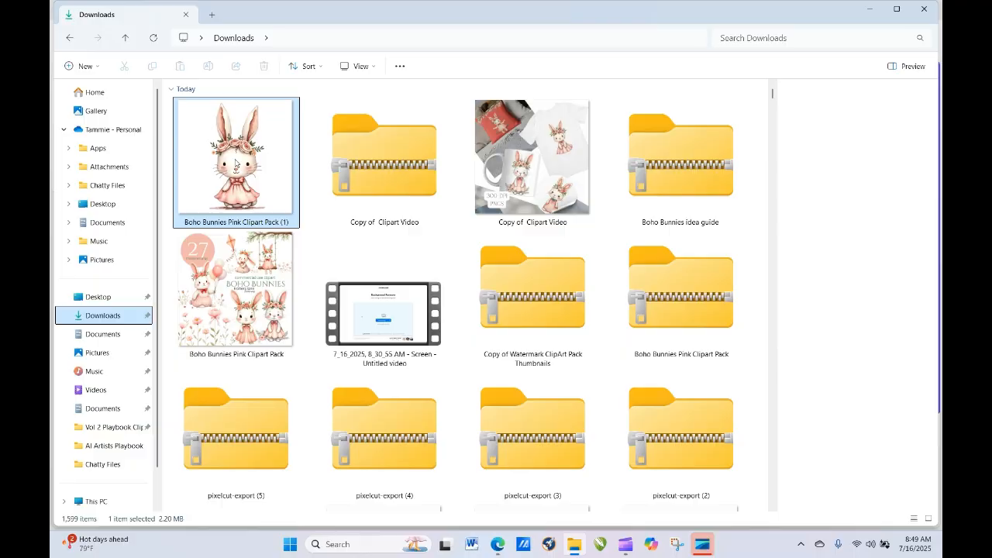
double_click(234, 159)
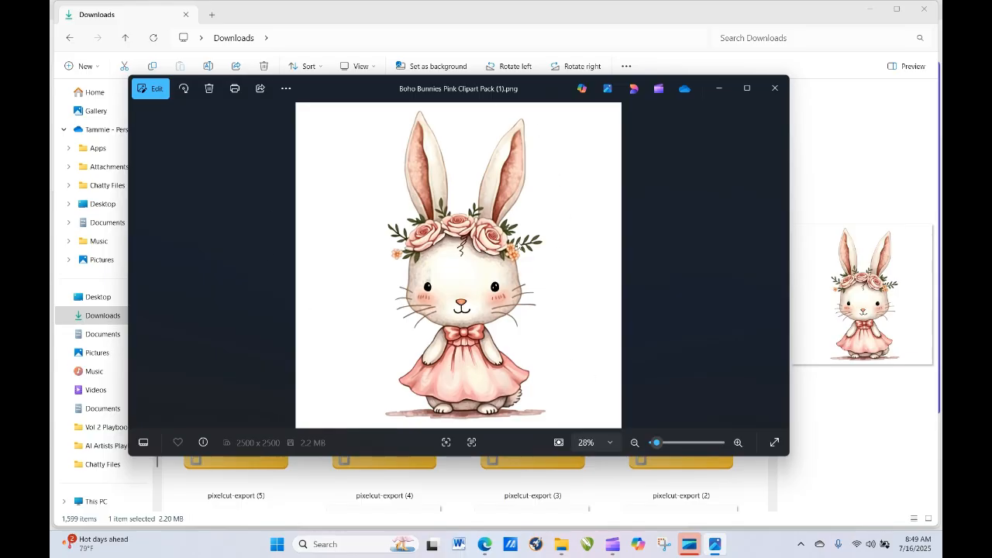
right_click(535, 178)
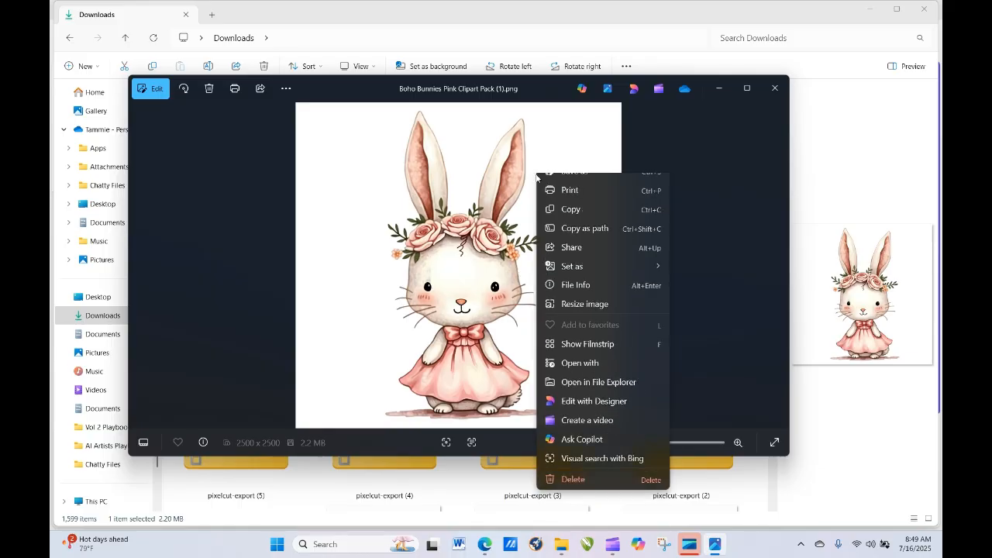
left_click(583, 303)
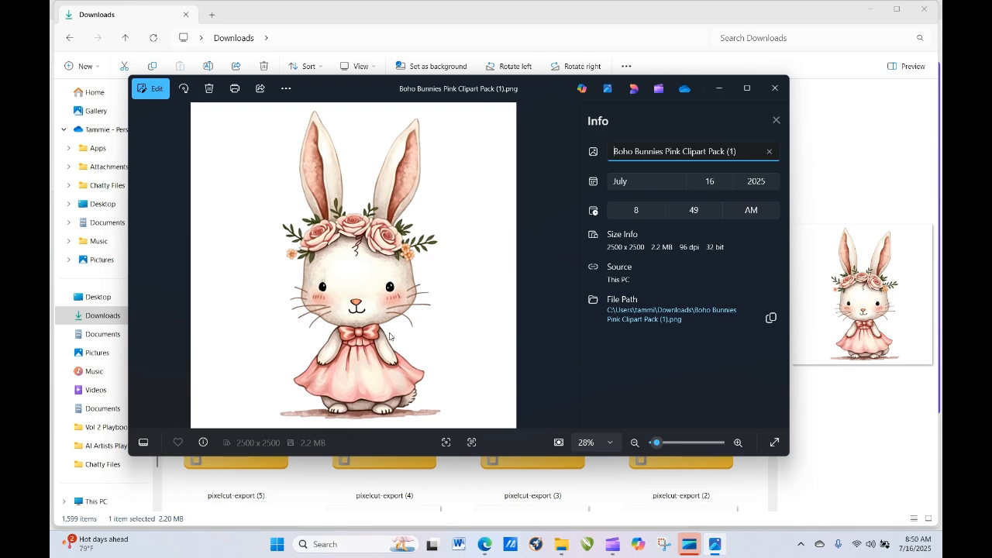
left_click(775, 90)
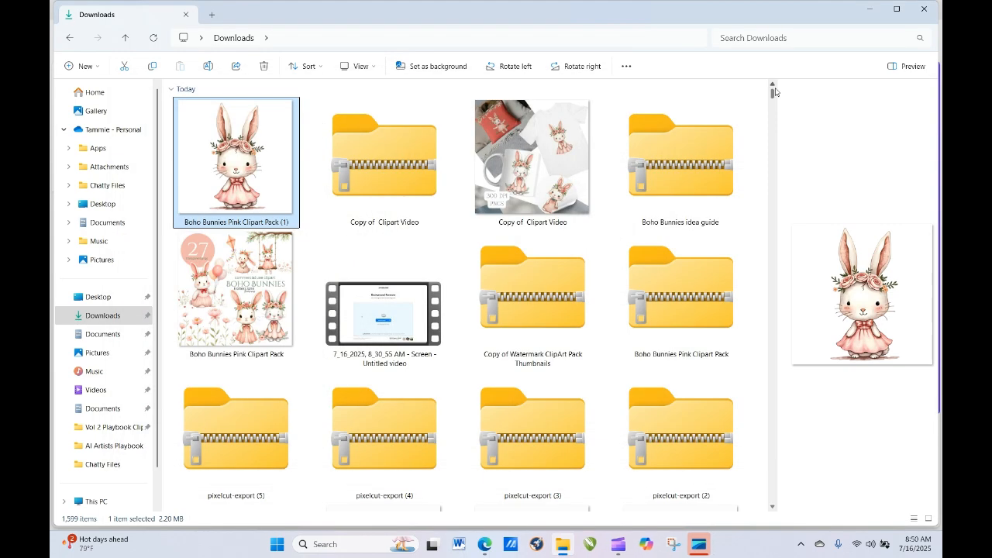
Step: Return to Artistly in the browser and add Remove Background as the first bulk action step for the bunny image
left_click(497, 544)
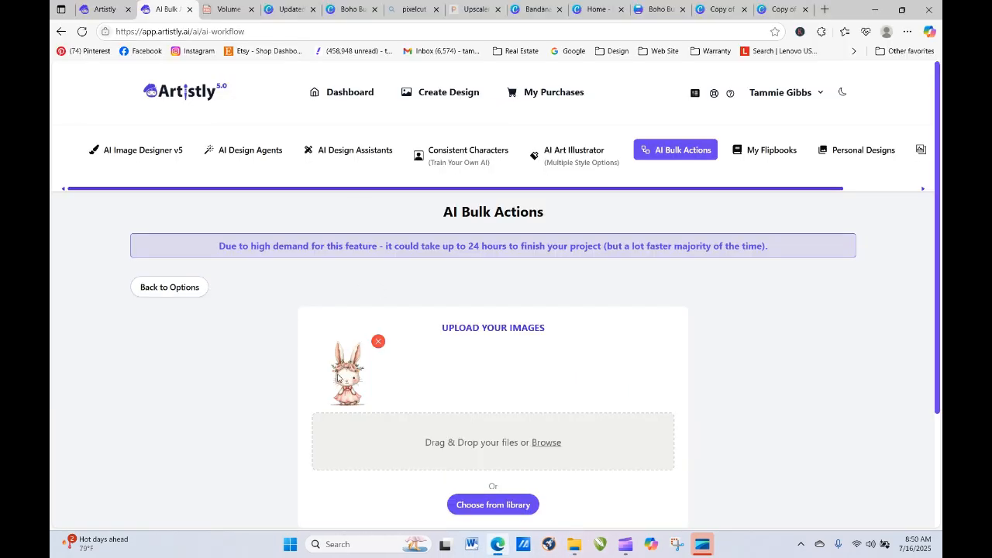
scroll(937, 193, "down", 2)
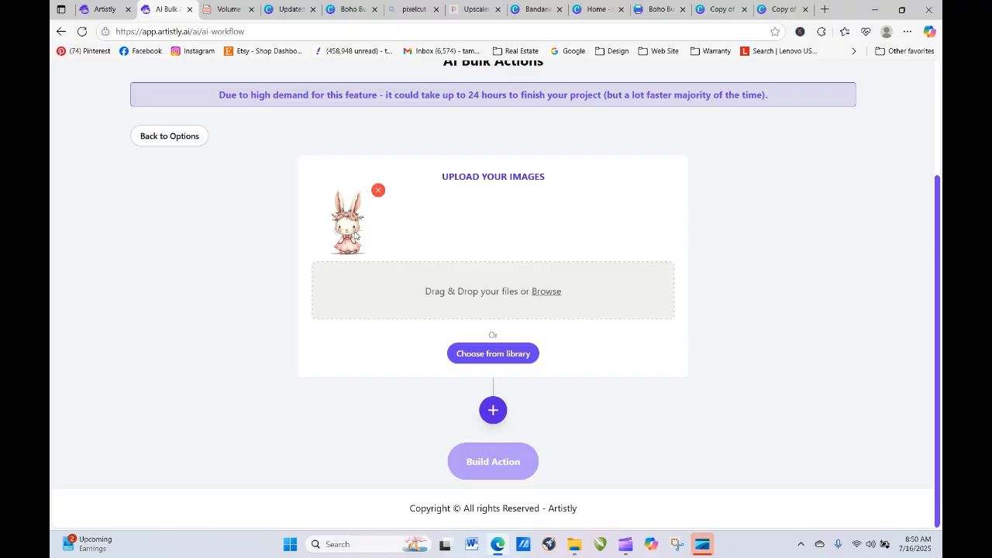
left_click(492, 410)
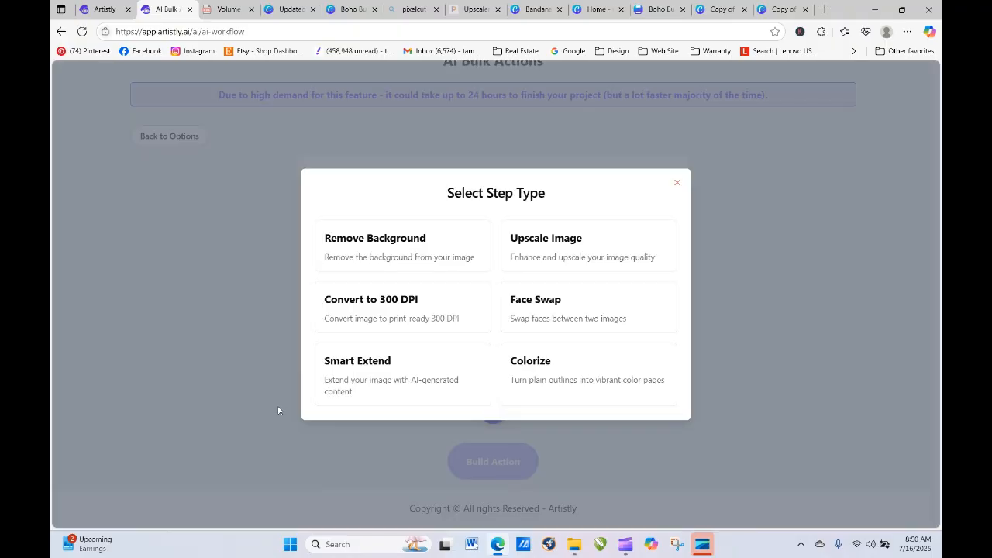
left_click(388, 243)
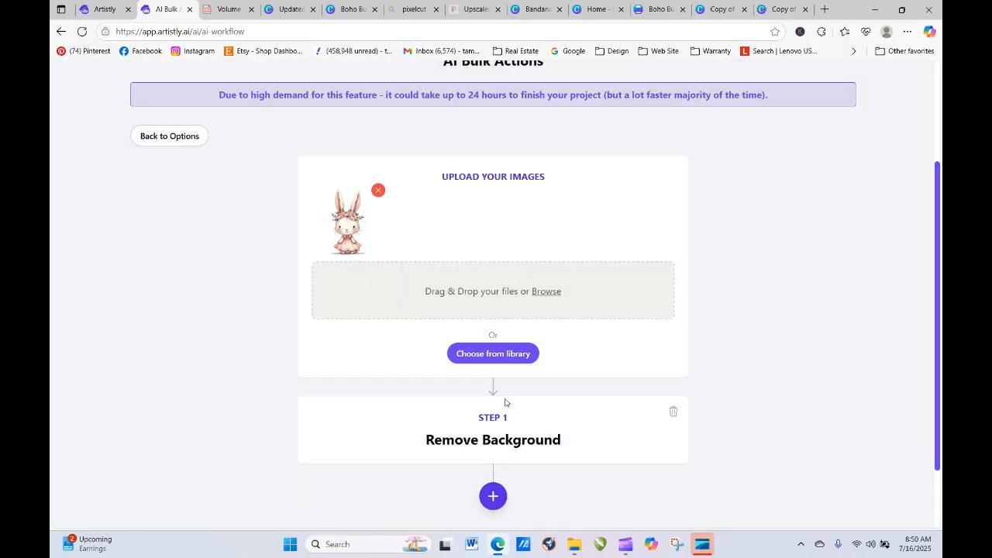
Step: Add Upscale Image as the second bulk action step, set to Only Upscale
scroll(937, 252, "down", 2)
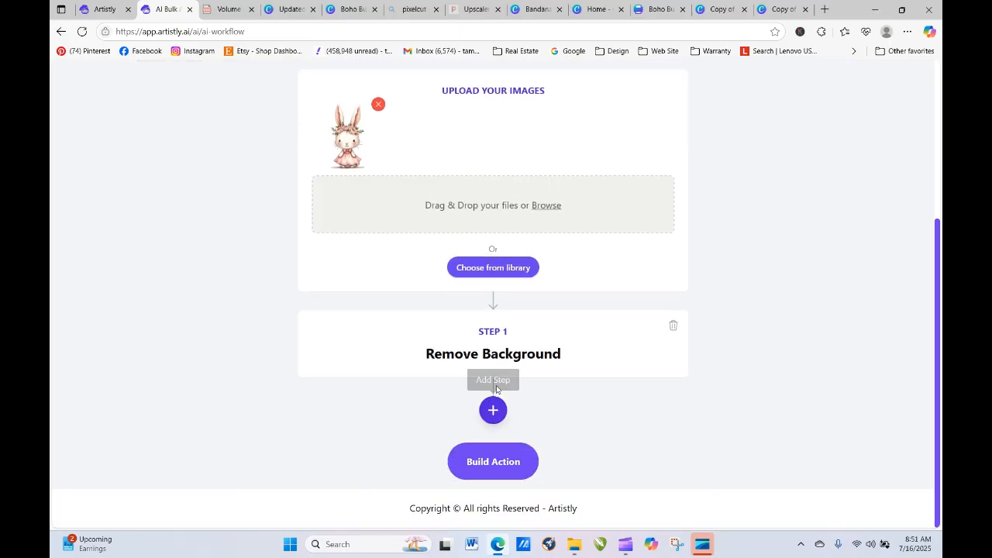
left_click(493, 415)
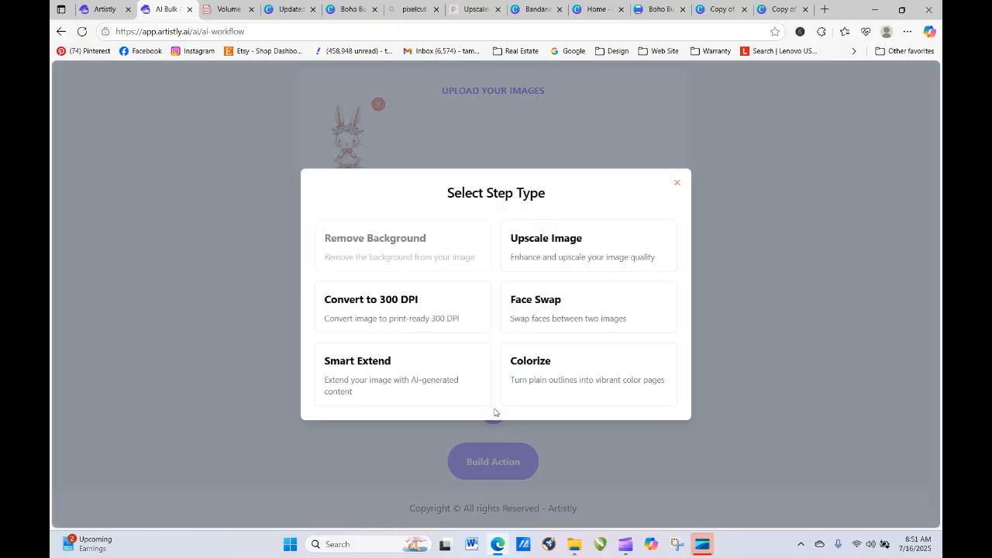
left_click(539, 246)
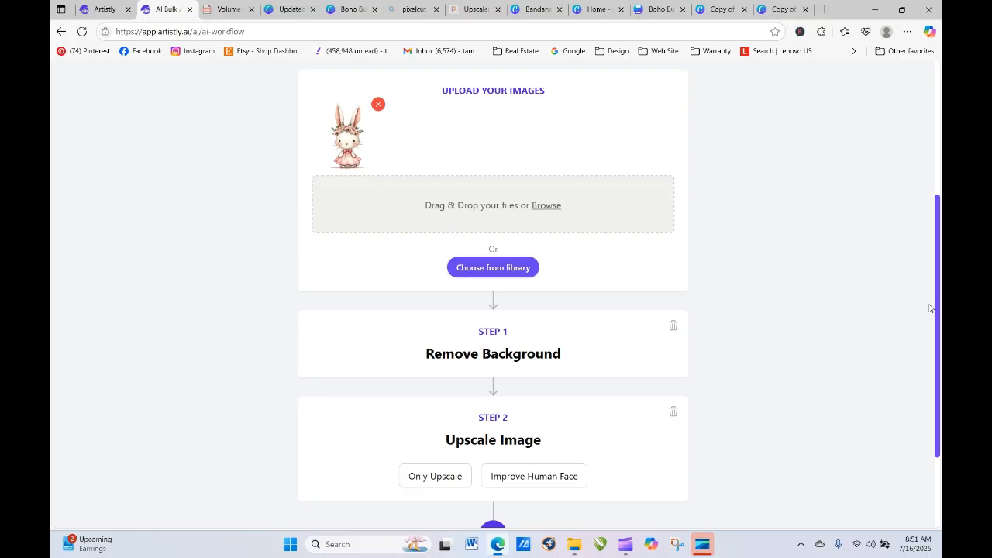
left_click(467, 474)
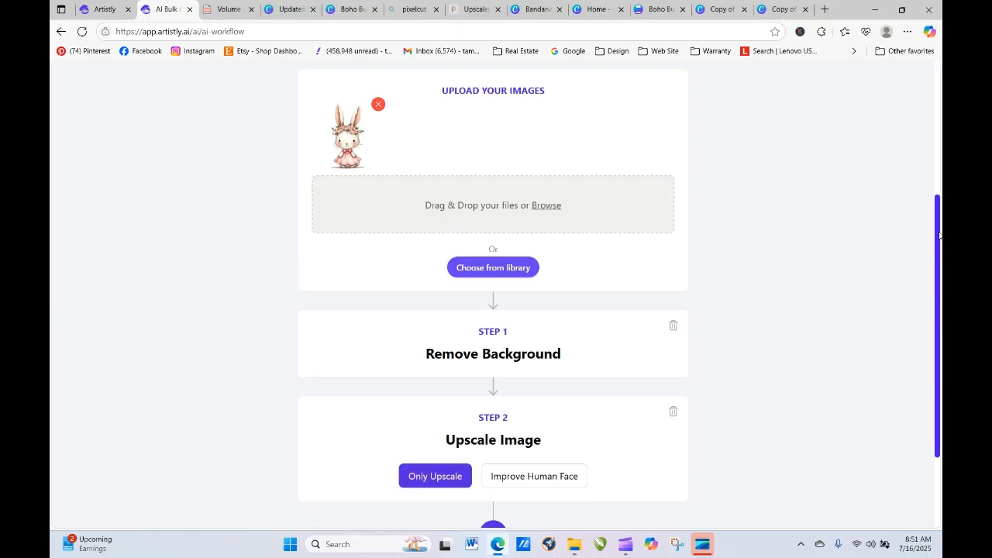
Step: Add Convert to 300 DPI as the third bulk action step, after Upscale Image
scroll(939, 235, "down", 2)
left_click(493, 409)
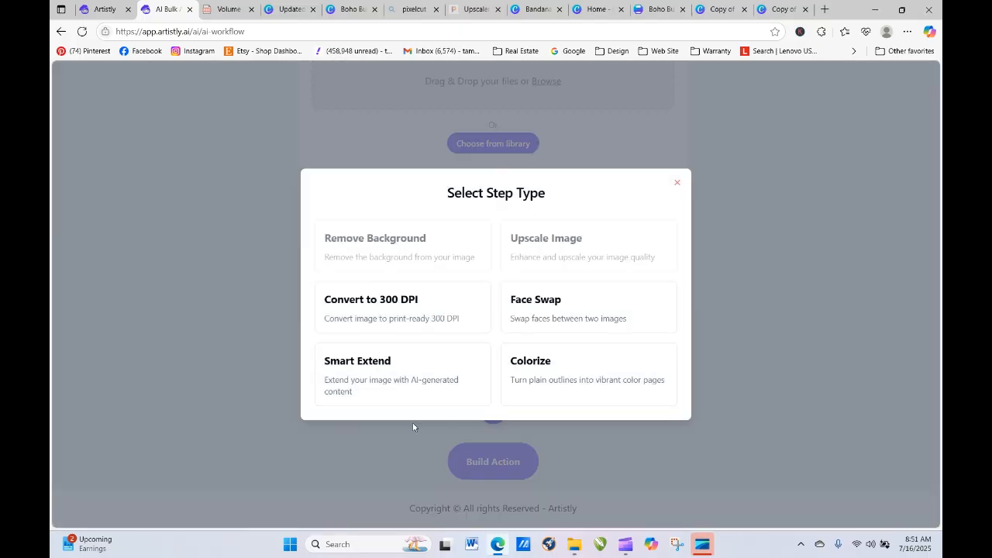
left_click(379, 303)
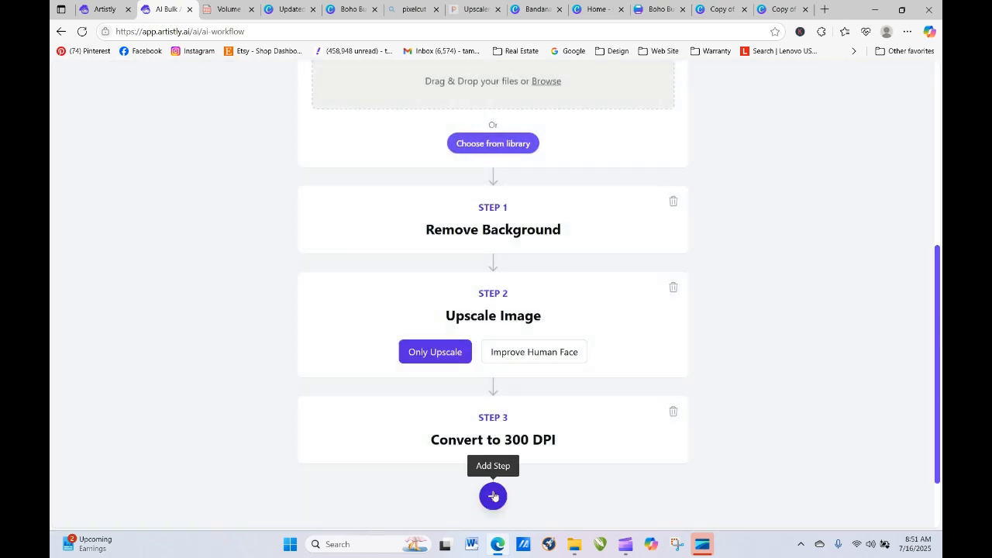
Step: Build the three-step bulk action for the bunny image with the action title "test"
left_click_drag(938, 273, 604, 456)
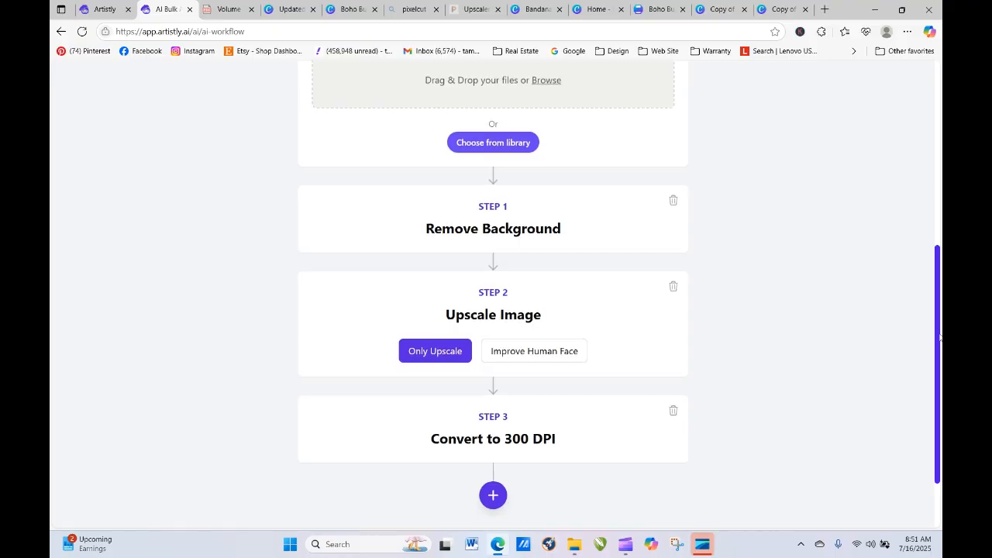
scroll(939, 326, "down", 2)
left_click(491, 469)
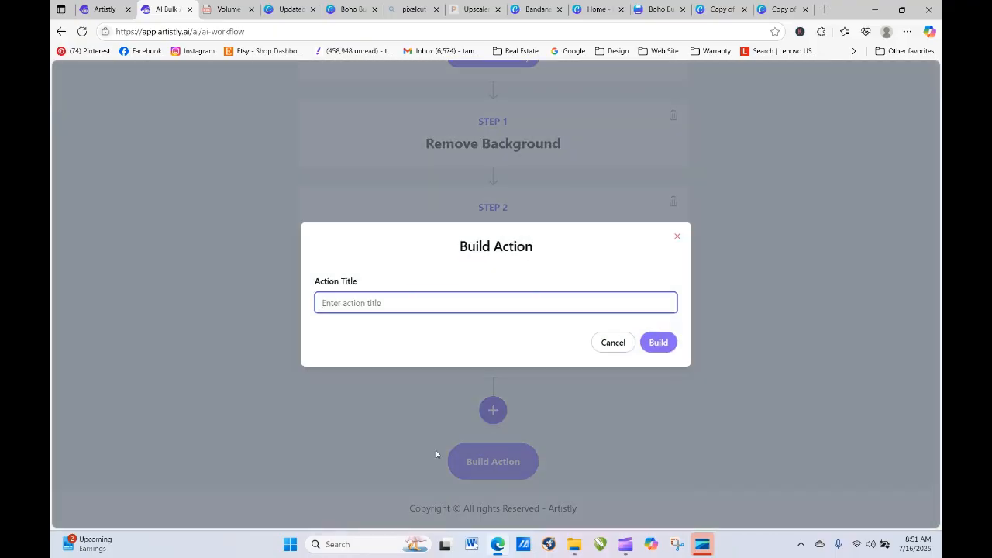
left_click(353, 309)
type("test")
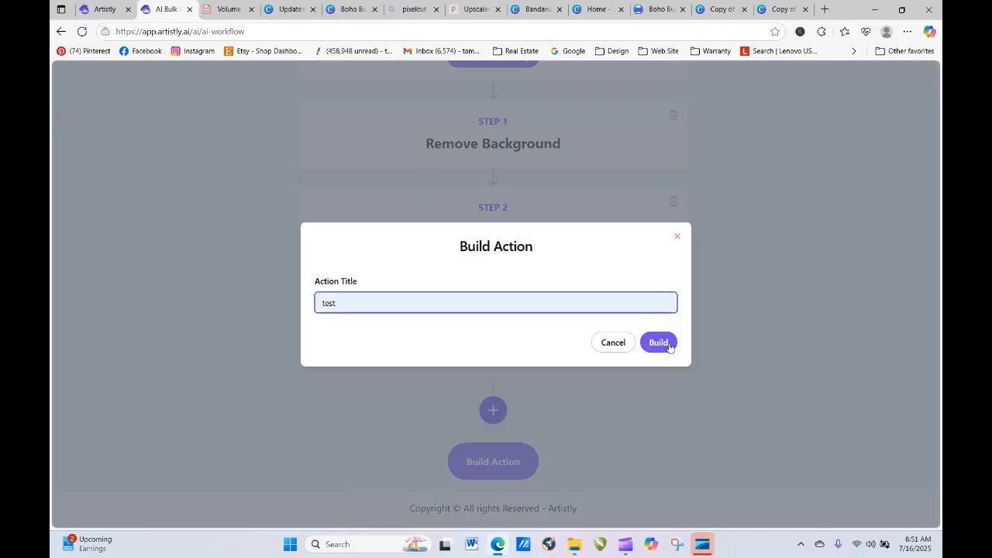
left_click(668, 344)
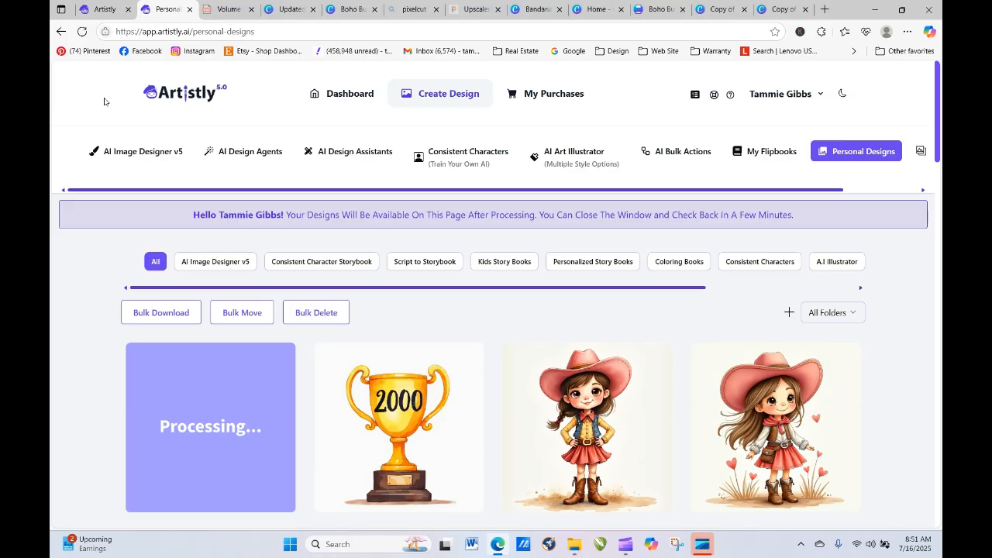
Step: Refresh Personal Designs, open the new bunny design's details and check its bulk action progress
left_click(82, 31)
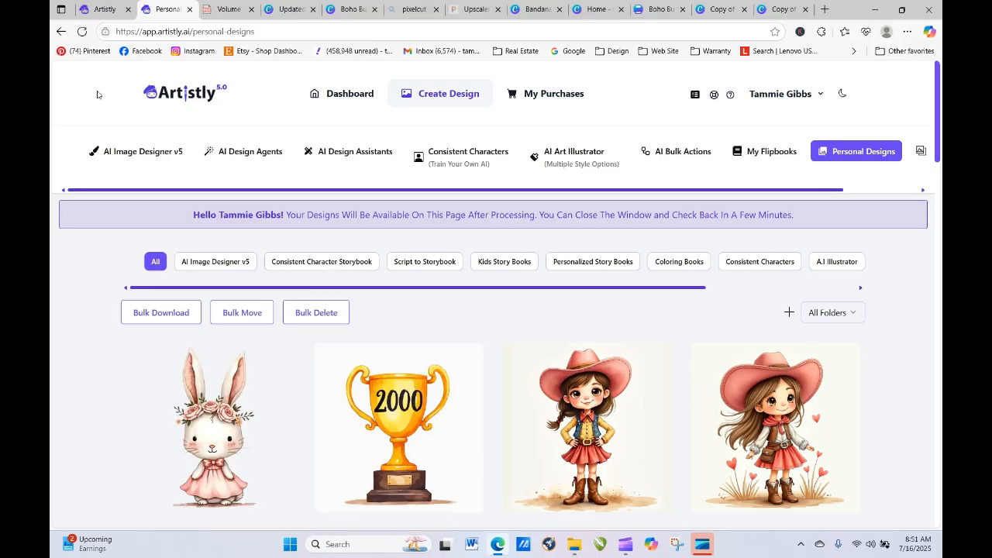
mouse_move(194, 428)
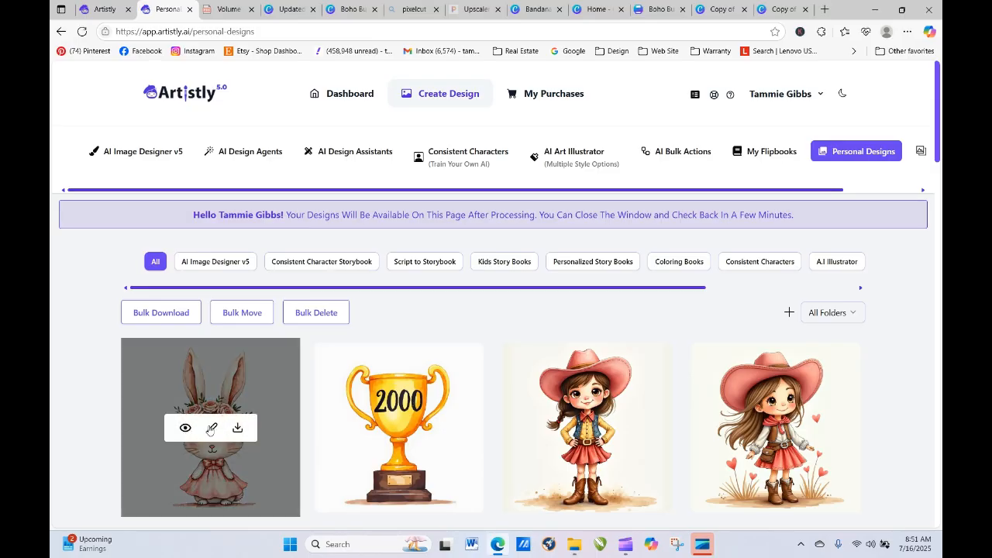
left_click(186, 428)
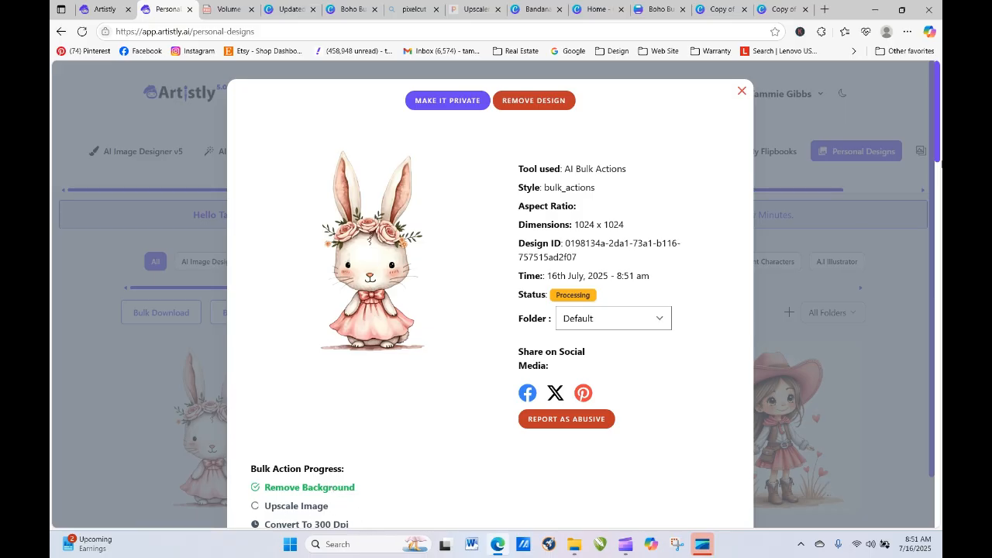
left_click_drag(937, 155, 937, 159)
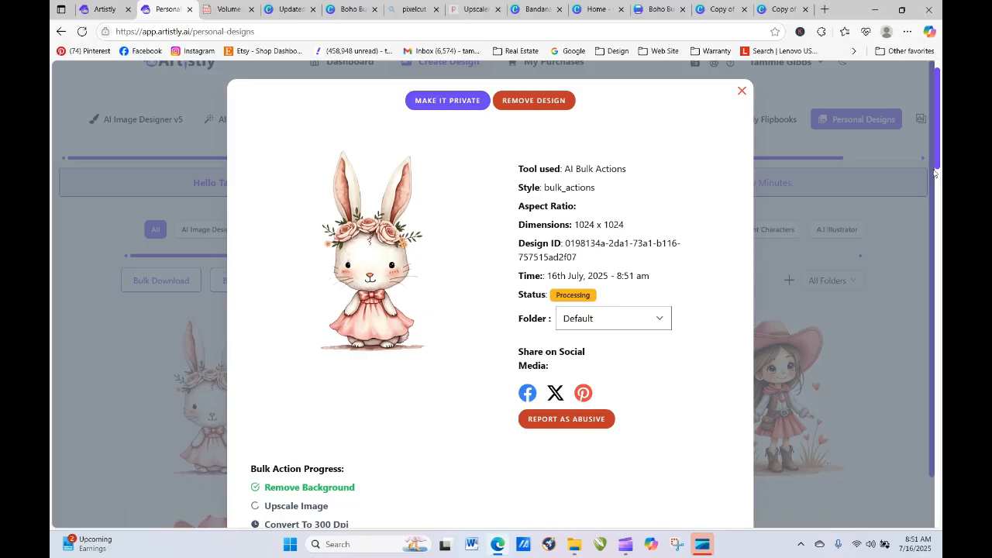
scroll(936, 249, "down", 1)
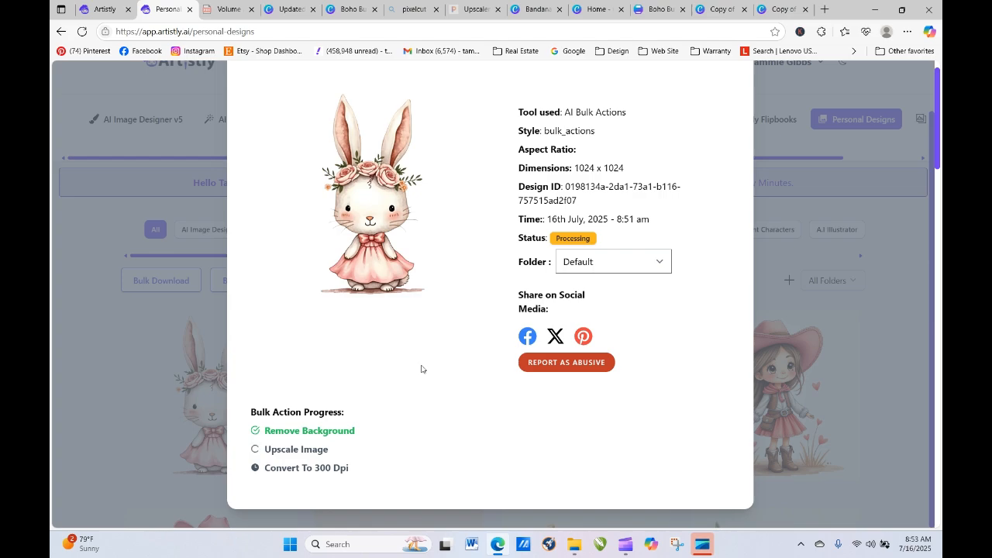
Step: Reload the designs page, recheck the bunny design's dimensions and bulk action progress, and close its details
left_click(82, 31)
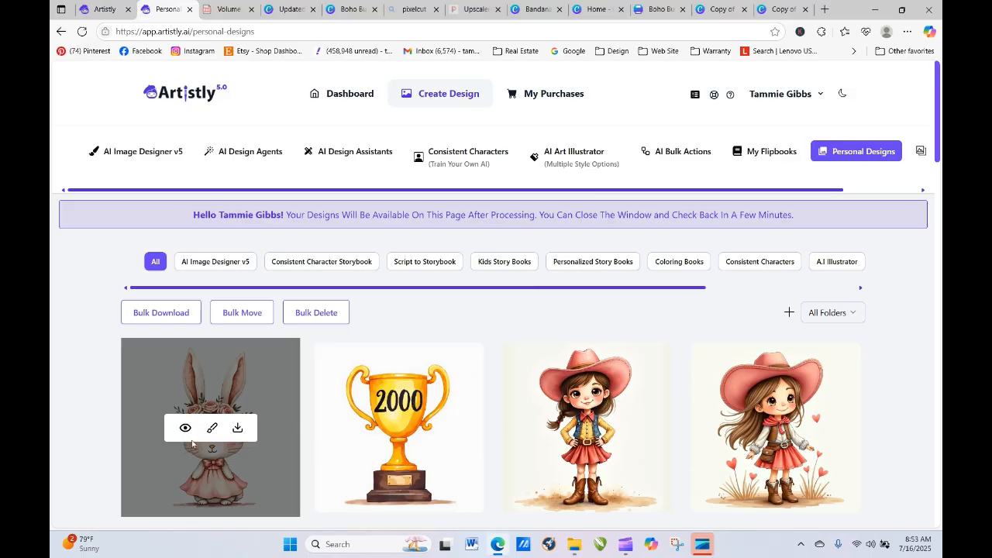
left_click(183, 426)
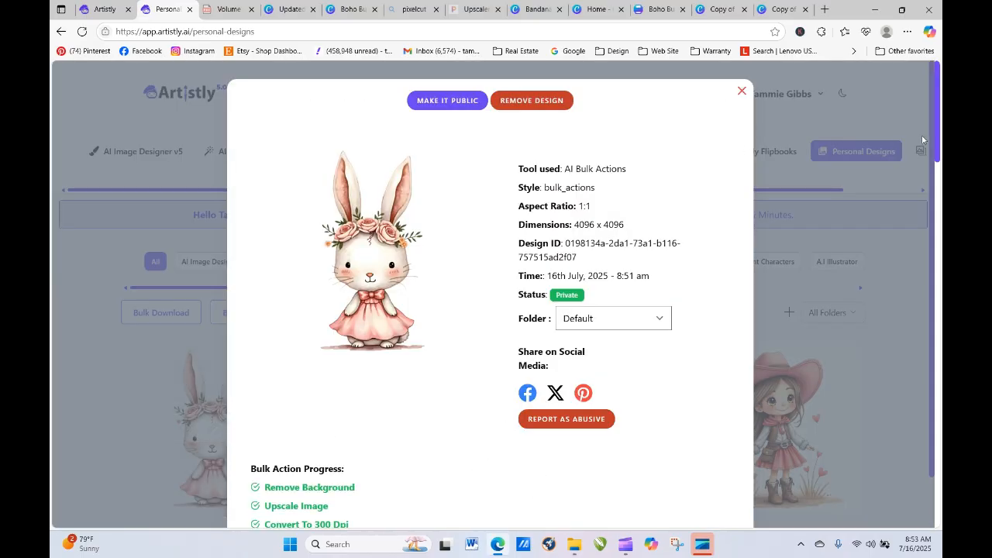
scroll(932, 175, "down", 1)
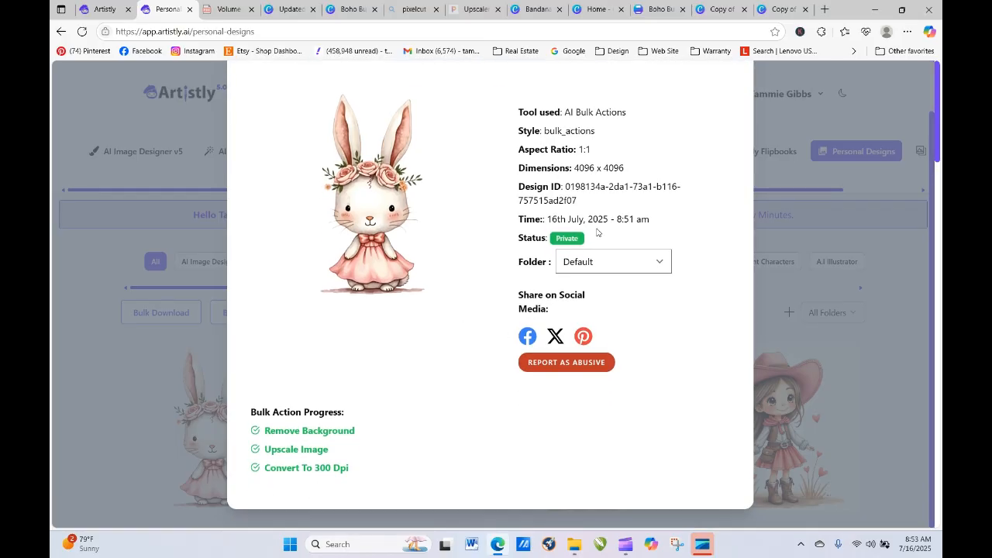
scroll(933, 156, "up", 1)
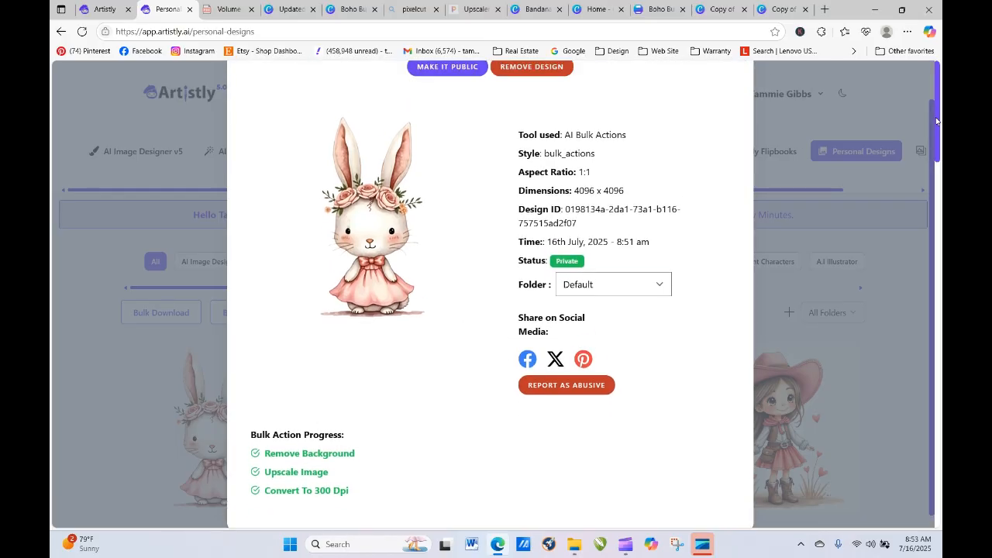
left_click(746, 92)
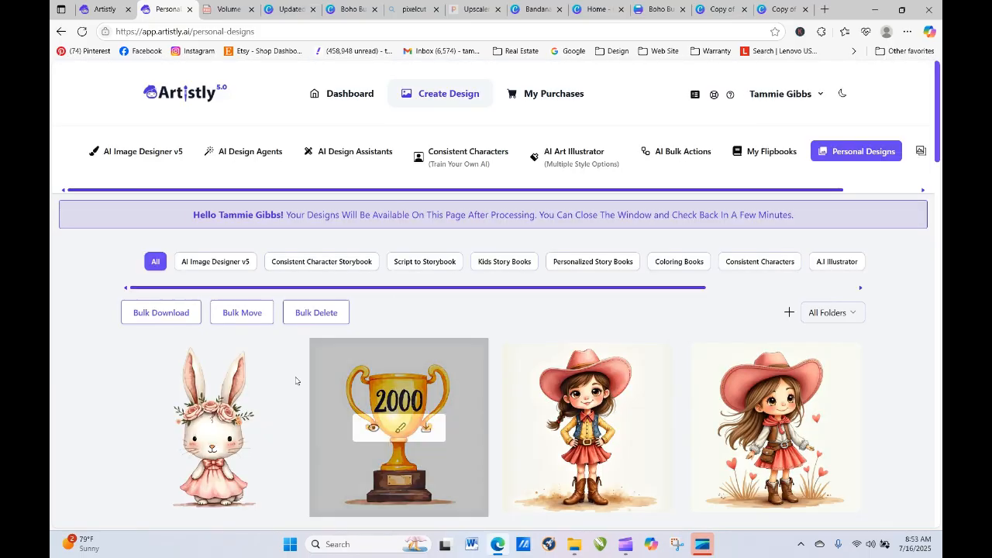
Step: Download the processed bunny design and switch to the Downloads folder in File Explorer
left_click(238, 428)
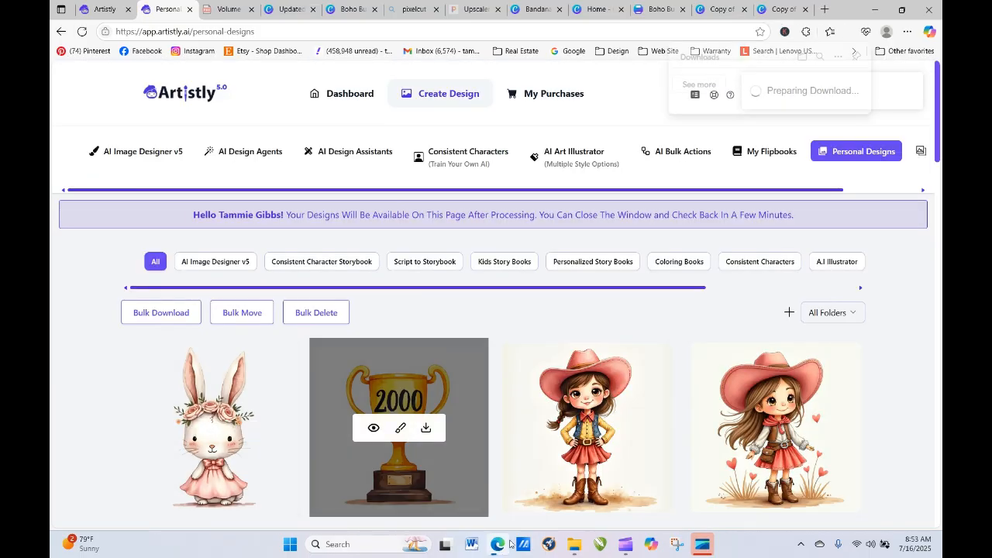
left_click(572, 546)
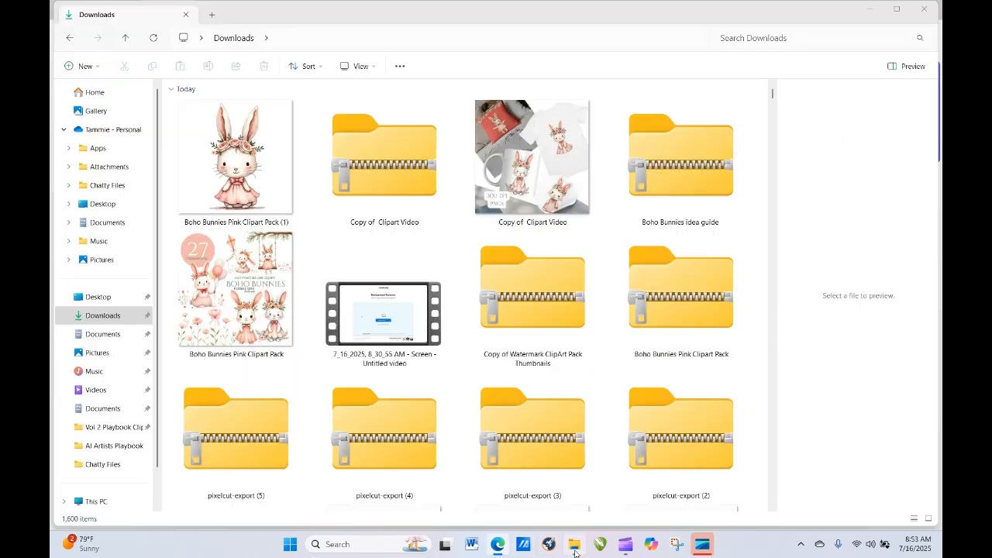
left_click(125, 37)
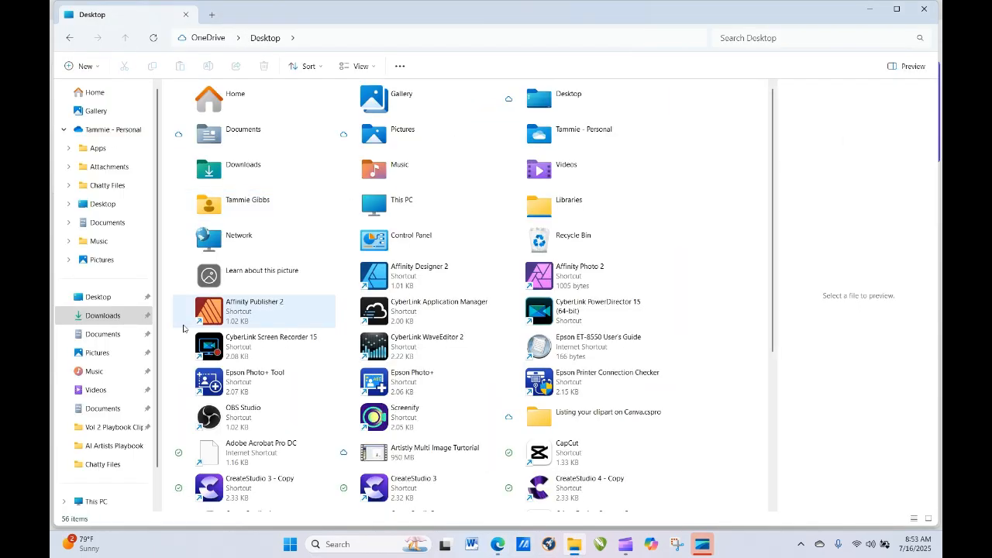
left_click(76, 318)
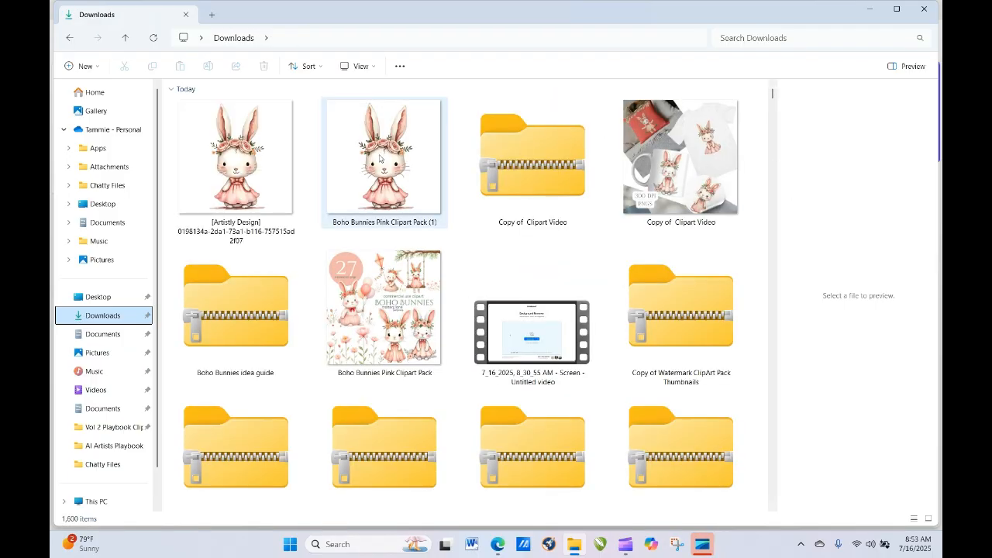
Step: Compare the file info of the downloaded Artistly bunny with Boho Bunnies Pink Clipart Pack (1), and close the image viewer
double_click(248, 131)
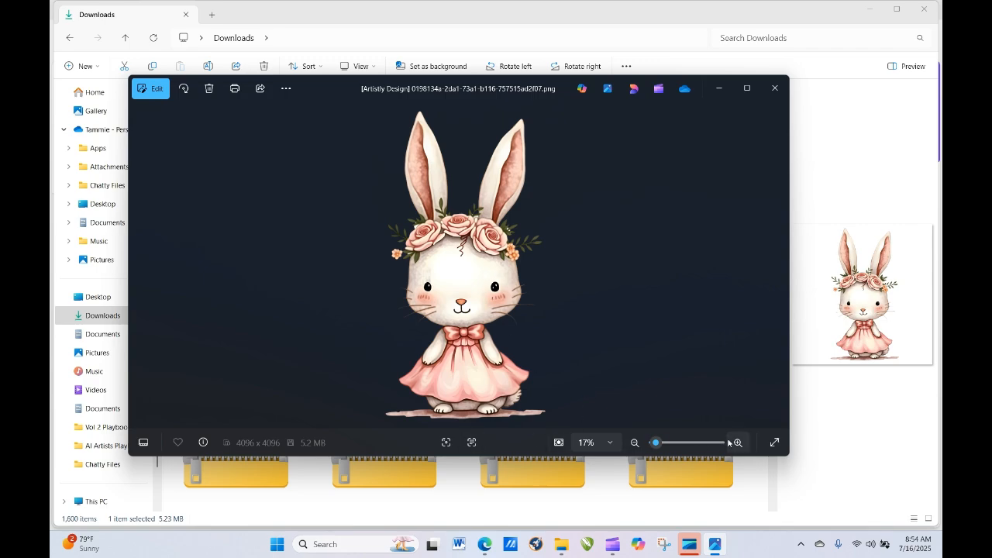
right_click(472, 224)
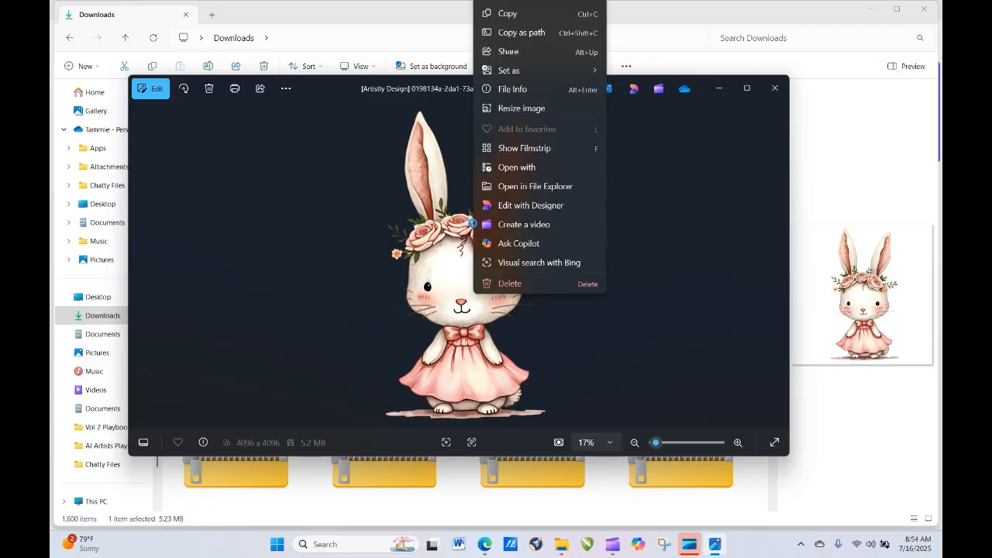
left_click(515, 127)
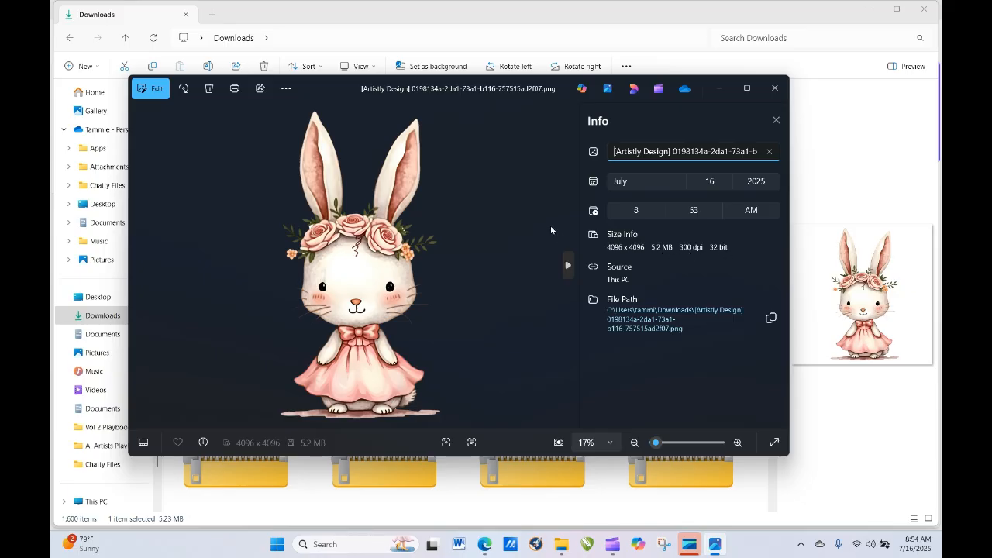
left_click(568, 272)
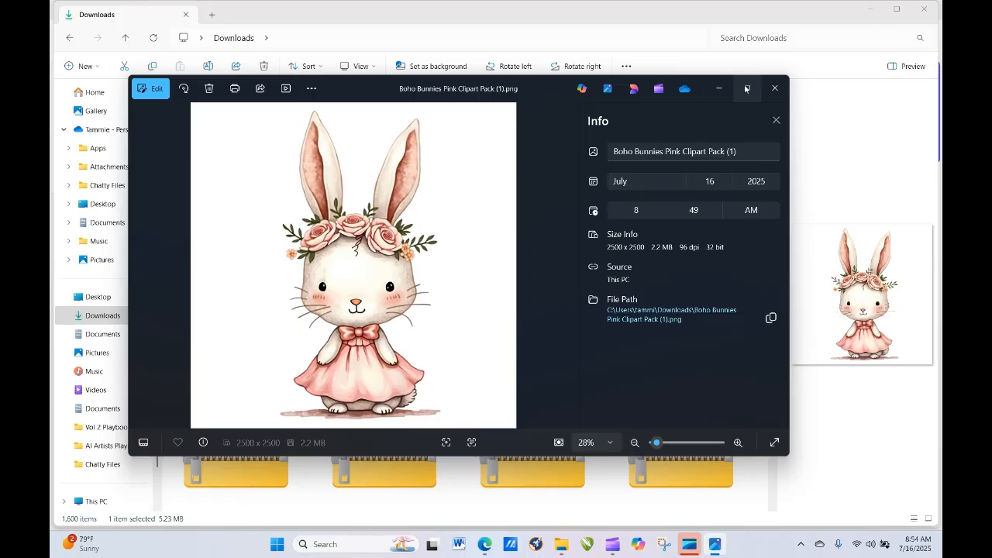
left_click(774, 90)
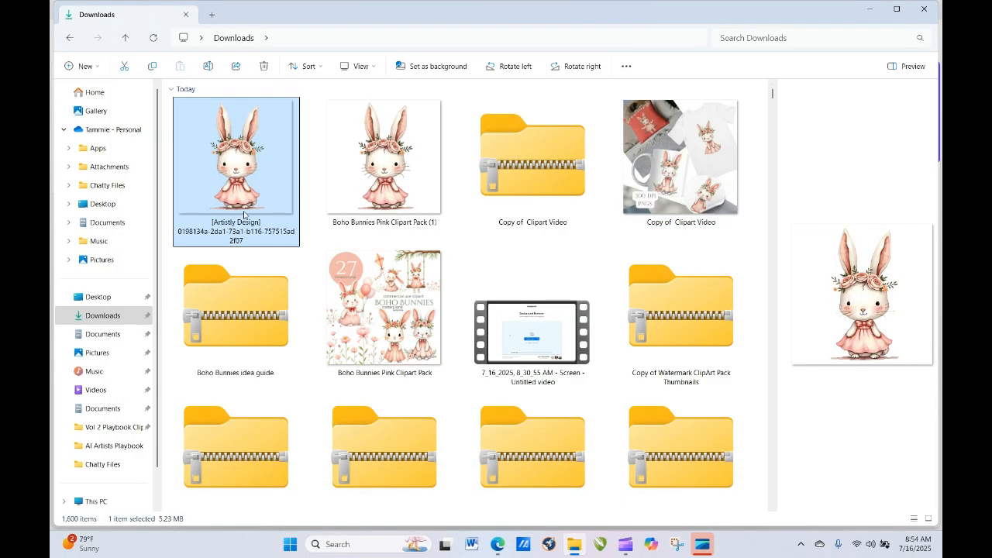
Step: Reopen the downloaded Artistly bunny PNG and show its file info to check size and DPI
double_click(233, 159)
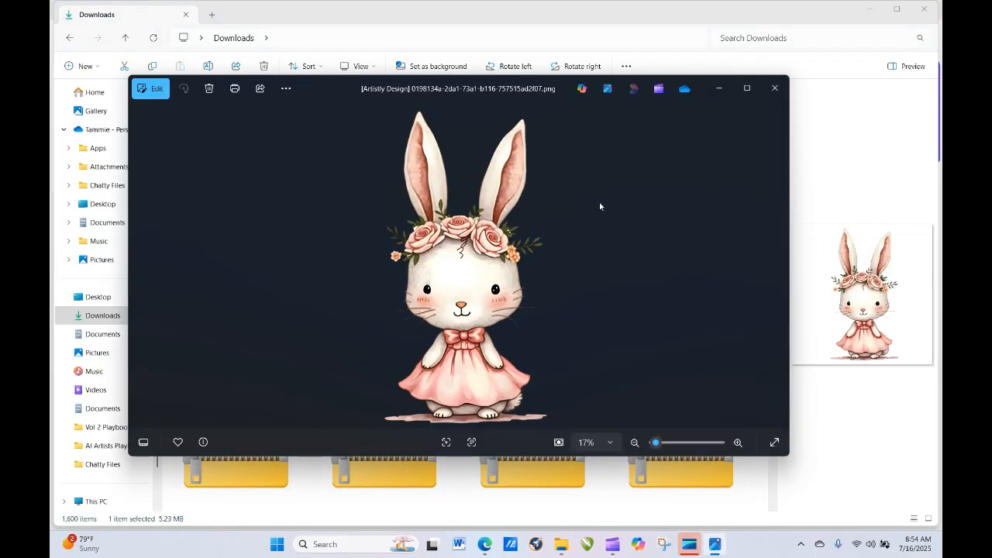
right_click(521, 195)
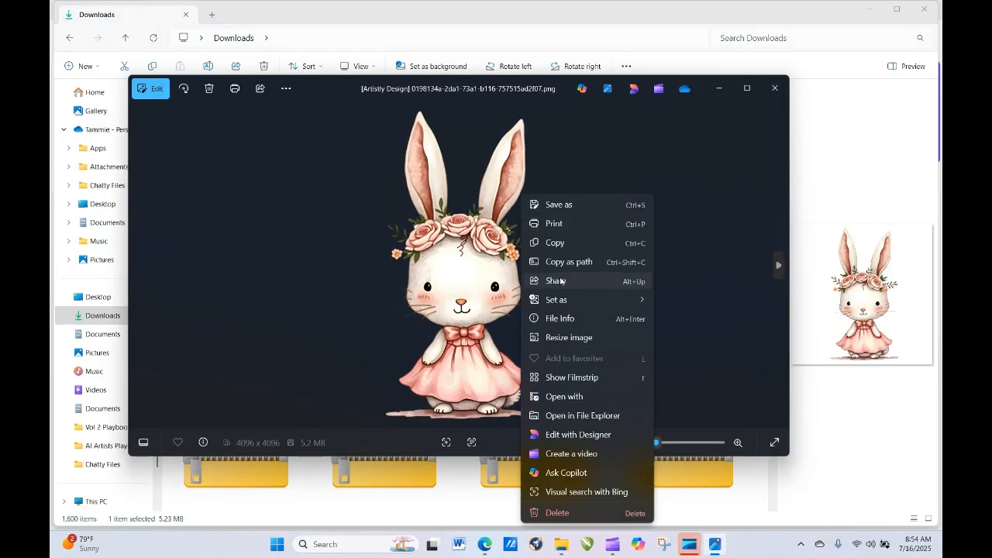
left_click(558, 319)
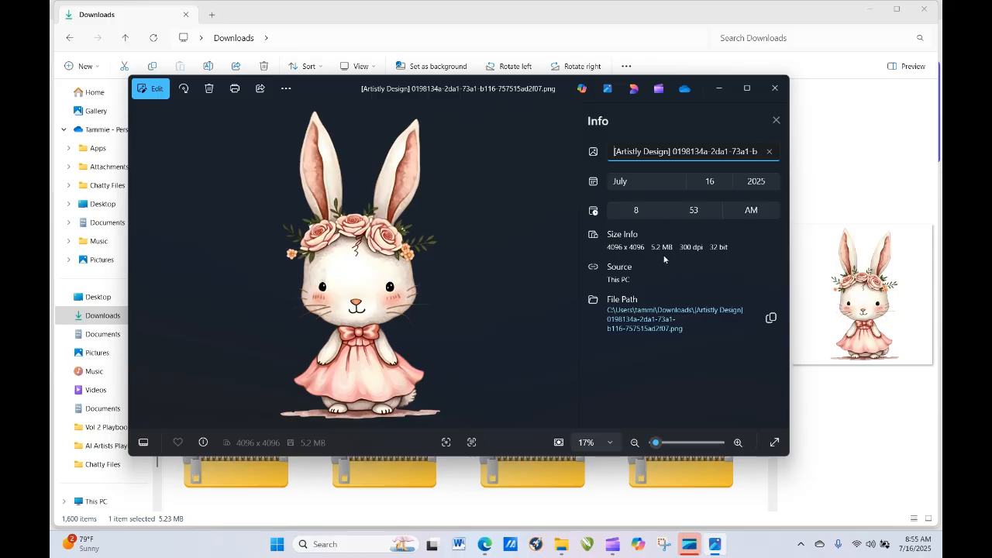
Step: Zoom in on the bunny's face, ears and flower crown to inspect the upscaled quality, and close the image
left_click(655, 443)
left_click_drag(657, 444, 659, 443)
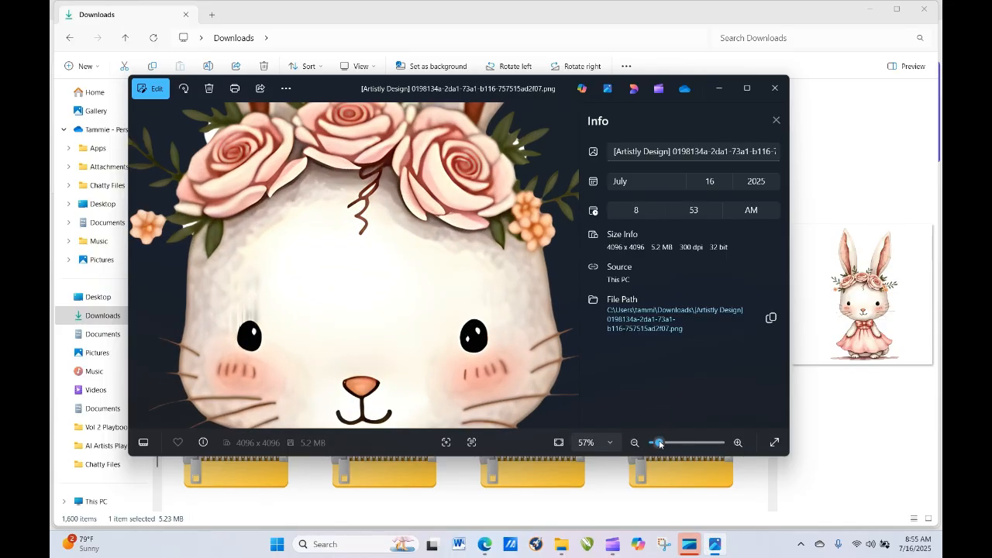
left_click_drag(659, 444, 656, 442)
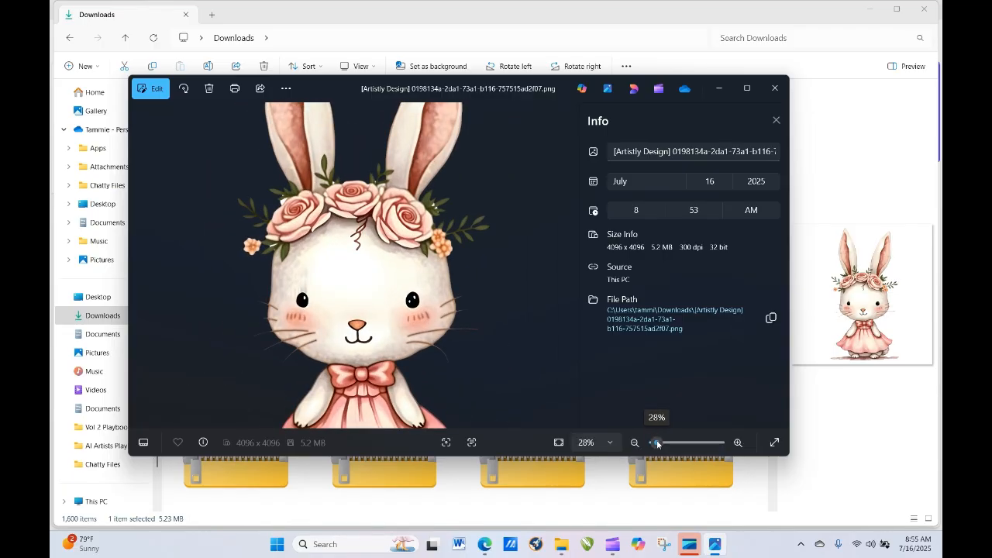
left_click_drag(426, 252, 441, 351)
left_click_drag(416, 300, 447, 297)
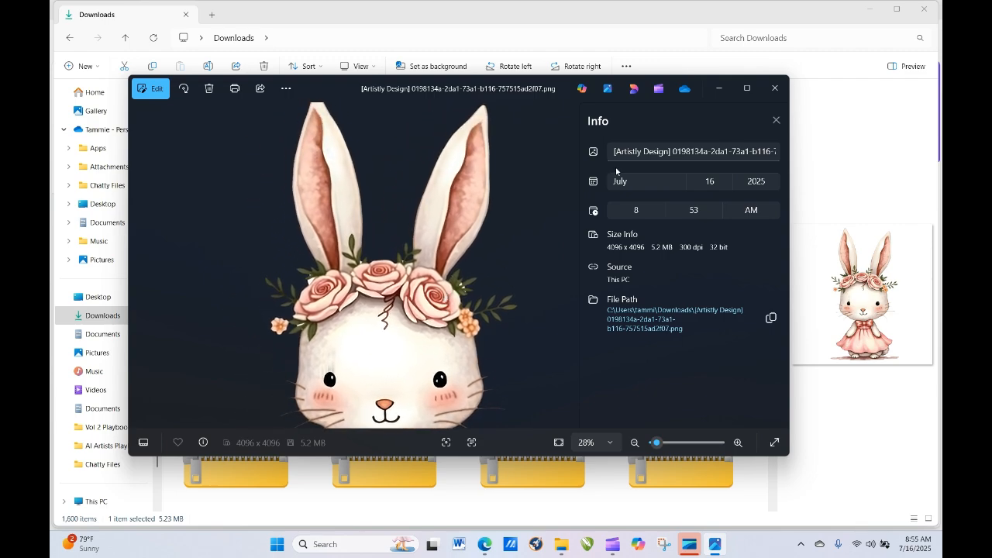
left_click(775, 89)
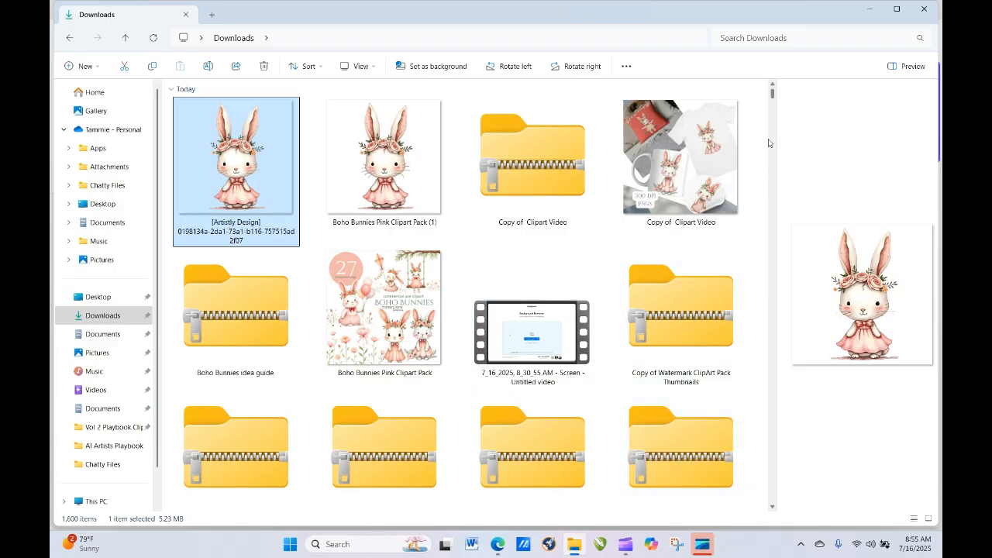
Step: Look through the images and folders in Downloads for an original bunny design
left_click(773, 508)
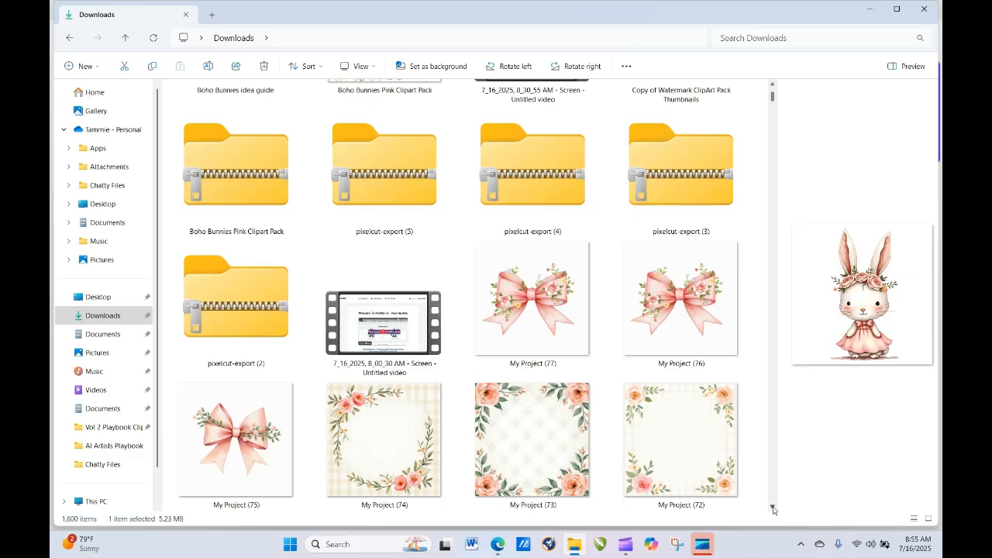
scroll(772, 513, "down", 3)
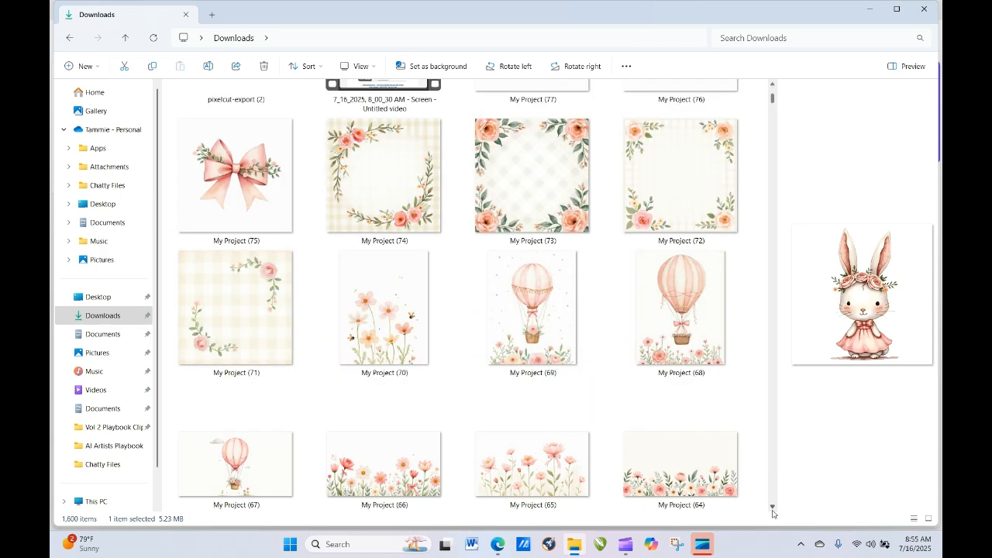
scroll(772, 511, "down", 5)
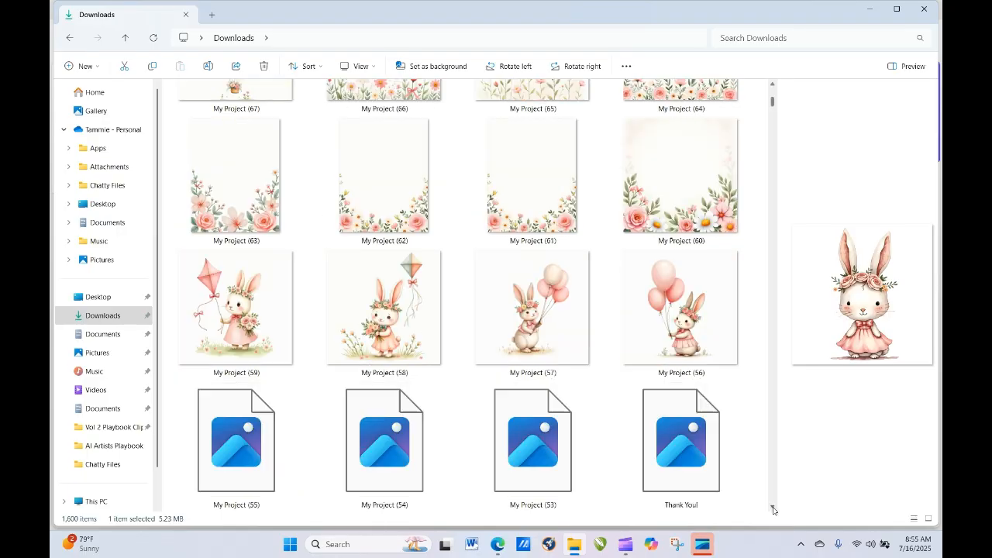
scroll(772, 509, "down", 15)
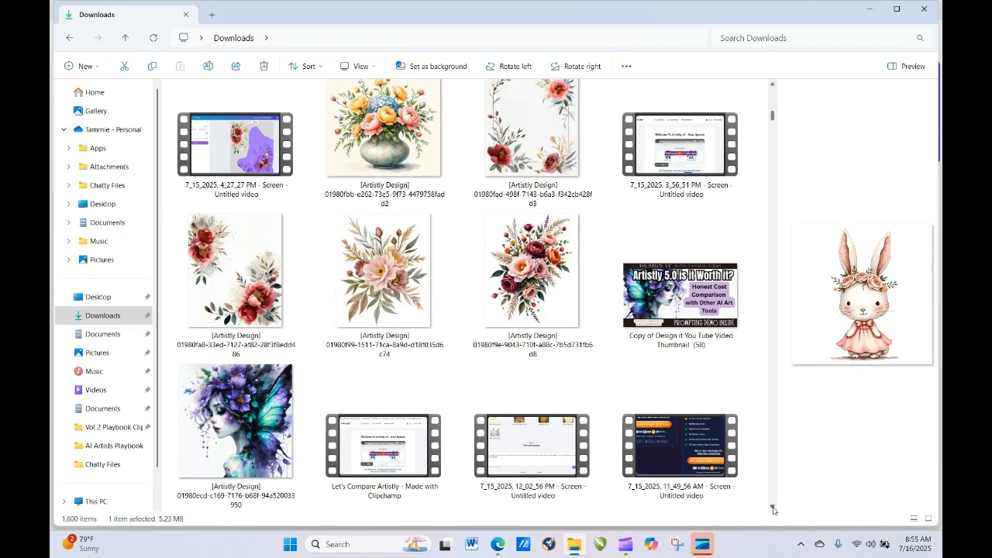
left_click_drag(775, 121, 772, 114)
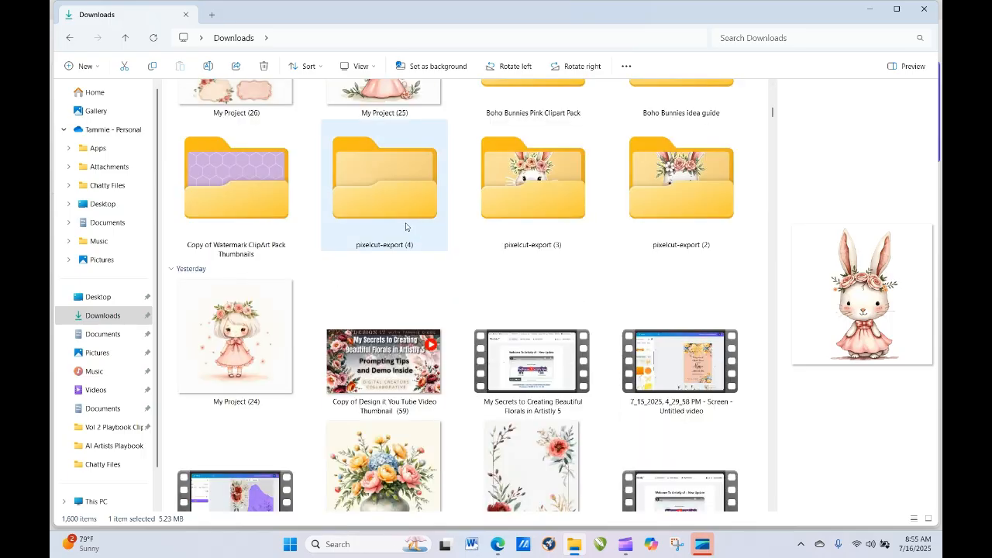
Step: Switch back to Artistly in the browser and create a new blank AI bulk action
mouse_move(497, 549)
left_click(490, 482)
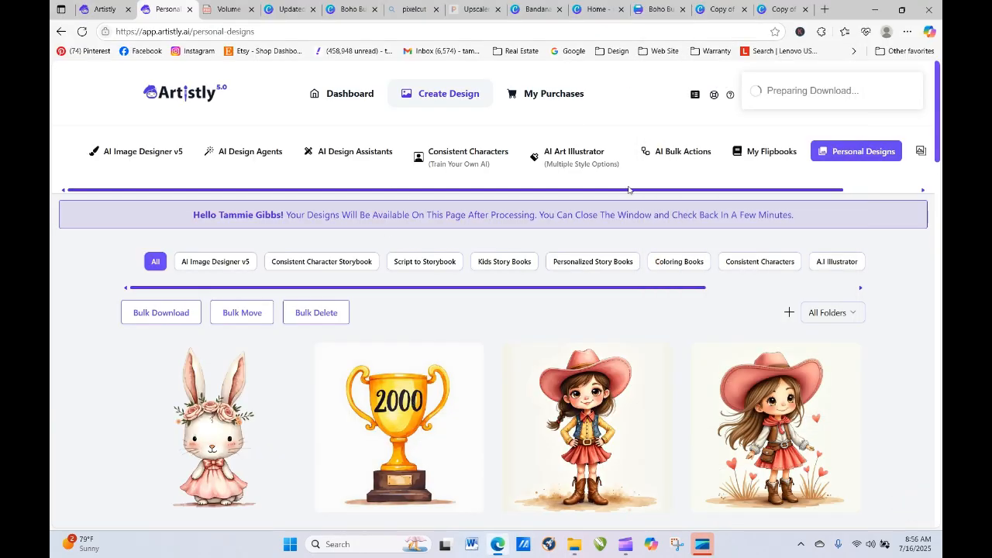
left_click(693, 153)
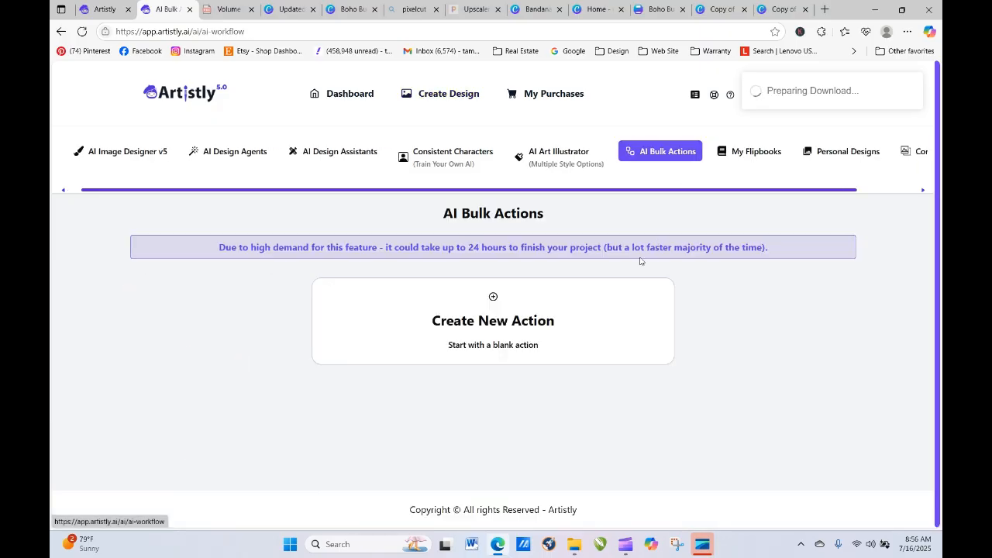
left_click(502, 320)
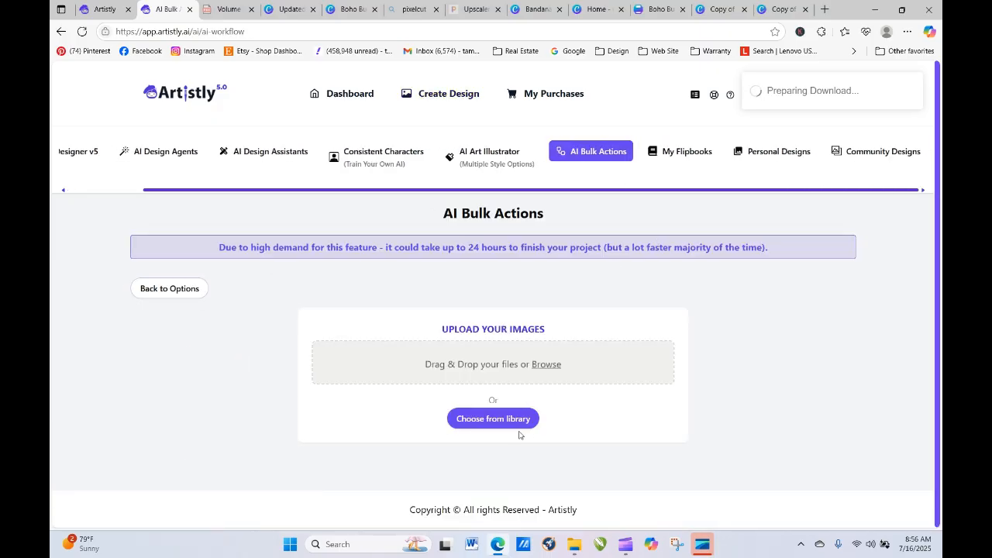
Step: Try to upload My Project (28) from the pixelcut-export (3) folder, and remove it from the bulk action
left_click(534, 369)
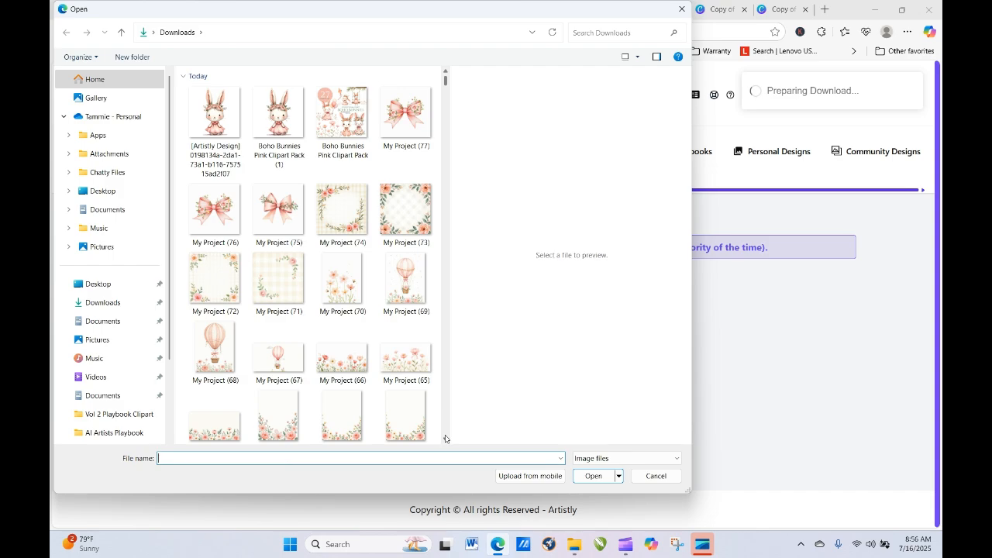
scroll(445, 438, "down", 10)
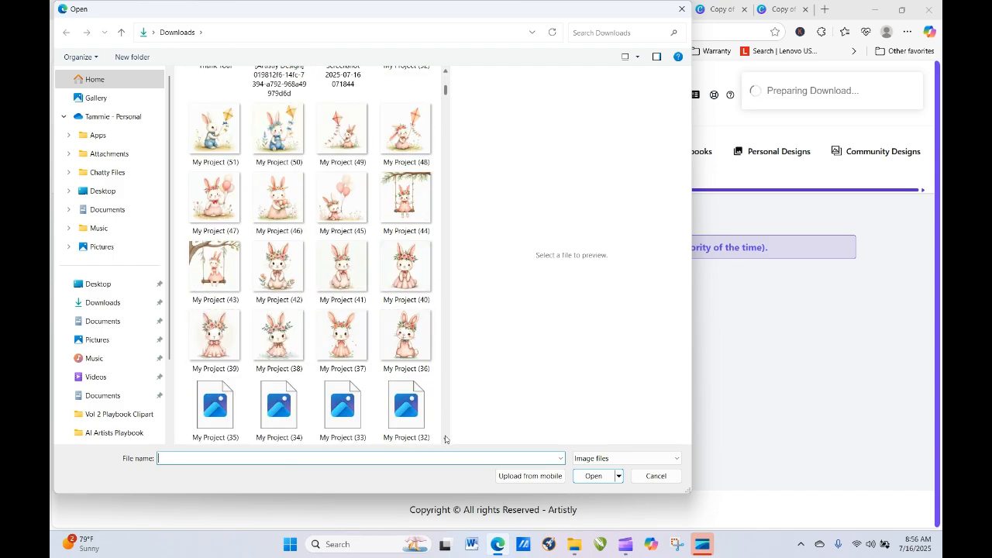
scroll(445, 439, "down", 5)
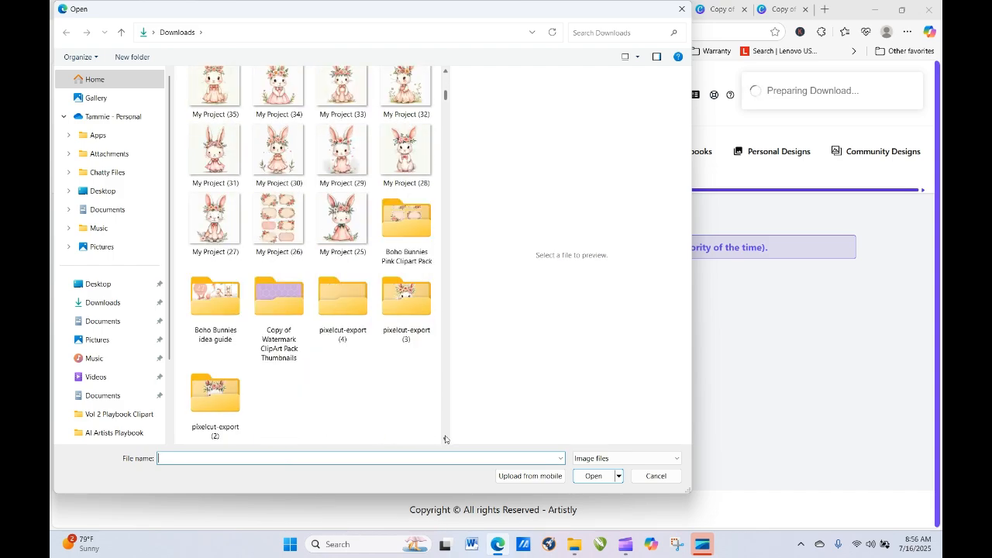
scroll(444, 438, "down", 1)
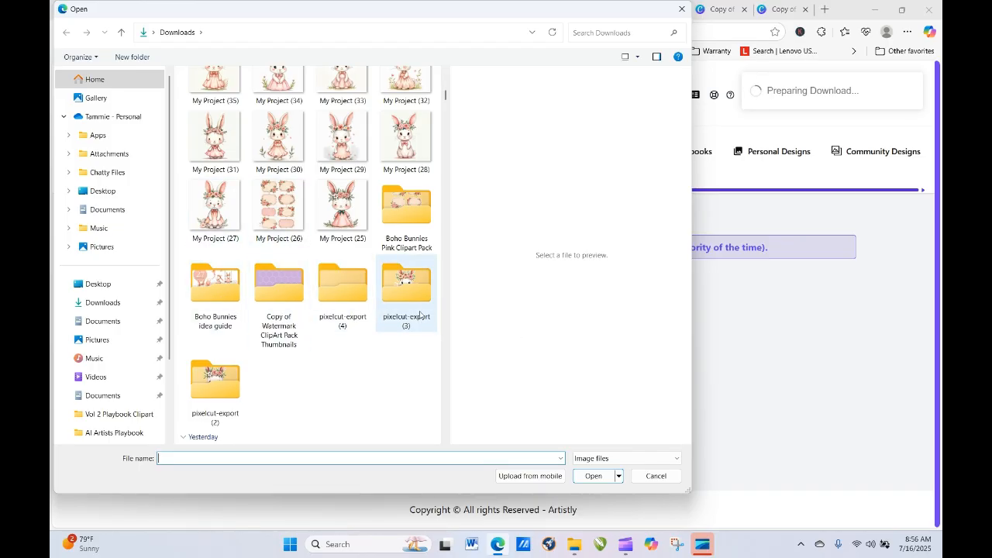
double_click(416, 286)
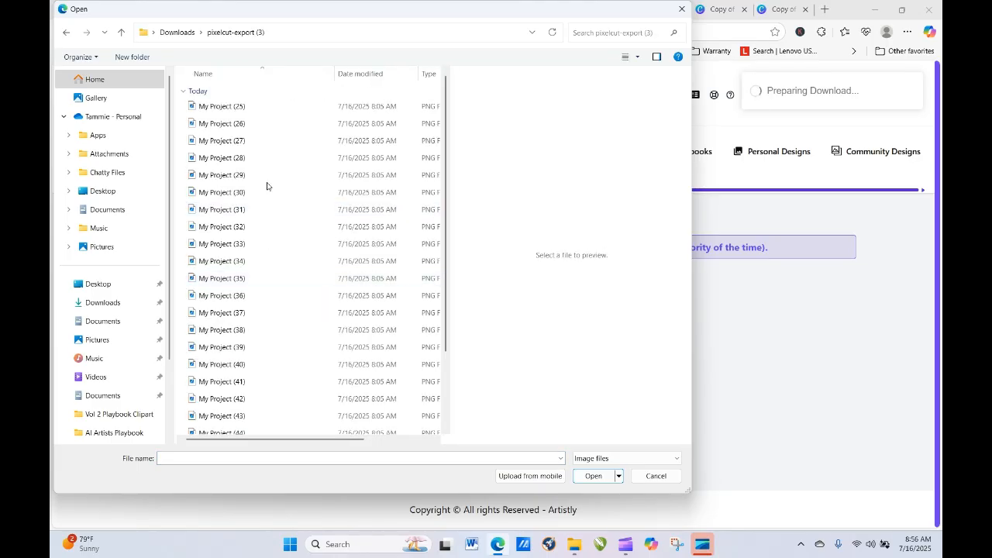
left_click(250, 159)
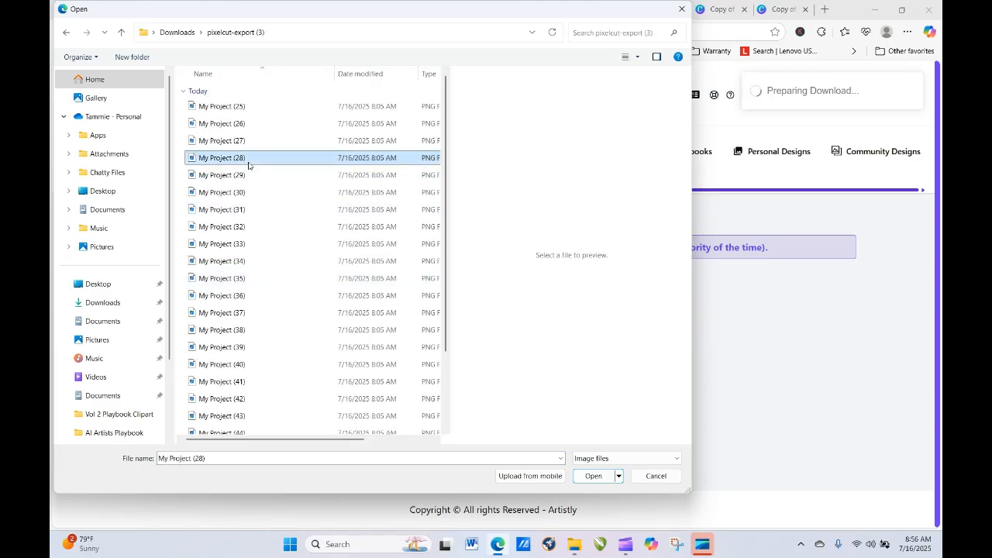
left_click(599, 478)
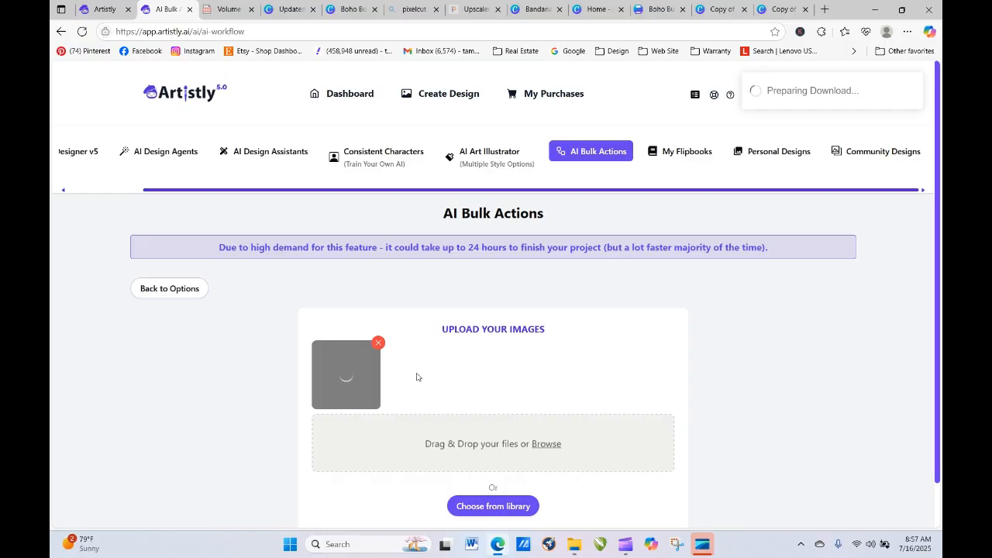
left_click(378, 343)
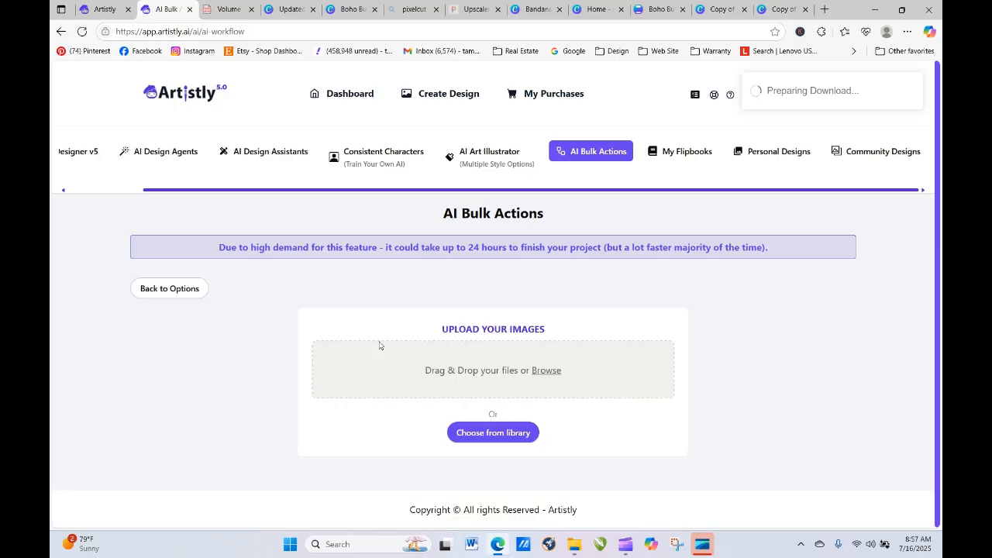
Step: Upload the bunny image My Project (41) from the Downloads folder to the bulk action
left_click(545, 371)
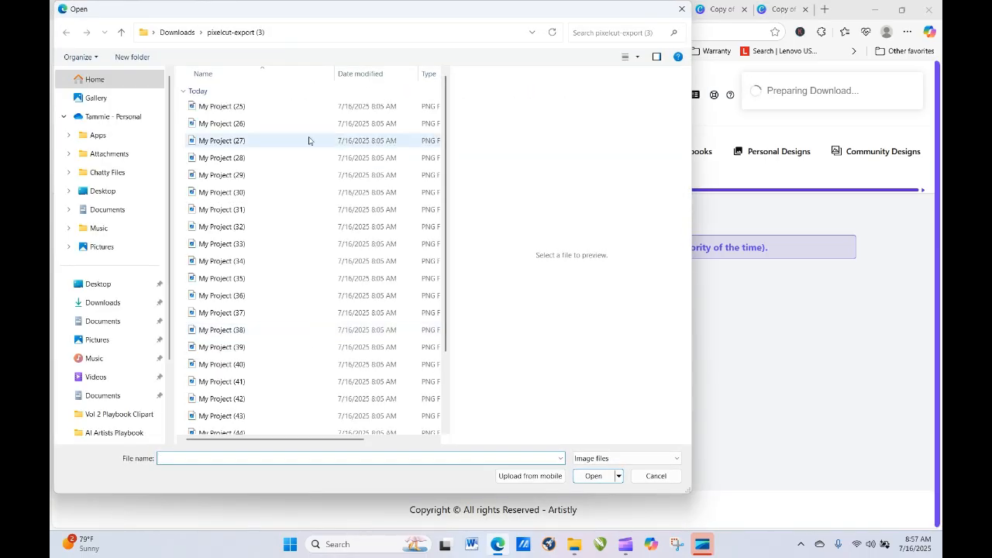
left_click(129, 303)
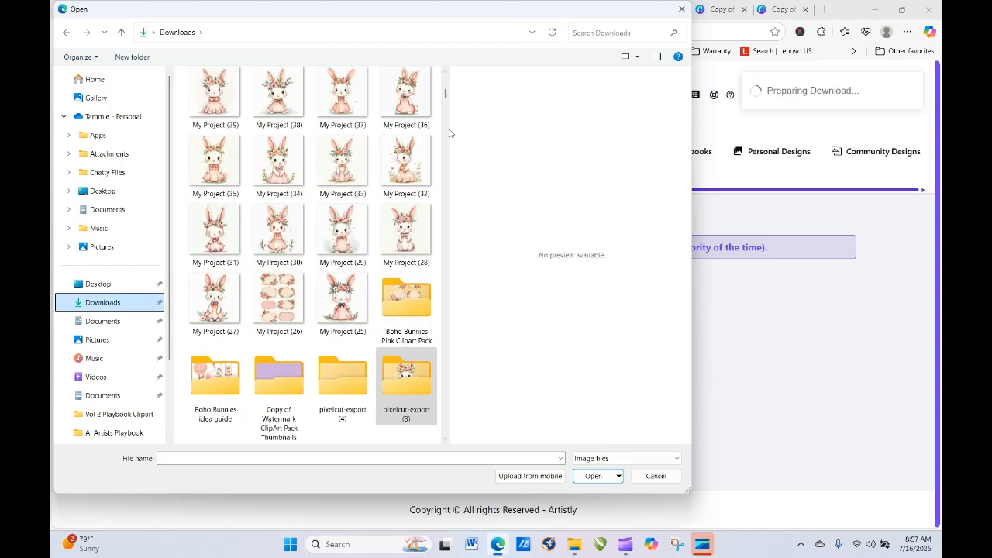
left_click(445, 441)
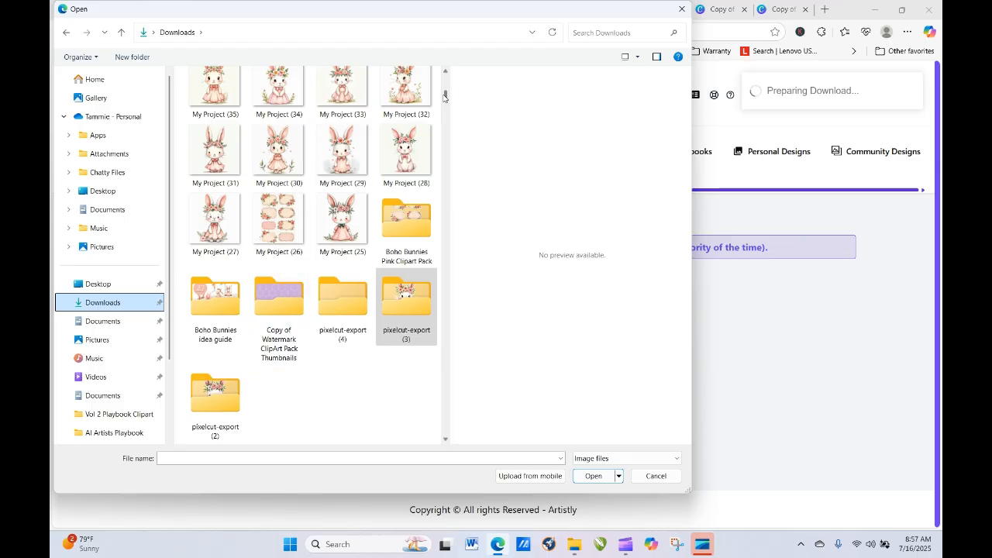
mouse_move(446, 96)
left_mouse_down()
mouse_move(444, 84)
mouse_move(445, 94)
left_mouse_up()
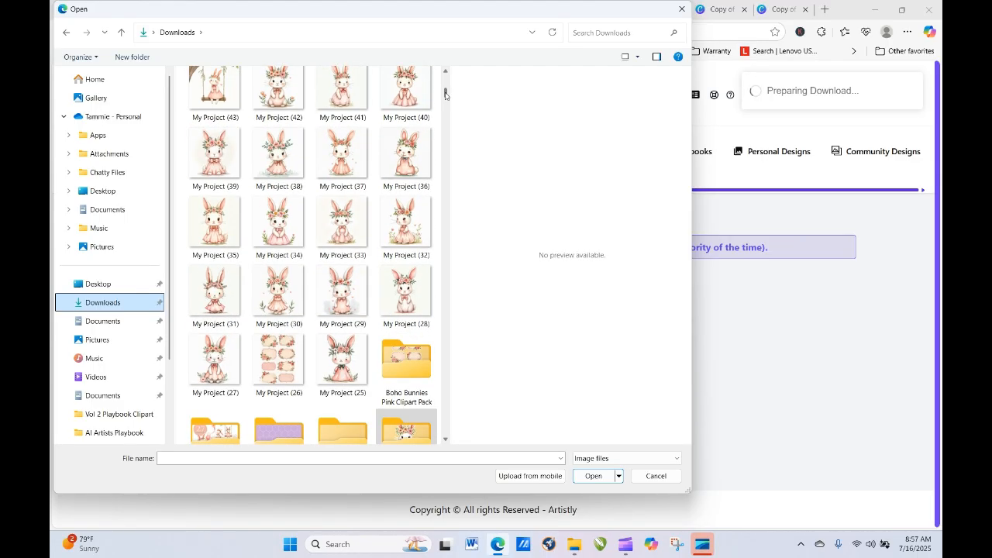
left_click(349, 95)
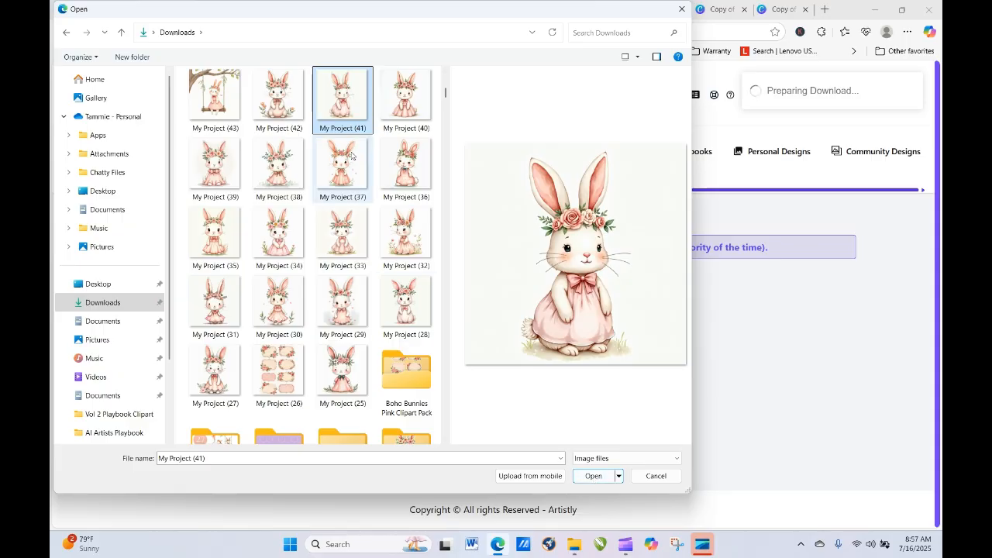
left_click(593, 475)
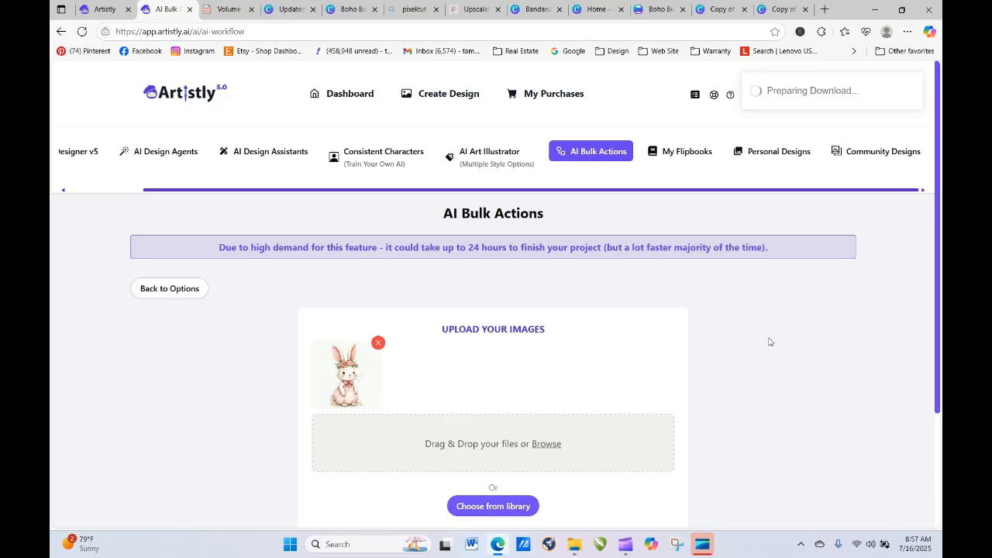
Step: Add Remove Background, Upscale Image with Only Upscale, and Convert to 300 DPI as the bulk action's three steps
scroll(698, 379, "down", 2)
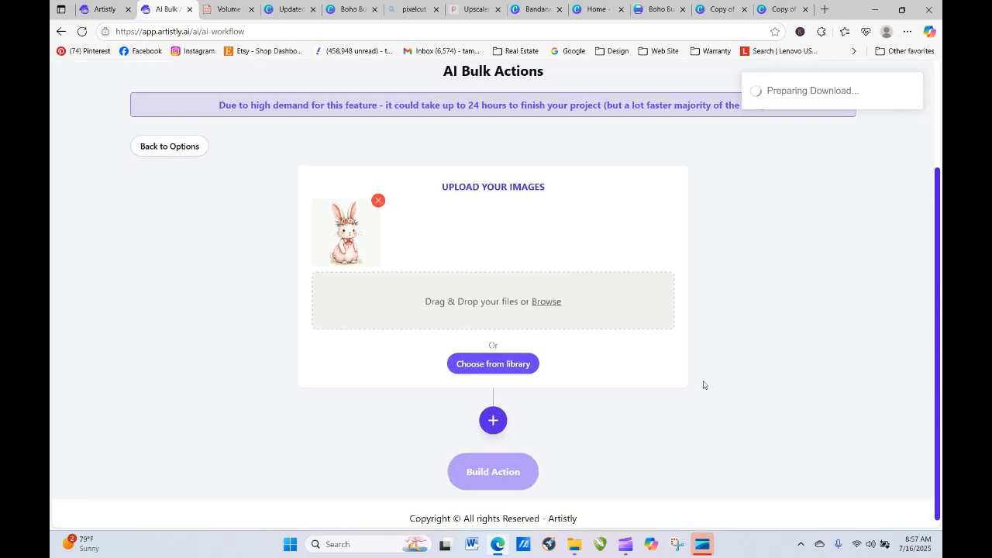
left_click(492, 424)
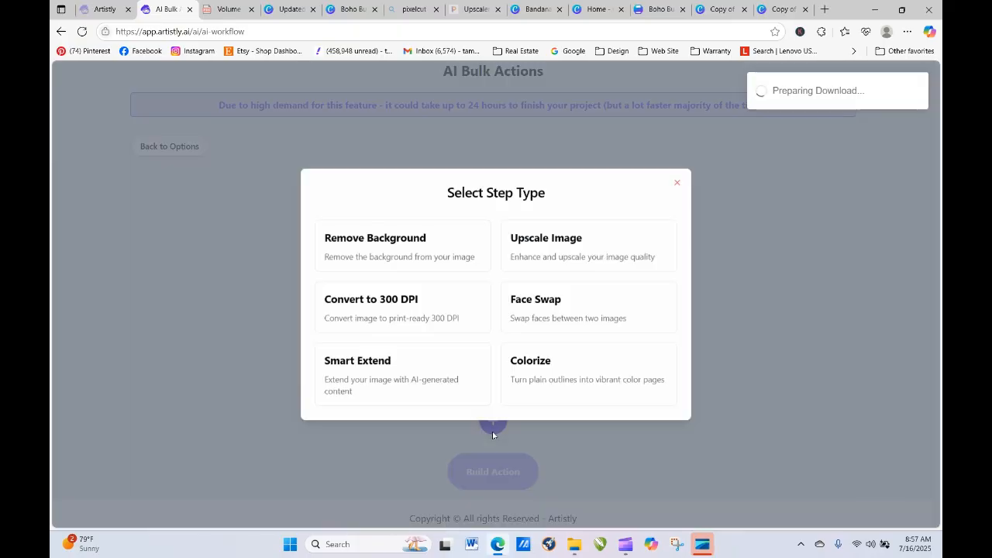
left_click(428, 246)
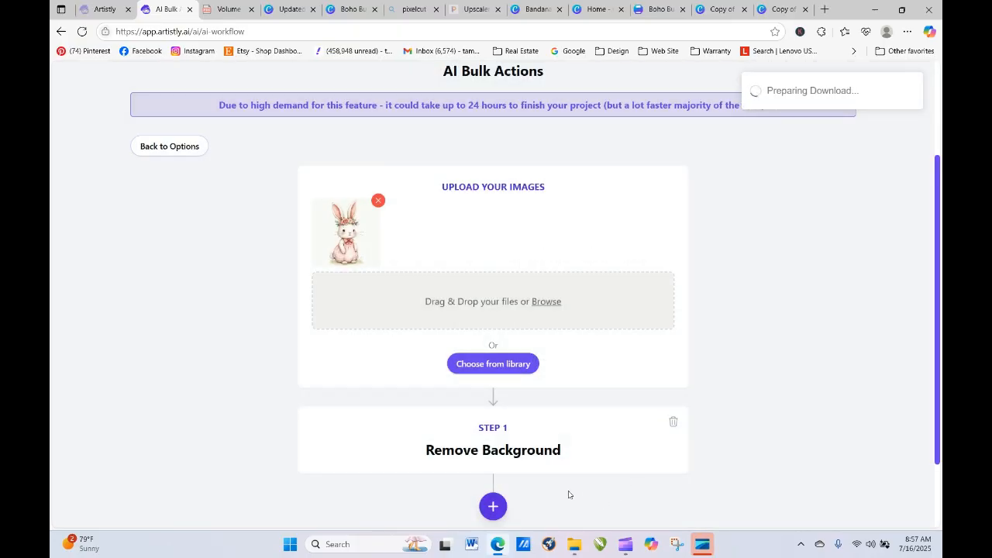
left_click(493, 506)
left_click(566, 234)
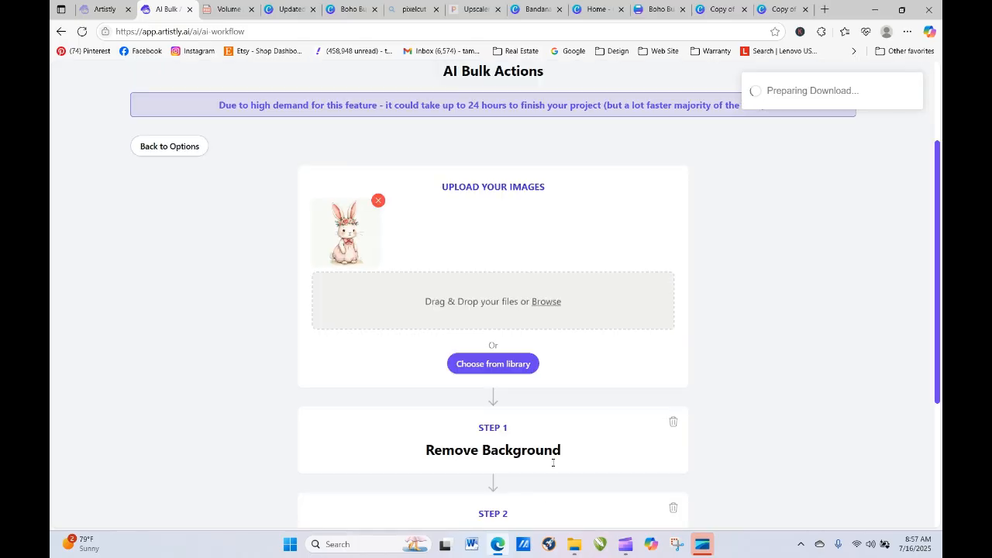
scroll(938, 240, "down", 3)
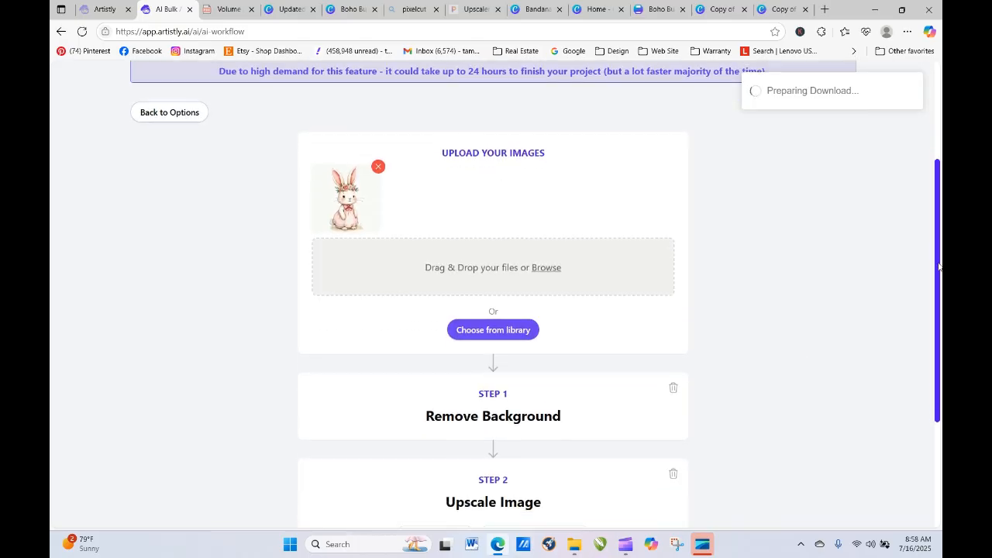
left_click(416, 444)
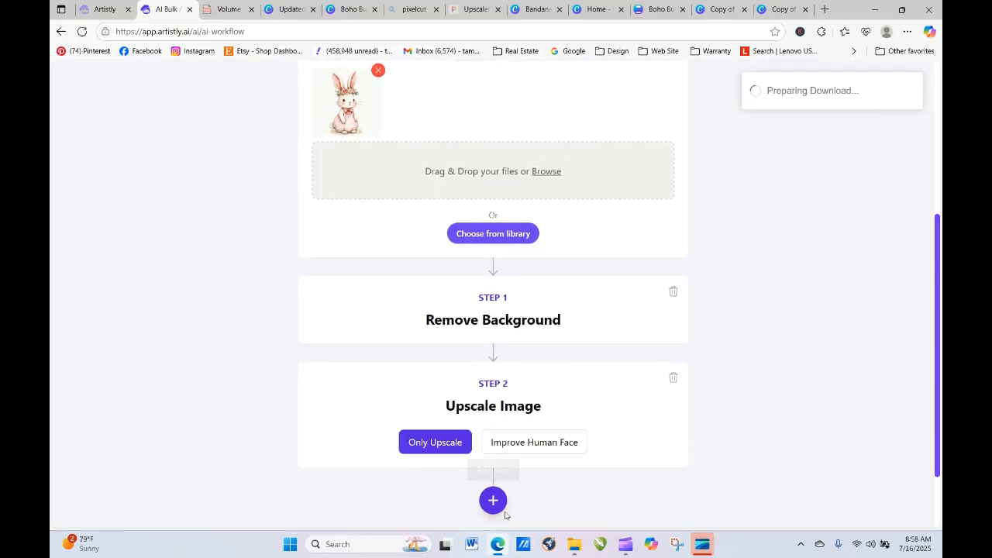
left_click(493, 500)
left_click(468, 301)
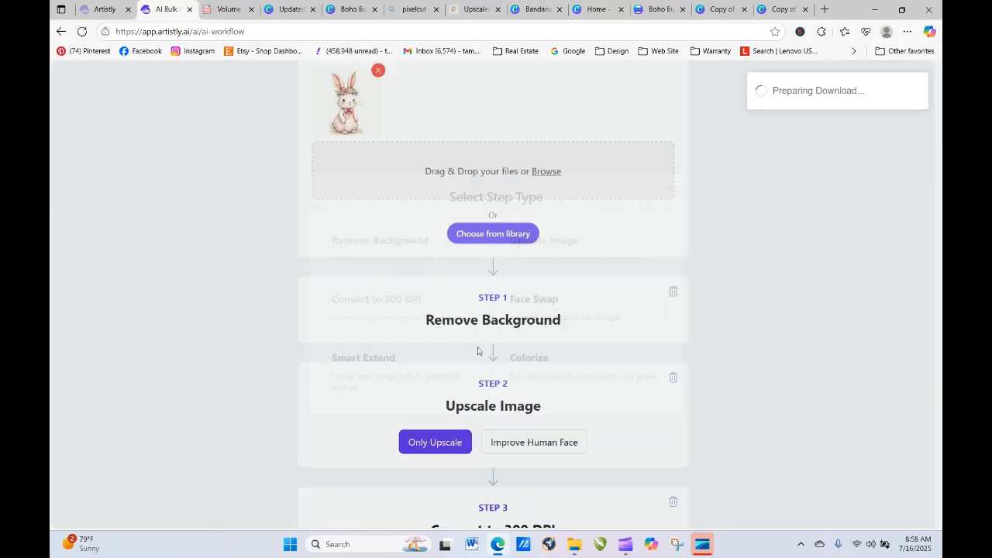
left_click_drag(935, 316, 935, 405)
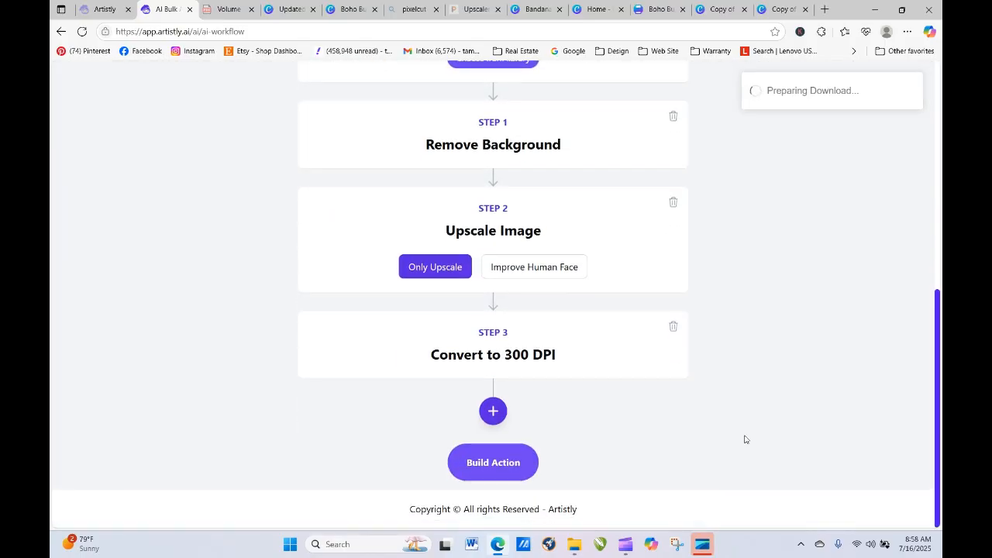
Step: Build the bulk action with the title "test"
left_click(494, 463)
left_click(402, 307)
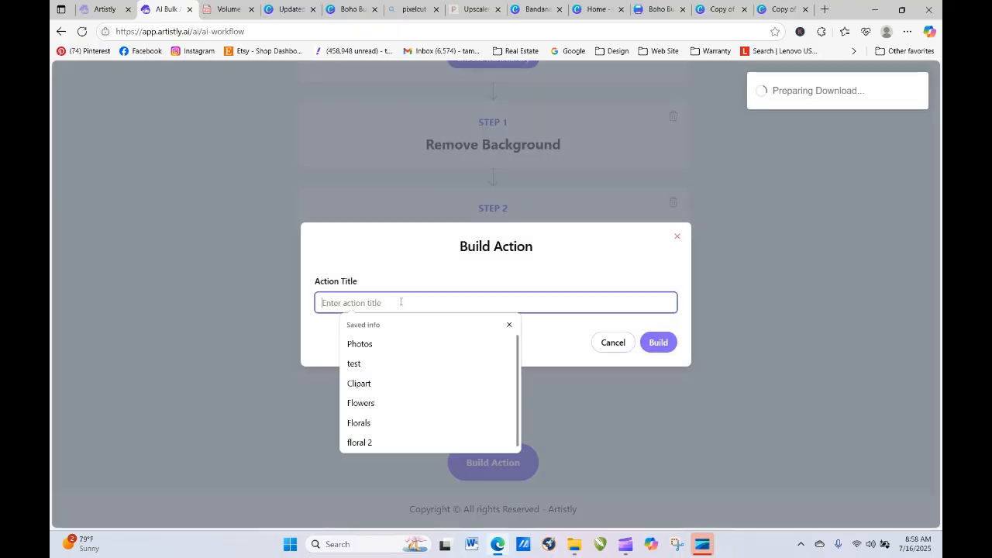
left_click(389, 366)
left_click(653, 343)
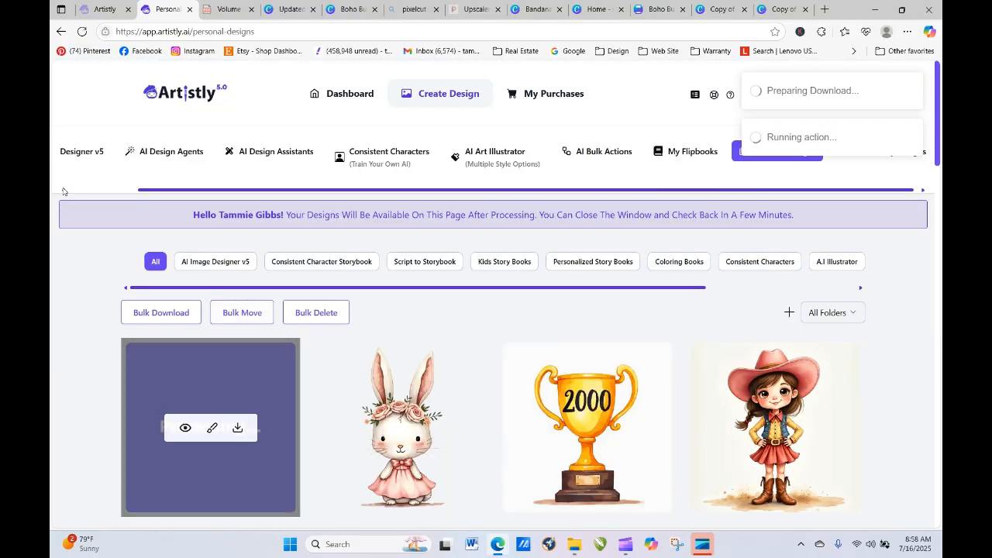
Step: Refresh the personal designs and reopen the newest bunny's details to check the bulk action progress until all three actions finish
left_click(82, 31)
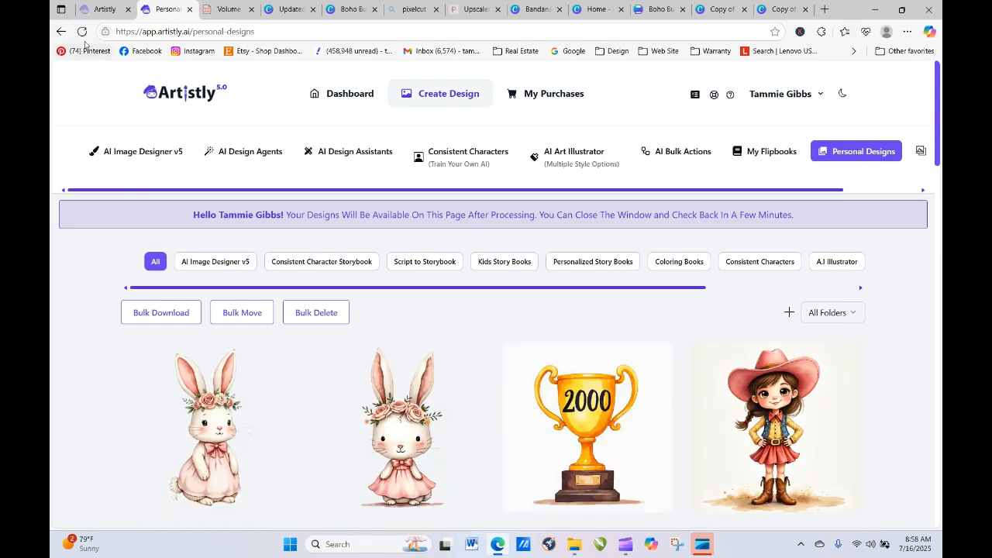
left_click(182, 426)
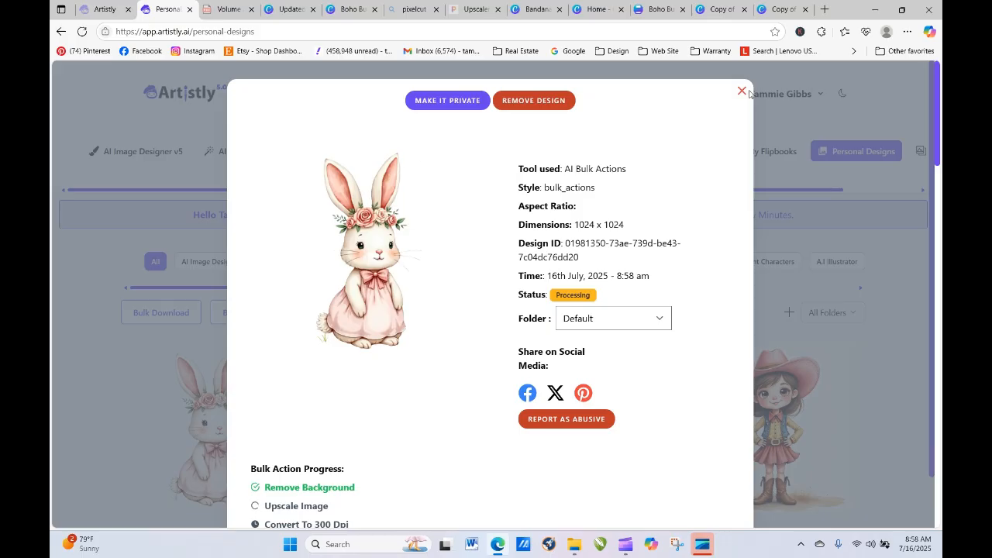
left_click(81, 32)
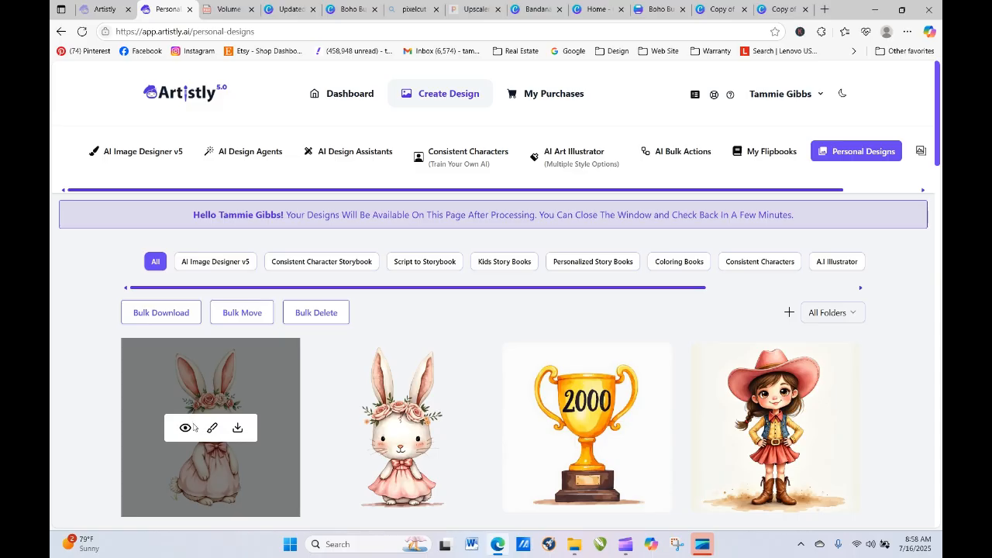
left_click(184, 424)
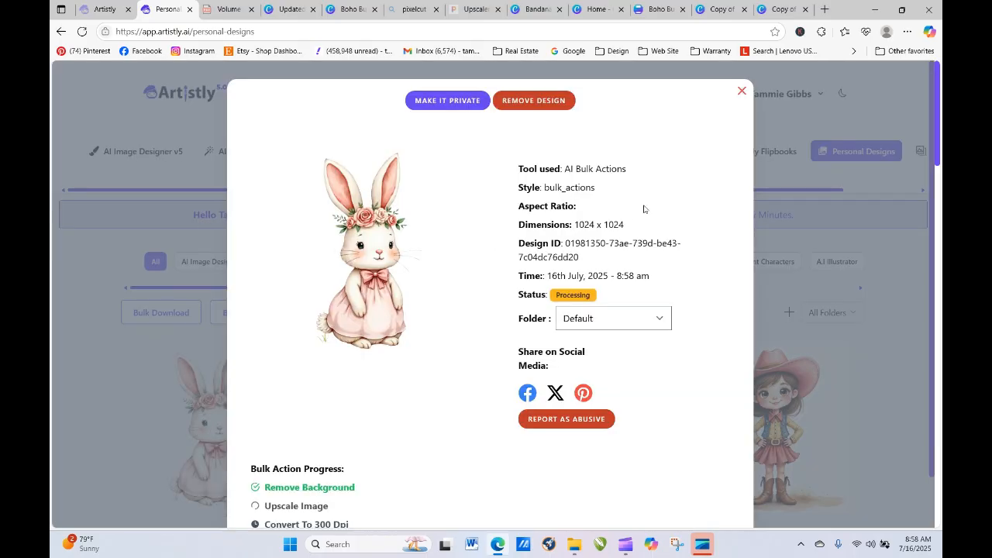
left_click(742, 91)
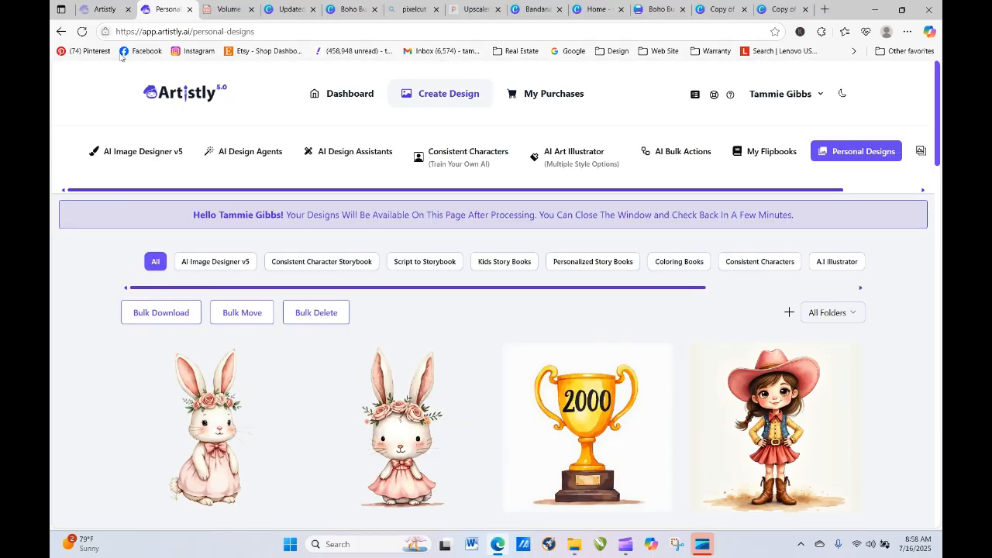
left_click(83, 32)
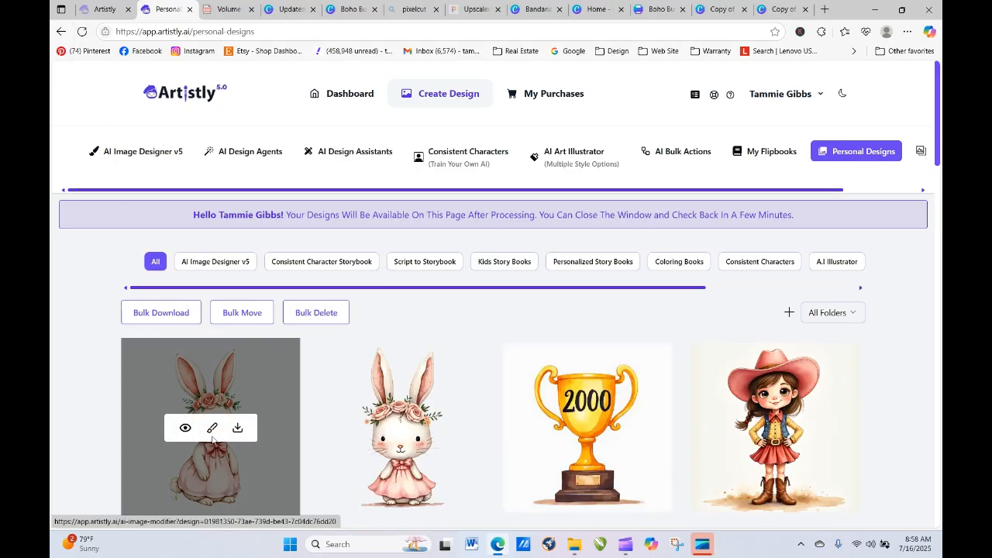
left_click(185, 428)
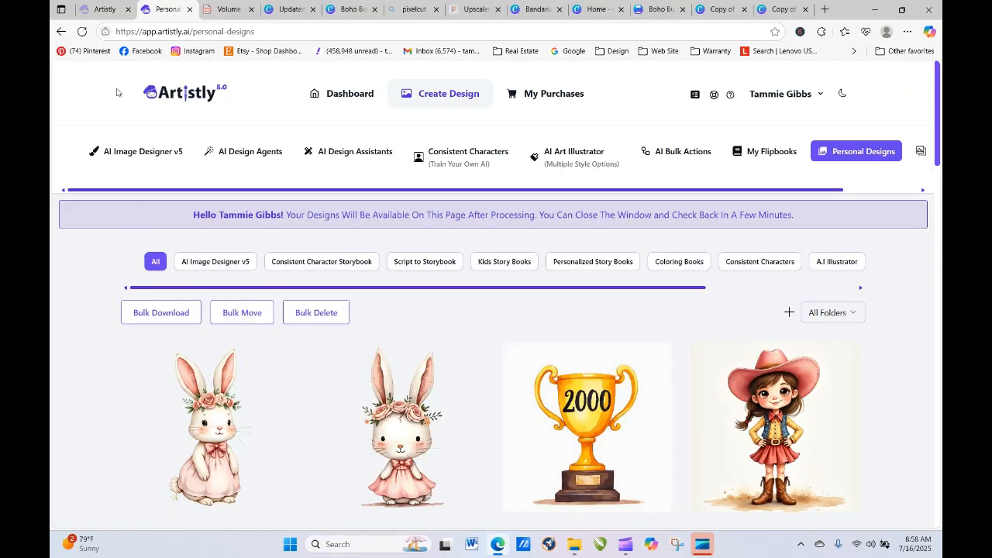
left_click(83, 31)
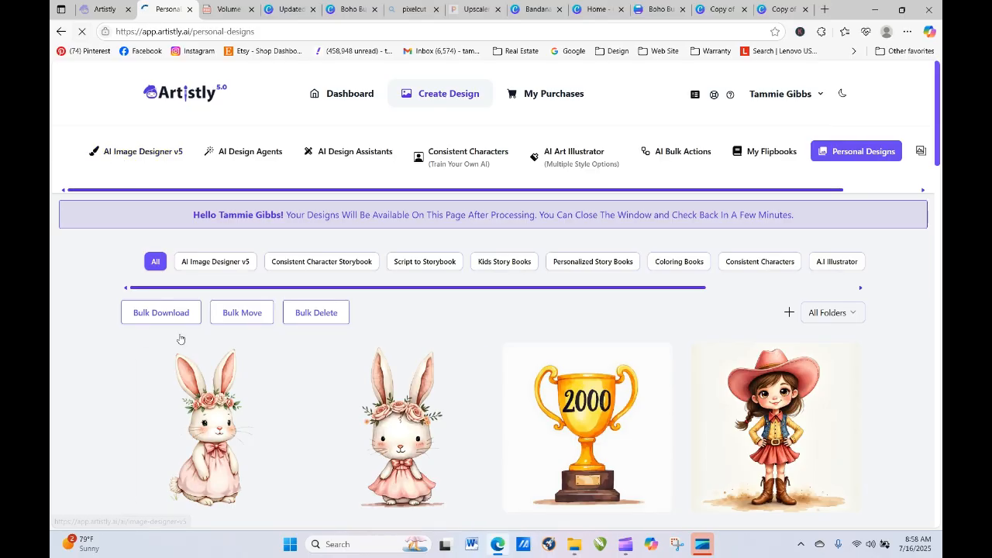
left_click(189, 427)
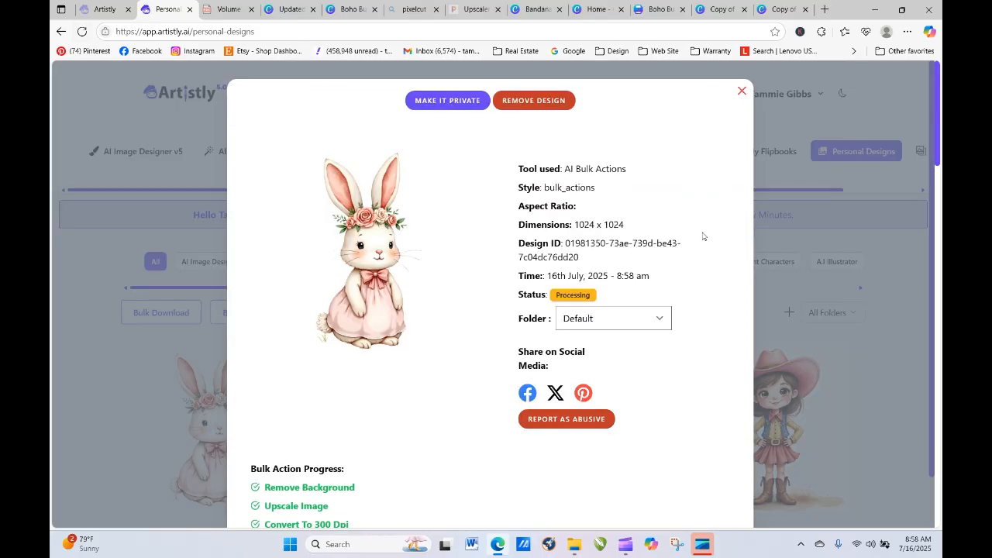
left_click(741, 92)
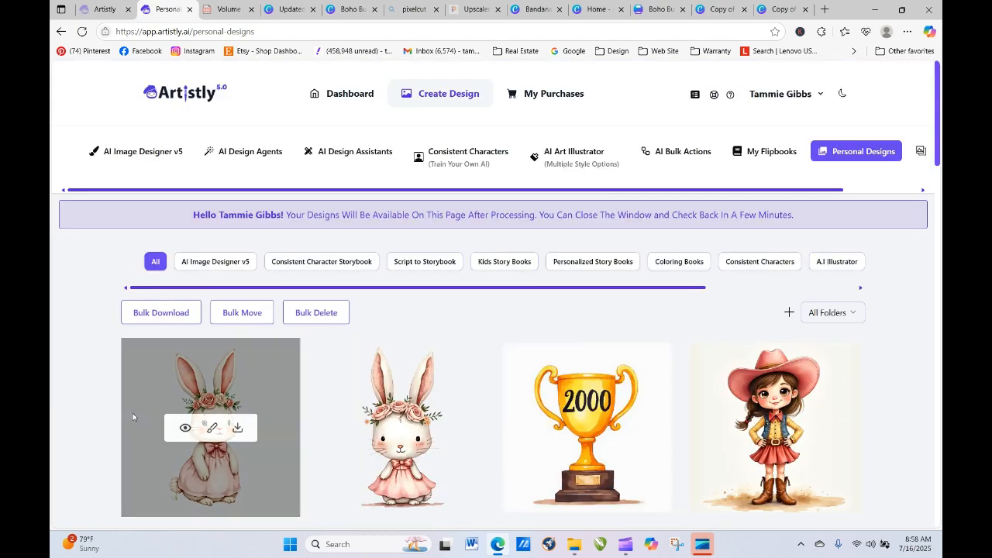
Step: Download the processed bunny, switch to the Downloads folder in File Explorer, and view the earlier Artistly bunny image
left_click(237, 429)
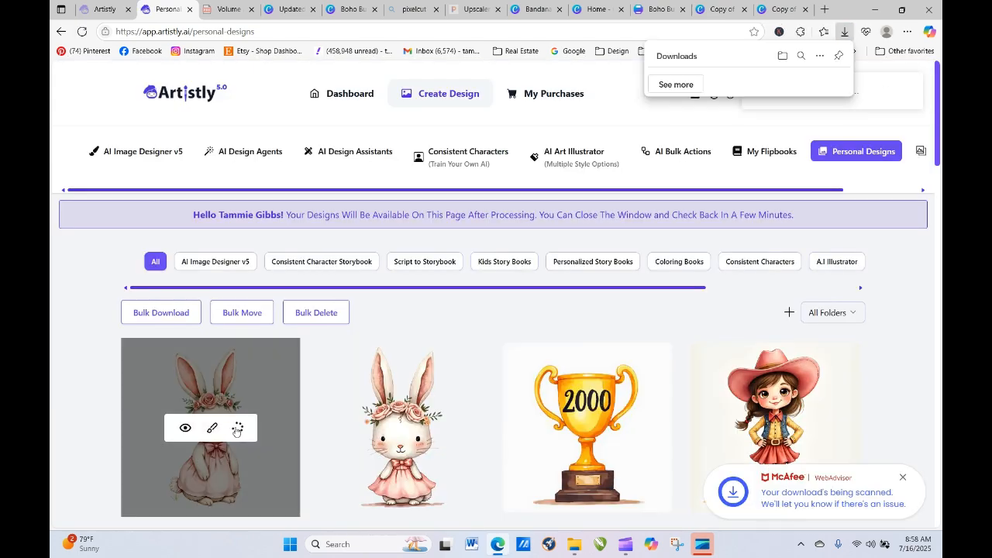
left_click(573, 544)
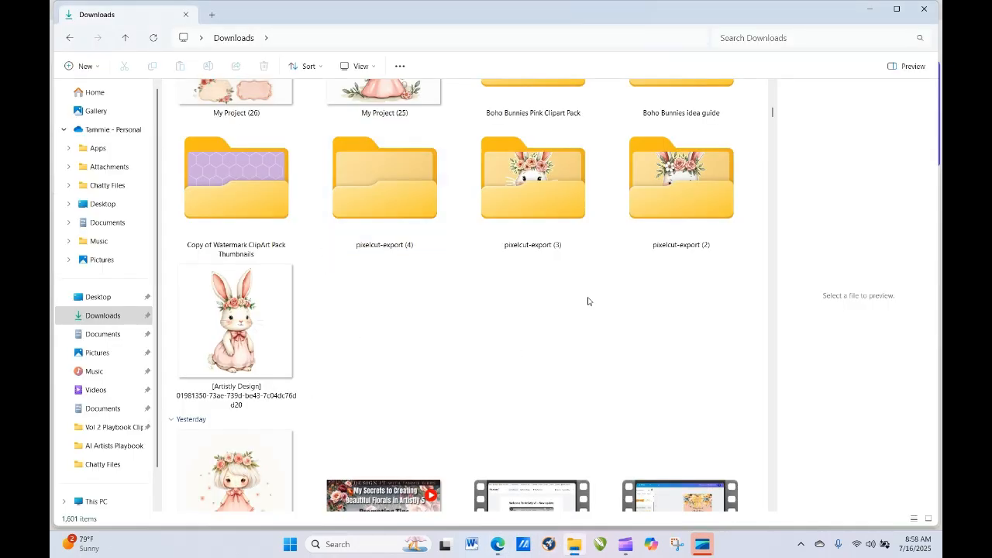
left_click_drag(770, 118, 771, 92)
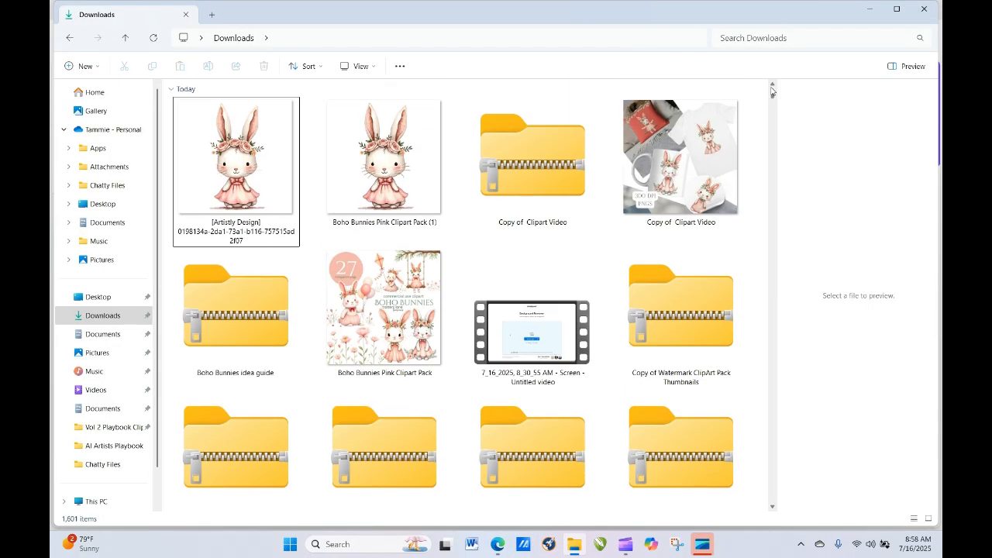
left_click(285, 142)
double_click(248, 157)
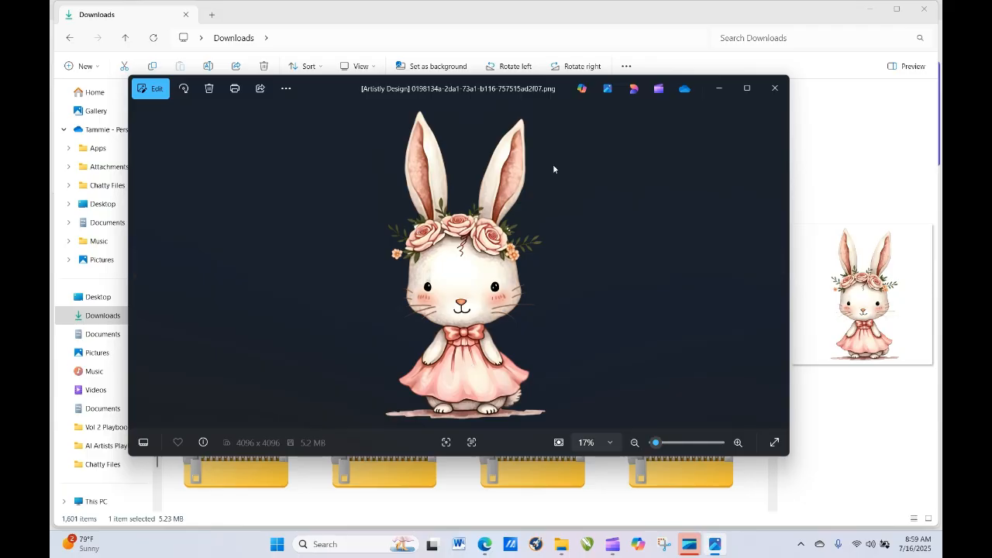
left_click(774, 88)
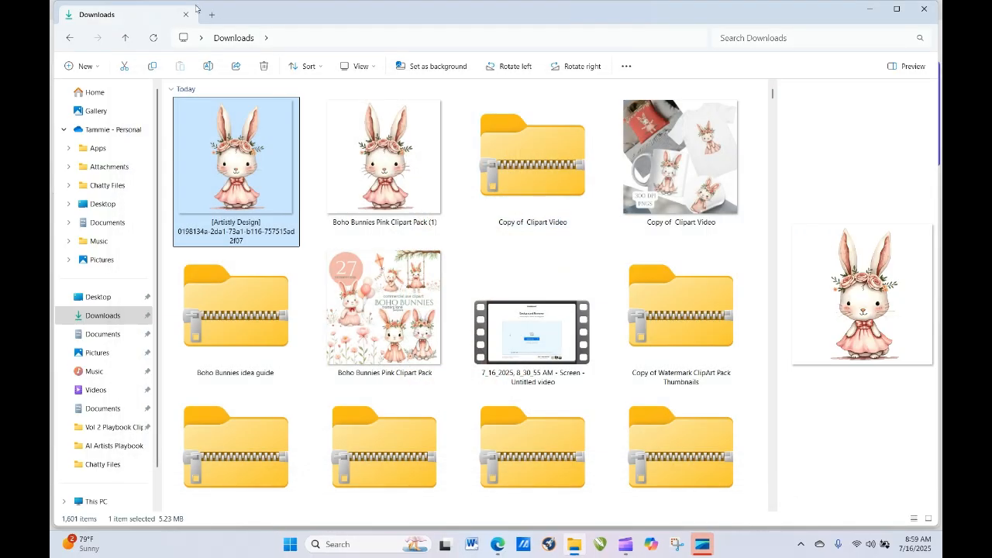
Step: Refresh the Downloads folder, open the newly downloaded bunny, and examine its ears, face and flower crown up close
left_click(153, 40)
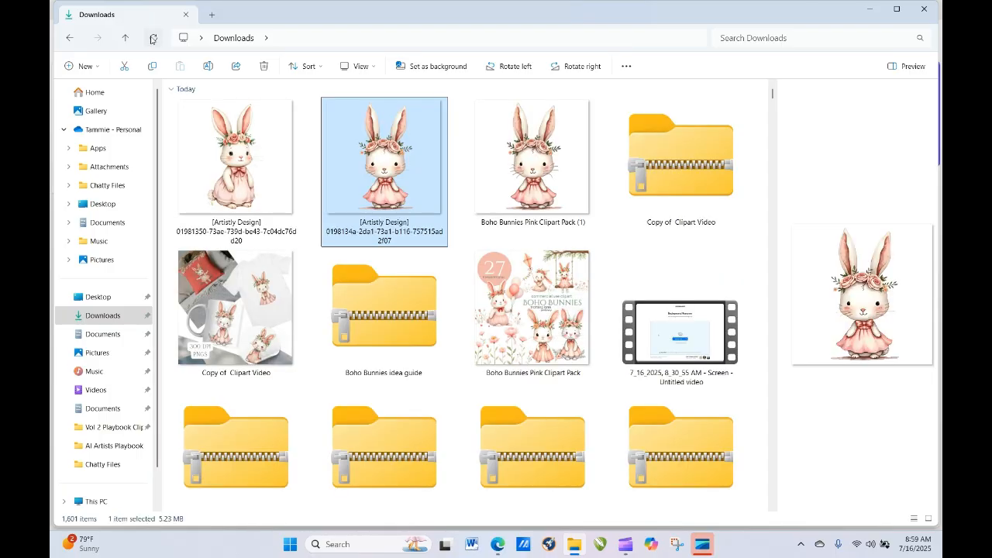
left_click(234, 178)
double_click(234, 177)
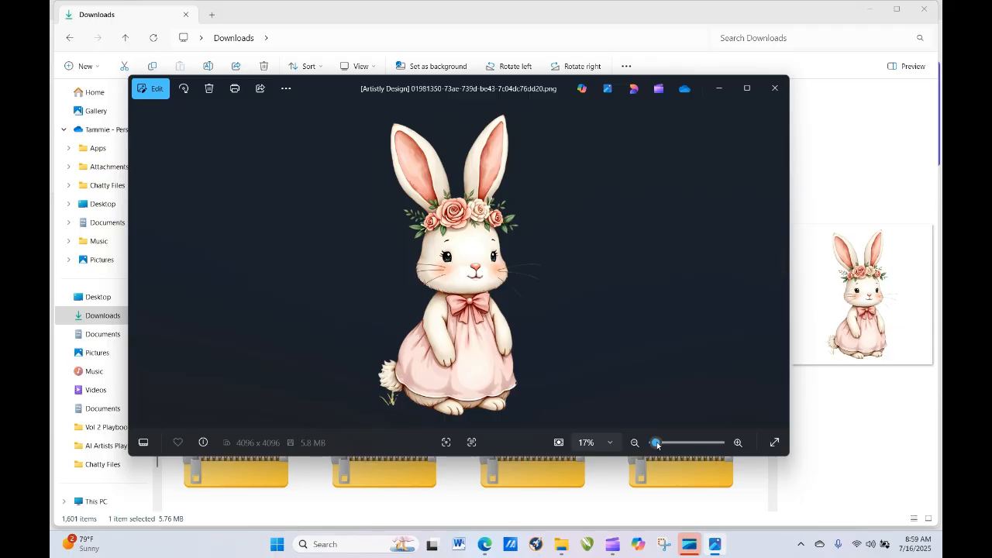
left_click_drag(655, 442, 656, 442)
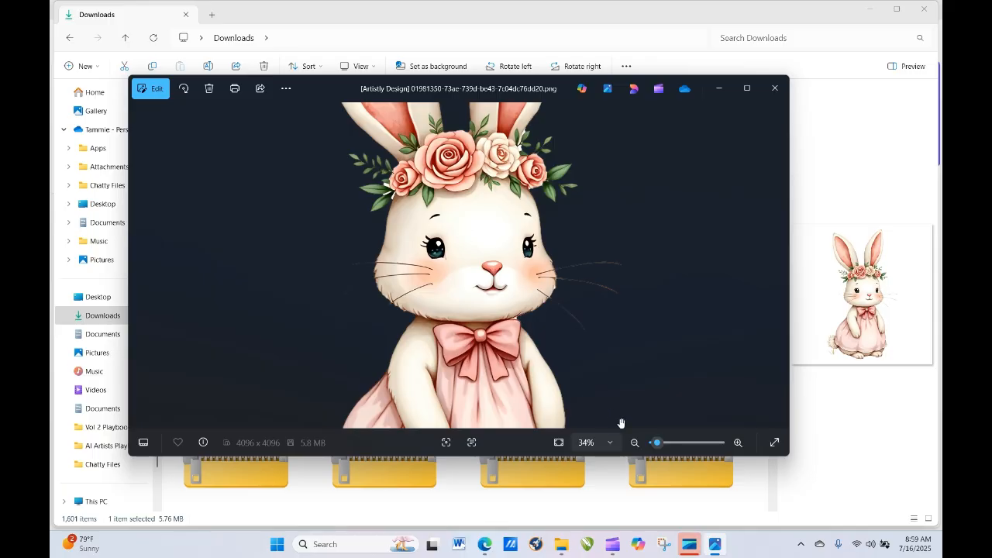
left_click_drag(657, 443, 663, 443)
left_click_drag(599, 257, 594, 462)
left_click_drag(559, 271, 557, 421)
left_click_drag(546, 251, 553, 414)
left_click_drag(602, 239, 567, 428)
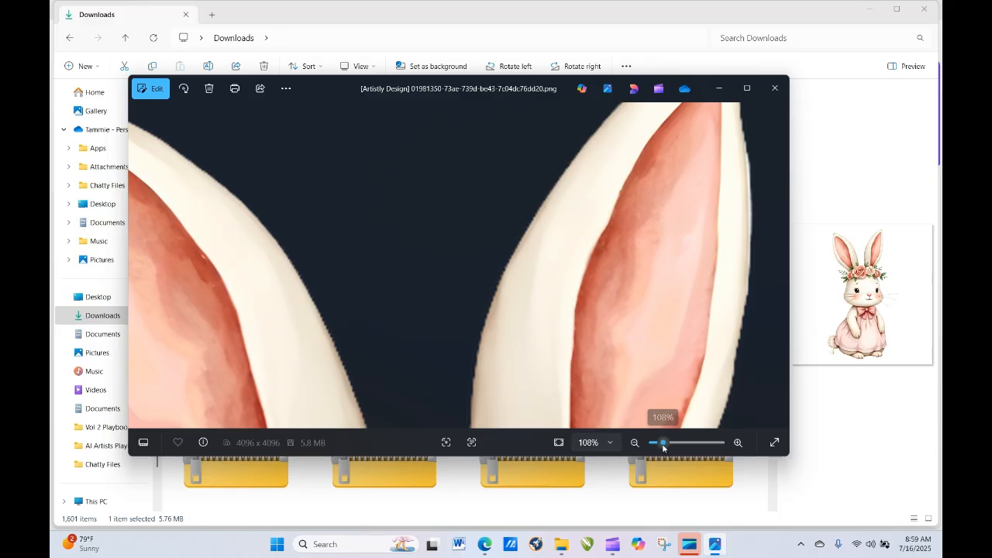
left_click_drag(664, 442, 657, 446)
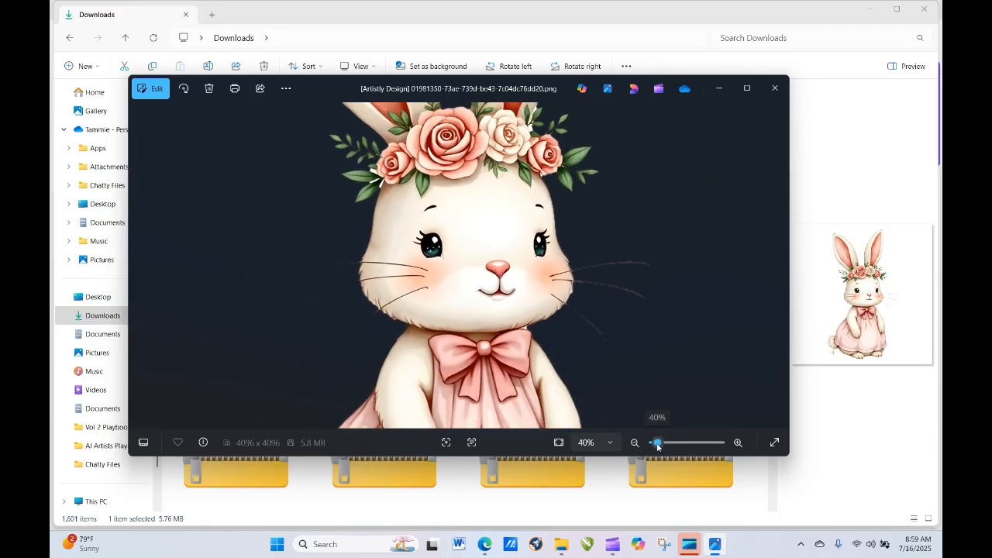
left_click_drag(557, 308, 488, 525)
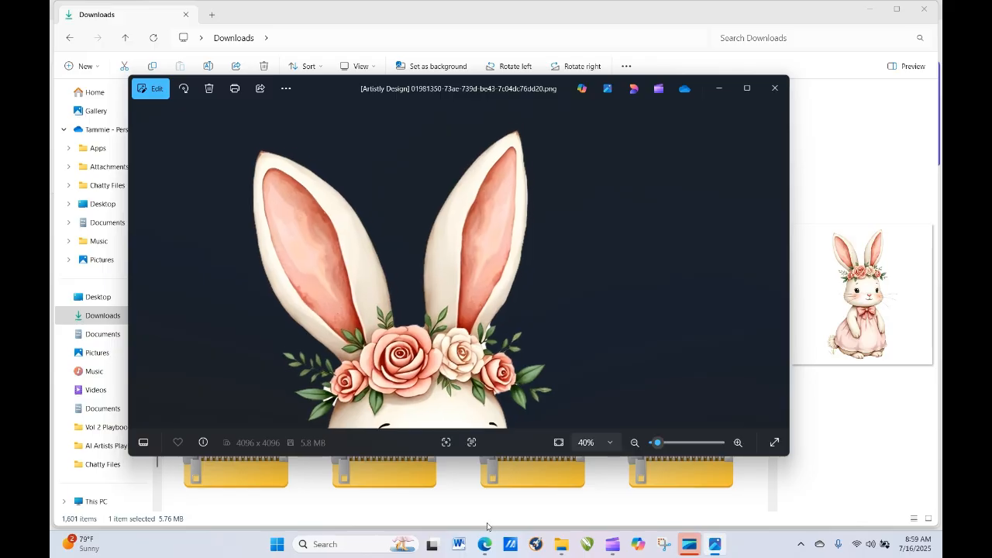
left_click_drag(463, 292, 516, 280)
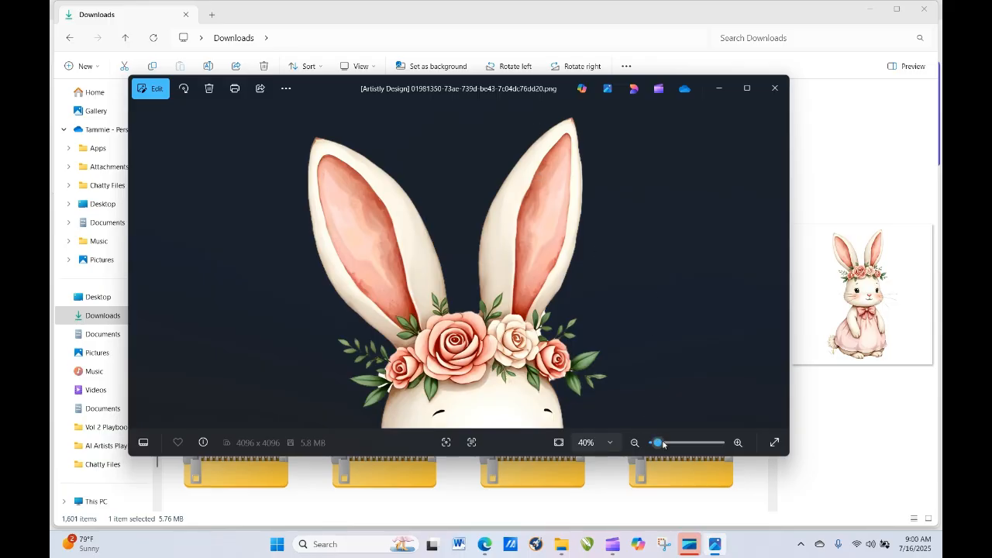
right_click(551, 177)
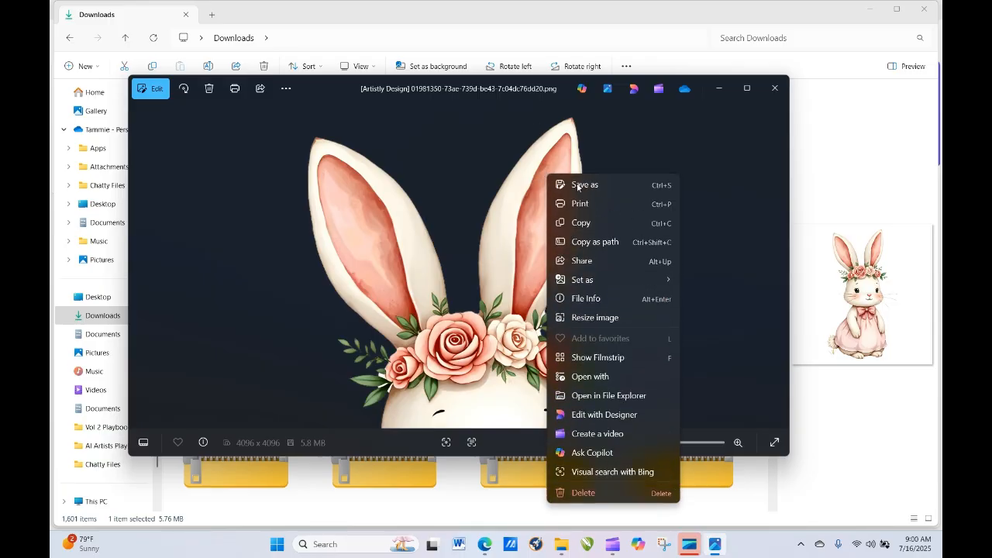
left_click(582, 318)
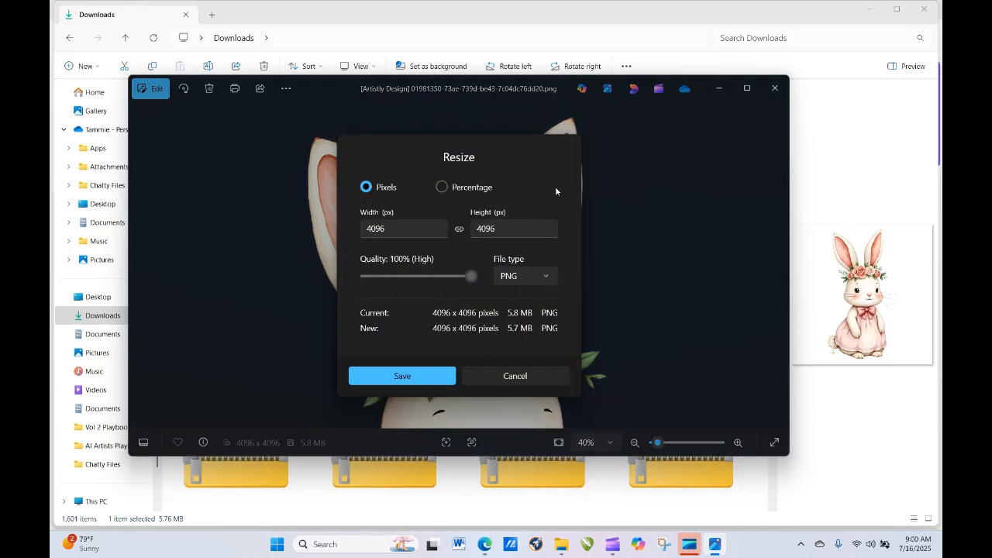
left_click(529, 375)
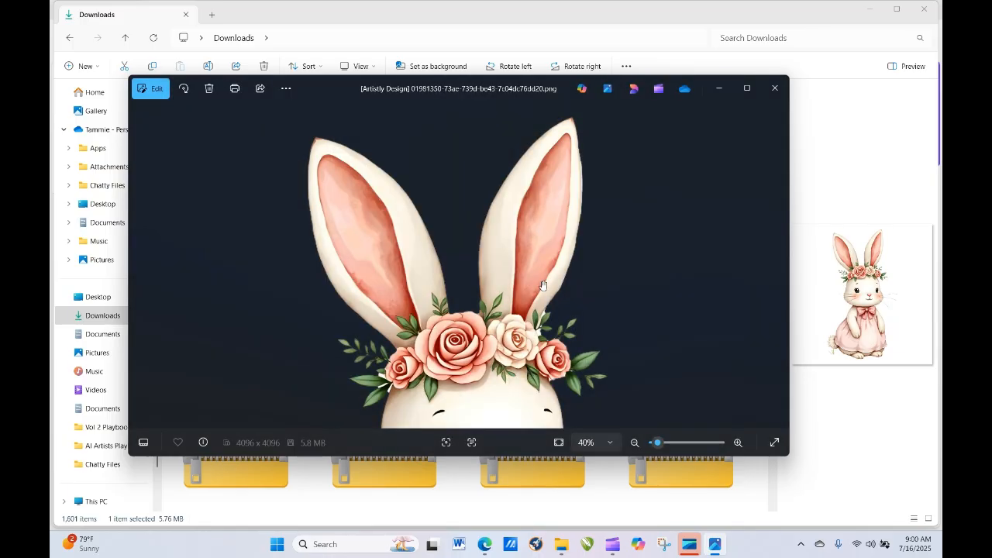
Step: View the bunny image's file info to check its pixel dimensions and DPI, and close the image
right_click(535, 262)
left_click(584, 129)
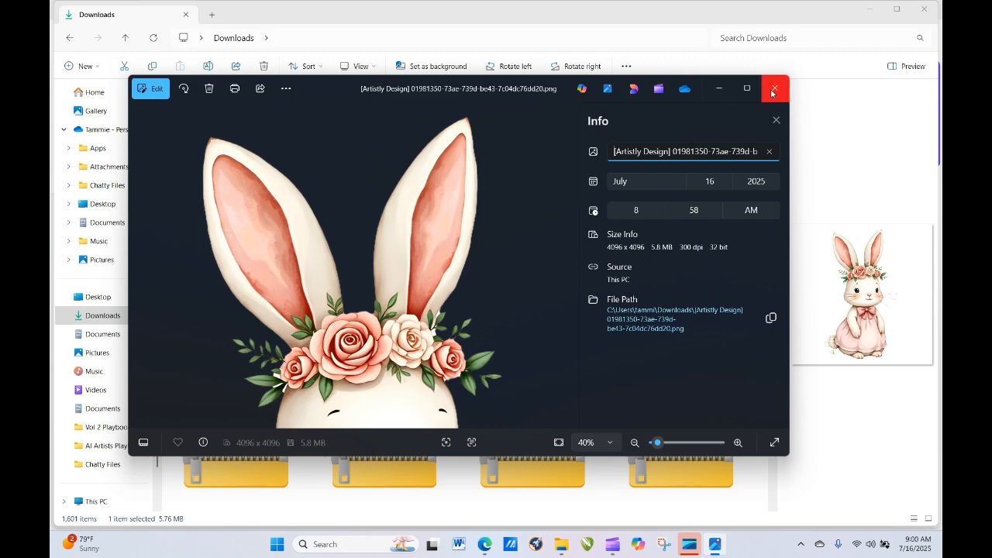
scroll(401, 363, "down", 2)
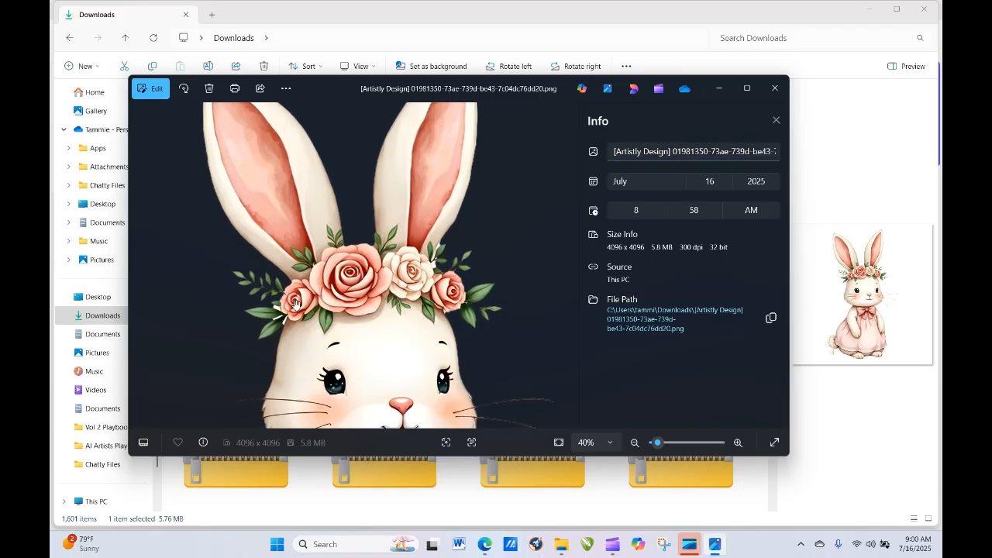
left_click(774, 87)
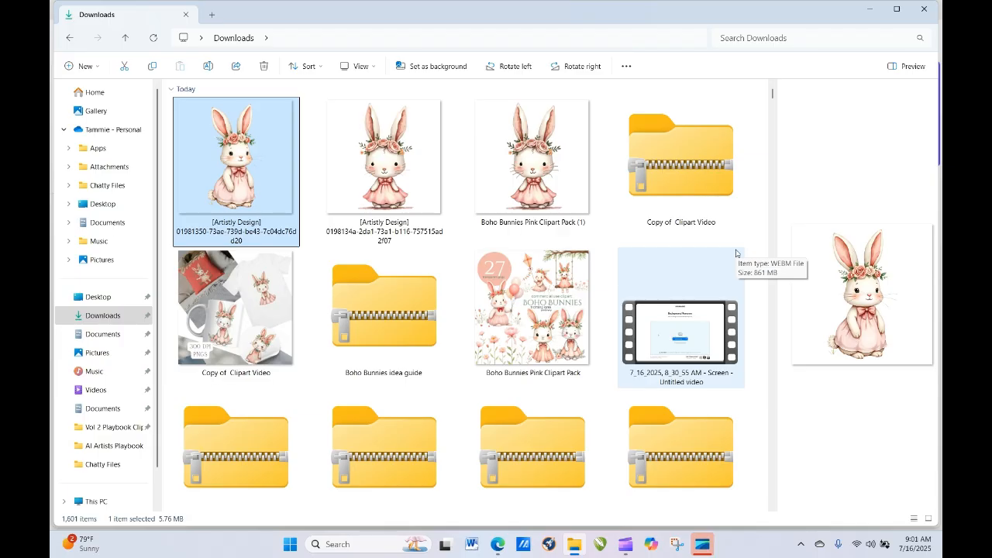
Step: Switch to Artistly in the browser, start a new AI bulk action, and browse to the pixelcut-export (2) folder for upload
left_click(499, 544)
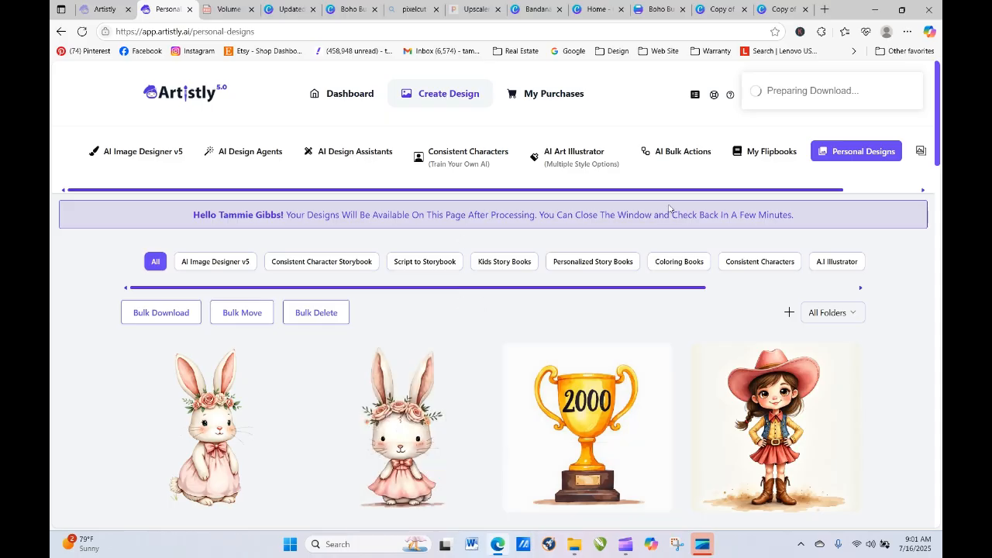
left_click(696, 151)
left_click(509, 311)
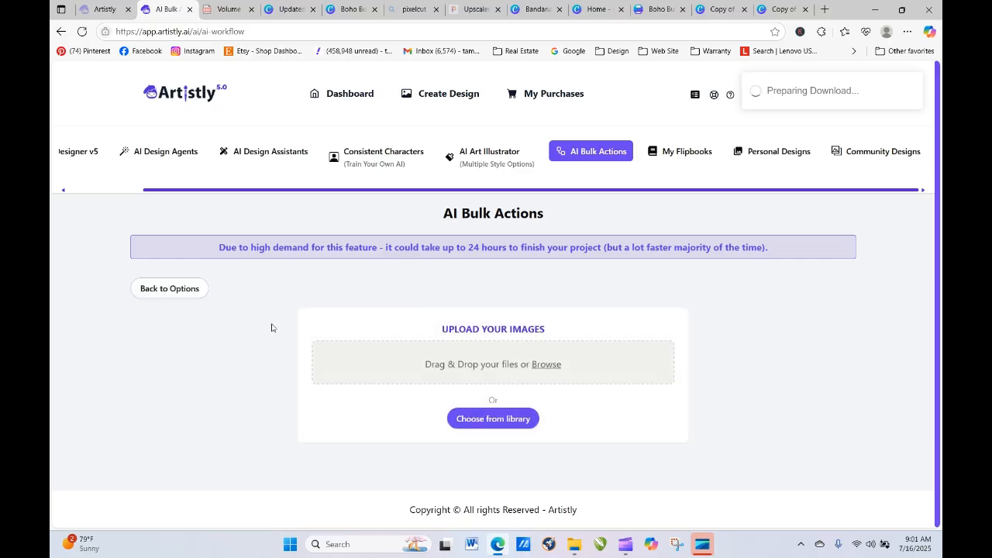
left_click(487, 367)
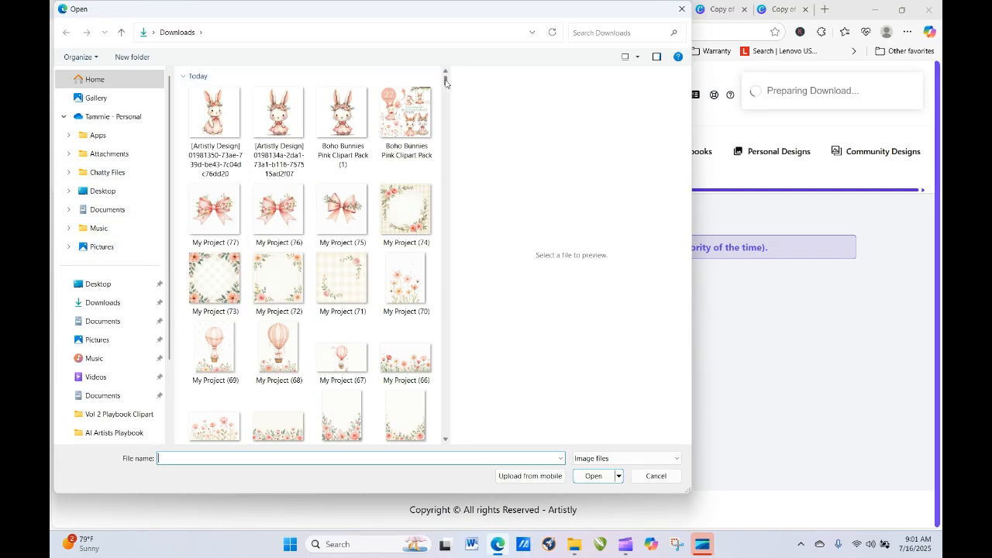
left_click_drag(444, 80, 444, 96)
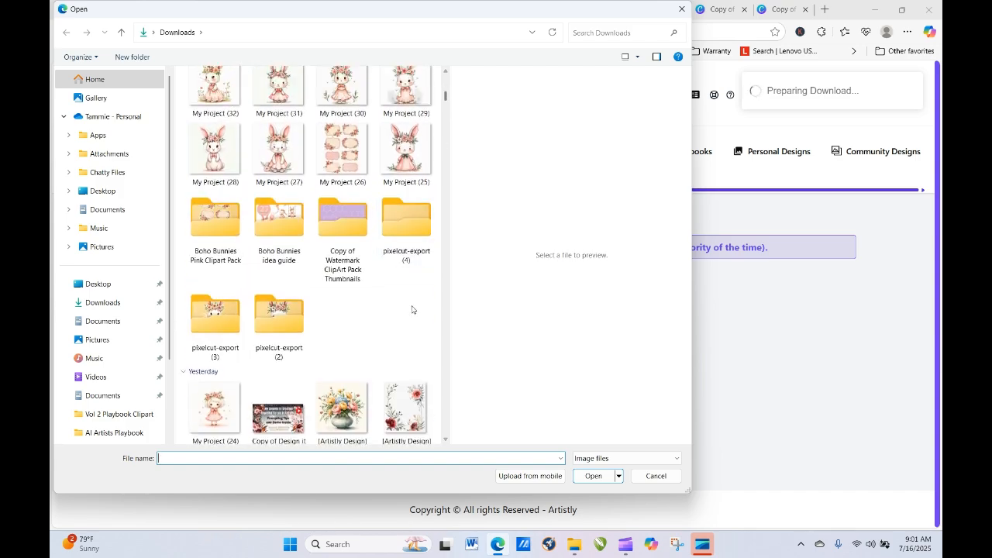
double_click(283, 325)
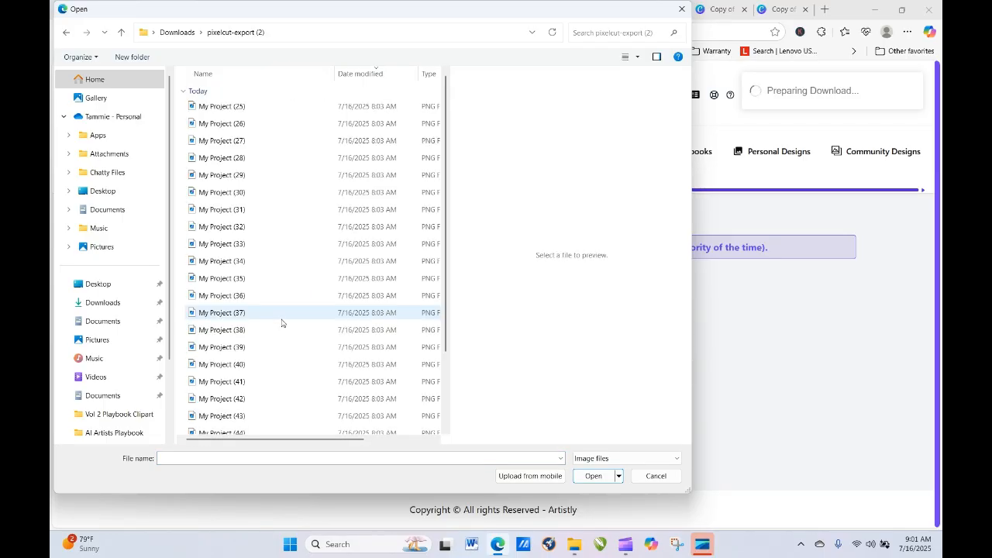
Step: Preview several bunny images in the pixelcut-export (2) folder and upload My Project (38) to the bulk action
left_click(266, 124)
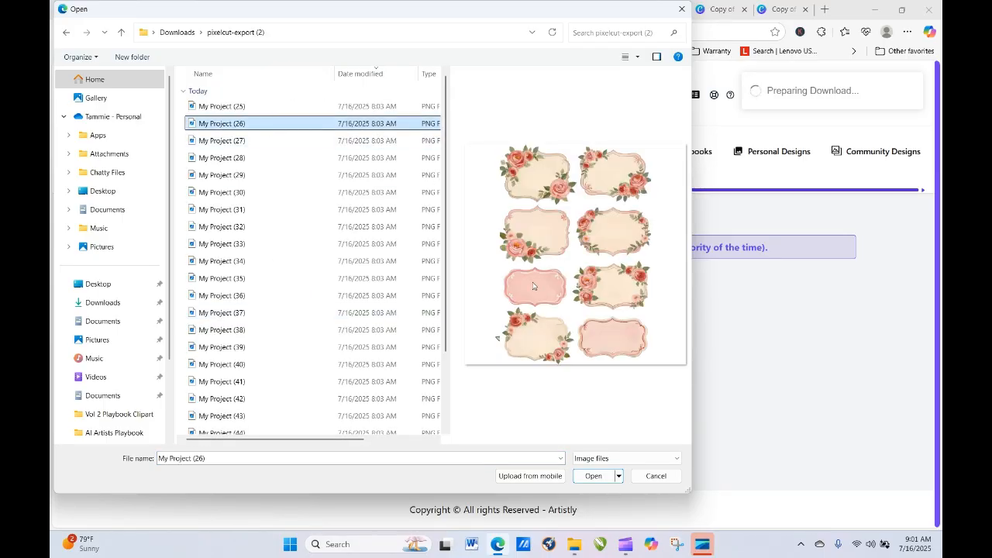
left_click(217, 159)
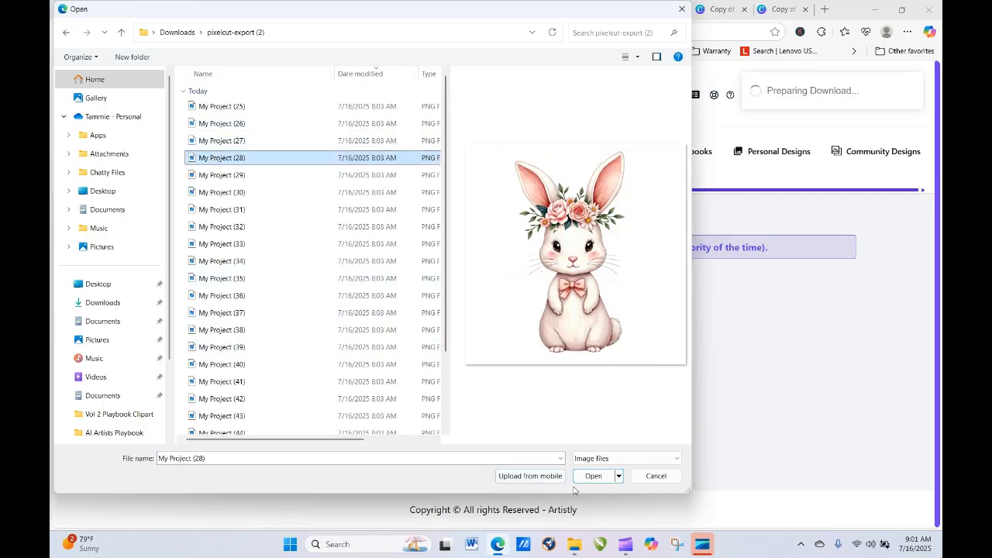
left_click(256, 226)
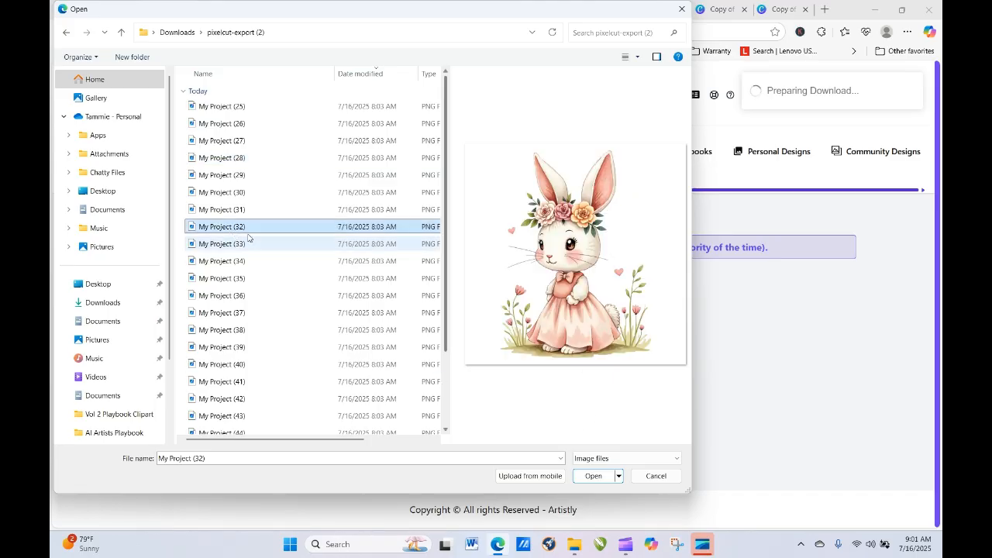
left_click(234, 192)
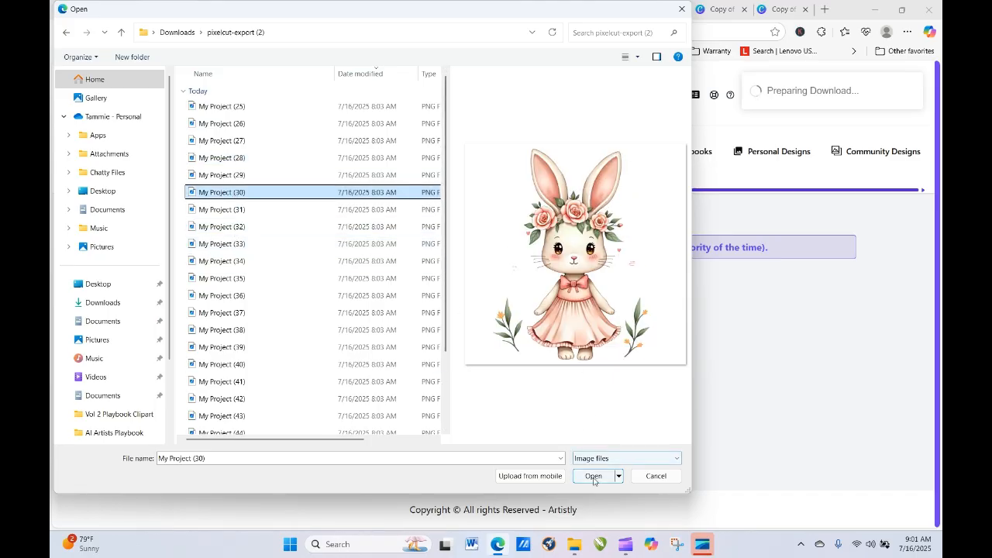
left_click(260, 332)
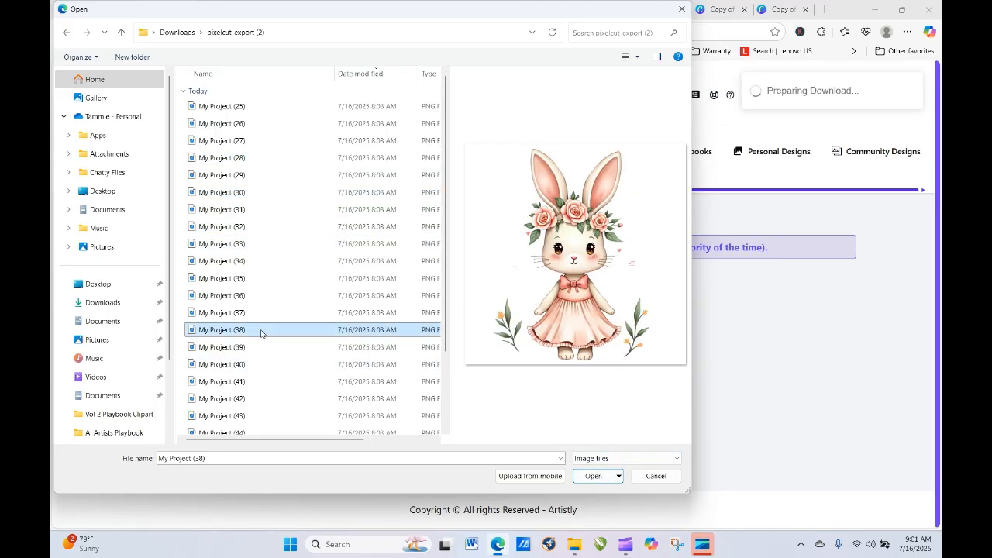
left_click(594, 475)
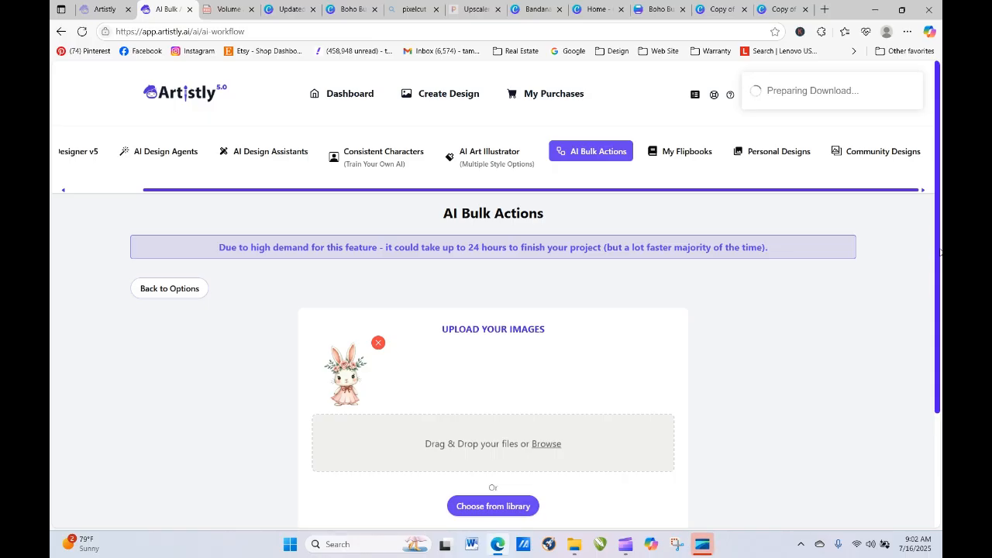
Step: Add an Upscale Image step set to Only Upscale, followed by a Convert to 300 DPI step
scroll(938, 258, "down", 2)
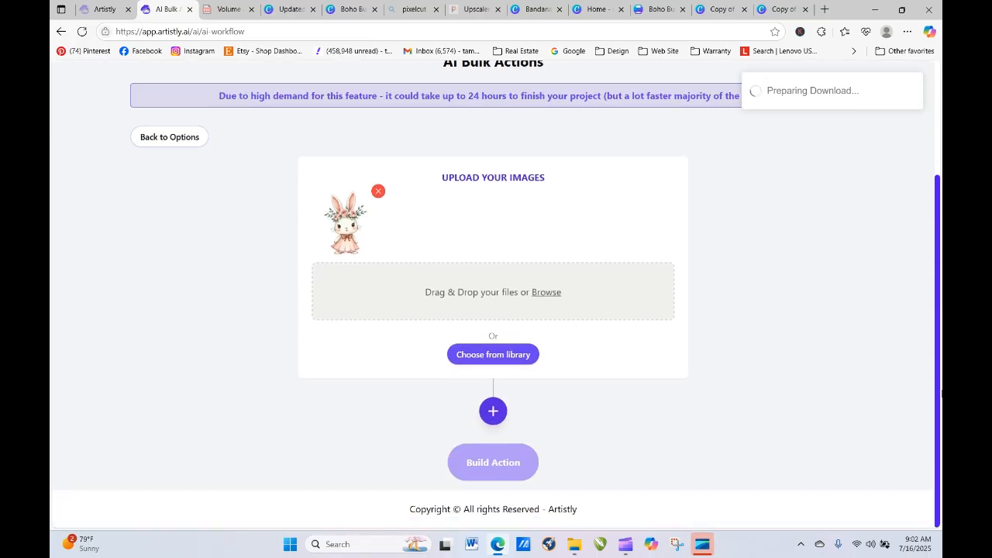
left_click(494, 413)
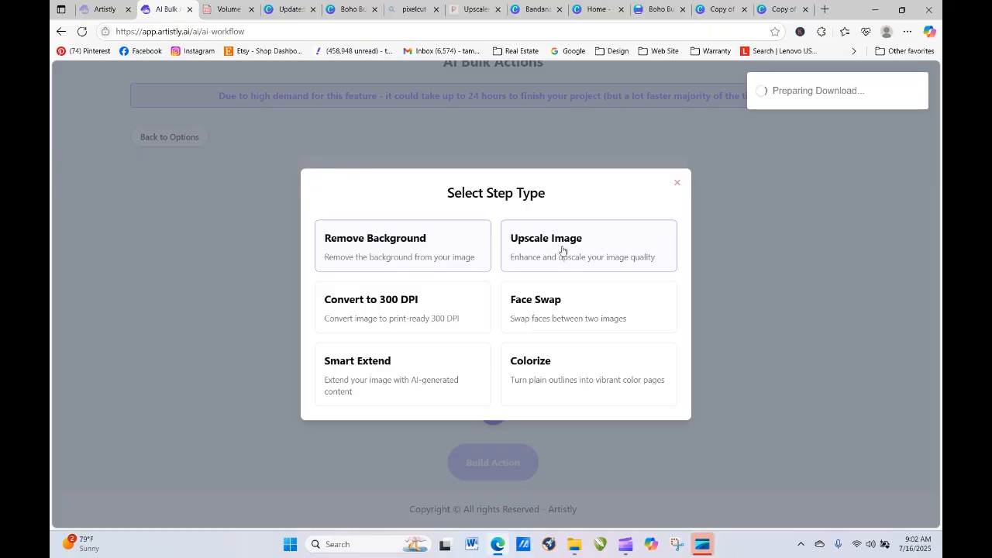
left_click(560, 249)
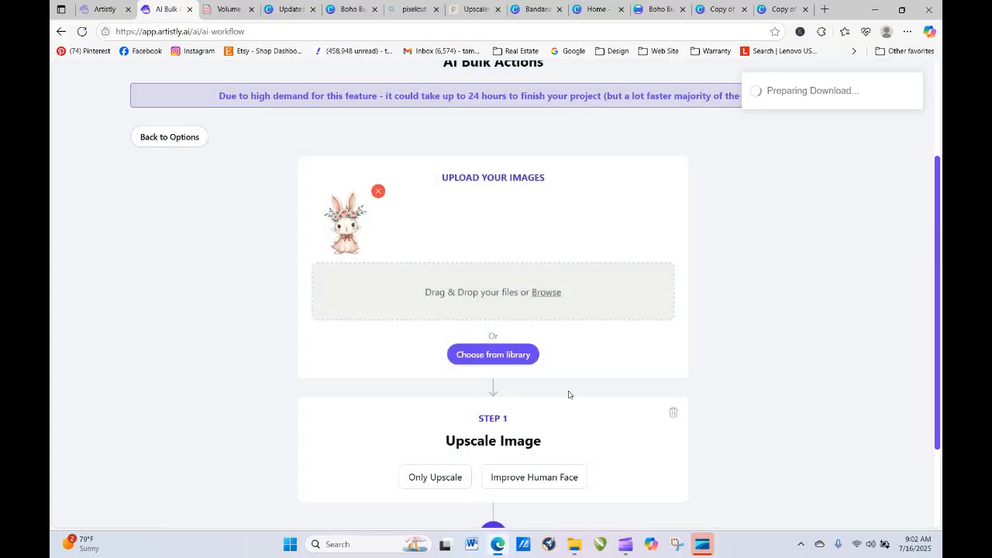
left_click(451, 483)
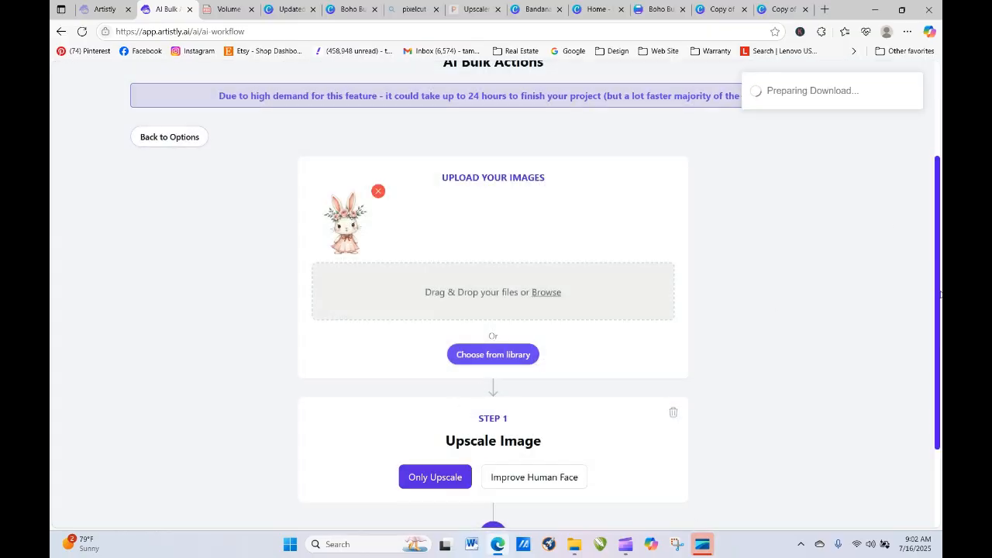
scroll(695, 405, "down", 2)
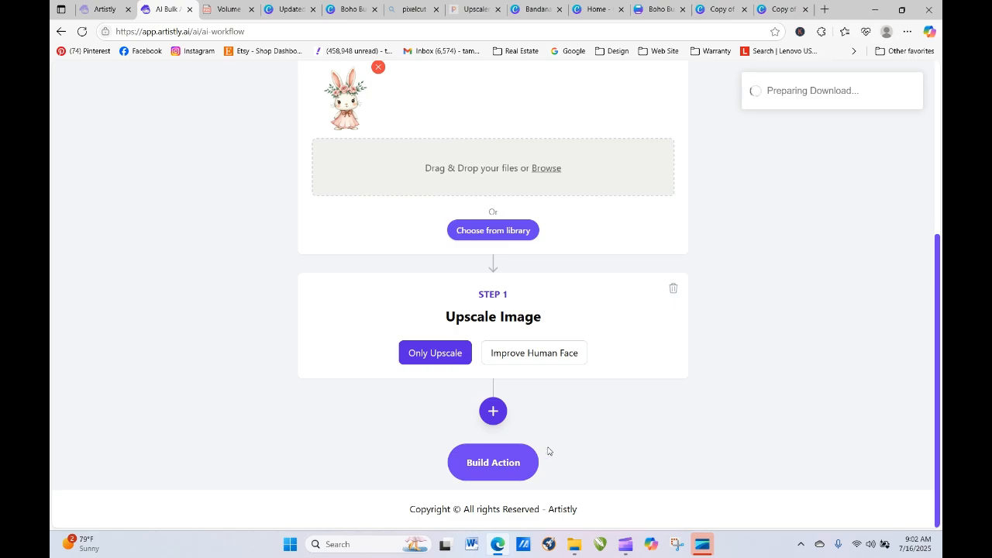
left_click(493, 411)
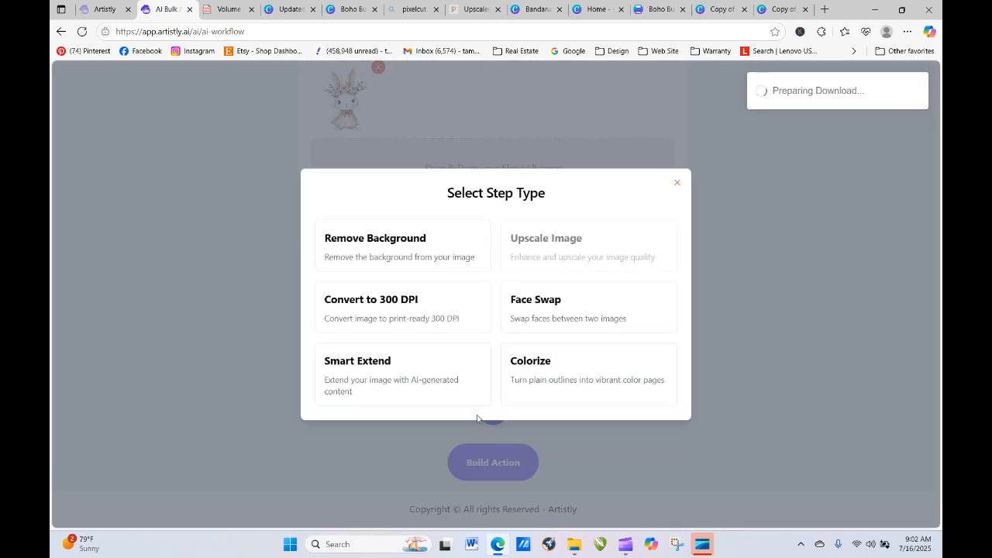
left_click(395, 302)
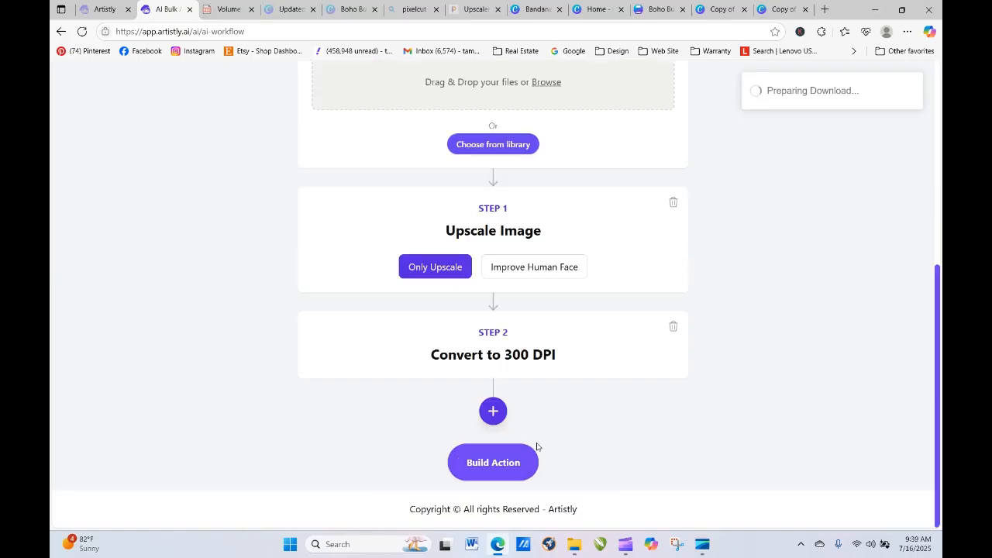
Step: Build the bulk action with the title "test"
left_click(510, 463)
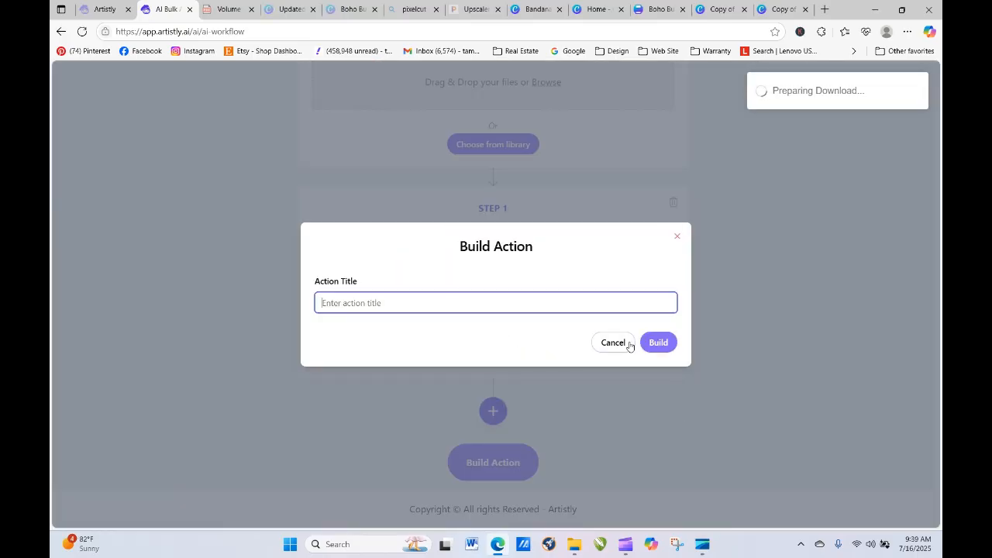
left_click(618, 303)
left_click(378, 369)
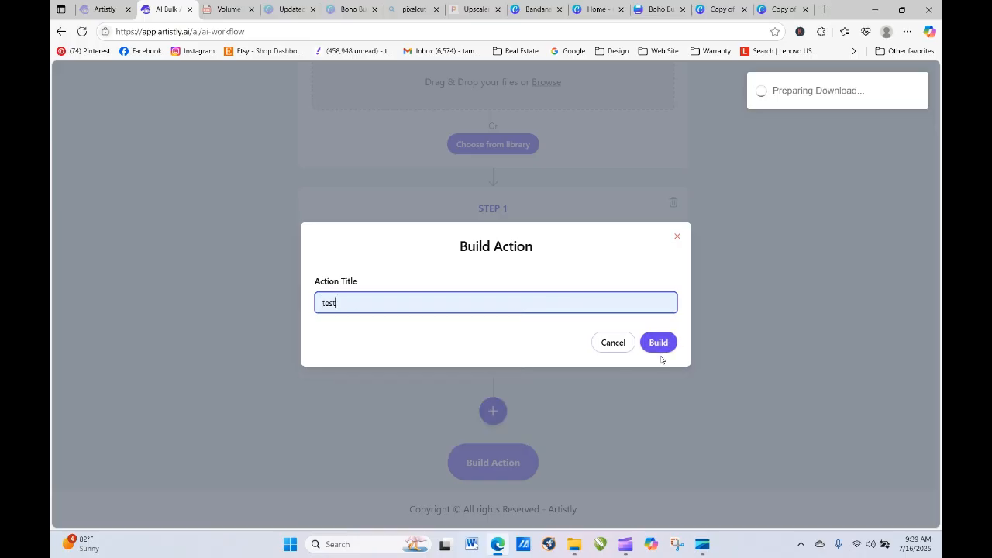
left_click(659, 345)
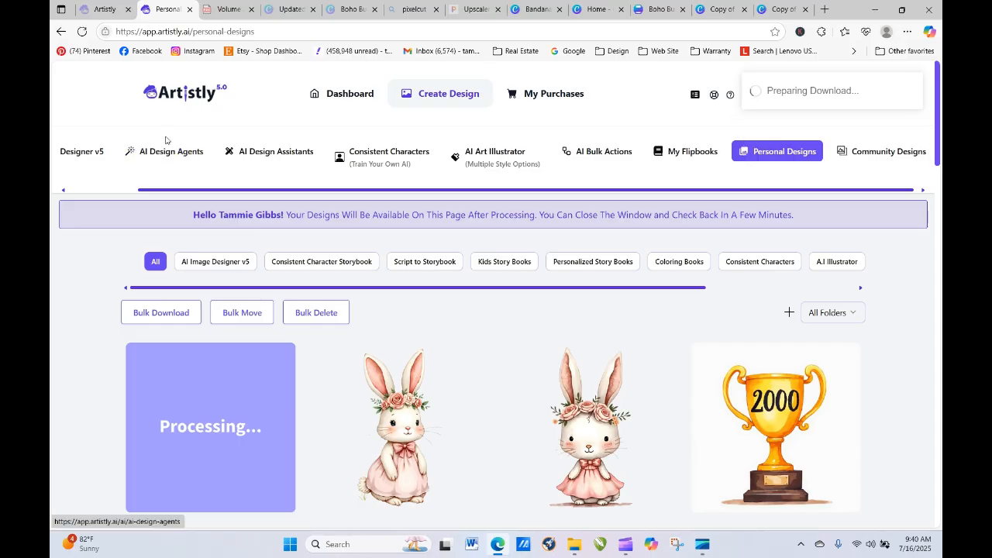
Step: Refresh the personal designs and check the newest bunny's details until both the upscale and 300 DPI actions finish
left_click(80, 33)
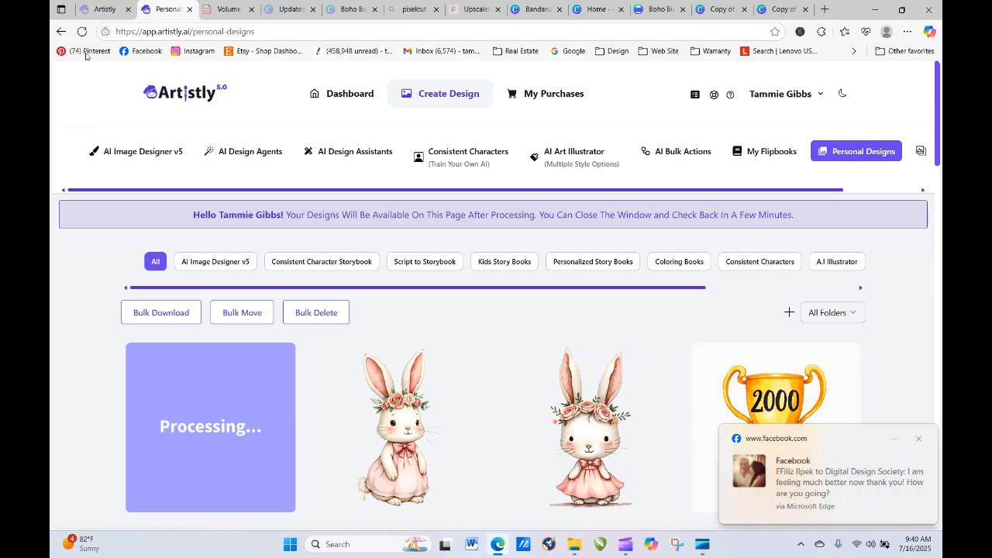
left_click(920, 436)
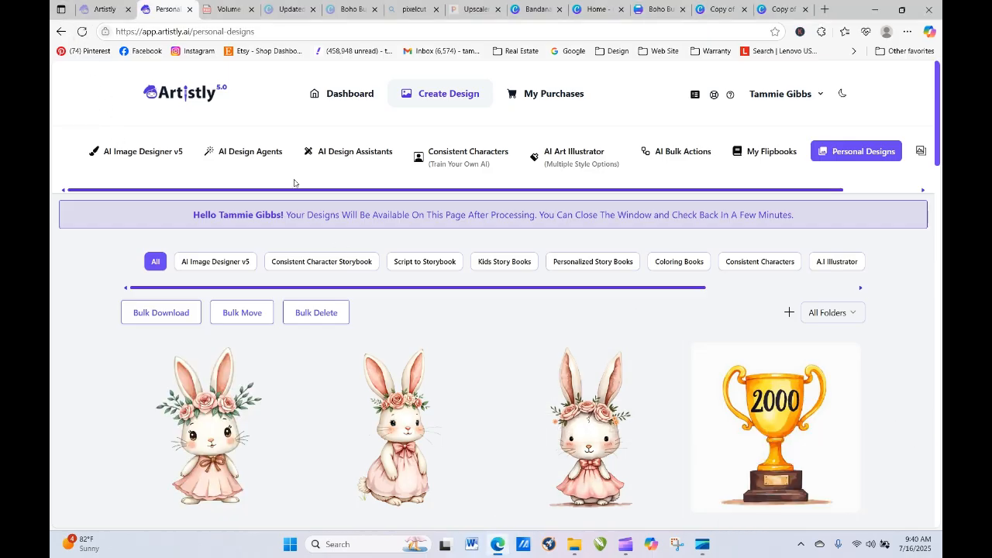
left_click(81, 32)
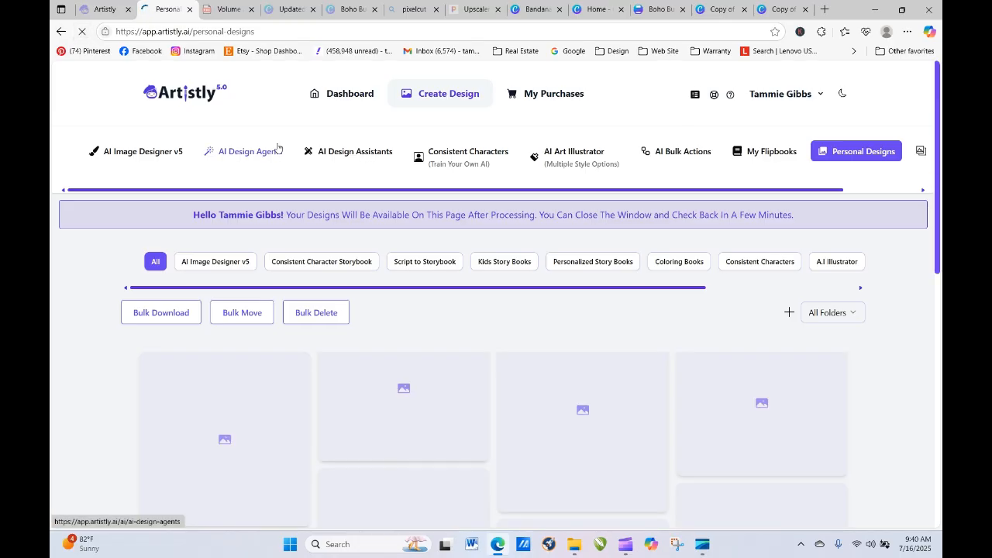
left_click(219, 404)
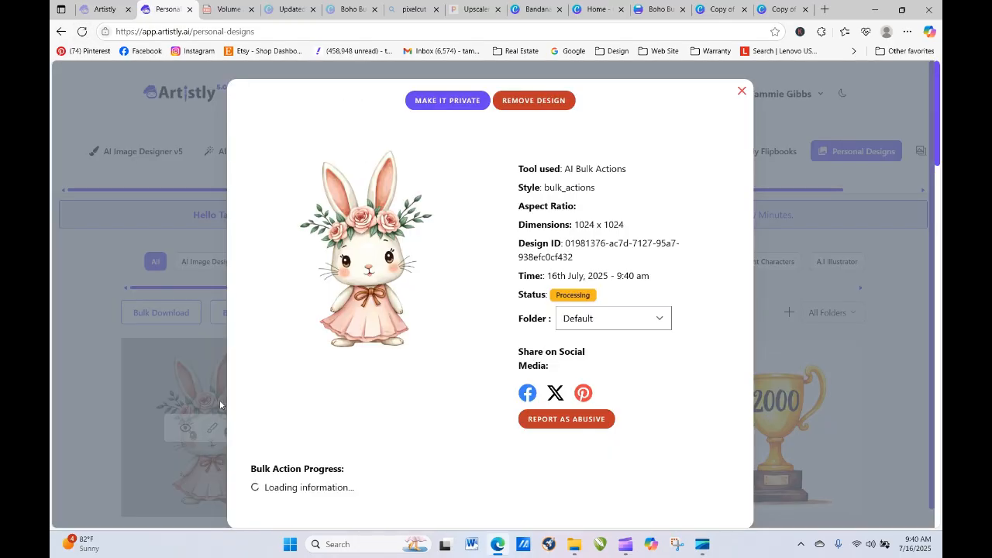
left_click(742, 91)
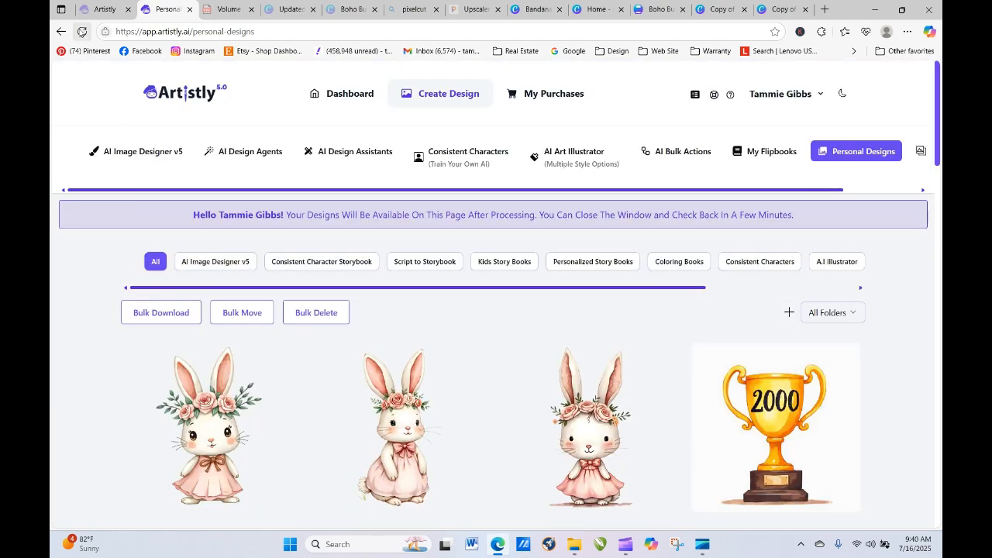
left_click(82, 31)
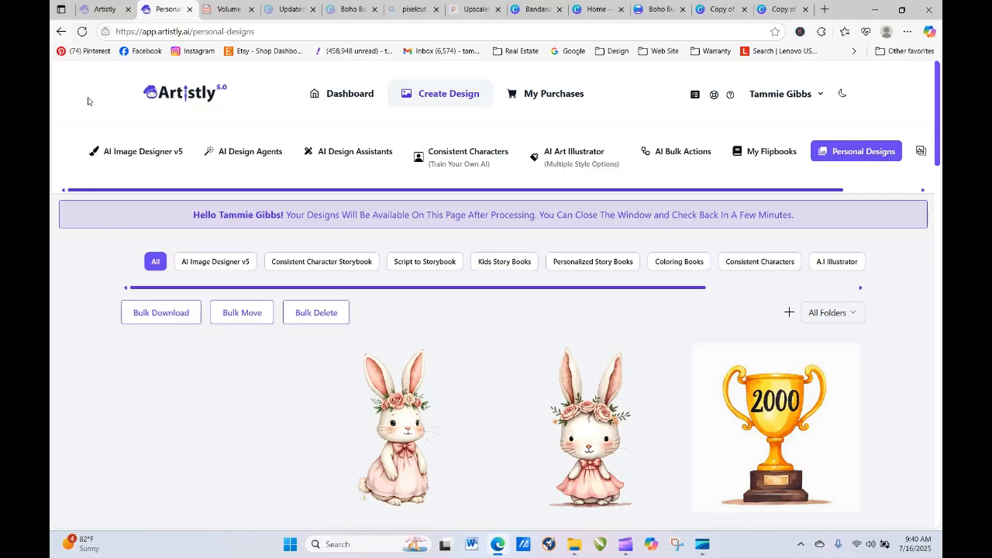
left_click(183, 423)
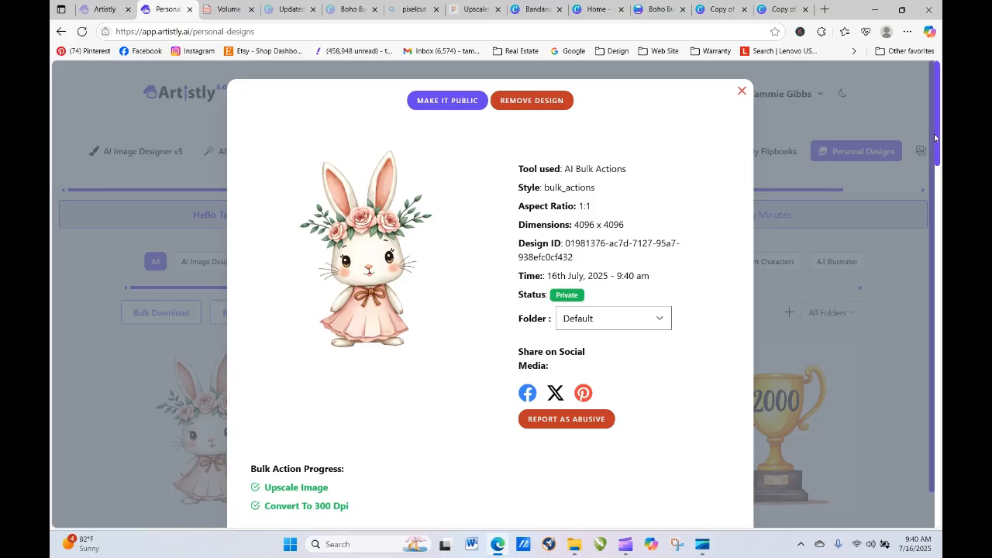
scroll(934, 138, "down", 1)
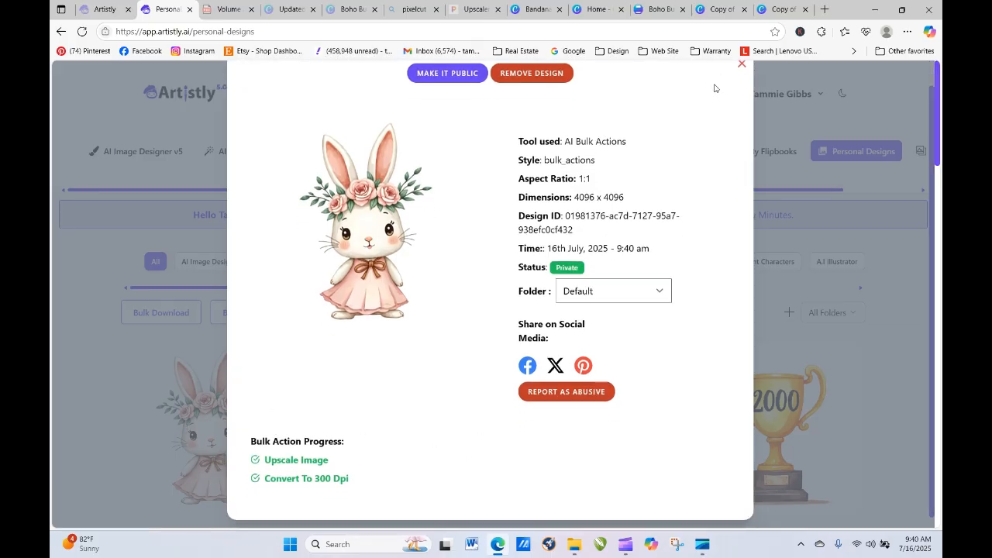
left_click(741, 64)
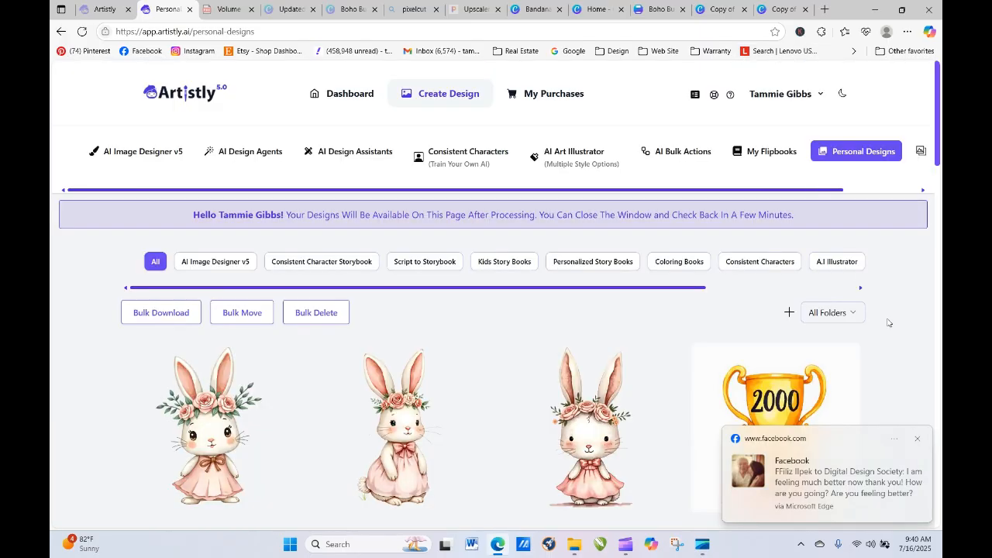
left_click(916, 439)
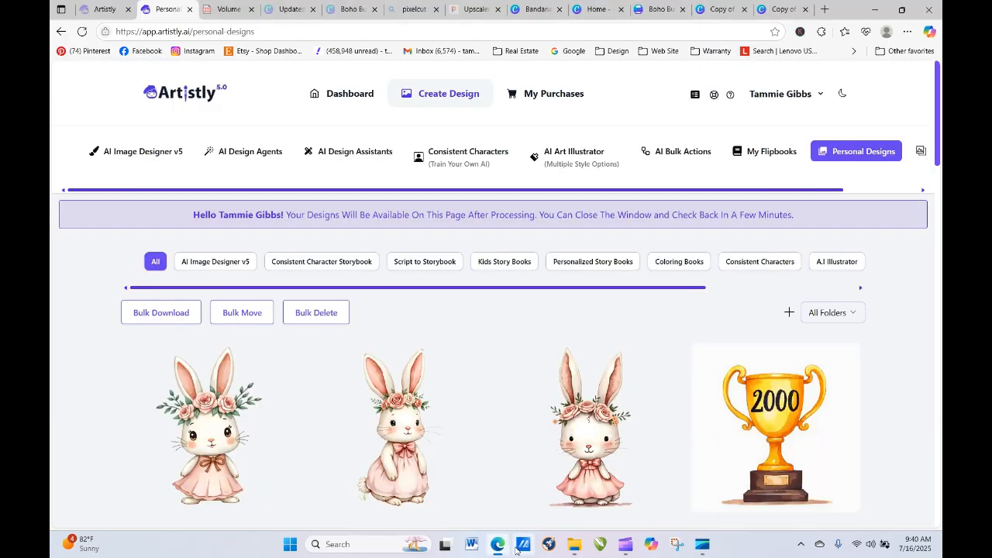
Step: Download the newest processed bunny from the personal designs and switch to File Explorer
mouse_move(262, 400)
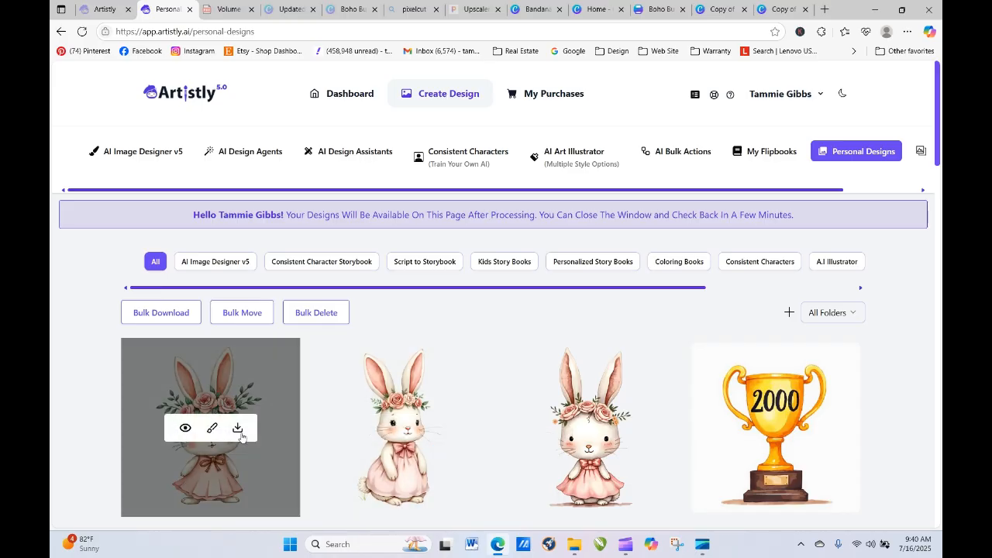
left_click(237, 428)
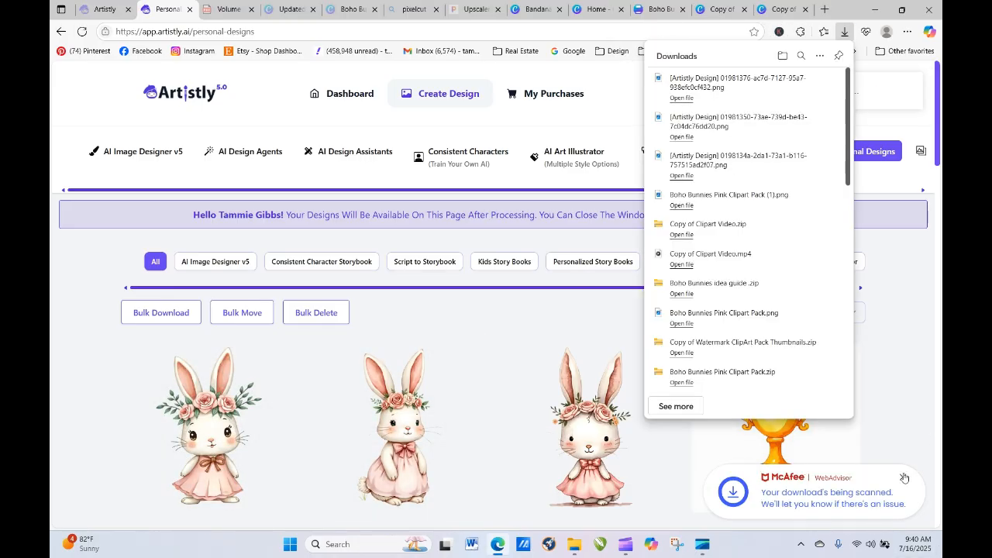
left_click(903, 477)
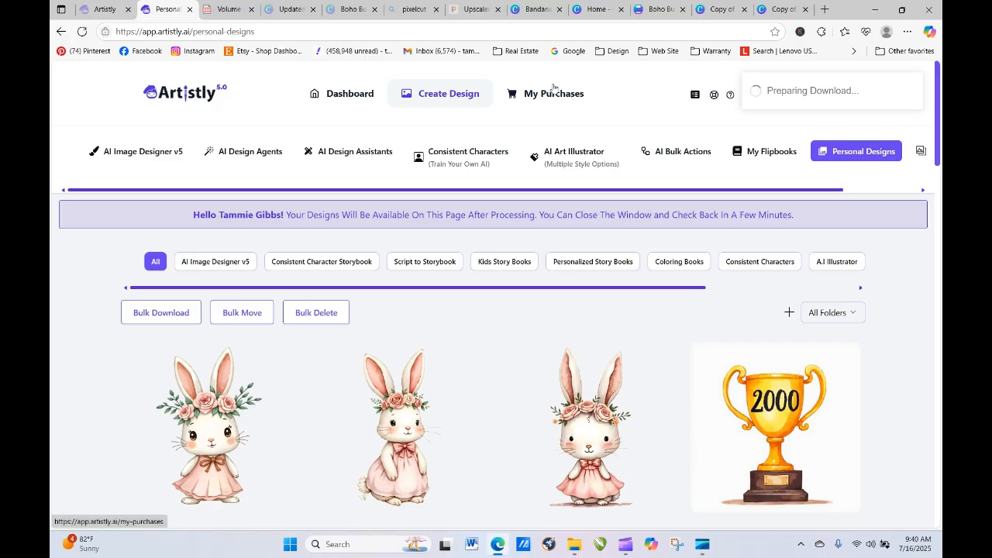
left_click(574, 549)
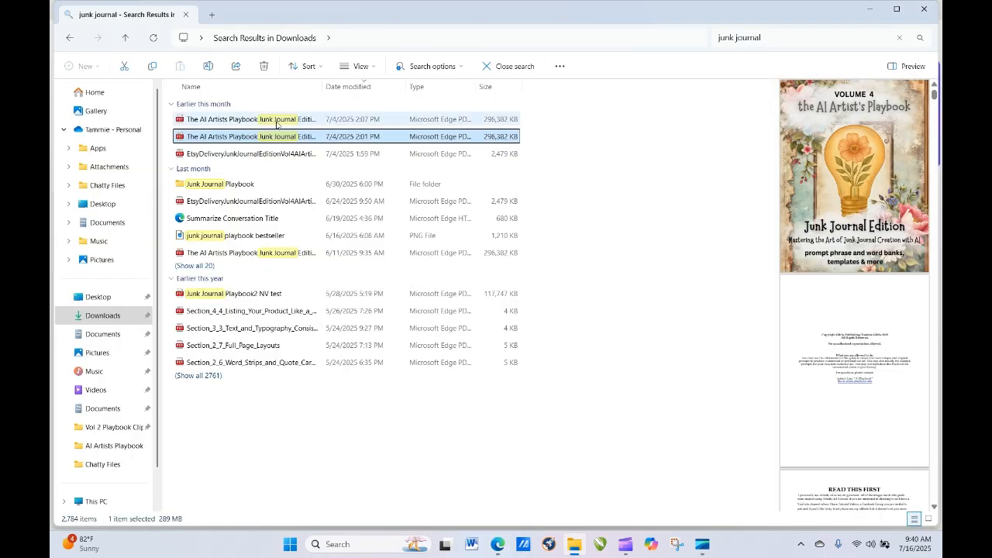
Step: Open the newest downloaded bunny image from the Downloads folder and show its file info to check the dimensions and DPI
left_click(126, 316)
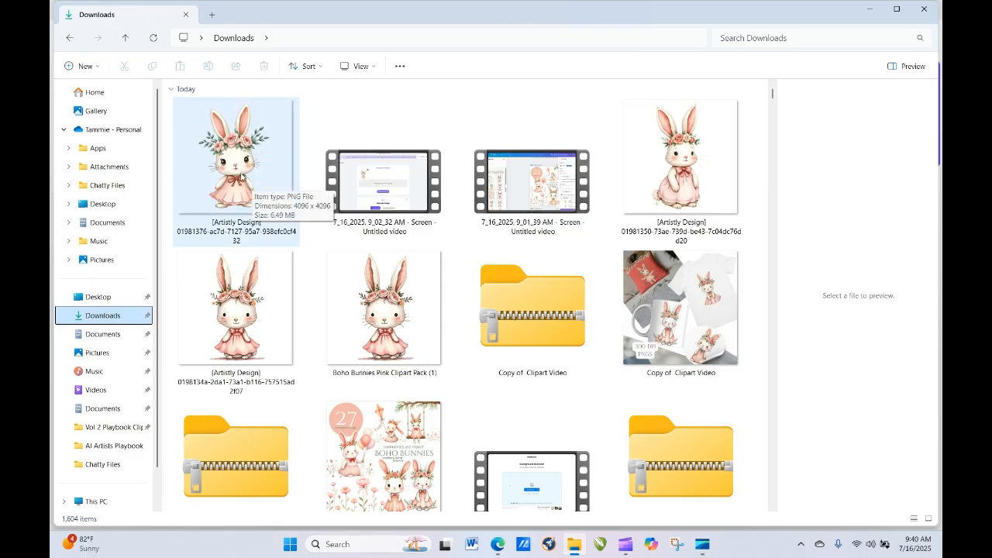
double_click(241, 169)
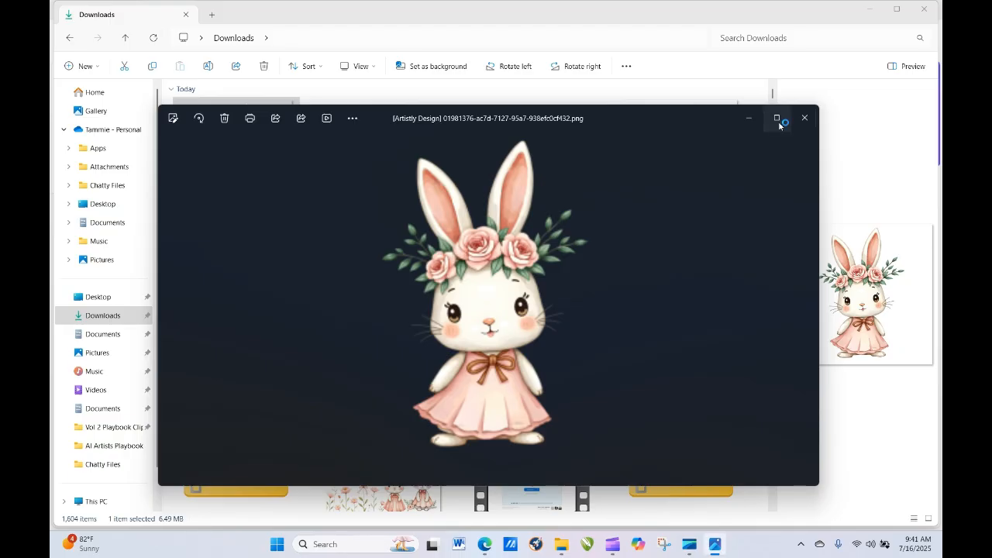
left_click(804, 118)
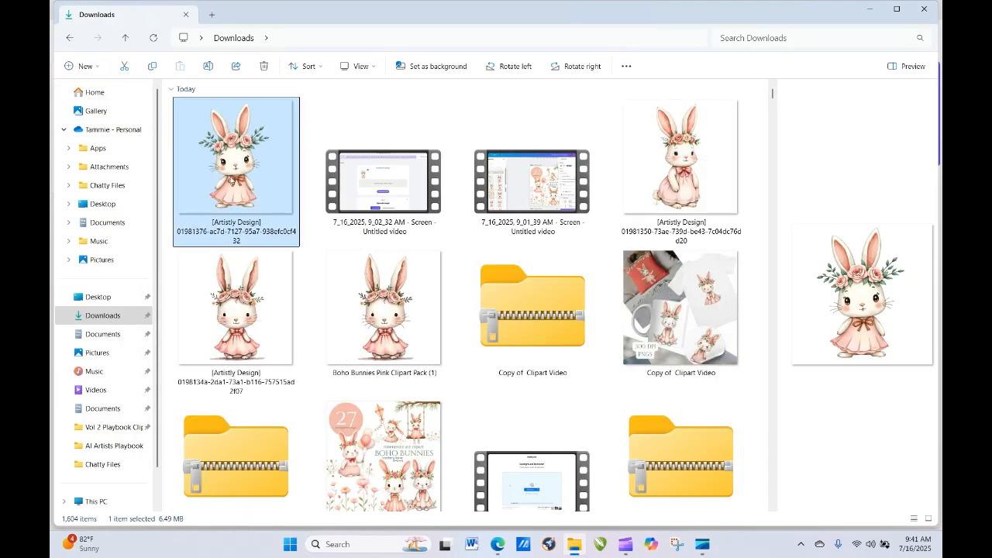
double_click(231, 180)
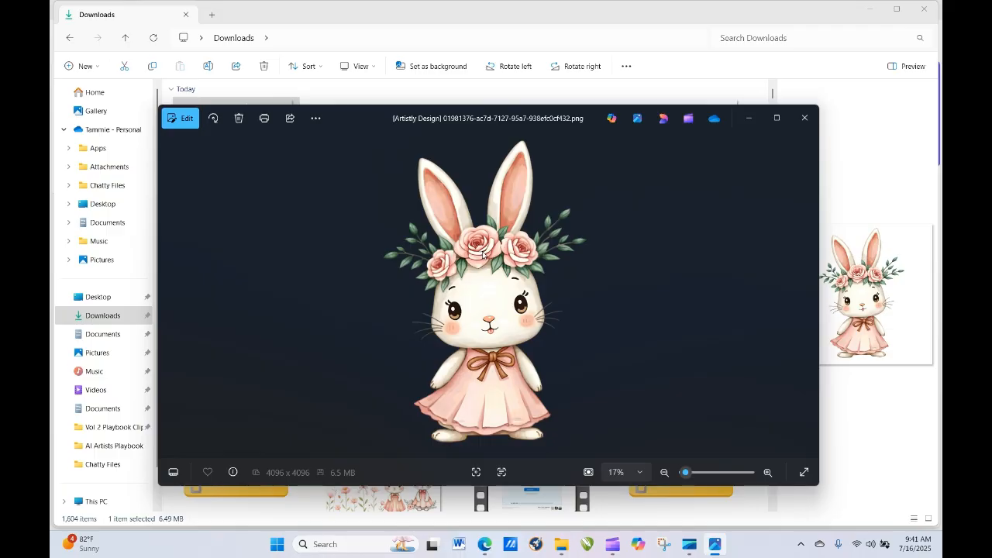
right_click(533, 203)
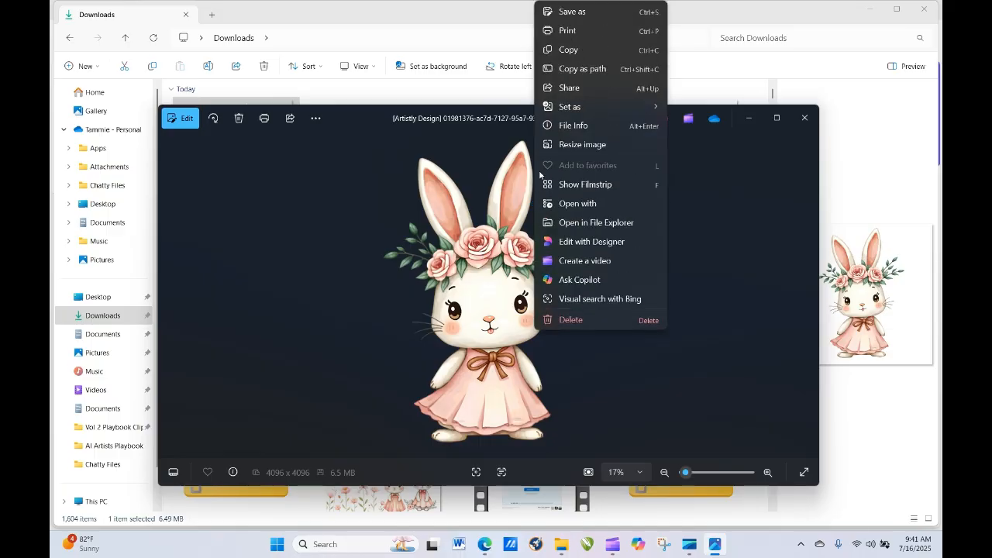
left_click(561, 127)
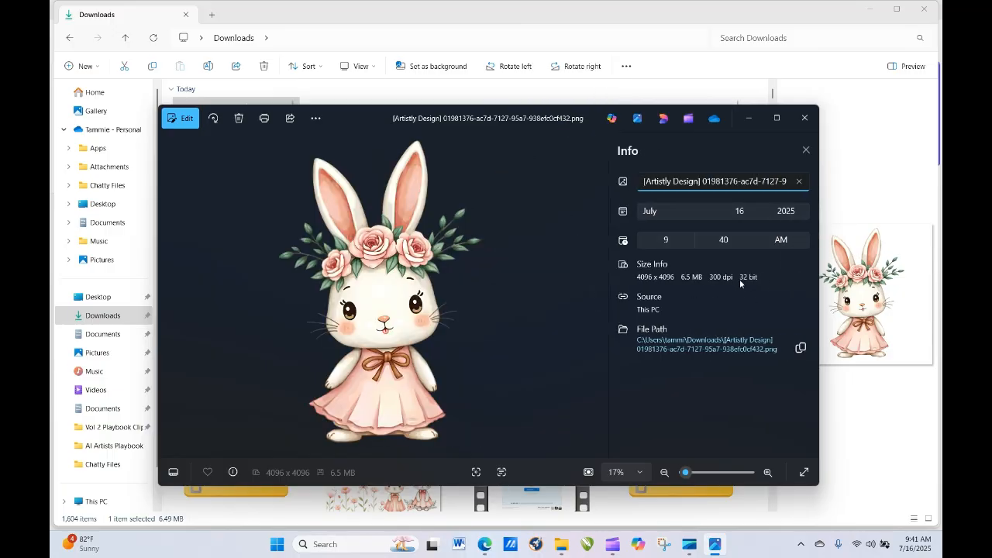
Step: Zoom in on the bunny image to inspect its upscaled quality, and close the image viewer
left_click(412, 278)
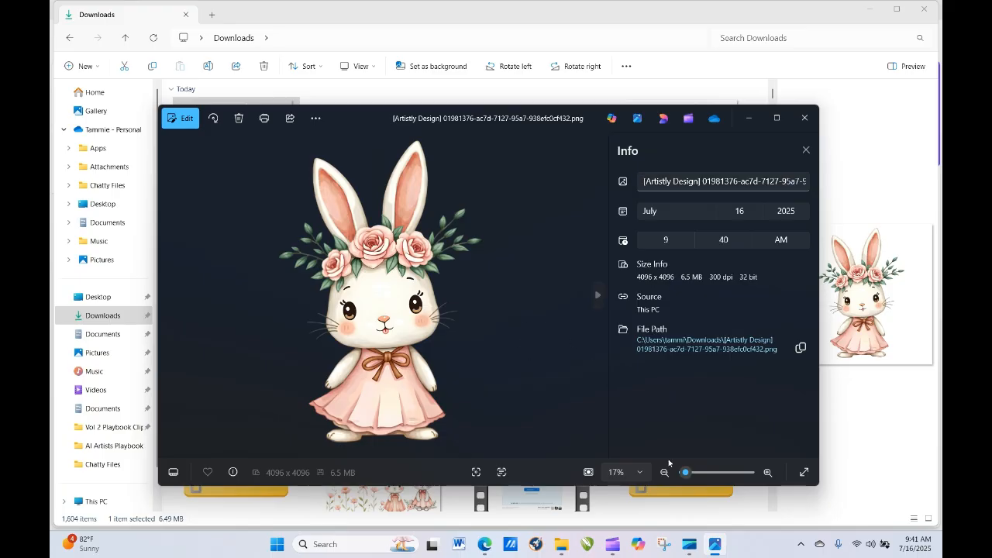
left_click_drag(685, 472, 685, 474)
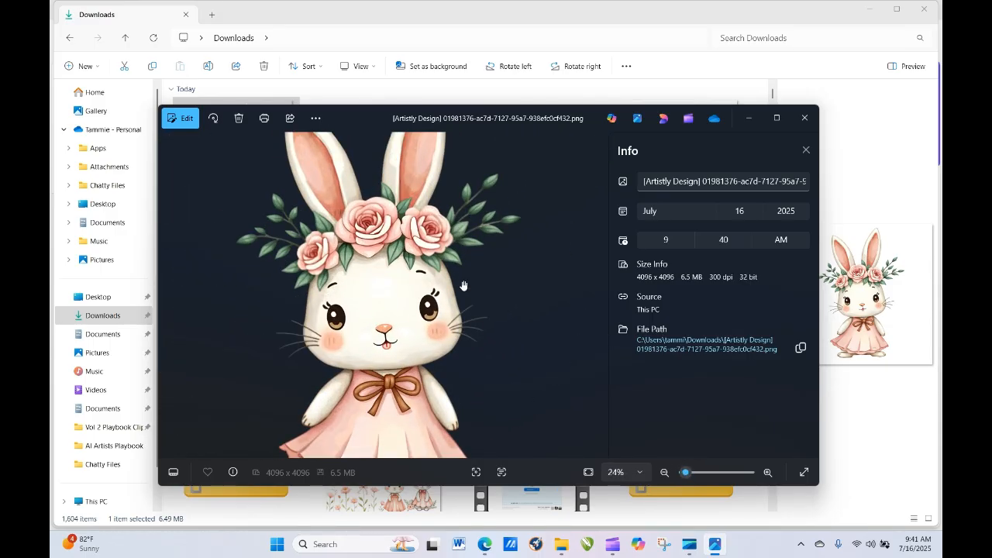
left_click(805, 118)
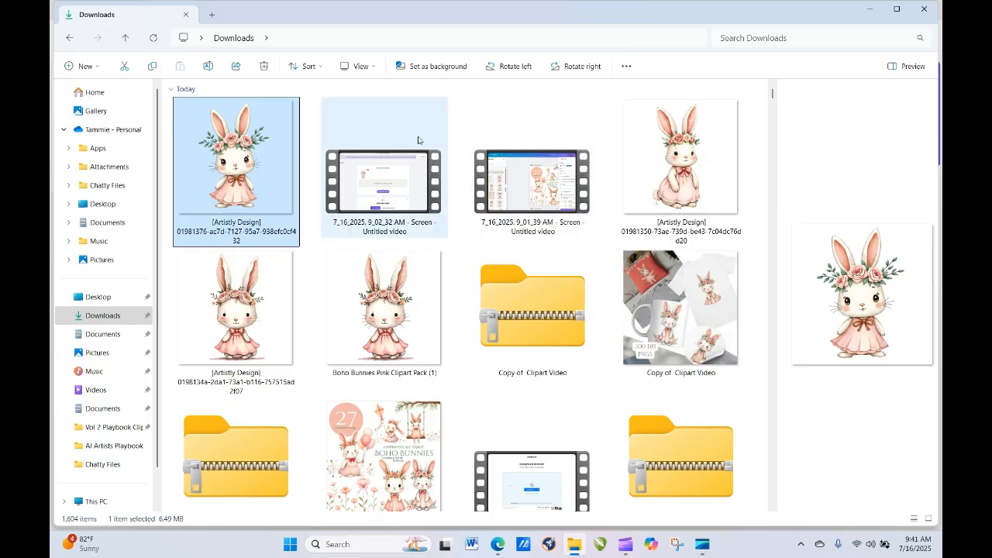
Step: Switch to Artistly in the browser and open the recent project "My Project" in the design editor
left_click(497, 543)
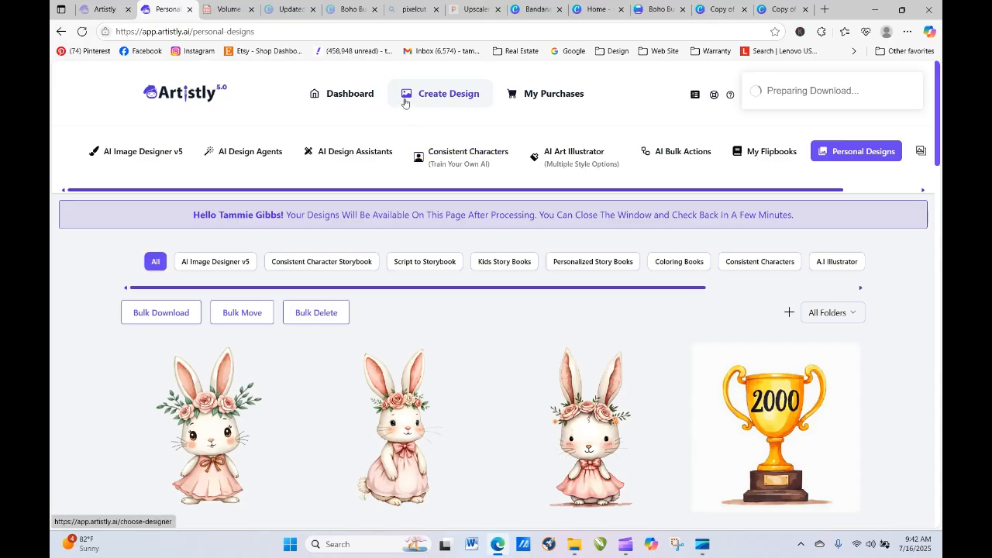
left_click(356, 96)
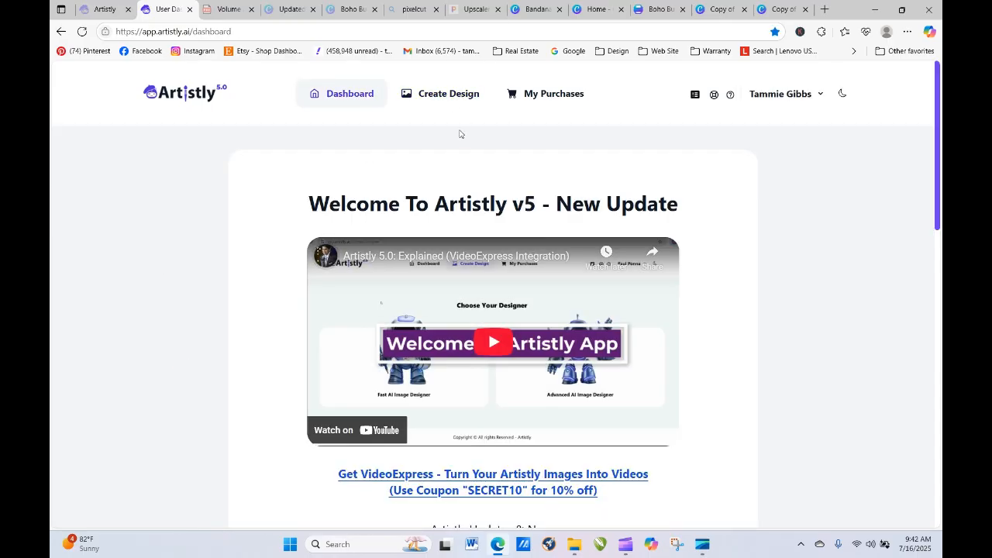
left_click(450, 94)
left_click(692, 350)
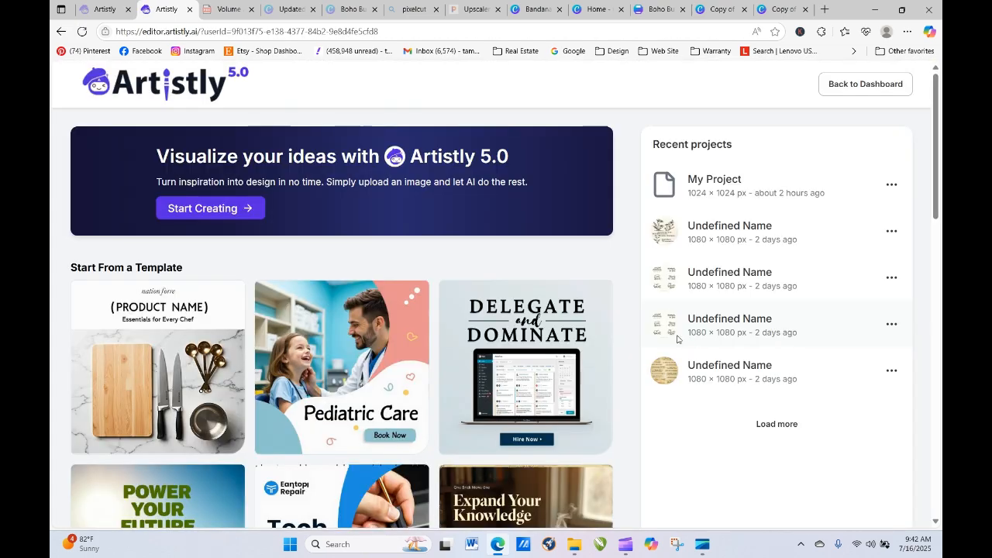
left_click(695, 195)
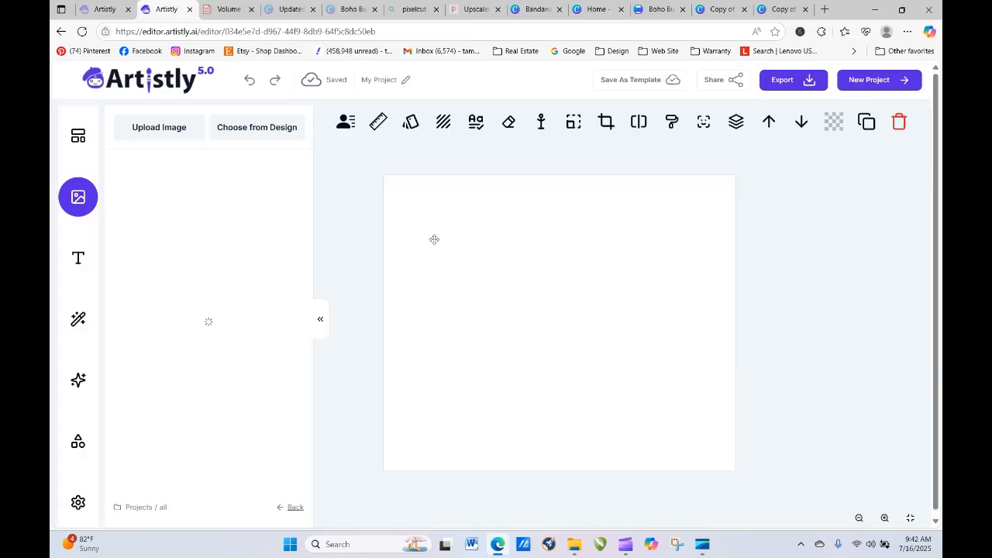